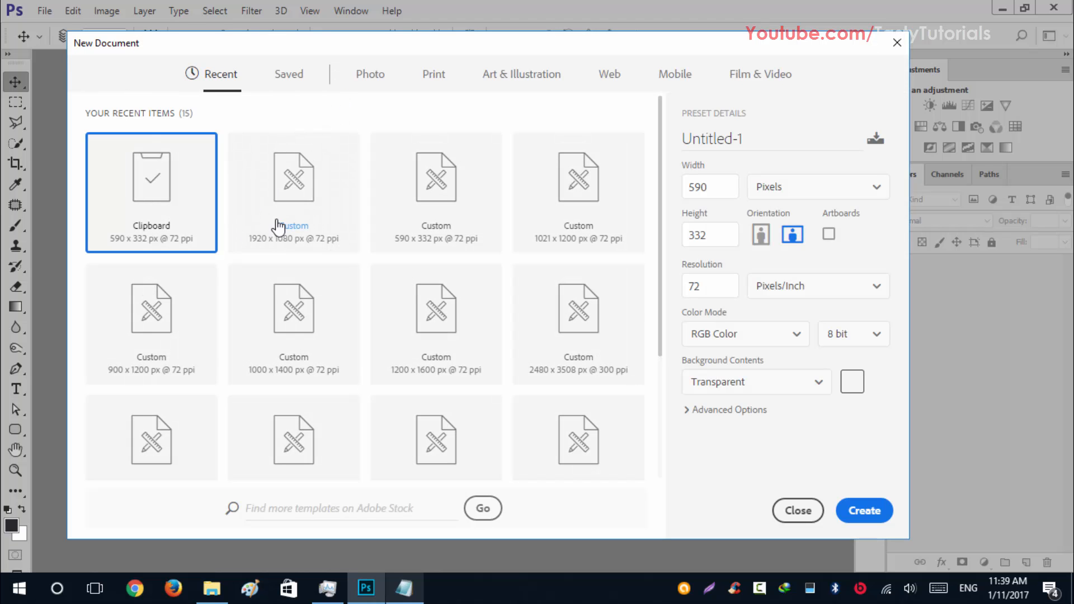
Step: Create a new 1920 x 1080 px document at 72 ppi with transparent background, hide its guides and fit it on screen
left_click(279, 219)
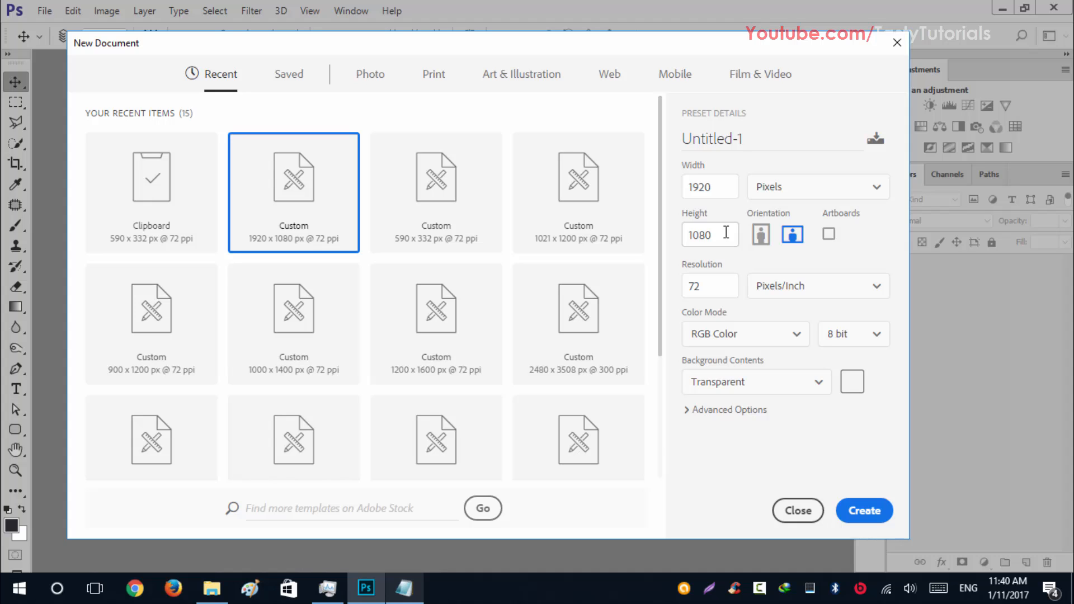
double_click(729, 187)
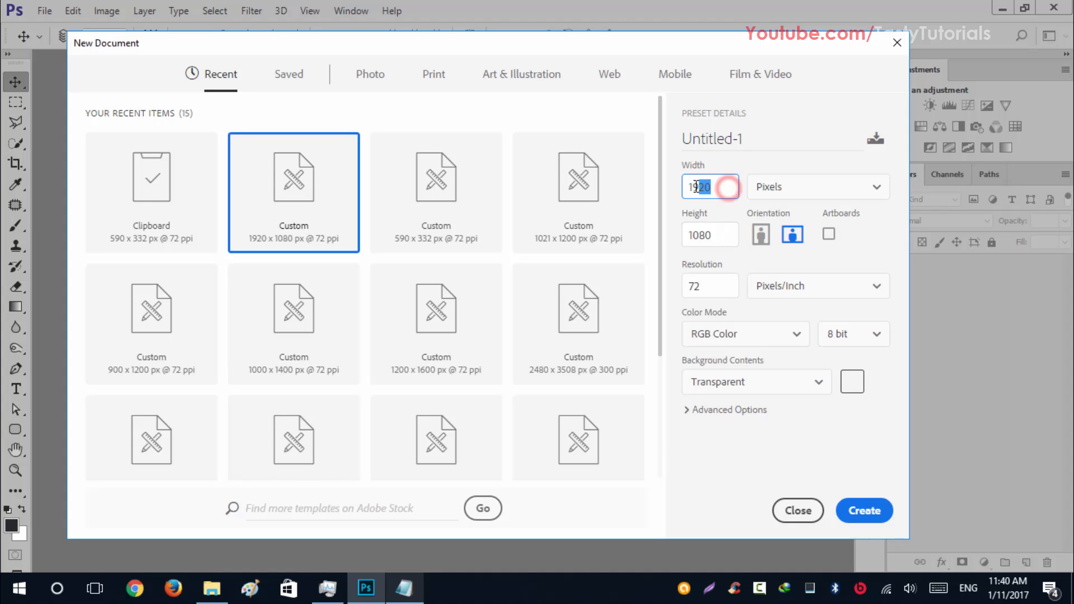
double_click(713, 234)
double_click(716, 187)
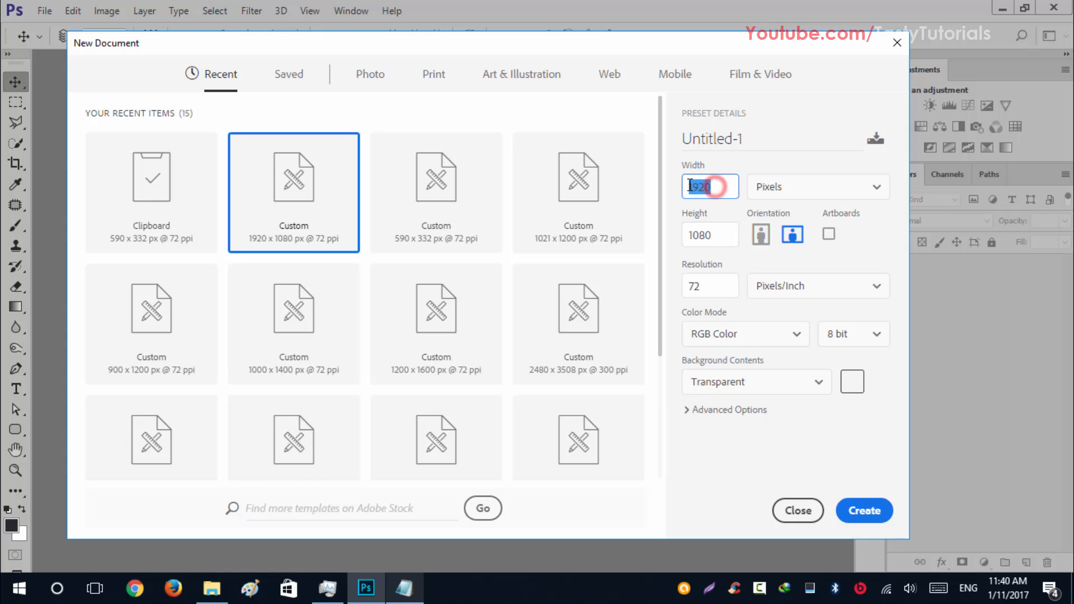
double_click(711, 234)
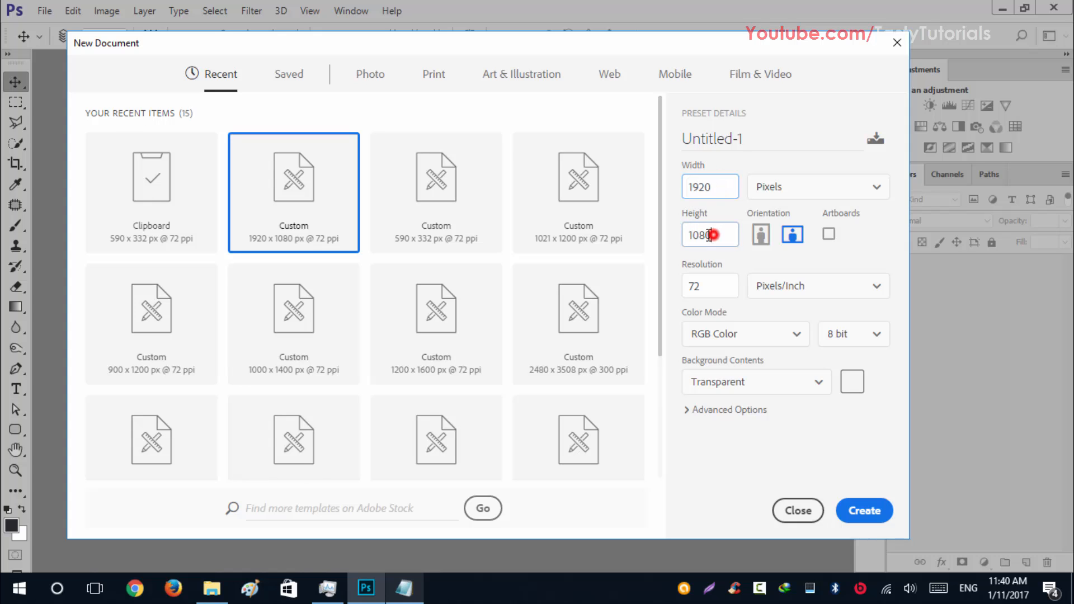
double_click(710, 187)
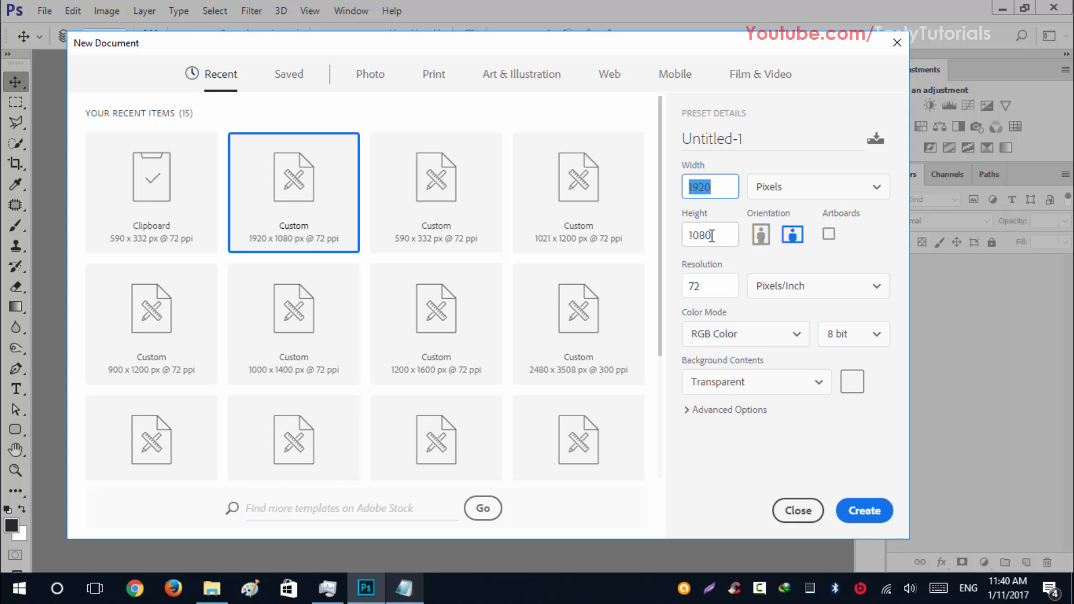
left_click(855, 506)
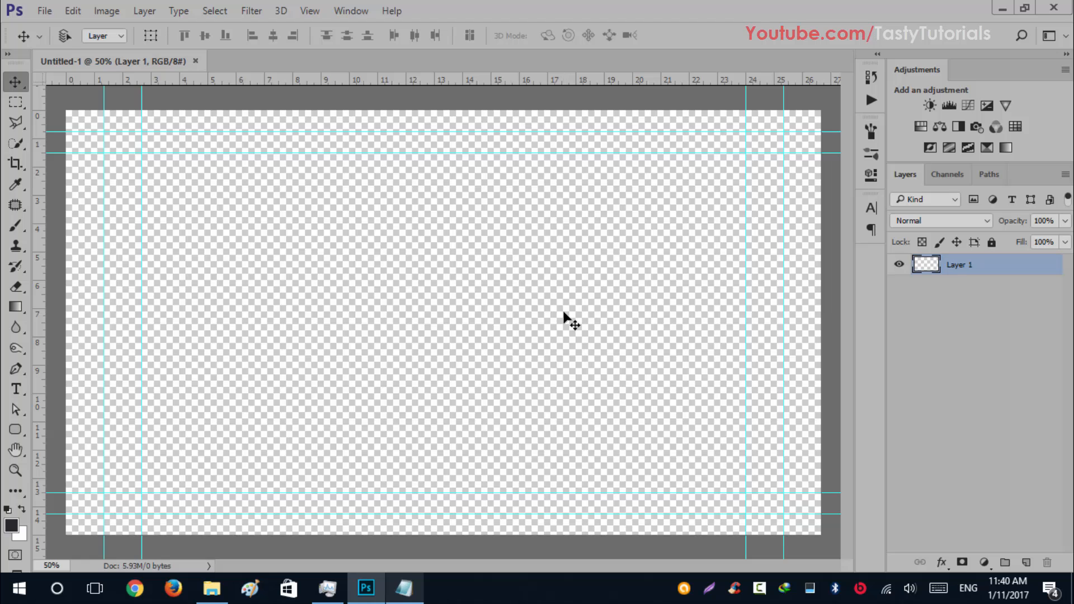
key("ctrl+h")
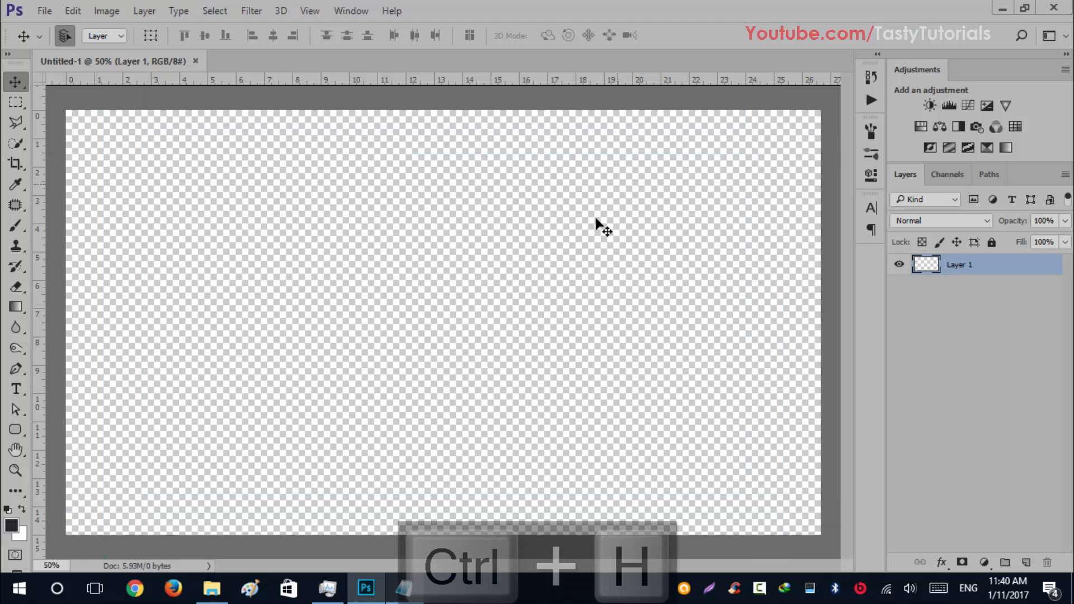
key("ctrl+0")
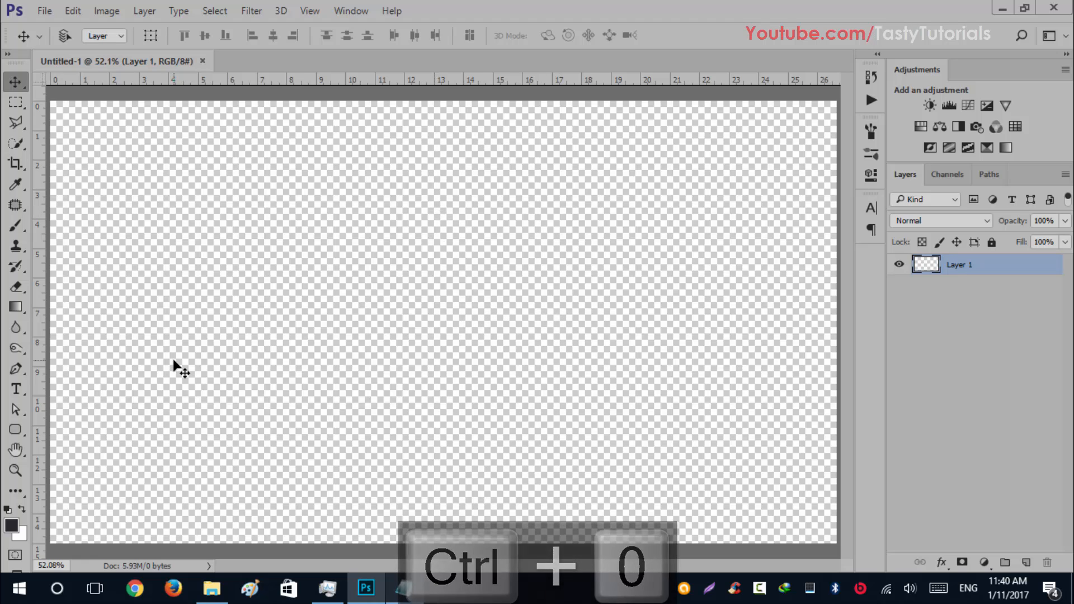
Step: Fill the empty layer with the dark foreground color #27282c
left_click(9, 528)
left_click(925, 327)
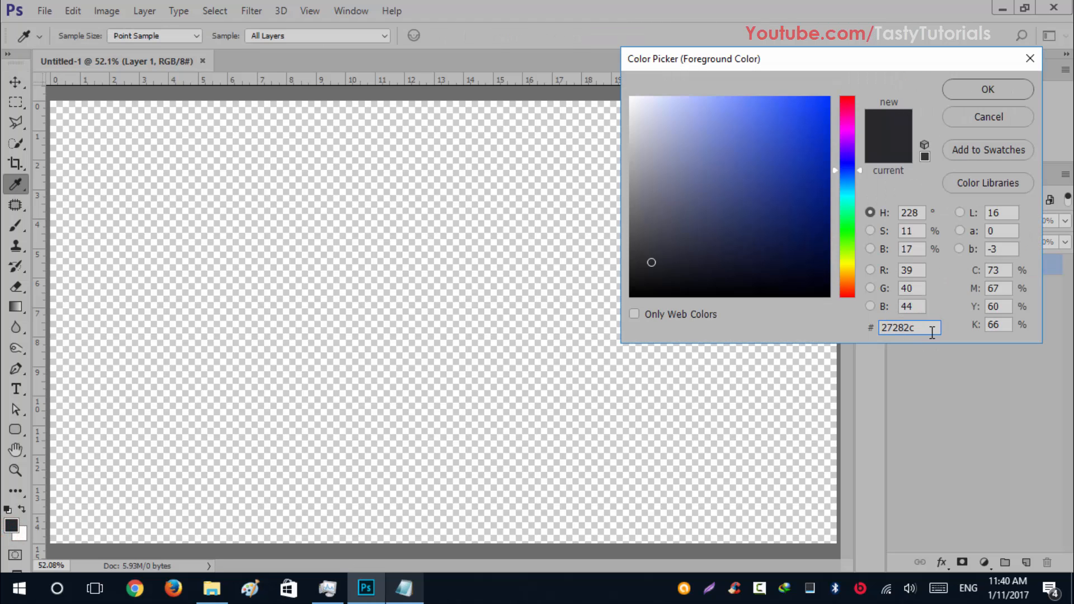
left_click(980, 90)
key("v")
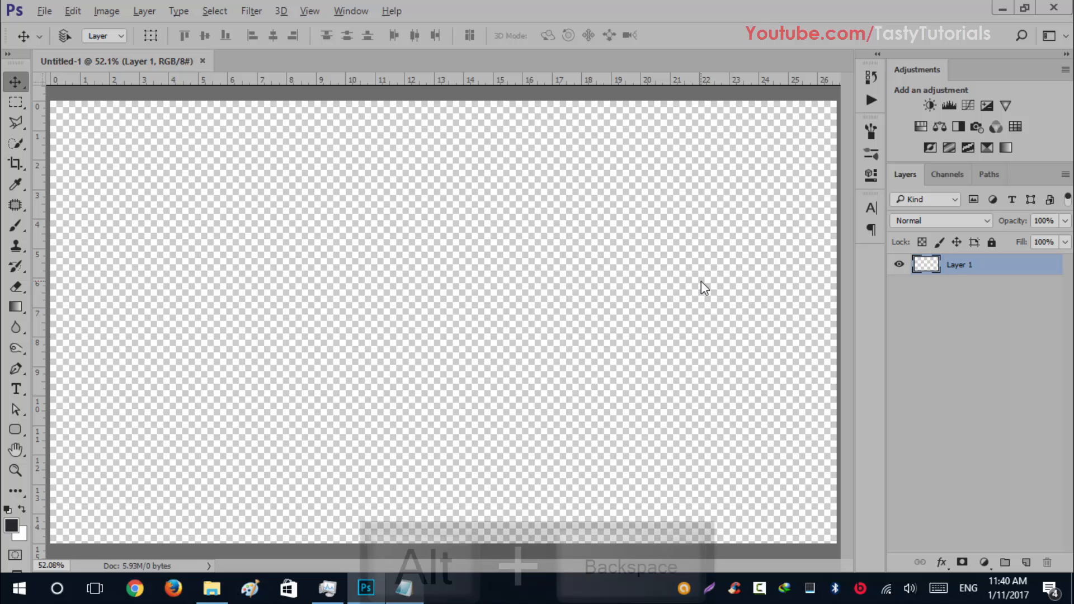
key("alt+BackSpace")
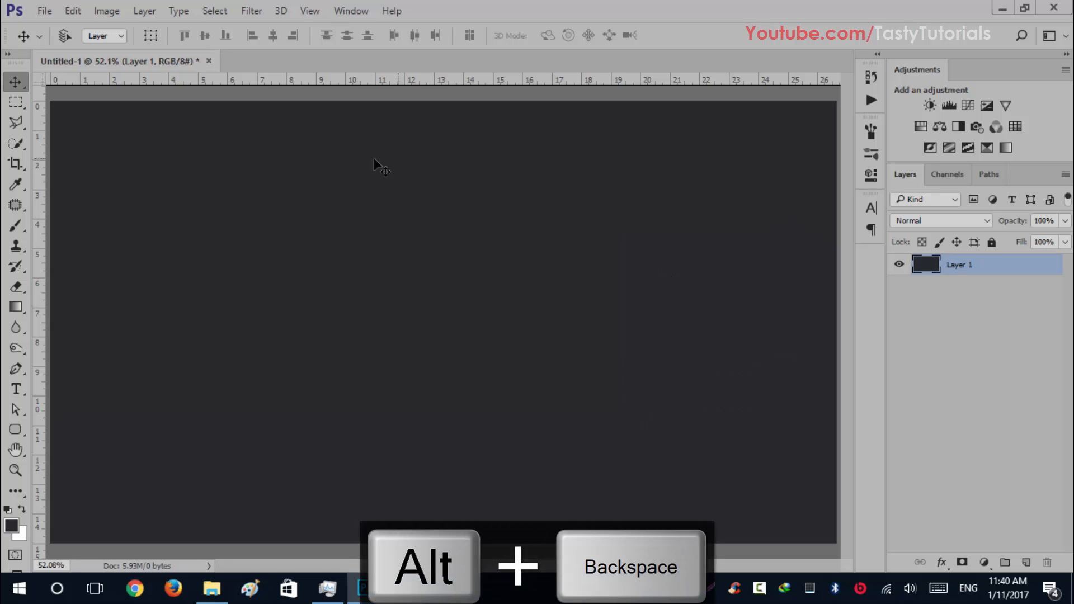
Step: Rename the dark filled layer to BG
double_click(960, 265)
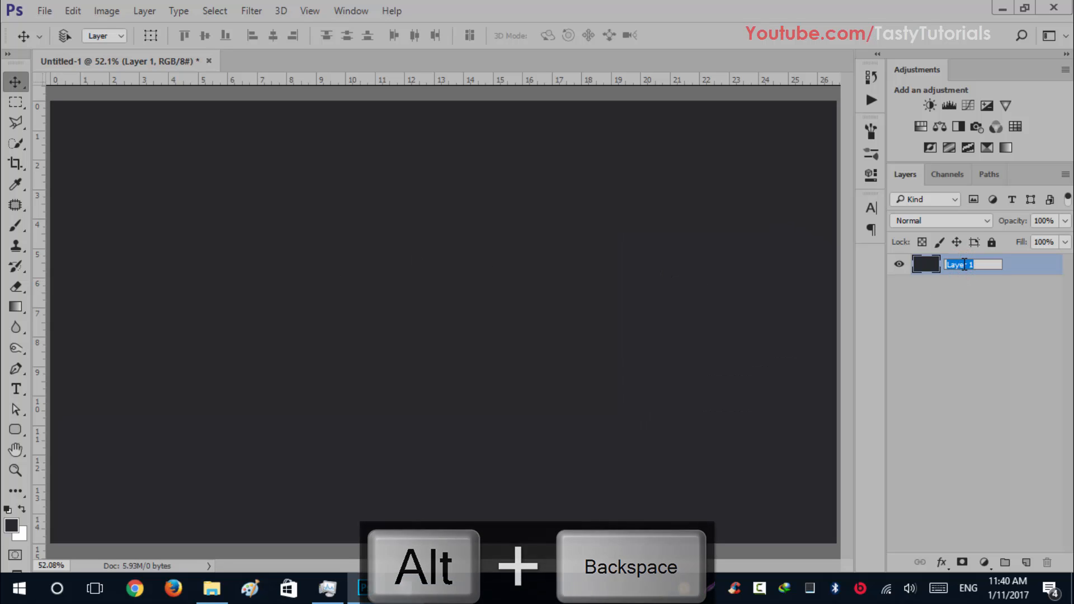
type("BG")
key("Return")
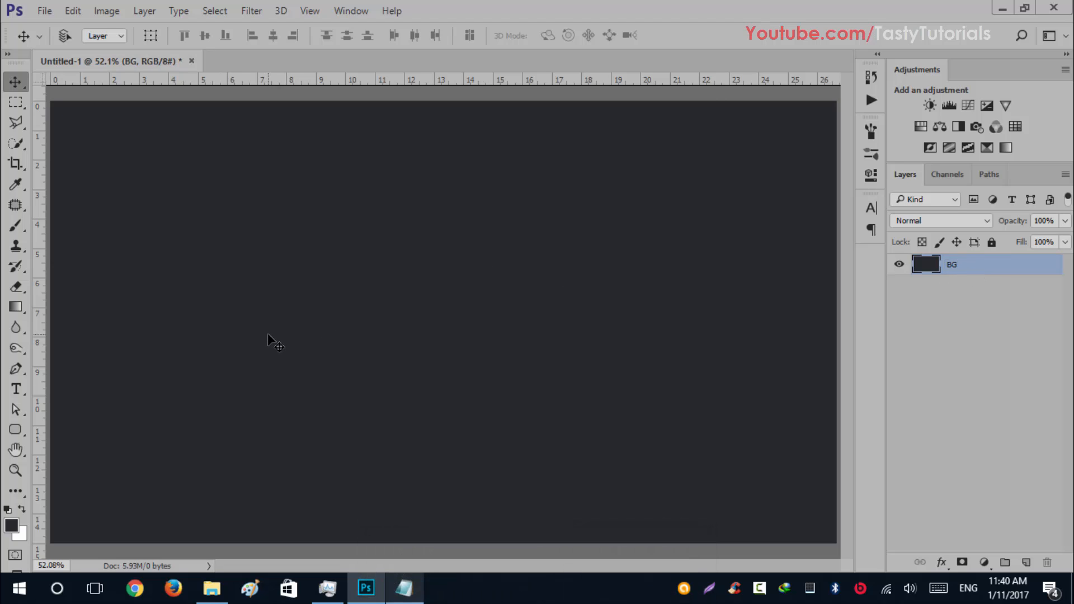
Step: Draw a rounded rectangle of about 309 x 309 px with a 23 px radius near the canvas center
left_click(17, 430)
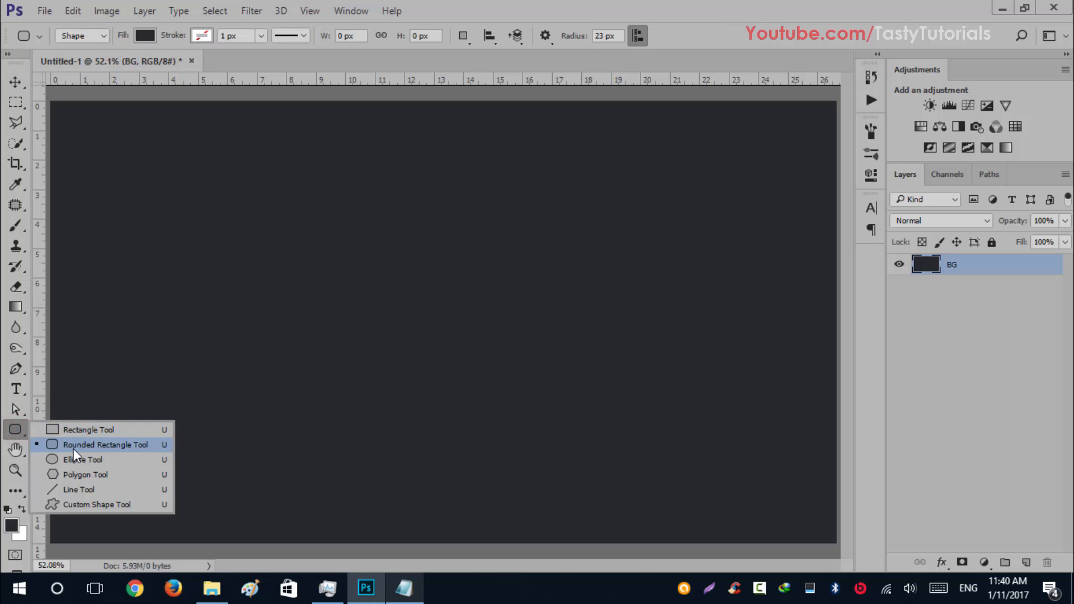
left_click(130, 444)
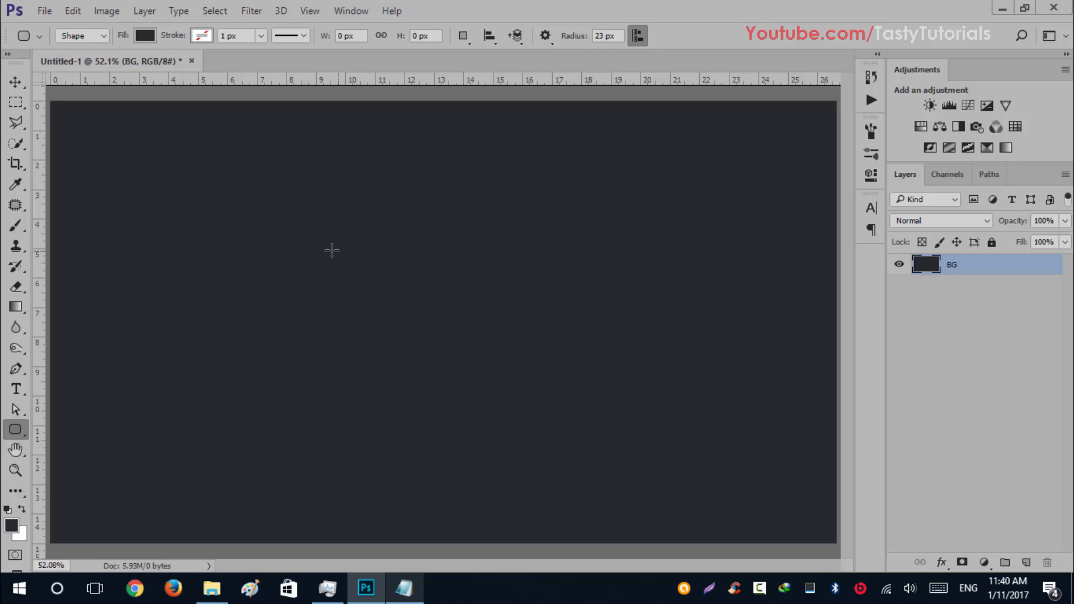
left_click_drag(361, 237, 479, 364)
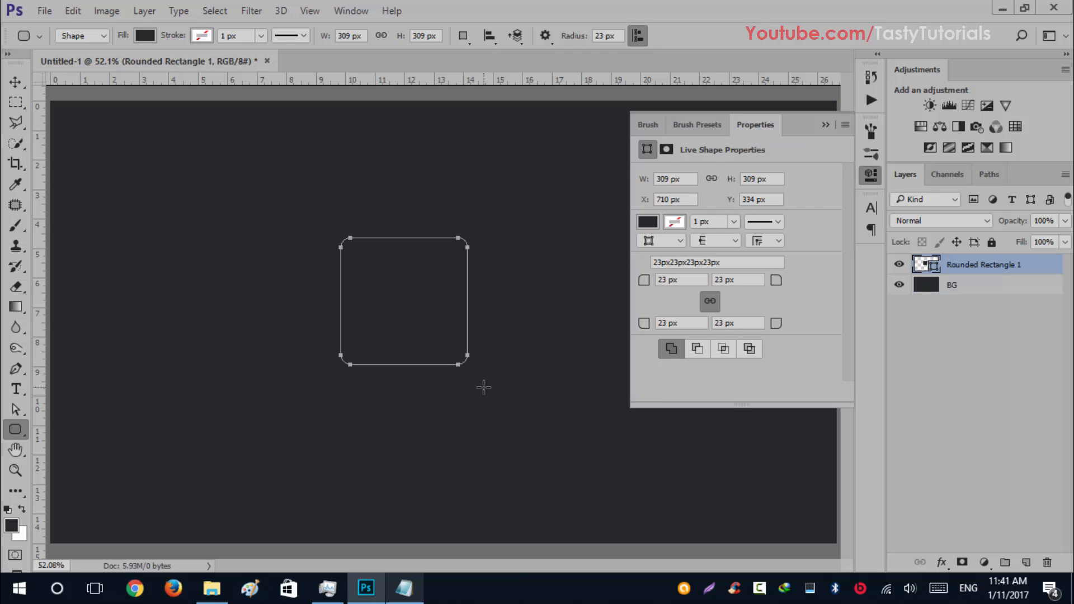
Step: Change the rounded rectangle's fill to the solid orange #ff7800
left_click(649, 223)
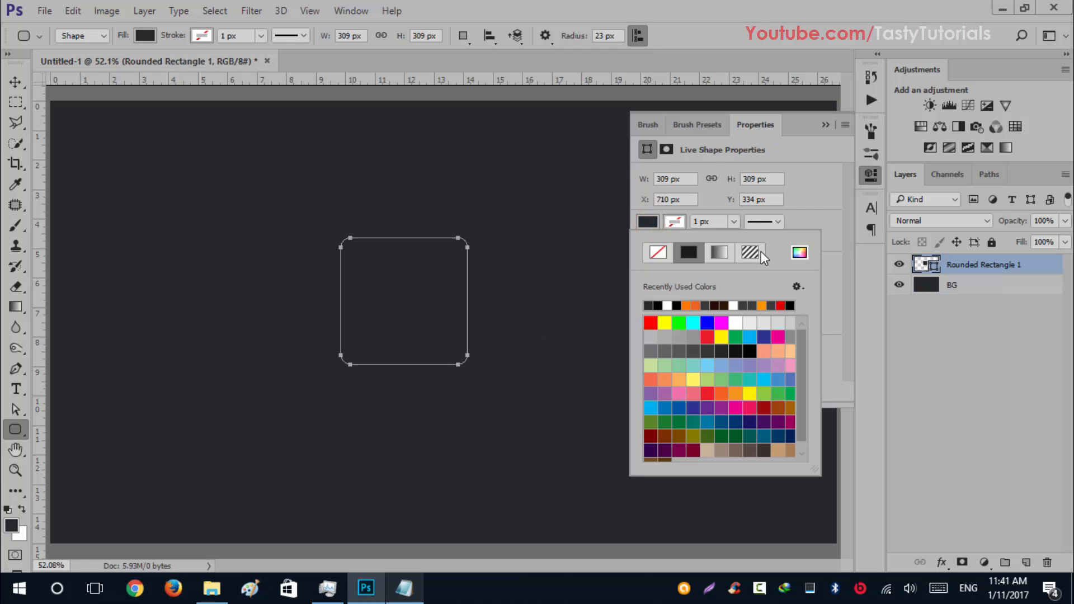
left_click(801, 251)
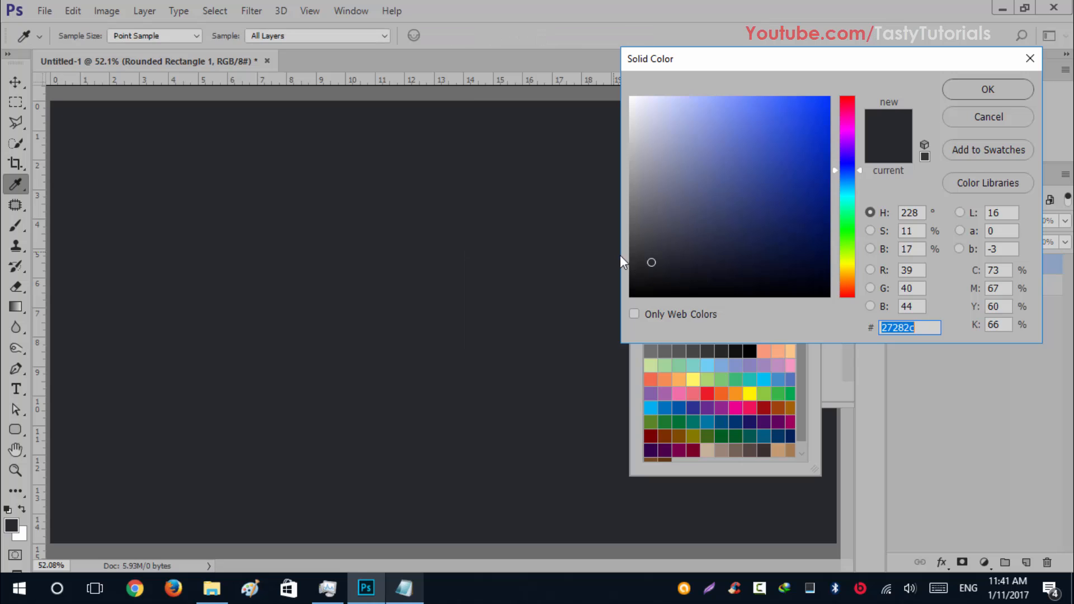
left_click_drag(847, 257, 847, 279)
left_click_drag(766, 207, 856, 67)
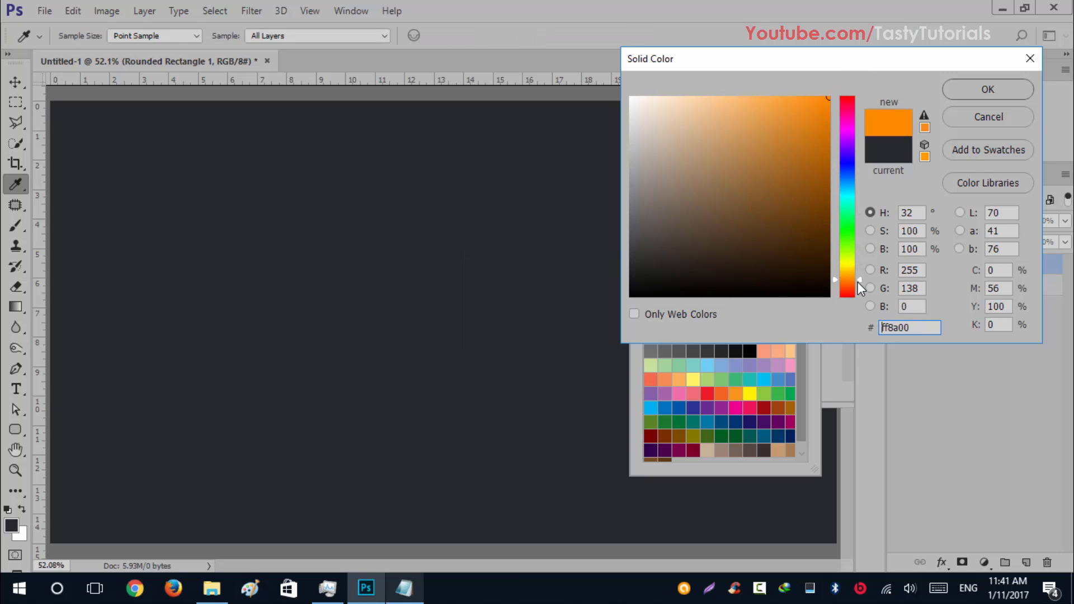
left_click_drag(858, 280, 858, 283)
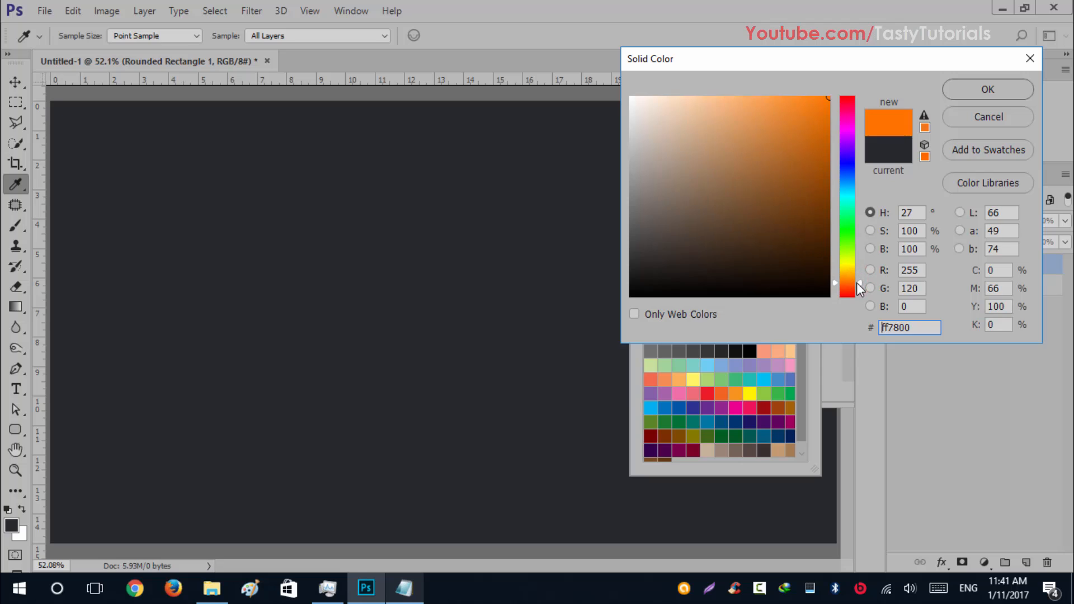
left_click(961, 93)
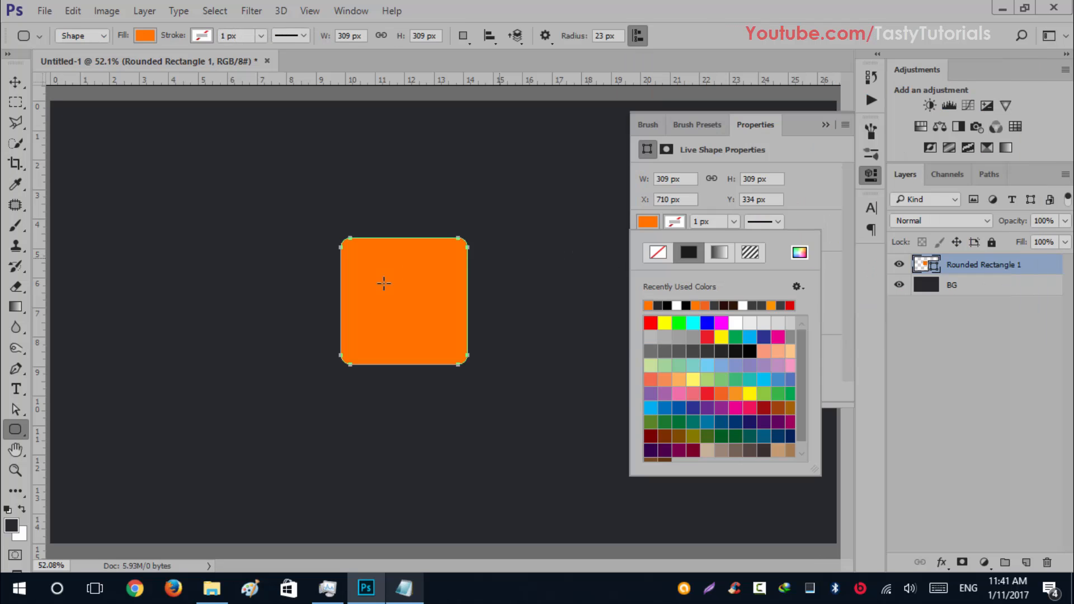
left_click(803, 183)
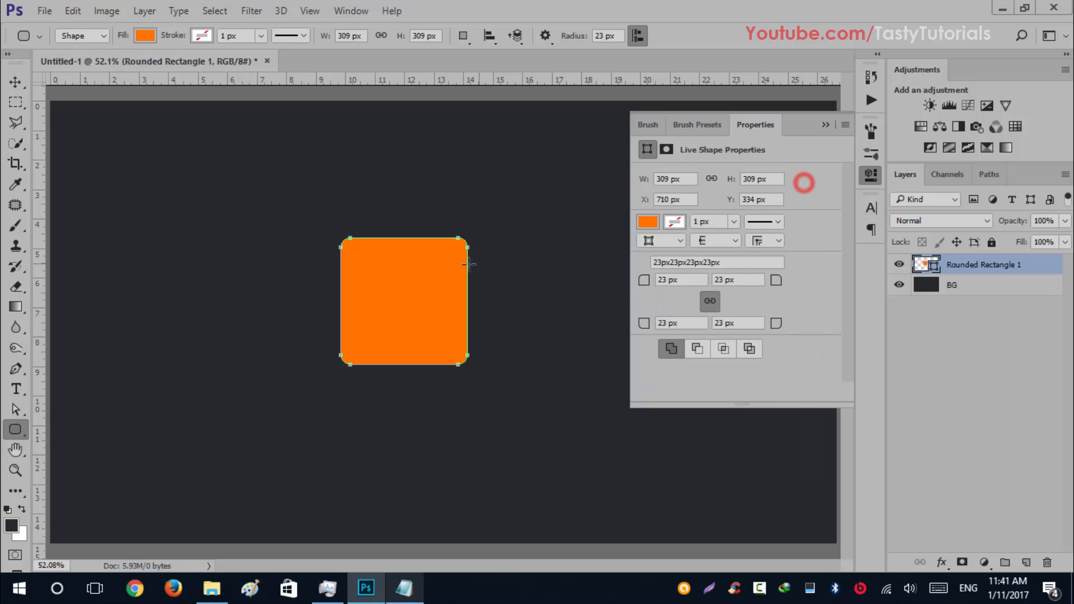
Step: Increase all four corner radii of the orange rounded rectangle to 60 px
scroll(369, 255, "up", 2)
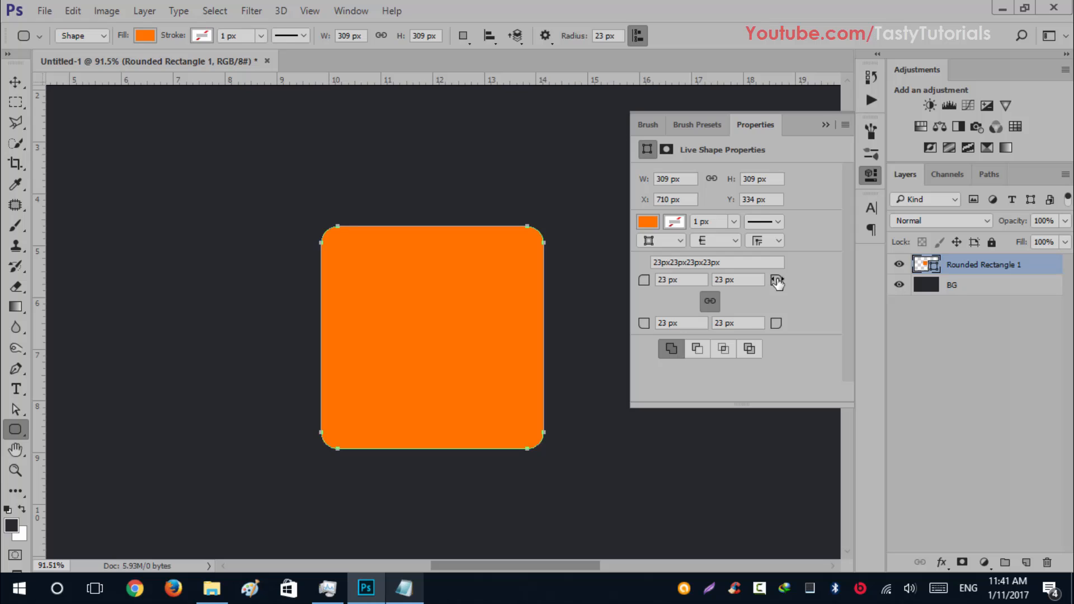
mouse_move(777, 283)
left_mouse_down()
mouse_move(811, 283)
mouse_move(773, 291)
left_mouse_up()
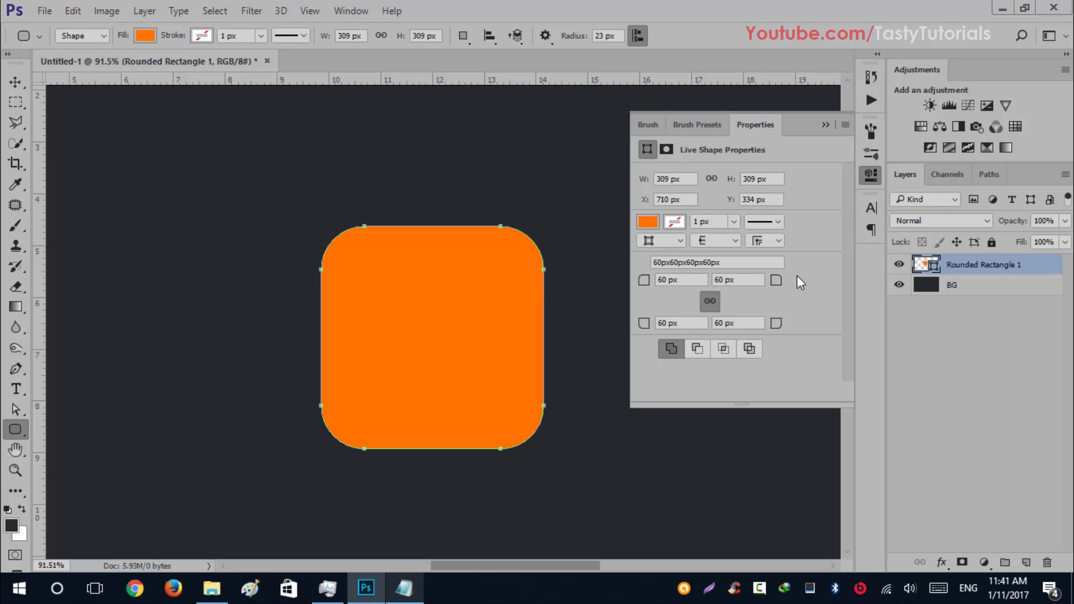
left_click(824, 125)
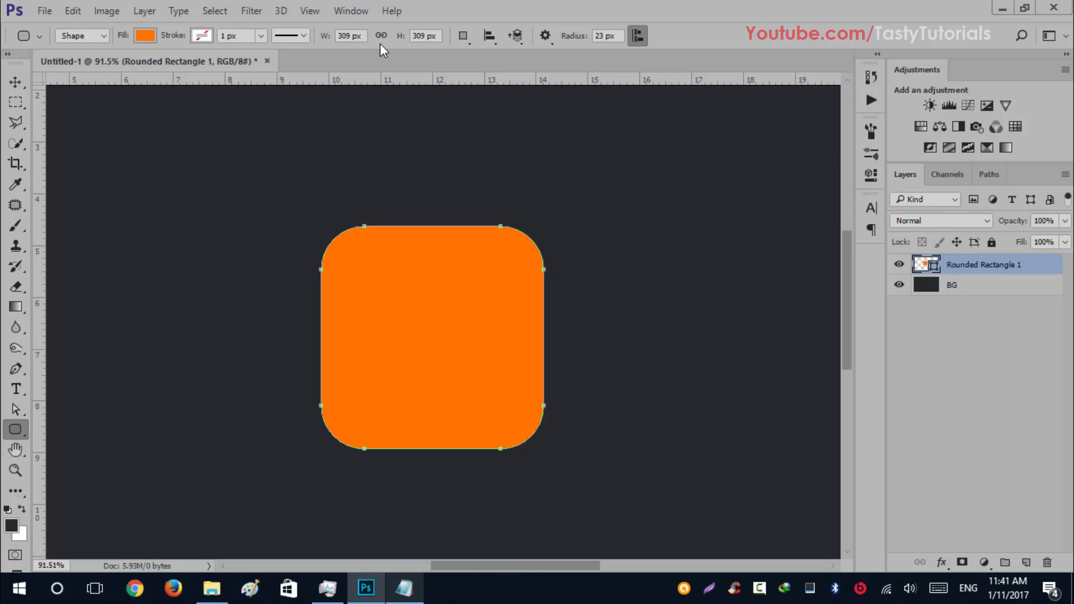
left_click(350, 11)
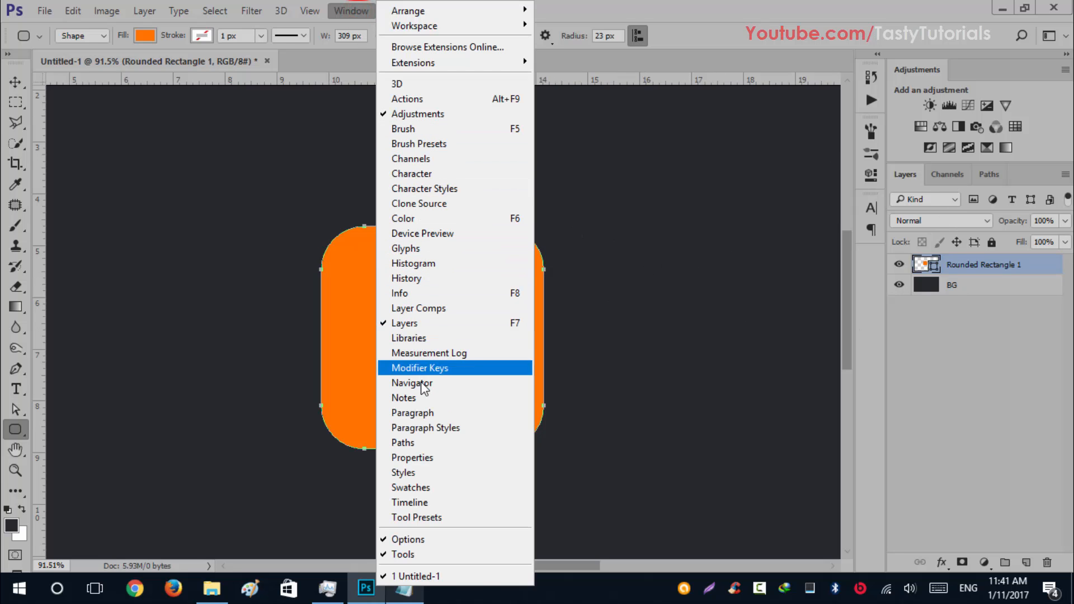
left_click(432, 458)
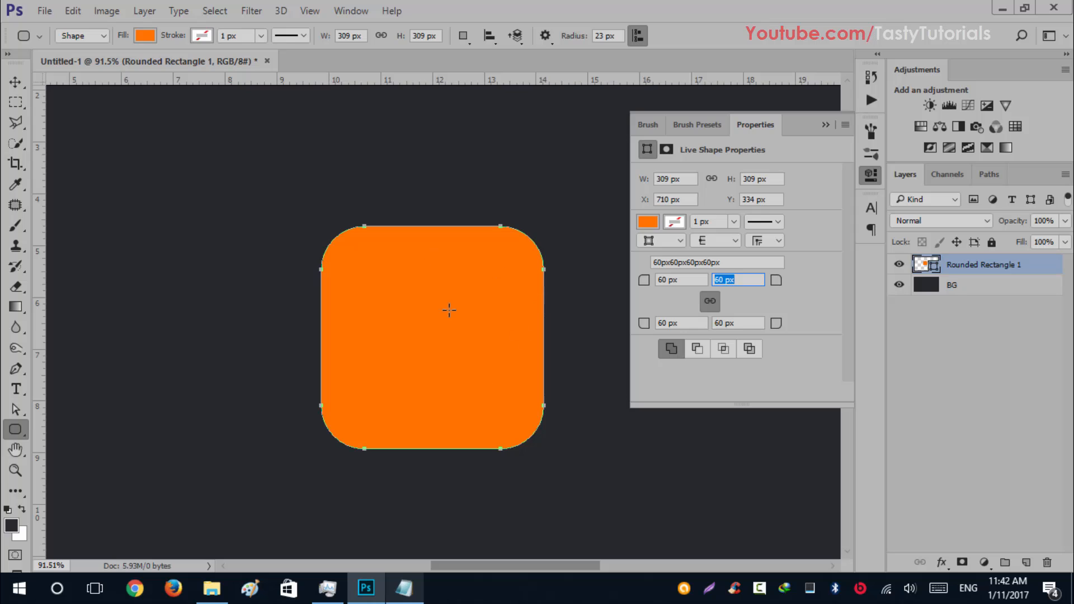
left_click(823, 127)
Step: Scale the orange rounded rectangle proportionally from its center to about 118% and apply the transformation
left_click(14, 82)
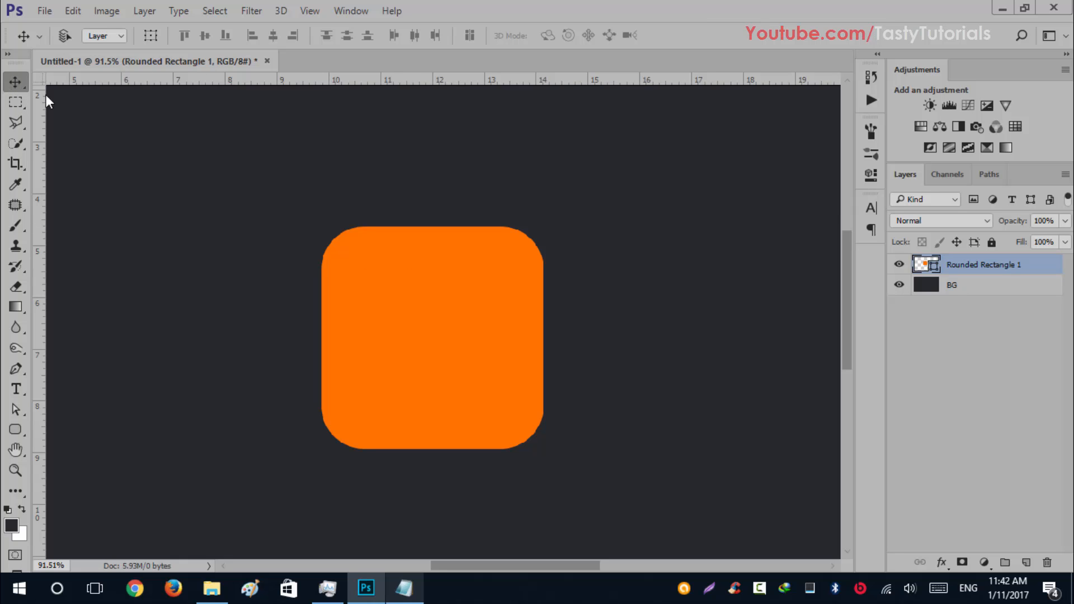
scroll(502, 335, "down", 4)
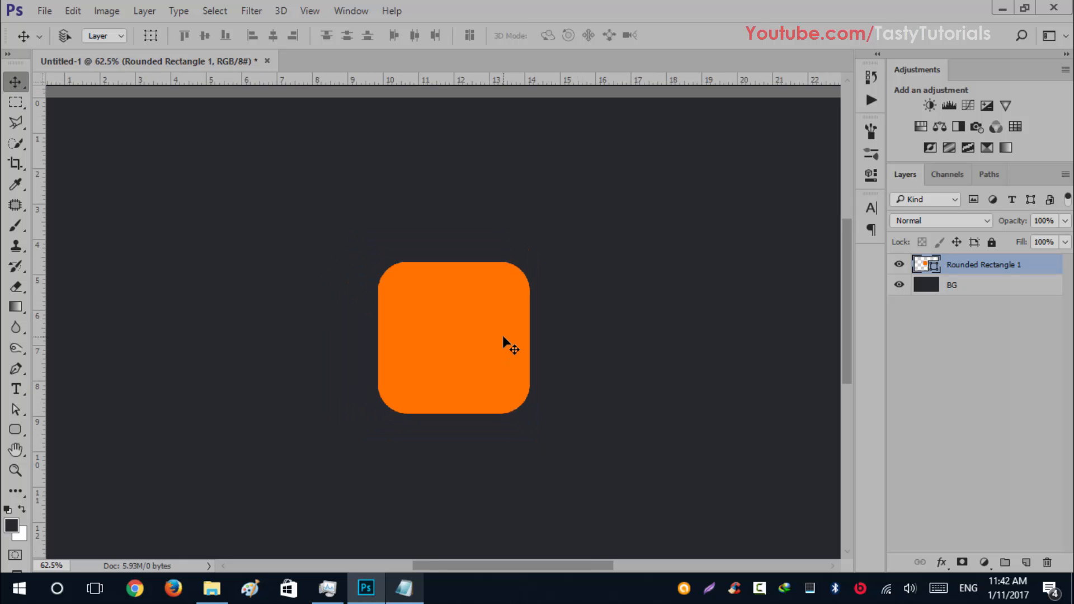
scroll(502, 335, "down", 1)
scroll(375, 335, "down", 1)
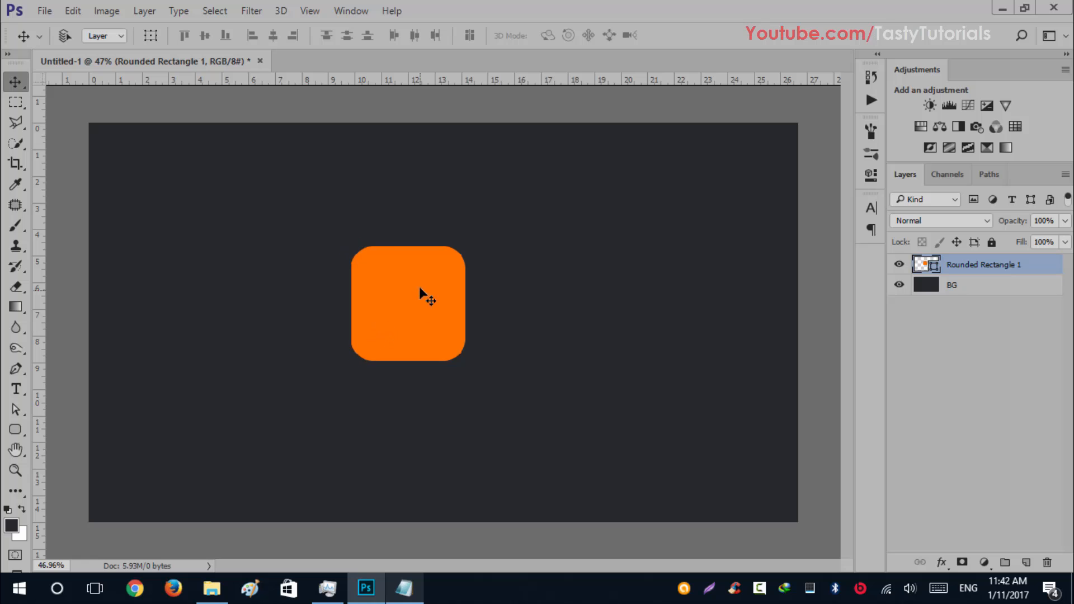
scroll(433, 299, "up", 2)
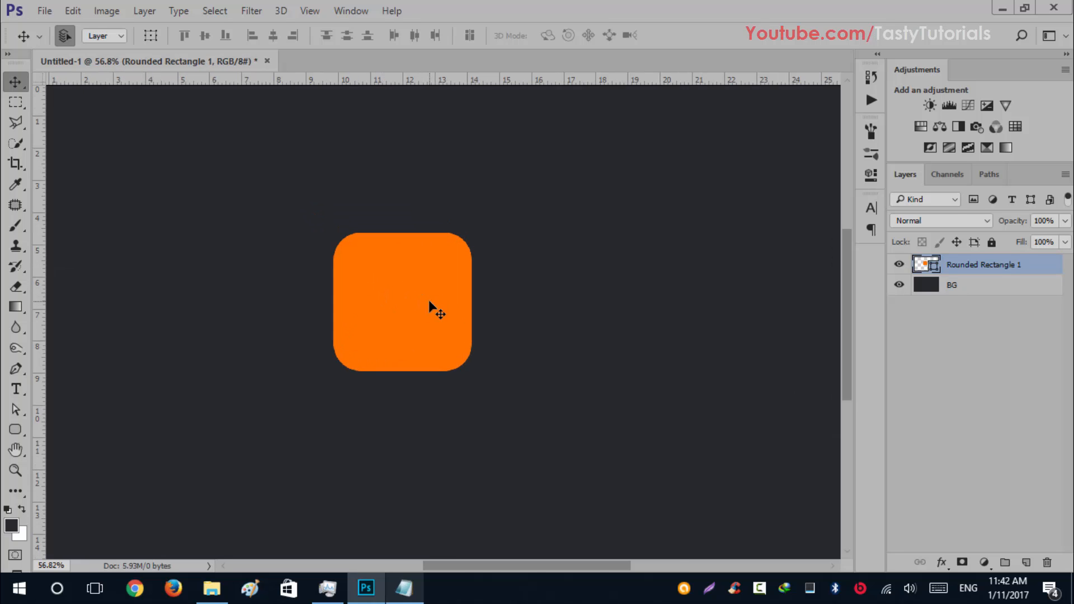
key("ctrl+t")
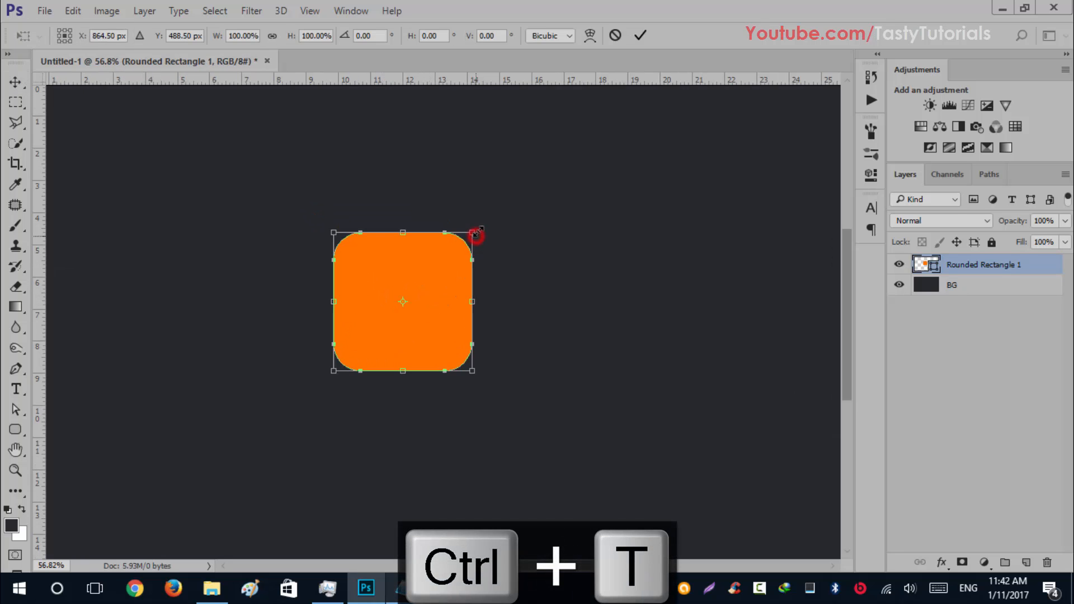
left_click_drag(476, 232, 494, 211)
scroll(424, 336, "down", 2)
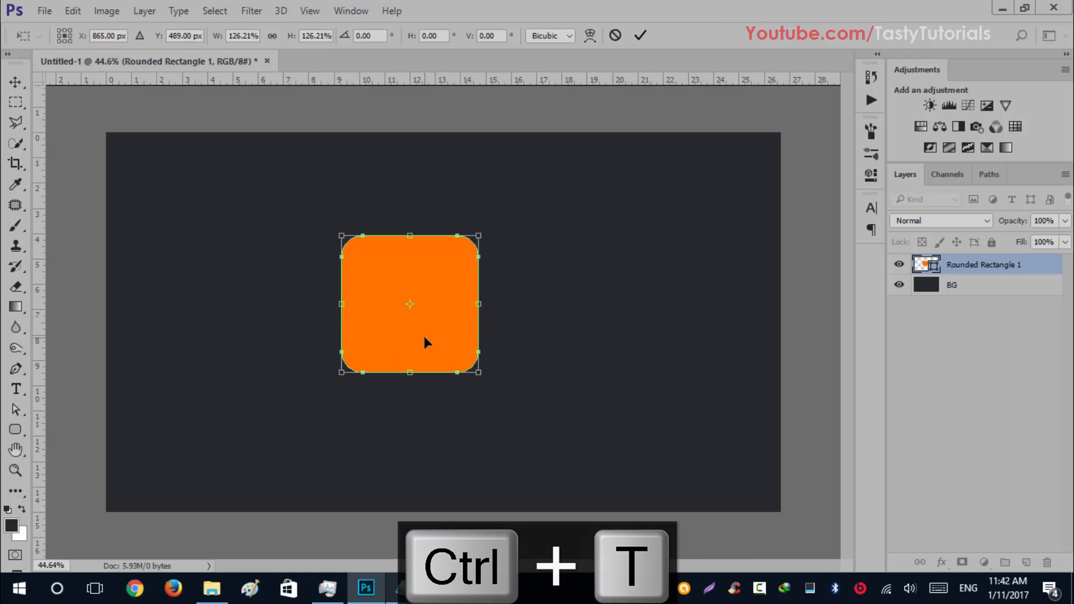
scroll(442, 322, "up", 1)
left_click_drag(481, 229, 475, 231)
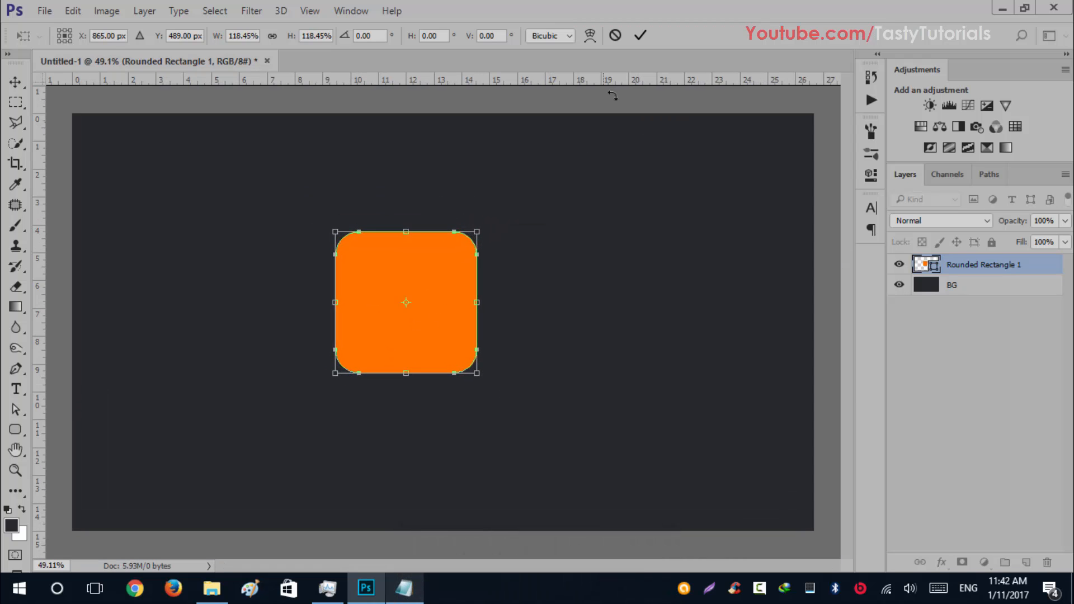
left_click(640, 35)
Step: Center the orange rounded rectangle horizontally and vertically on the canvas, then clear the selection
key("ctrl+a")
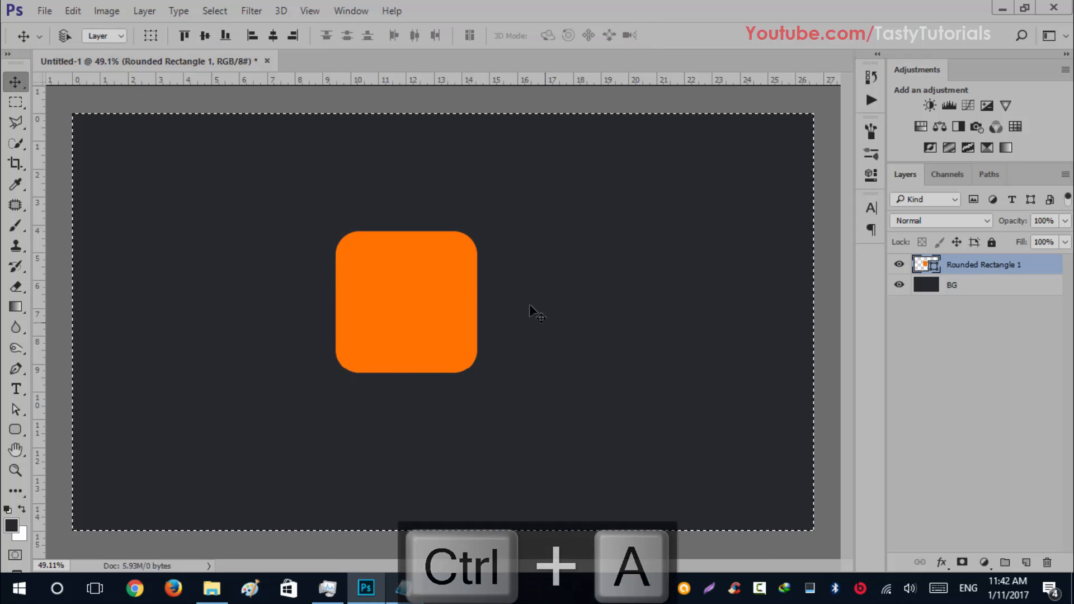
left_click(273, 35)
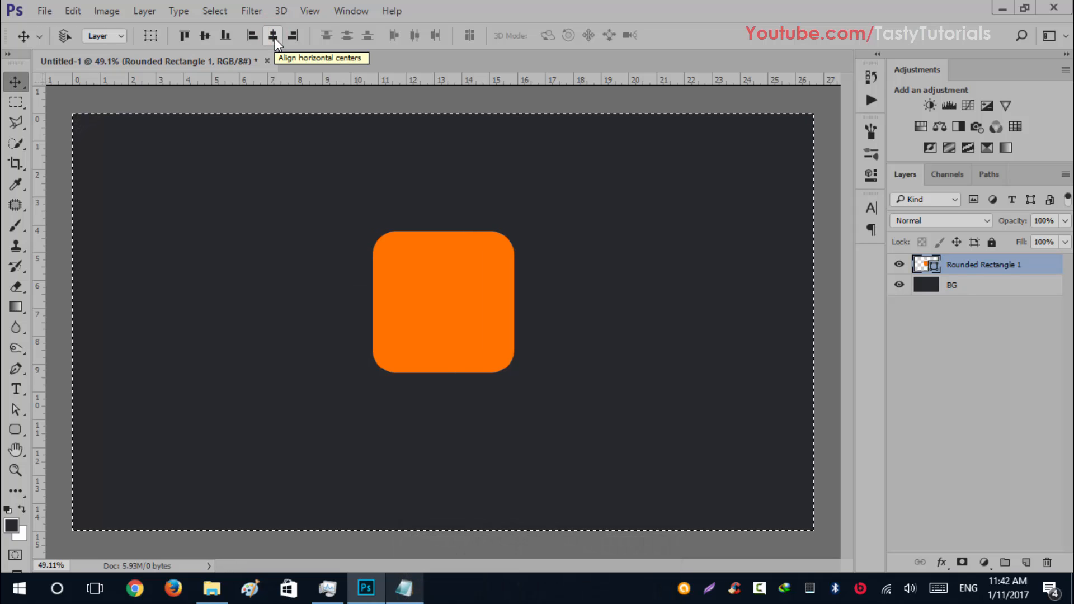
left_click(205, 35)
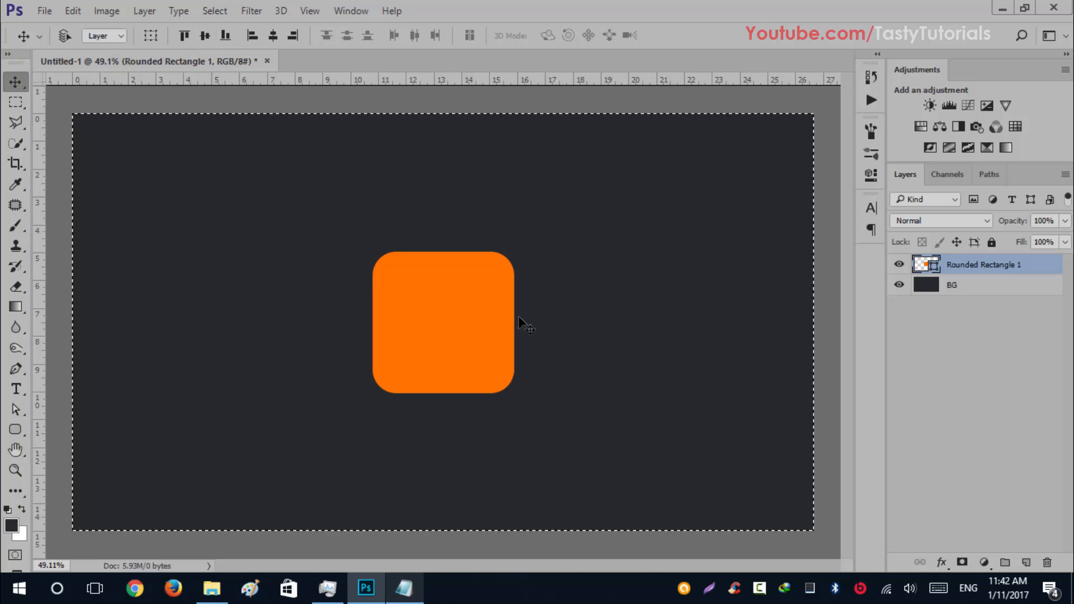
key("ctrl+d")
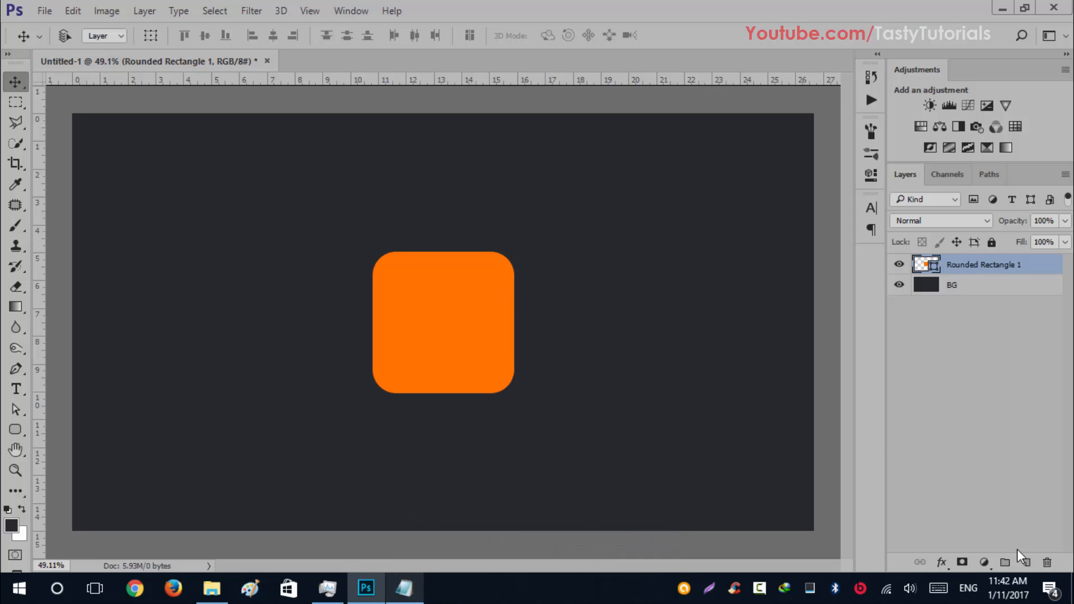
Step: Add white "TT" text in Century Gothic Bold Italic at 256.12 pt and move it onto the orange square
left_click(1025, 562)
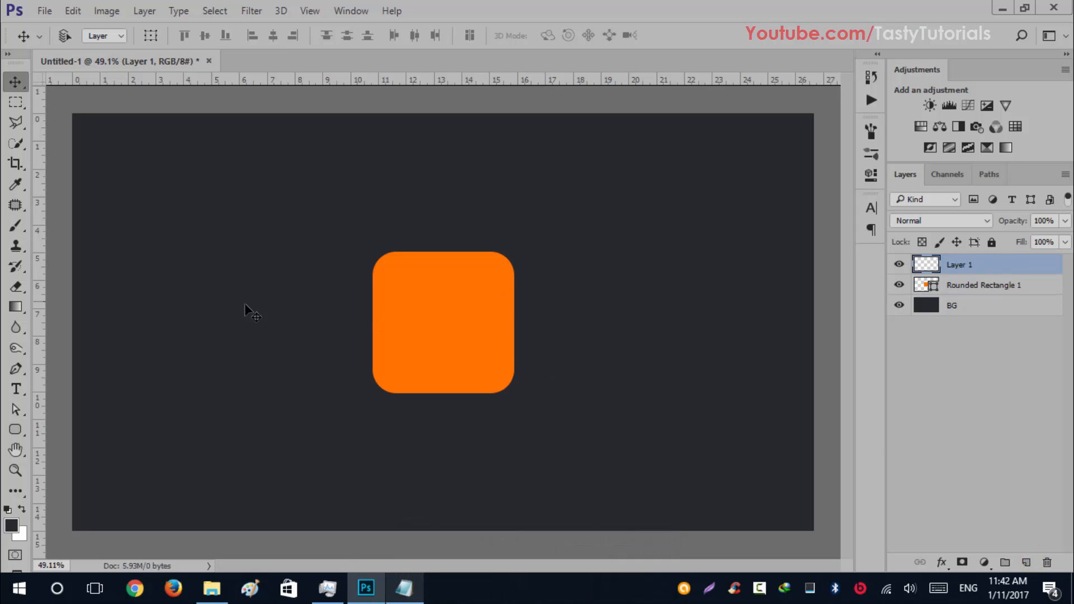
key("t")
left_click(222, 322)
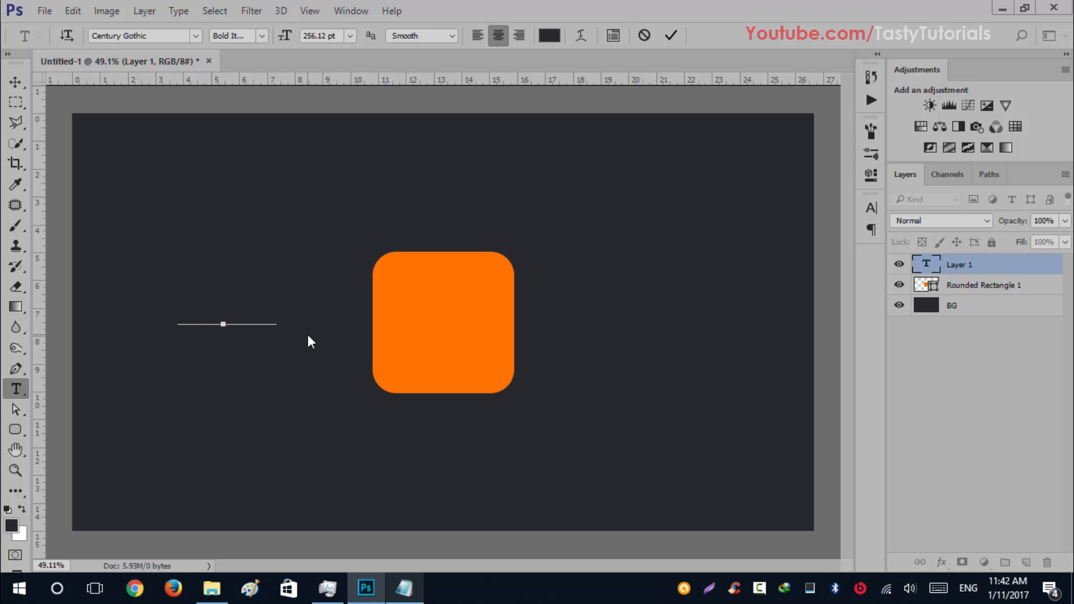
key("ctrl+a")
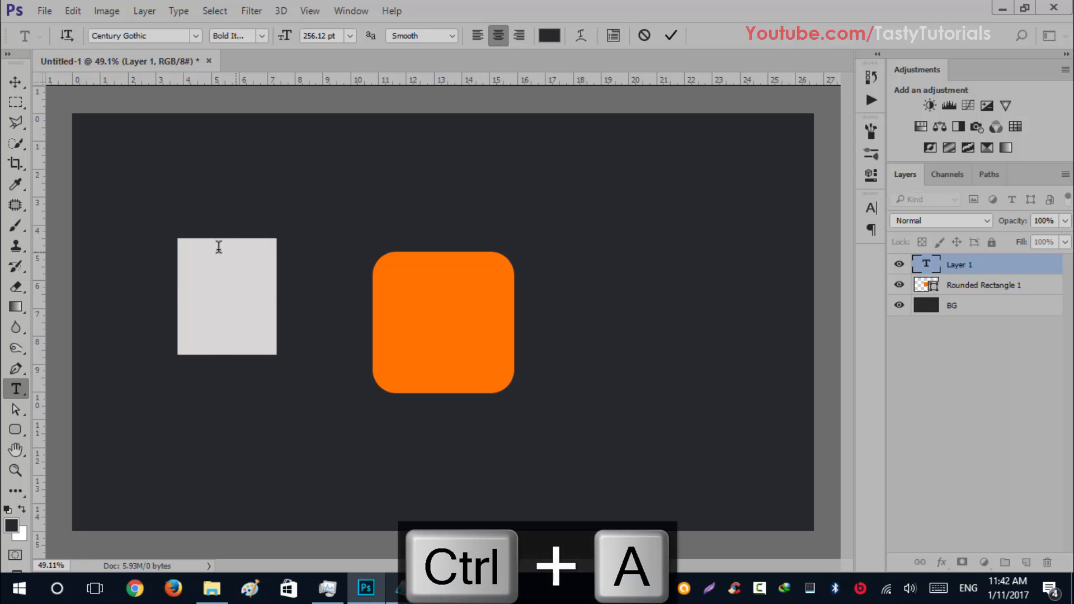
left_click(23, 510)
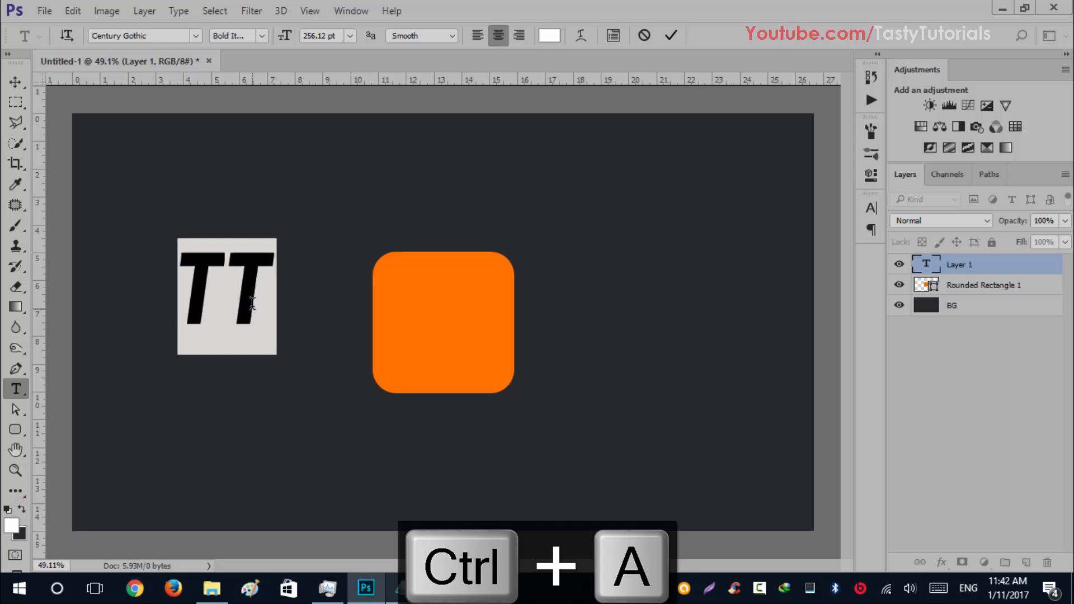
left_click(14, 83)
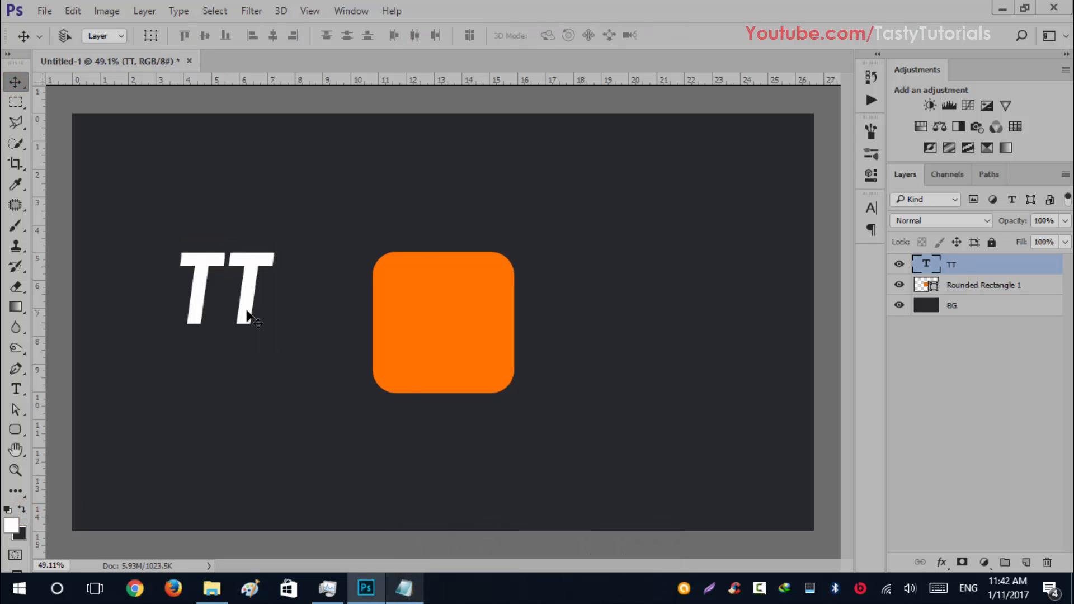
left_click_drag(265, 315, 466, 353)
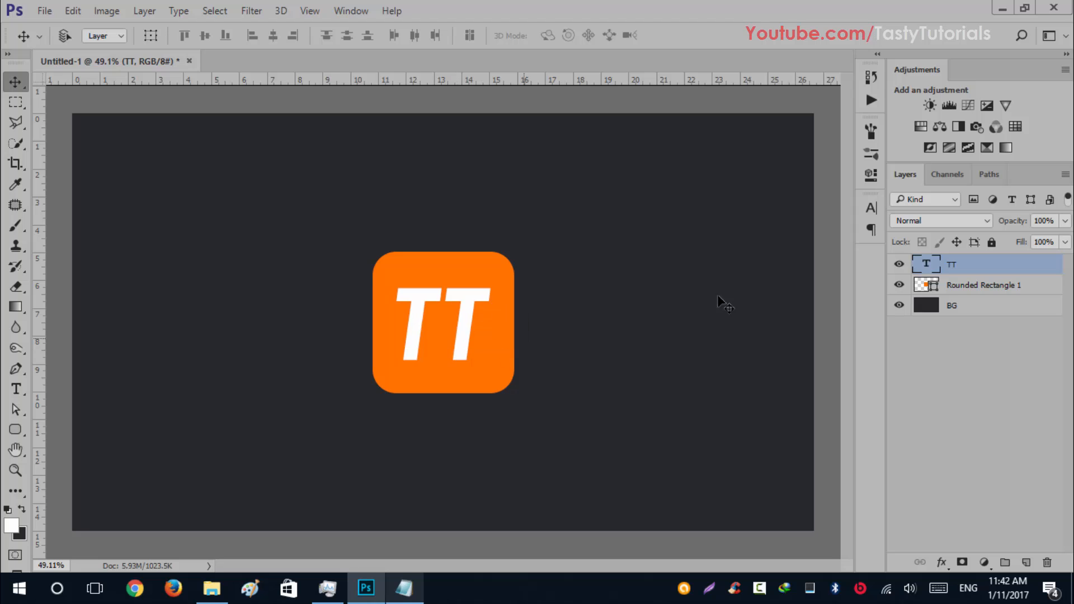
Step: Examine the font family, style and size of the TT text without changing them
double_click(926, 264)
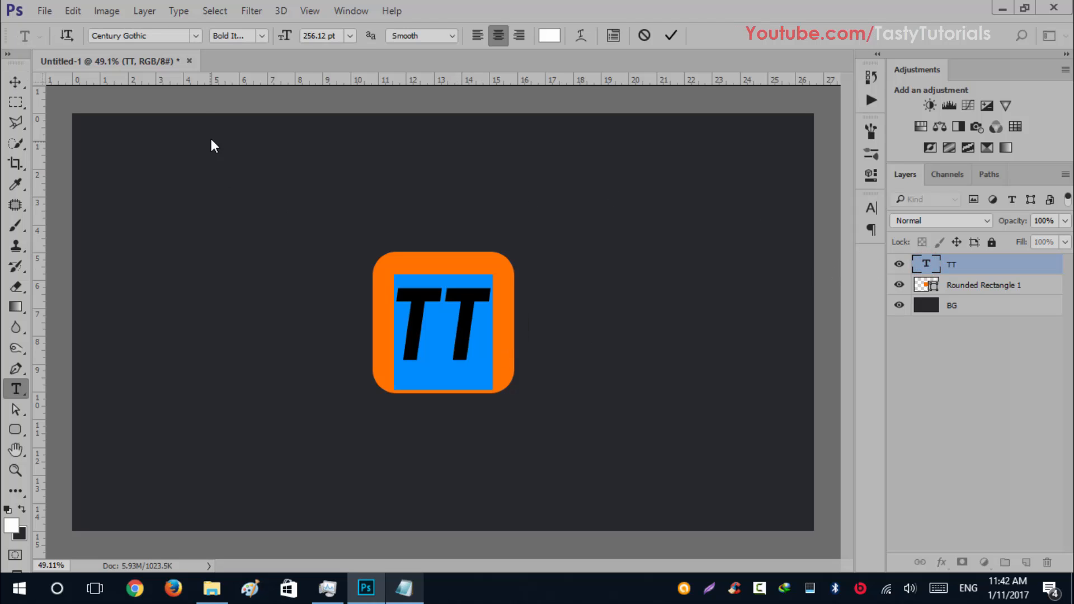
left_click(150, 36)
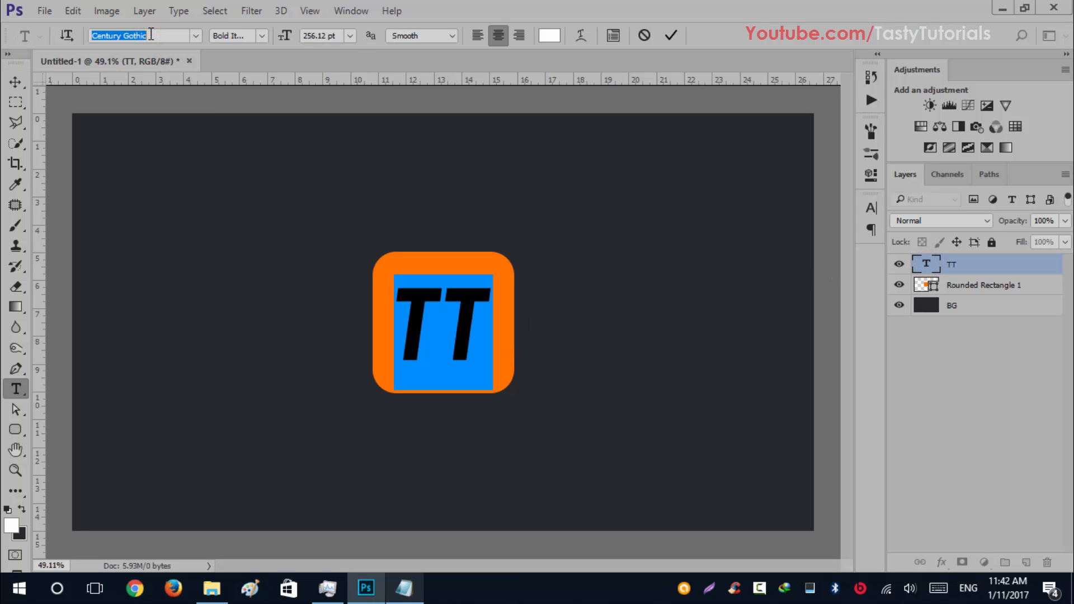
left_click(231, 37)
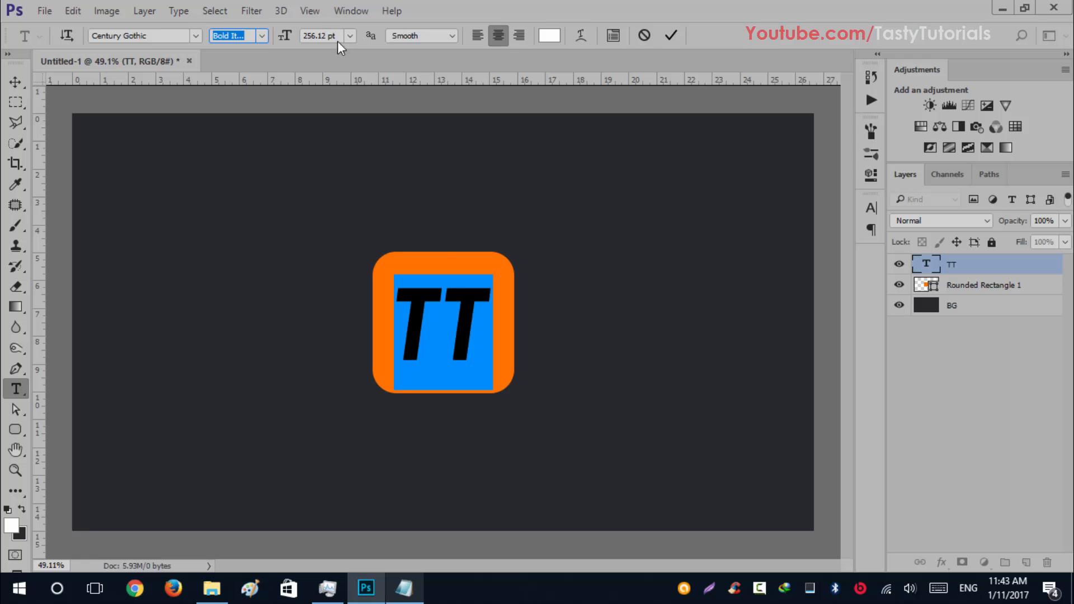
left_click(16, 82)
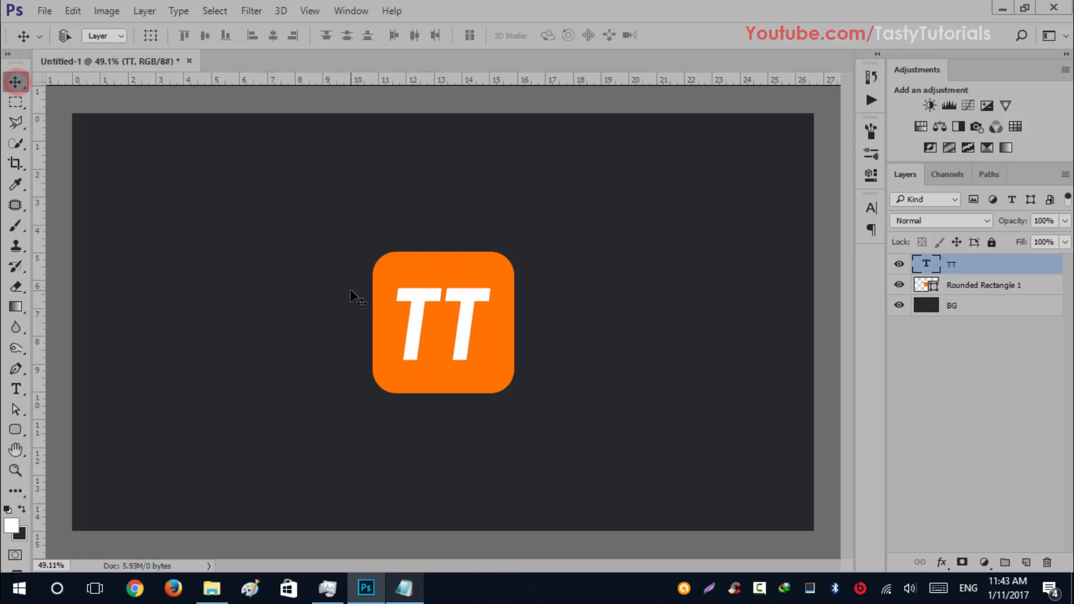
Step: Center the TT text horizontally and vertically on the canvas and deselect
scroll(487, 378, "up", 1)
scroll(486, 379, "down", 1)
key("ctrl+a")
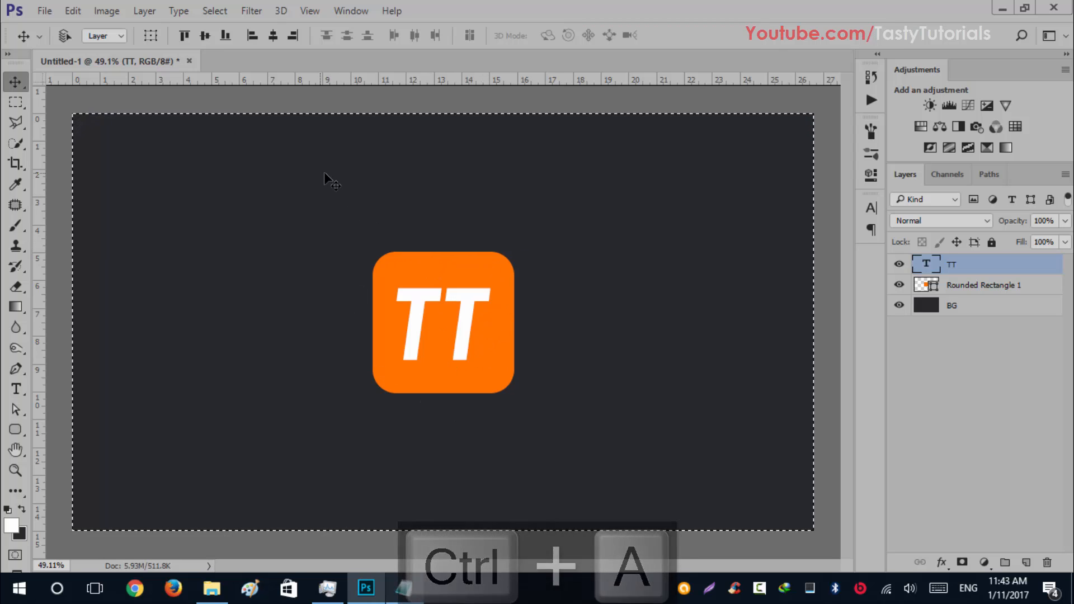
left_click(271, 35)
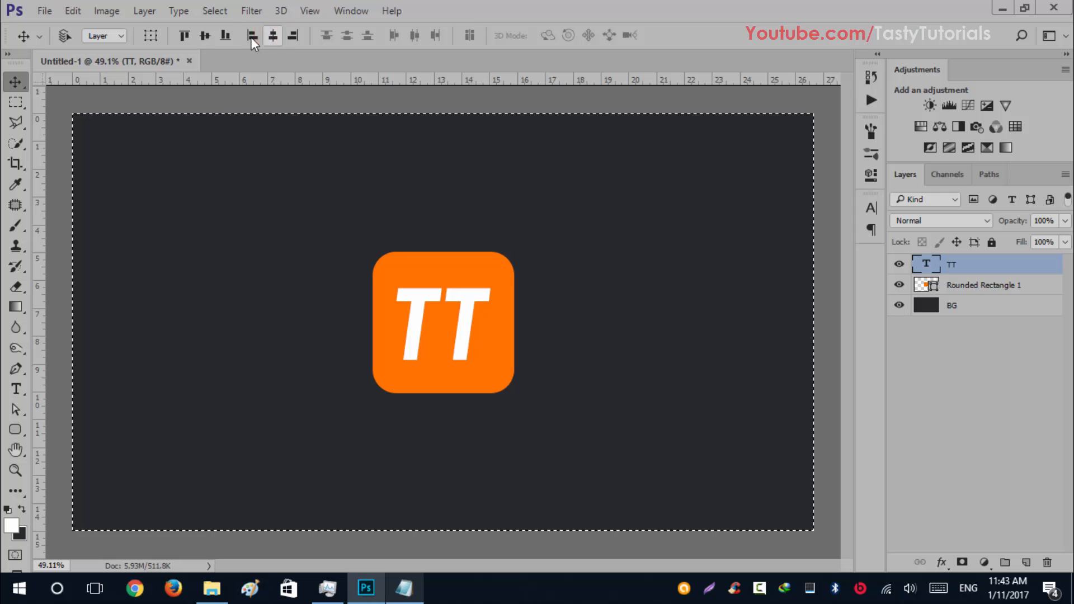
left_click(203, 36)
key("ctrl+d")
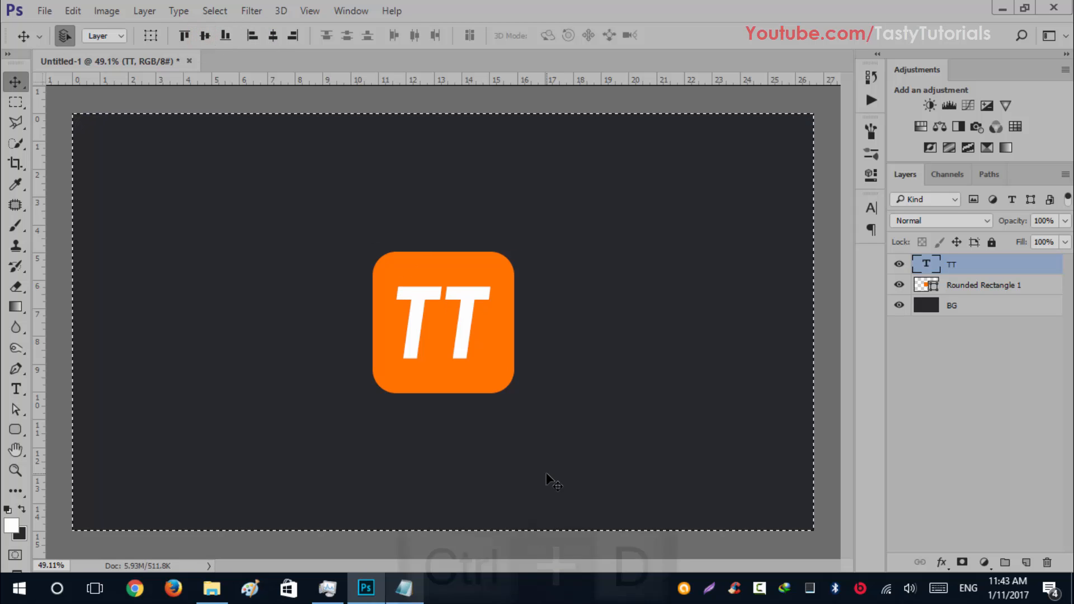
Step: Make a rectangular selection as tall as the TT letters, from the first T's stem to beyond the orange square's right edge
scroll(445, 412, "up", 2)
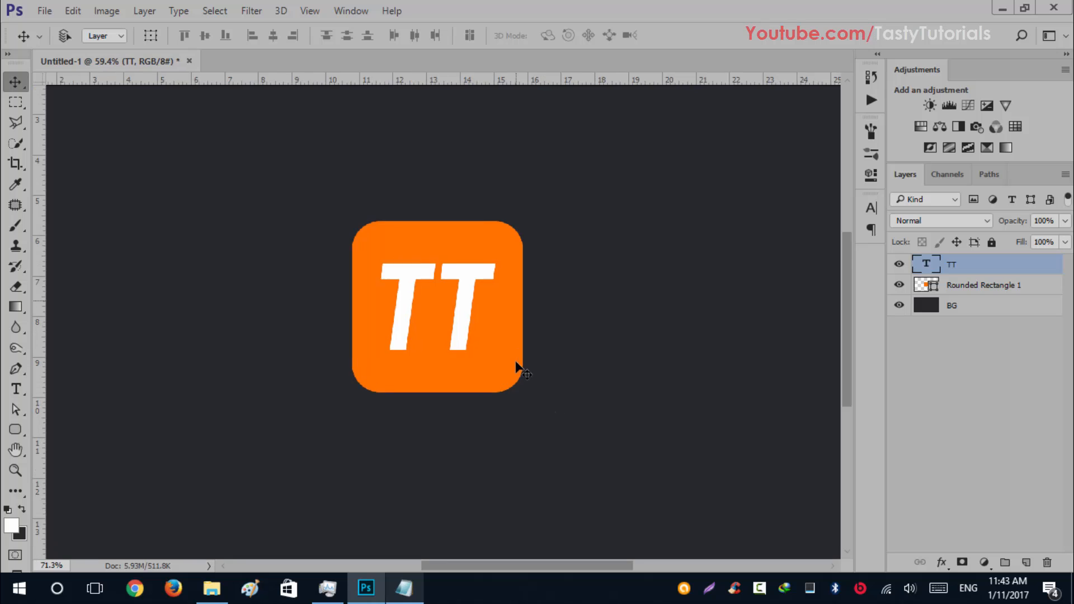
scroll(516, 365, "up", 2, "alt")
scroll(400, 289, "down", 1, "alt")
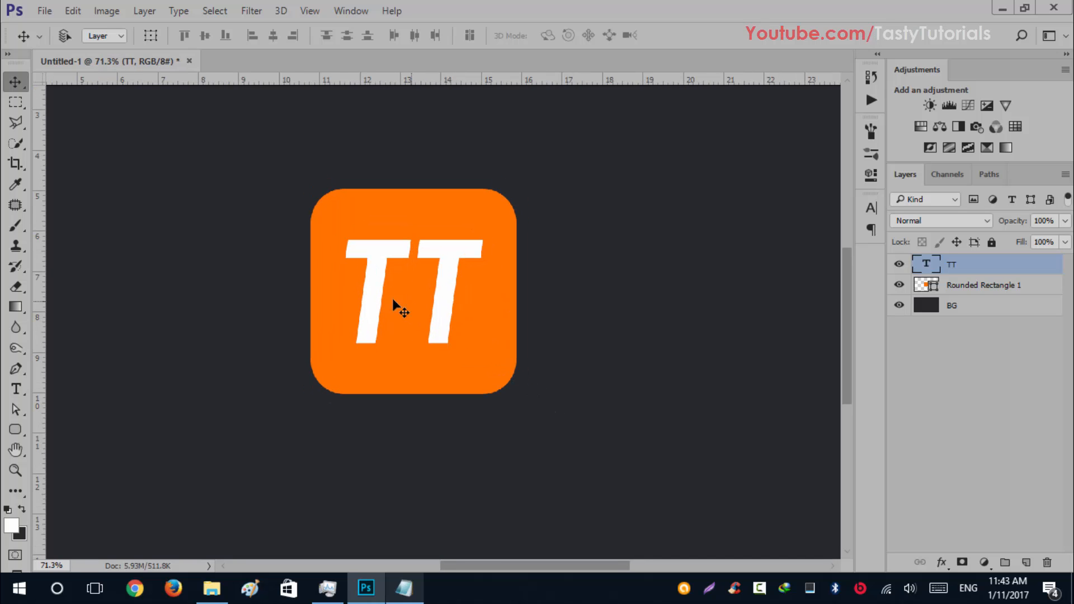
left_click(15, 101)
scroll(406, 328, "up", 2, "alt")
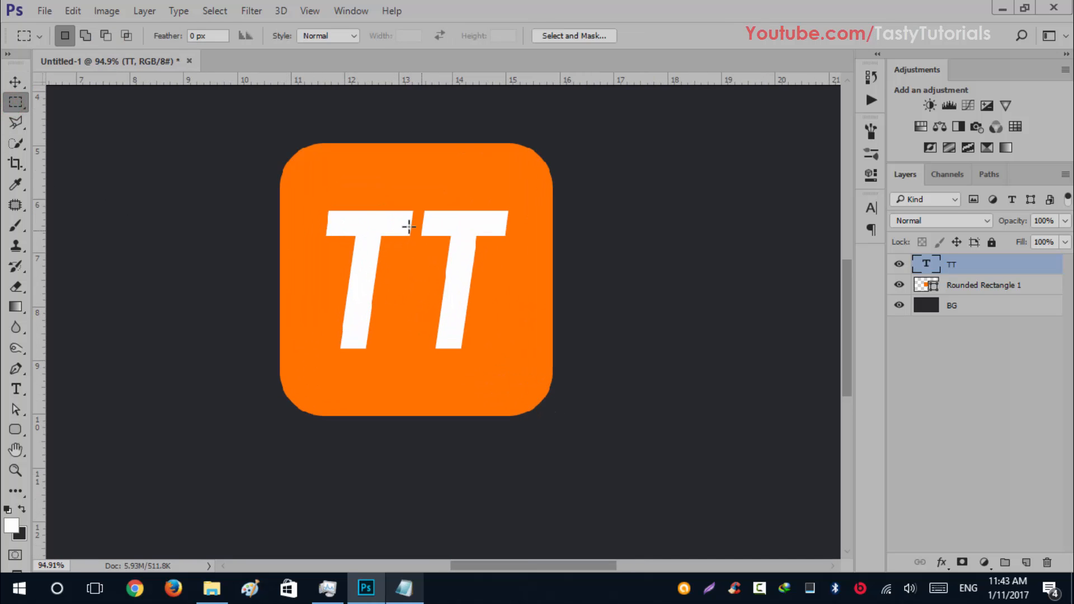
left_click_drag(358, 220, 625, 348)
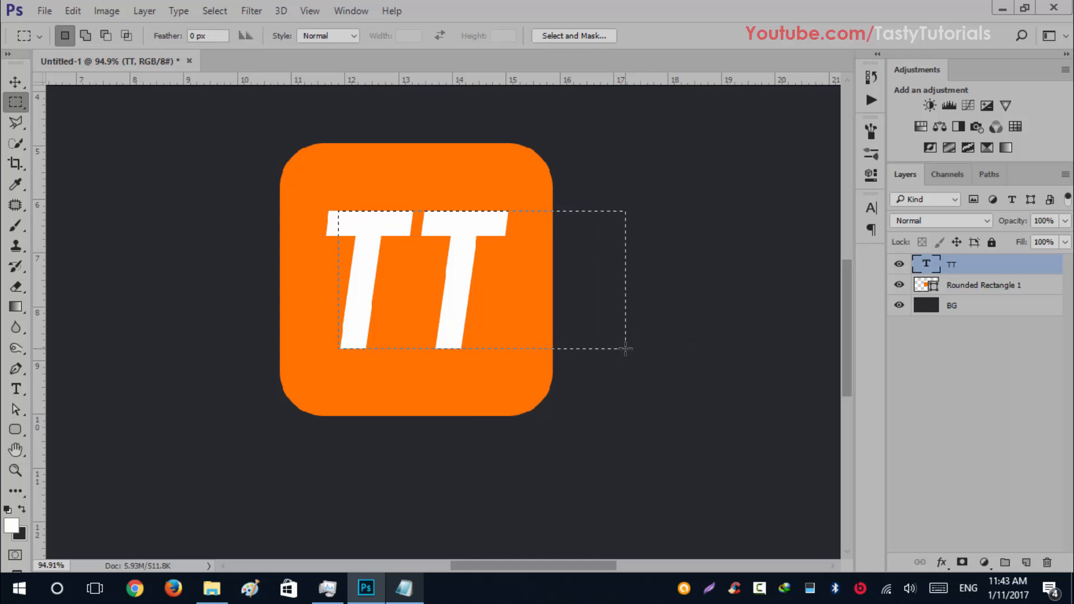
Step: Add a new layer above the TT text and name it "Shadow"
left_click(1025, 560)
double_click(960, 264)
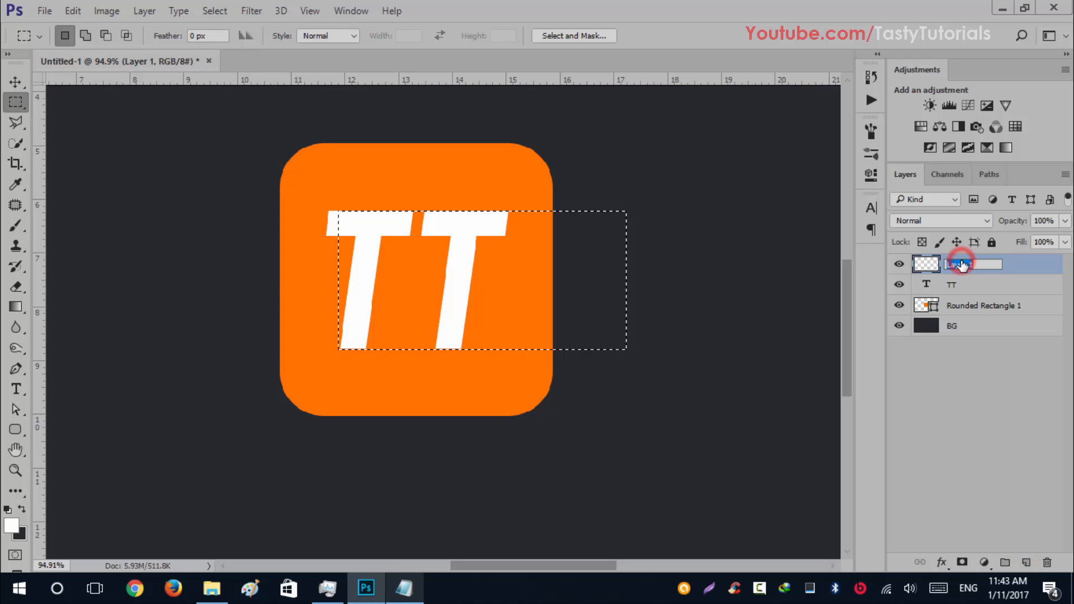
type("Sha")
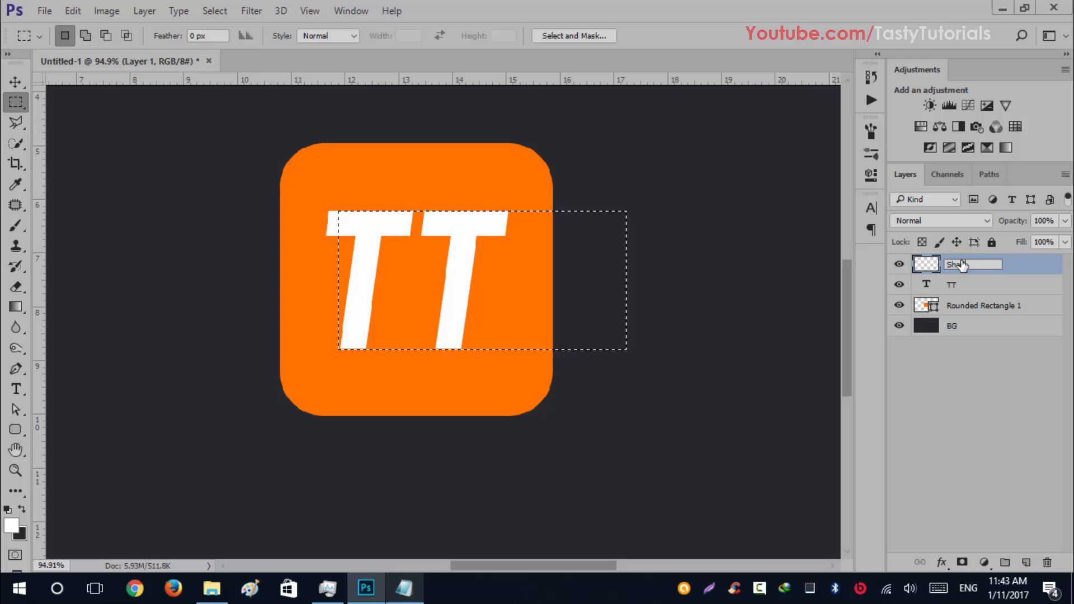
type("dow")
key("Return")
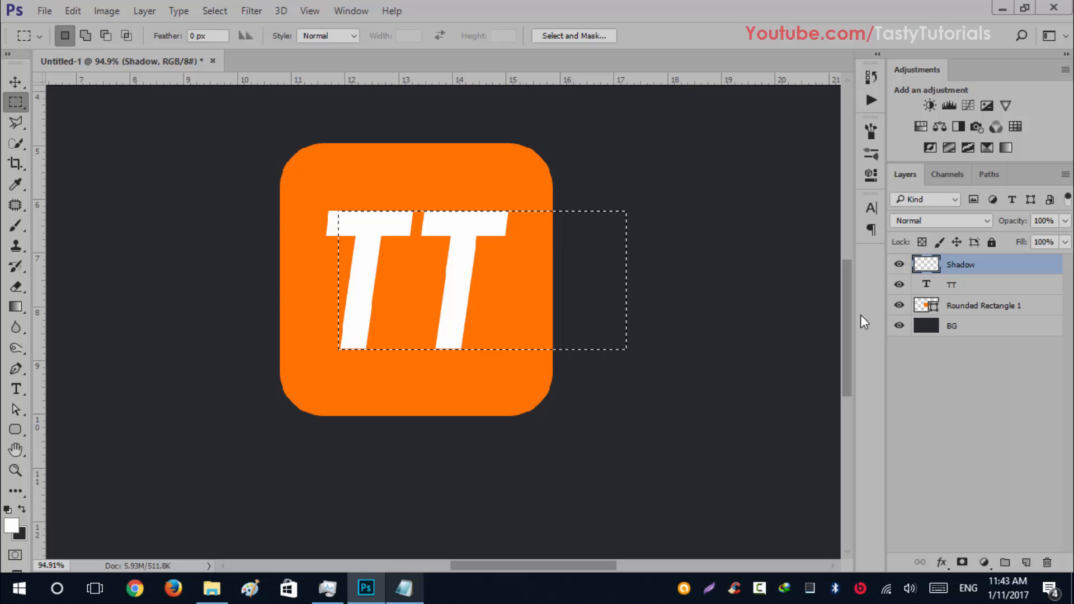
Step: Set the foreground color to black, fill the selection on the Shadow layer with it and deselect
left_click(14, 526)
left_click(638, 296)
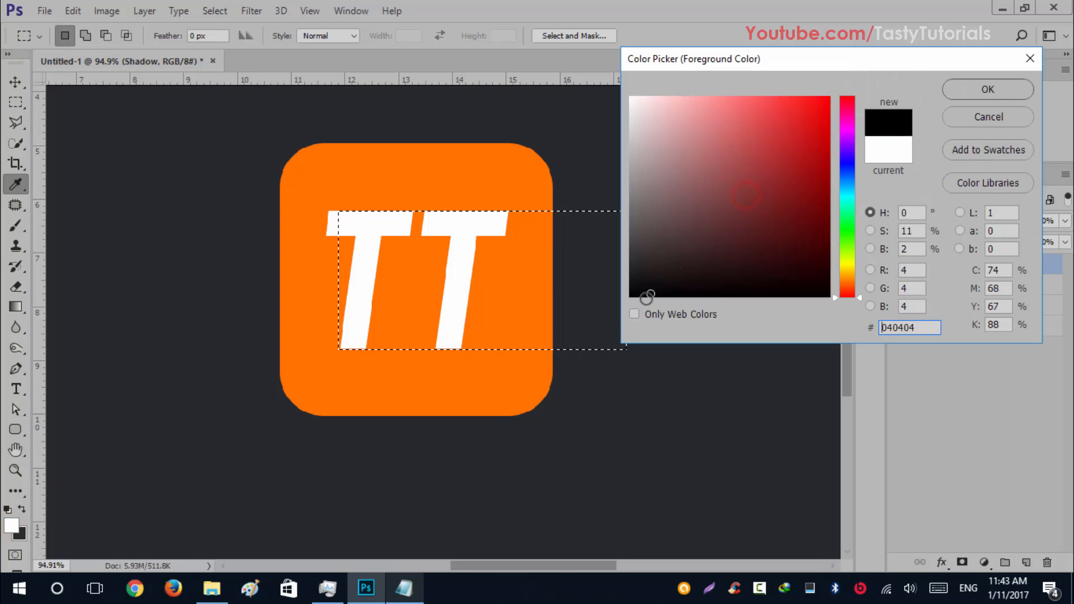
left_click(969, 92)
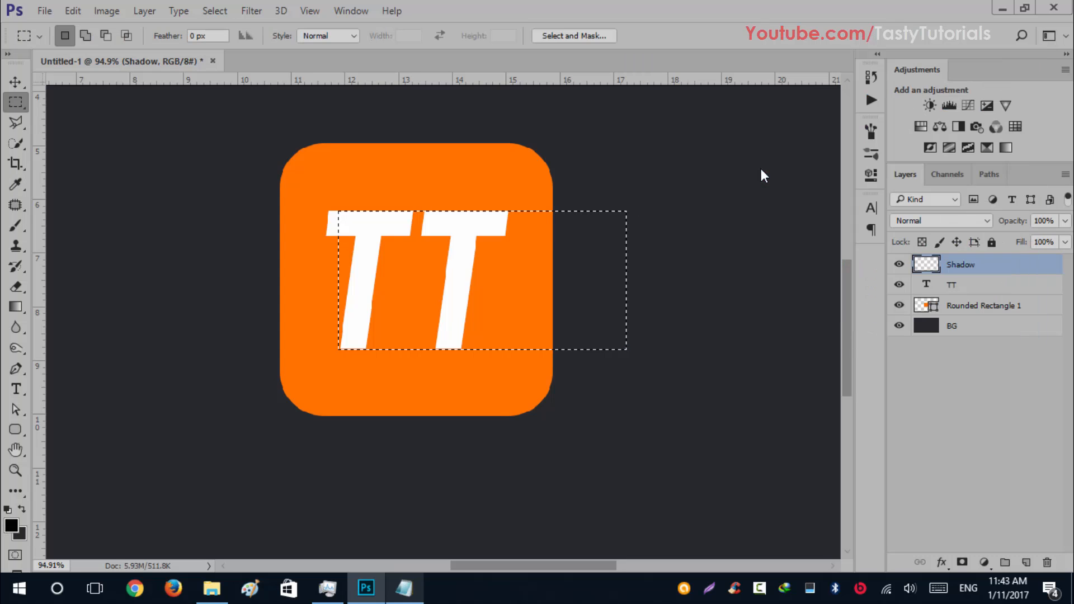
key("alt+BackSpace")
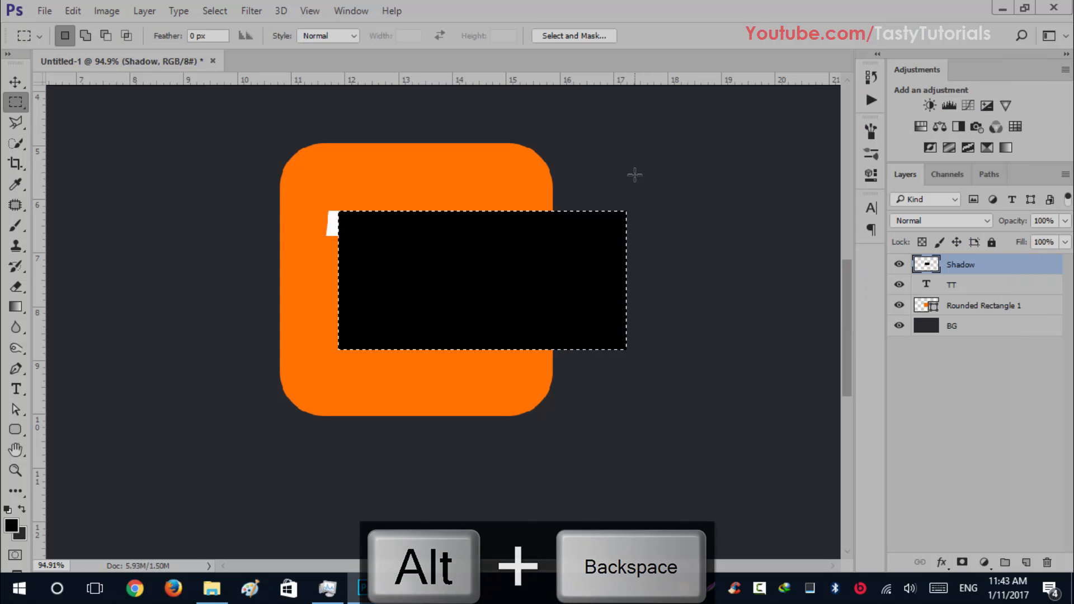
key("ctrl+d")
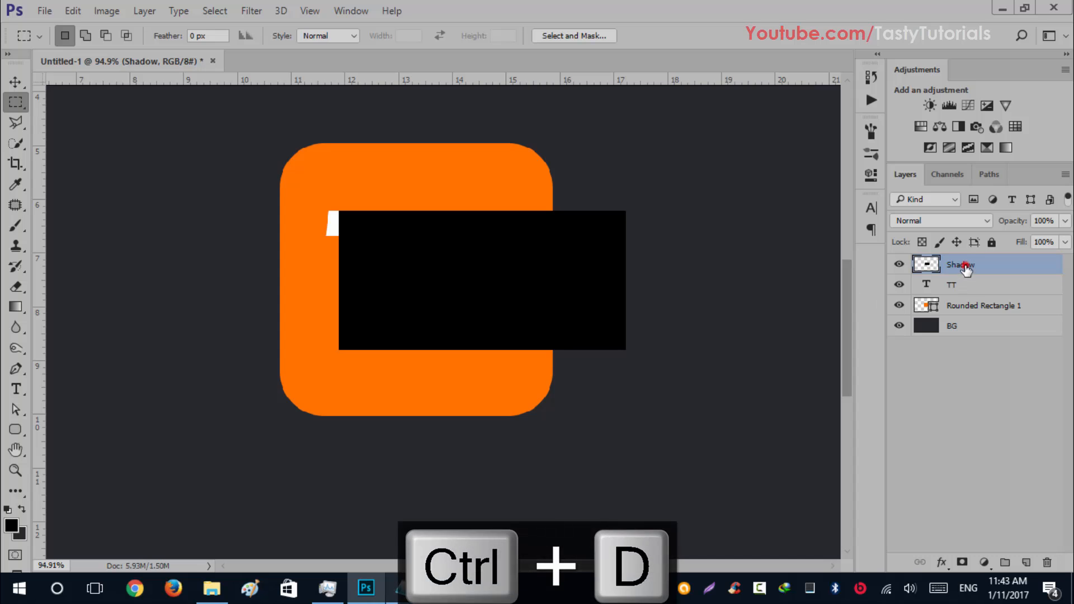
Step: Place the Shadow layer beneath the TT text layer and convert it to a smart object
left_click_drag(959, 268, 960, 293)
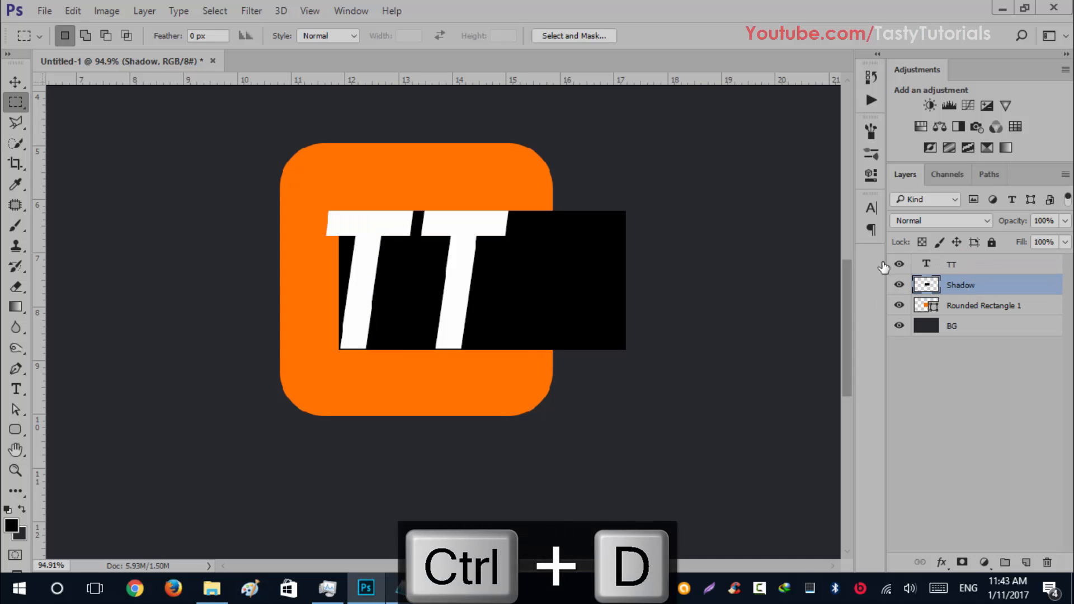
scroll(472, 290, "up", 2)
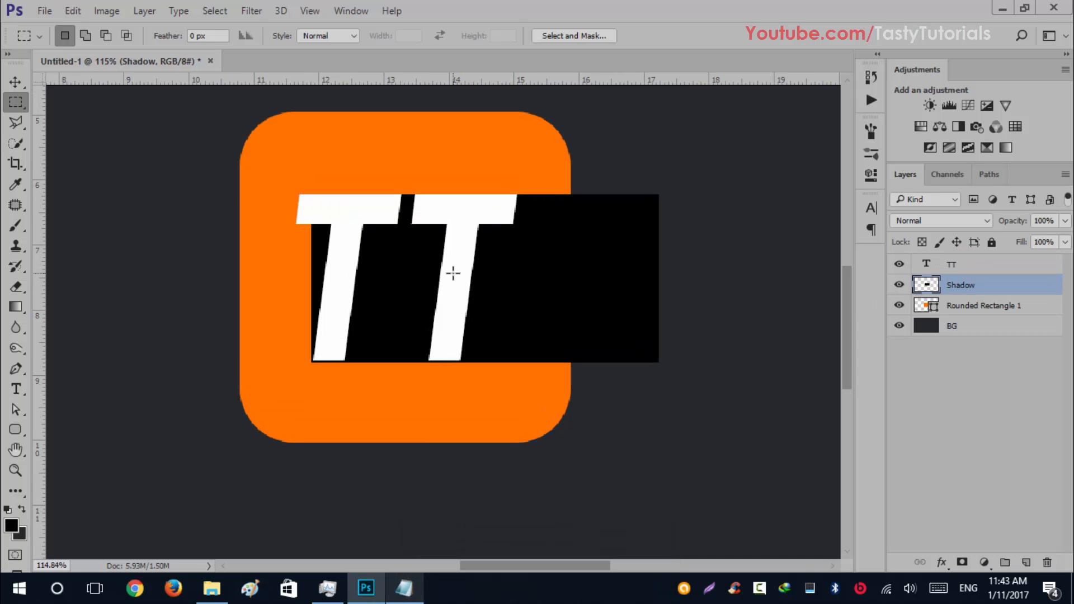
right_click(952, 292)
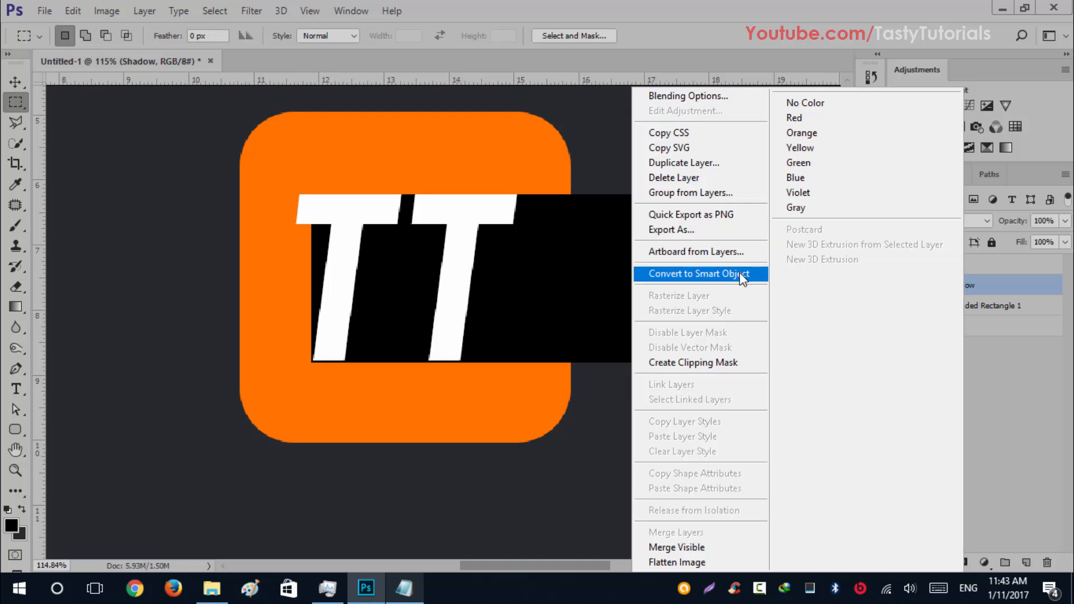
left_click(706, 270)
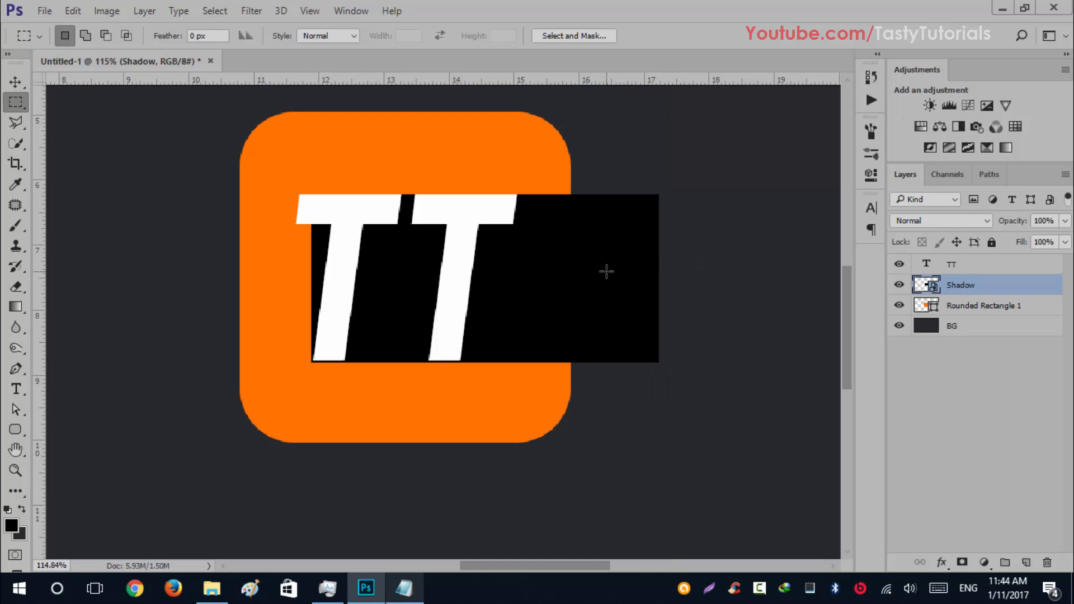
Step: Rotate the Shadow rectangle 30 degrees and position its lower edge against the bottom-left corner of the first T's stem
key("ctrl+t")
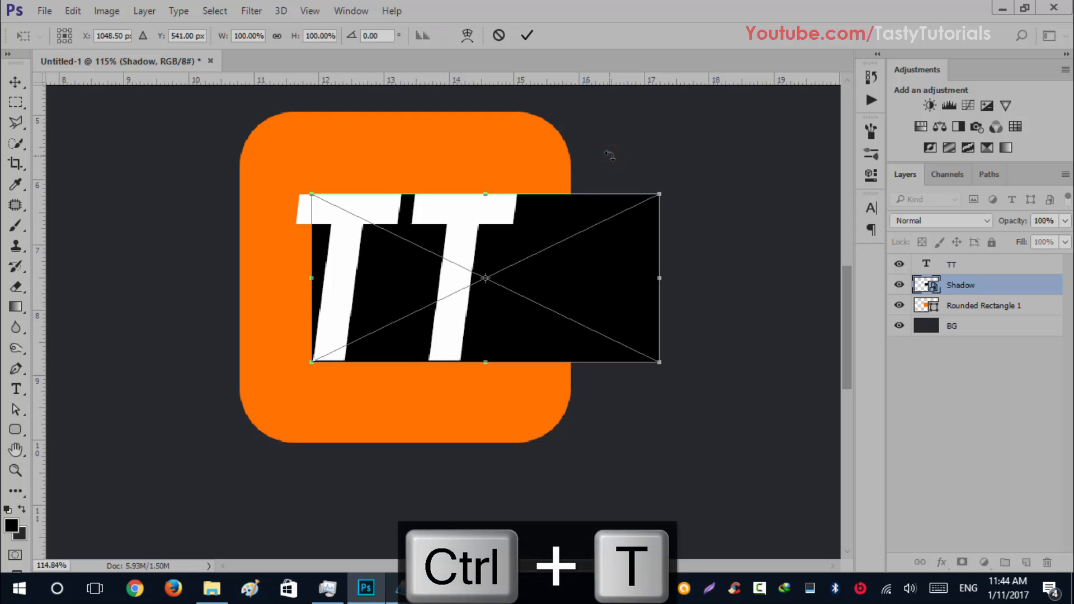
left_click_drag(609, 155, 641, 231)
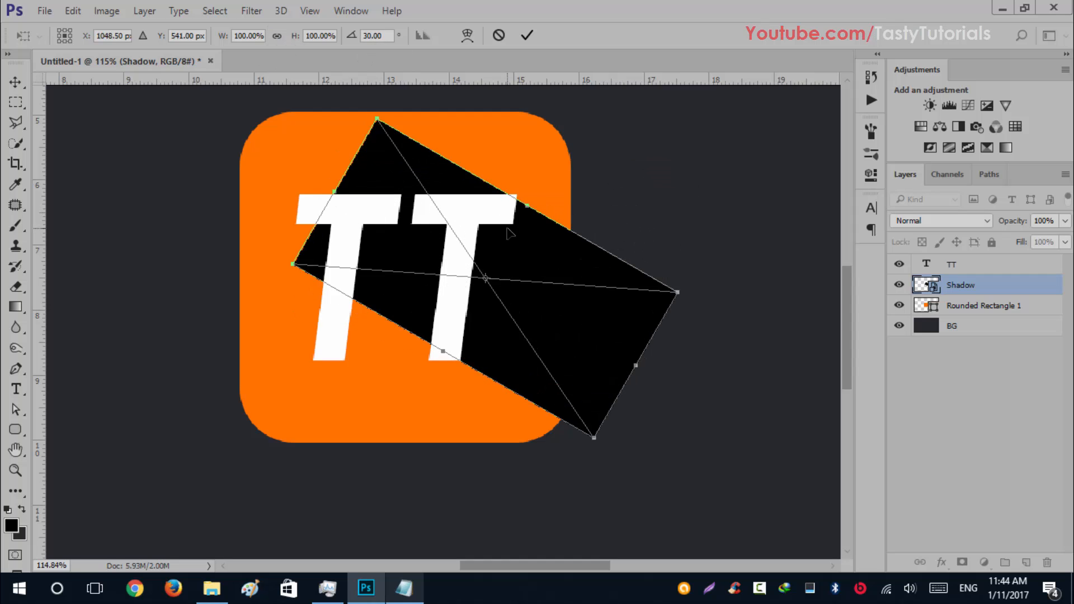
left_click_drag(509, 234, 400, 303)
scroll(263, 388, "up", 5)
key("Down")
key("Down")
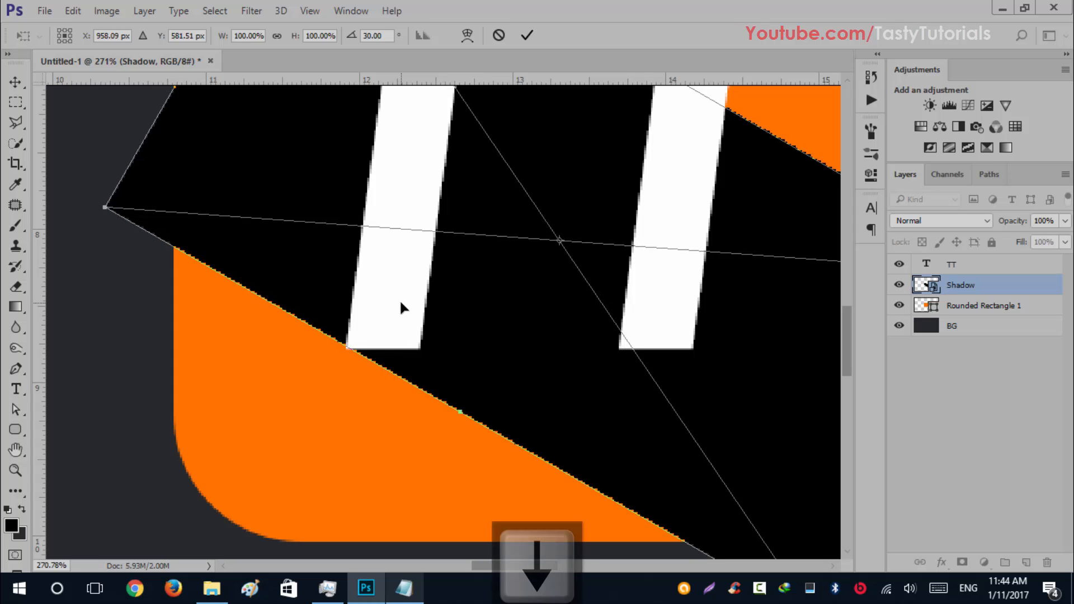
key("Up")
key("Up")
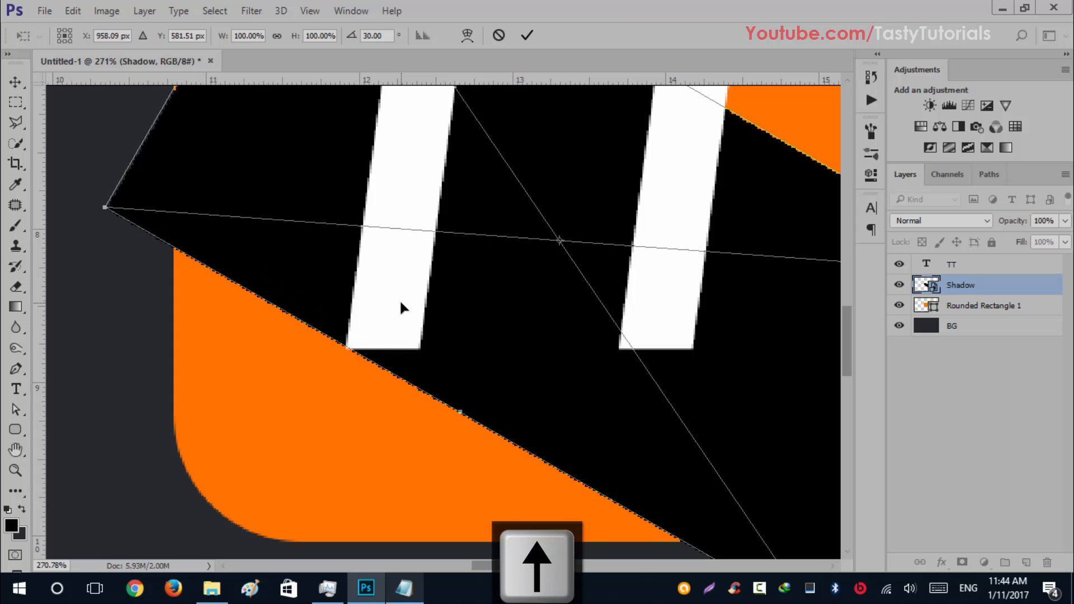
scroll(393, 318, "down", 5)
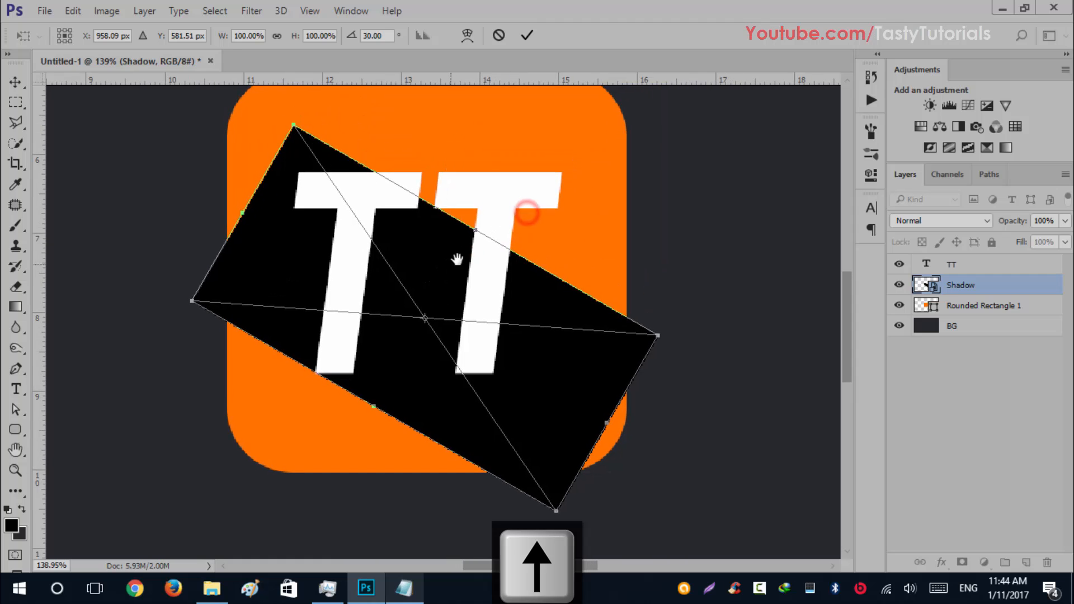
Step: Stretch the rotated shadow's height to about 145% so its upper edge meets the second T's top-right corner
left_click_drag(474, 229, 554, 179)
scroll(553, 180, "up", 7)
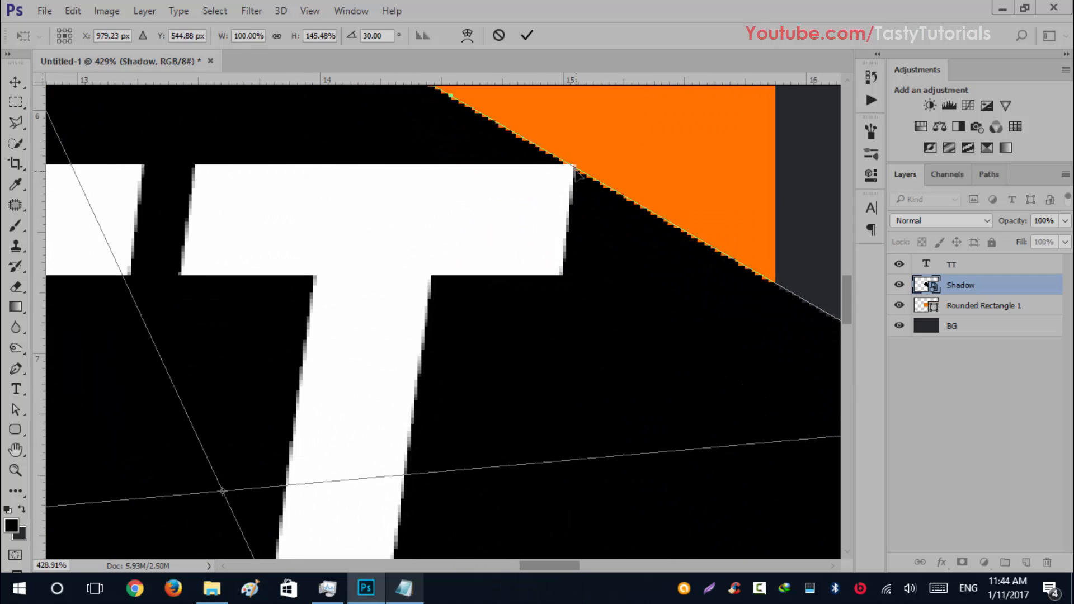
scroll(414, 245, "down", 8)
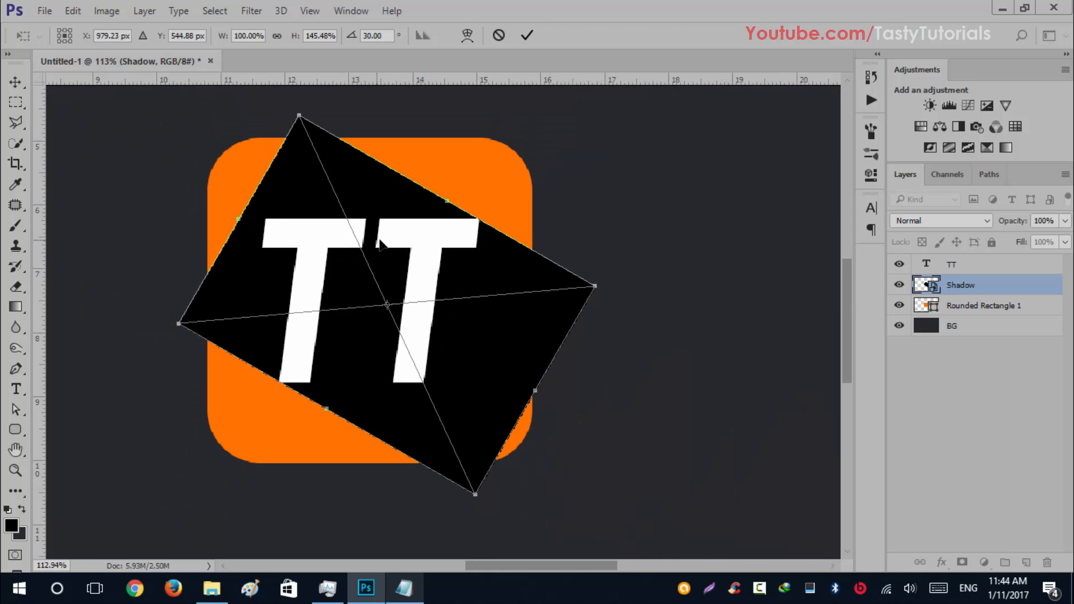
Step: Shift the shadow diagonally down-right to about X 1022.61 px, Y 569.42 px, keeping its edges on the letter corners, and apply the transform
left_click_drag(383, 241, 420, 265)
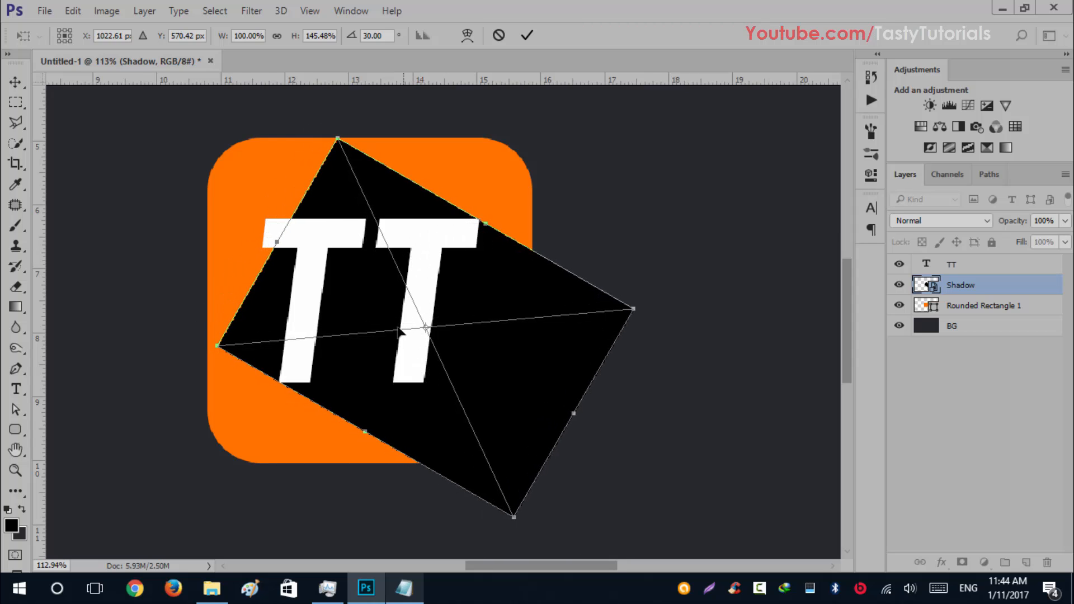
scroll(271, 388, "up", 4)
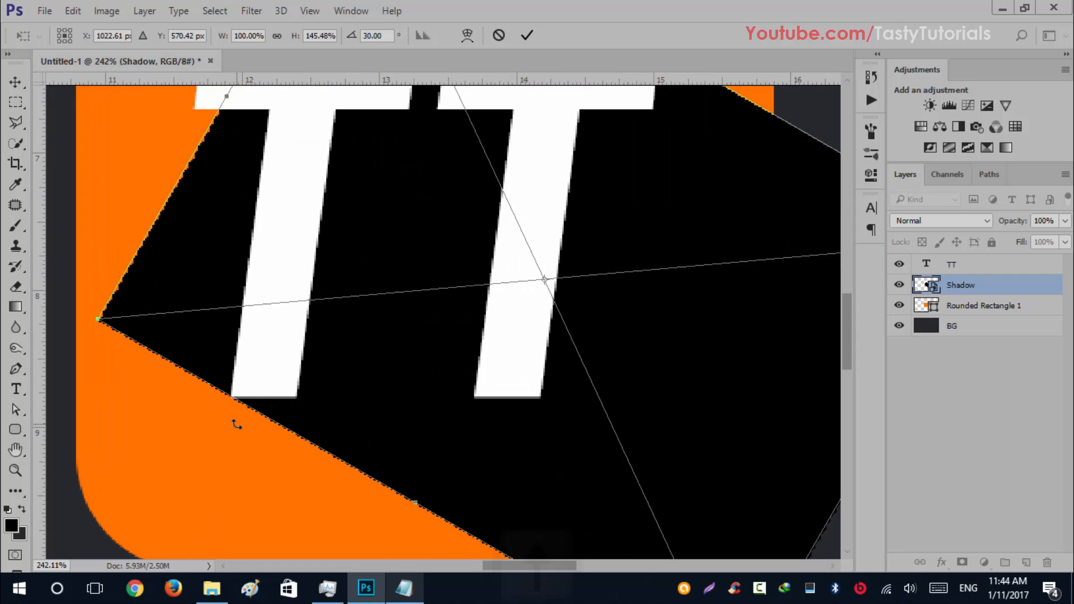
scroll(237, 425, "down", 2)
key("Up")
scroll(551, 310, "down", 3)
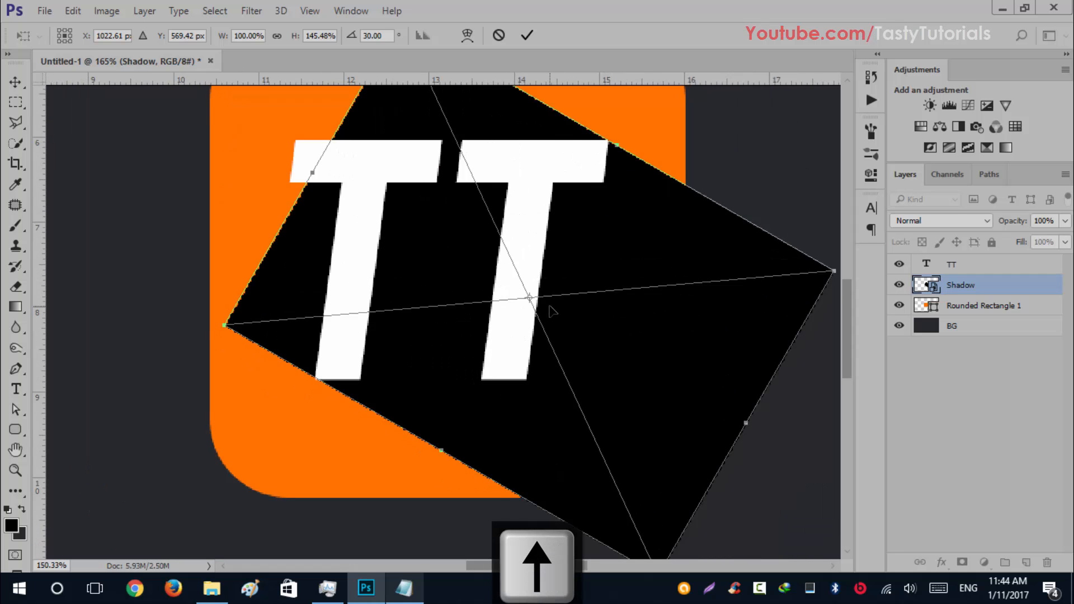
scroll(551, 311, "down", 4)
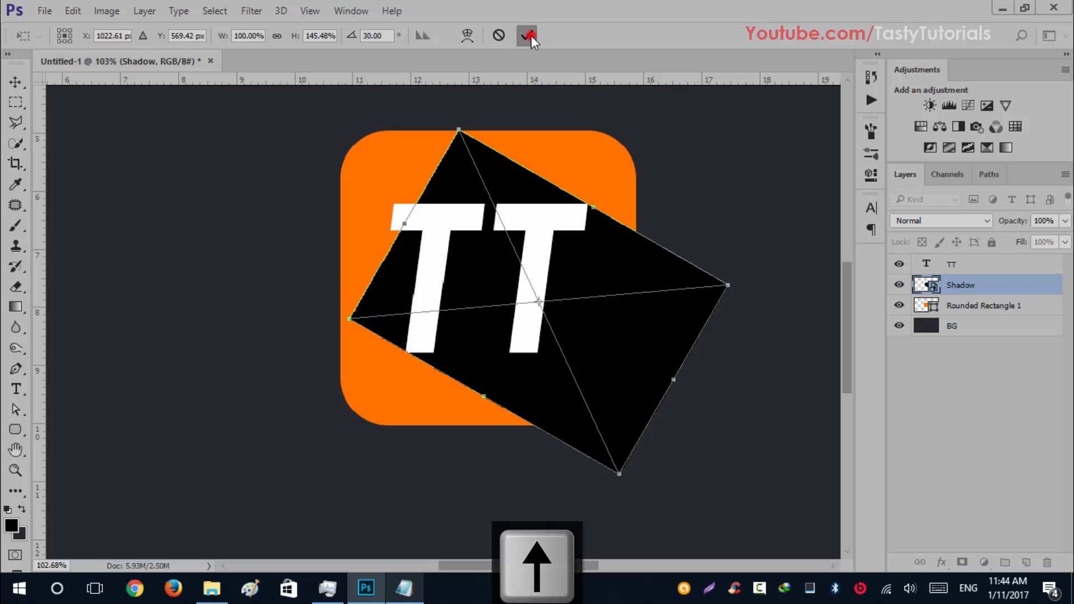
left_click(529, 35)
Step: Rasterize the Shadow smart object layer
scroll(440, 288, "up", 3)
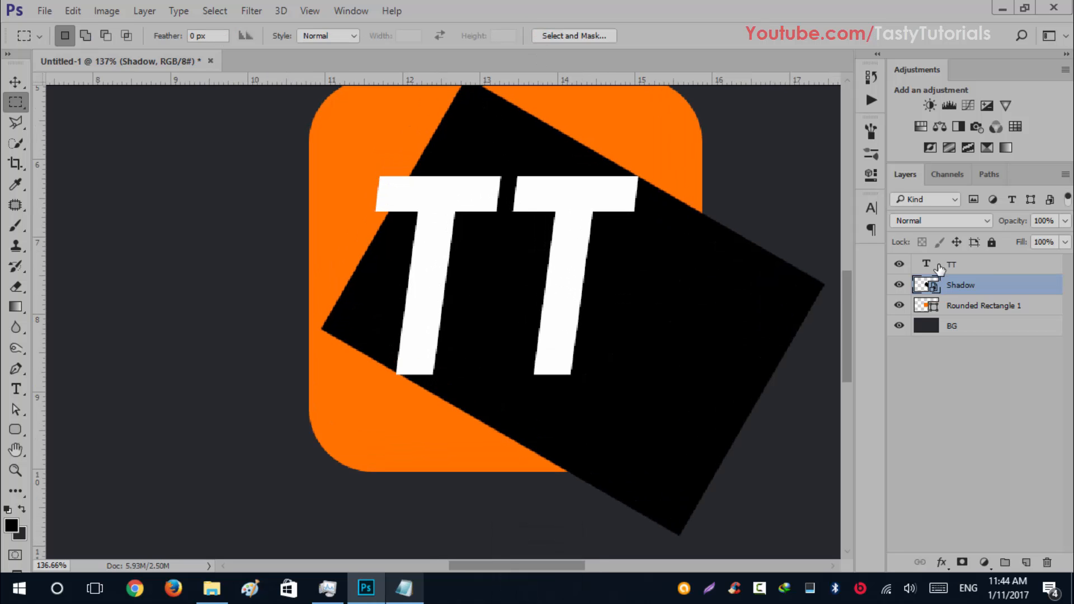
right_click(983, 289)
left_click(680, 348)
Step: Outline the shadow area left of the first T's stem with the Polygonal Lasso, delete it and deselect
right_click(16, 129)
left_click(78, 134)
scroll(463, 365, "up", 3)
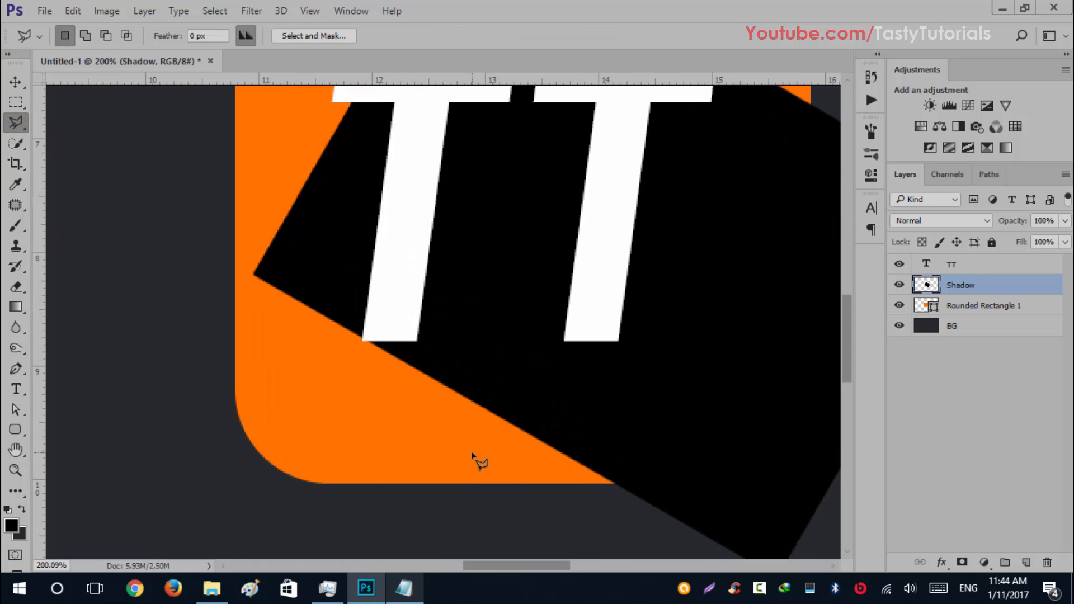
left_click(400, 225)
left_click(348, 386)
left_click(218, 251)
scroll(376, 232, "up", 5)
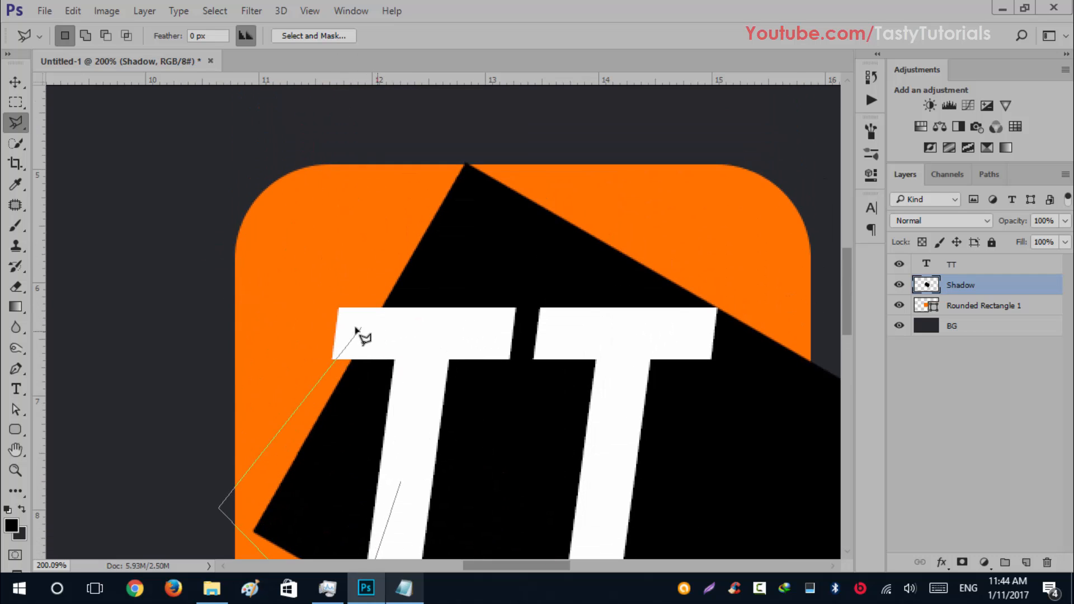
left_click(355, 328)
left_click(397, 333)
left_click(415, 354)
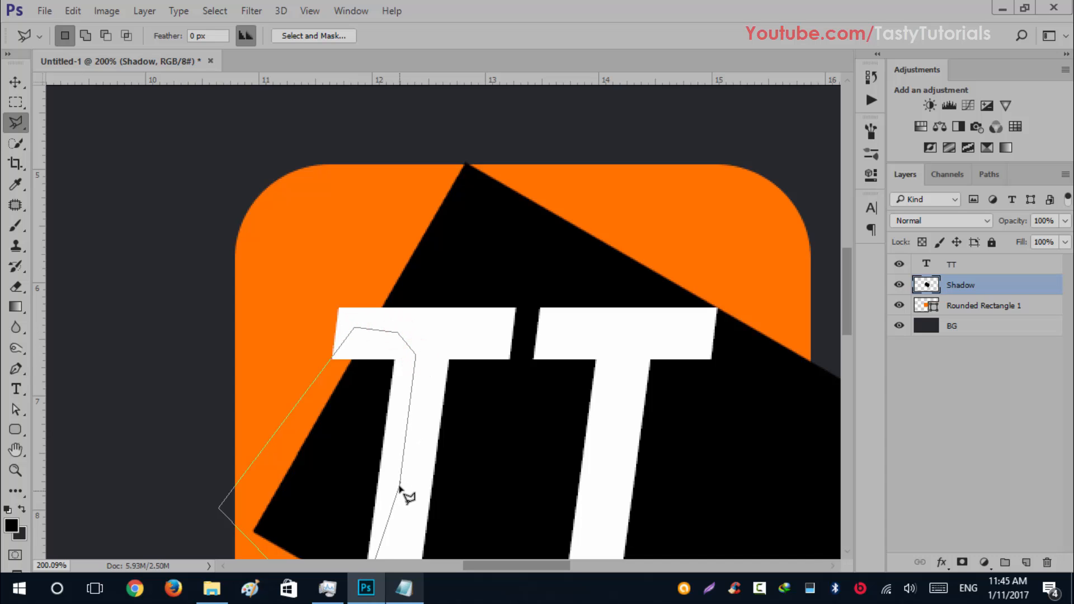
left_click(400, 483)
scroll(384, 455, "down", 3)
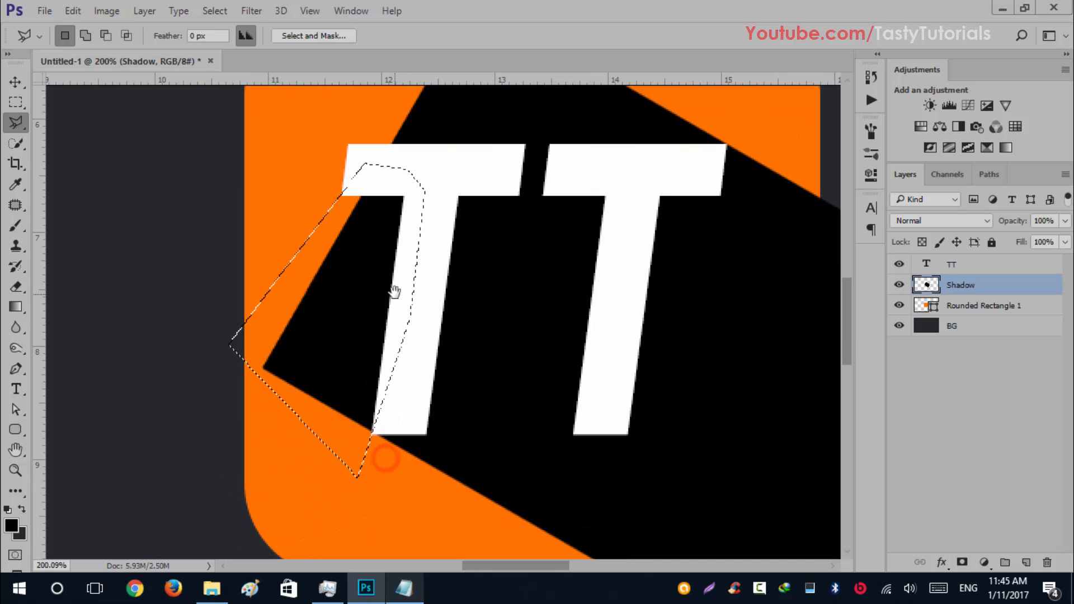
key("Delete")
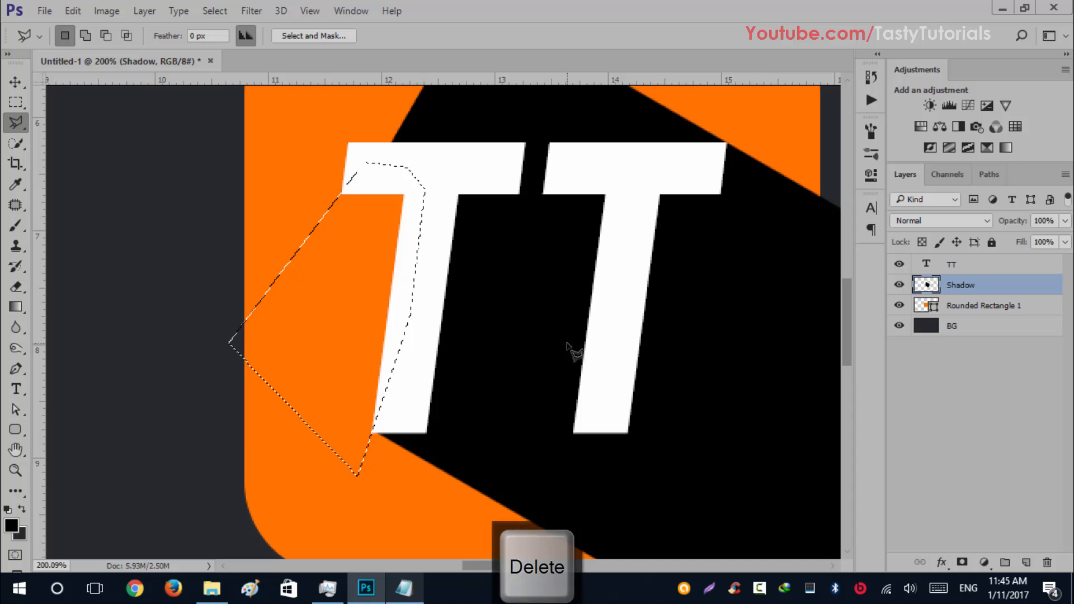
key("ctrl+d")
Step: Outline the shadow area above the tops of both T letters with the Polygonal Lasso, delete it and deselect
mouse_move(551, 290)
left_mouse_down()
mouse_move(384, 271)
mouse_move(417, 381)
left_mouse_up()
left_click_drag(351, 280, 344, 335)
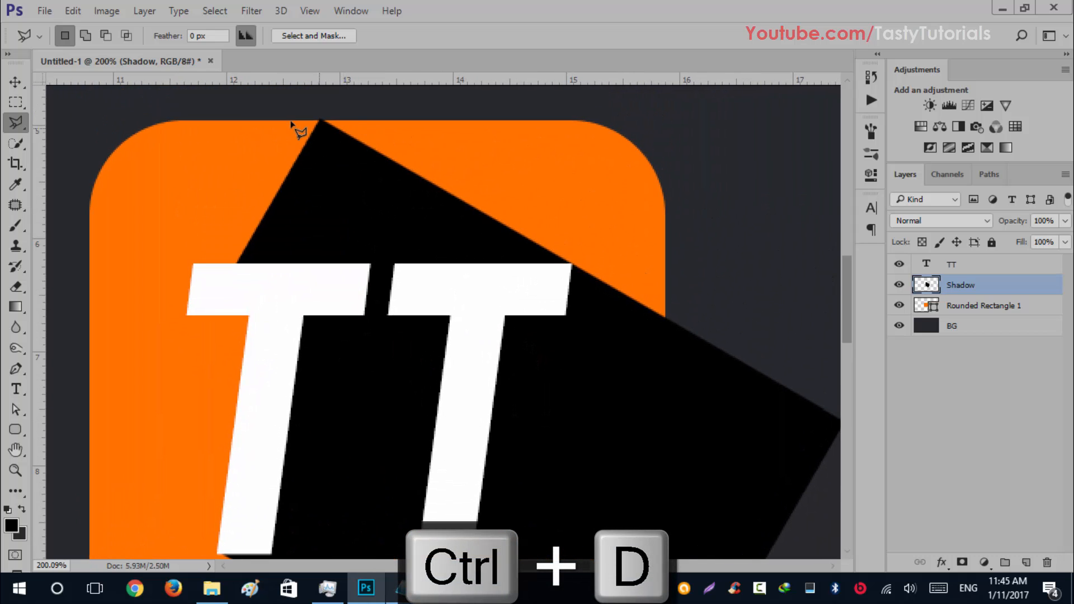
scroll(229, 271, "up", 3)
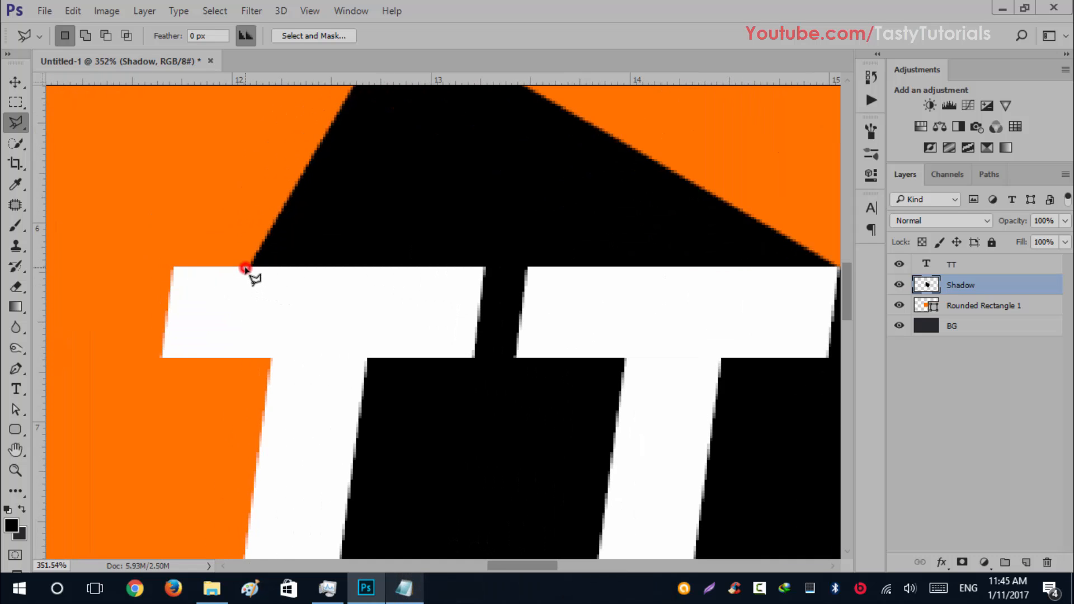
left_click(245, 267)
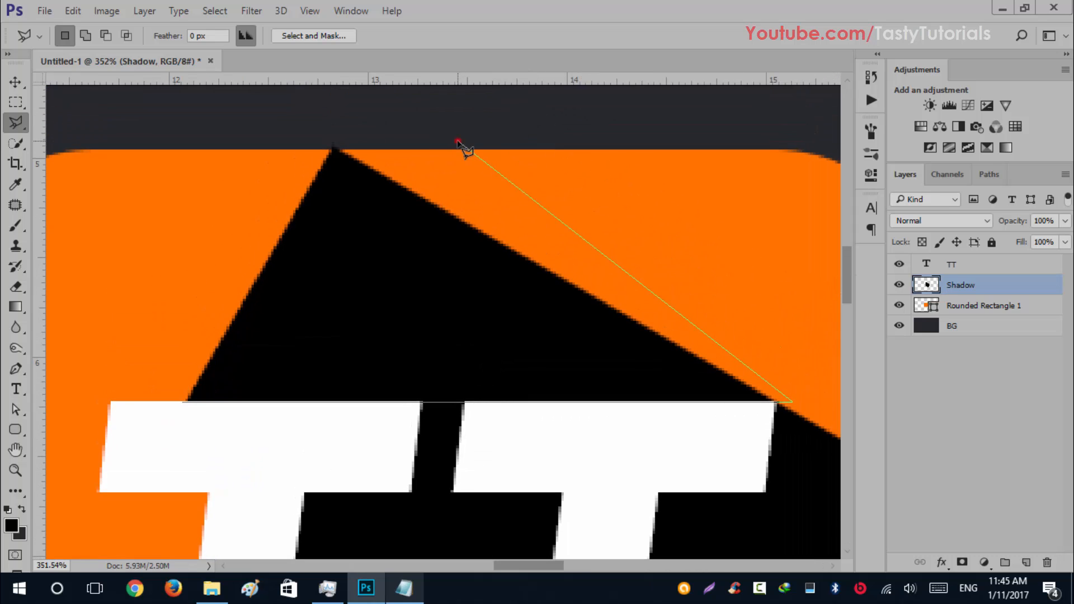
left_click(457, 141)
left_click(268, 123)
left_click(224, 232)
left_click(146, 409)
left_click(182, 403)
left_click_drag(378, 427, 368, 382)
key("Delete")
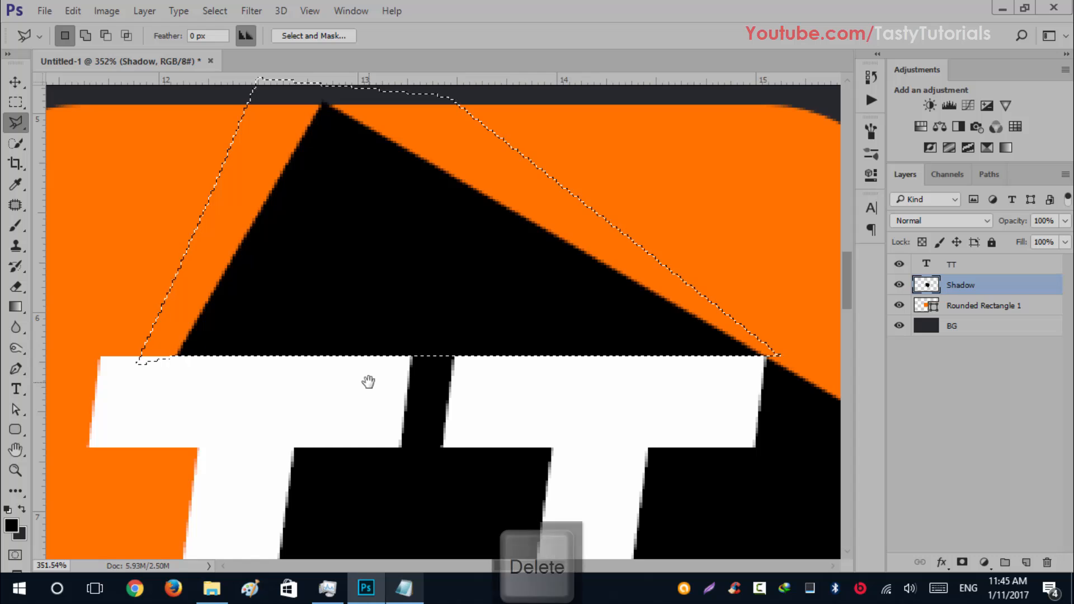
key("ctrl+d")
Step: Select a triangle from the first T's left arm corner diagonally to its stem, fill it black on the Shadow layer and deselect
scroll(336, 375, "down", 5)
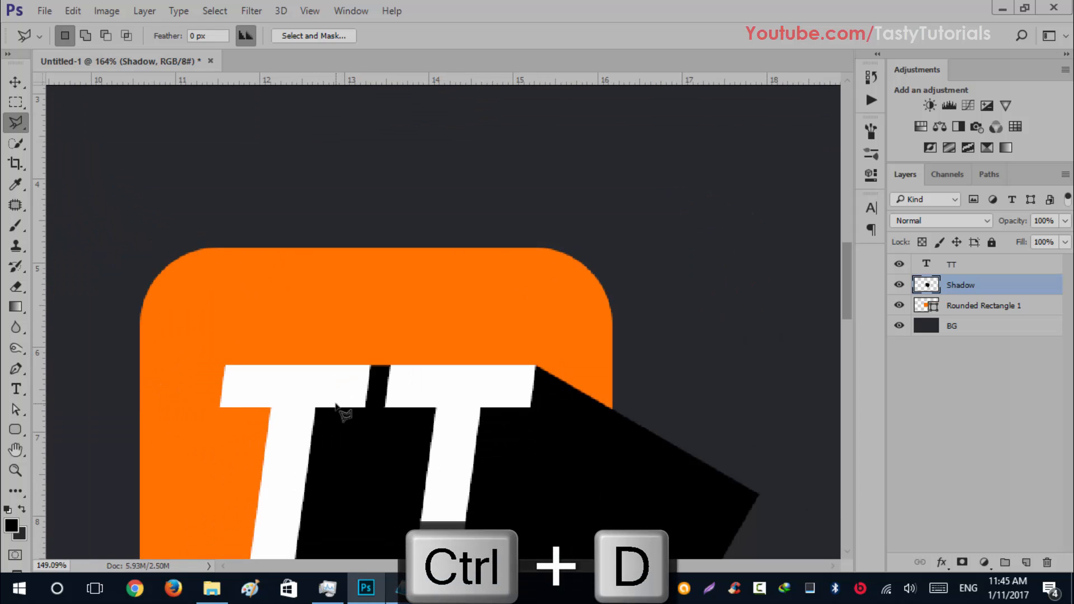
left_click_drag(350, 416, 366, 311)
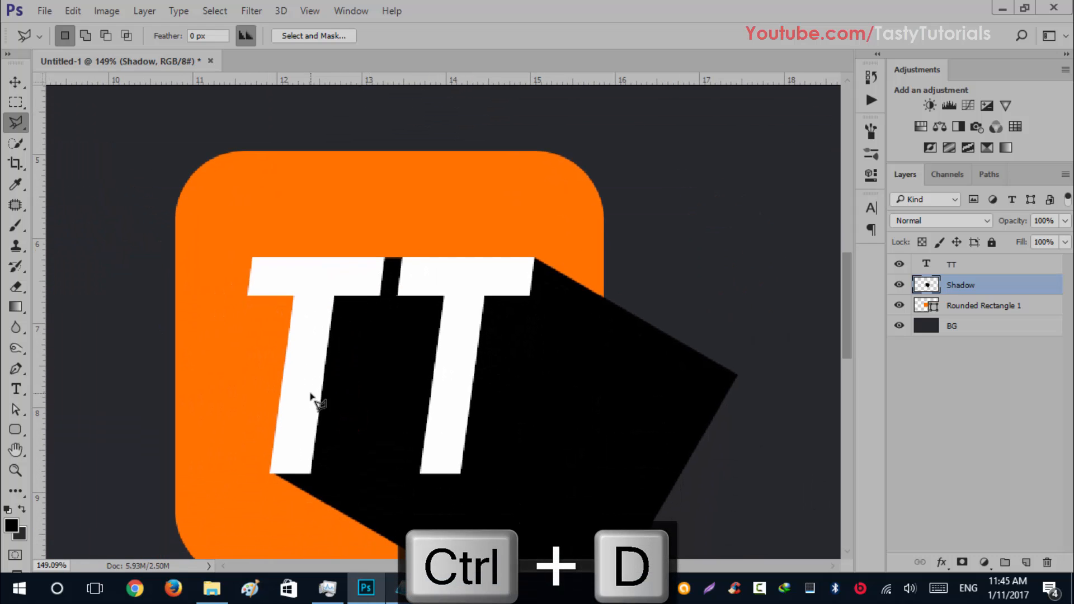
scroll(311, 395, "up", 2)
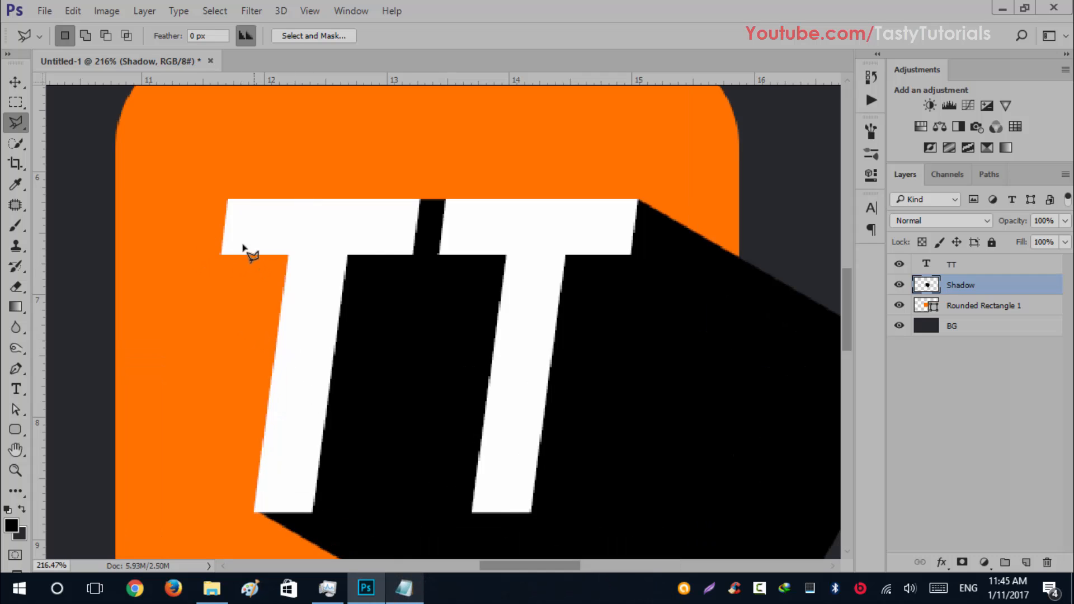
scroll(311, 336, "up", 2)
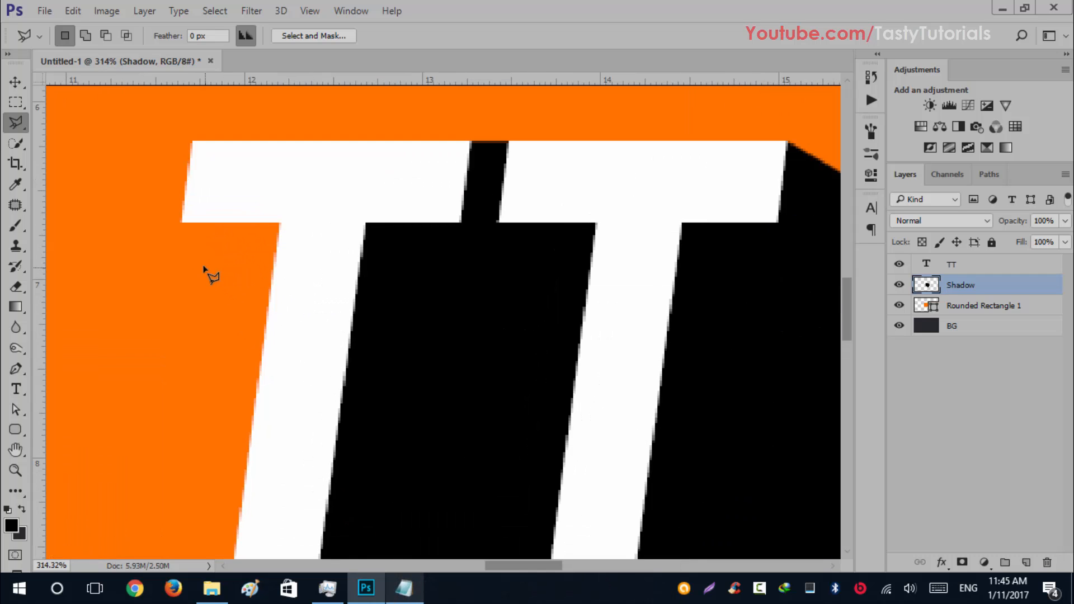
left_click(180, 222)
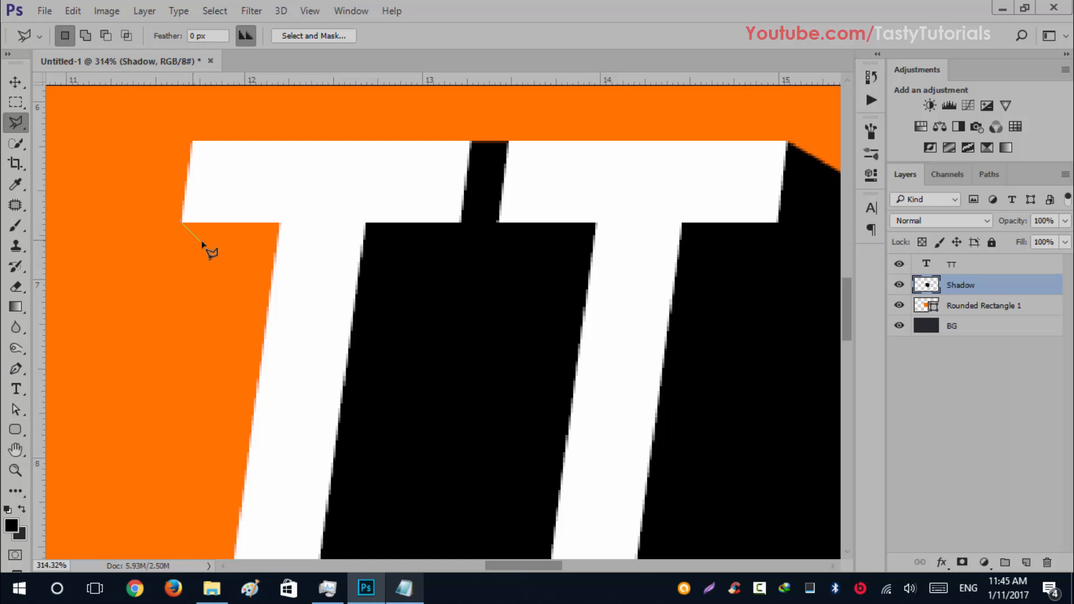
left_click(330, 372)
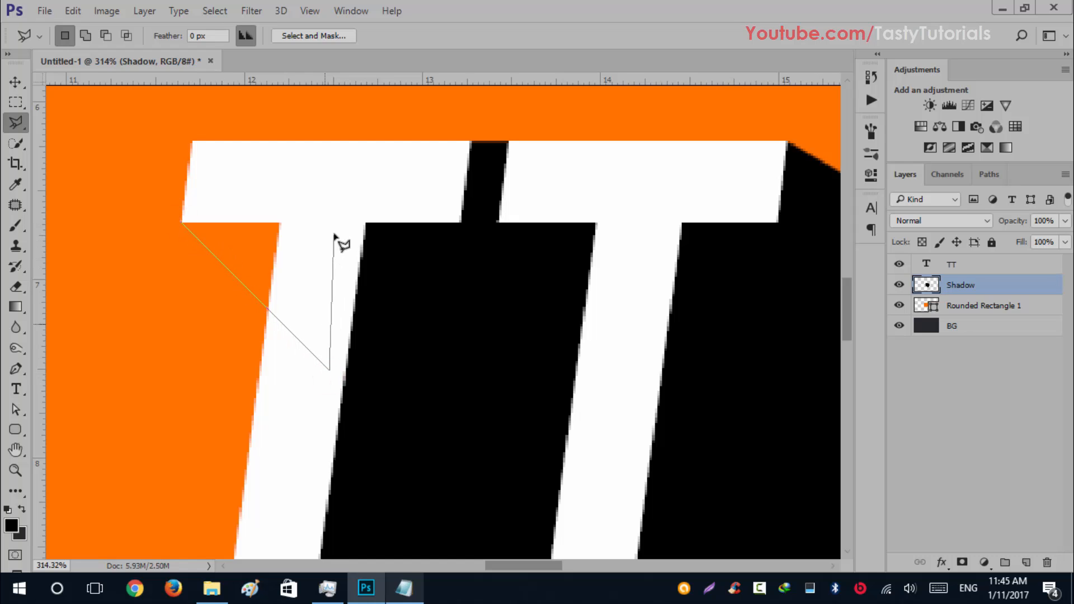
left_click(349, 197)
left_click(232, 211)
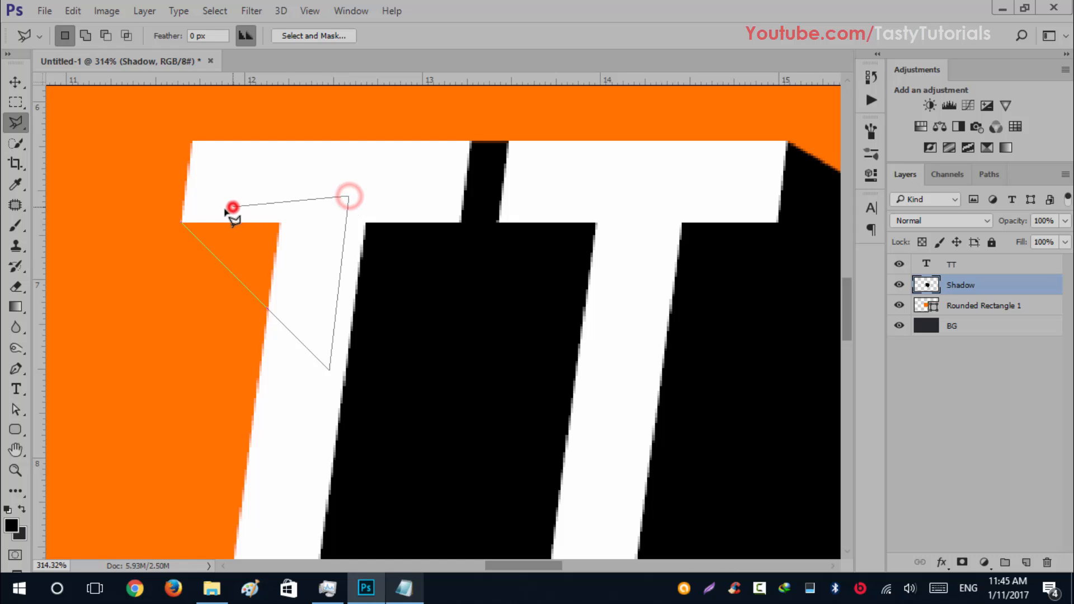
left_click(182, 223)
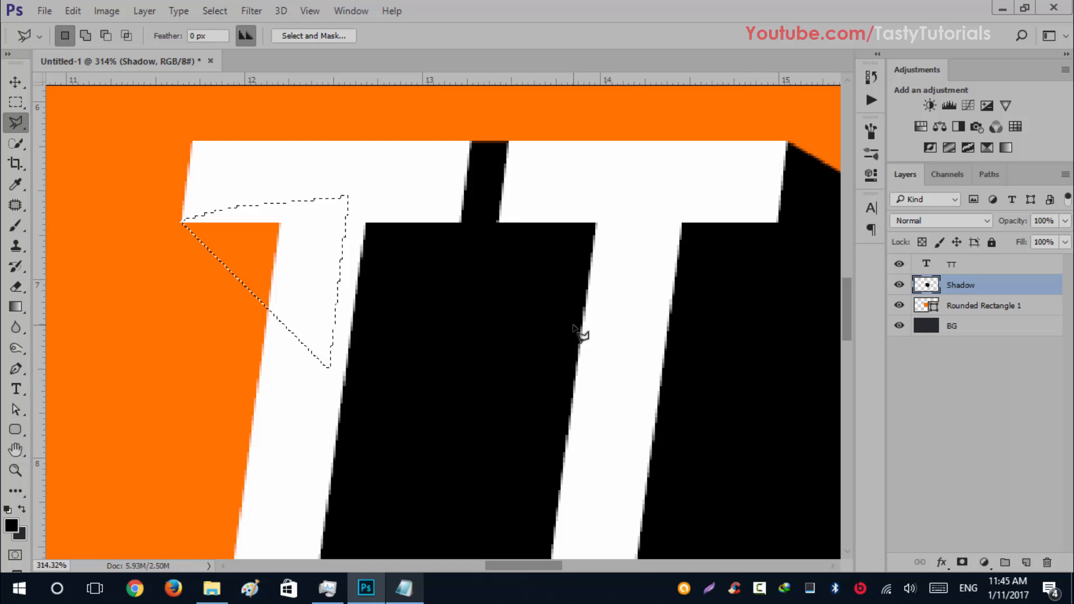
key("alt+BackSpace")
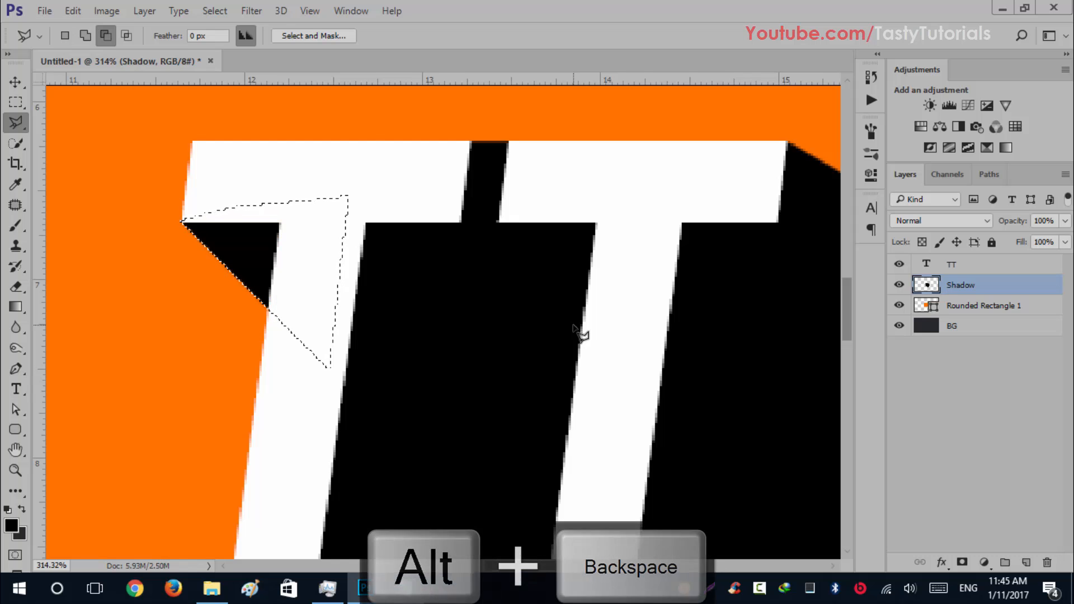
key("ctrl+d")
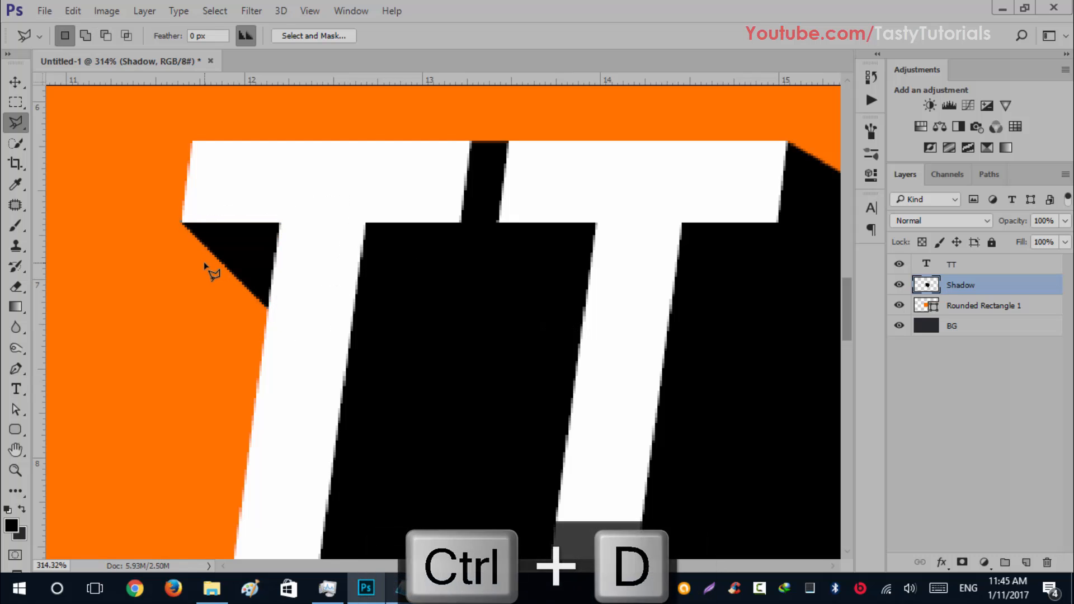
Step: Add a layer mask to the Shadow layer and activate the Gradient tool
scroll(218, 279, "down", 6)
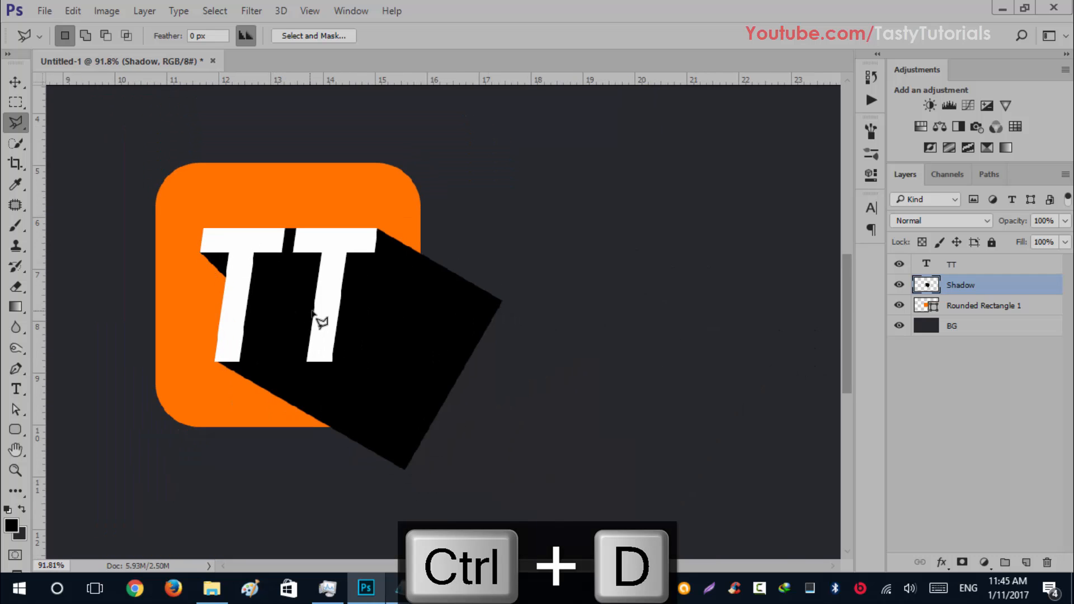
scroll(207, 276, "up", 4)
scroll(297, 283, "down", 3)
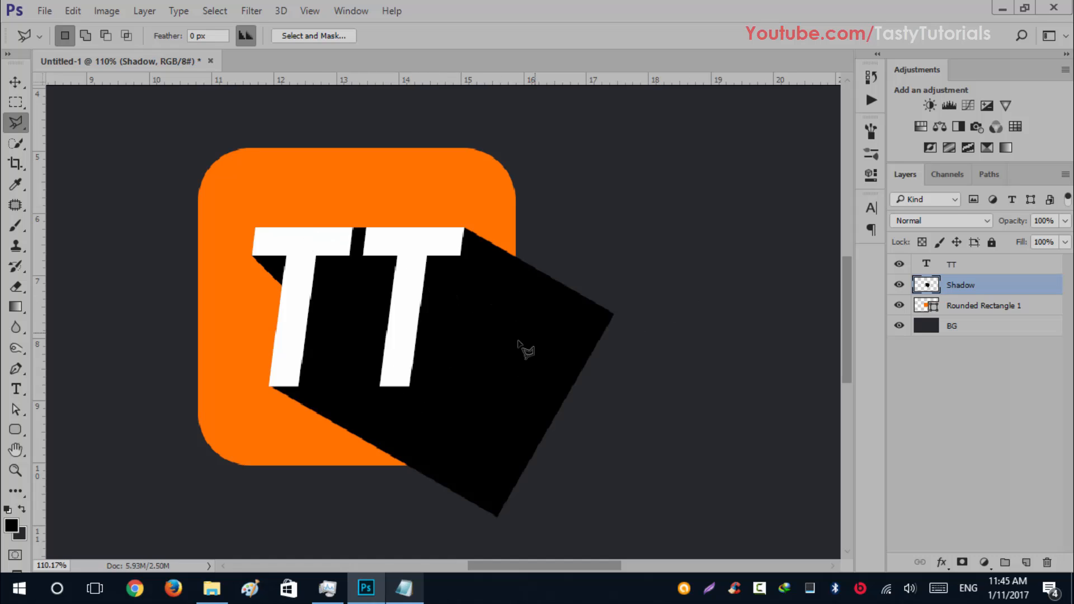
left_click(961, 563)
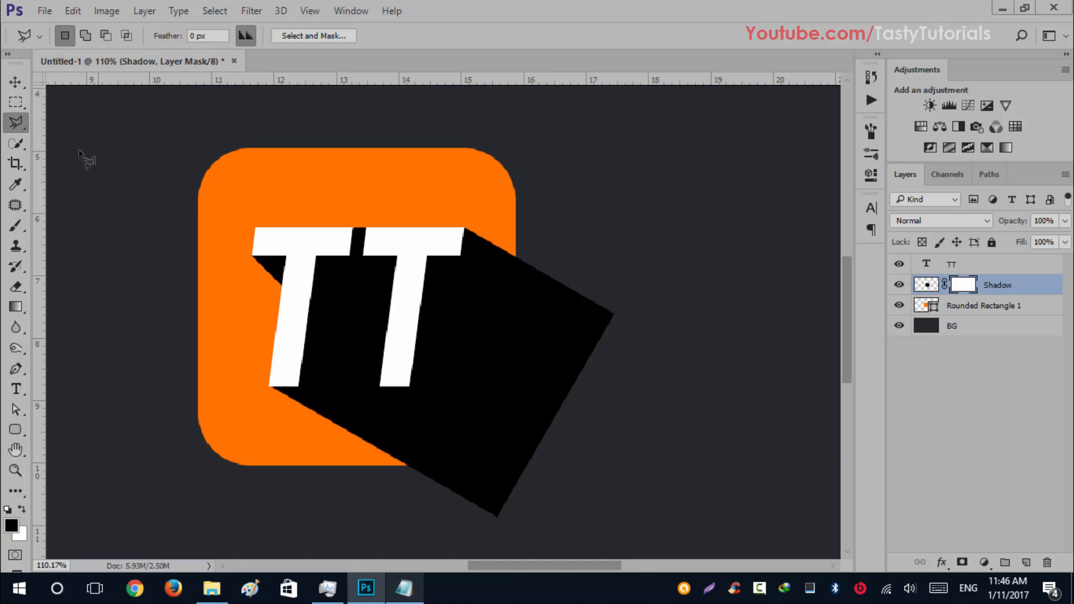
key("g")
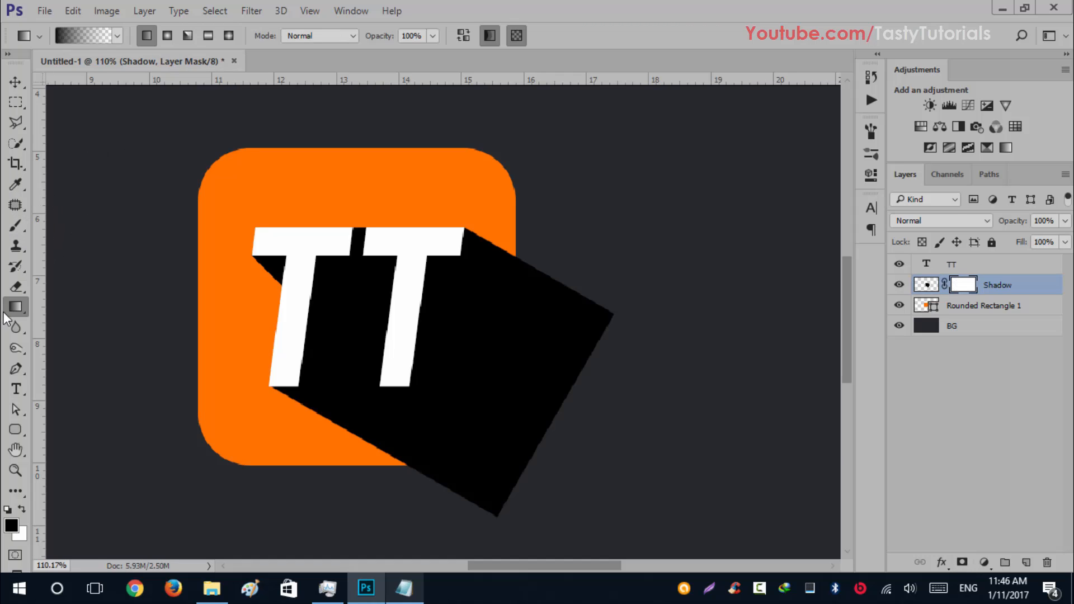
Step: Load the Foreground to Transparent preset for the gradient
left_click(86, 37)
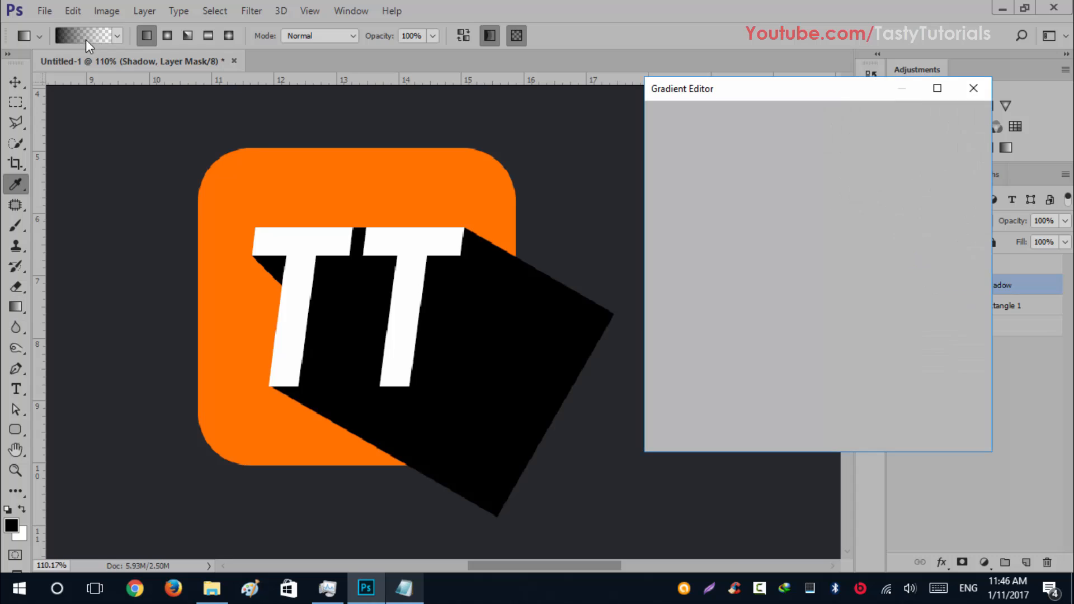
left_click_drag(744, 99, 647, 75)
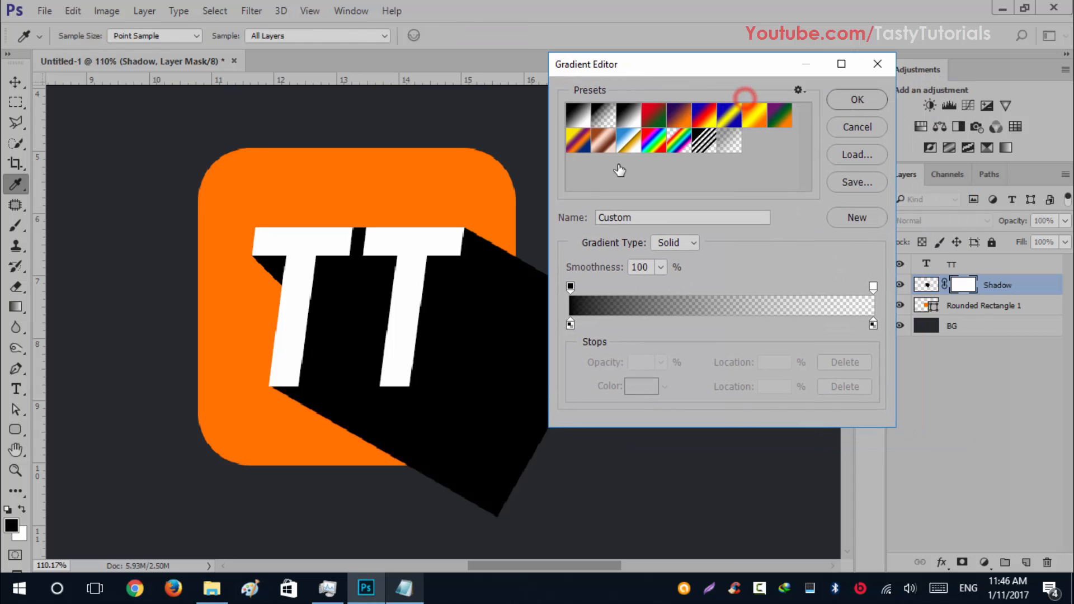
left_click(616, 120)
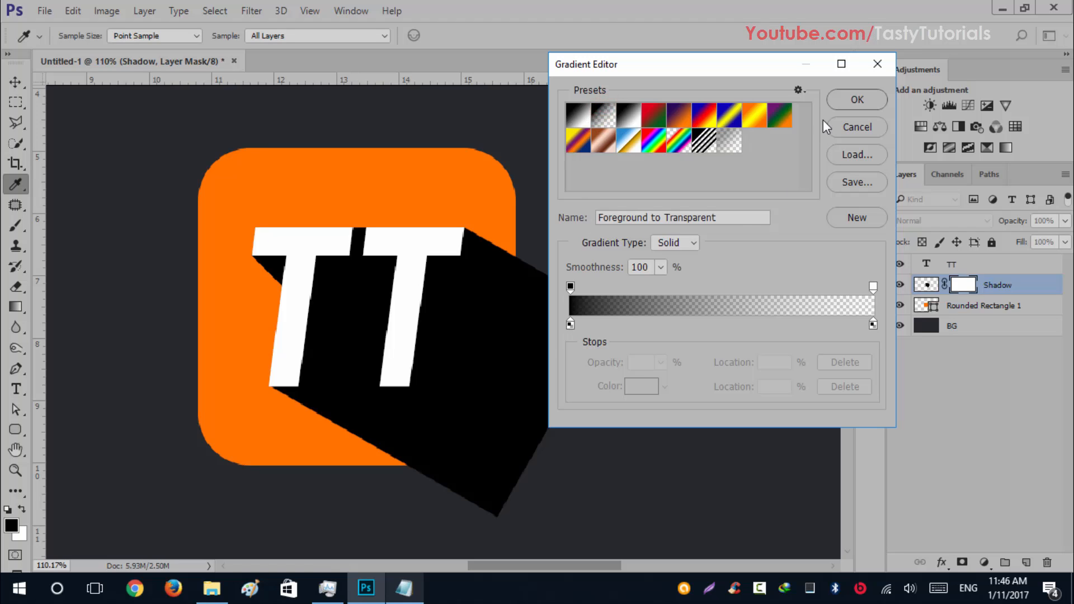
left_click(836, 106)
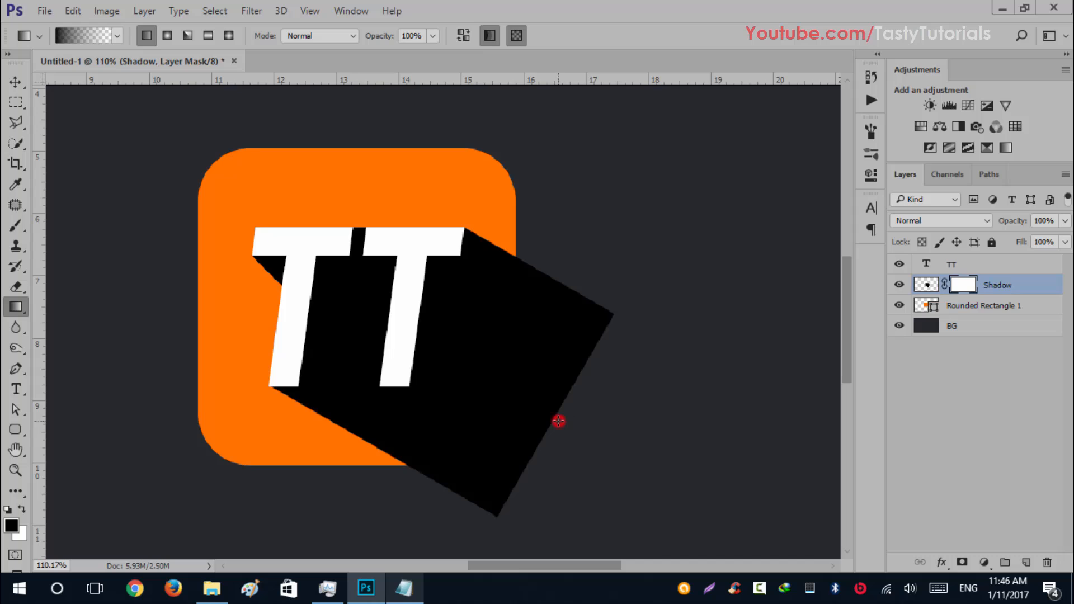
Step: Fade the shadow's lower-right end with repeated diagonal gradients on the Shadow layer's mask, and undo the third gradient
left_click_drag(467, 370, 310, 282)
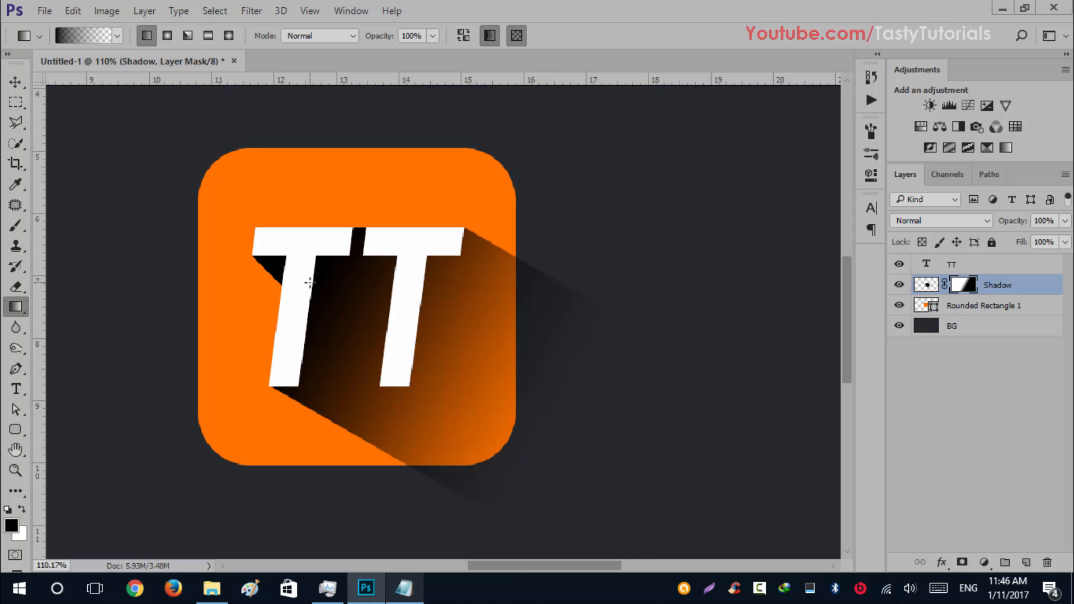
left_click_drag(519, 406, 336, 289)
left_click_drag(461, 379, 293, 257)
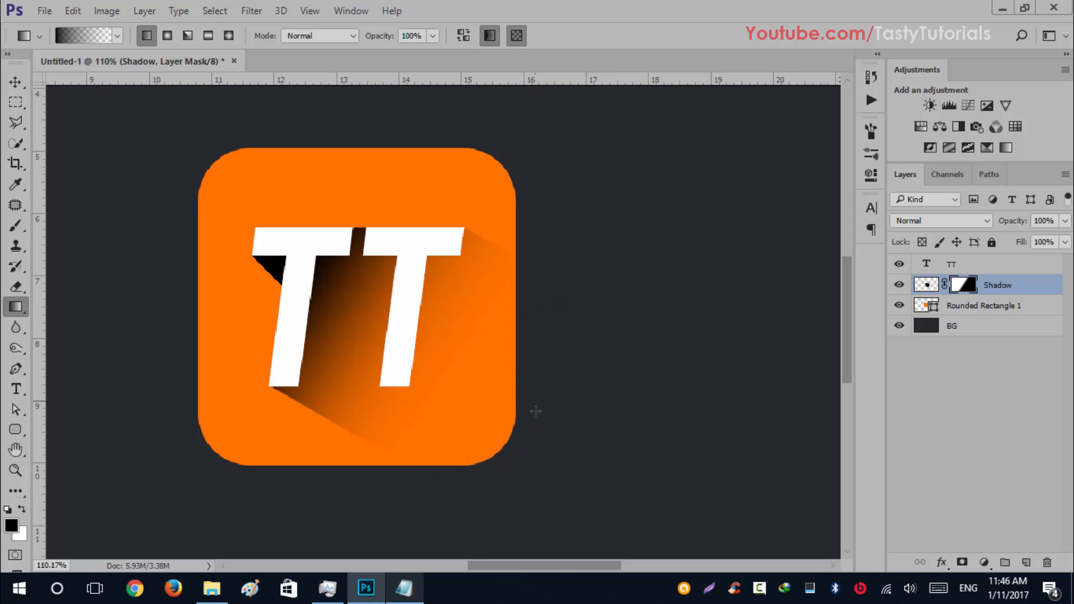
key("ctrl+alt+z")
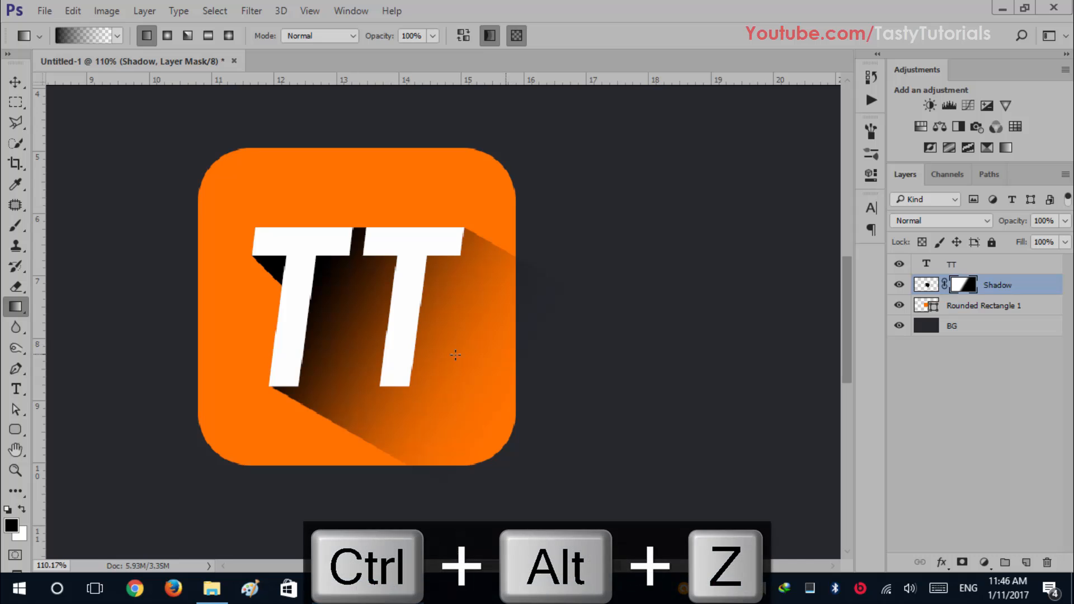
scroll(464, 352, "down", 2)
scroll(544, 483, "up", 2)
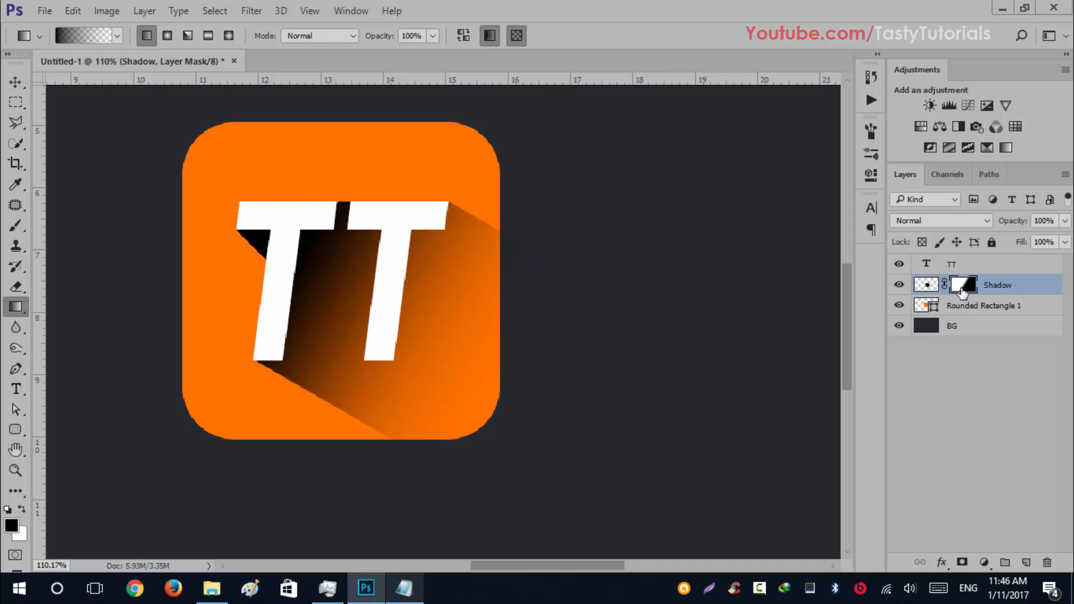
Step: Apply the layer mask permanently to the Shadow layer and toggle the layer's visibility to compare the result
left_click_drag(962, 290, 1027, 462)
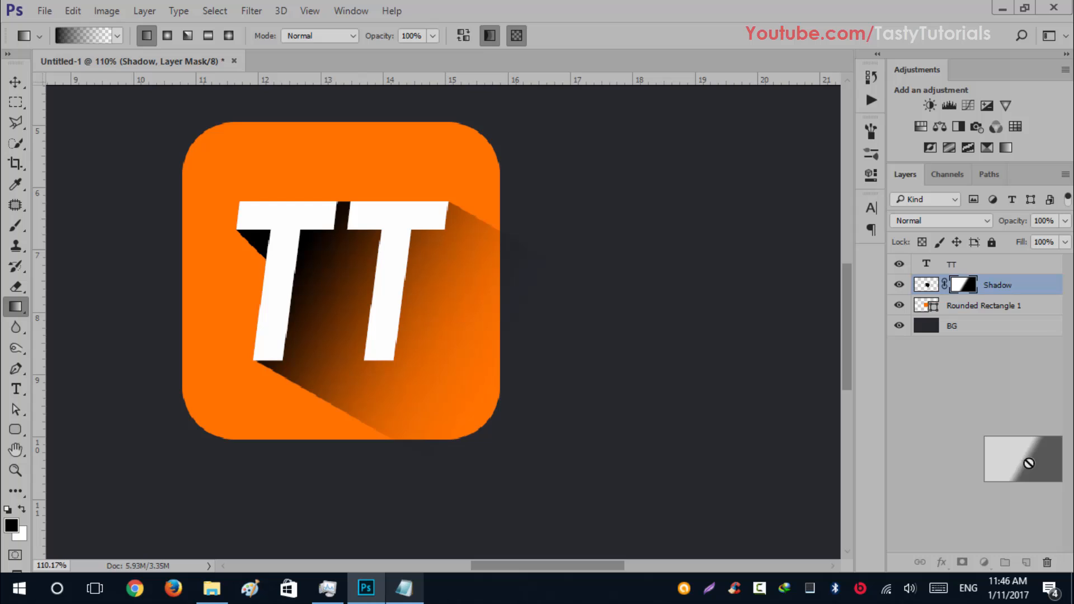
left_click_drag(1029, 463, 1047, 568)
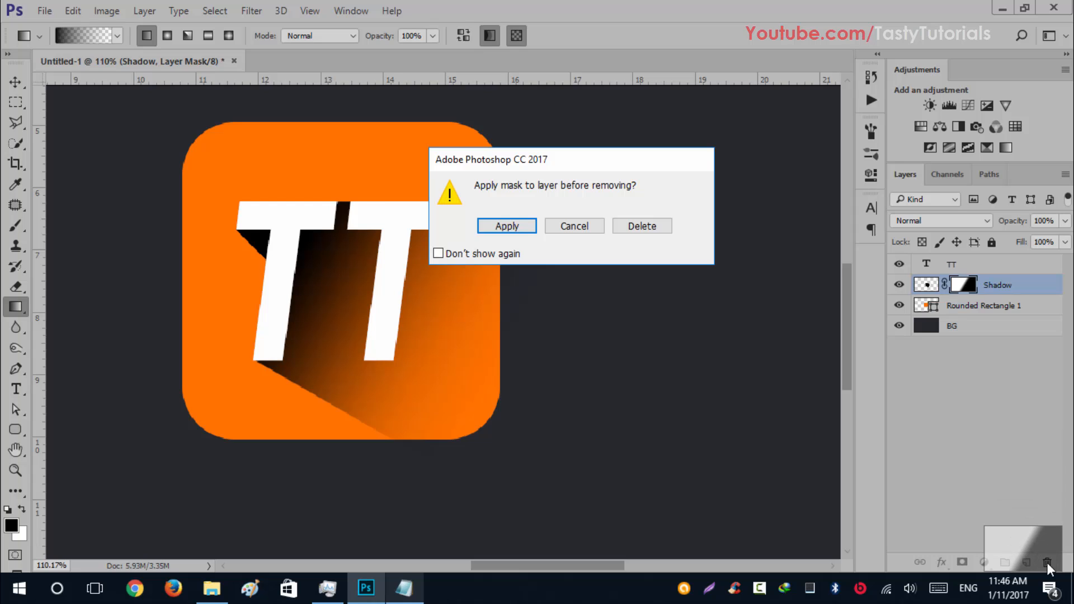
left_click(511, 227)
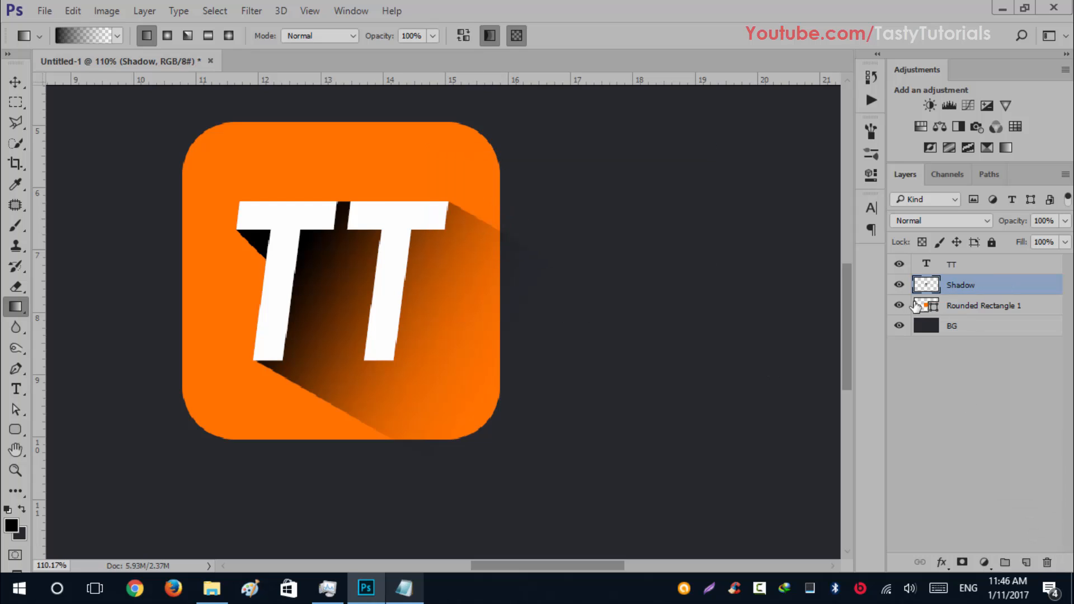
left_click(898, 288)
left_click(898, 288)
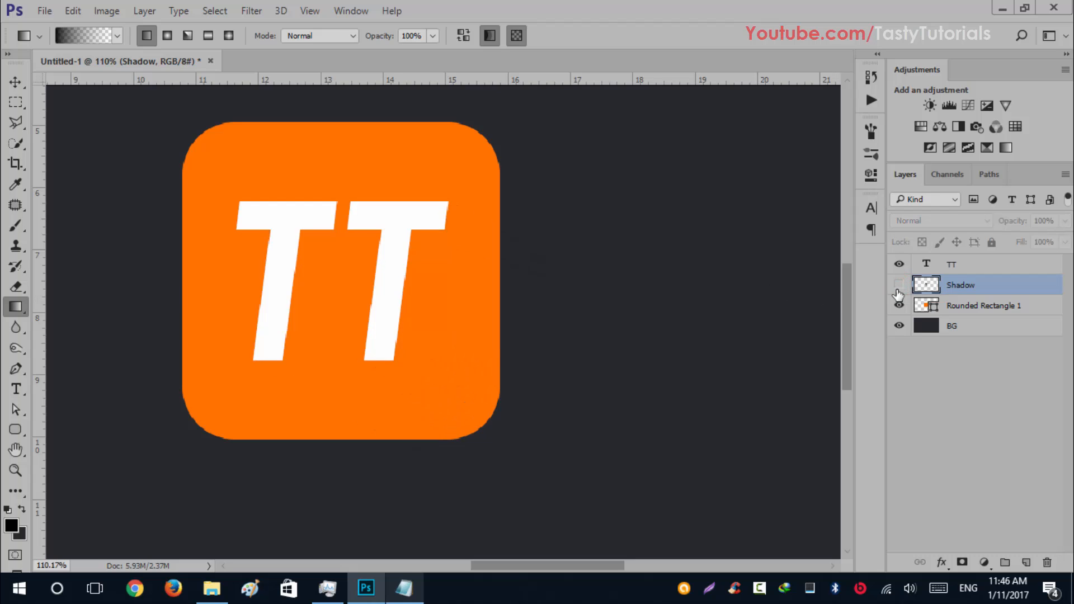
left_click(897, 289)
Step: Load the rounded rectangle's outline as a selection, invert it, delete the shadow outside the square and deselect
scroll(570, 363, "up", 3)
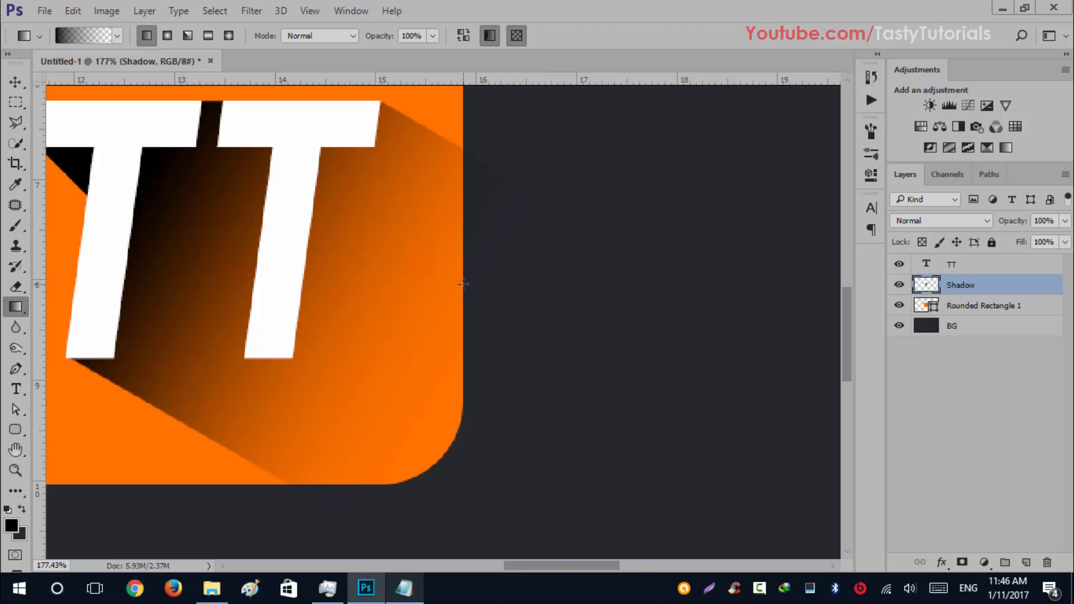
scroll(463, 284, "down", 5)
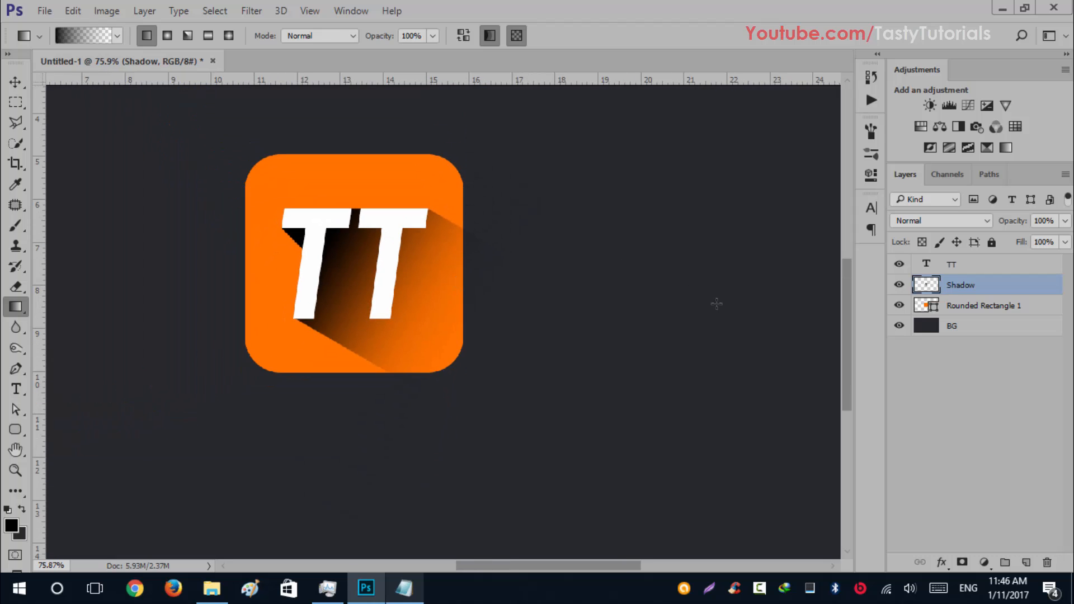
left_click(925, 285, "ctrl")
key("ctrl+d")
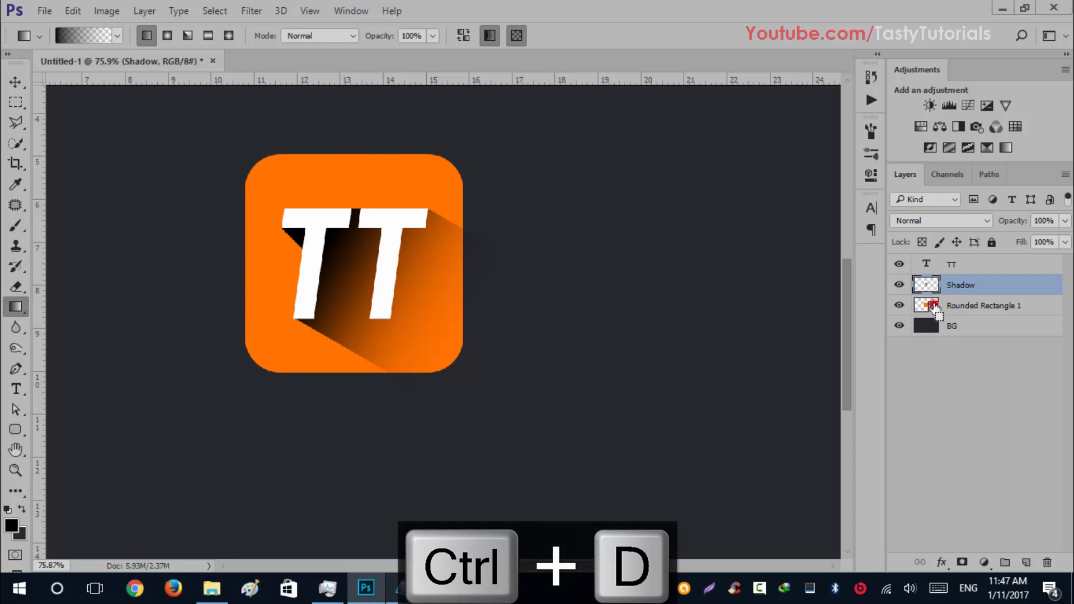
left_click(931, 306, "ctrl")
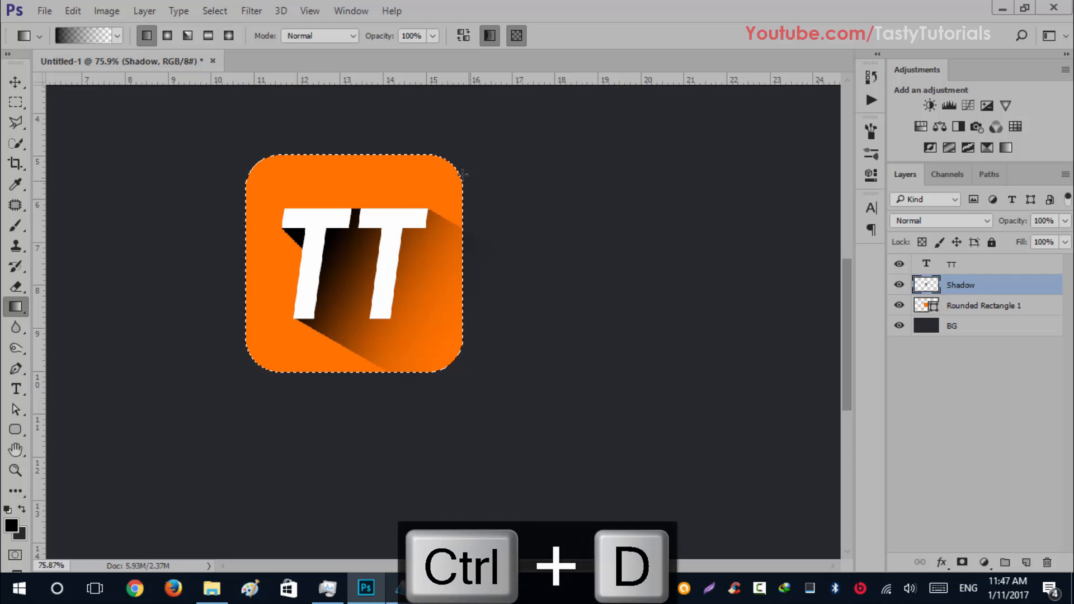
left_click(215, 11)
left_click(227, 74)
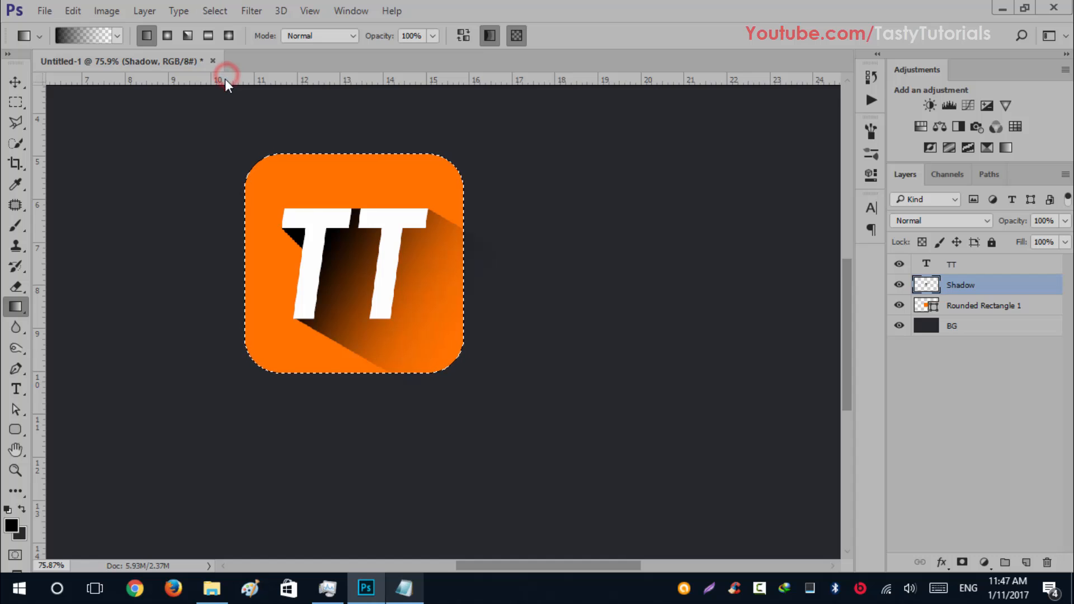
scroll(343, 257, "down", 3)
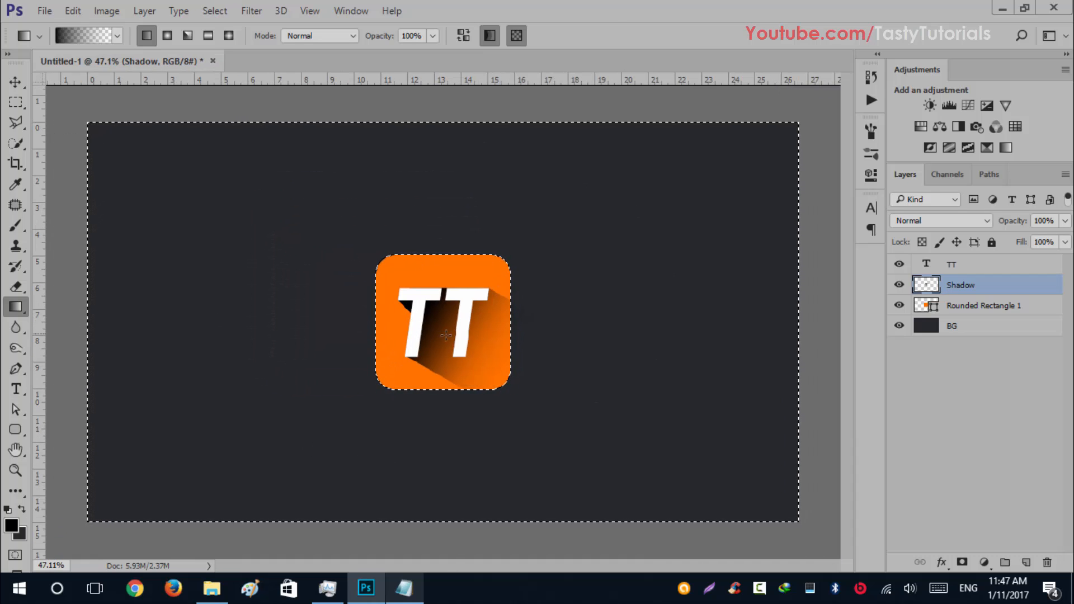
key("Delete")
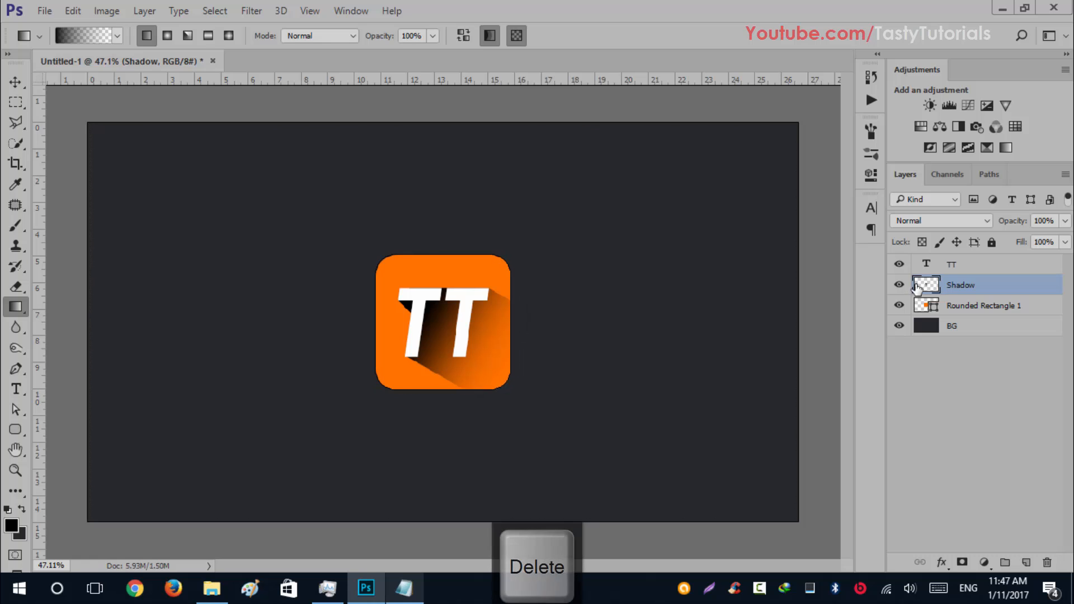
key("ctrl+d")
scroll(553, 363, "up", 5)
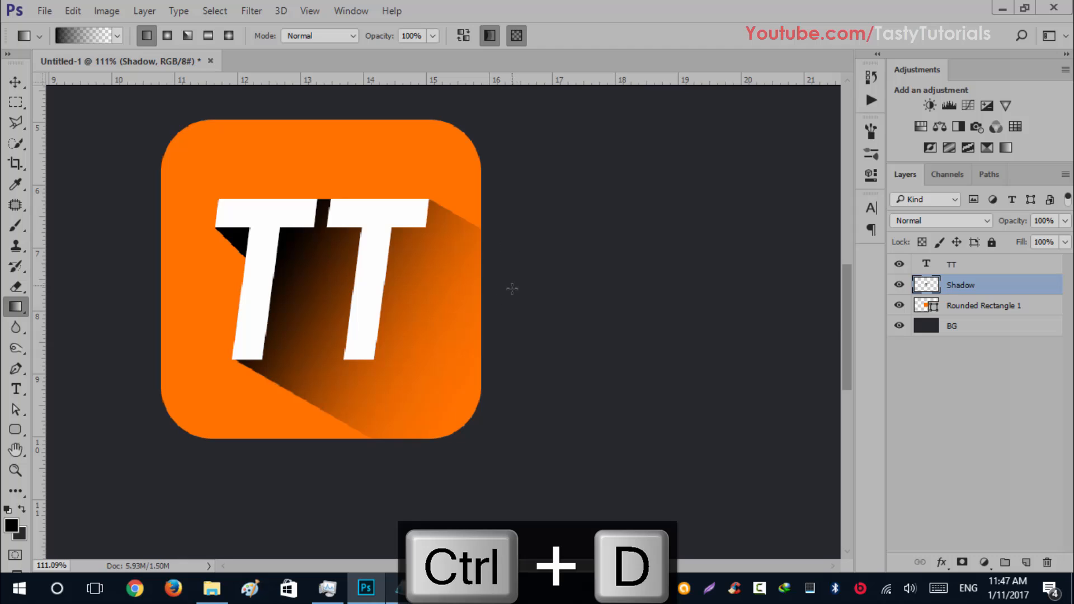
Step: Set the Shadow layer's opacity to 65%
scroll(497, 230, "down", 3)
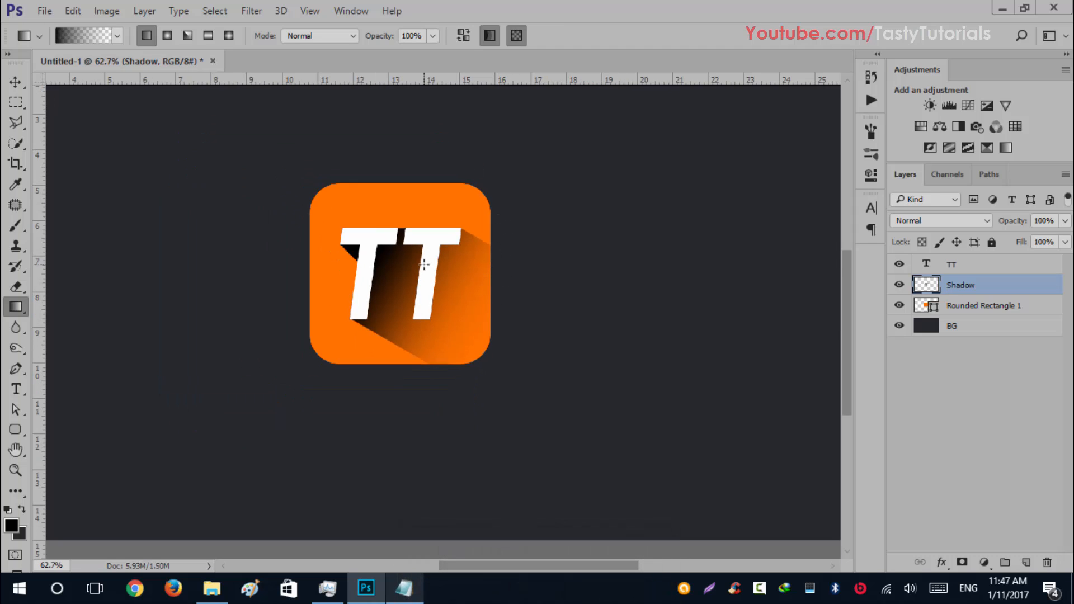
left_click_drag(1007, 224, 972, 224)
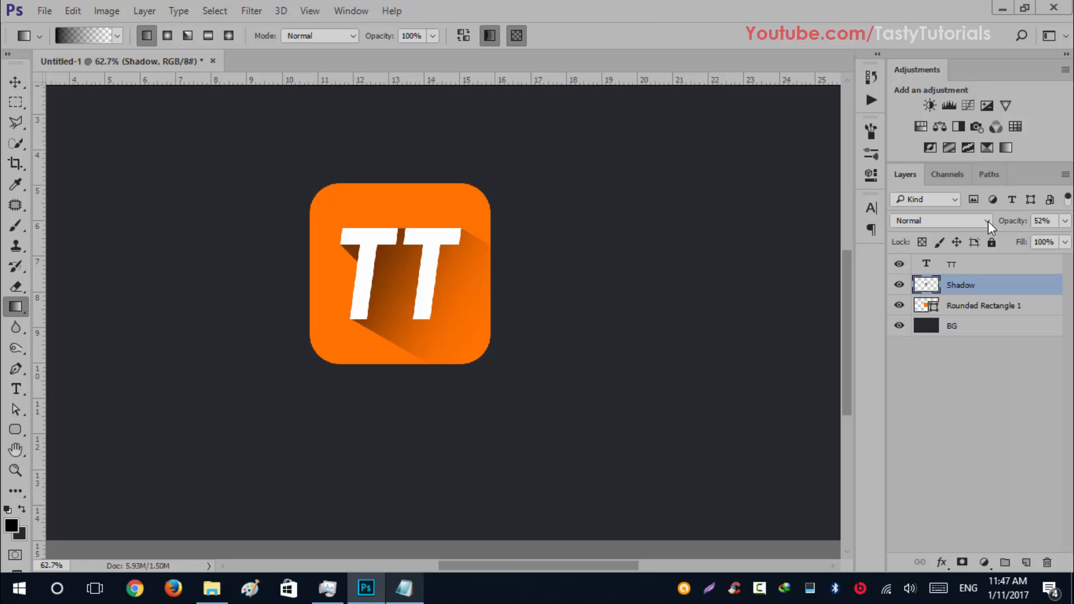
left_click(1040, 223)
type("65")
key("Return")
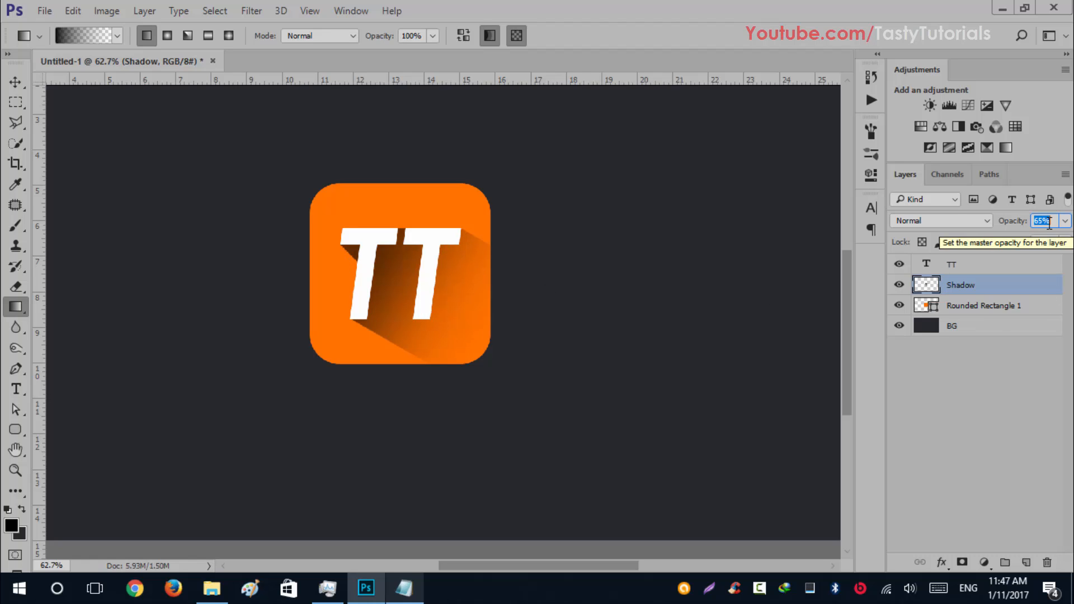
Step: Place the Optical-3-psdbox lens flare image from the file explorer above the Shadow layer and raise it to Y 448.50 px
left_click(15, 82)
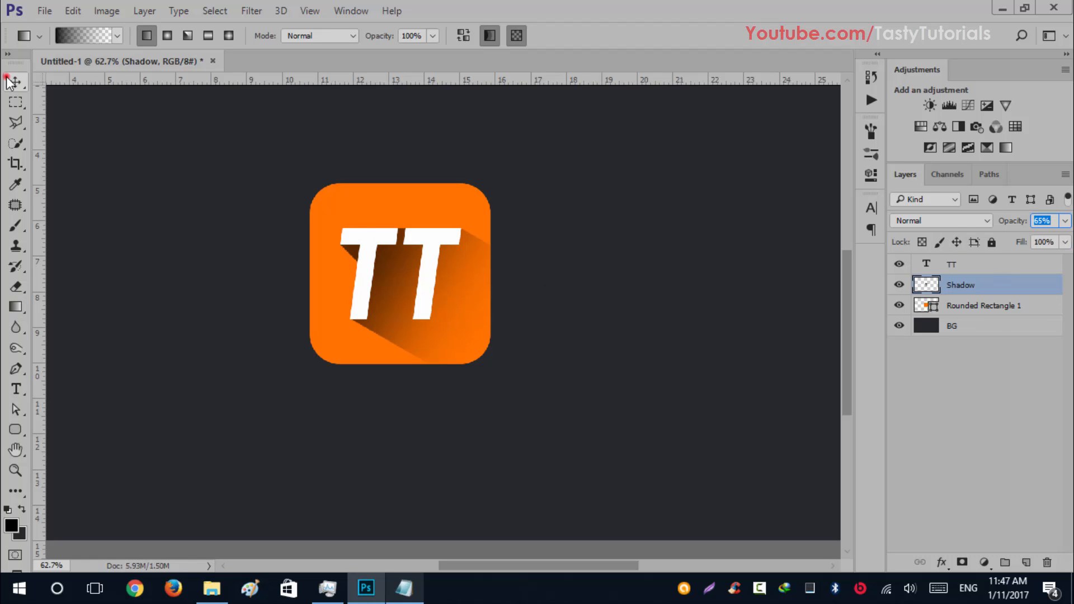
scroll(437, 286, "up", 2)
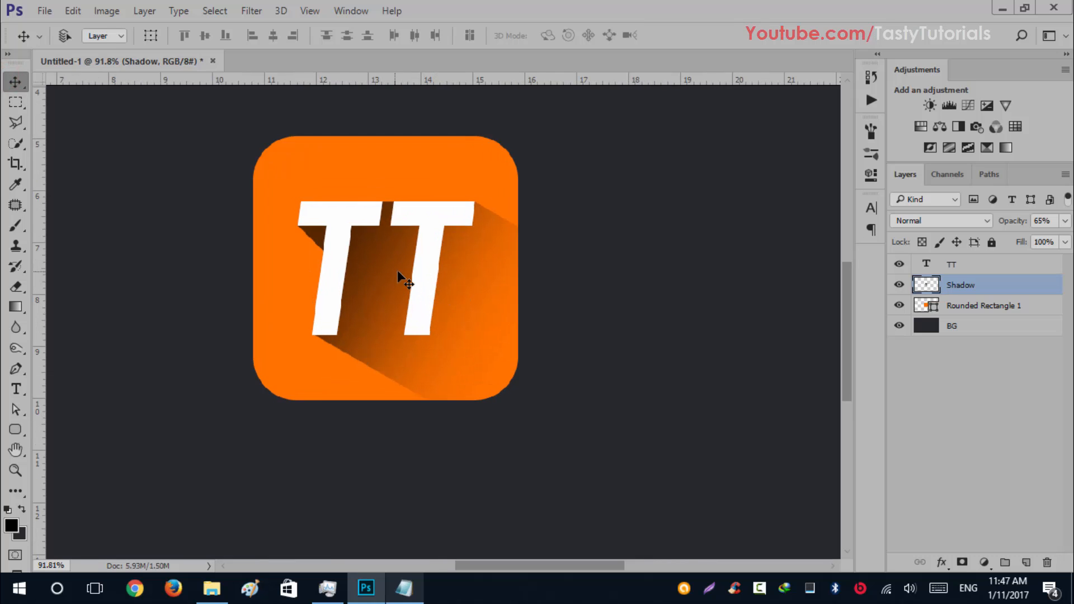
scroll(351, 291, "down", 1)
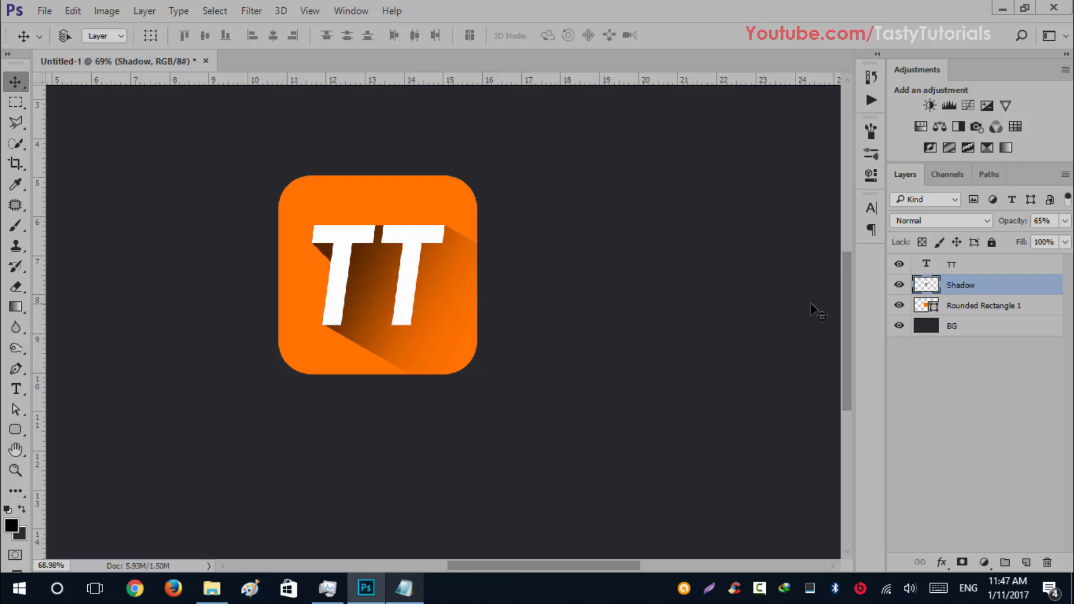
scroll(474, 268, "down", 2)
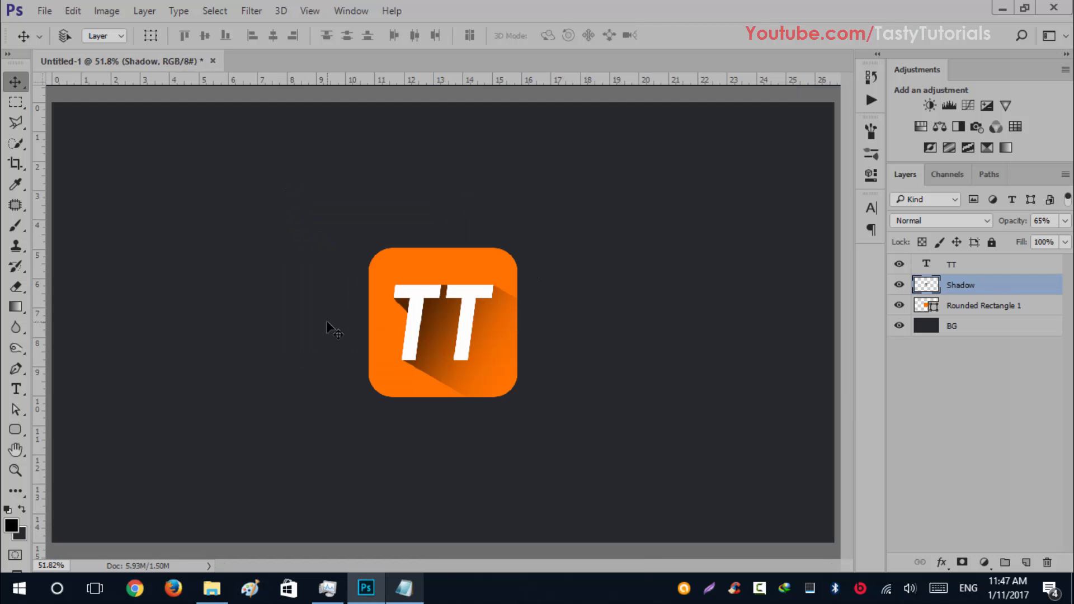
left_click(212, 588)
left_click_drag(418, 203, 423, 277)
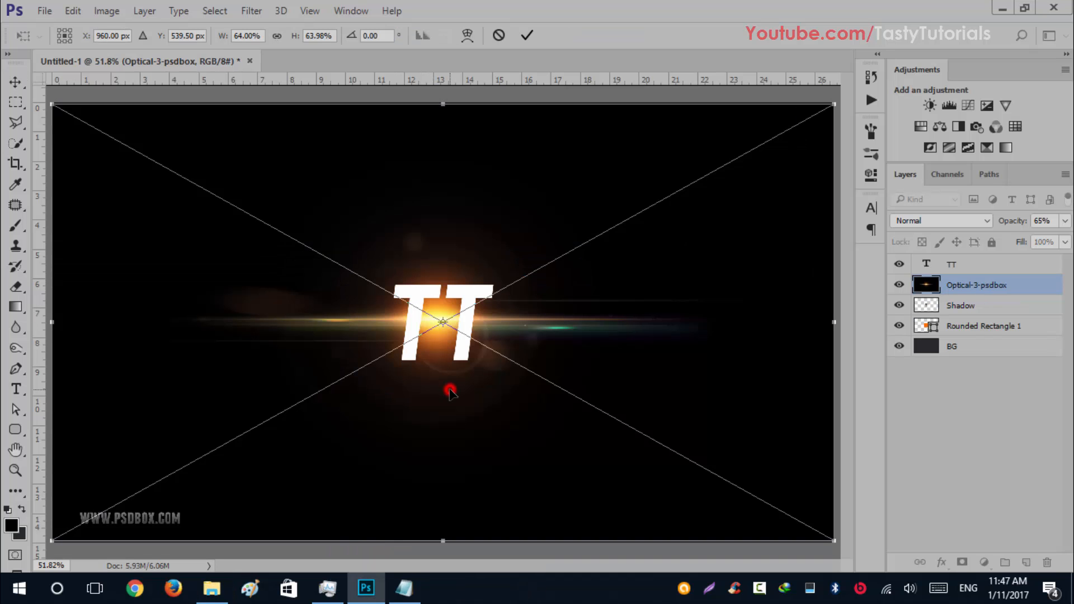
left_click_drag(450, 391, 446, 353)
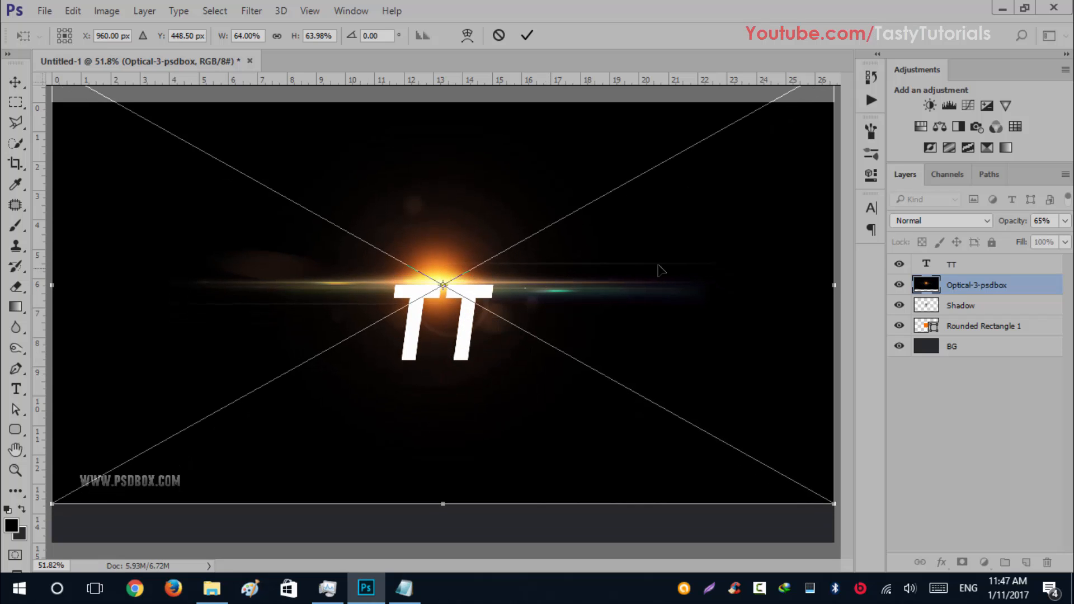
Step: Try Color Dodge on the lens flare layer, and set its blend mode to Screen
left_click(947, 219)
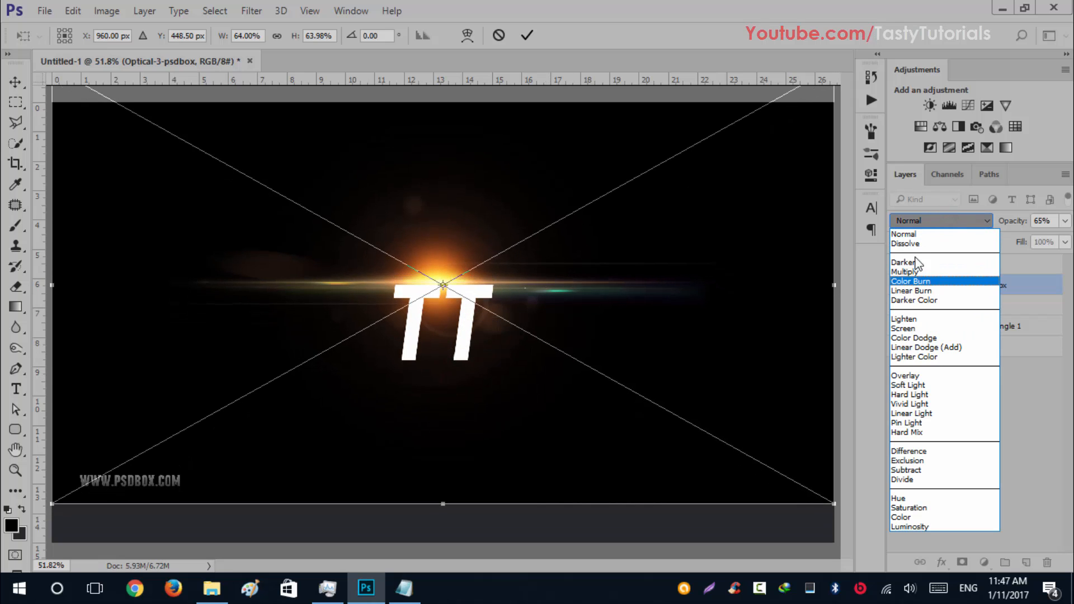
left_click(903, 337)
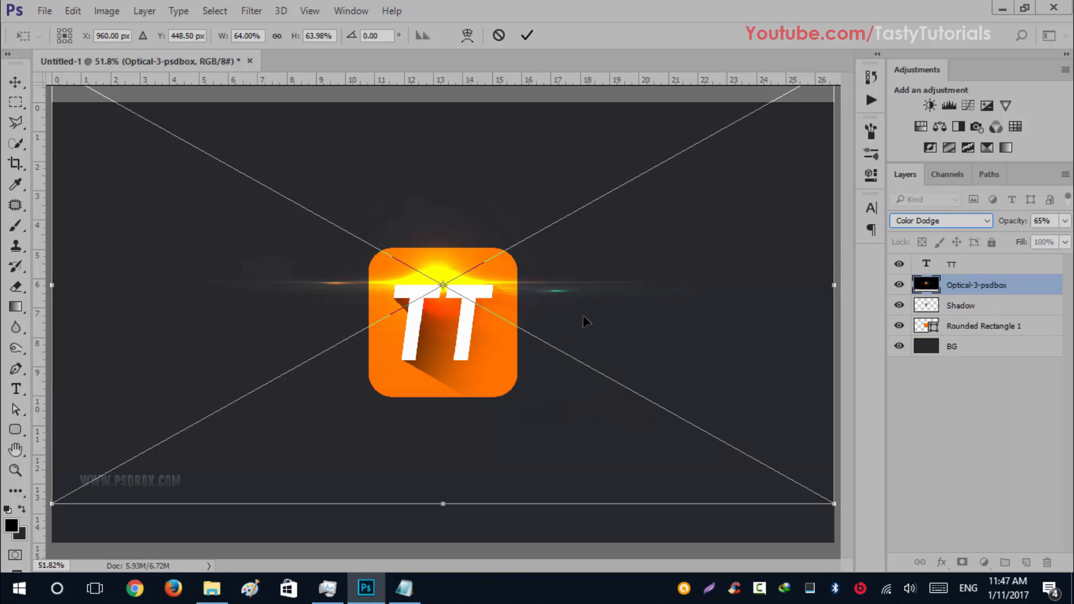
left_click(910, 219)
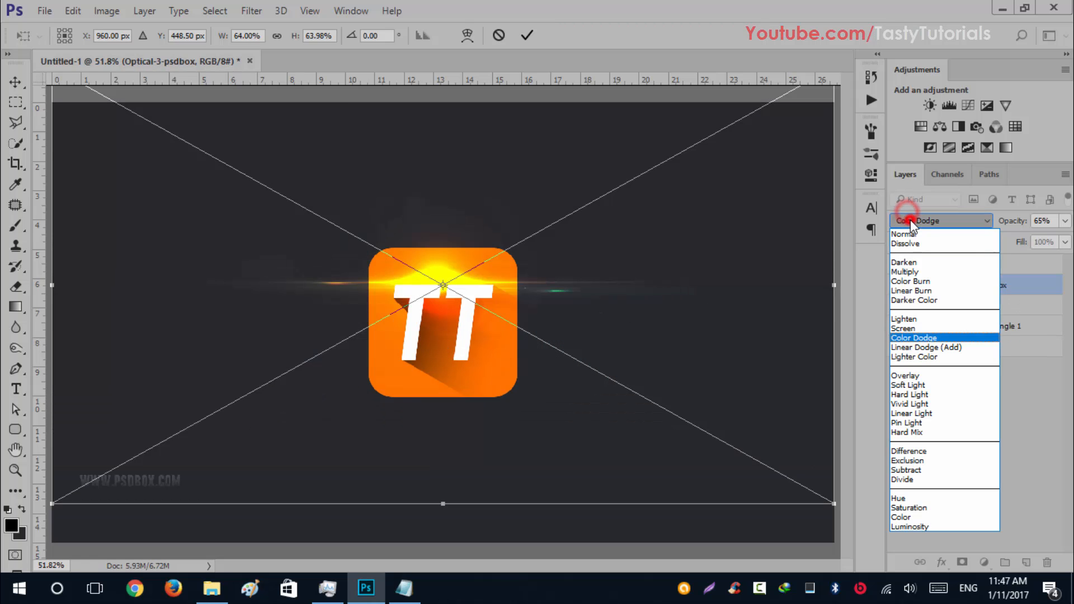
left_click(906, 329)
Step: Scale the lens flare to about 18% and place it on the orange square's top edge at X 1065.50, Y 357 px
left_click_drag(489, 366, 475, 330)
scroll(462, 286, "down", 2)
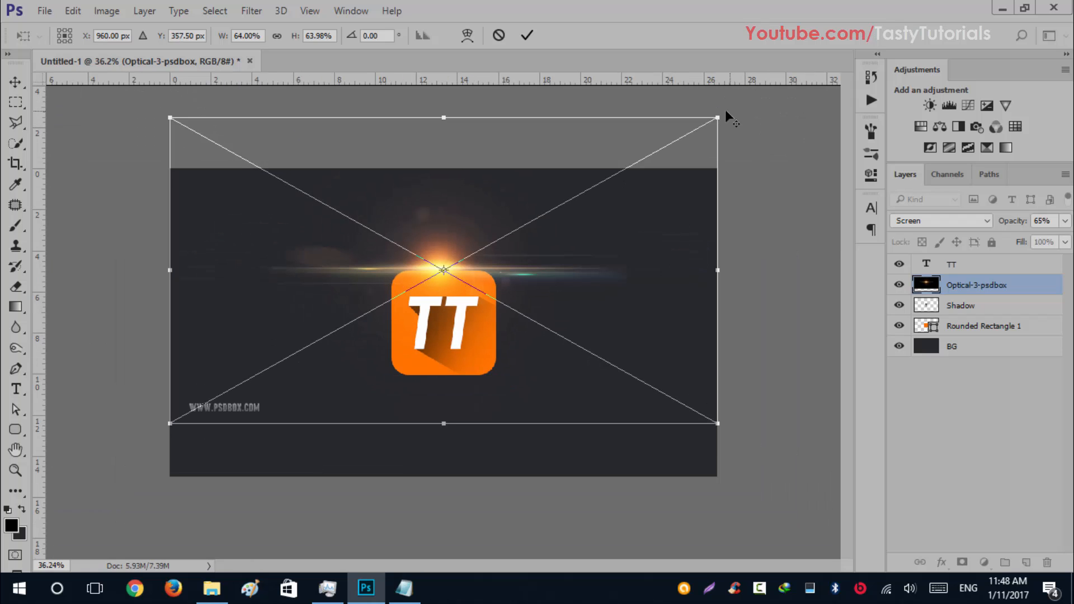
left_click_drag(719, 116, 519, 216)
scroll(441, 312, "up", 5)
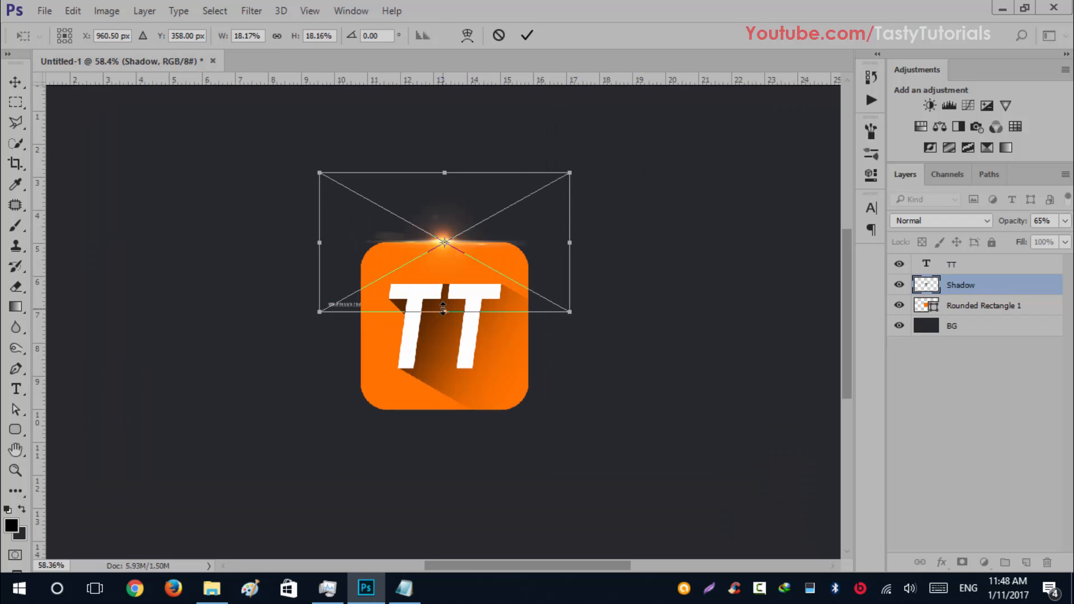
left_click_drag(442, 244, 510, 248)
scroll(494, 240, "up", 2)
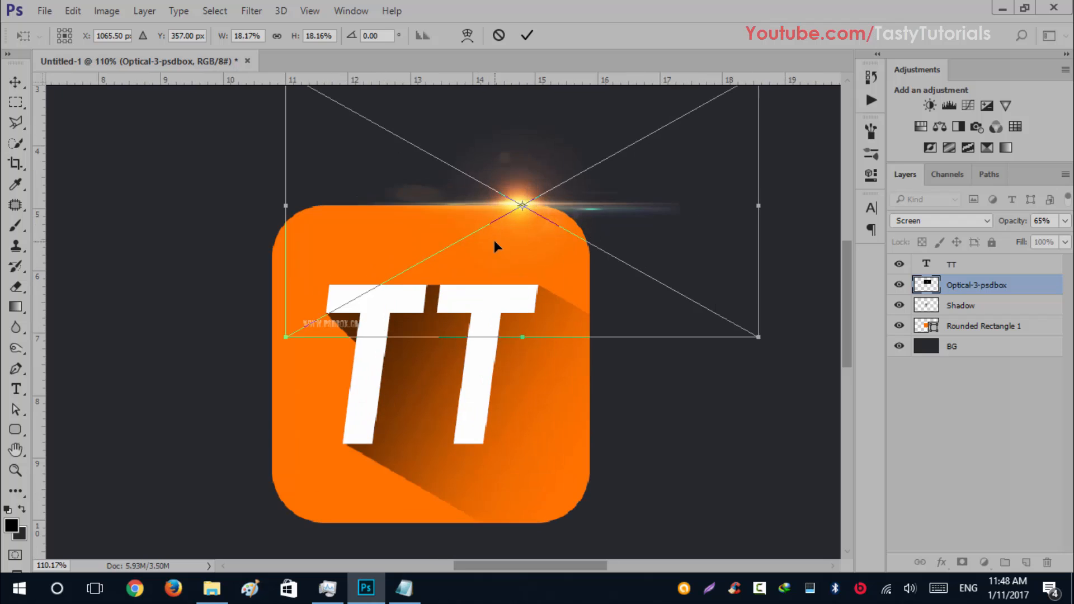
key("Return")
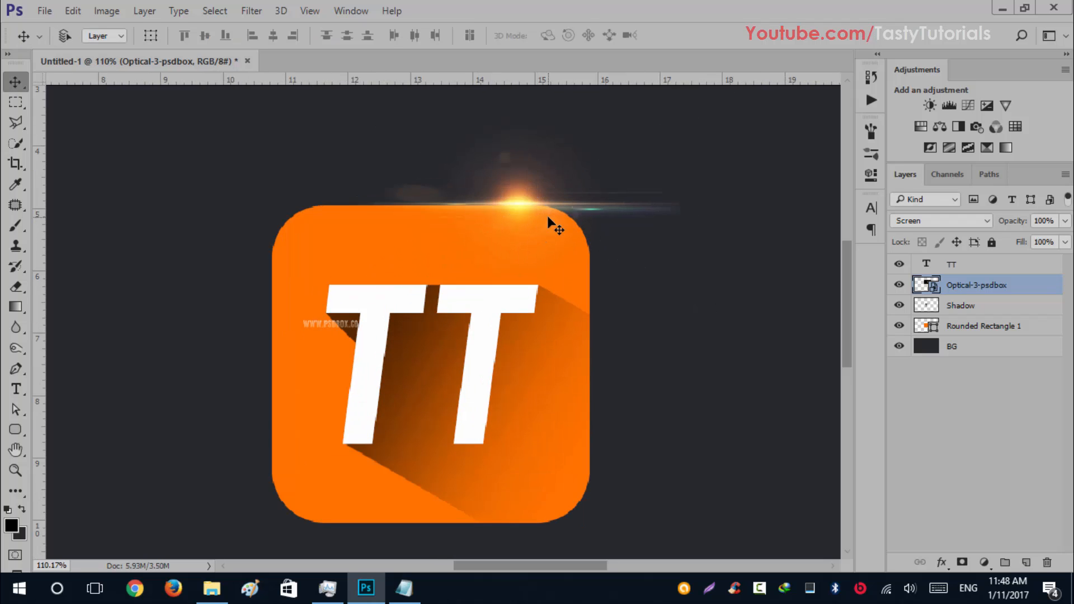
Step: Nudge the lens flare slightly down and right along the orange square's top edge
key("Down")
key("Down")
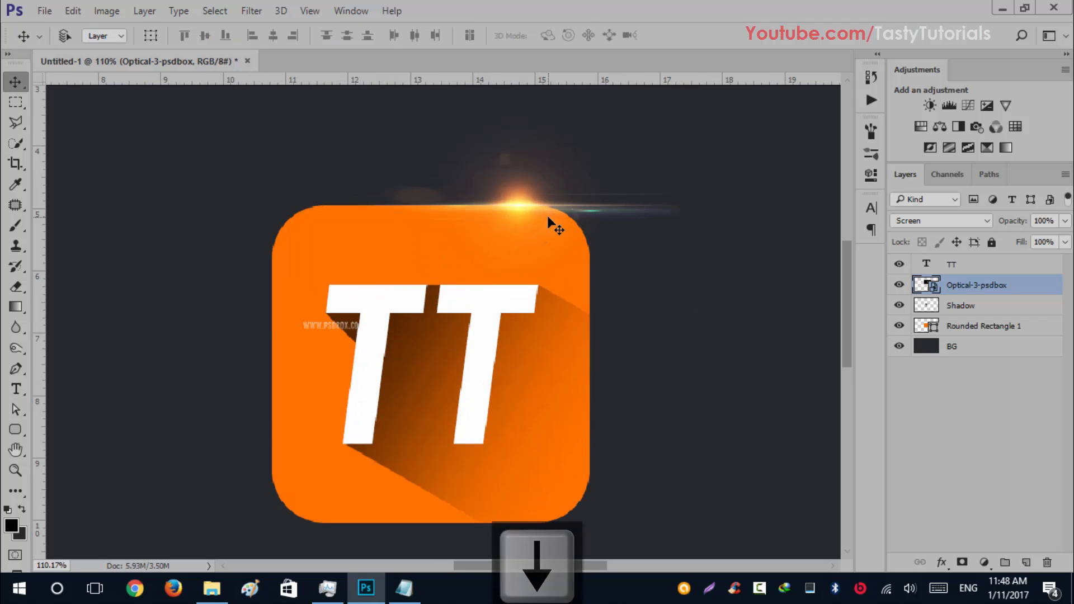
key("Right")
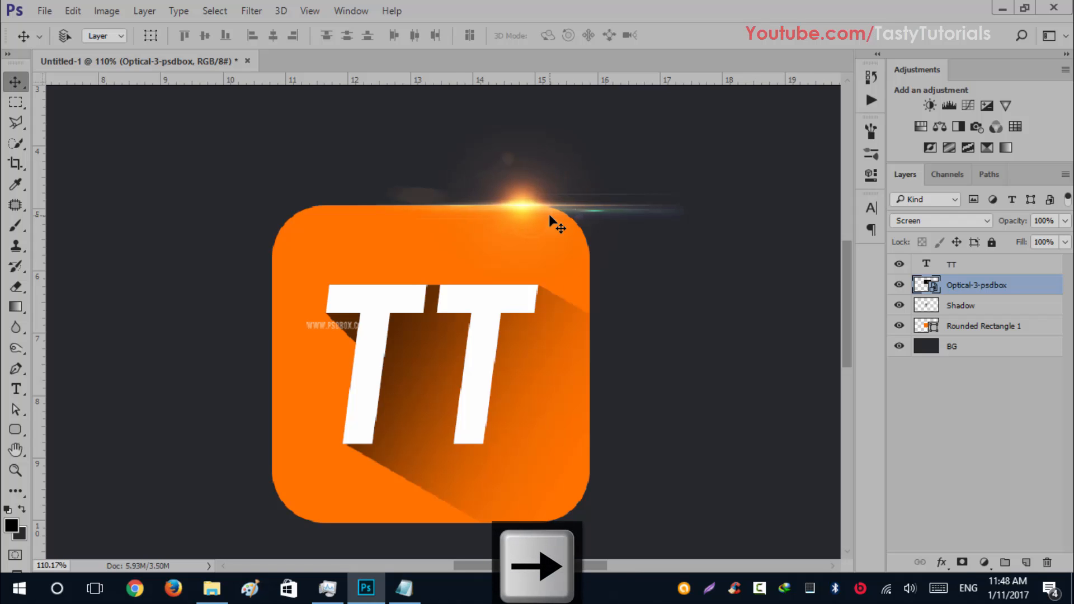
scroll(455, 274, "up", 1)
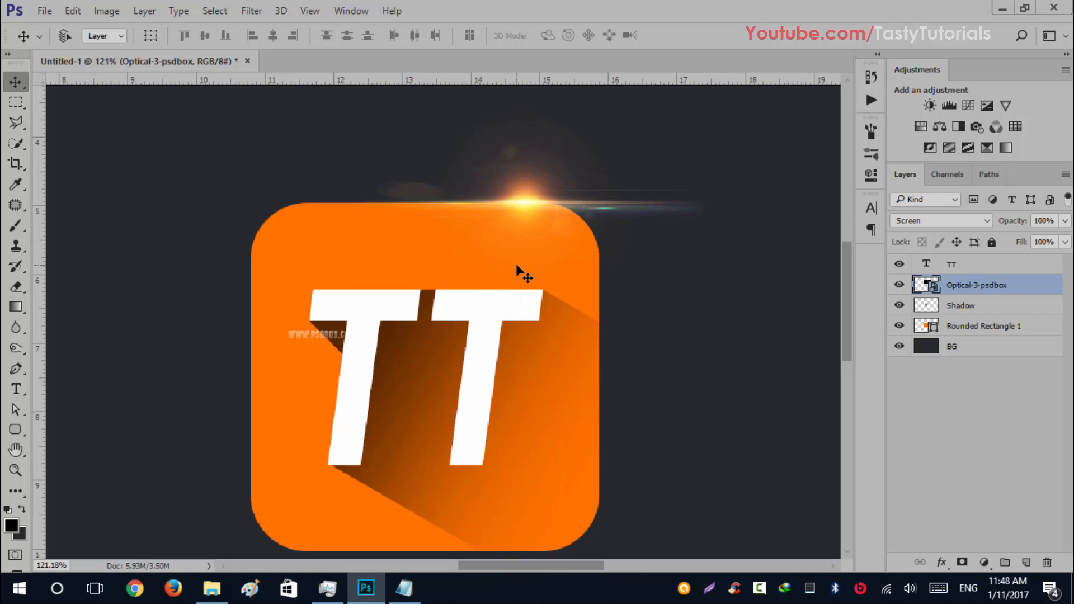
key("Down")
key("shift+Right")
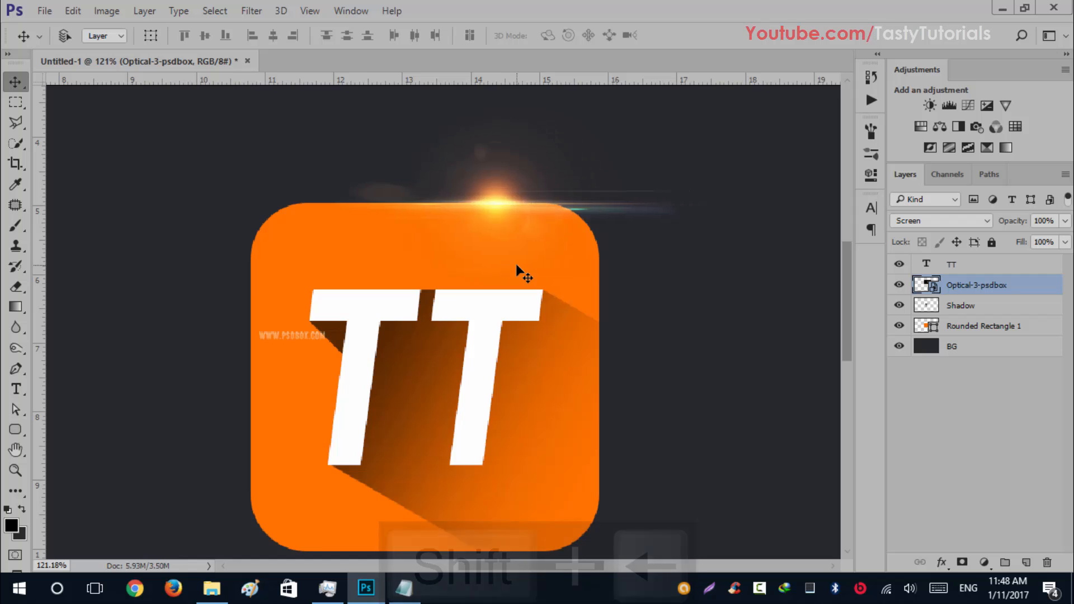
key("shift+Right")
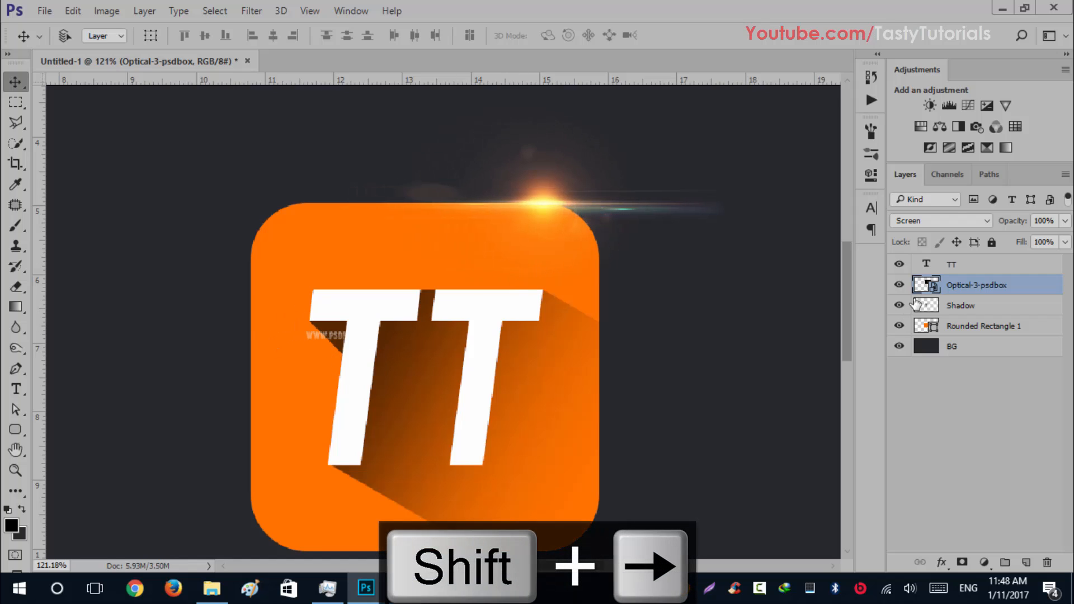
Step: Try to hide the lens flare's watermark by painting black on a new layer mask, and delete the mask
left_click(961, 560)
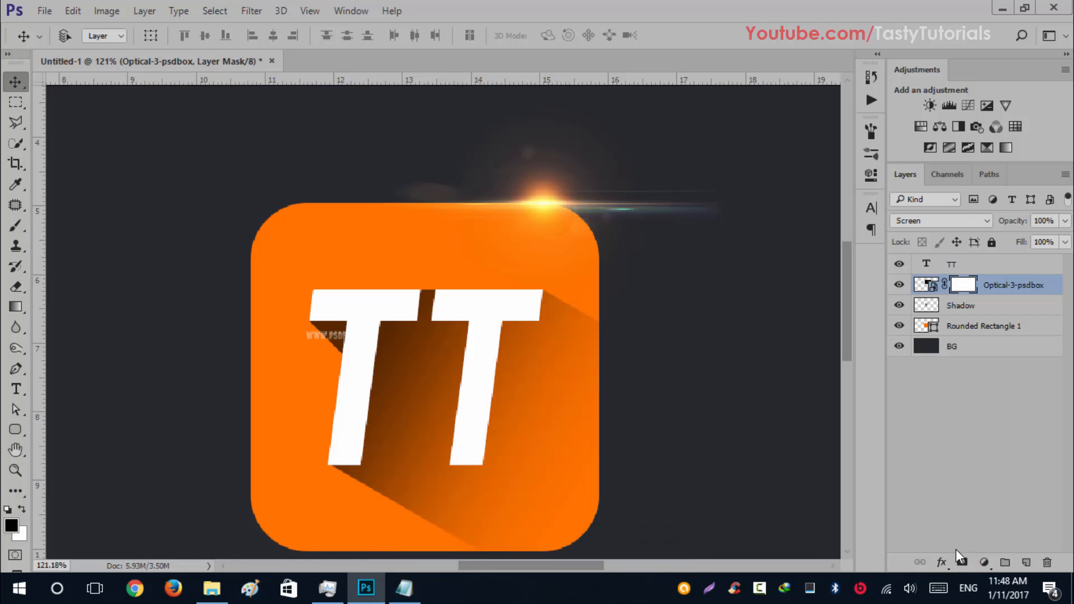
key("b")
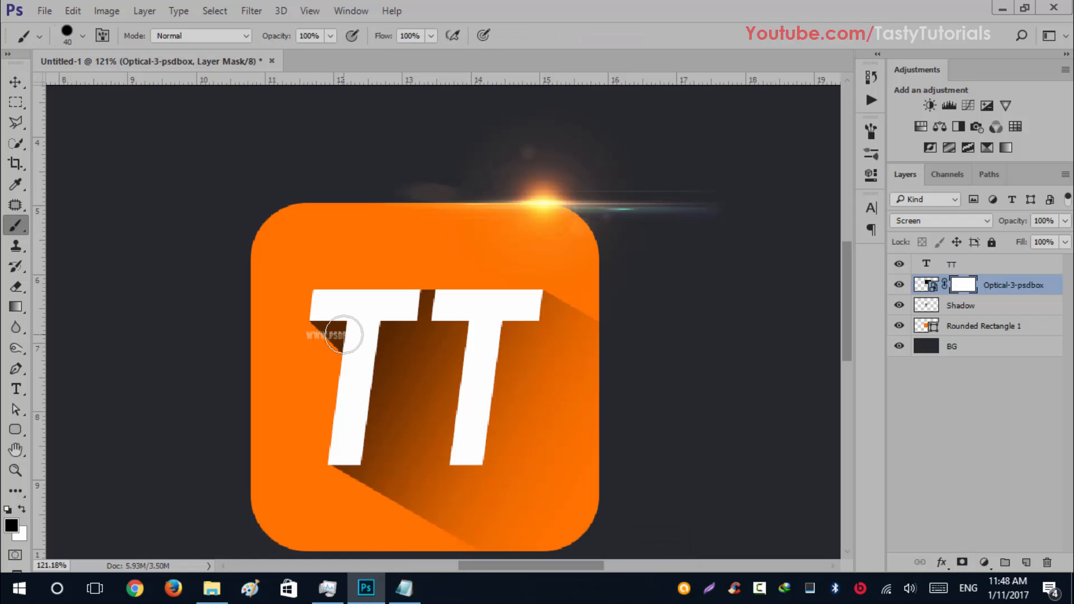
mouse_move(343, 335)
left_mouse_down()
mouse_move(309, 336)
mouse_move(332, 342)
left_mouse_up()
left_click_drag(973, 286, 1047, 562)
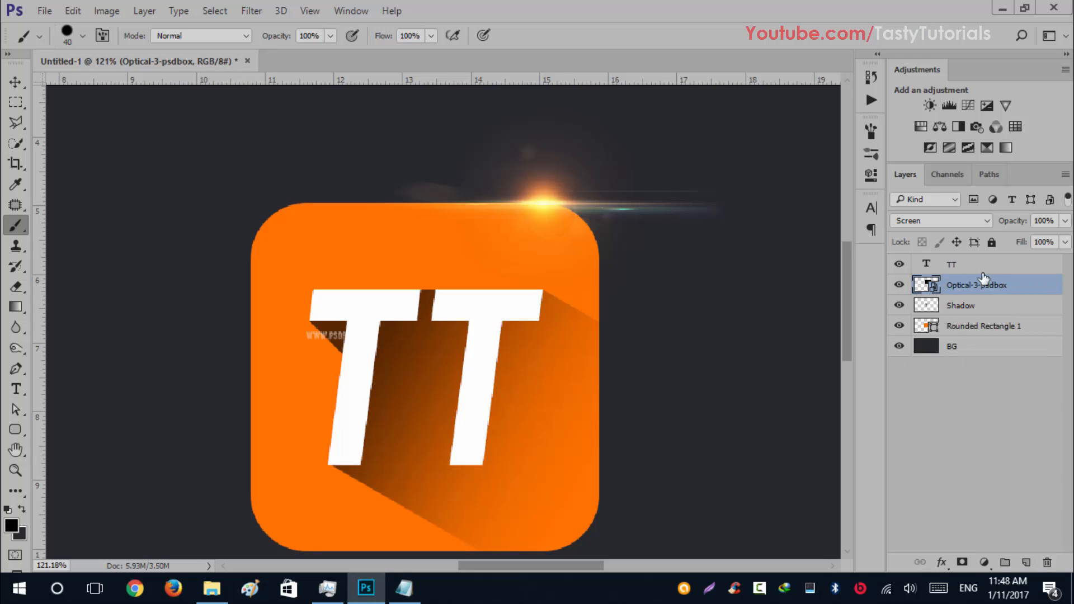
Step: Rasterize the Optical-3-psdbox layer and paint black over its watermark
right_click(1008, 287)
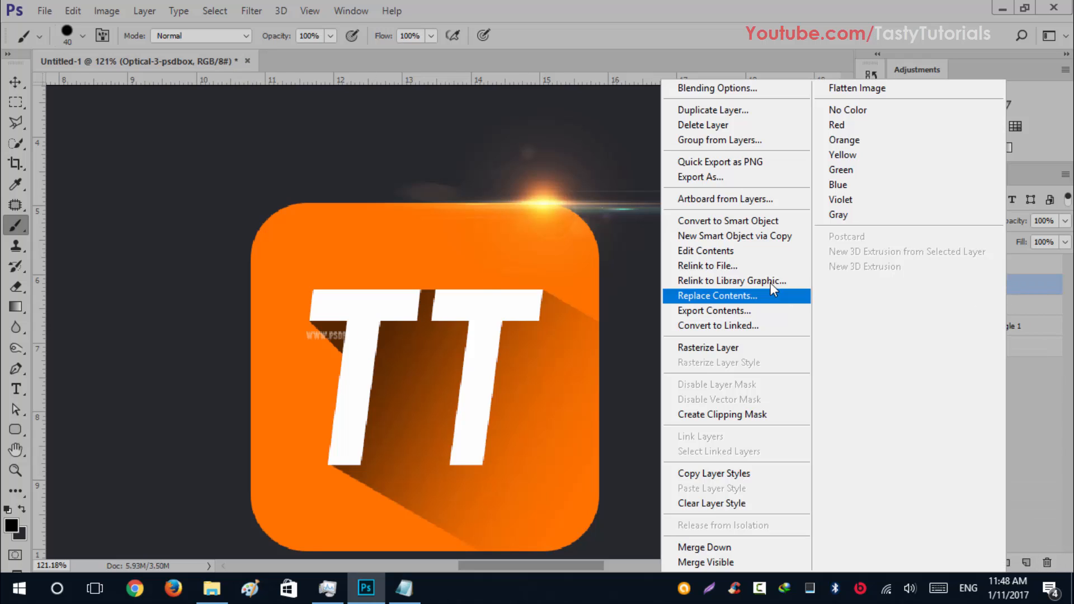
left_click(708, 348)
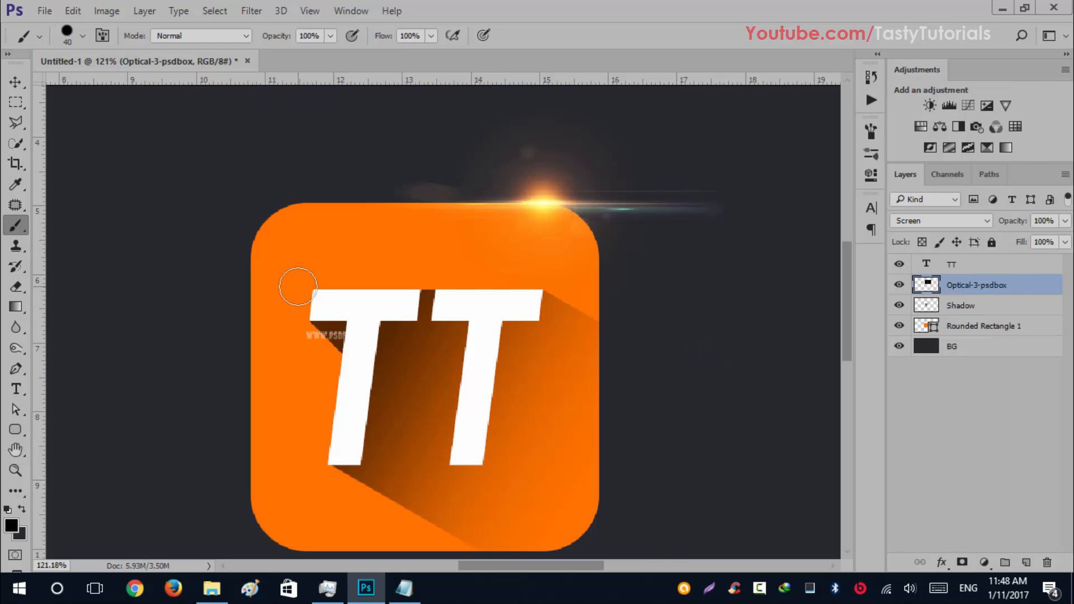
mouse_move(351, 337)
left_mouse_down()
mouse_move(309, 335)
mouse_move(353, 337)
mouse_move(335, 340)
mouse_move(352, 348)
mouse_move(330, 342)
mouse_move(380, 335)
mouse_move(325, 325)
mouse_move(358, 348)
left_mouse_up()
scroll(274, 343, "down", 3)
Step: Duplicate the lens flare layer and flip the copy vertically
left_click(19, 83)
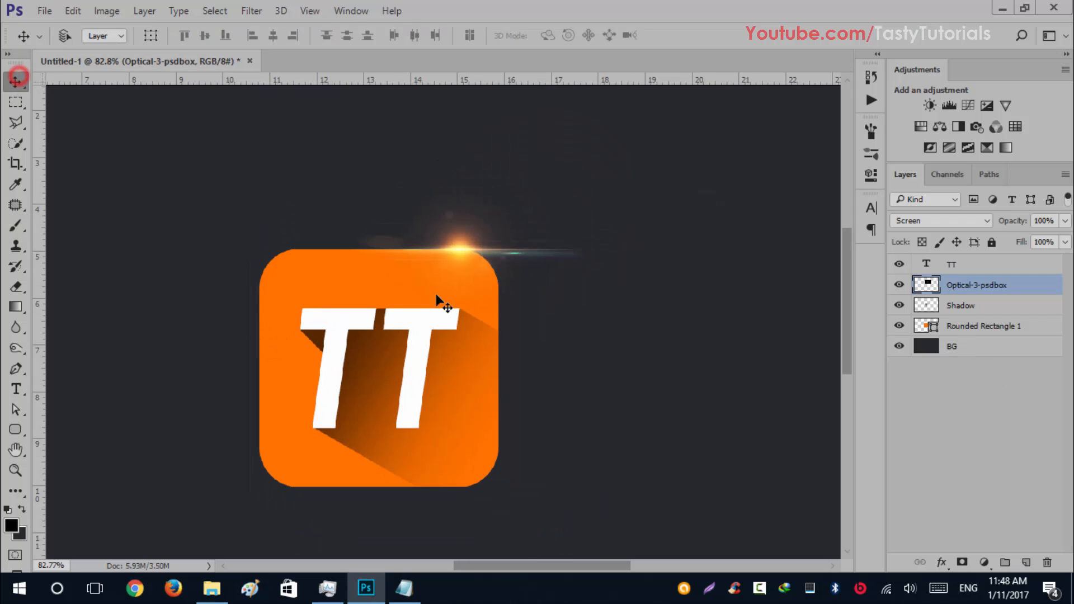
scroll(446, 290, "down", 1)
scroll(446, 290, "up", 1)
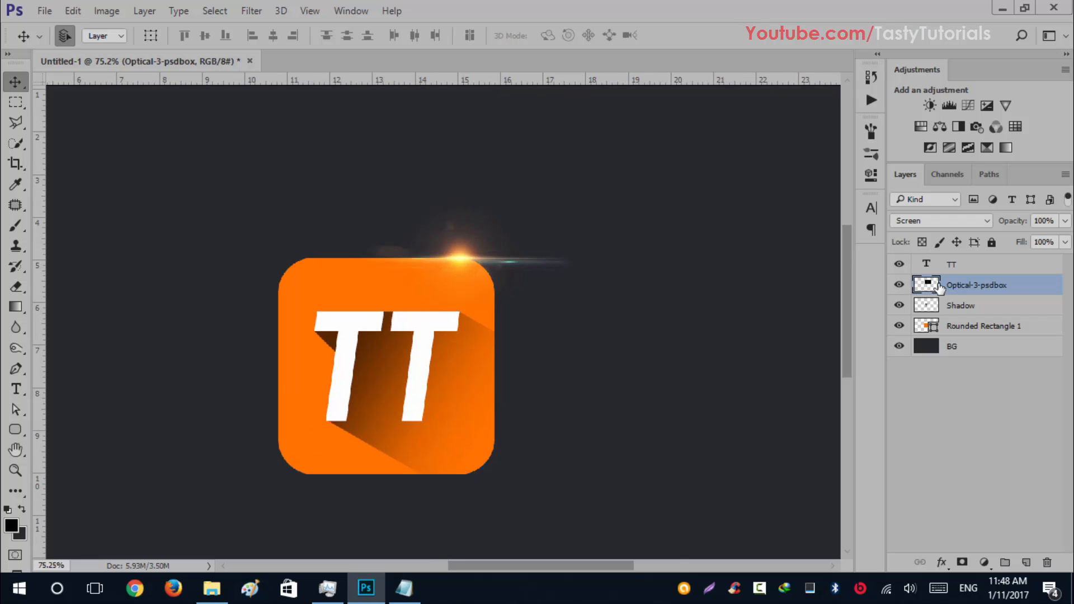
key("ctrl+j")
key("ctrl+t")
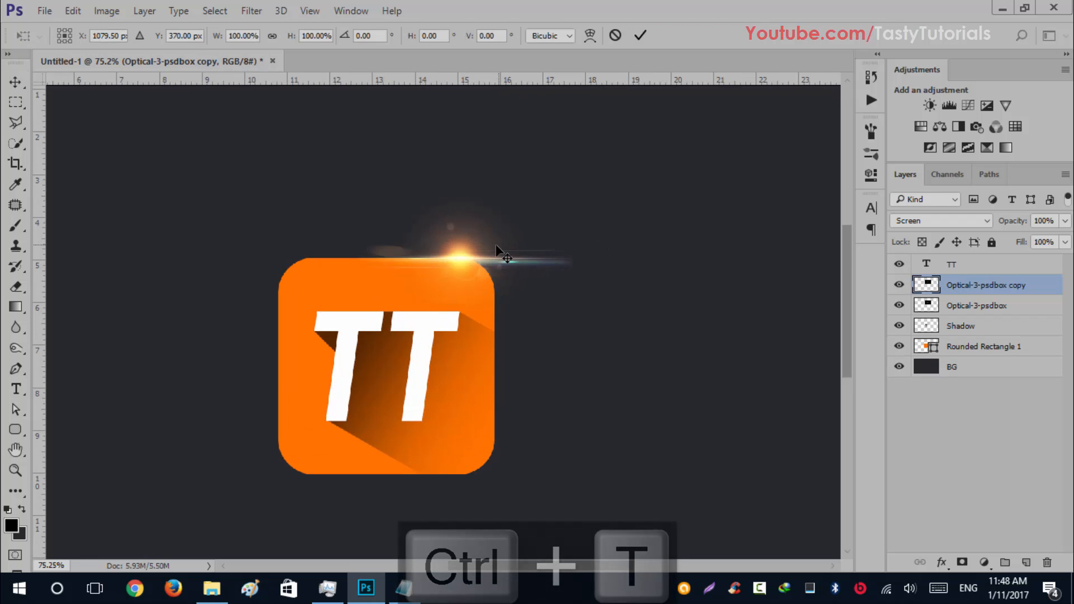
right_click(497, 251)
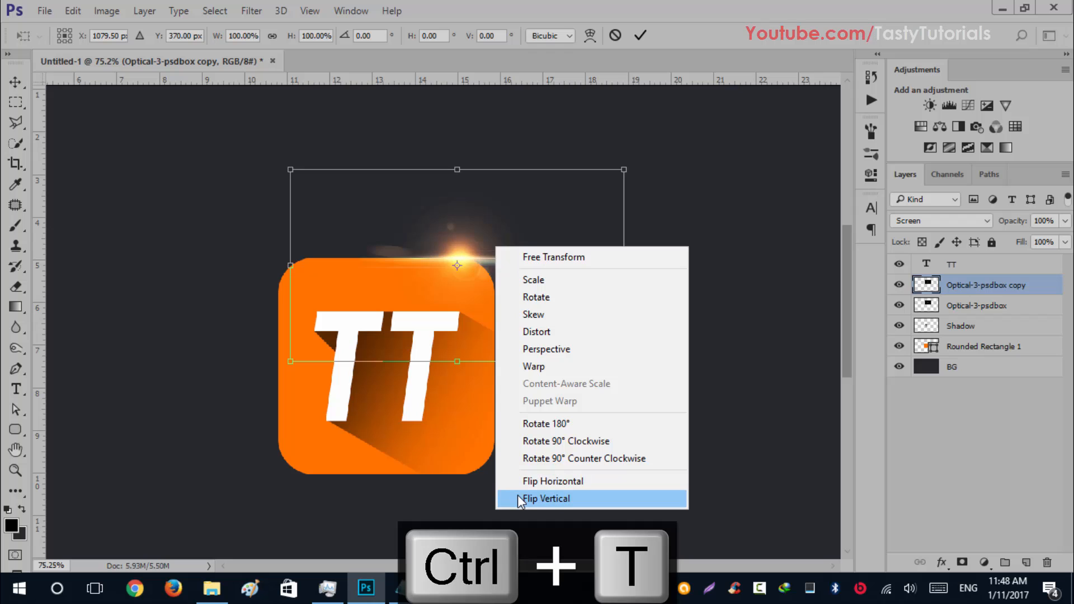
left_click(543, 498)
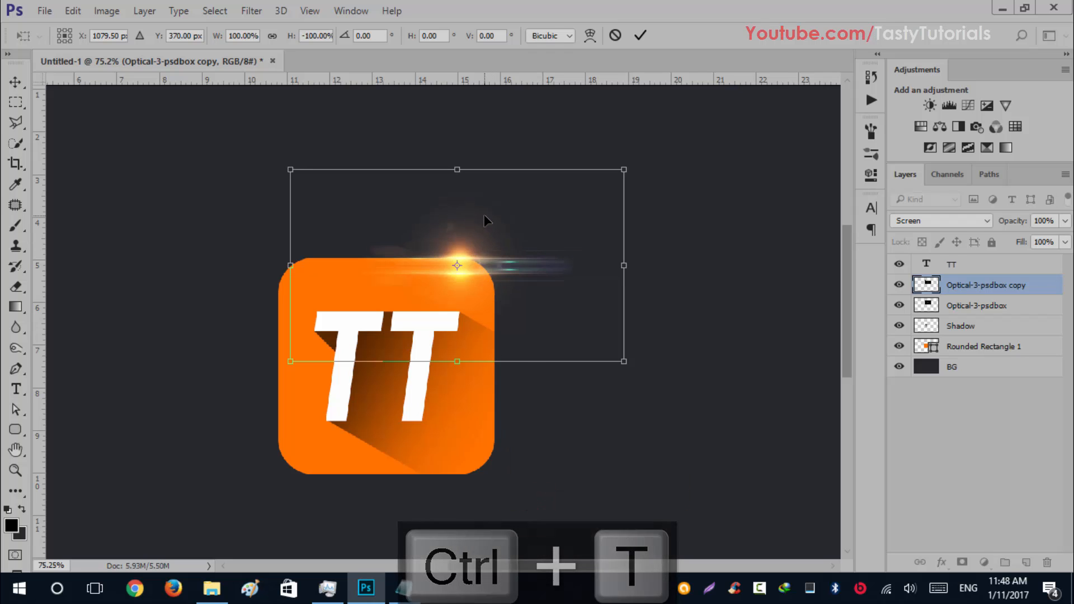
Step: Move the flipped flare copy onto the square's bottom edge near its lower-left corner, at X 848.50, Y 711 px
left_click_drag(487, 217, 473, 419)
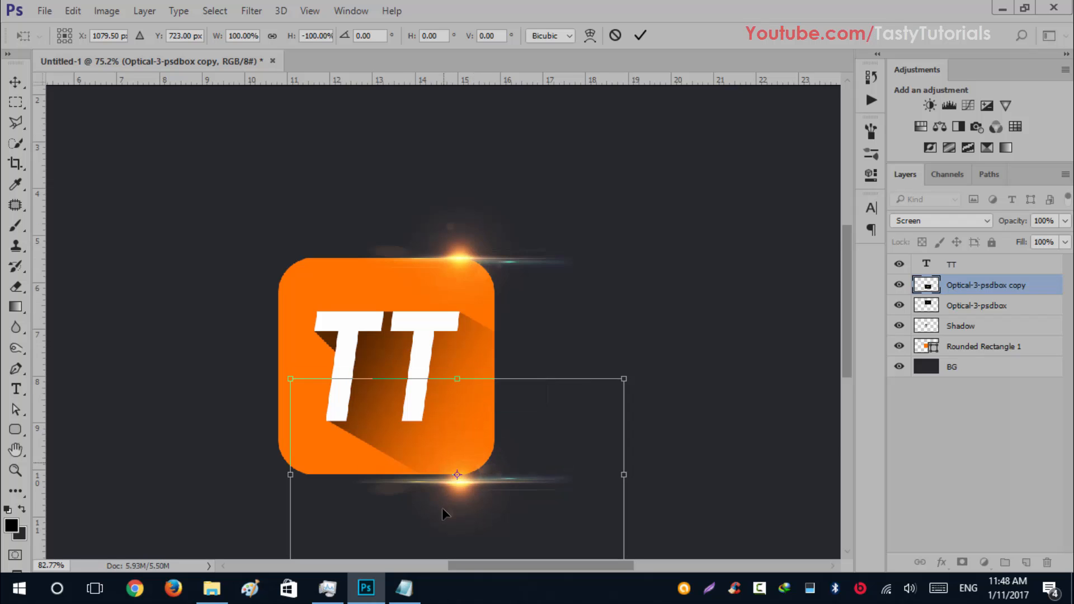
scroll(442, 507, "up", 8)
left_click_drag(442, 495, 390, 439)
left_click_drag(436, 370, 490, 298)
left_click_drag(537, 413, 246, 388)
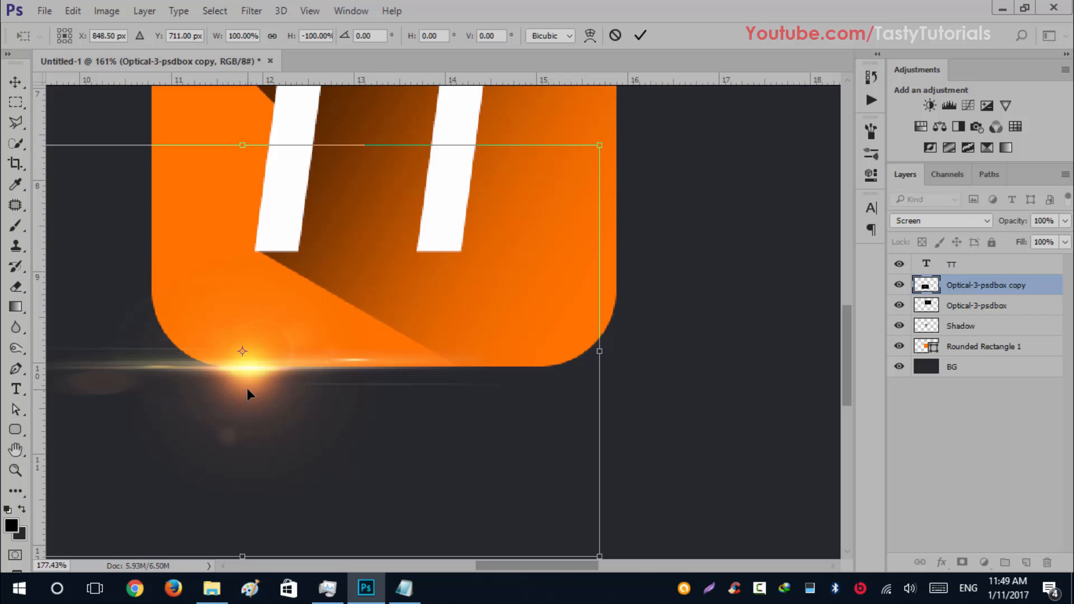
scroll(247, 388, "down", 8)
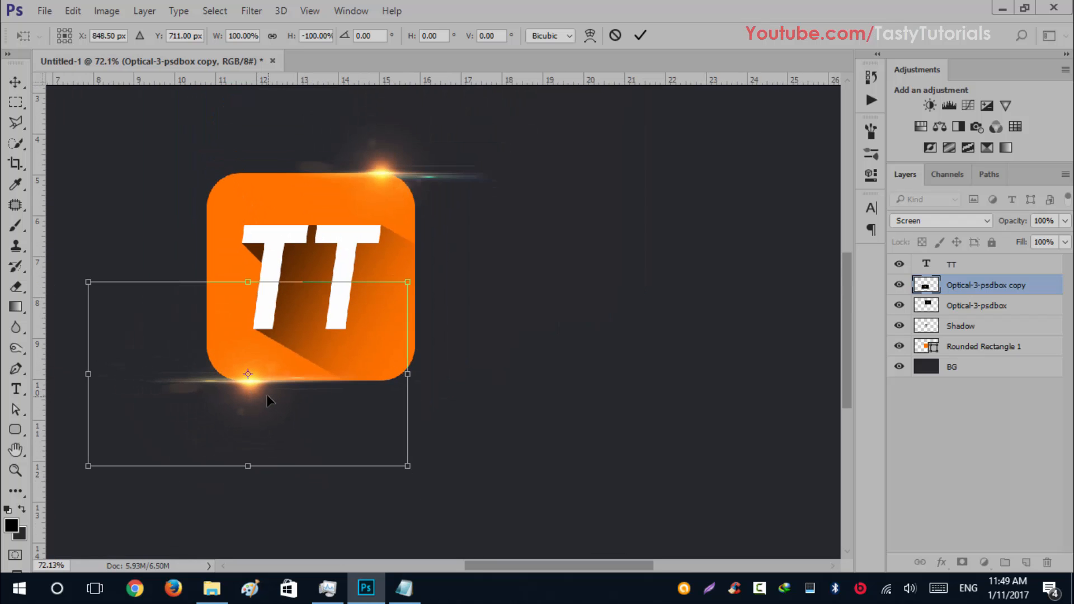
Step: Fine-tune the flipped flare's position on the bottom edge to X 851.50, Y 710 px and apply the transform
left_click_drag(268, 399, 281, 344)
scroll(206, 418, "up", 5)
scroll(259, 411, "up", 3)
key("Up")
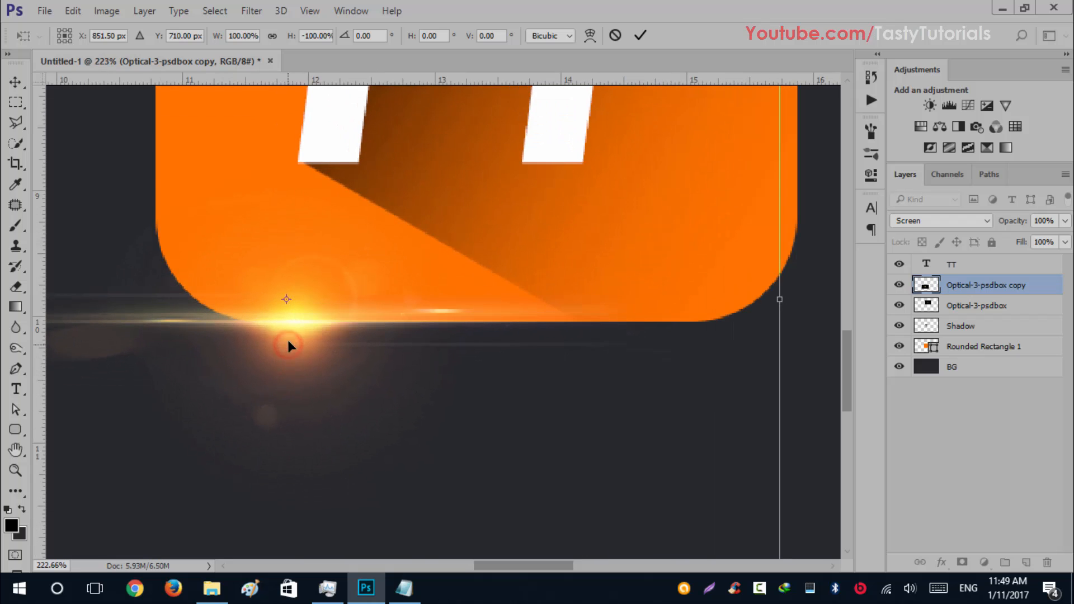
key("Return")
scroll(302, 316, "down", 6)
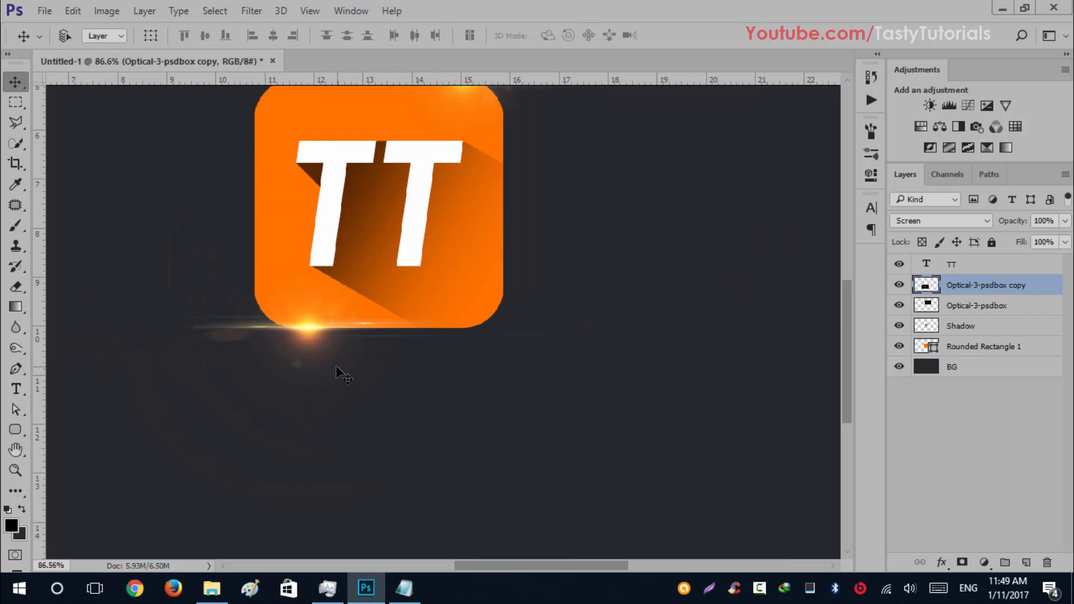
scroll(336, 366, "down", 1)
scroll(352, 343, "up", 1)
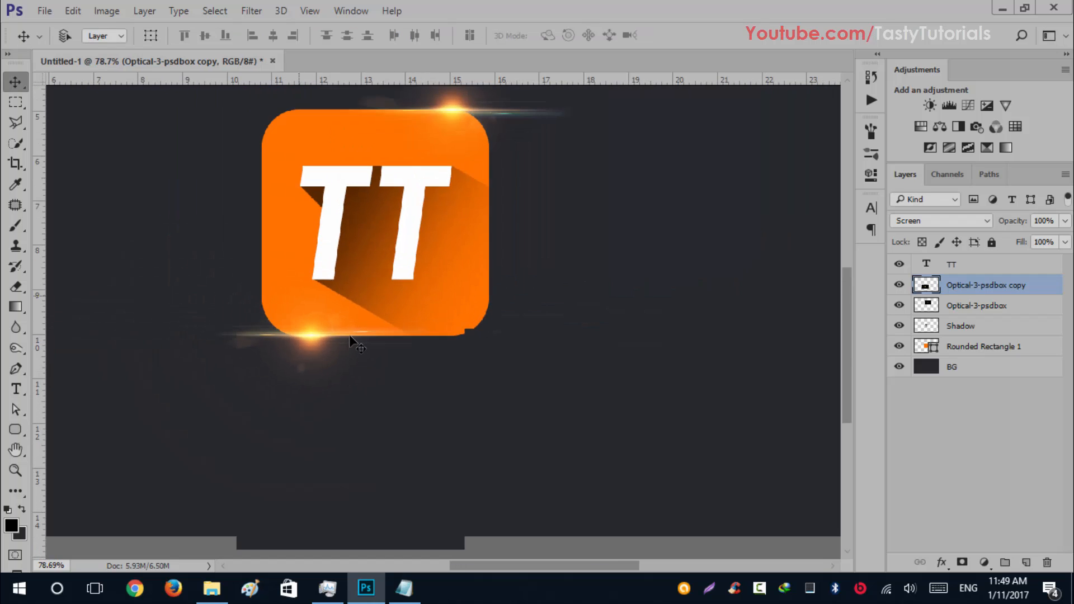
scroll(360, 336, "down", 1)
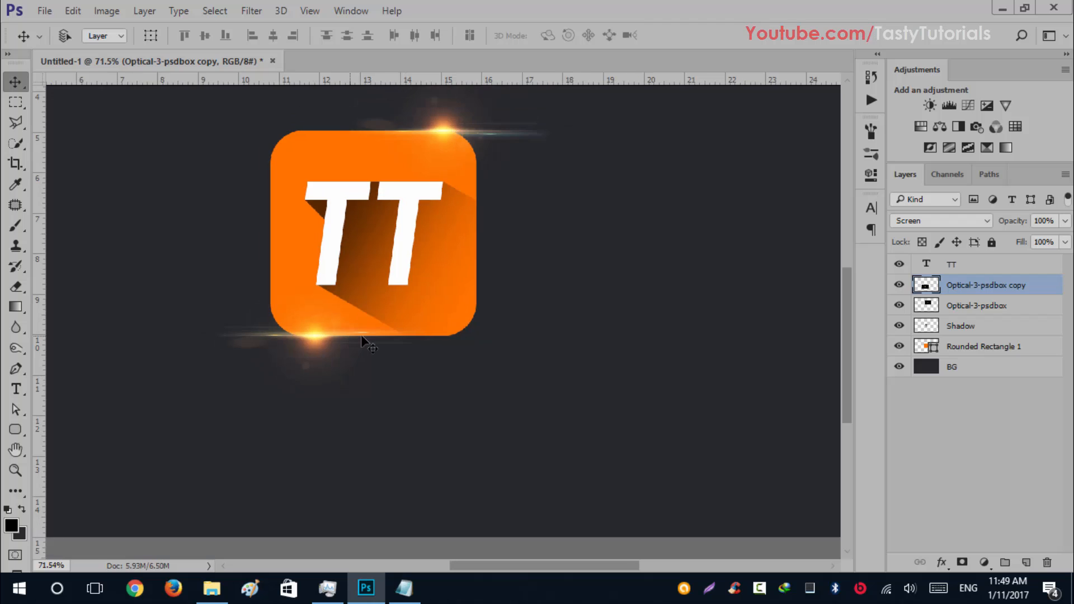
Step: Try flipping the upper lens flare horizontally, and flip it back
left_click(958, 305)
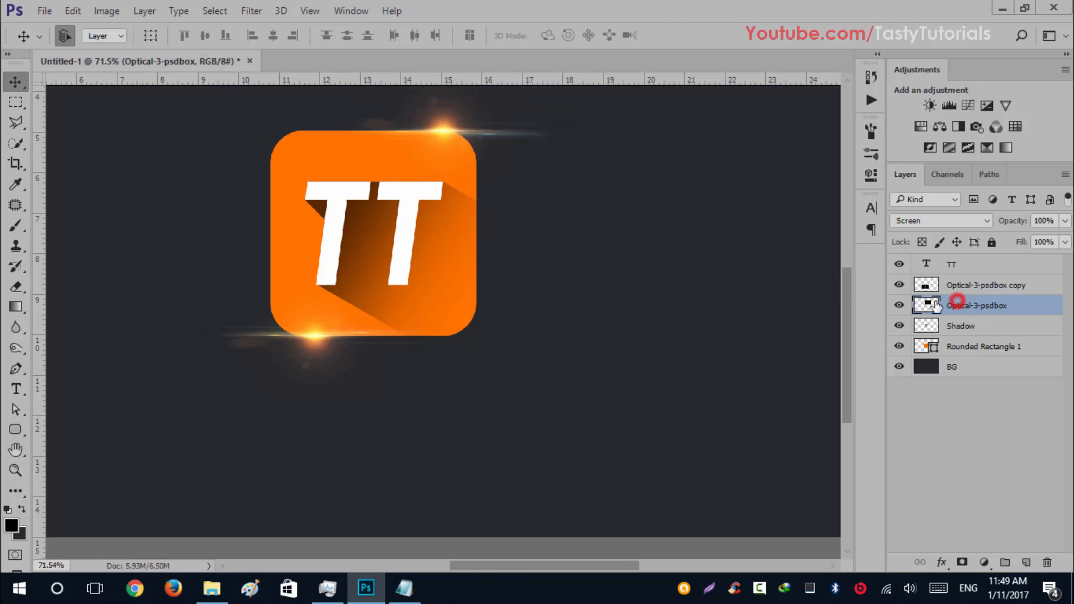
key("ctrl+t")
right_click(471, 151)
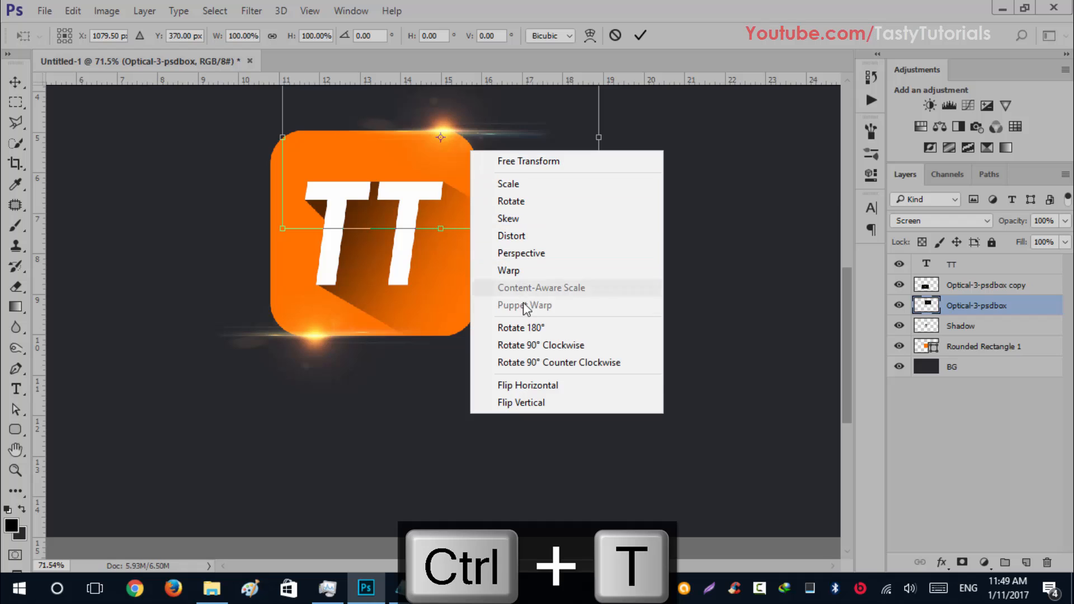
left_click(535, 386)
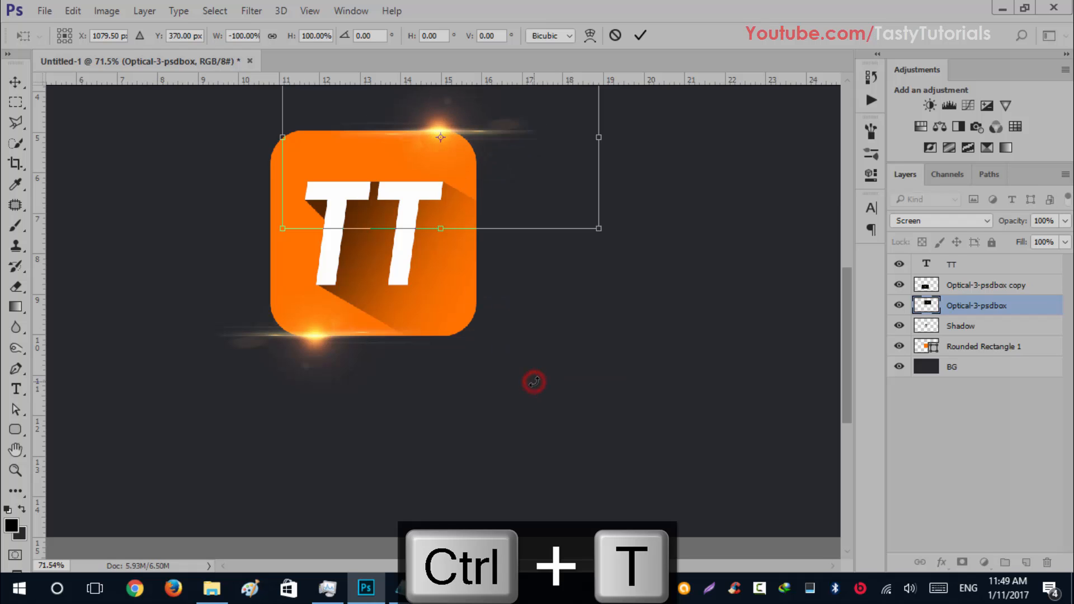
right_click(470, 170)
left_click(516, 398)
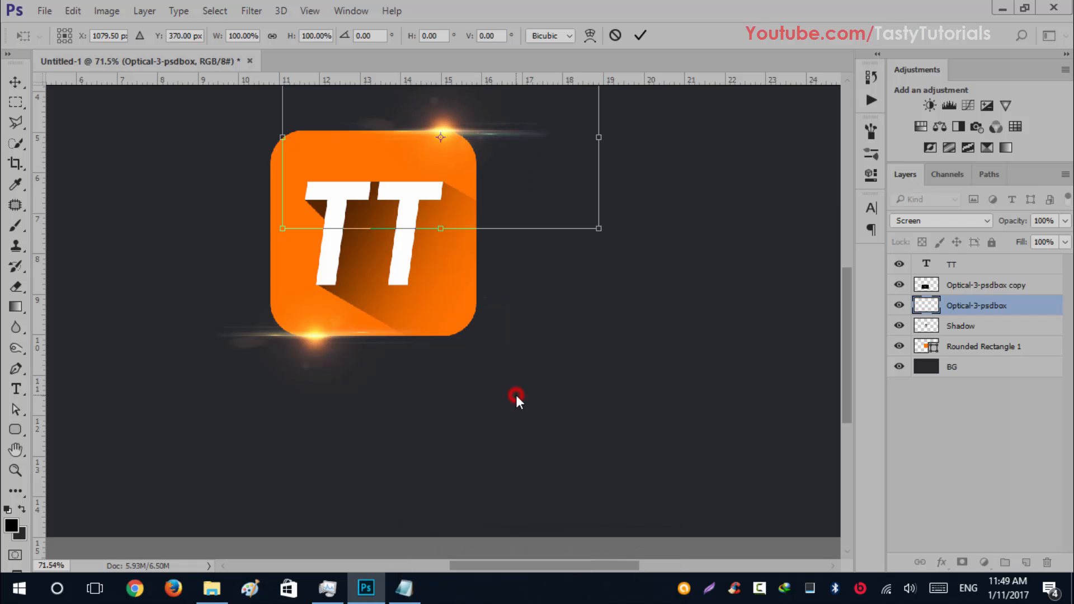
double_click(477, 176)
Step: Rename the upper lens flare's layer as Flayer Top and hide it
key("ctrl+0")
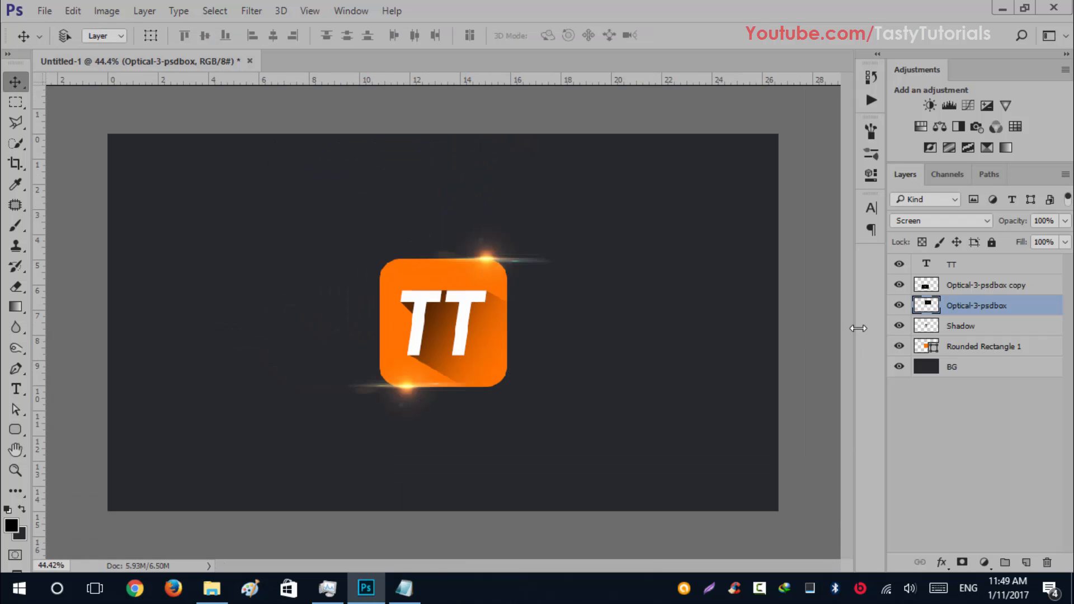
double_click(975, 305)
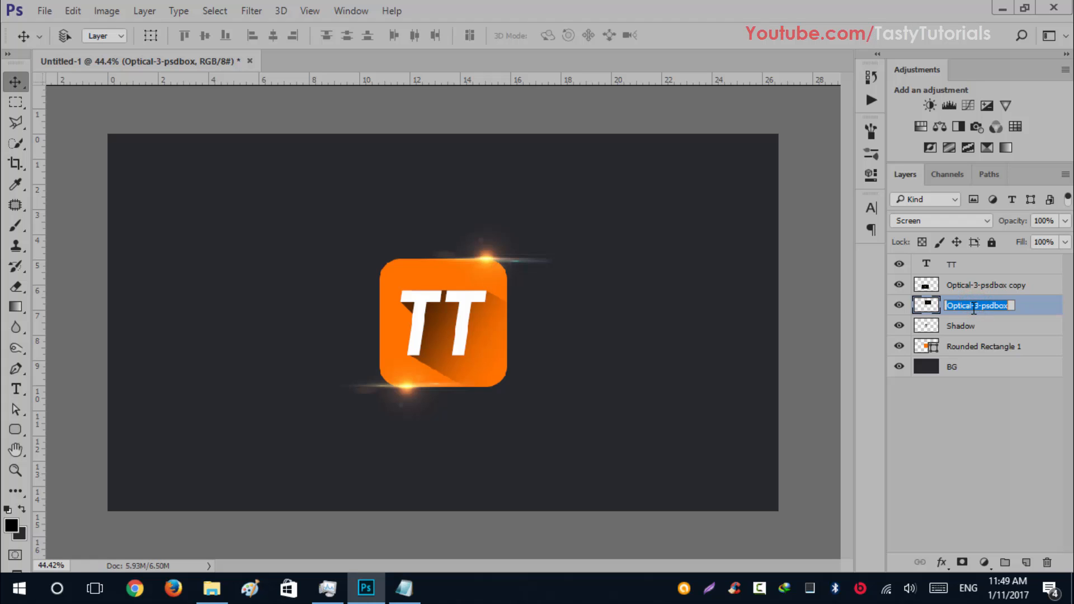
type("Flayer")
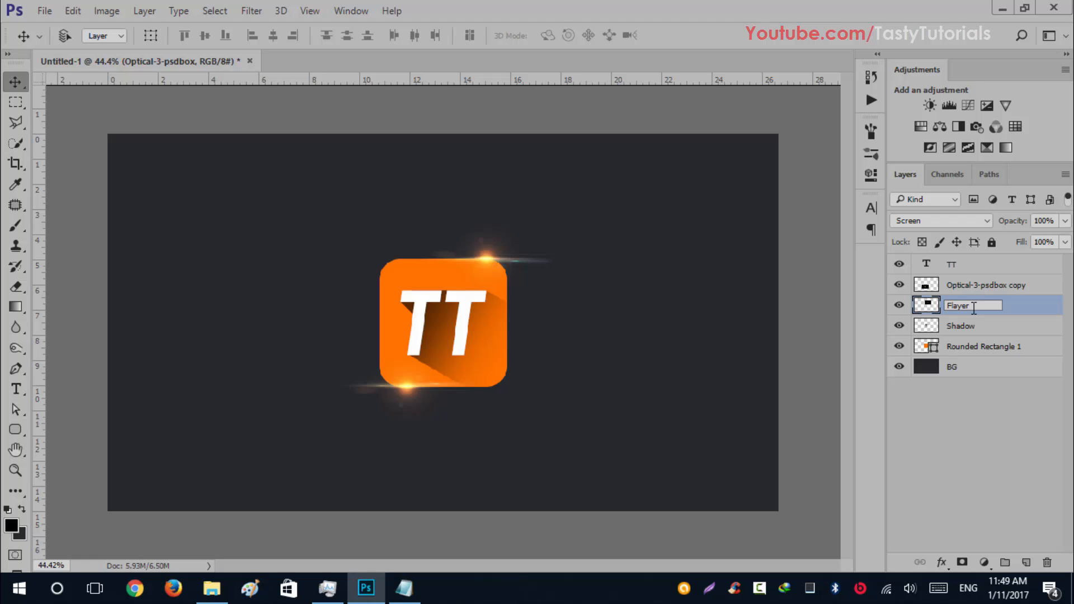
type(" Top")
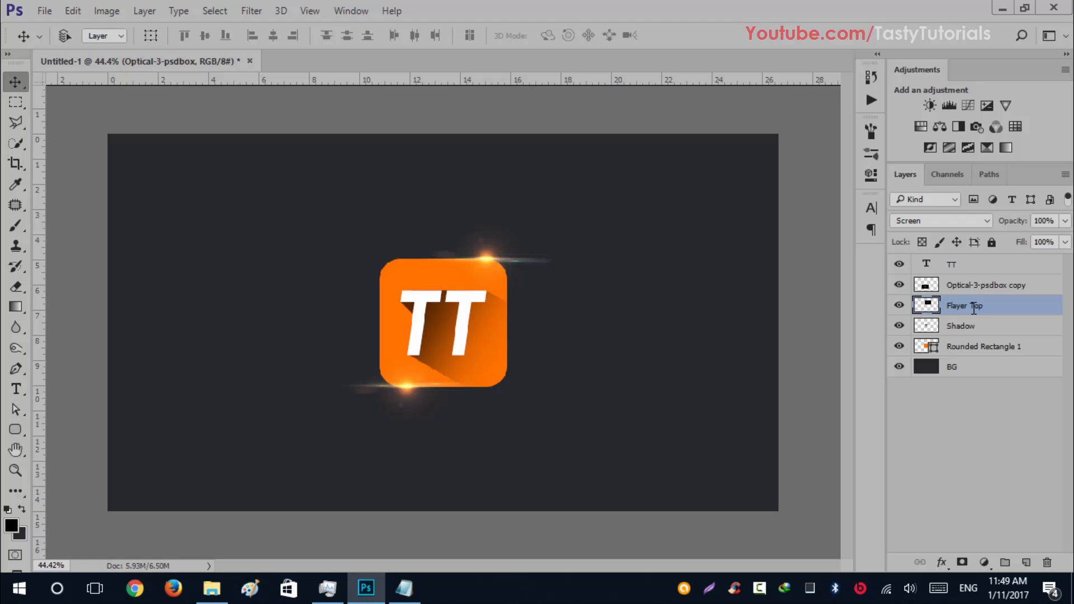
key("Return")
left_click(898, 305)
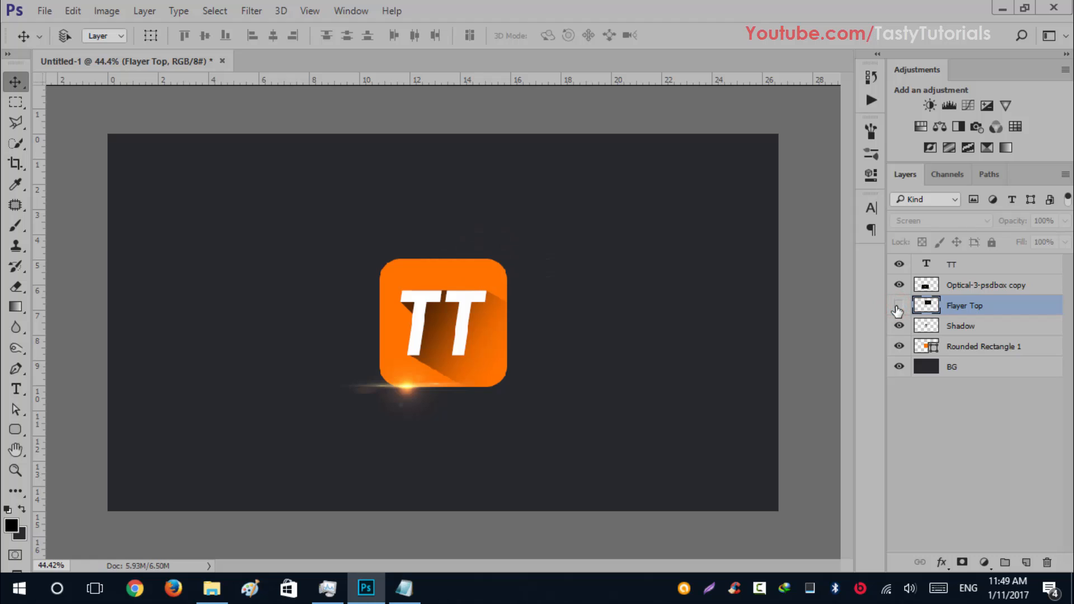
Step: Show the Flayer Top layer again and rename the lower lens flare's layer as Flayer Bottom
left_click(898, 305)
left_click(964, 287)
double_click(976, 286)
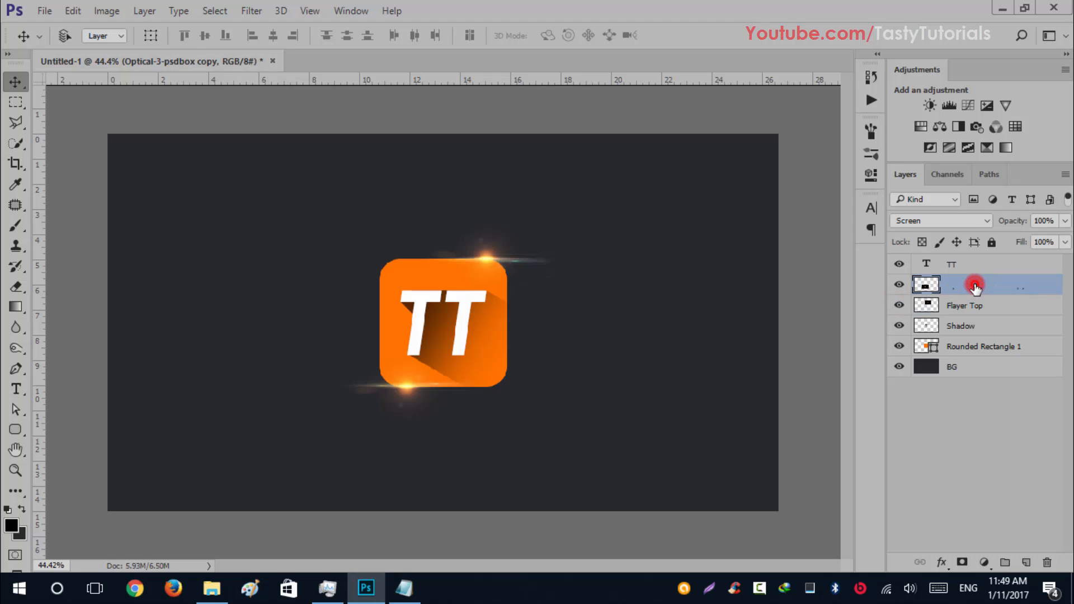
type("Flayer Bott")
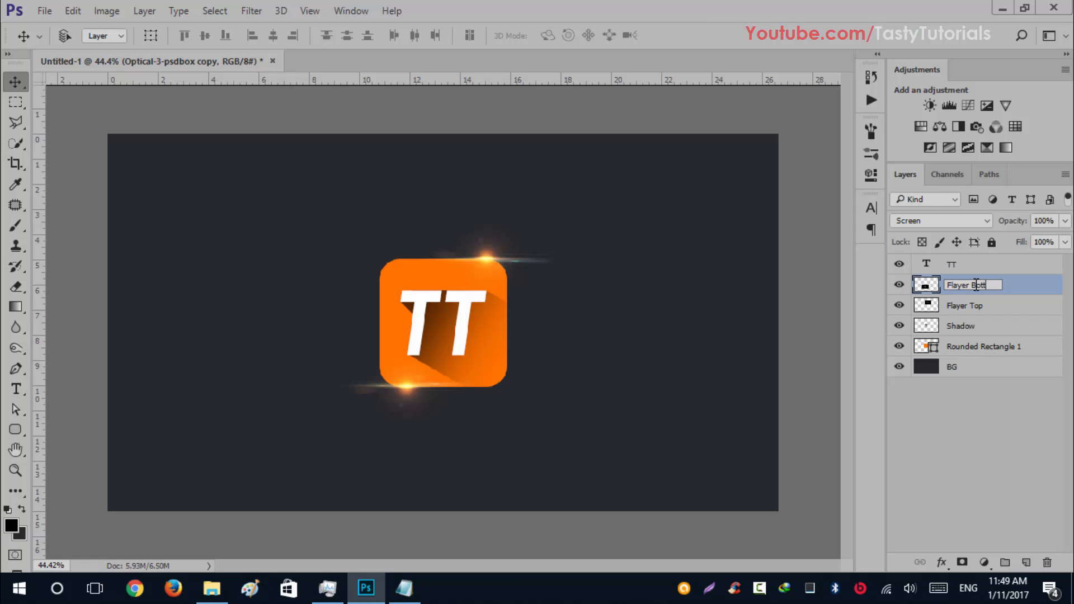
type("om")
key("Return")
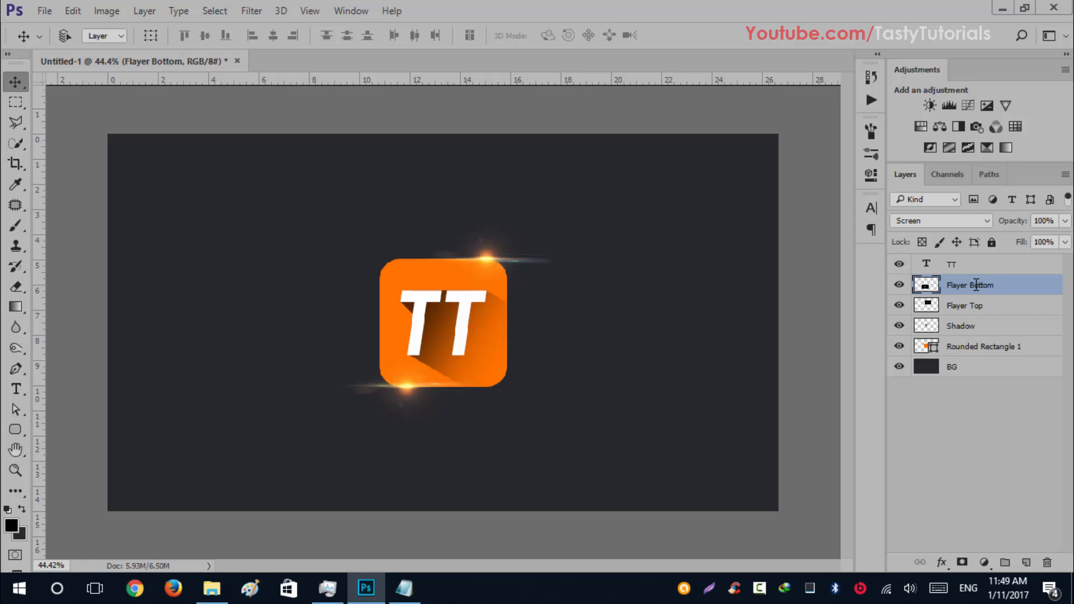
Step: Toggle both flare layers to check which is which, and move Flayer Top above Flayer Bottom in the layer stack
left_click(898, 285)
left_click(898, 285)
left_click(898, 305)
left_click(898, 305)
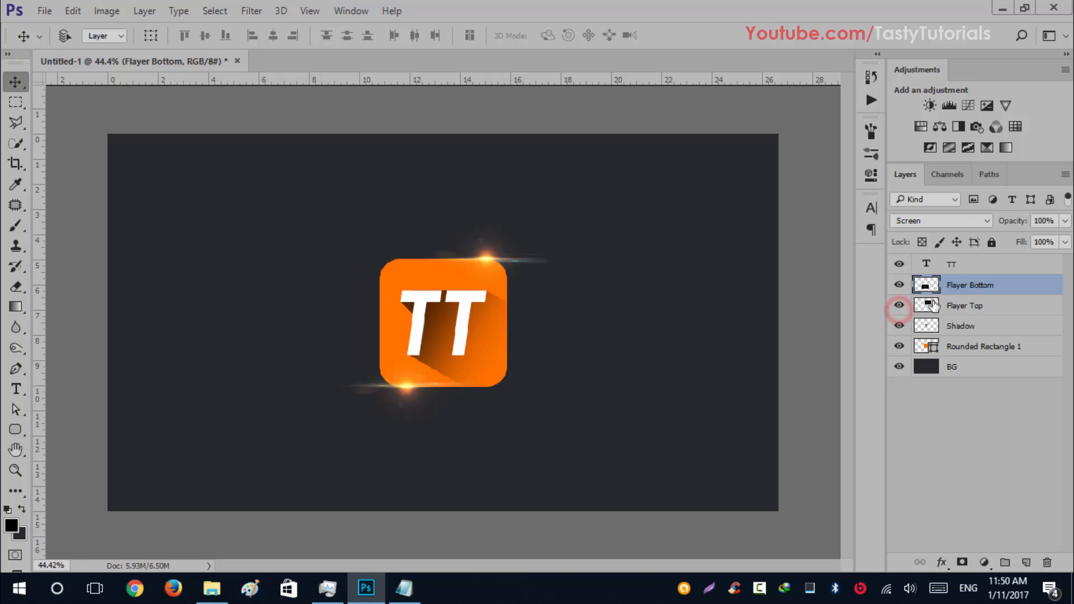
left_click_drag(950, 307, 984, 287)
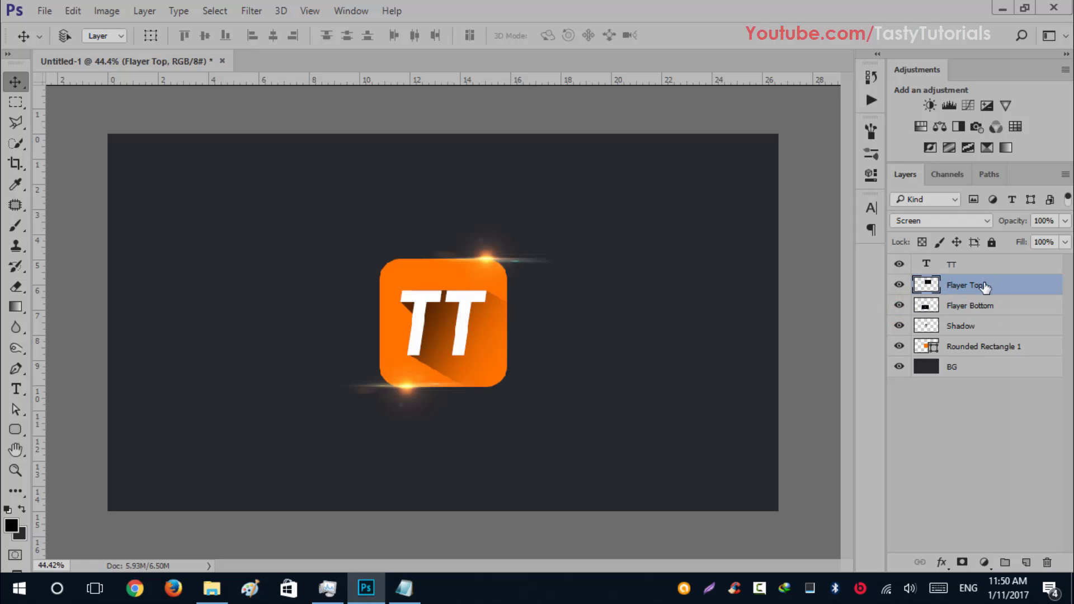
Step: Move the TT text layer below both flare layers, directly above the Shadow layer
left_click(898, 285)
left_click(898, 285)
left_click(898, 306)
left_click(898, 306)
left_click(968, 267)
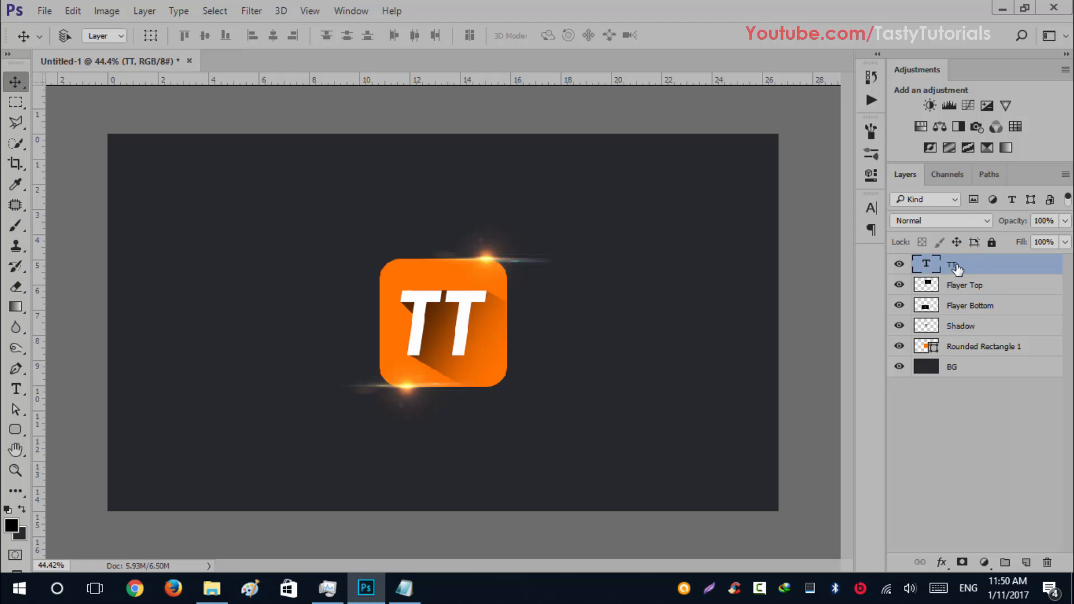
left_click_drag(968, 267, 954, 320)
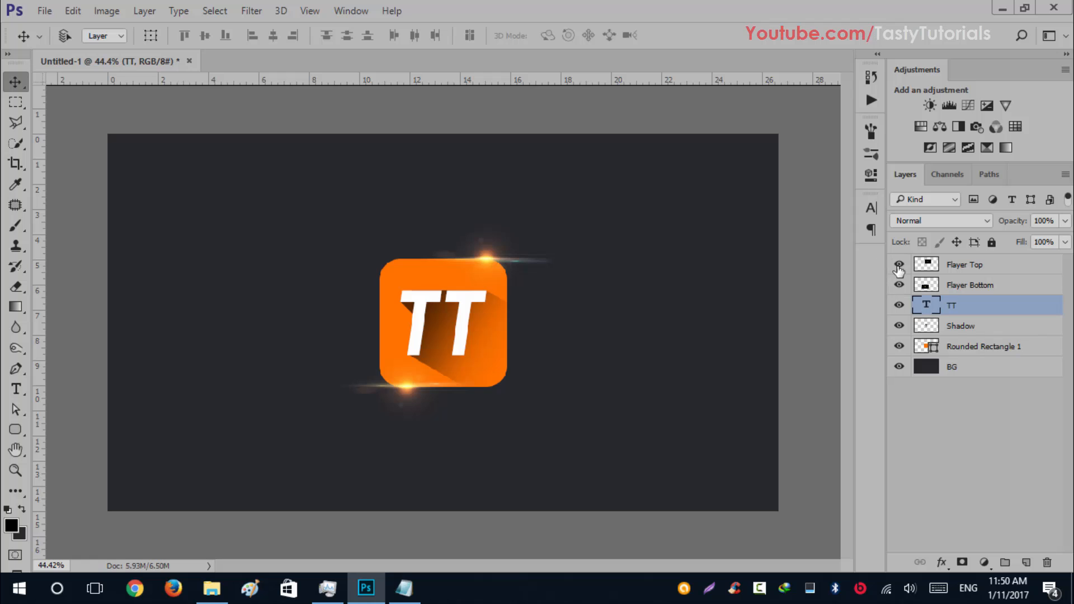
Step: Duplicate the TT, Shadow and Rounded Rectangle 1 layers together and place the copies beneath the originals, just above BG
scroll(485, 381, "up", 2)
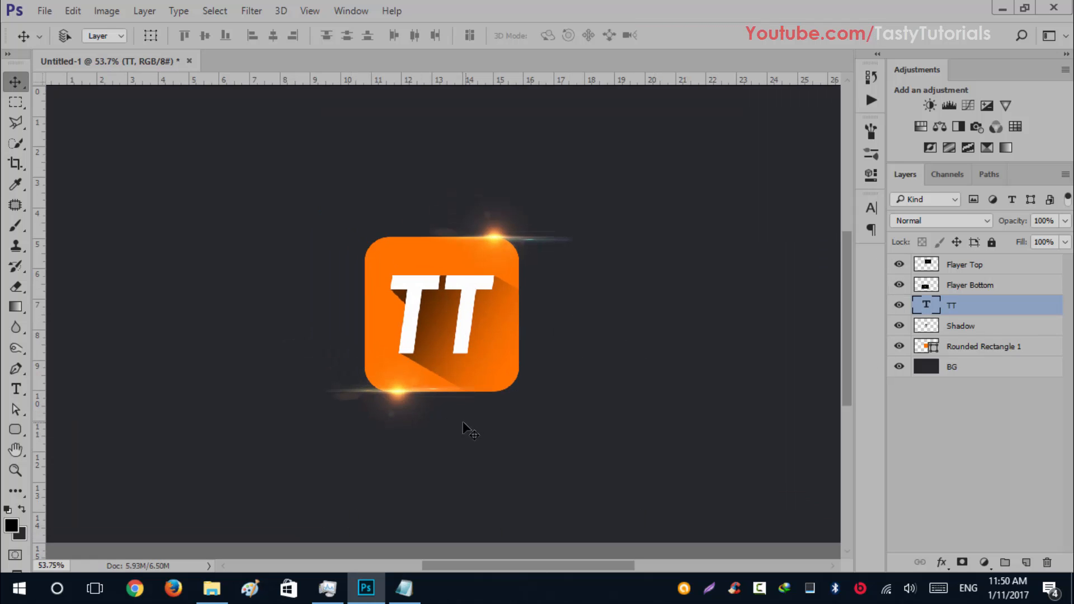
left_click(983, 348)
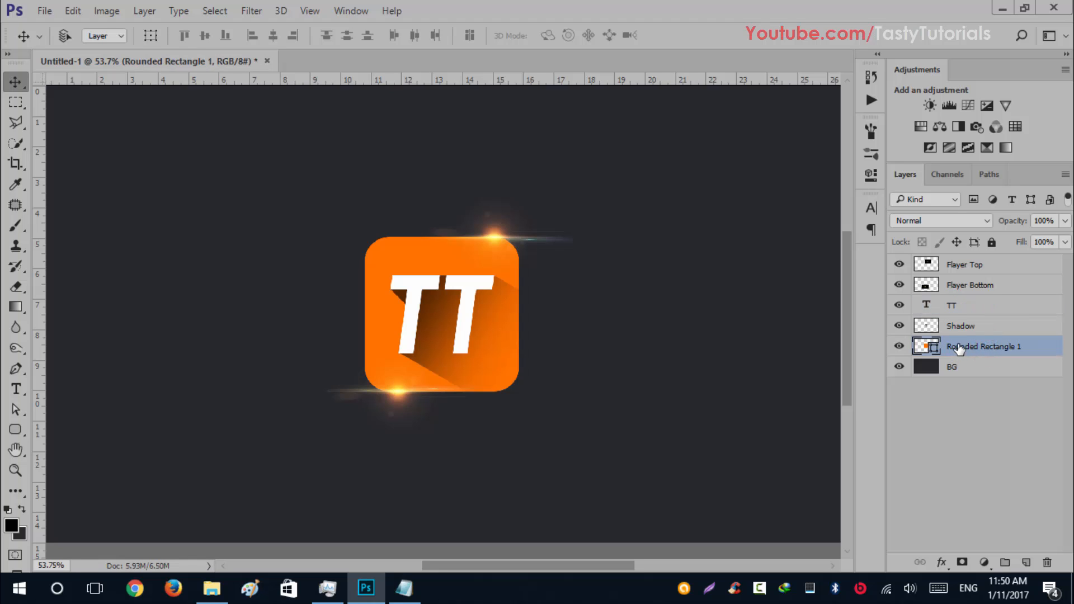
left_click(971, 304, "shift")
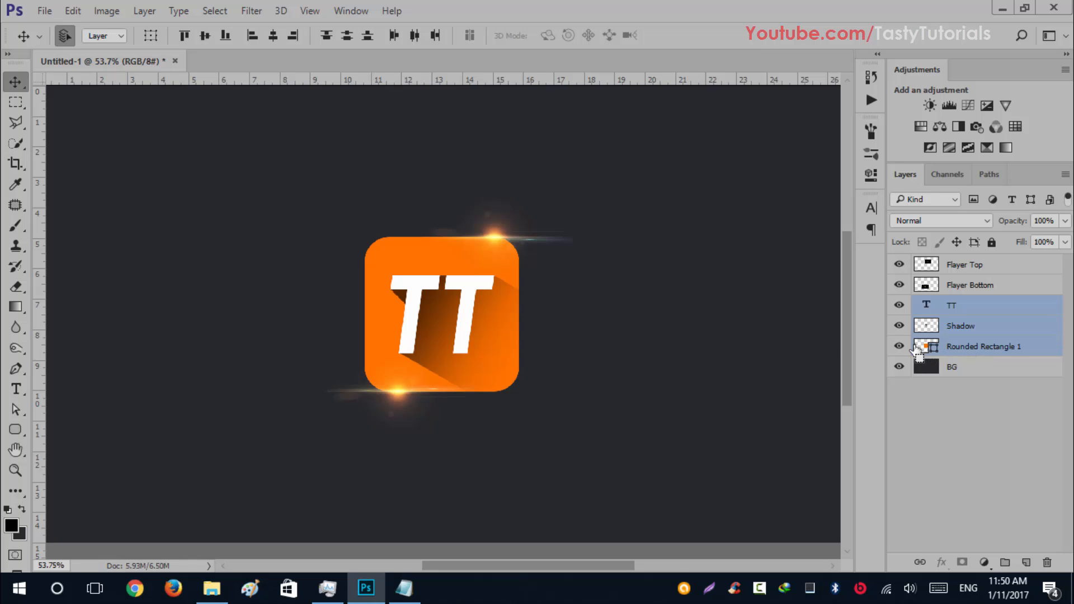
key("ctrl+j")
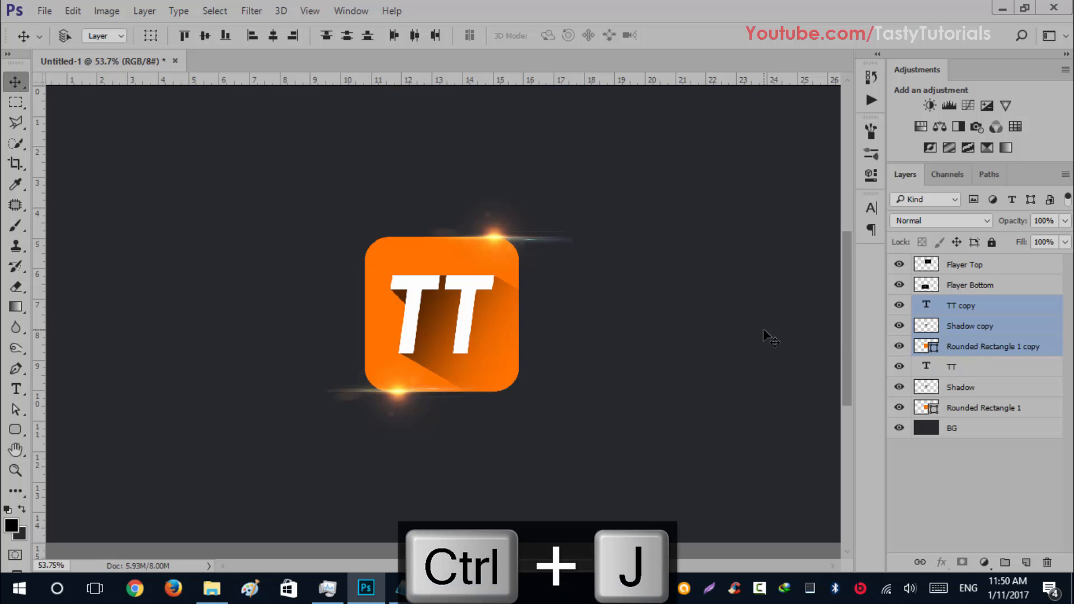
left_click_drag(979, 308, 961, 412)
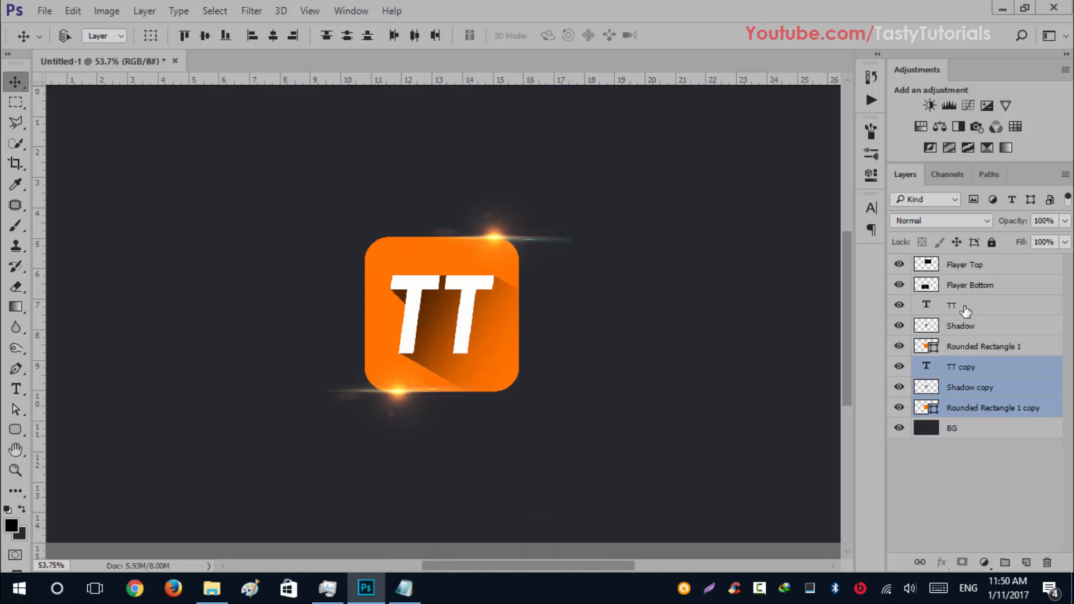
Step: Flip the copied logo layers vertically, move them straight down below the original square to Y 939 px and apply the transform
key("ctrl+t")
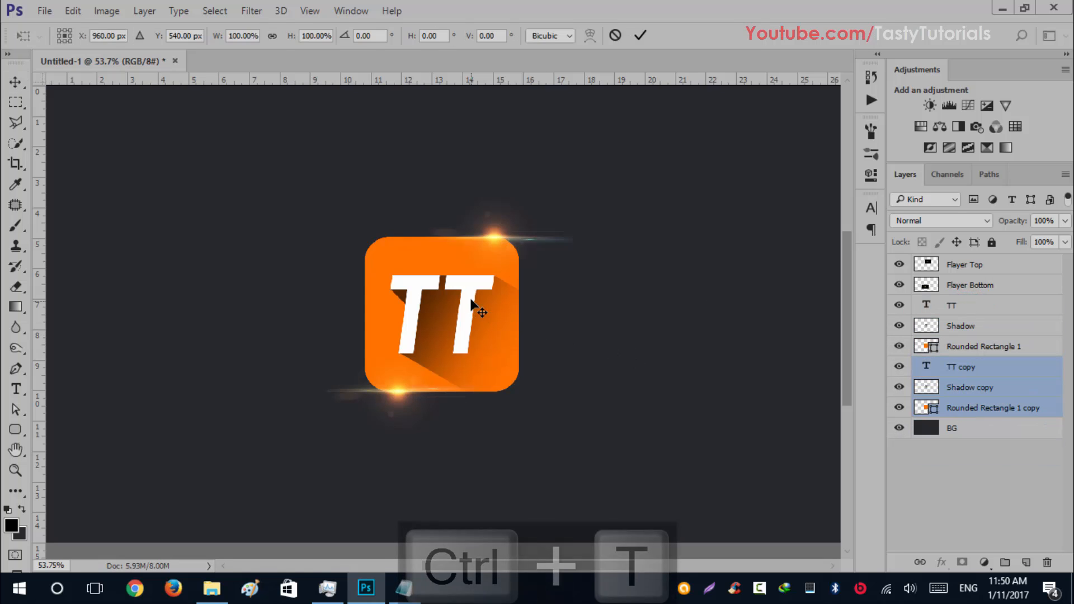
right_click(467, 288)
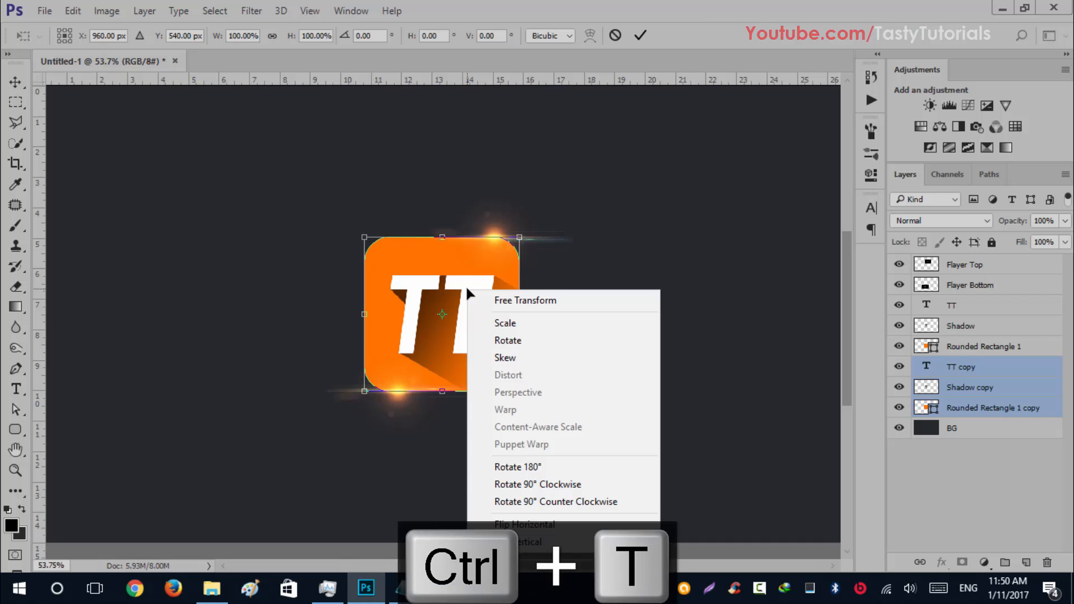
left_click(537, 542)
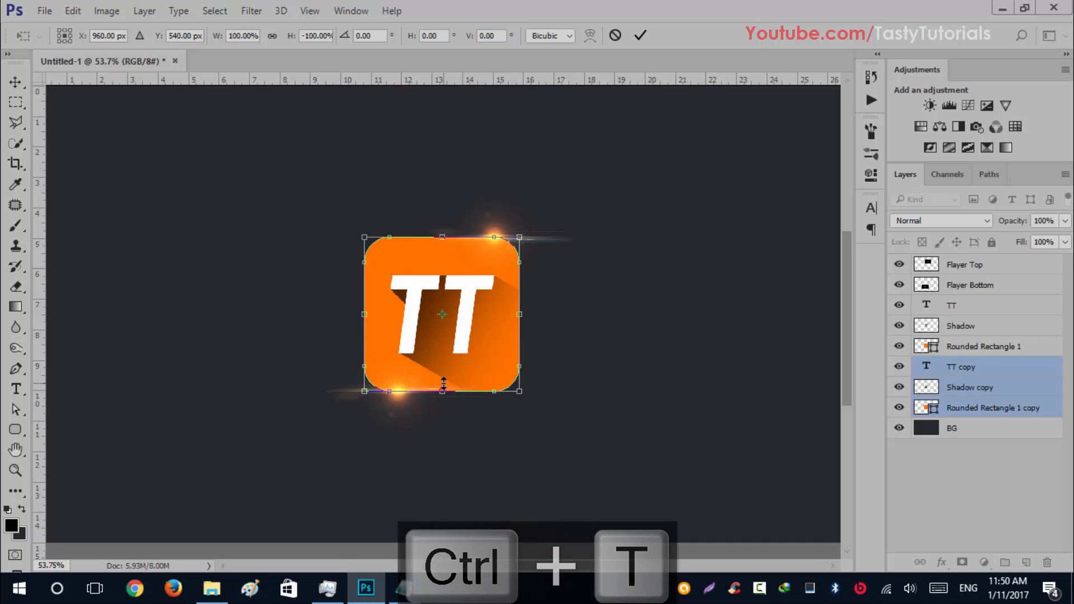
scroll(471, 326, "down", 3)
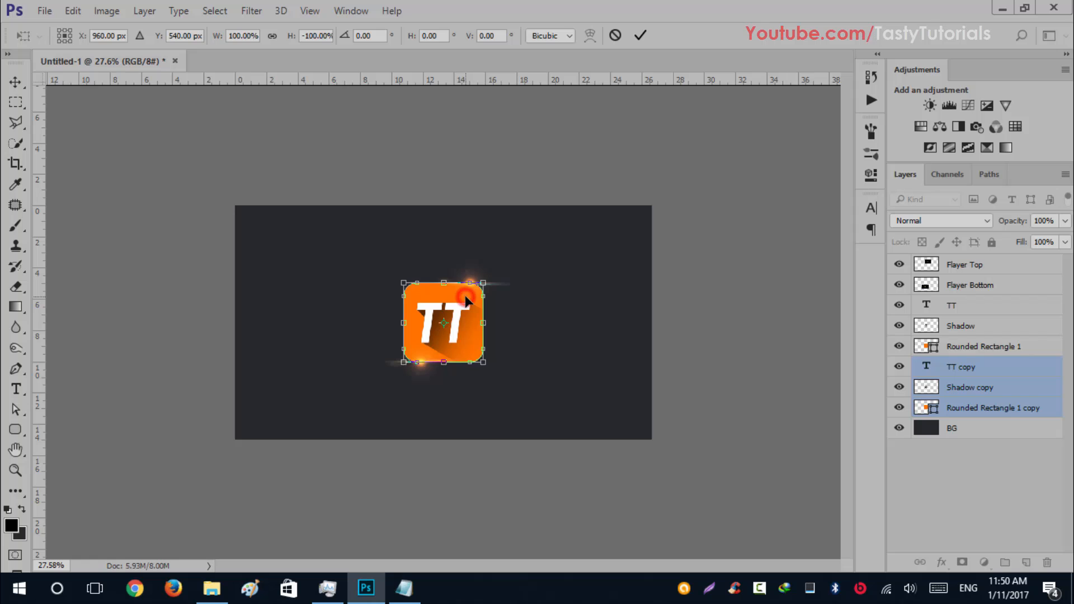
left_click_drag(465, 297, 459, 387)
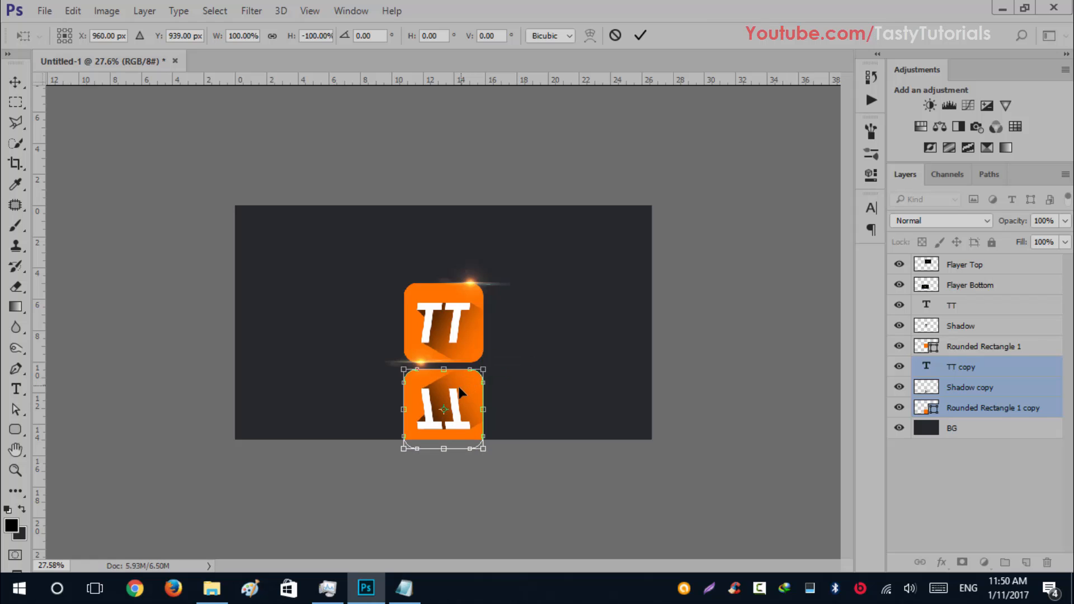
key("ctrl+plus")
key("ctrl+plus")
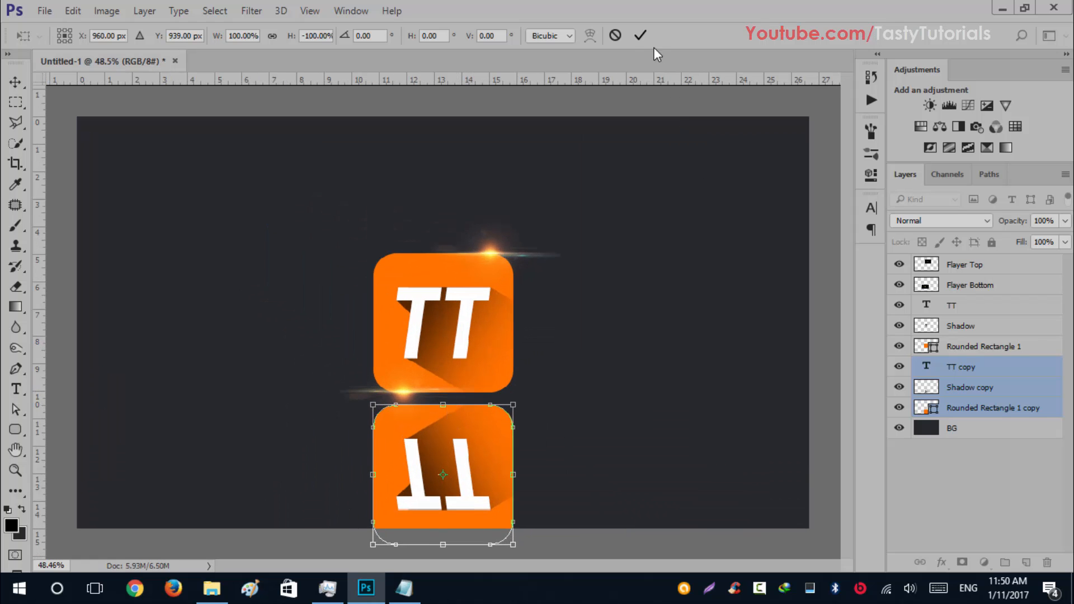
left_click(640, 35)
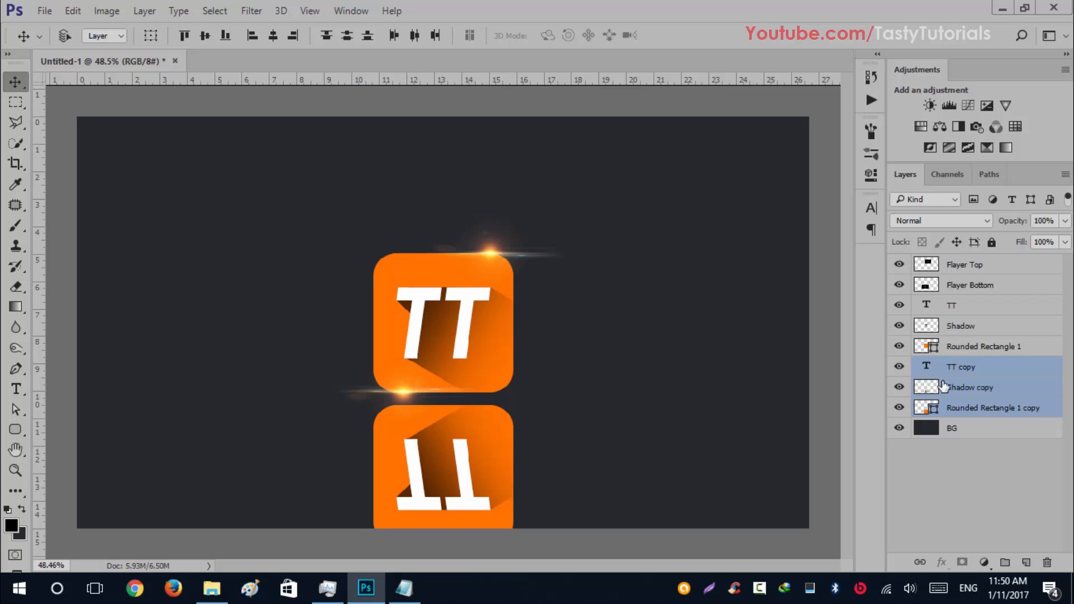
Step: Select every layer except BG and move them up together until the whole flipped copy fits inside the canvas
left_click(974, 307)
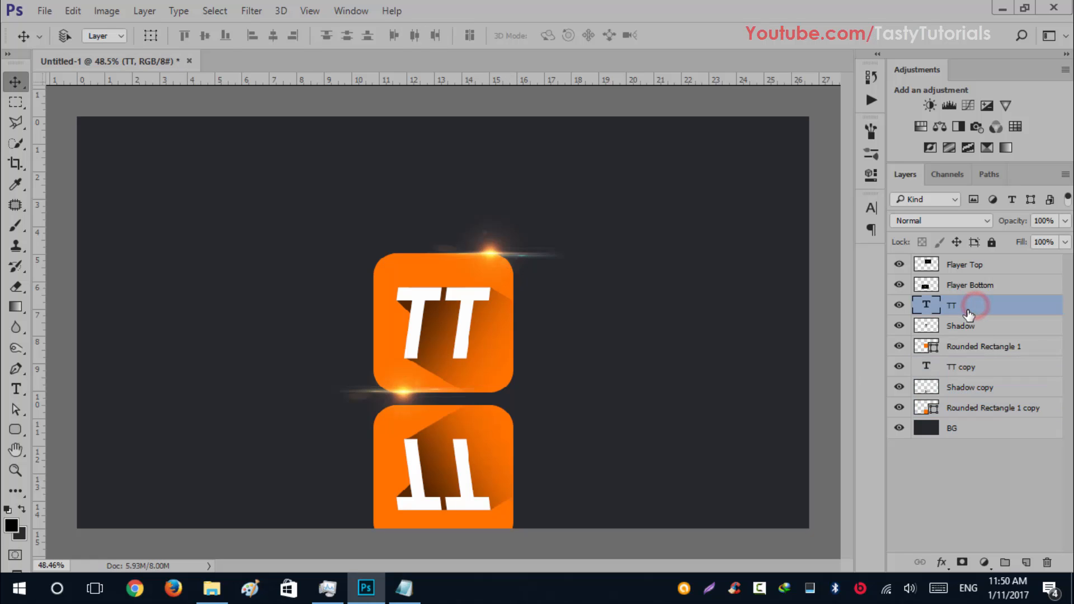
left_click(976, 270)
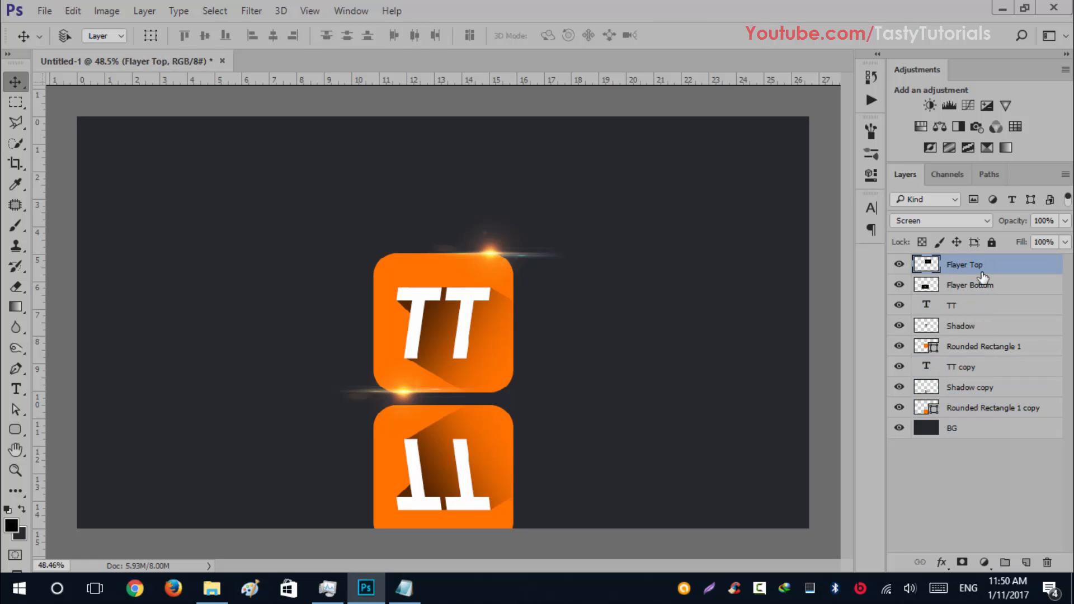
left_click(977, 409, "shift")
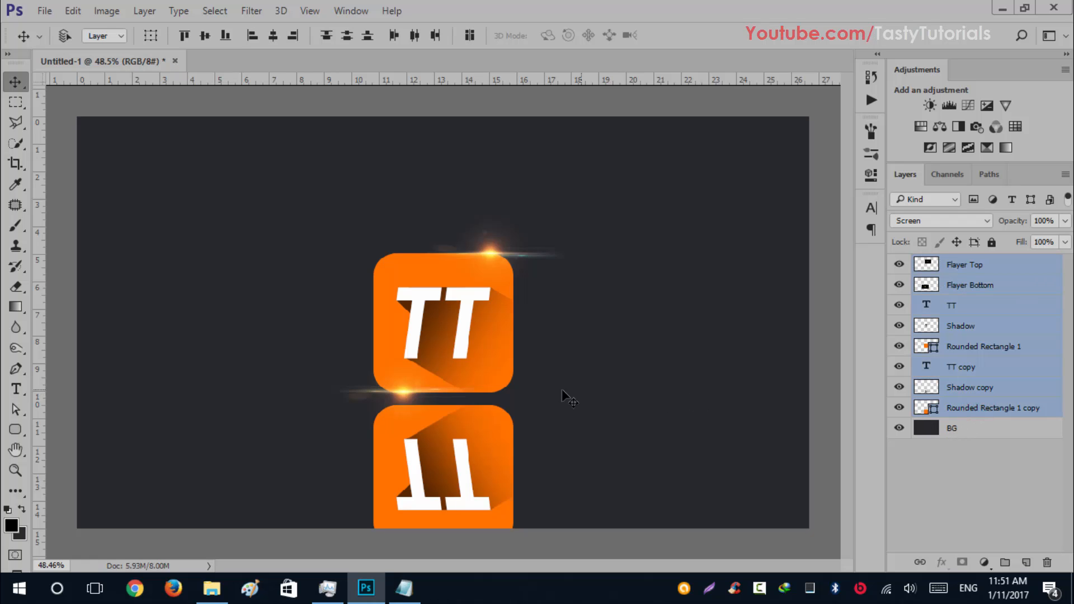
left_click_drag(513, 435, 518, 410)
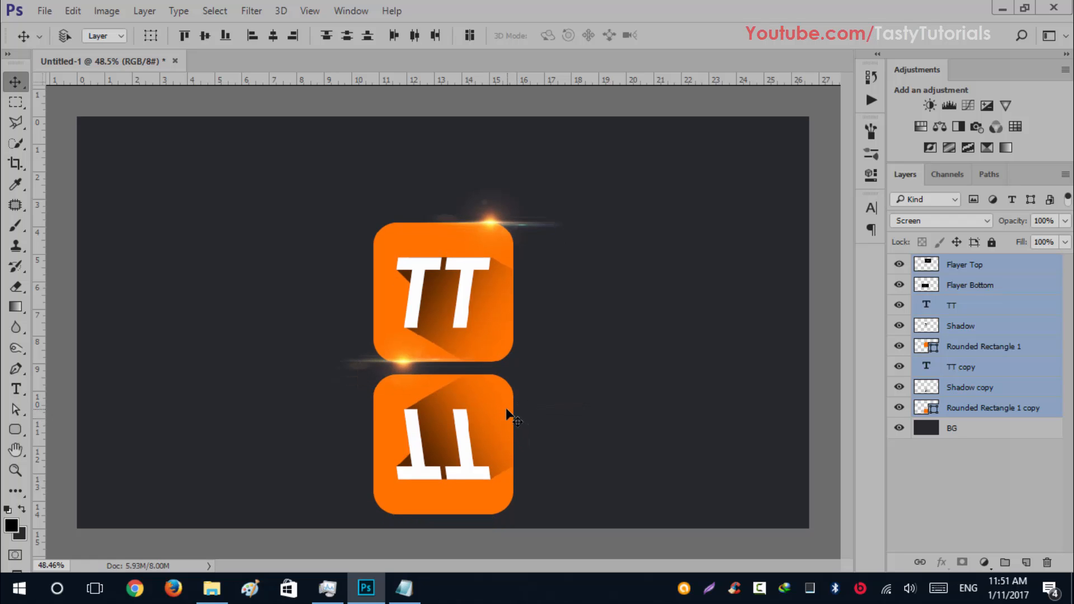
Step: Check what each original logo layer contributes by toggling its visibility, from Flayer Top through Rounded Rectangle 1
left_click(965, 265)
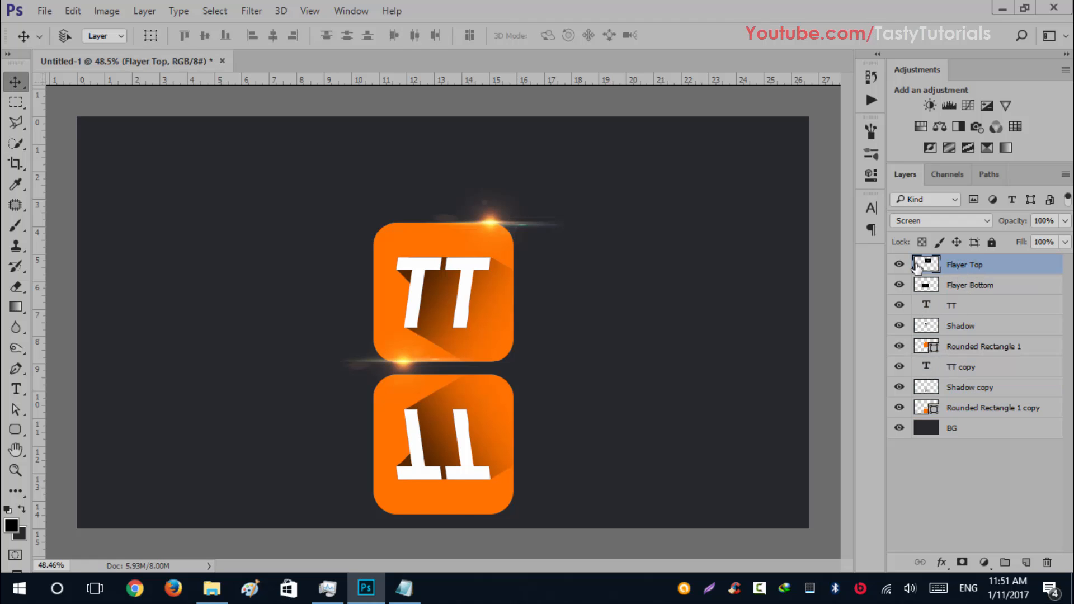
left_click(898, 264)
left_click(899, 264)
left_click(899, 285)
left_click(898, 285)
left_click(898, 305)
left_click(898, 304)
left_click(899, 325)
left_click(899, 325)
left_click(899, 346)
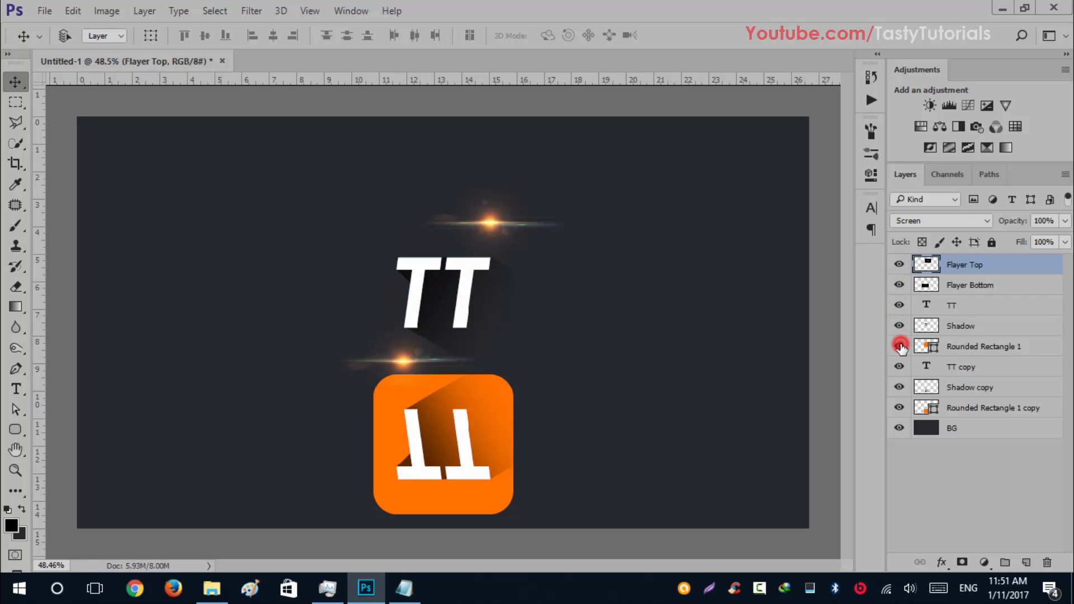
left_click(899, 346)
Step: Group the layers from Flayer Top through Rounded Rectangle 1 and name the group Basic
left_click(1012, 346)
left_click(984, 270, "shift")
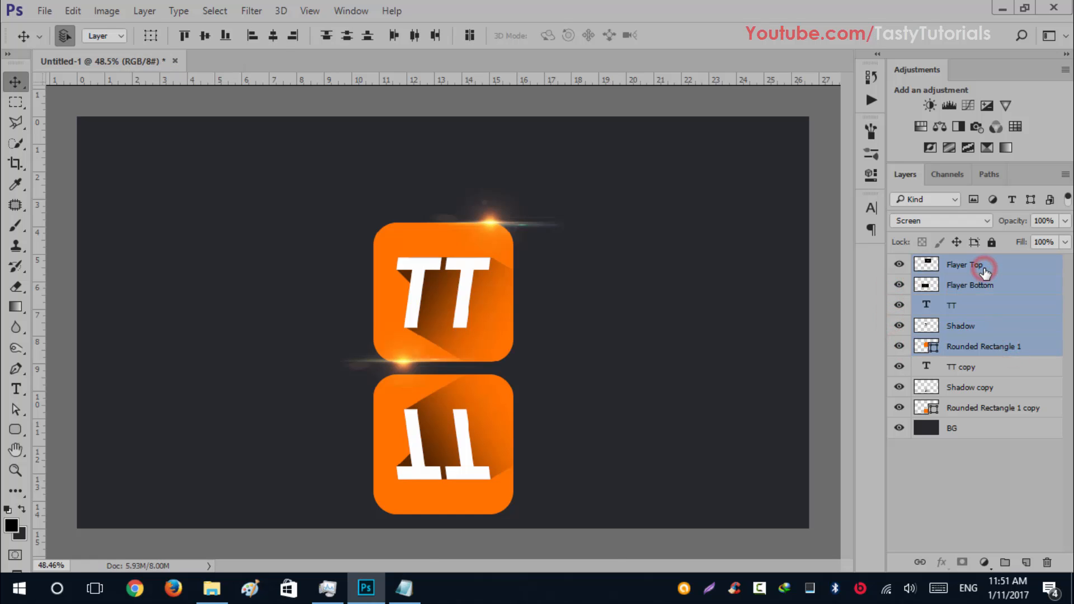
key("ctrl+g")
double_click(958, 264)
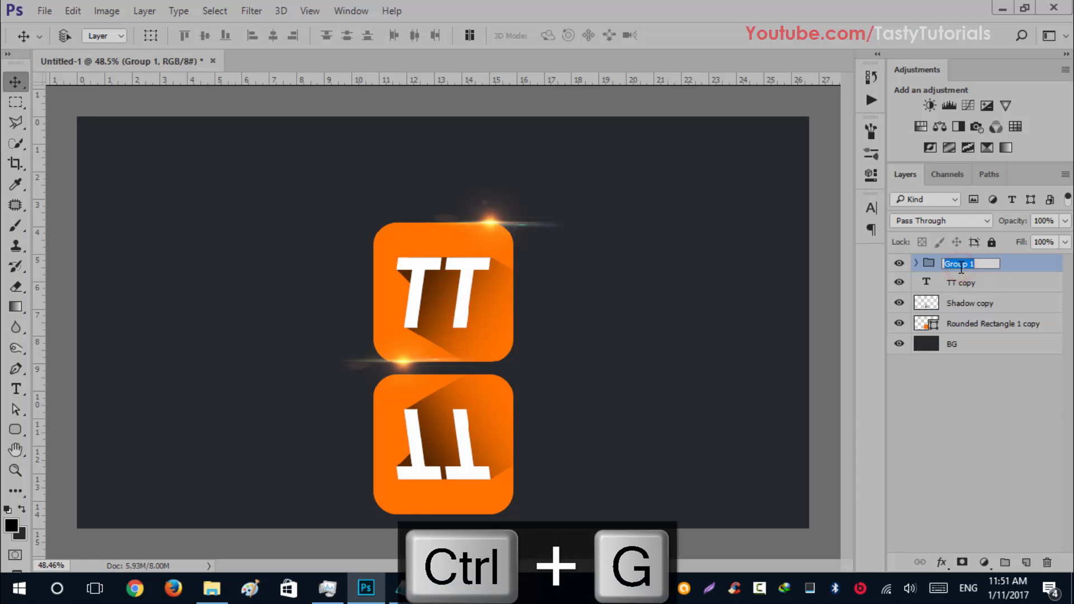
type("Basic")
key("Return")
Step: Group the TT, Shadow and Rounded Rectangle 1 copies and name the group Shadow
left_click(966, 282)
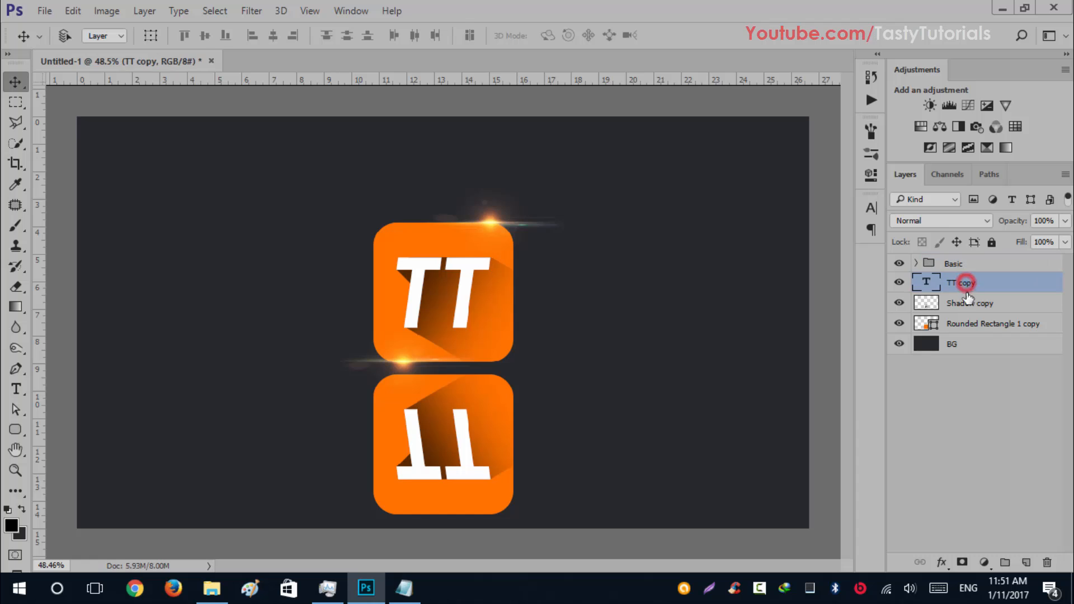
left_click(974, 324, "shift")
key("ctrl+g")
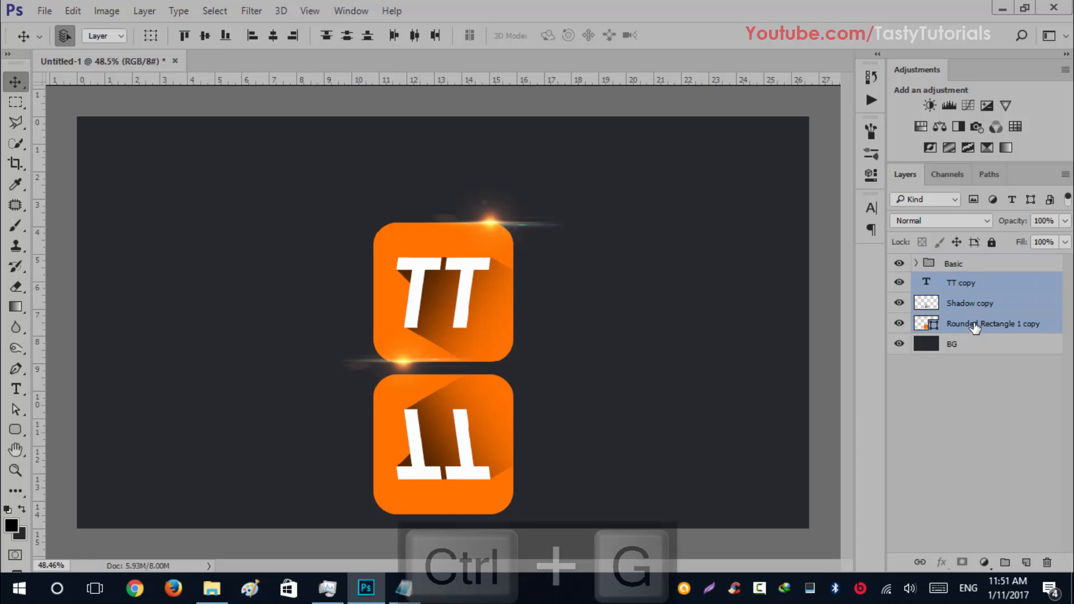
double_click(956, 281)
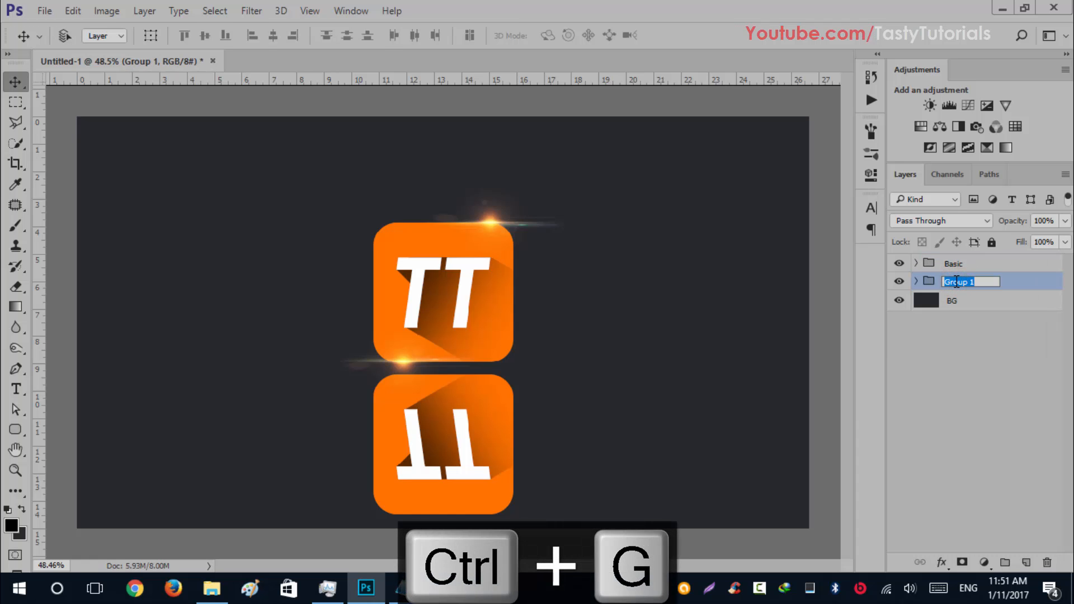
type("Shadow")
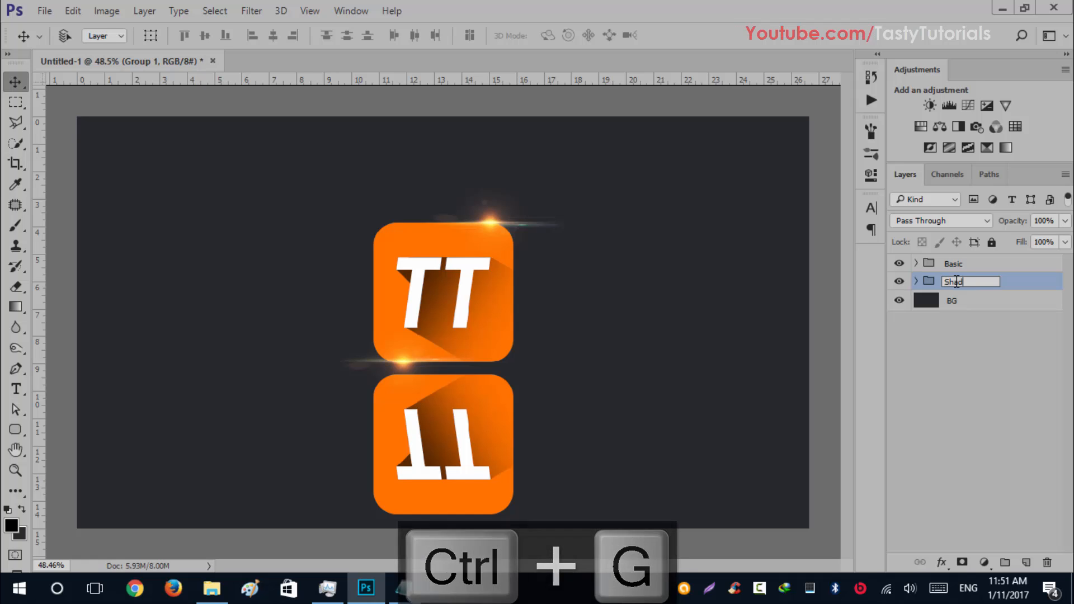
key("Return")
Step: Toggle the Shadow group's visibility to check its content and leave the group hidden
left_click(897, 282)
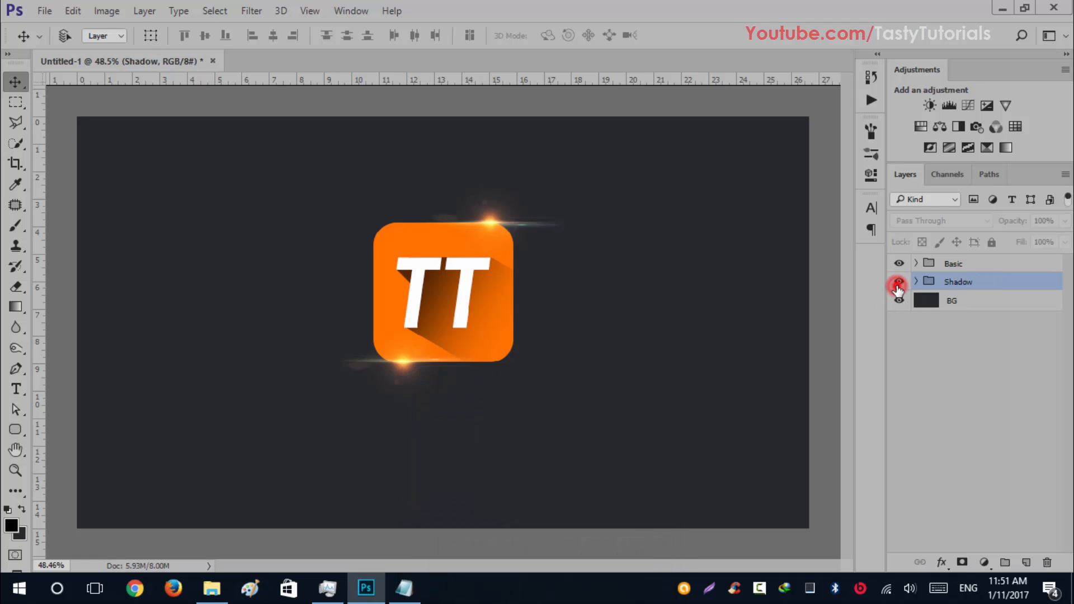
left_click(897, 282)
left_click(898, 283)
Step: Select two tall rectangular strips crossing the logo, one over its left part and one over its right edge
scroll(435, 325, "up", 1)
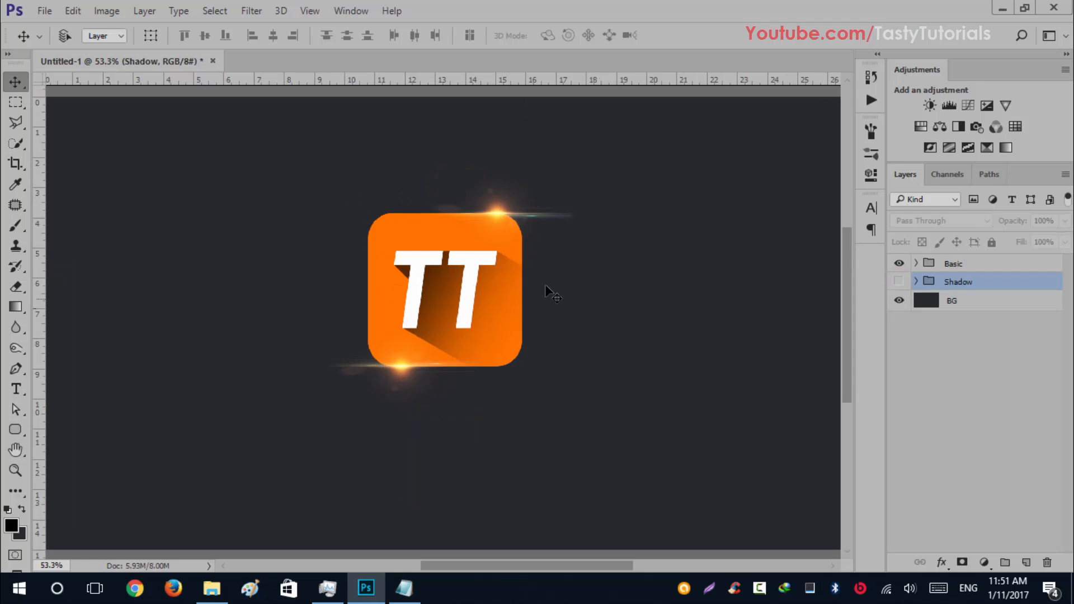
left_click(15, 102)
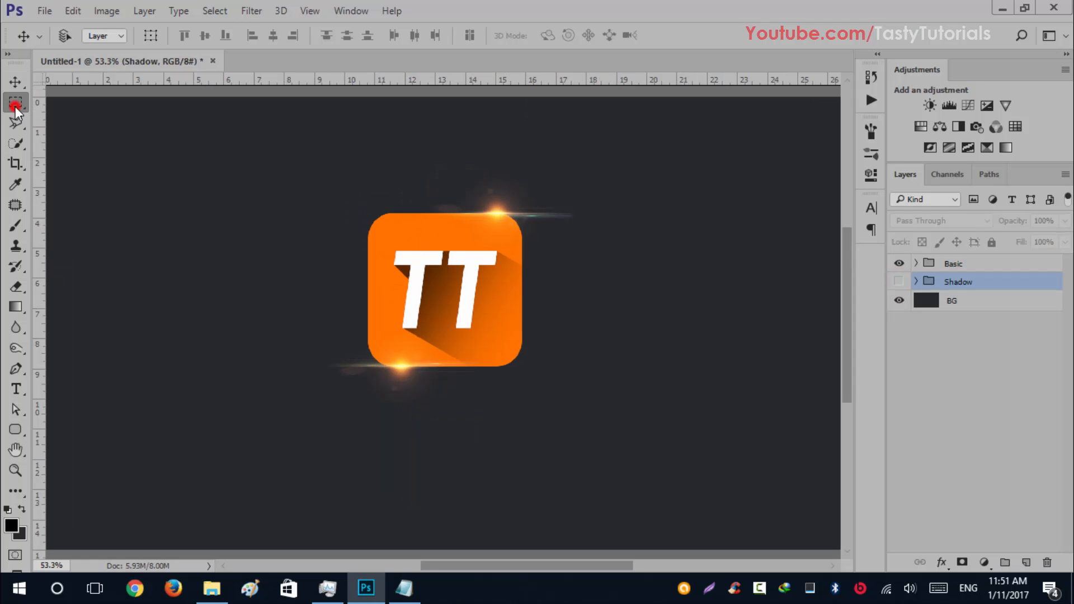
left_click(15, 100)
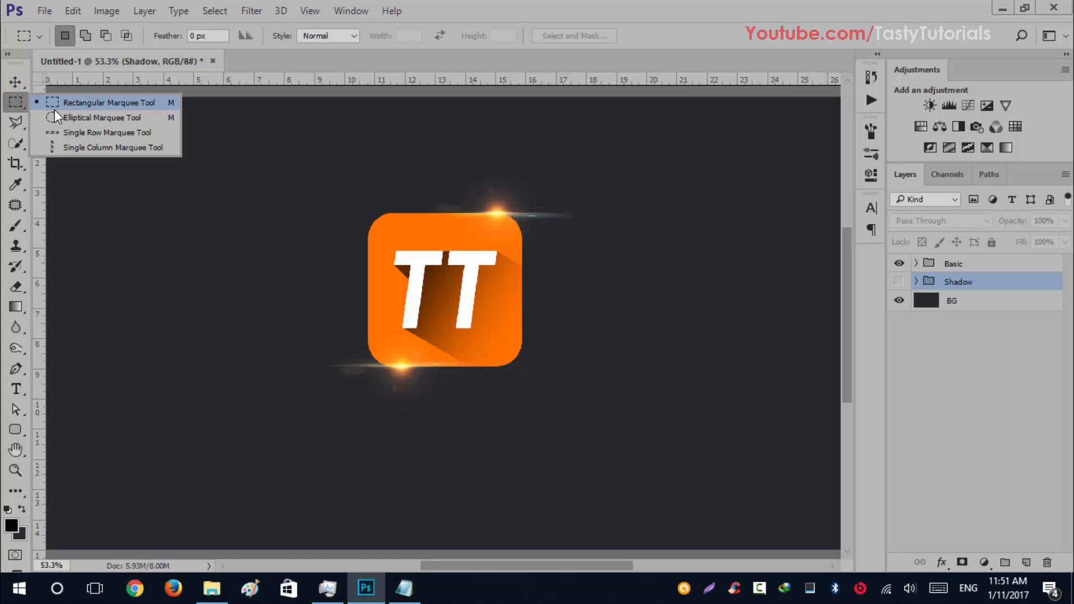
left_click(69, 105)
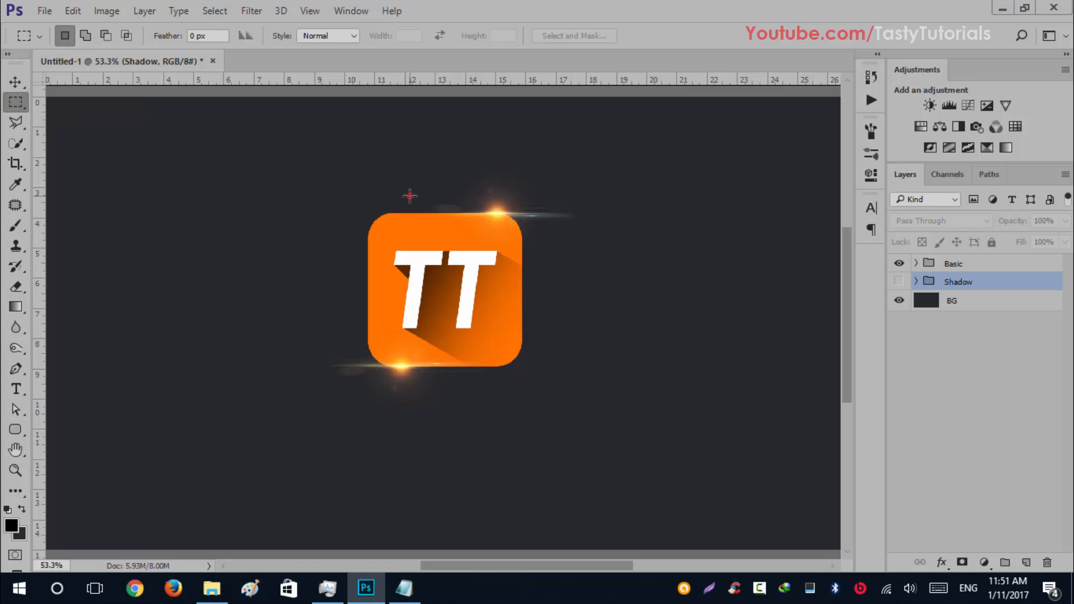
left_click_drag(410, 196, 423, 398)
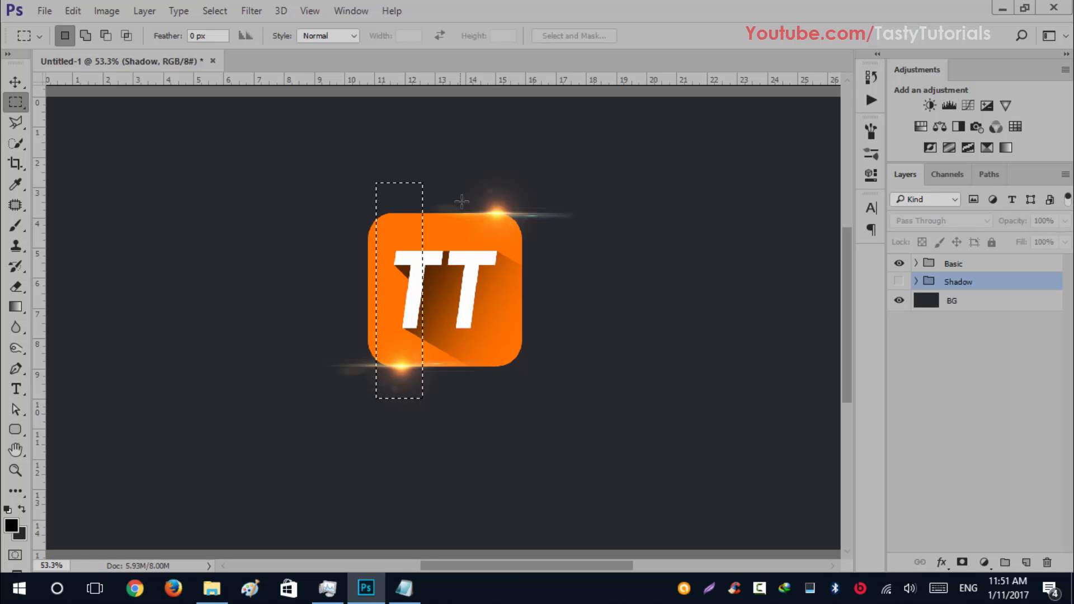
left_click_drag(487, 171, 533, 409)
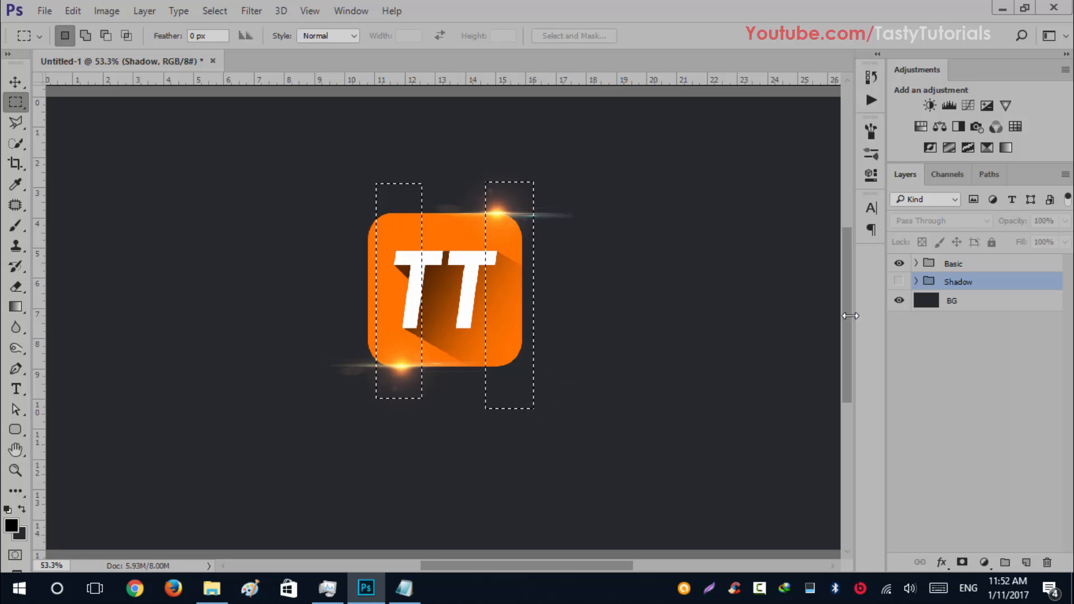
Step: Add a new layer above the Basic group, fill the two selected strips with white (#ffffff) and deselect
left_click(952, 354)
left_click(1026, 562)
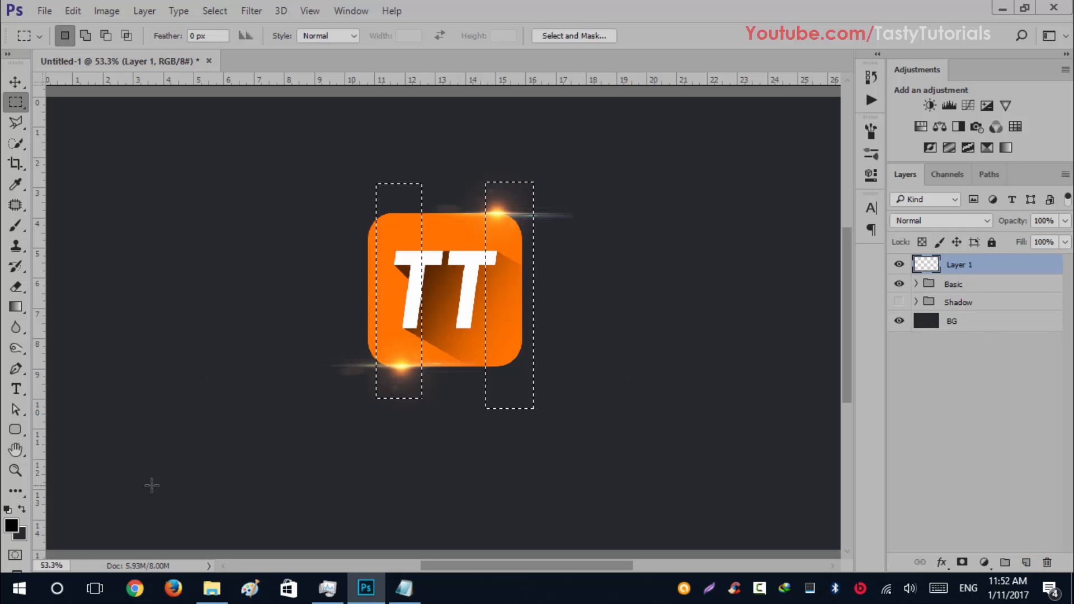
left_click(11, 525)
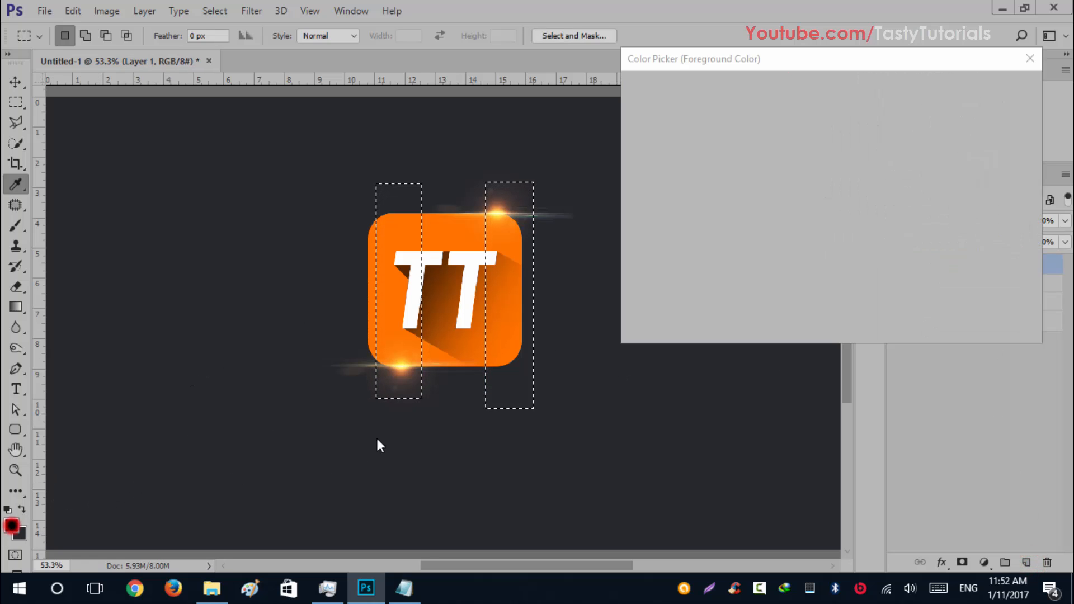
left_click_drag(664, 117, 630, 96)
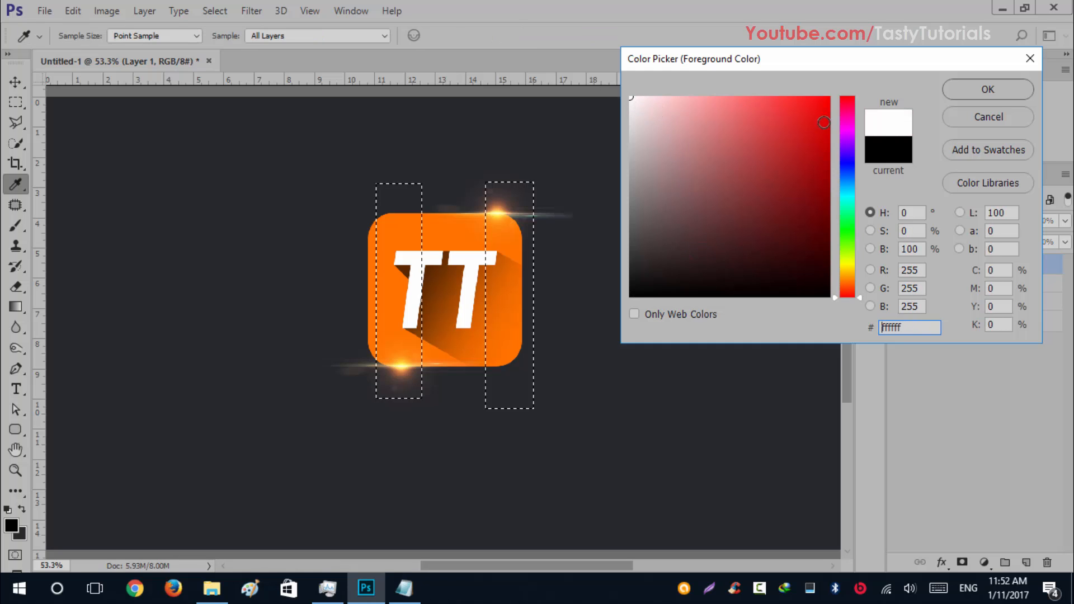
left_click(958, 87)
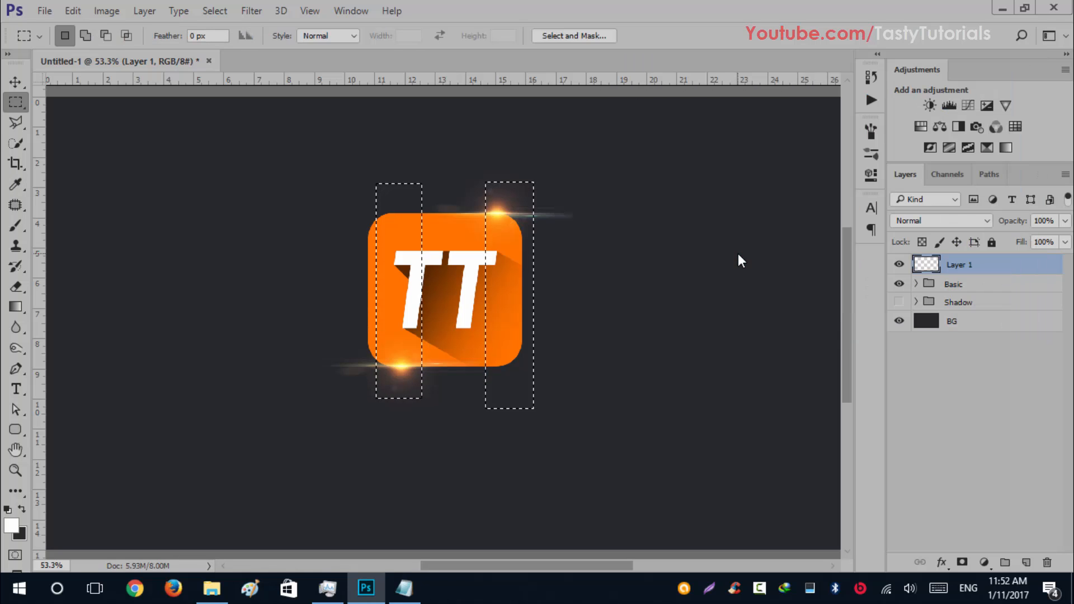
key("alt+BackSpace")
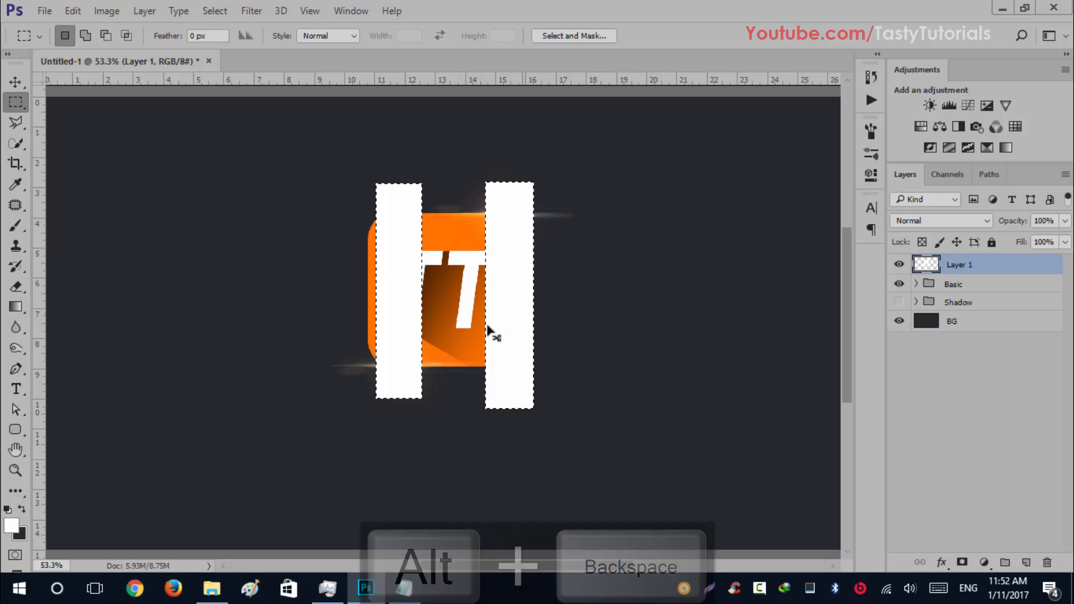
key("ctrl+d")
scroll(478, 337, "up", 1)
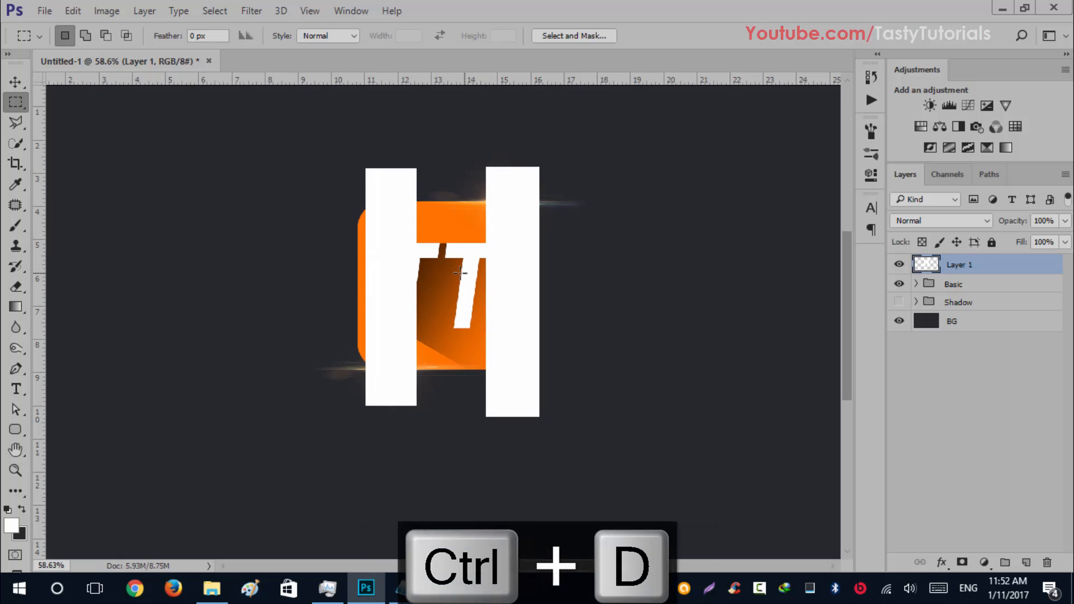
Step: Move the white strips sideways so the first crosses the middle of the orange square and the second lies outside it
key("v")
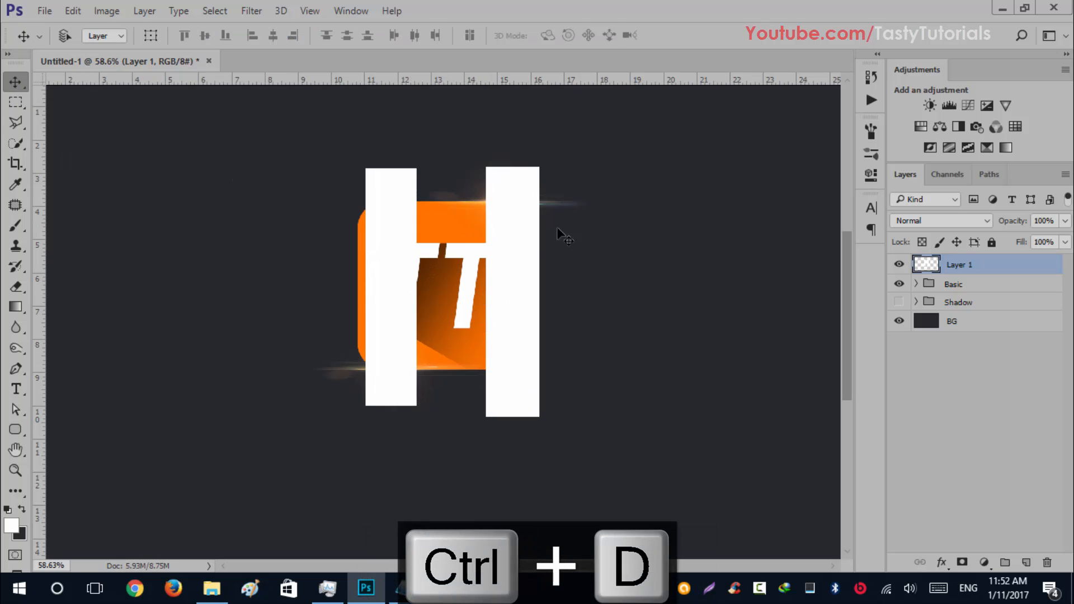
left_click(509, 285)
left_click_drag(508, 285, 498, 285)
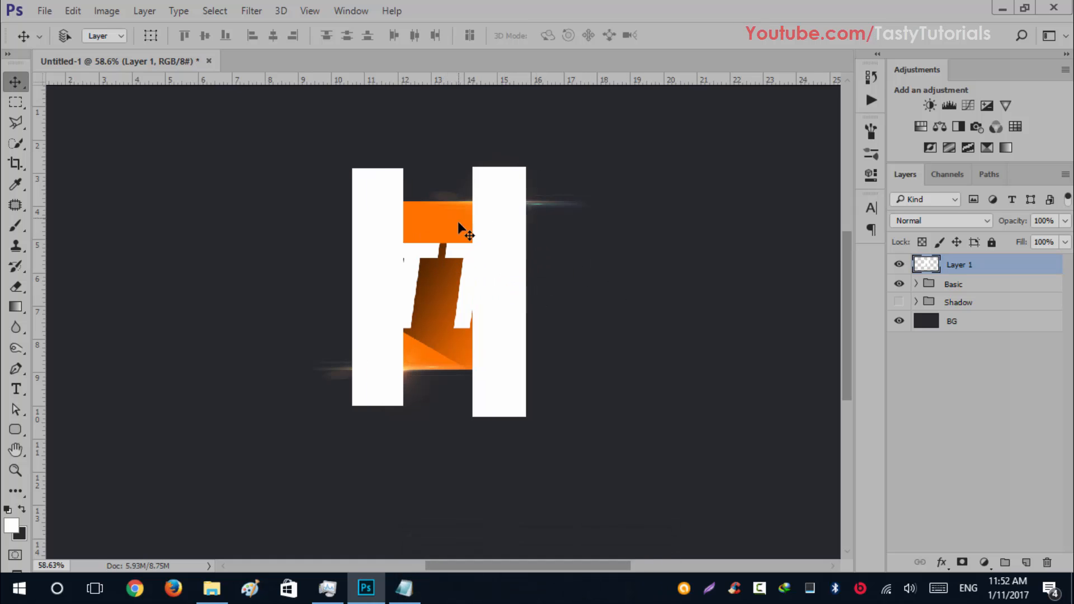
left_click_drag(513, 245, 563, 245)
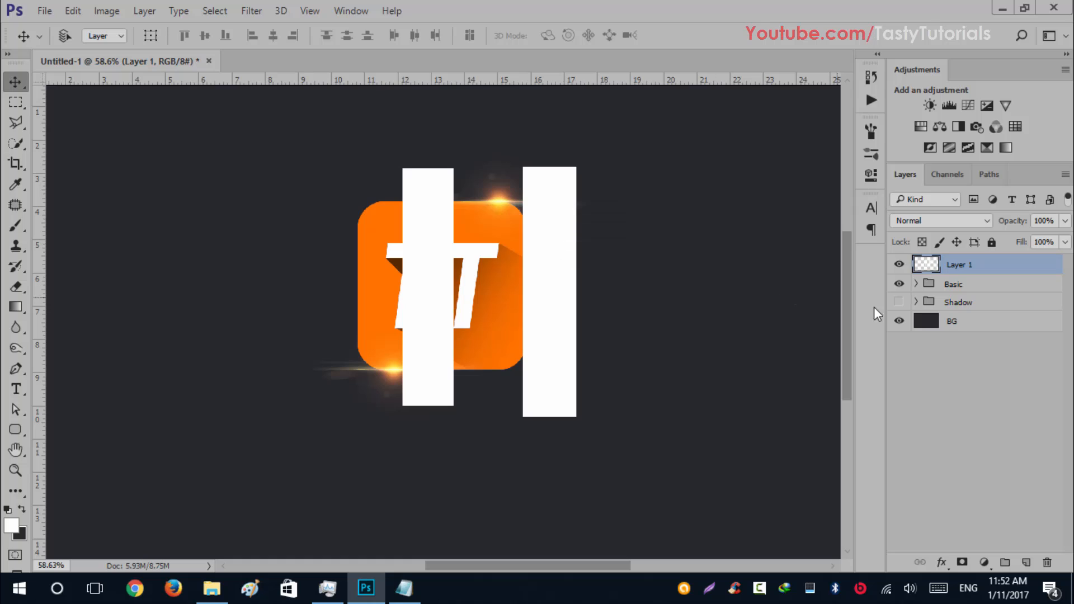
left_click(916, 284)
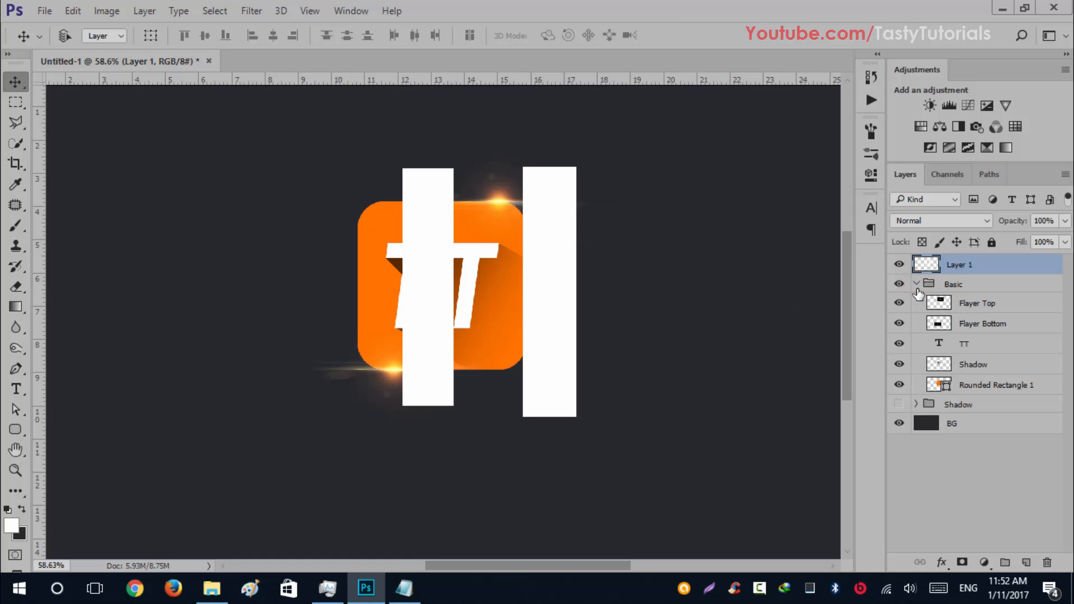
key("ctrl")
left_click_drag(567, 307, 580, 307)
Step: Cut the part of the white strip inside the Rounded Rectangle 1 outline onto its own layer
key("ctrl")
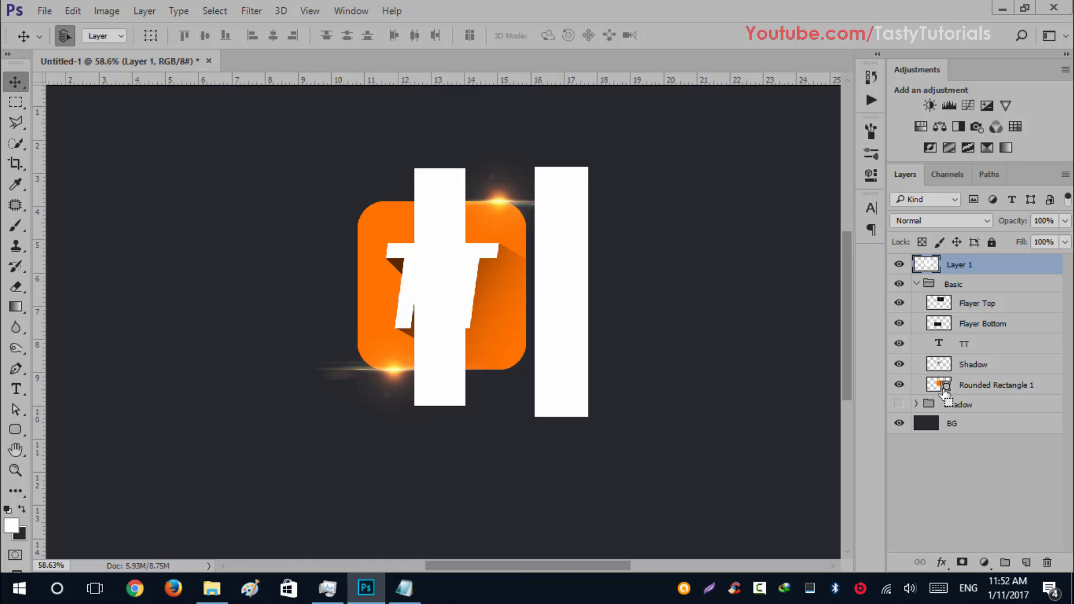
left_click(943, 388, "ctrl")
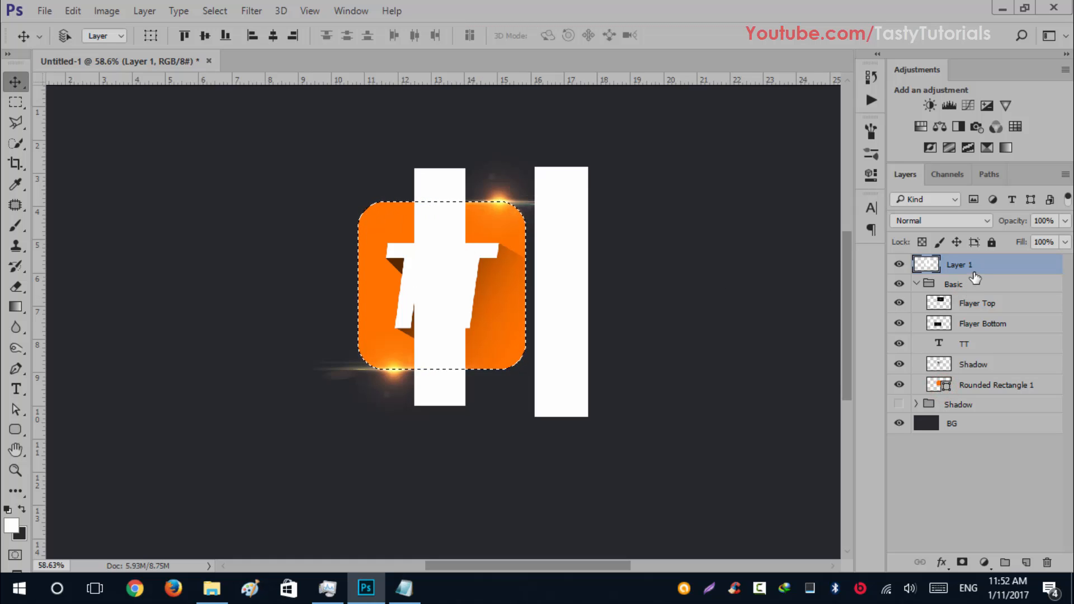
key("ctrl")
key("ctrl+shift+j")
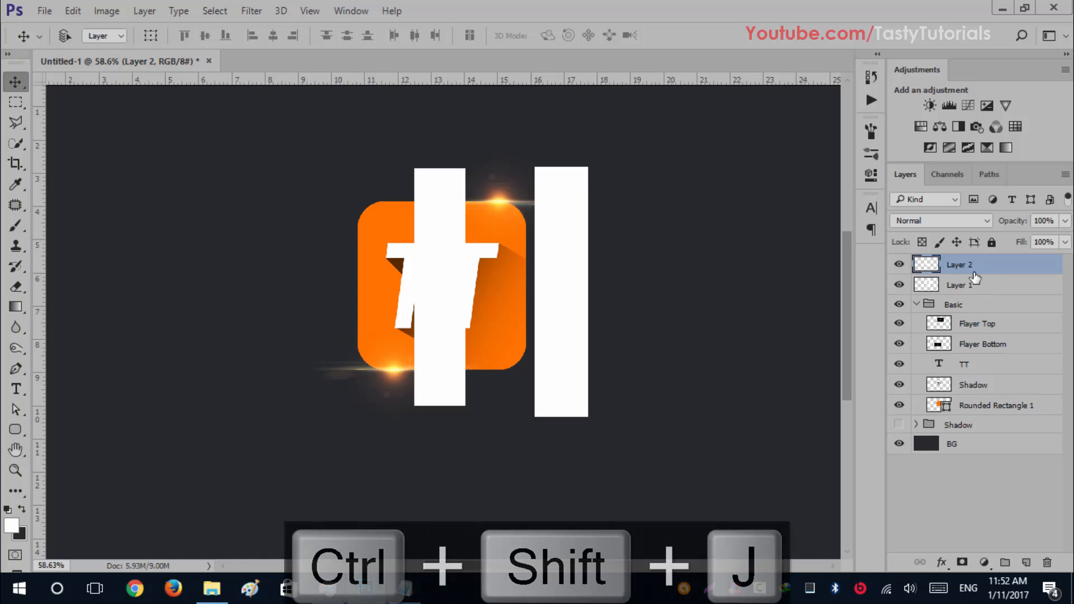
Step: Toggle the visibility of Layer 1 and Layer 2 to check what each contains, leaving Layer 1 hidden
left_click(899, 286)
left_click(898, 286)
left_click(898, 286)
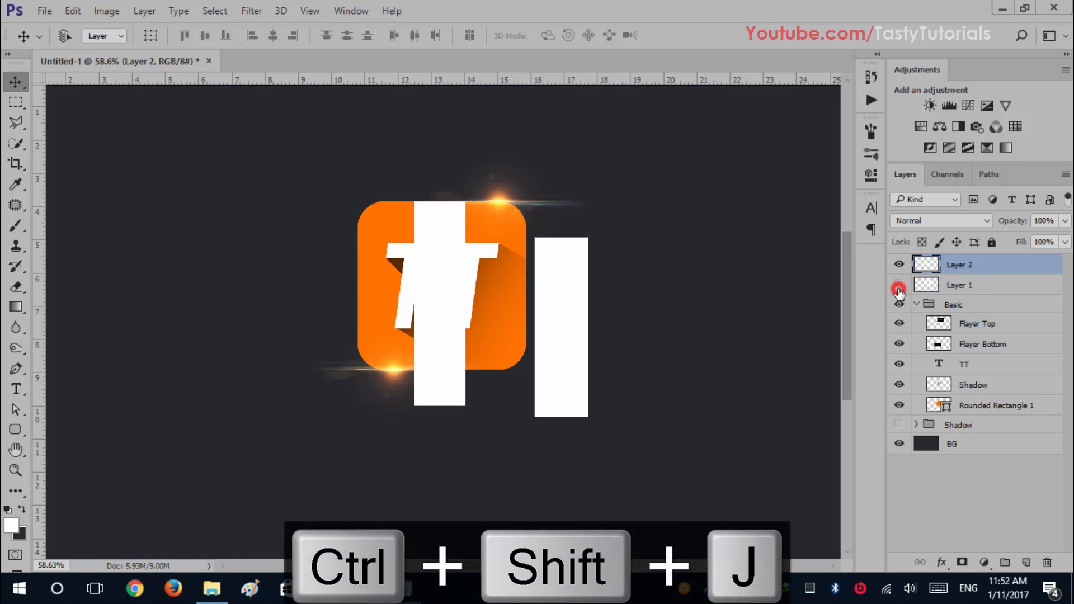
left_click(898, 286)
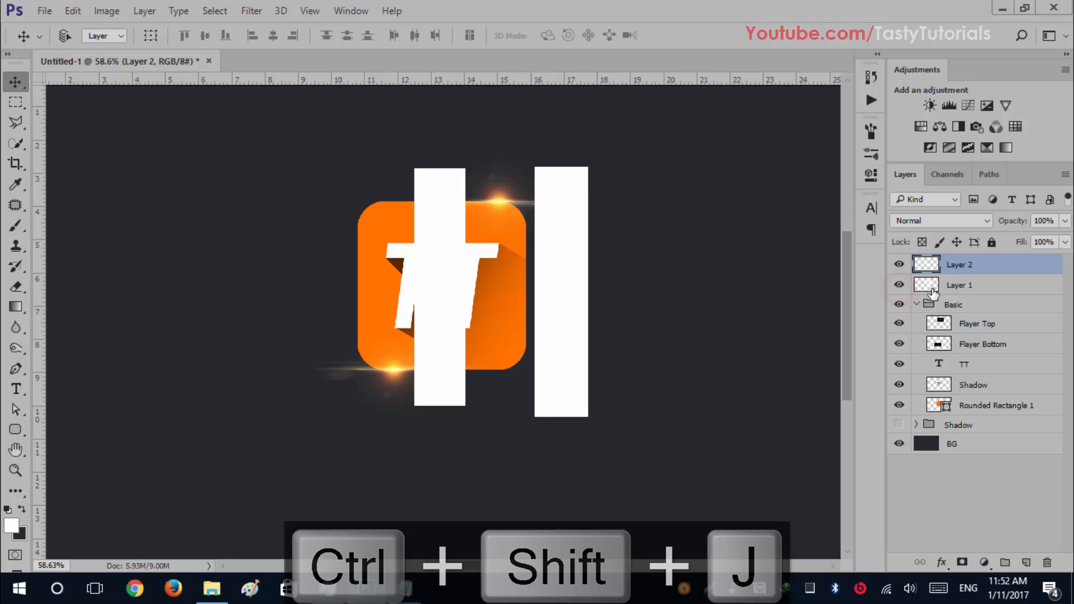
left_click(898, 287)
left_click(898, 265)
left_click(899, 265)
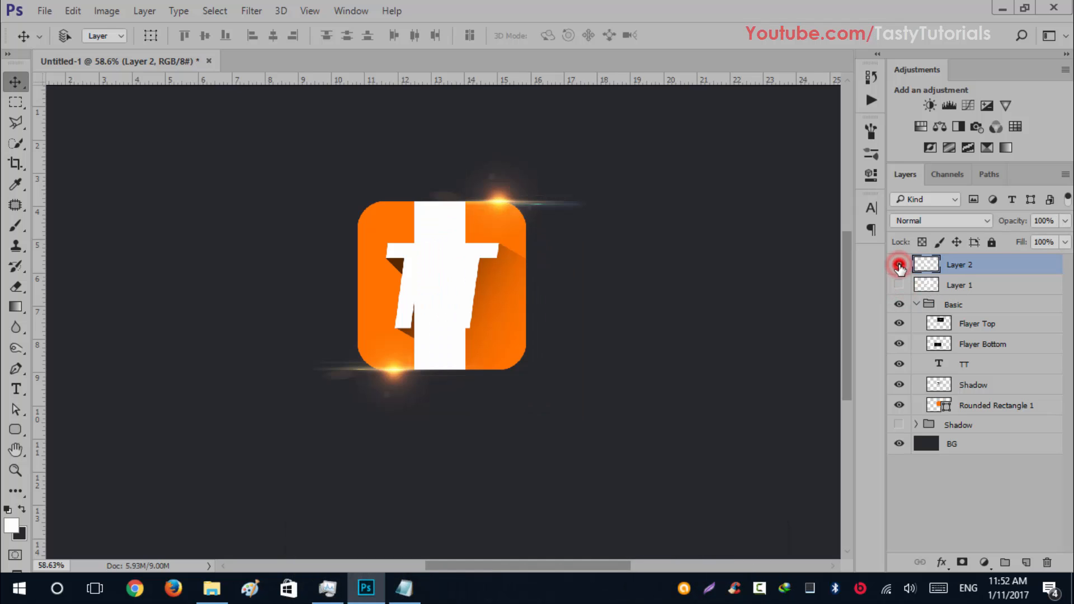
Step: Rename the cut strip's layer 1t and hide it, with Layer 1 visible and selected
double_click(957, 265)
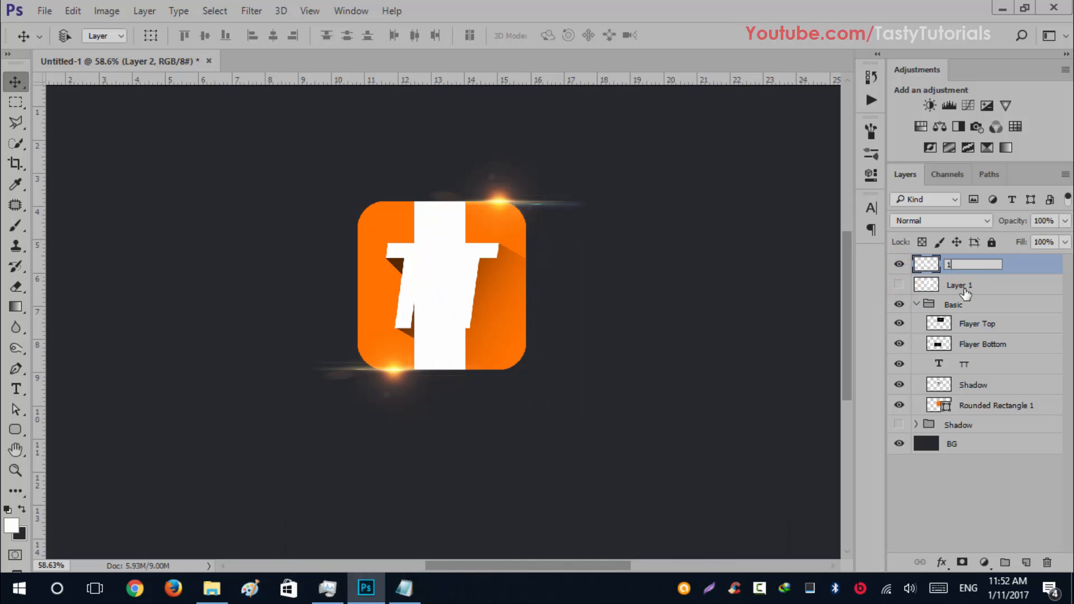
type("1t")
key("Return")
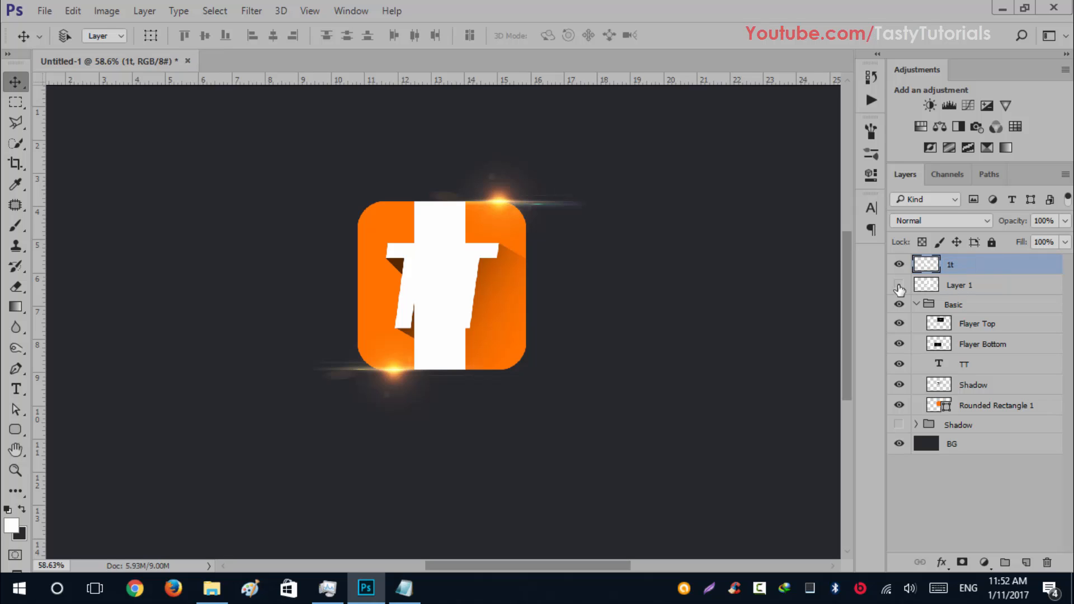
left_click(898, 286)
left_click(955, 285)
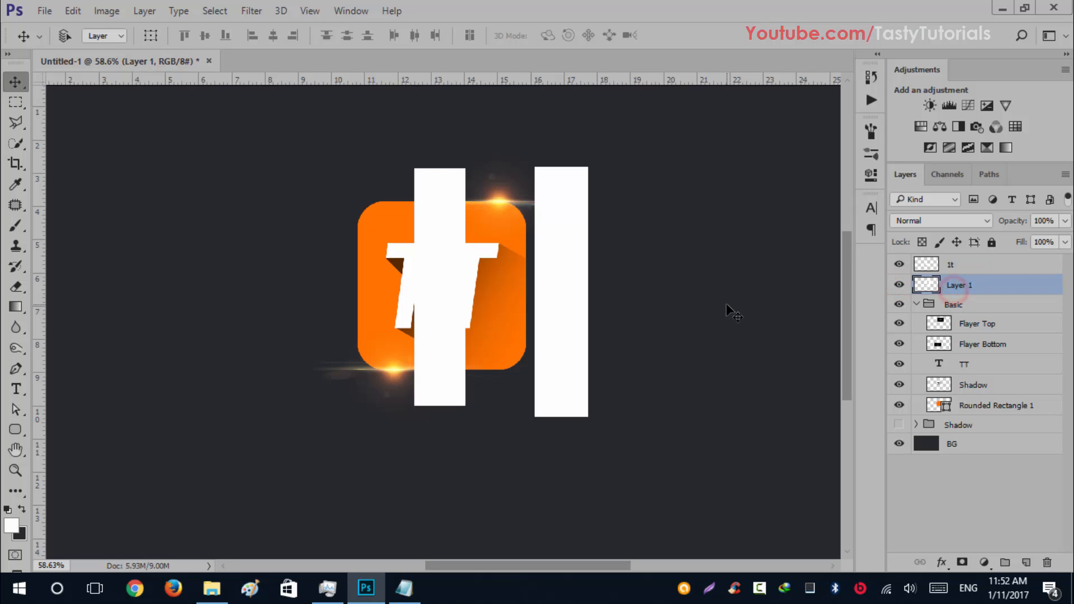
left_click(899, 265)
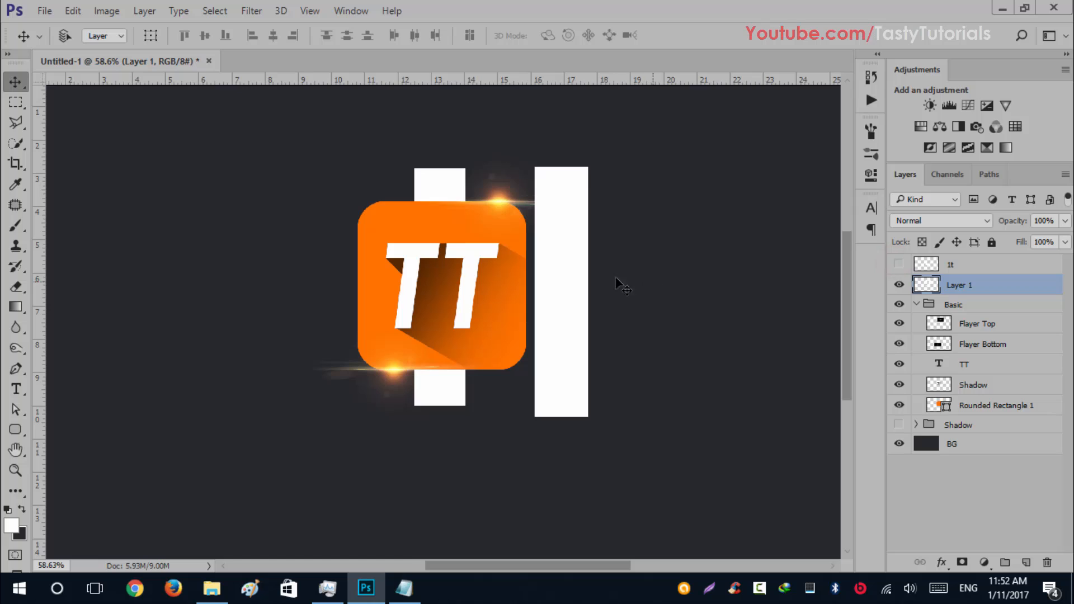
Step: Move Layer 1's second strip over the orange square and cut its part inside the Rounded Rectangle 1 outline onto a new layer
left_click_drag(591, 288, 460, 291)
key("ctrl+z")
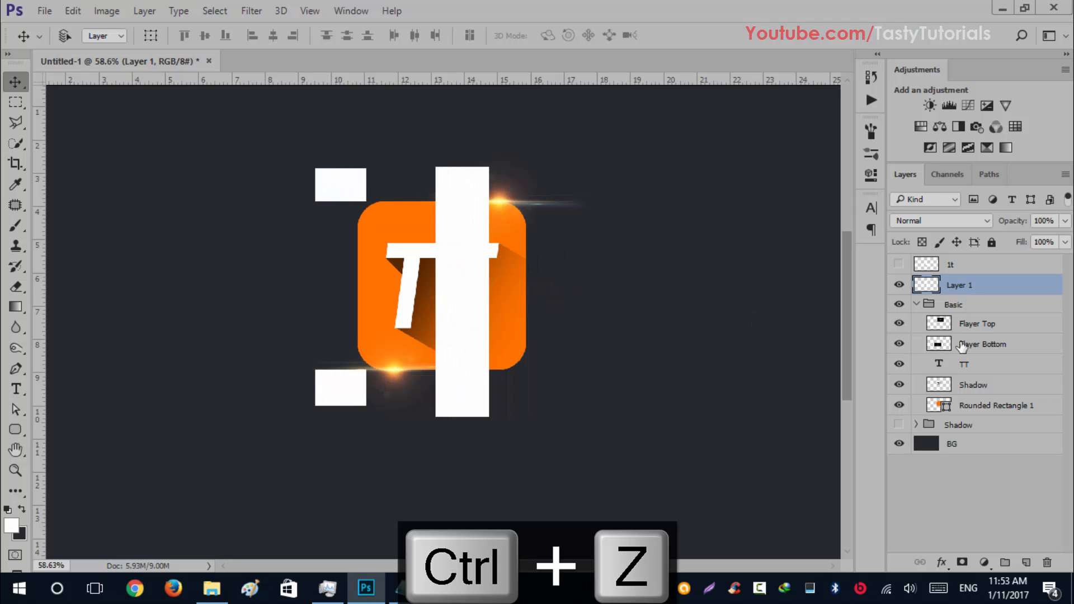
left_click(943, 407, "ctrl")
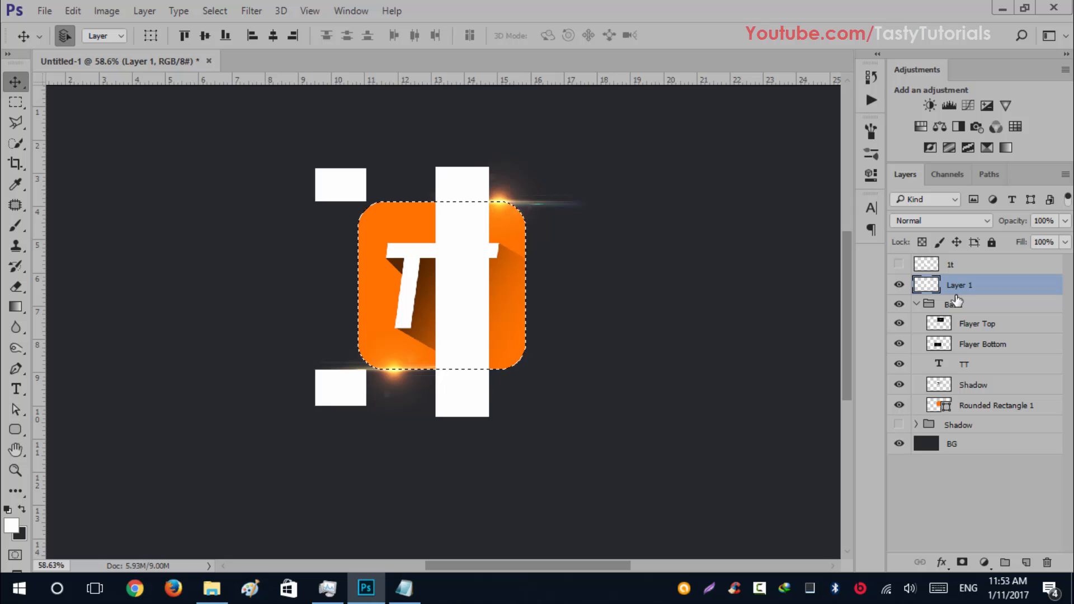
key("ctrl+shift+j")
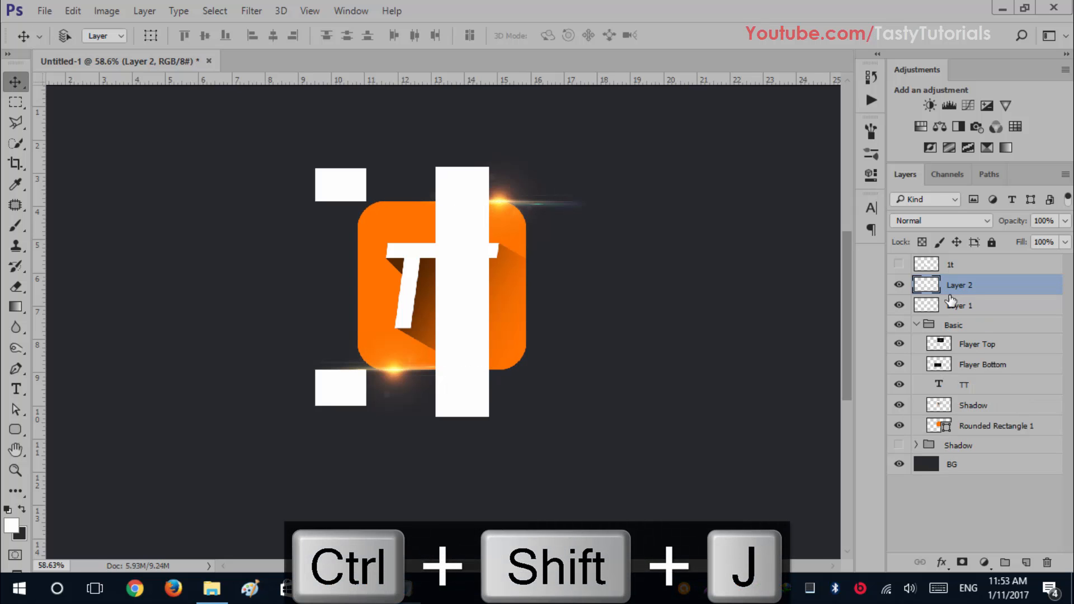
Step: Delete the leftover Layer 1 and show the 1t layer again
left_click(898, 307)
left_click(959, 308)
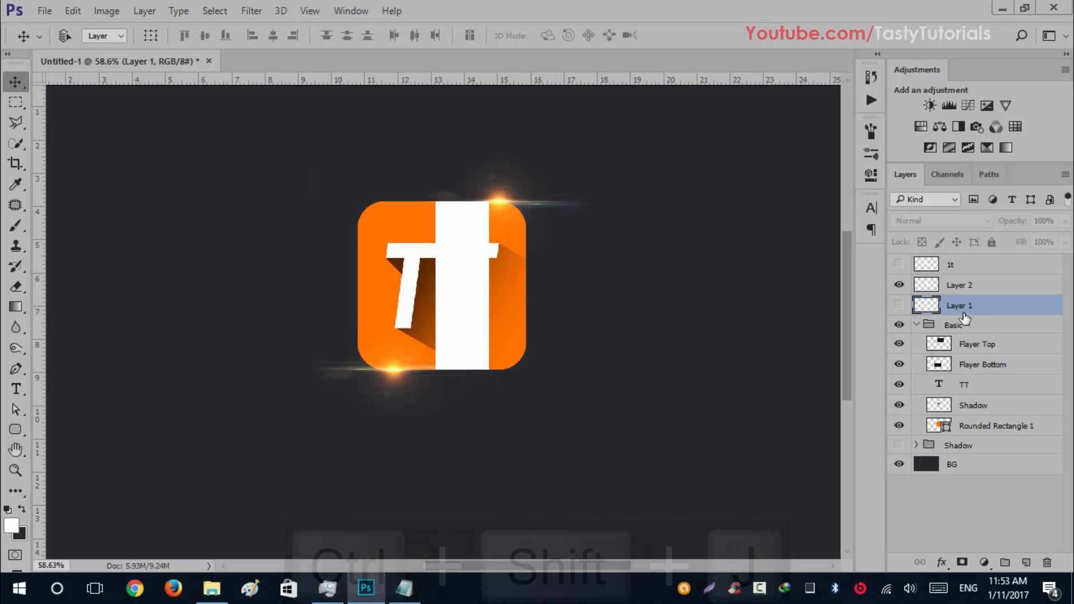
key("Delete")
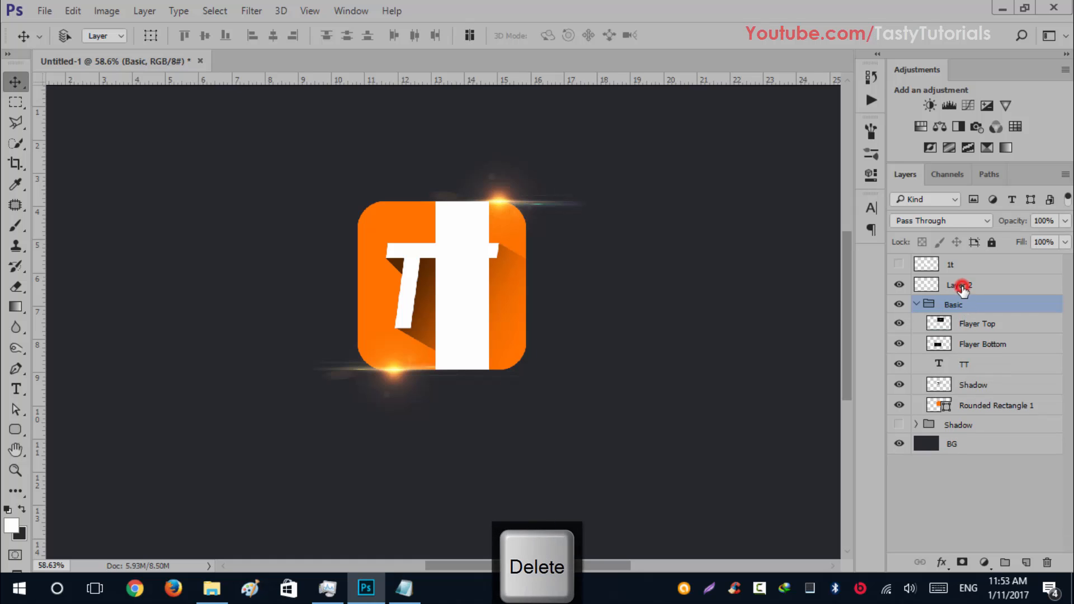
left_click(961, 287)
left_click(898, 265)
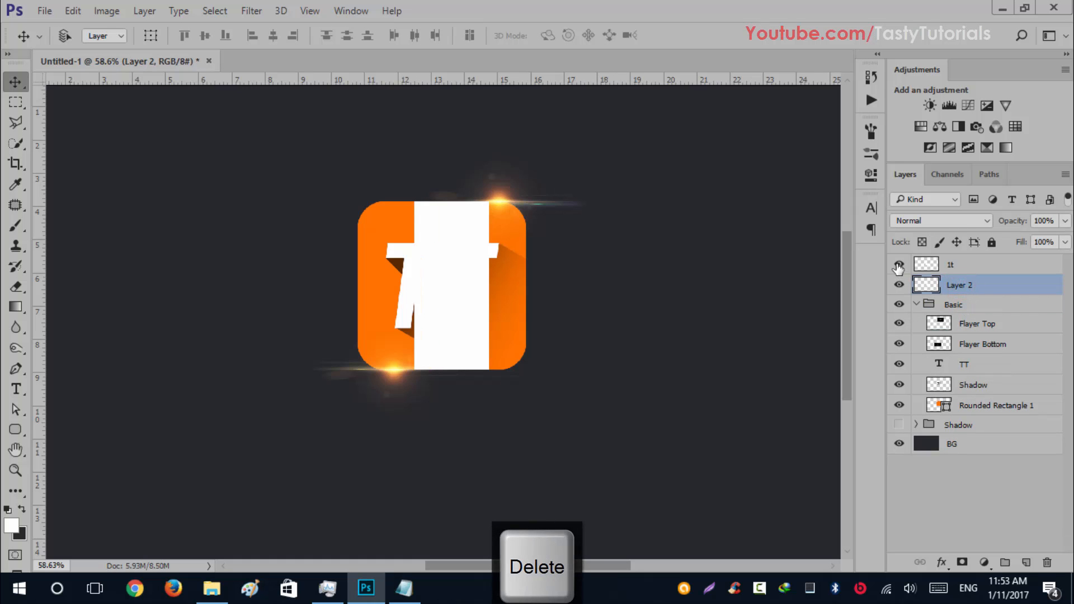
Step: Move the 1t strip to the orange square's left edge and the Layer 2 strip to its right edge
left_click(964, 266)
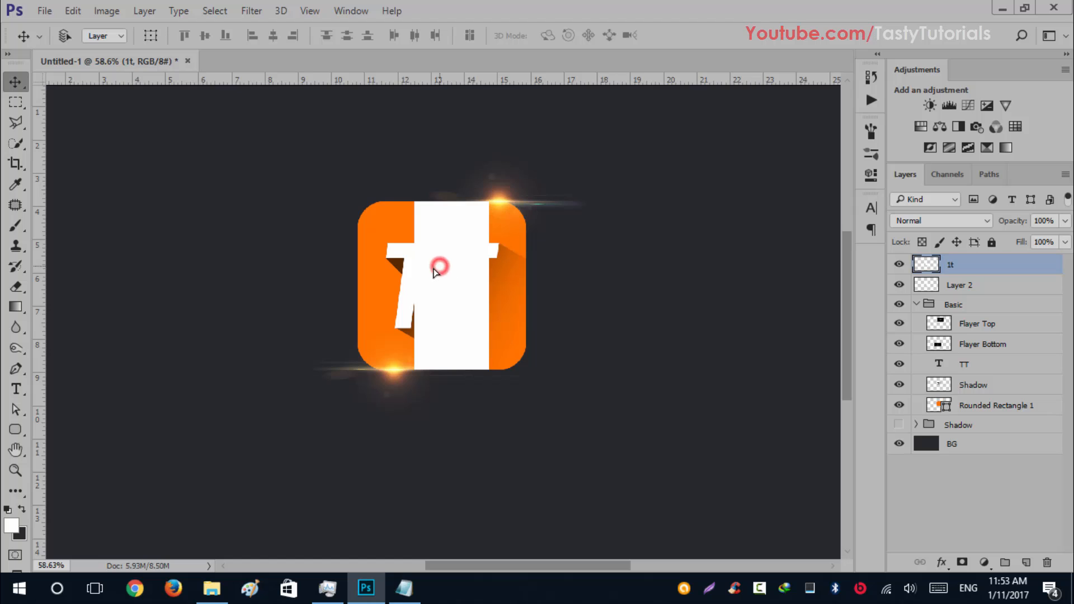
left_click_drag(436, 272, 385, 270)
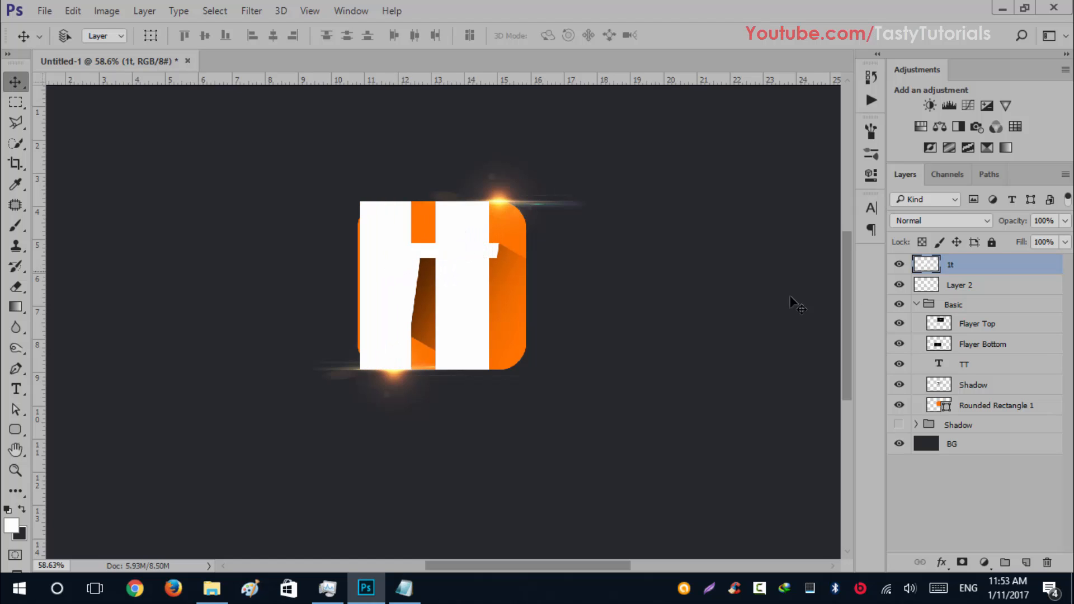
left_click(931, 284)
left_click_drag(455, 280, 511, 283)
Step: Narrow the Layer 2 strip to 84.62% width and move it flush with the orange square's right edge
key("ctrl+t")
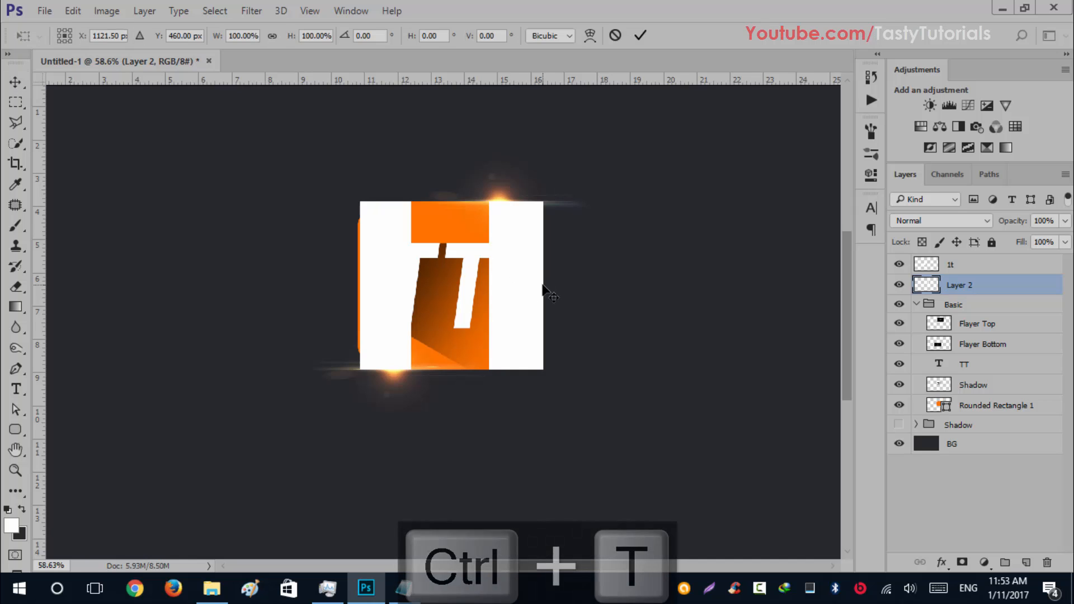
scroll(543, 285, "up", 4)
left_click_drag(545, 287, 530, 287)
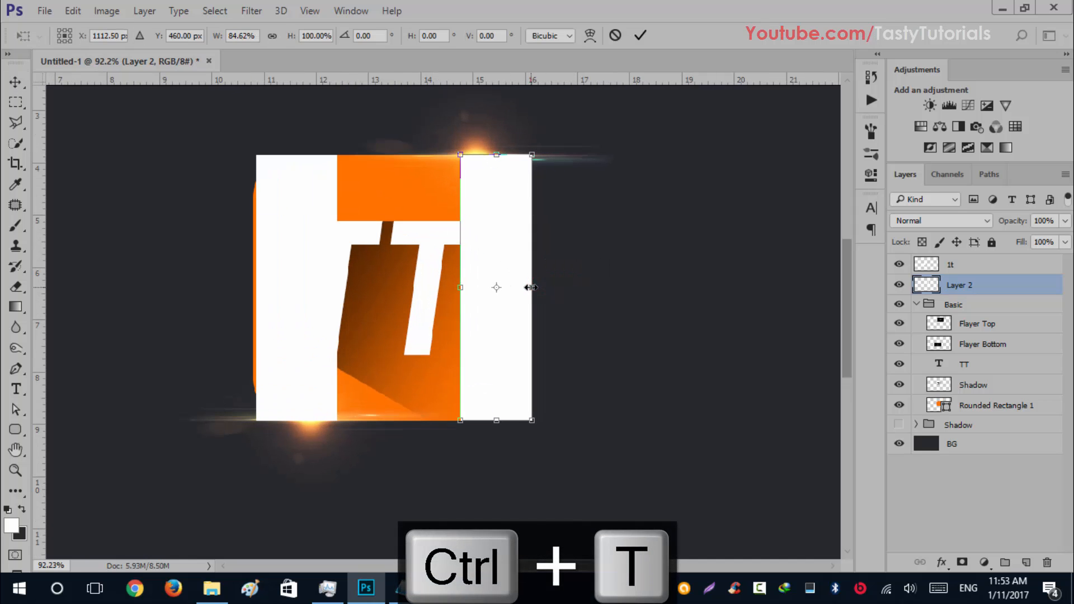
left_click(640, 35)
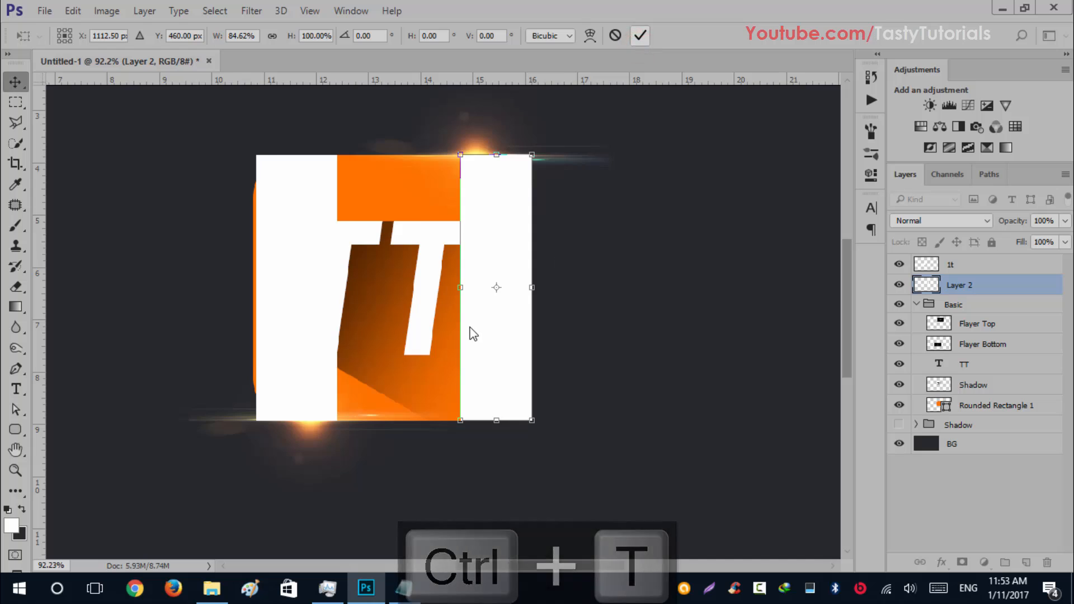
scroll(474, 331, "down", 4)
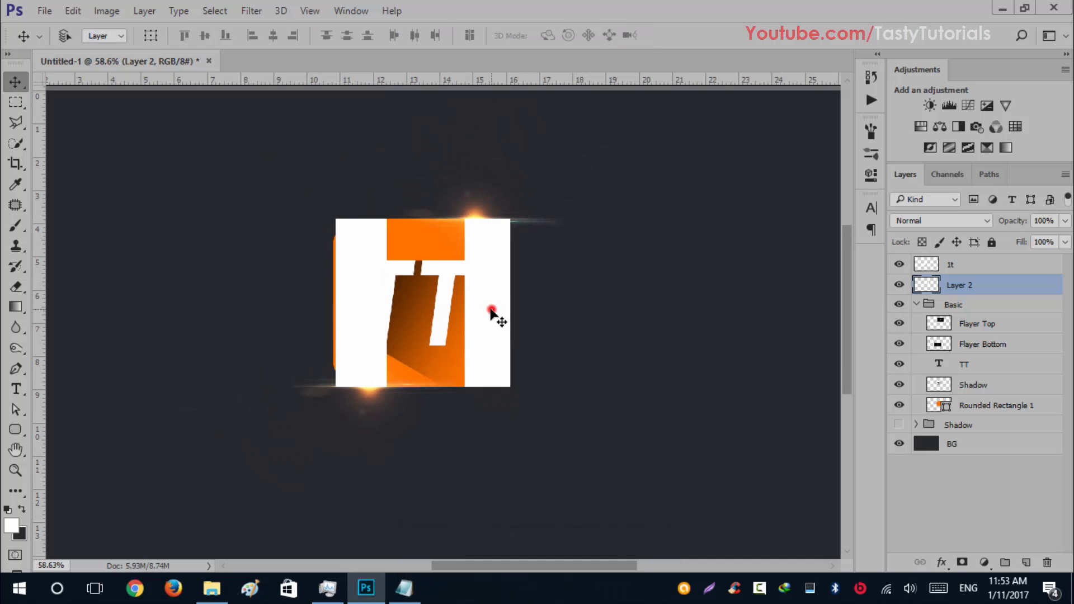
left_click_drag(491, 311, 483, 311)
Step: Merge Layer 2 and 1t into one layer, compare the logo with it hidden and shown, and leave it visible
left_click(976, 267, "shift")
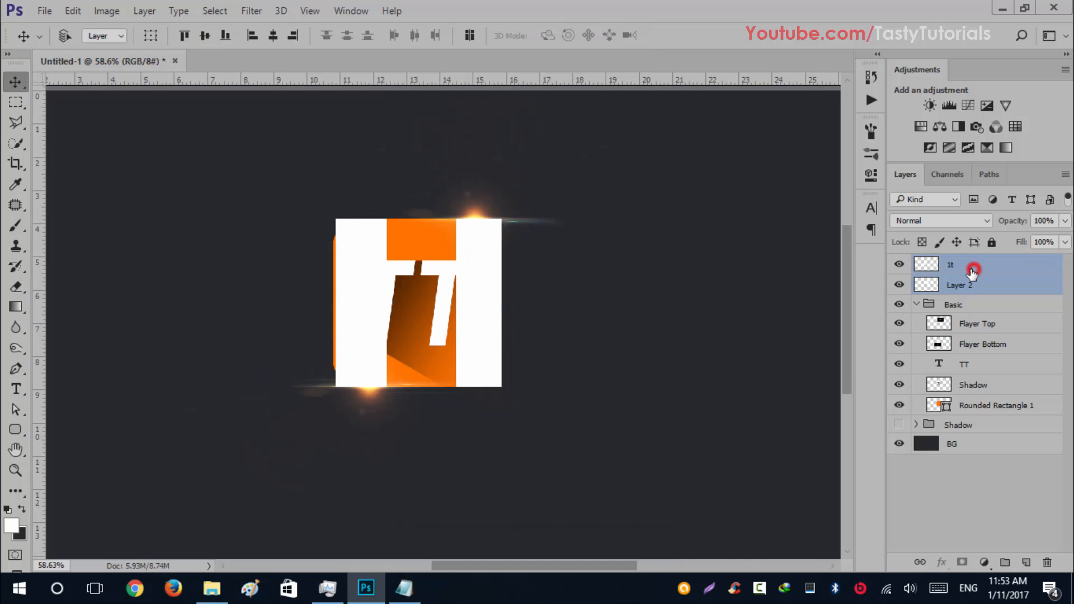
key("ctrl+e")
left_click(897, 265)
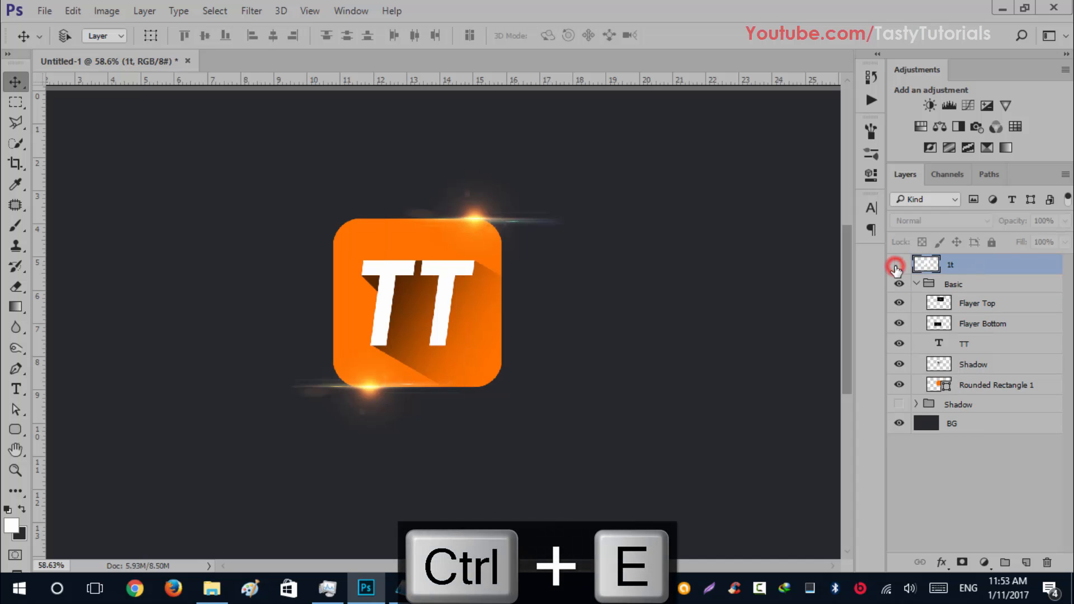
left_click(898, 266)
left_click(897, 265)
left_click(897, 265)
left_click(898, 265)
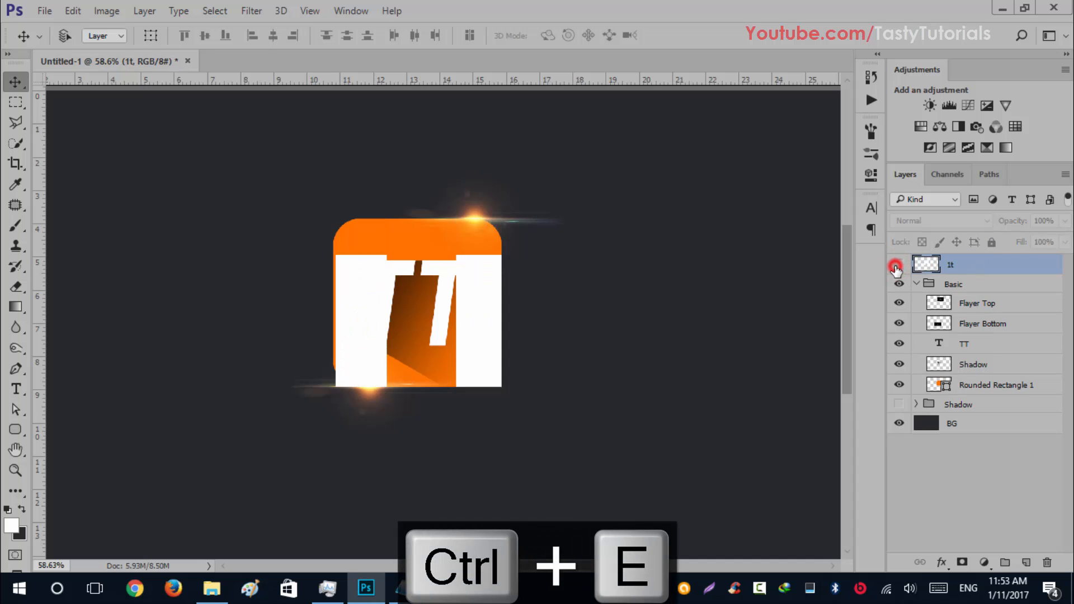
left_click(897, 265)
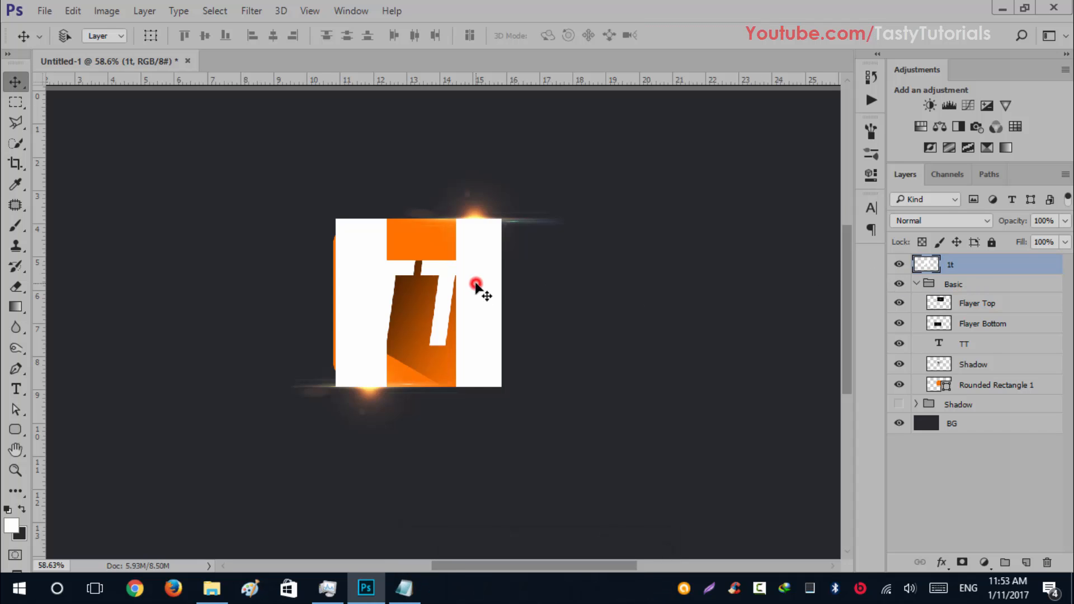
Step: Place layer 1t directly above Rounded Rectangle 1, clip it to that shape and center the white strips on the square
mouse_move(477, 283)
left_mouse_down()
mouse_move(520, 289)
mouse_move(347, 297)
mouse_move(476, 304)
left_mouse_up()
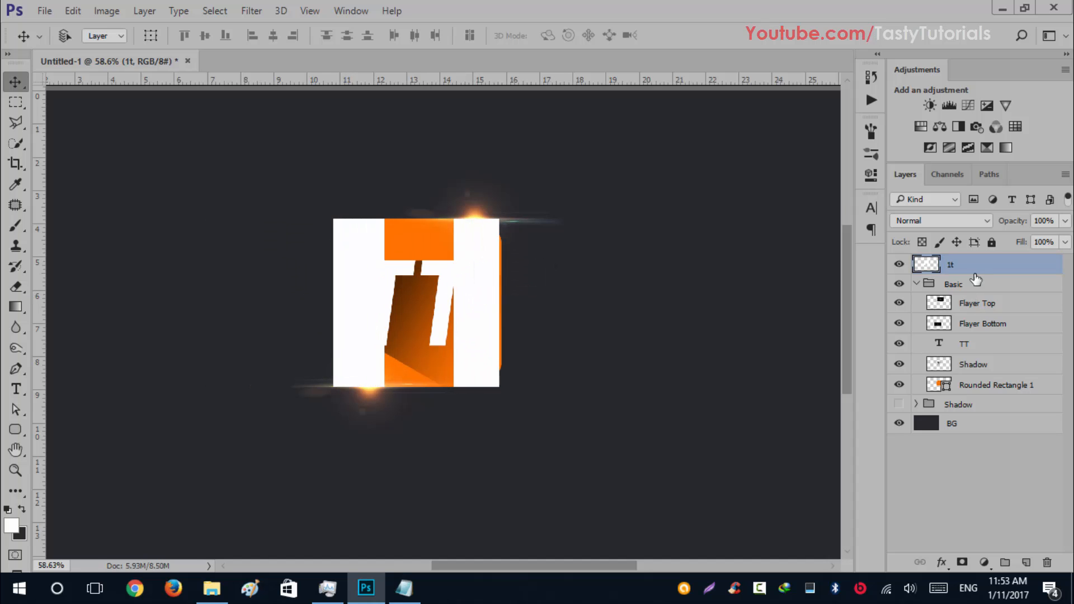
left_click_drag(964, 360, 963, 366)
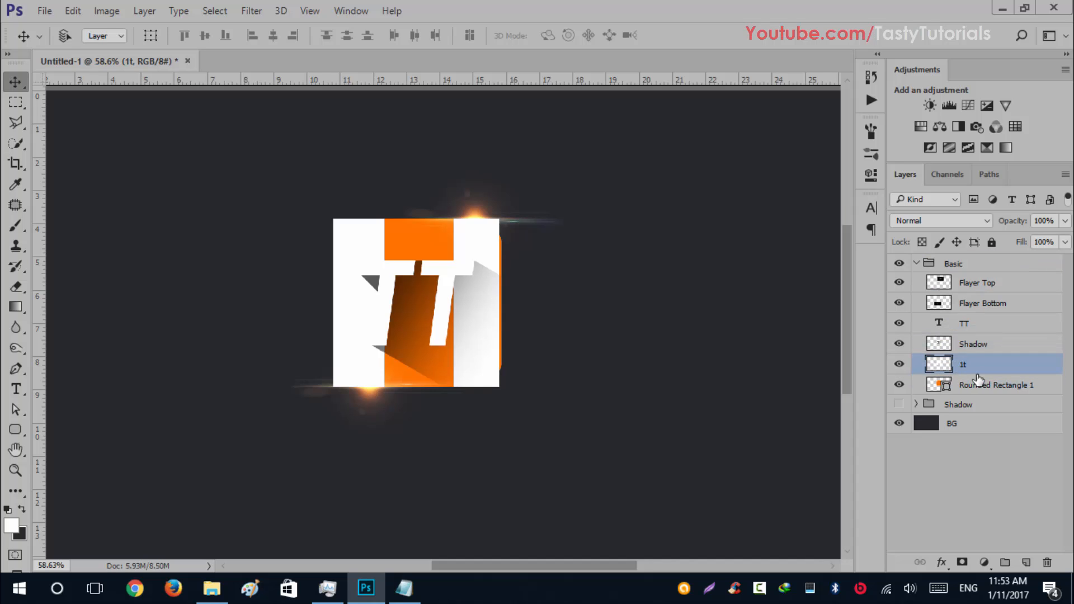
key("ctrl")
left_click(983, 371, "alt")
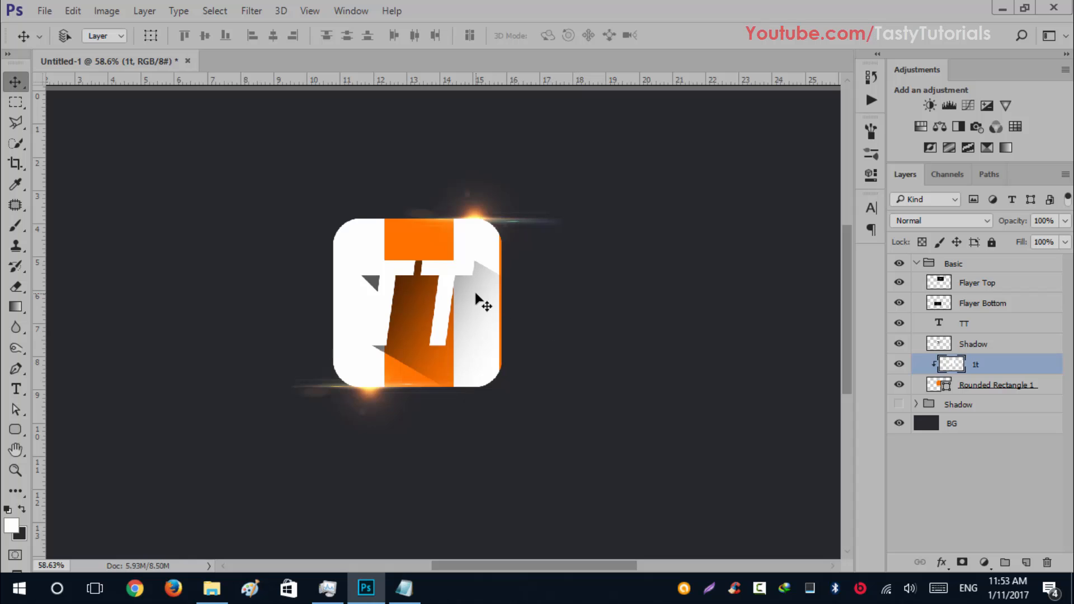
left_click_drag(491, 290, 451, 283)
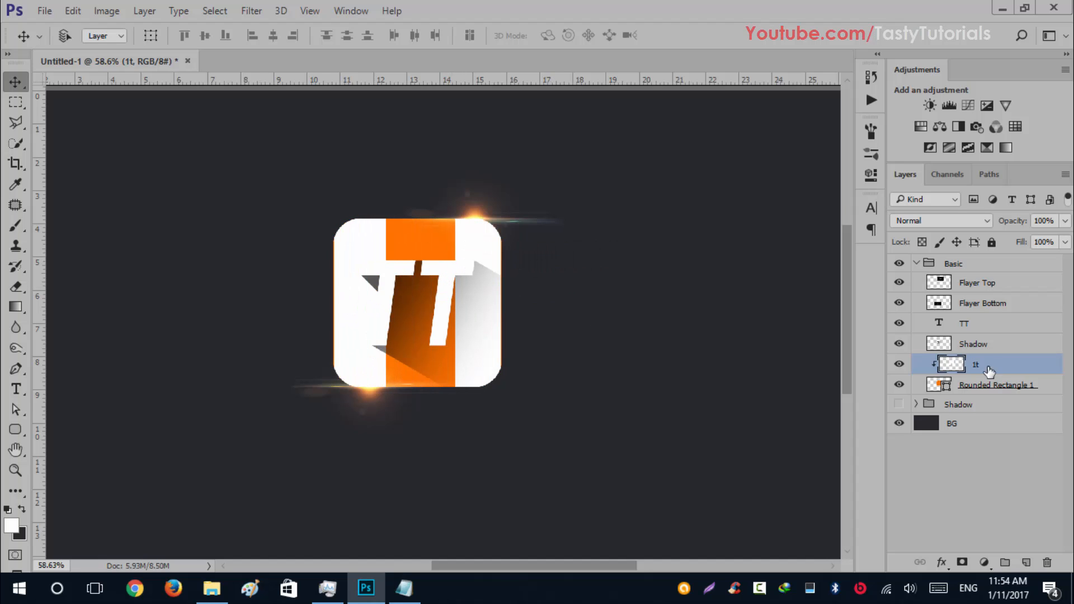
Step: Rename layer 1t as Reflection and hide it
double_click(978, 366)
type("E")
type("eflection")
key("Return")
left_click(899, 364)
left_click(899, 364)
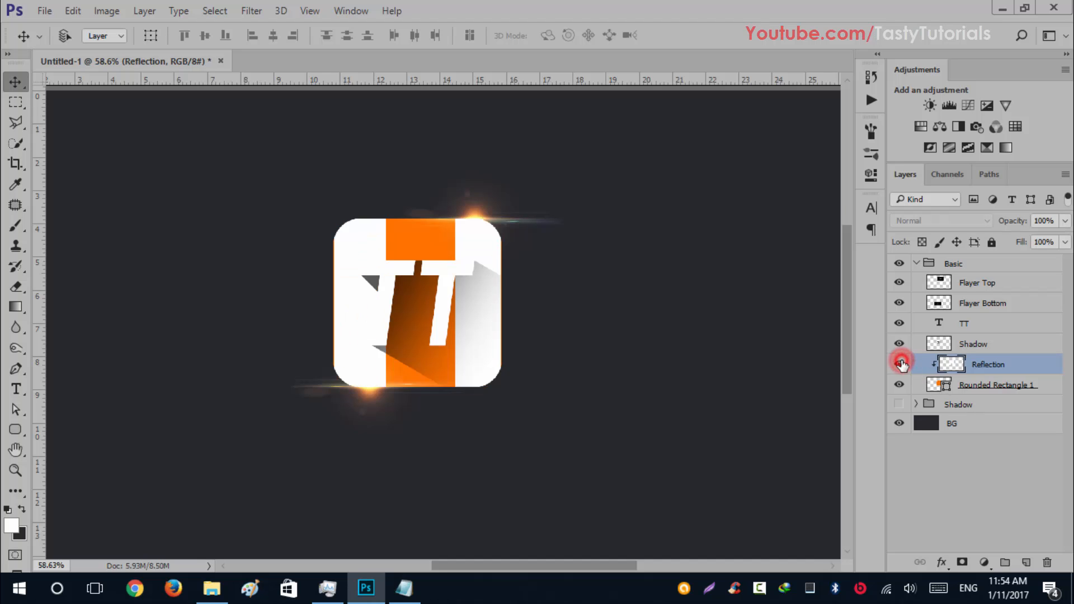
left_click(899, 364)
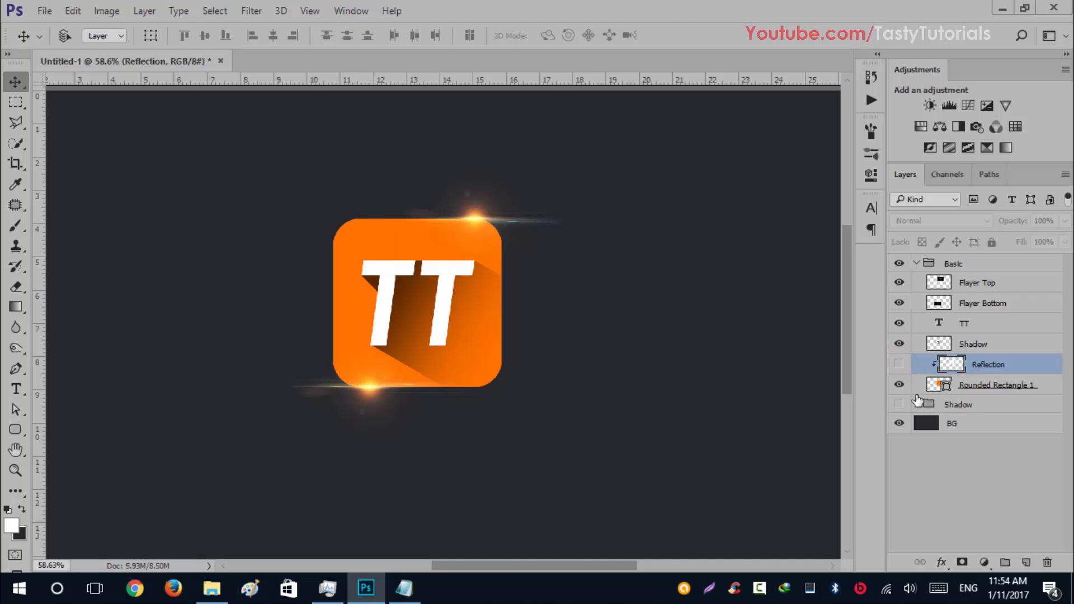
Step: Duplicate the Reflection layer into the Shadow group, directly above the Rounded Rectangle 1 copy, and make the copy and group visible
left_click(916, 404)
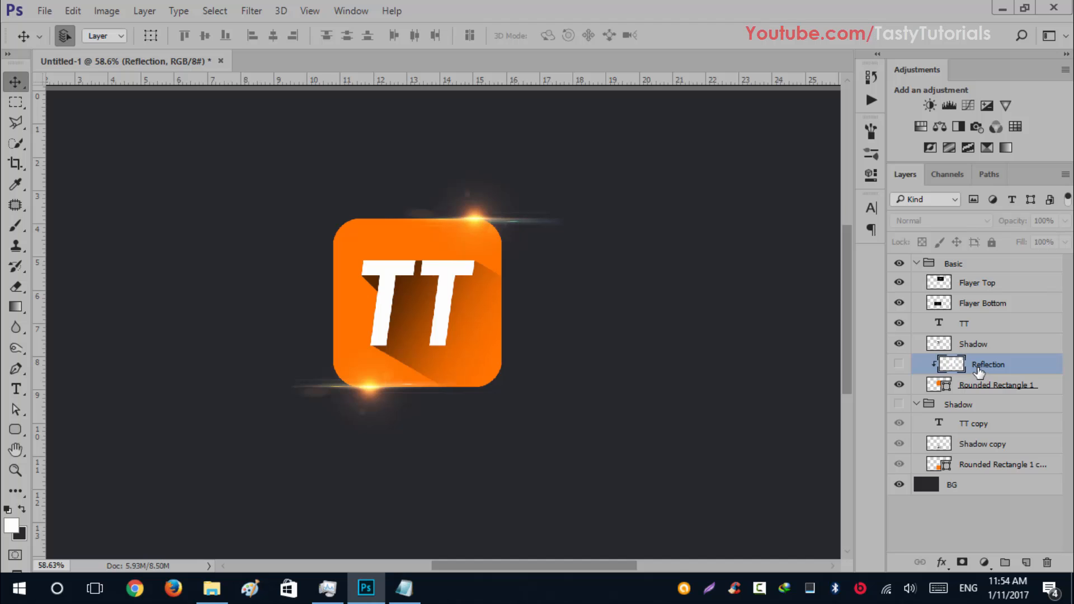
key("ctrl+j")
left_click_drag(968, 370, 961, 475)
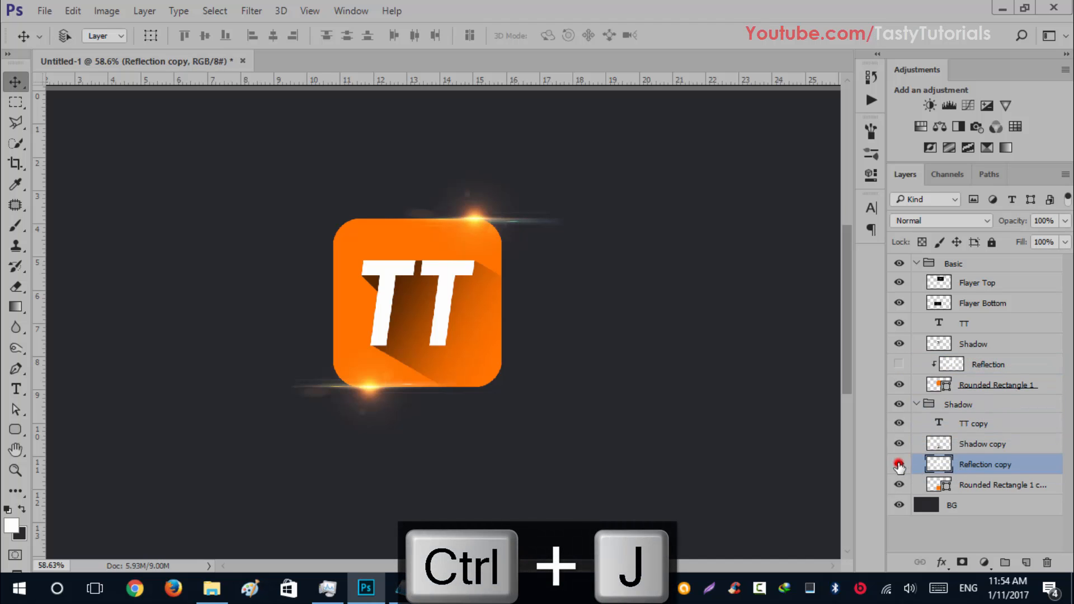
left_click(902, 464)
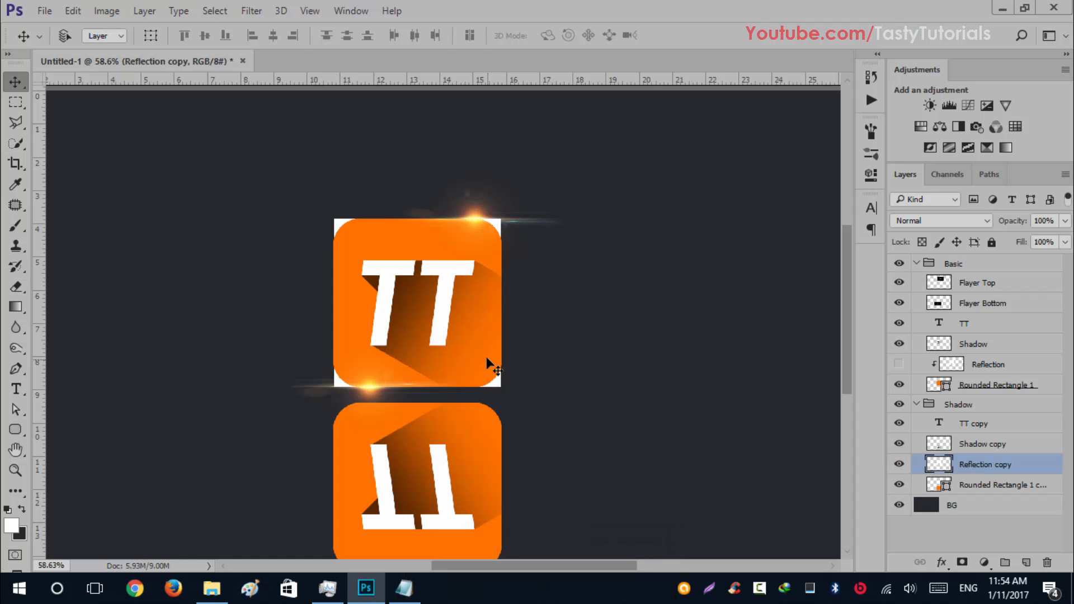
Step: Move the Reflection copy strips down over the mirrored square and clip them to the Rounded Rectangle 1 copy
left_click_drag(443, 331, 438, 513)
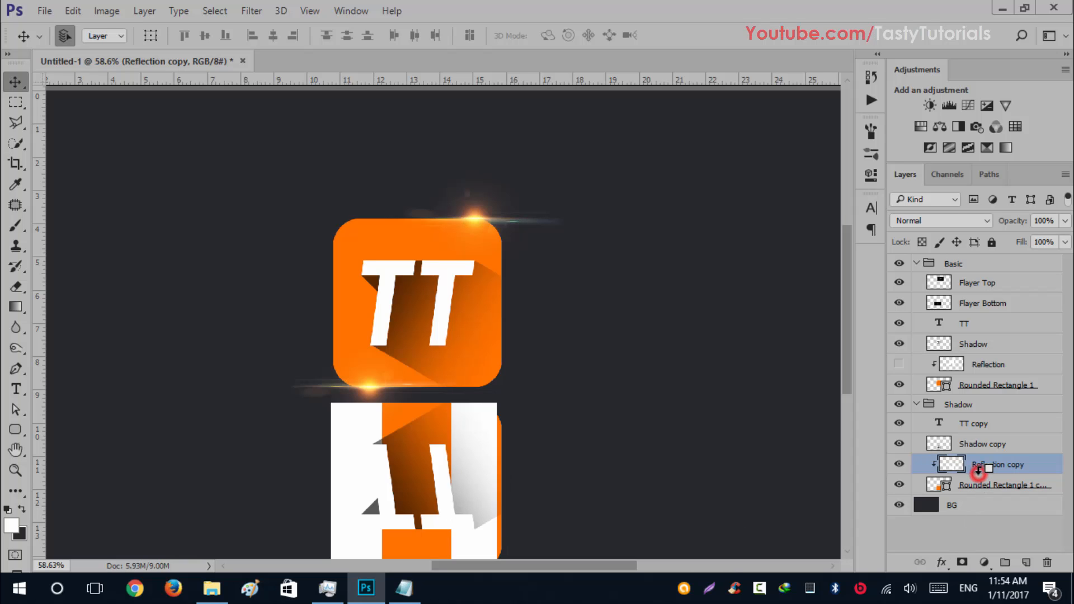
left_click(972, 475, "alt")
left_click_drag(472, 438, 470, 469)
scroll(532, 460, "down", 2)
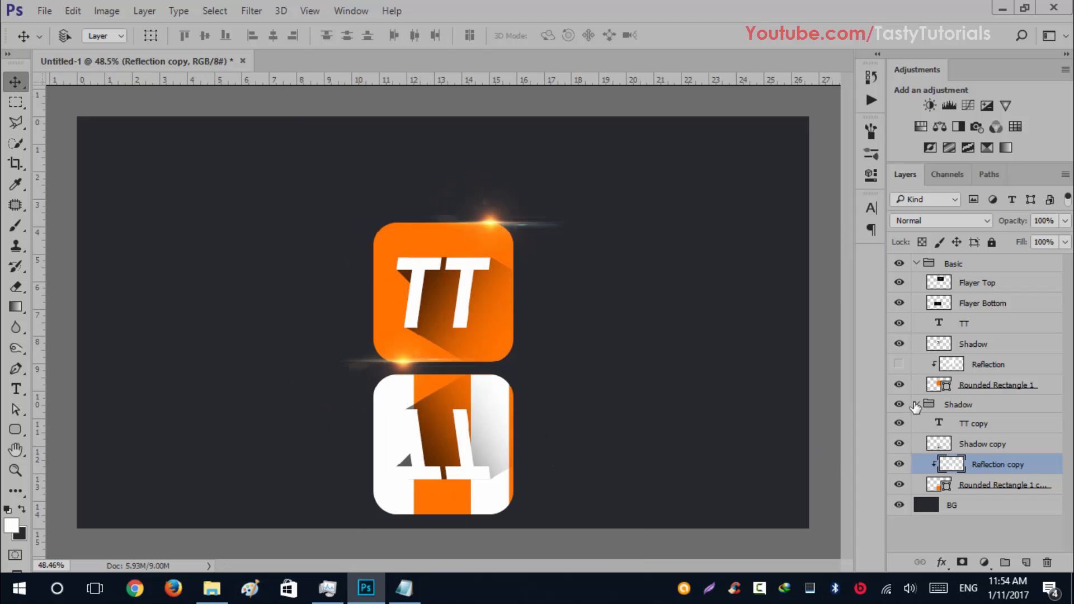
Step: Collapse the Shadow group and hide it
left_click(916, 403)
left_click(916, 403)
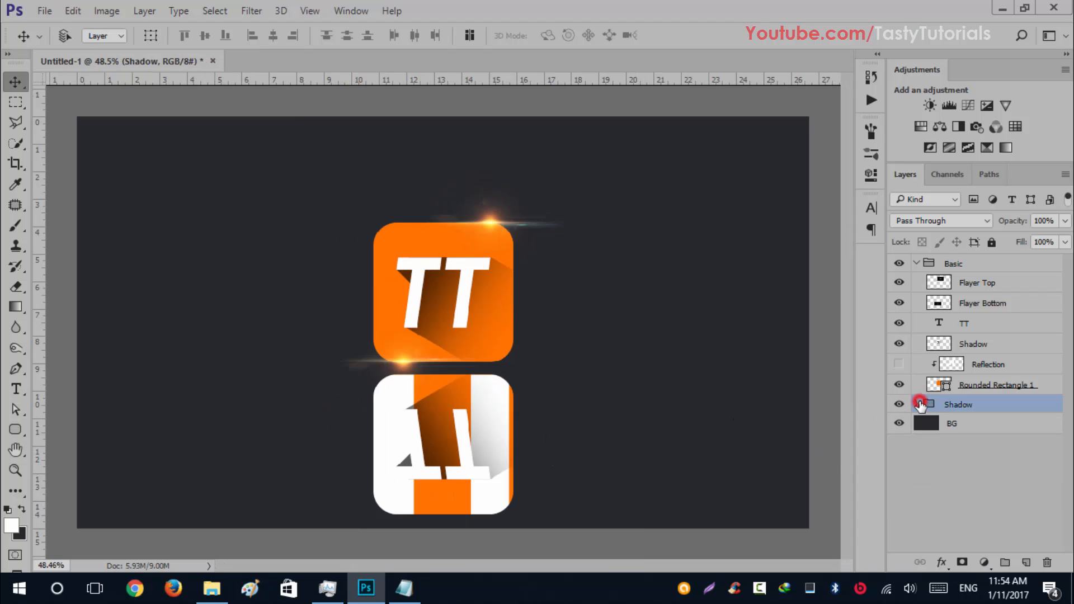
scroll(490, 413, "up", 2)
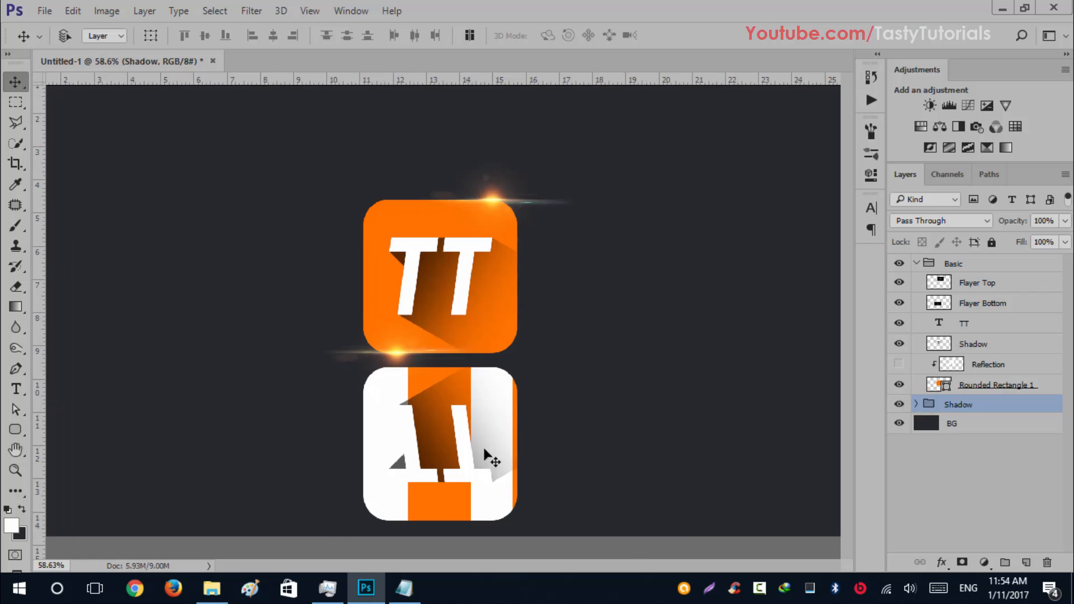
left_click(899, 406)
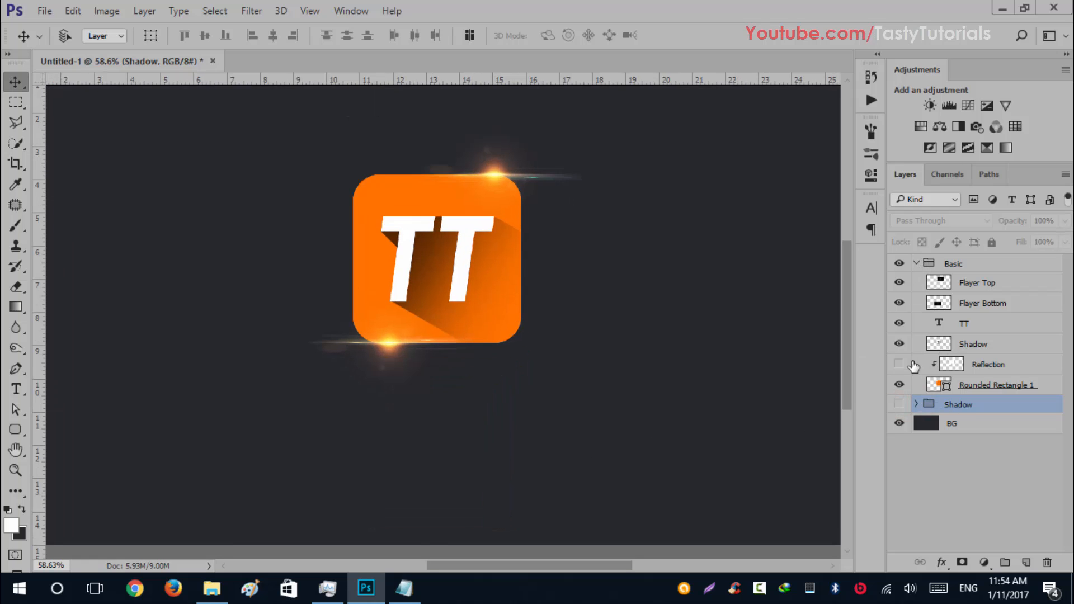
Step: Check the Basic group's layers and how the canvas looks with the group hidden and shown, leaving it visible and collapsed
left_click(916, 263)
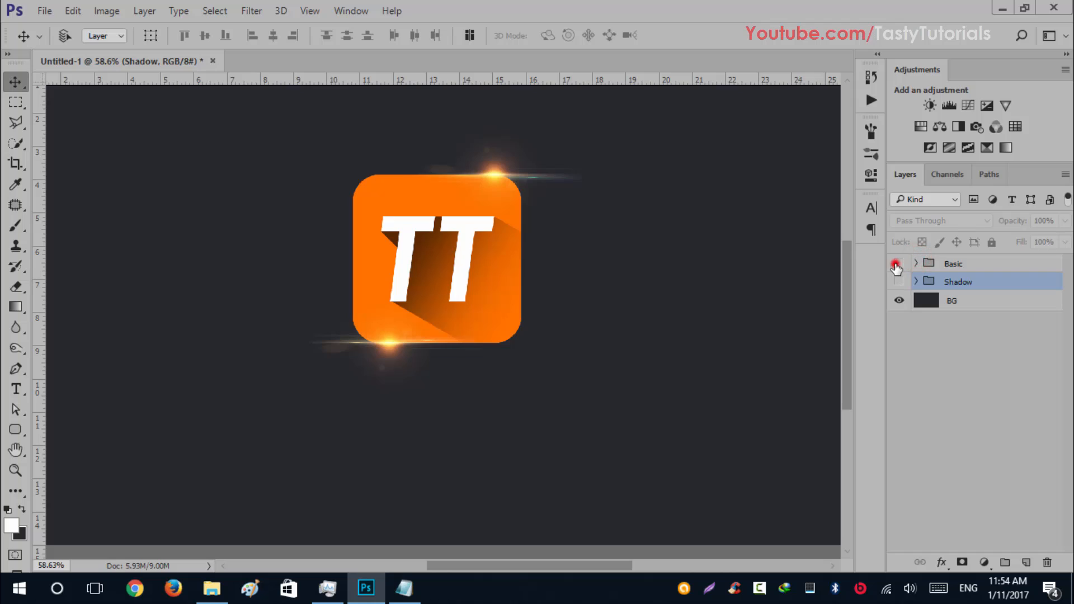
left_click(898, 263)
left_click(899, 263)
left_click(915, 264)
left_click(962, 283)
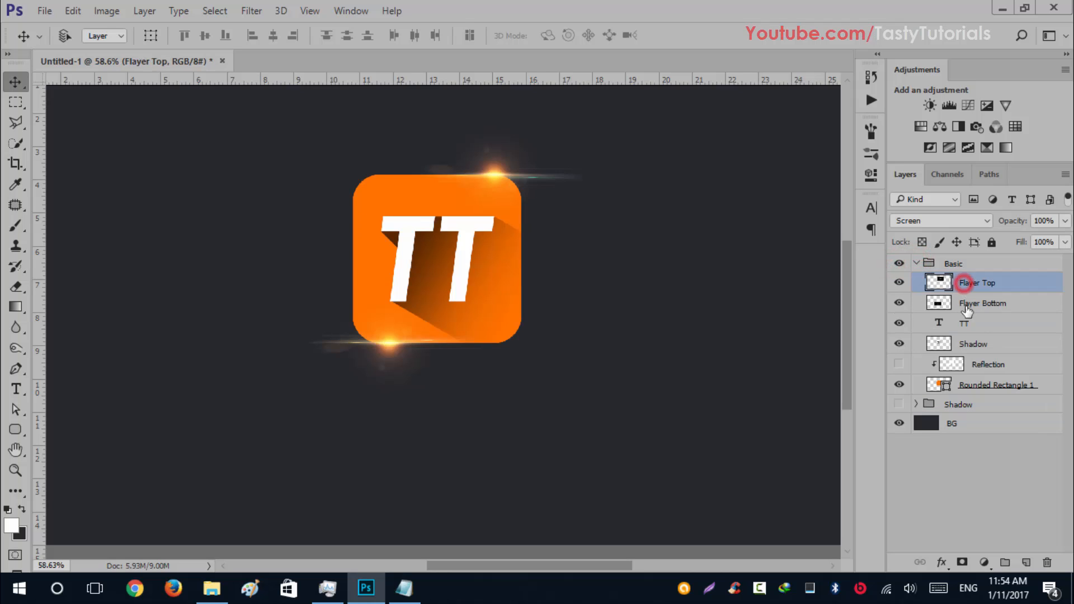
left_click(918, 266)
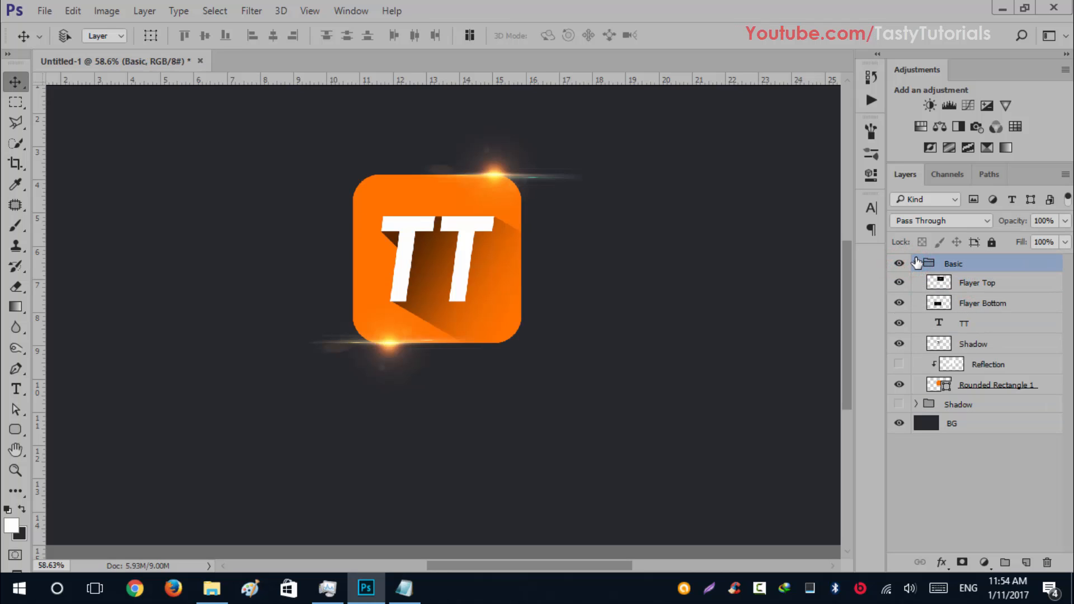
left_click(899, 262)
left_click(898, 263)
left_click(915, 263)
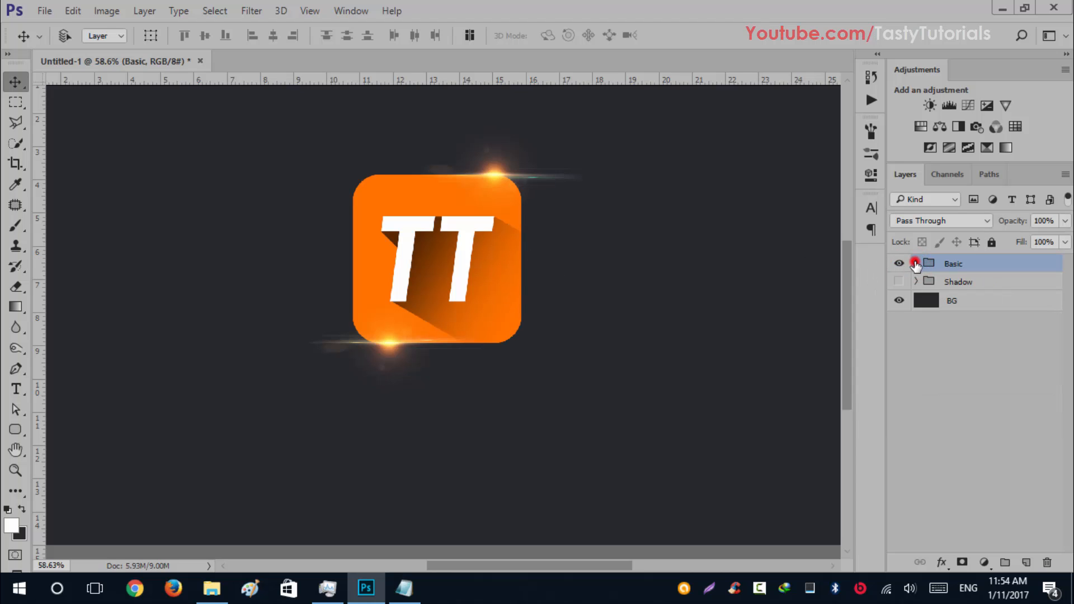
scroll(418, 260, "down", 1)
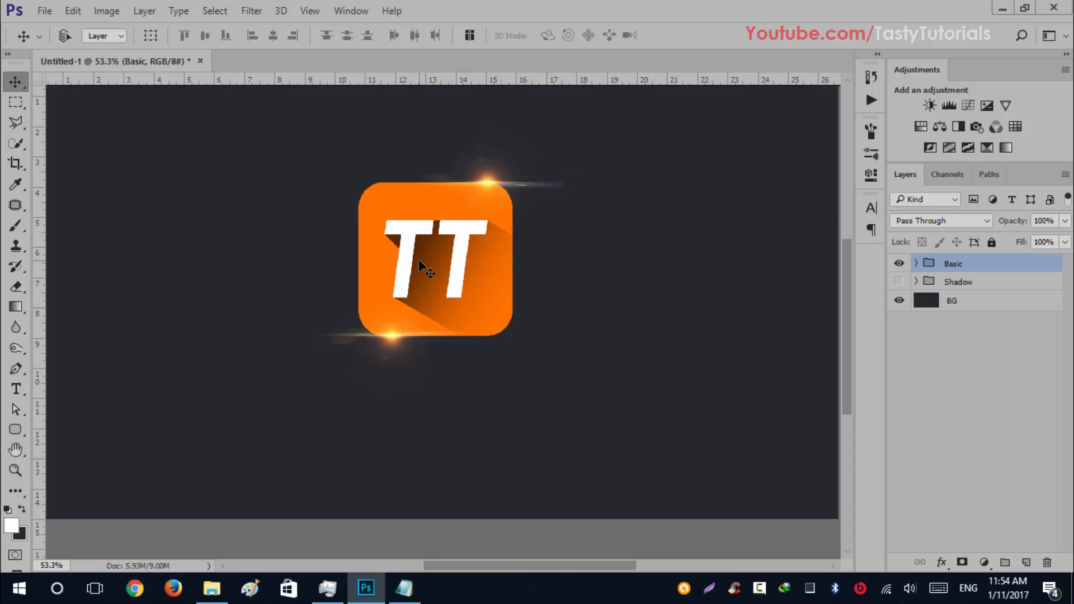
scroll(418, 259, "down", 1)
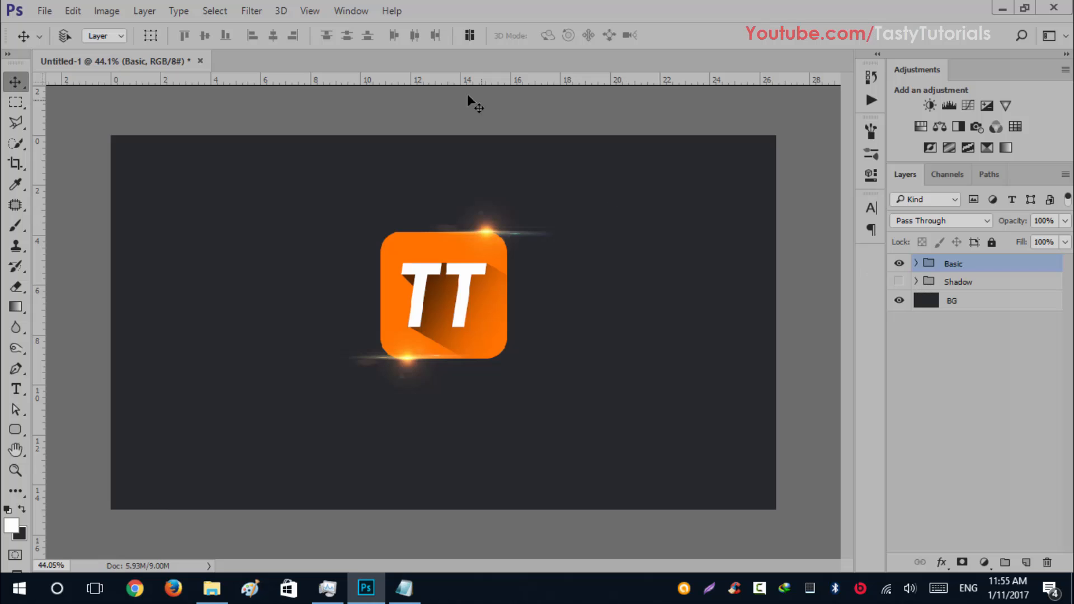
Step: Ungroup the Basic group and select only the Rounded Rectangle 1 layer
right_click(982, 263)
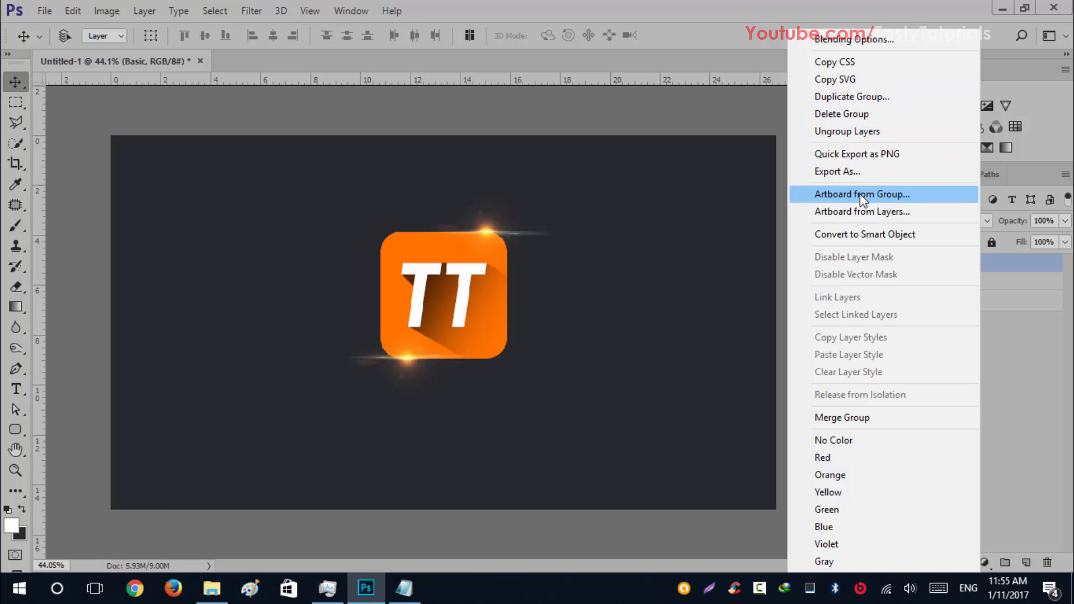
left_click(856, 131)
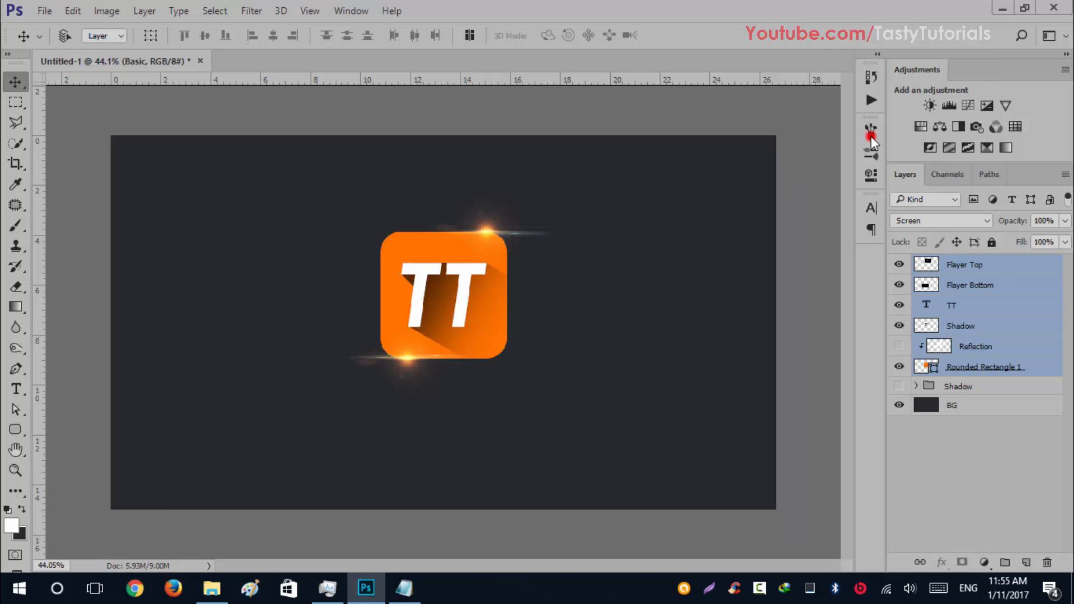
left_click(1005, 367)
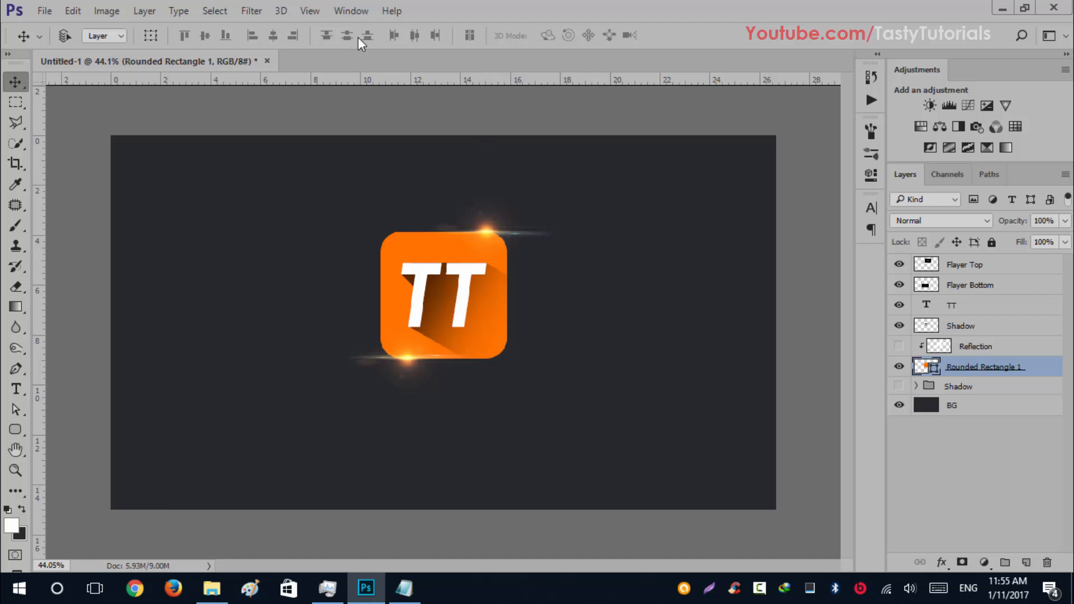
Step: Create a video timeline for the document and enlarge the timeline area, keeping the whole logo in view
left_click(353, 15)
left_click(414, 504)
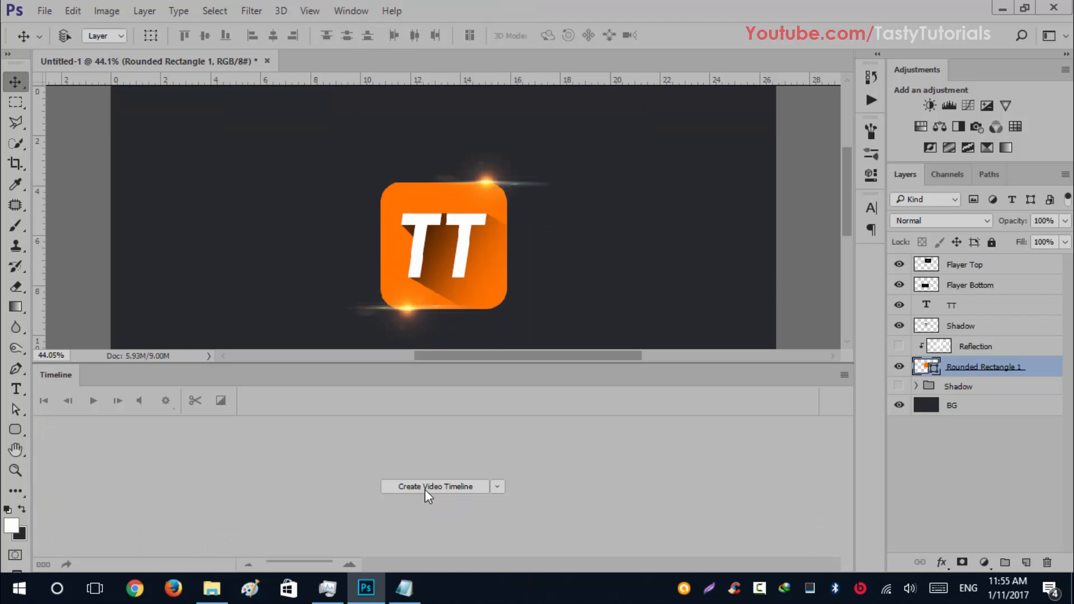
left_click(424, 487)
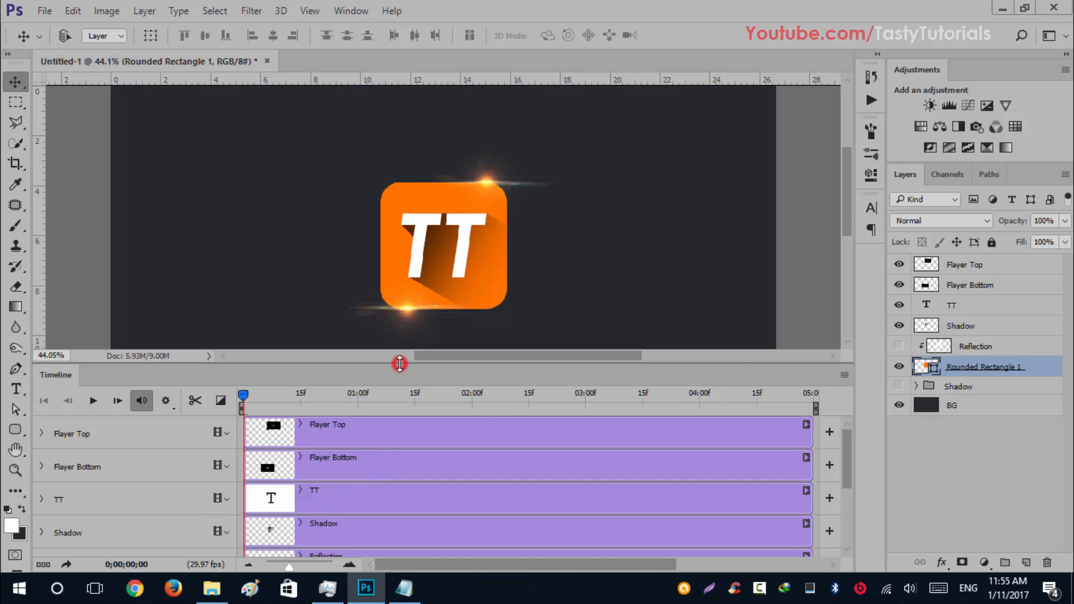
left_click_drag(400, 363, 403, 312)
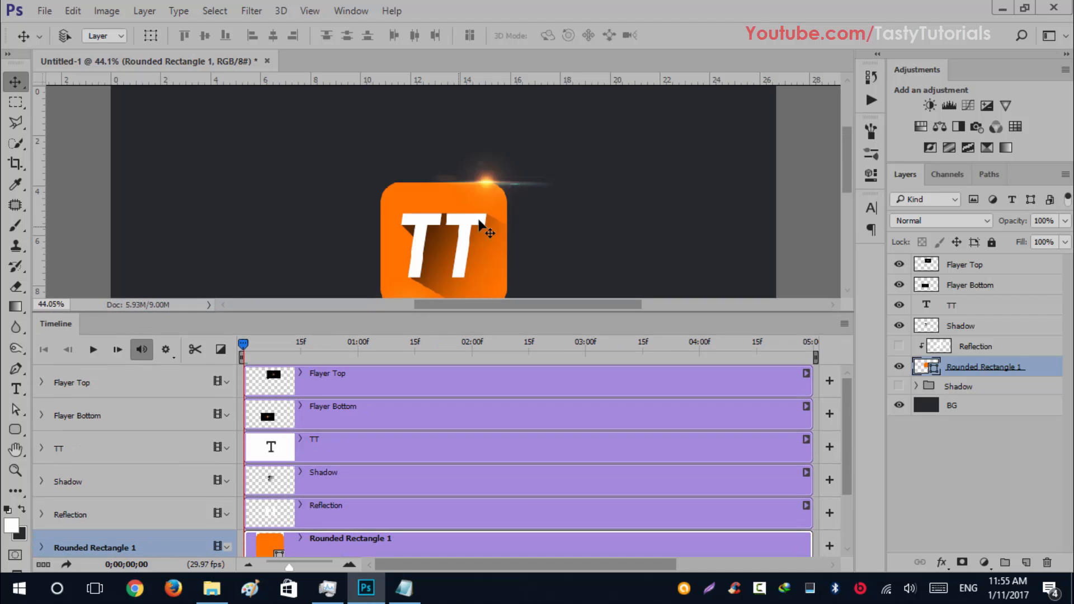
left_click_drag(846, 167, 844, 180)
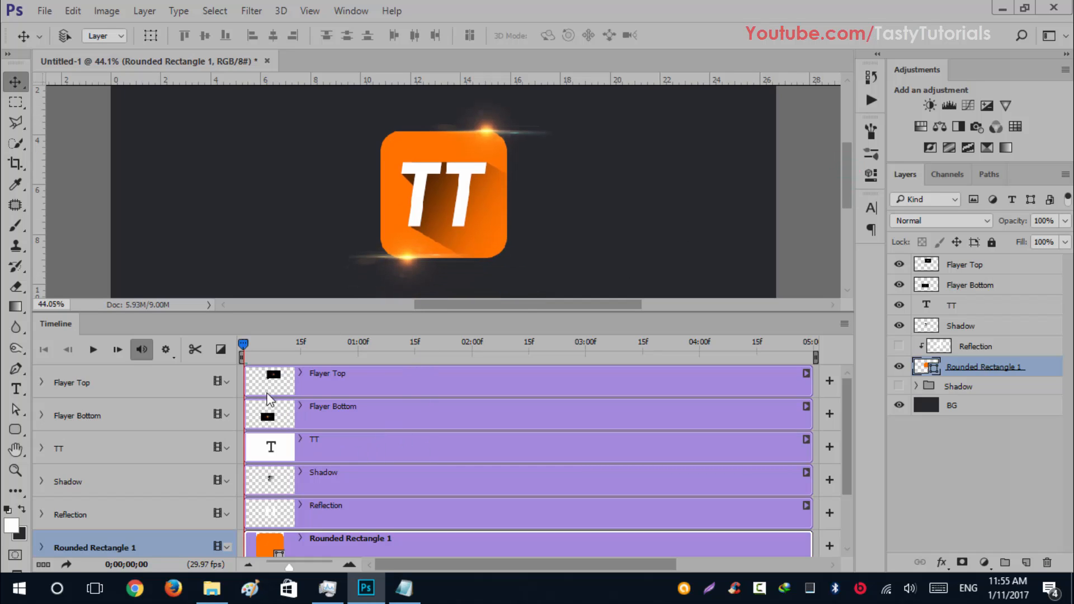
Step: Select the Rounded Rectangle 1 layer and expand its animation properties in the timeline
left_click(371, 521)
scroll(370, 492, "down", 1)
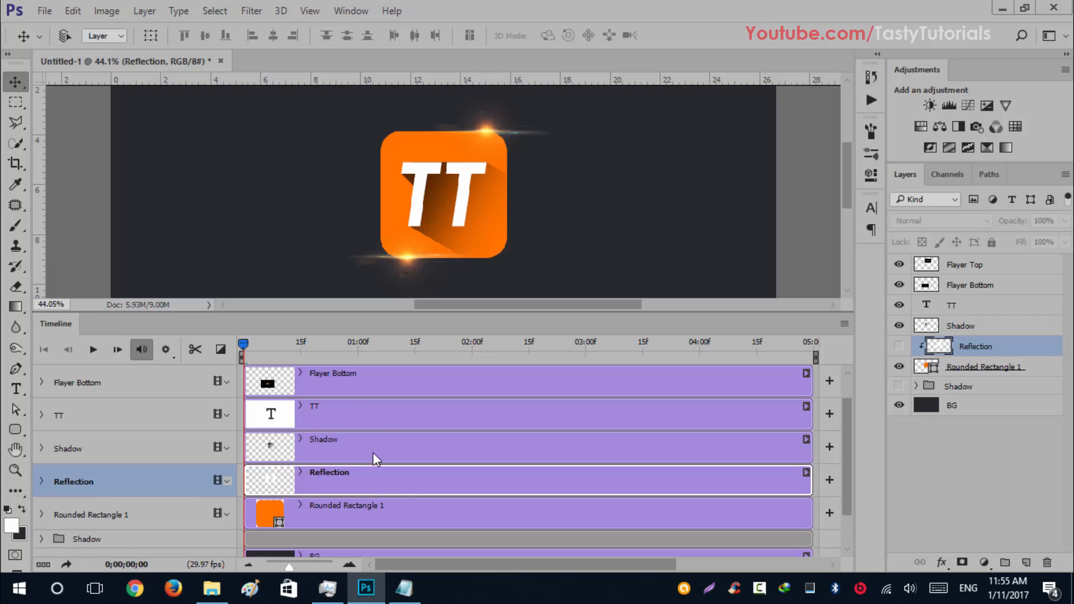
scroll(376, 487, "up", 1)
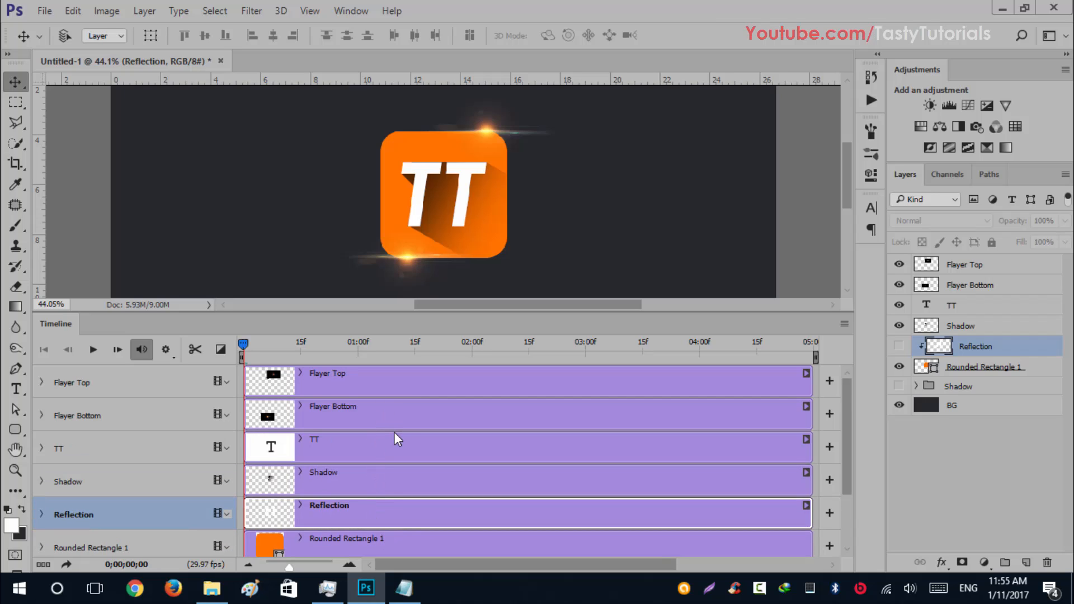
left_click(952, 368)
scroll(333, 489, "down", 2)
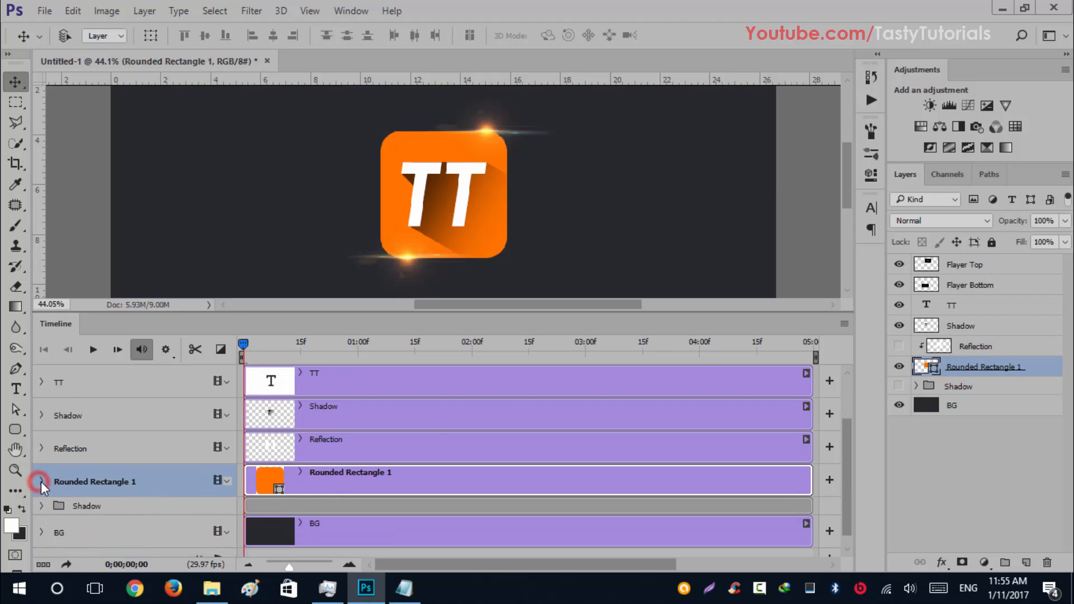
left_click(41, 481)
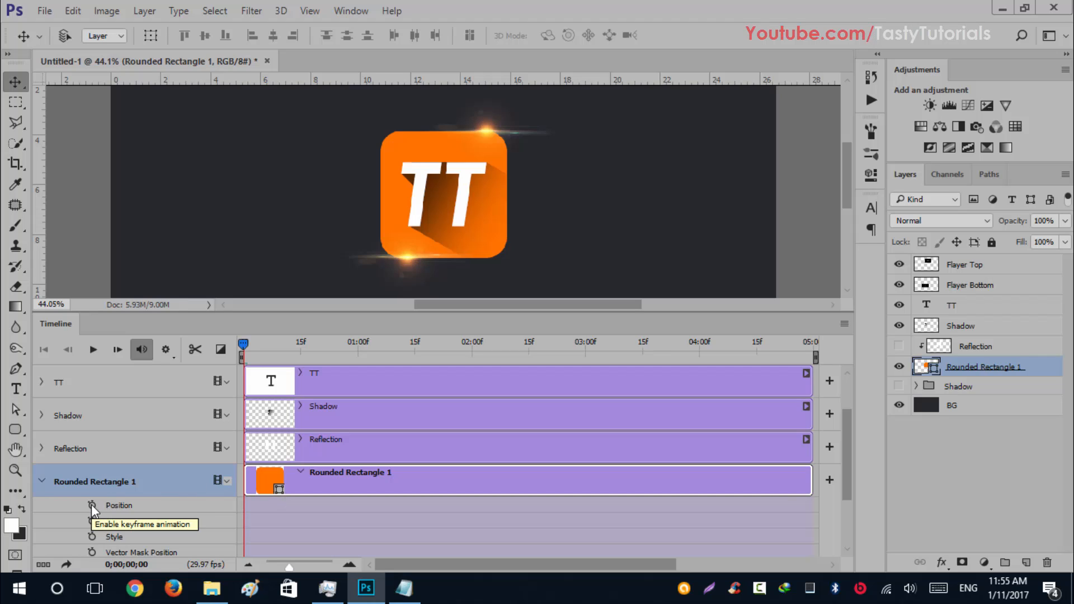
Step: Hide the upper Shadow, TT, Flayer Bottom and Flayer Top layers, and give Rounded Rectangle 1 a 0% opacity keyframe at 0;00;00;00
left_click(91, 522)
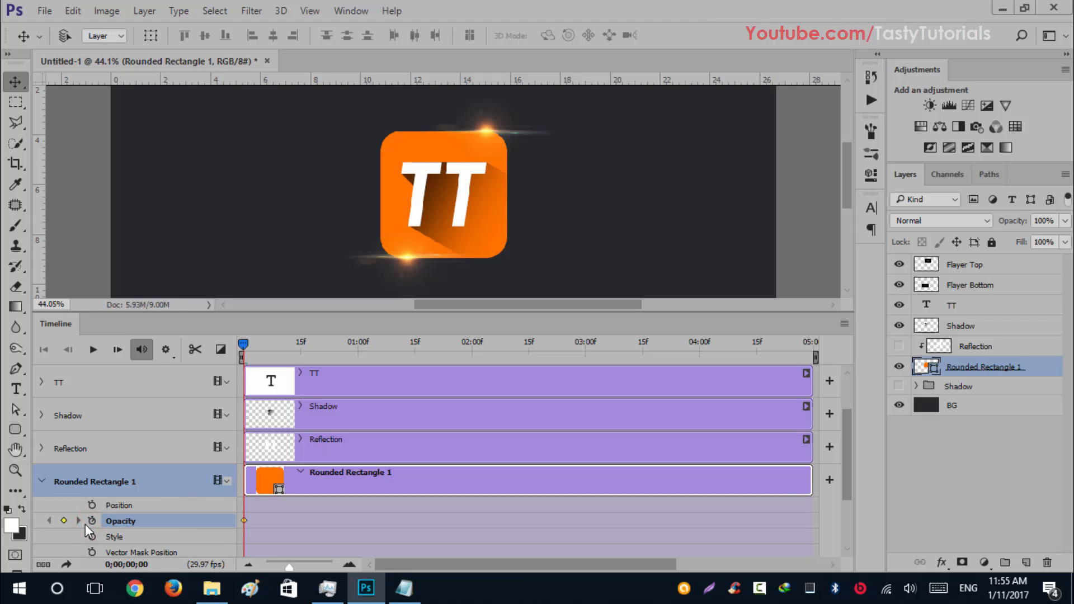
left_click(64, 520)
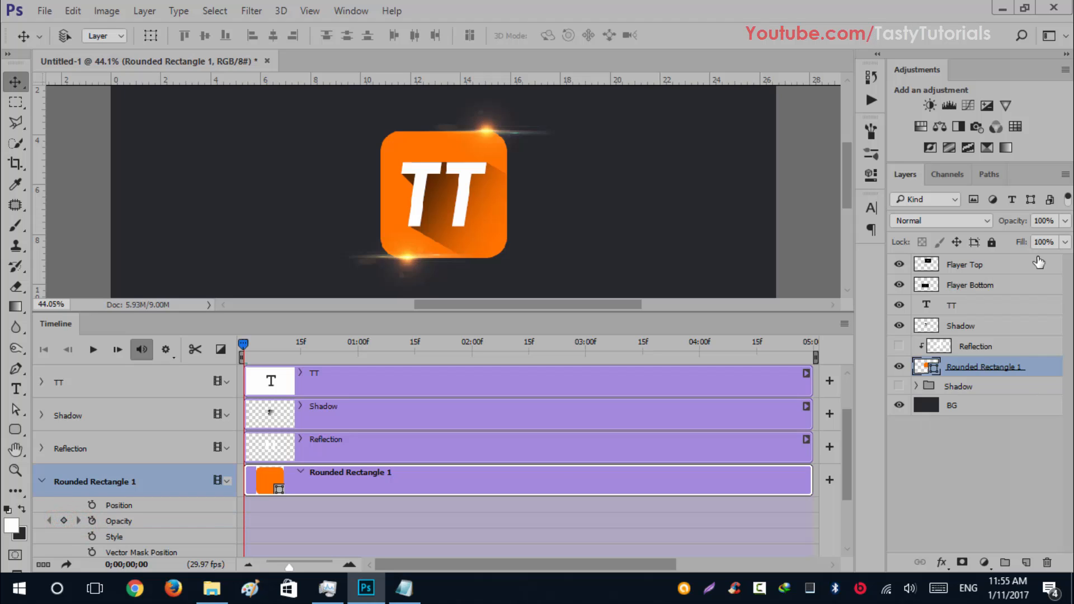
left_click_drag(899, 325, 899, 265)
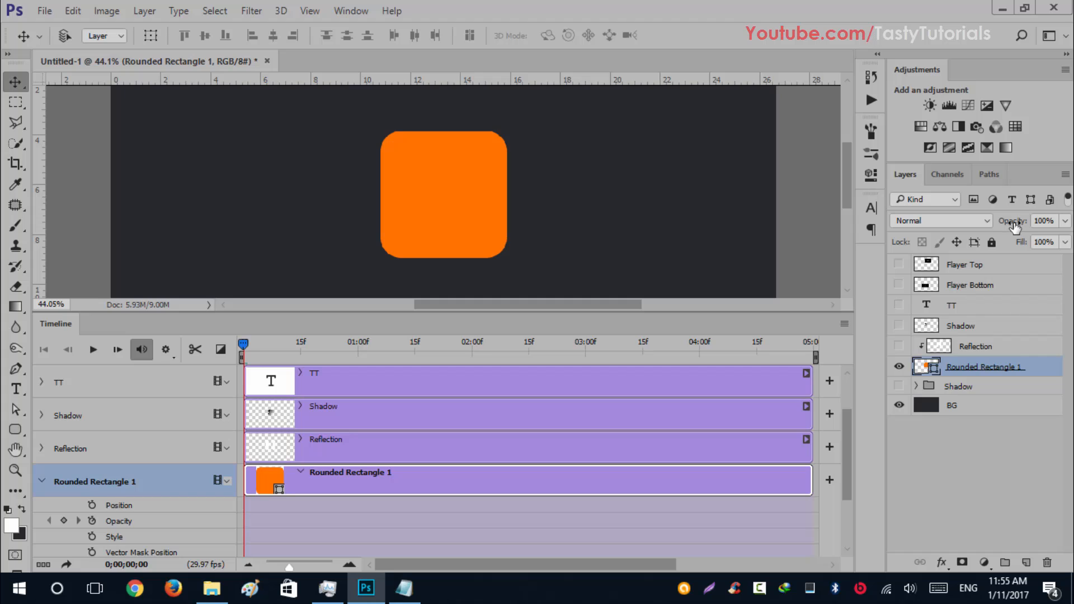
left_click_drag(1014, 226, 855, 220)
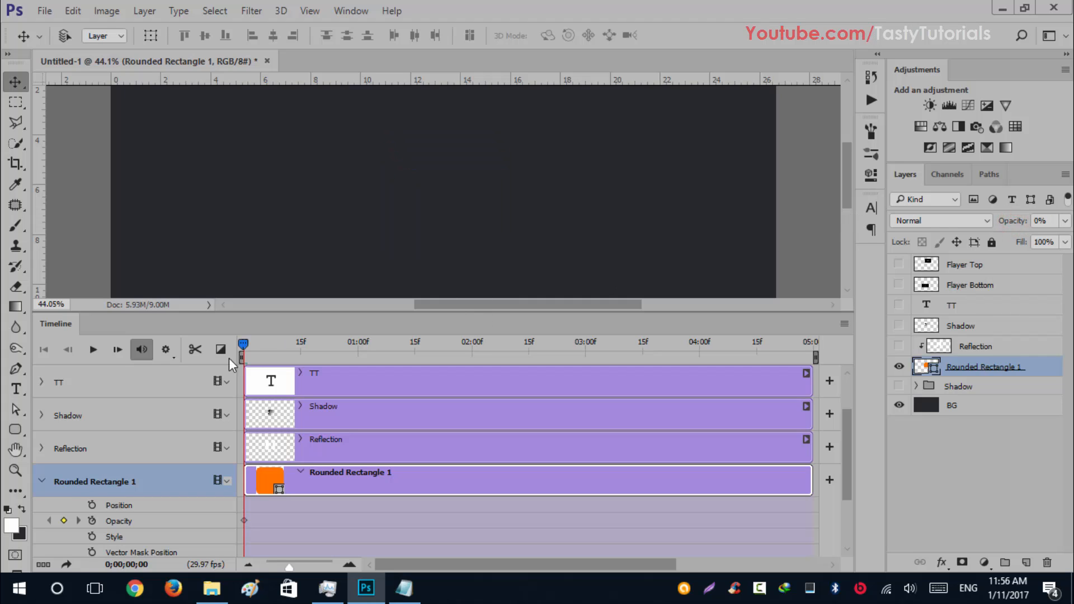
left_click(243, 519)
key("Delete")
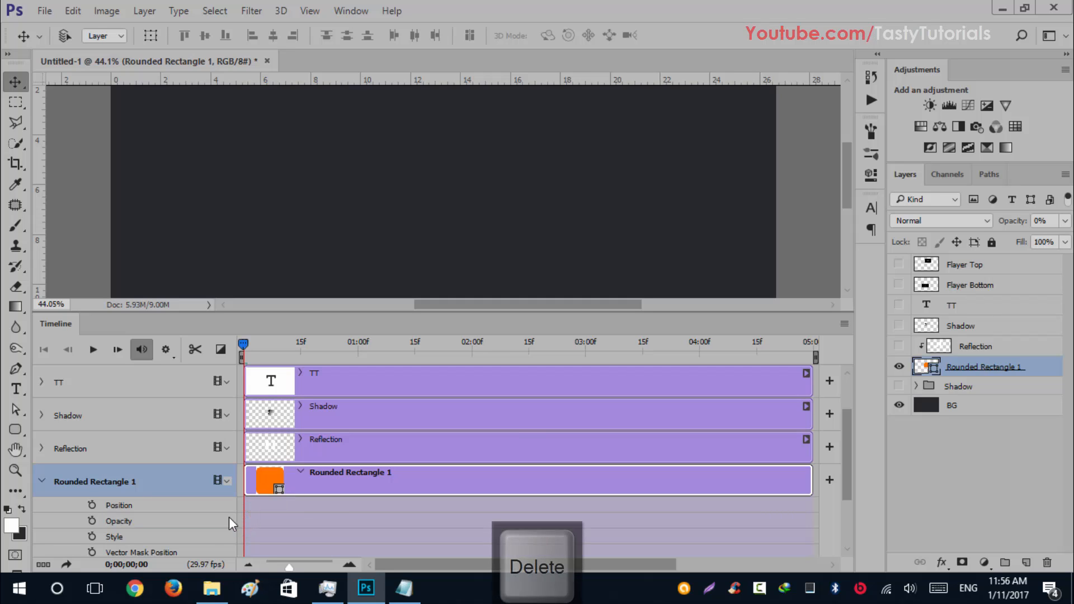
left_click(93, 521)
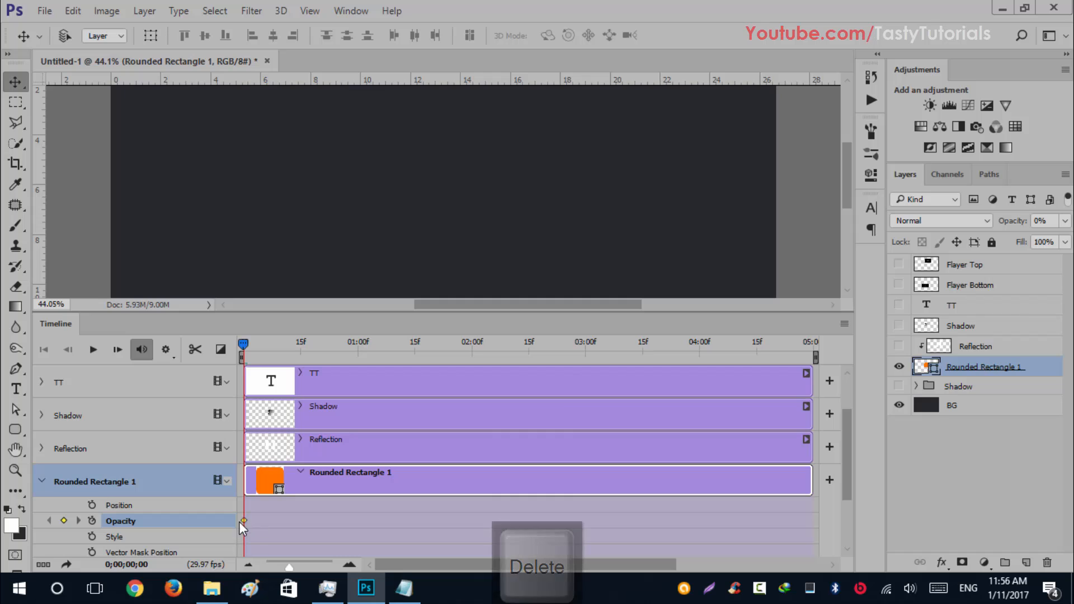
Step: Add a second opacity keyframe of 100% to Rounded Rectangle 1 at 0;00;00;16
left_click_drag(247, 345, 304, 352)
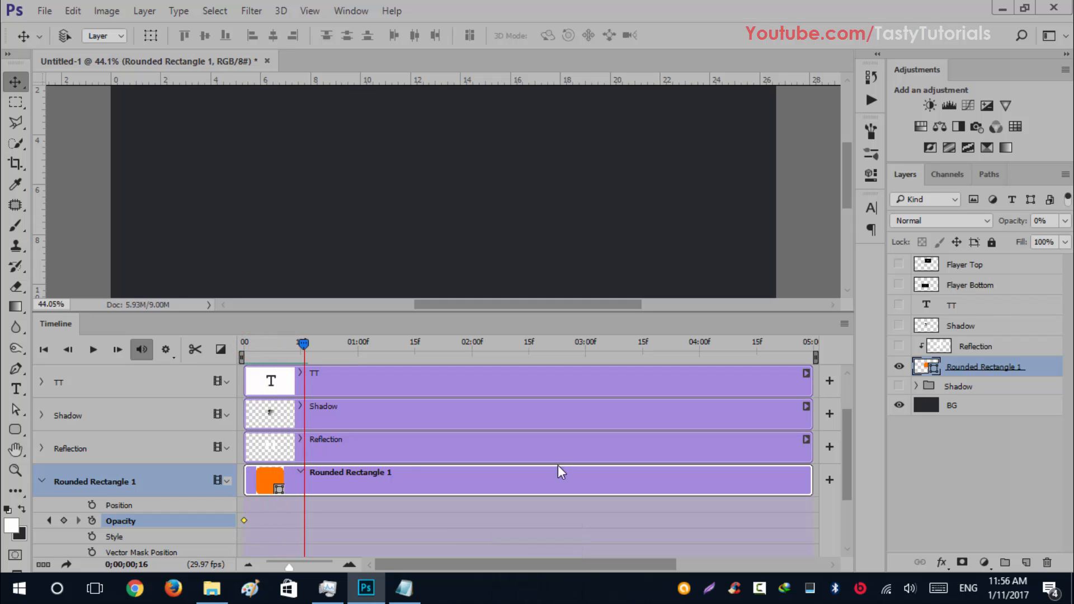
left_click_drag(1007, 221, 1049, 237)
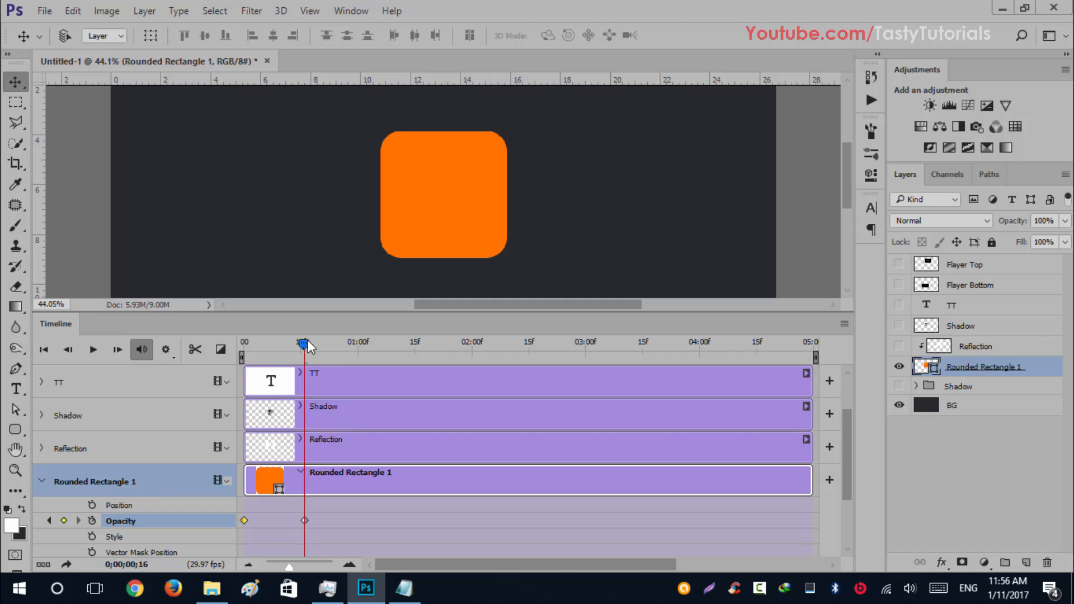
left_click_drag(304, 342, 324, 357)
left_click(312, 519)
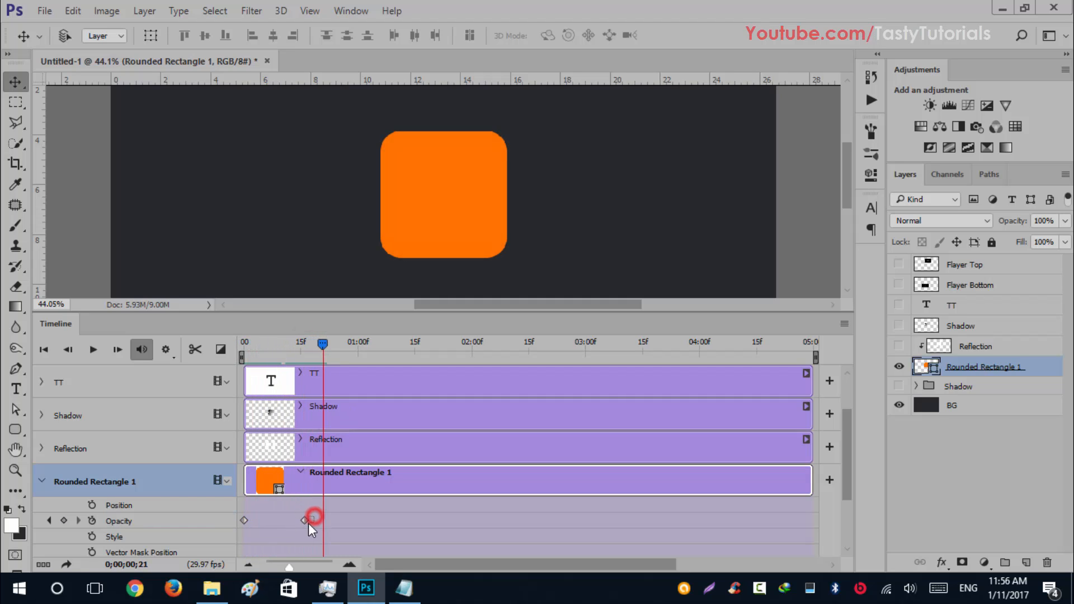
Step: Shift both opacity keyframes of Rounded Rectangle 1 about 9 frames later and play the fade-in from the start
left_click_drag(254, 524, 342, 520)
left_click_drag(321, 344, 209, 360)
left_click(96, 349)
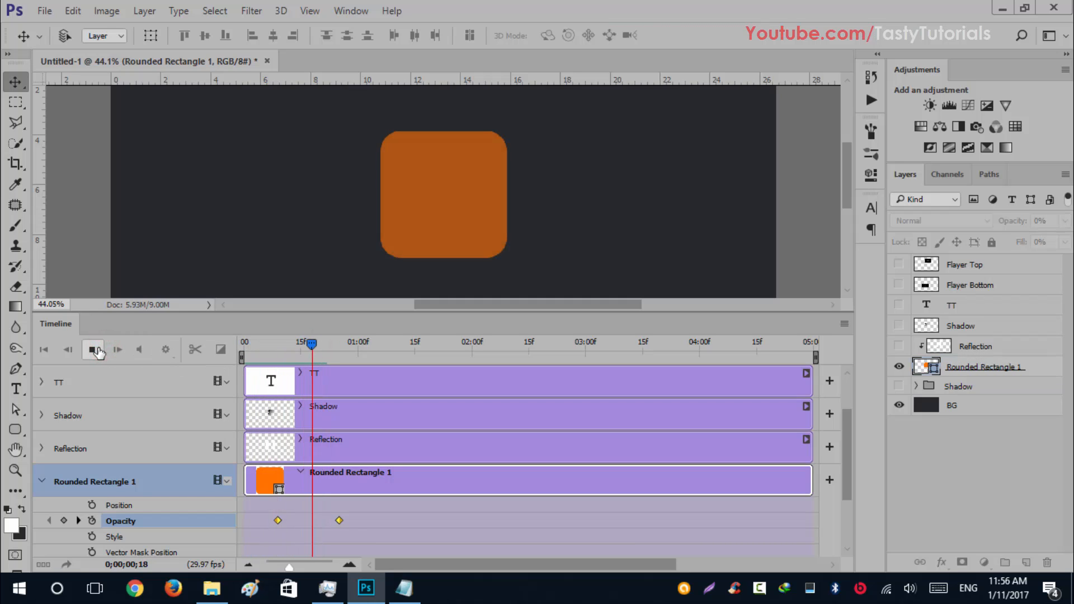
left_click(95, 349)
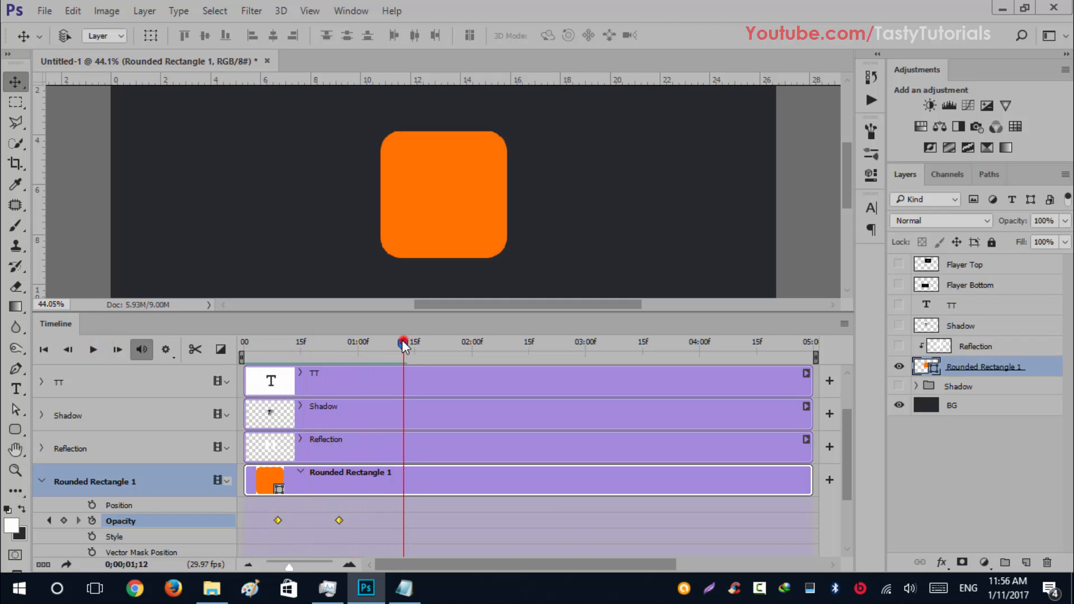
Step: Shorten the rounded rectangle's fade-in by moving its end keyframe to about frame 21, and preview it from near the start
left_click_drag(401, 340, 377, 383)
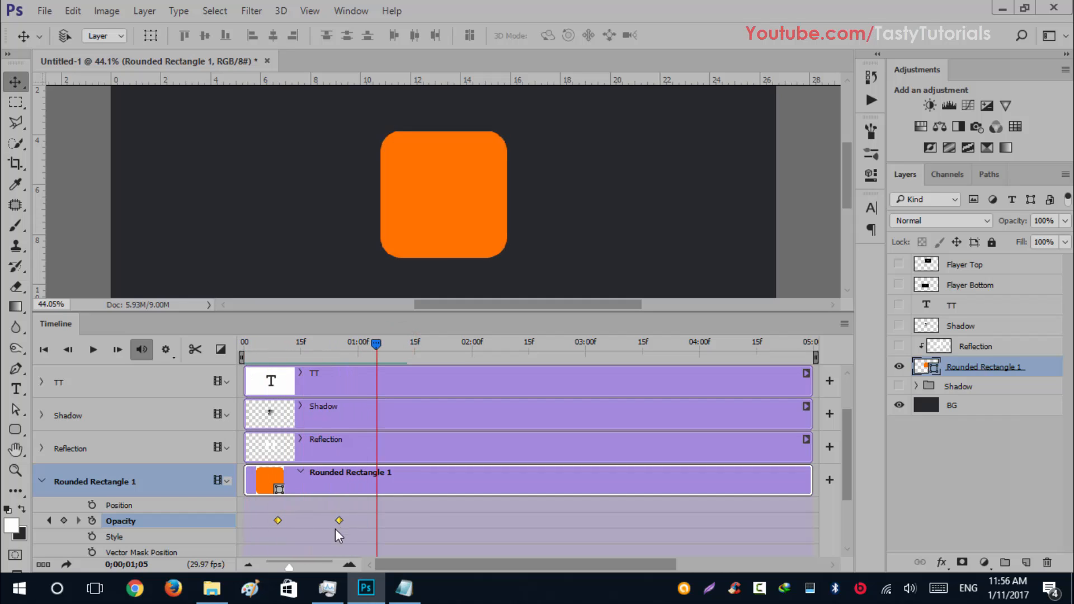
left_click_drag(334, 522, 323, 522)
left_click(260, 343)
left_click(91, 351)
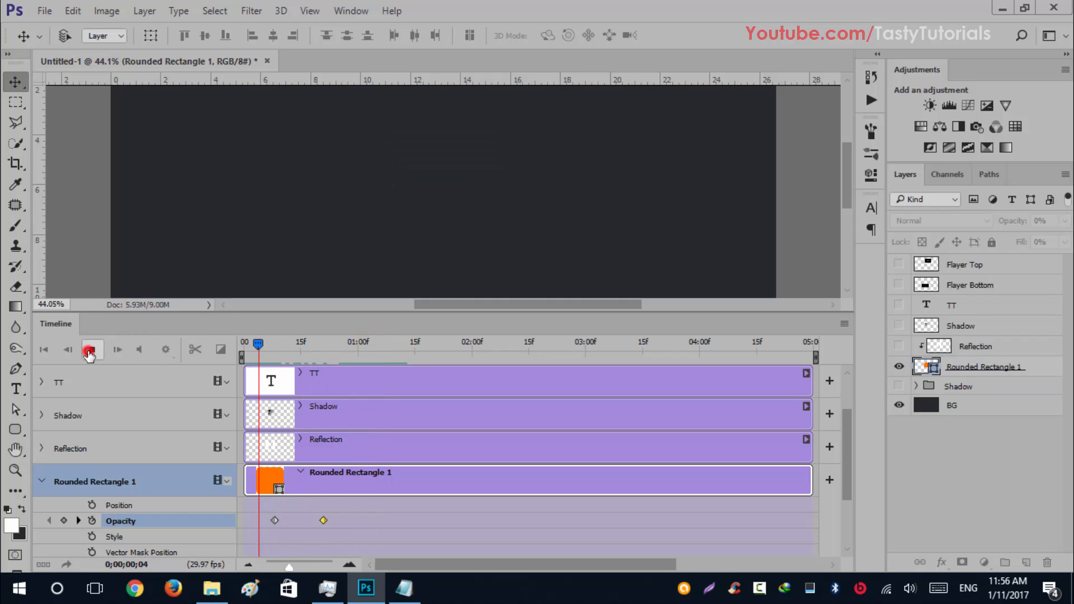
left_click(89, 351)
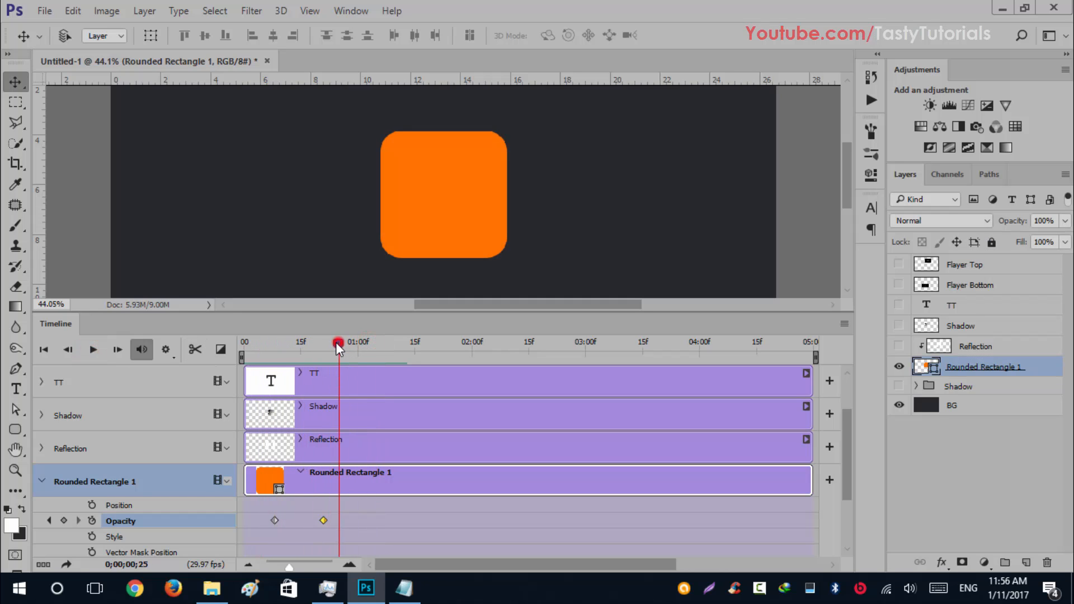
left_click_drag(337, 347, 283, 369)
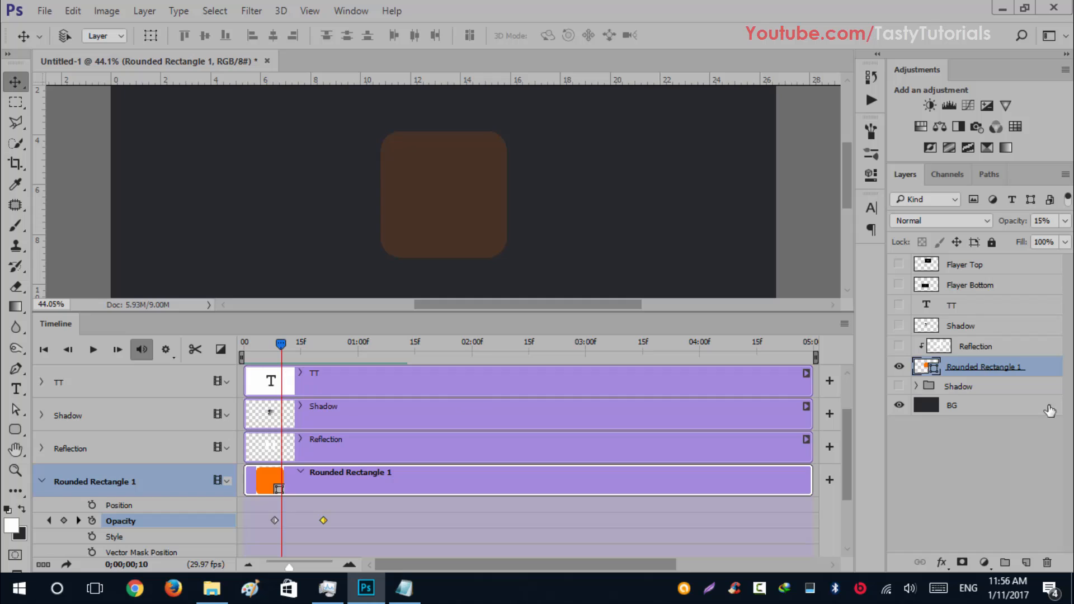
left_click(982, 347)
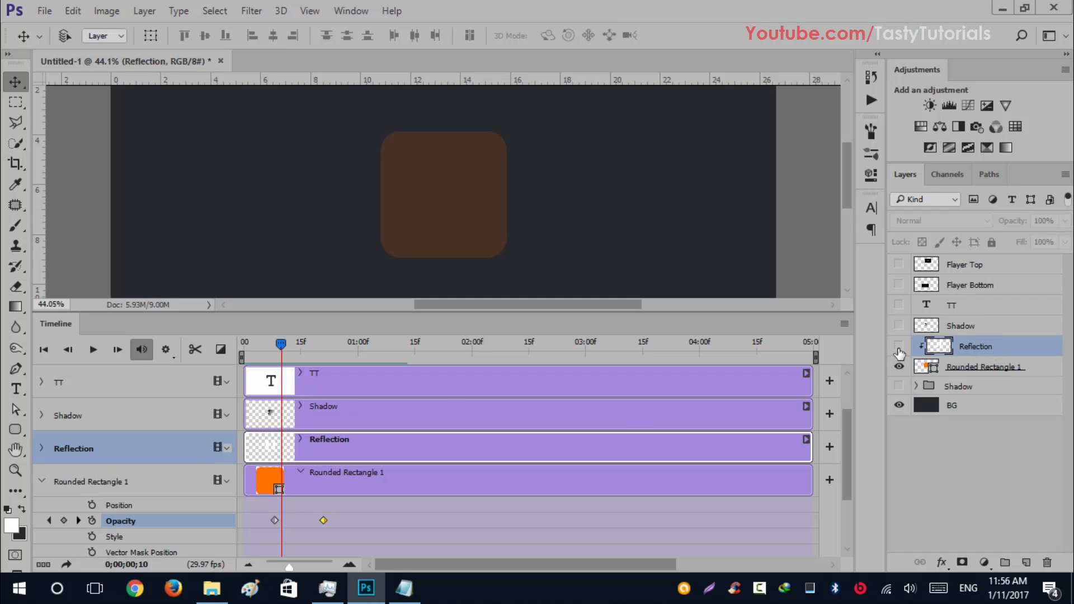
left_click(898, 347)
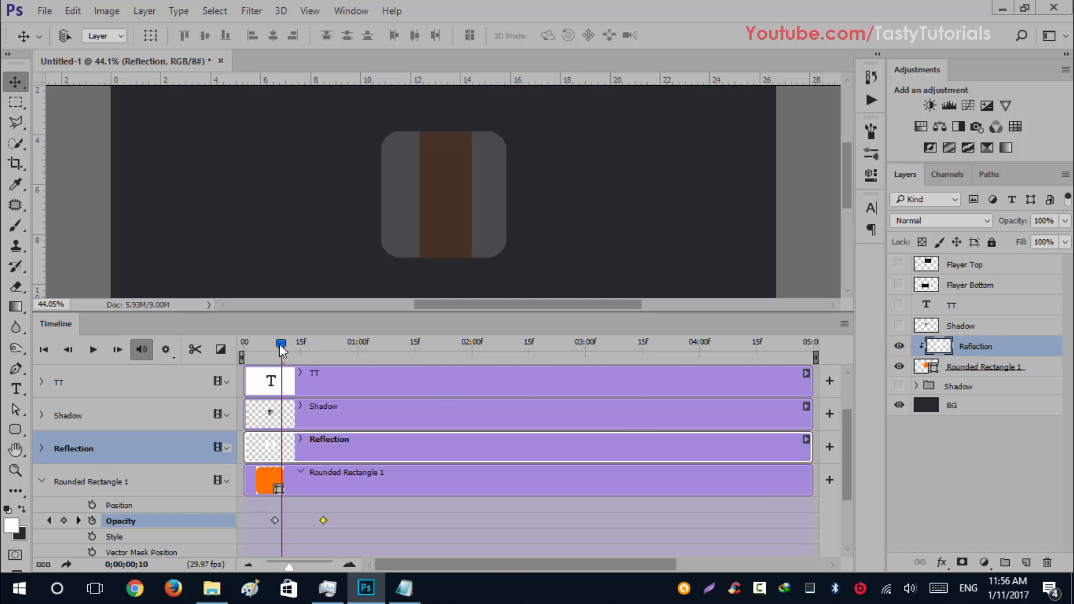
left_click_drag(279, 344, 293, 372)
left_click(898, 347)
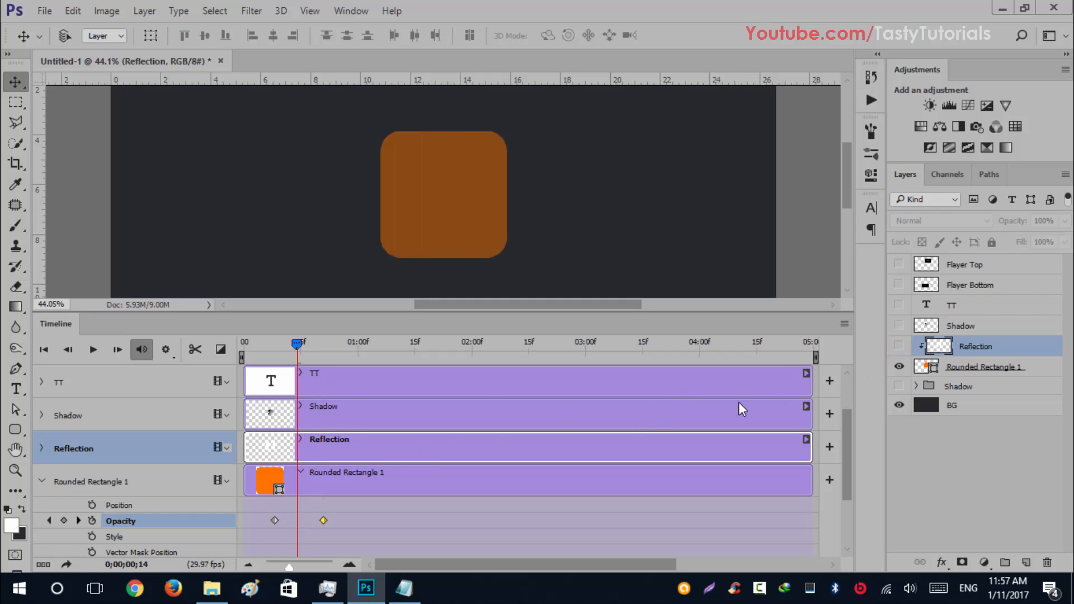
Step: Select and show the TT layer, collapse Rounded Rectangle 1's timeline properties and expand those of TT
left_click(942, 308)
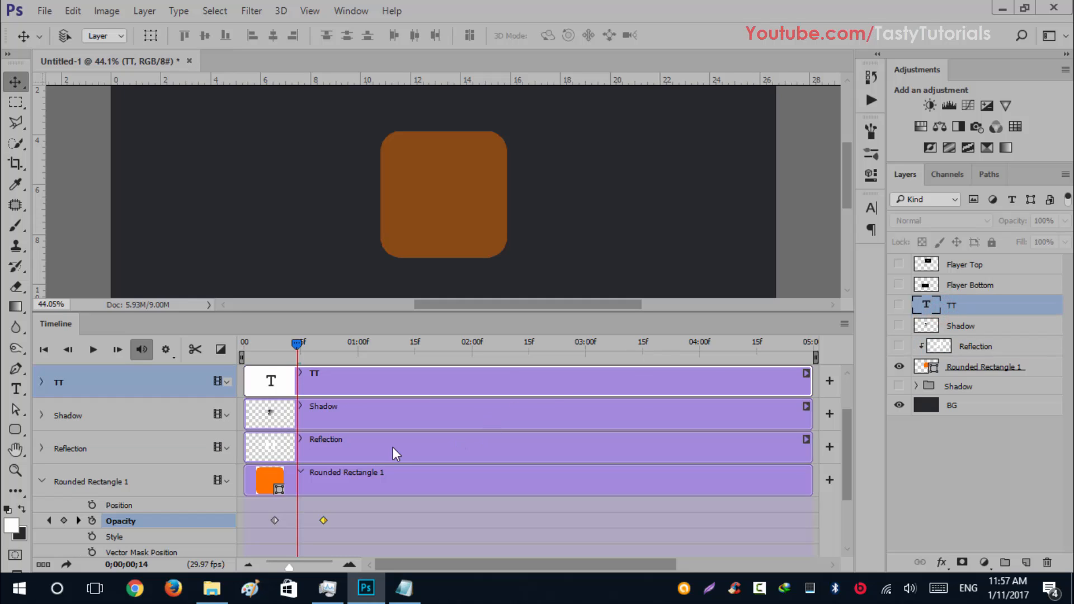
left_click(899, 306)
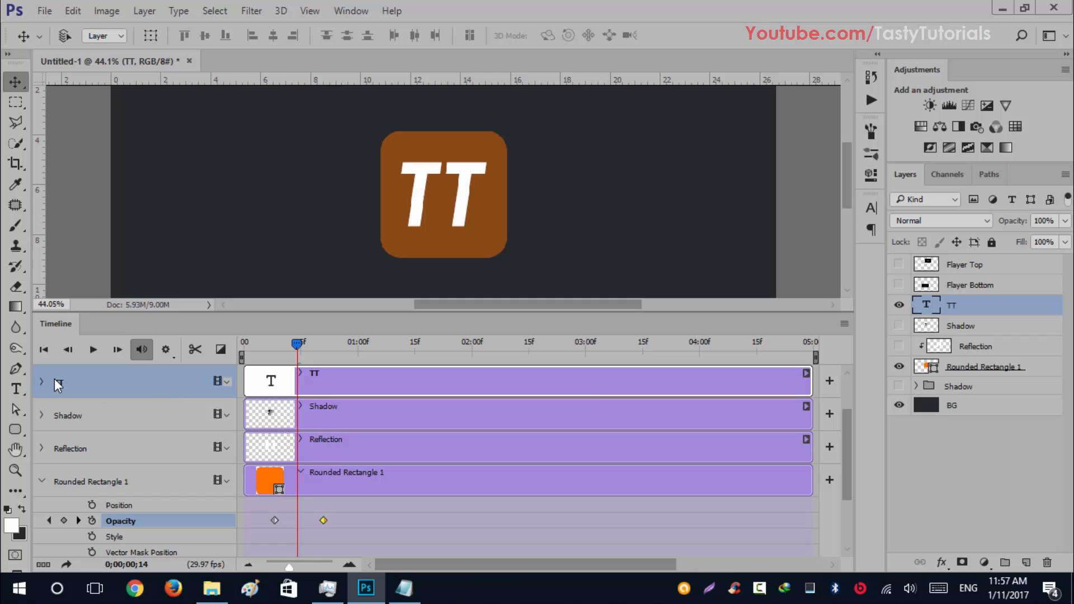
left_click(42, 482)
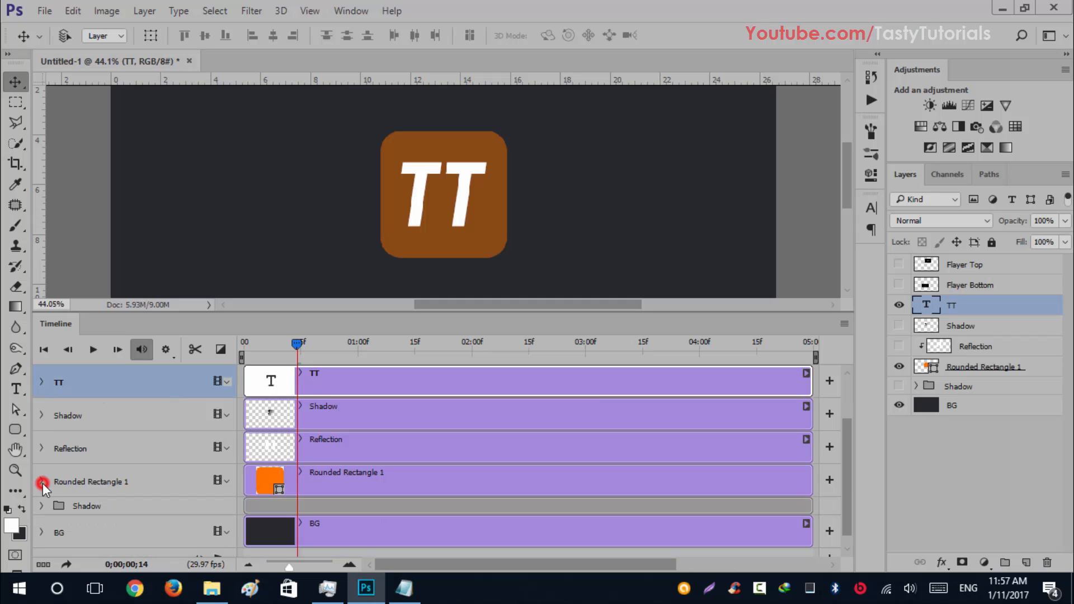
left_click(42, 380)
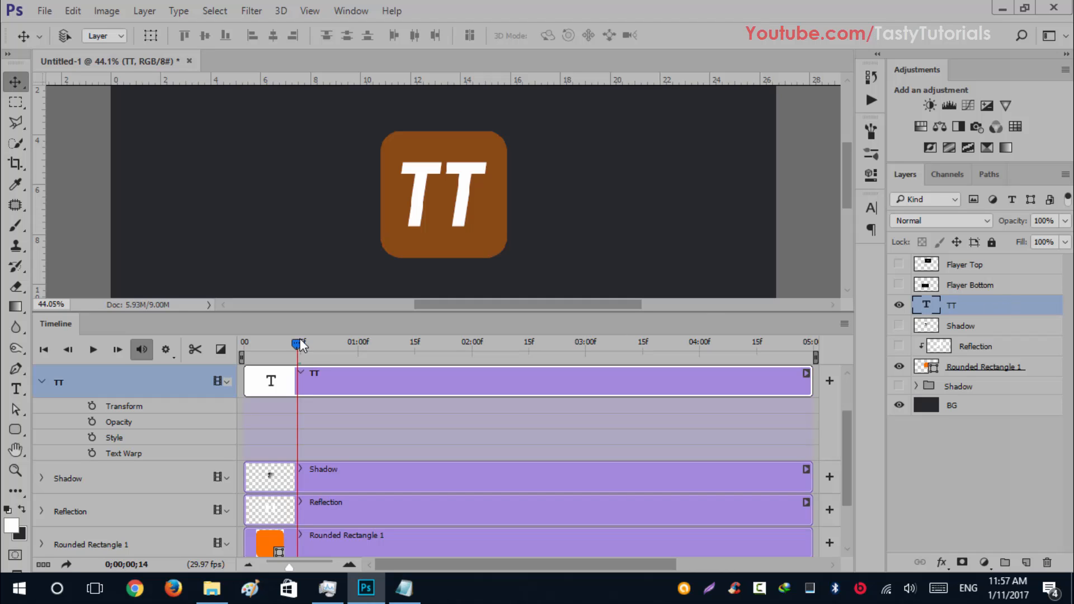
Step: Give the TT text layer an opacity keyframe of 0% at 0;00;00;13
mouse_move(297, 347)
left_mouse_down()
mouse_move(269, 350)
mouse_move(326, 352)
mouse_move(268, 352)
mouse_move(293, 358)
left_mouse_up()
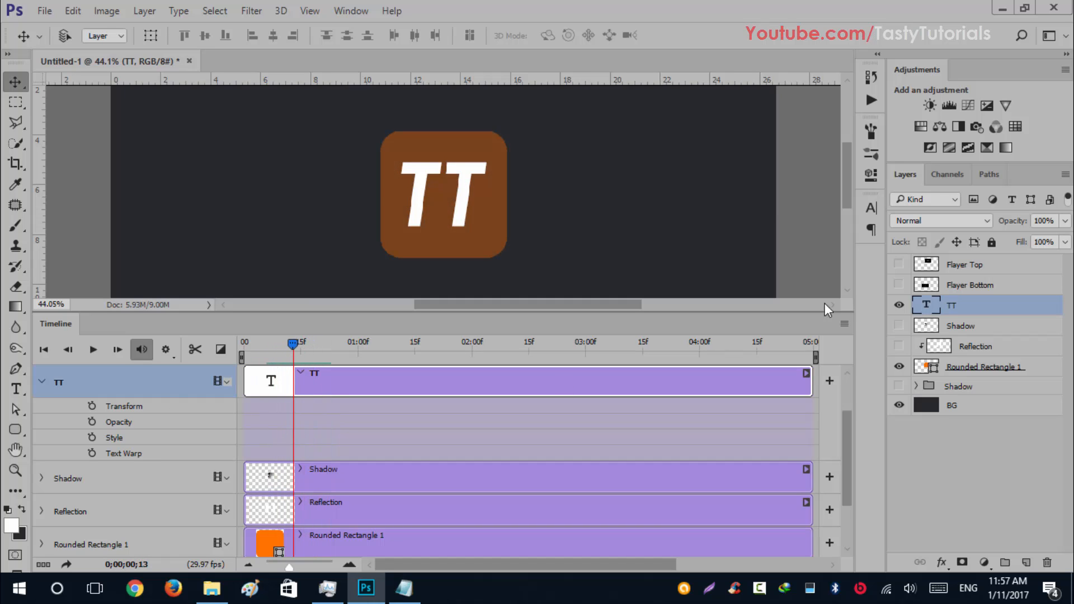
left_click_drag(1007, 229, 848, 243)
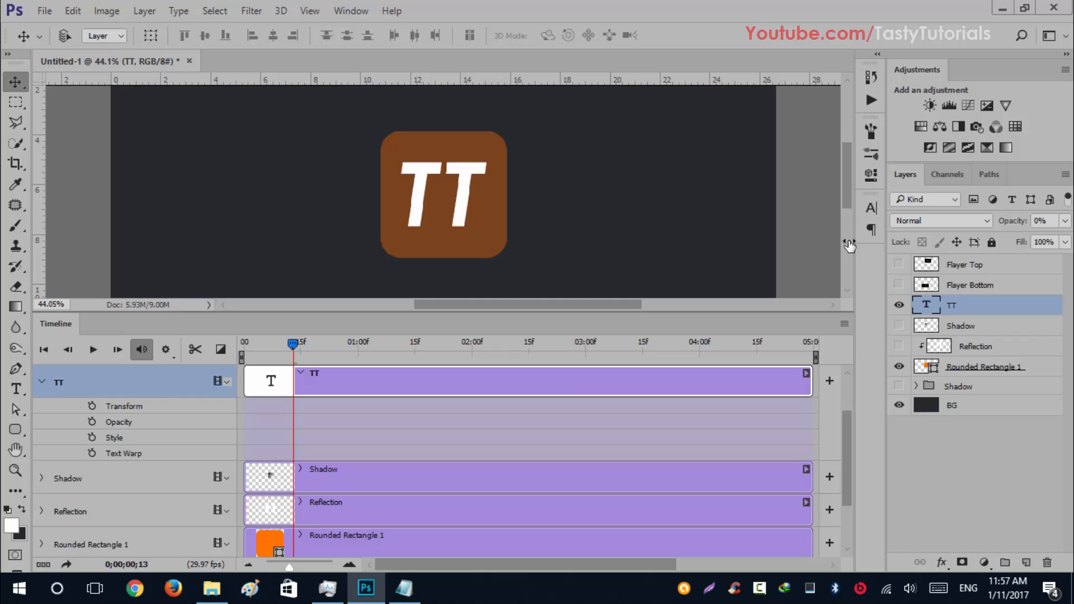
left_click(92, 422)
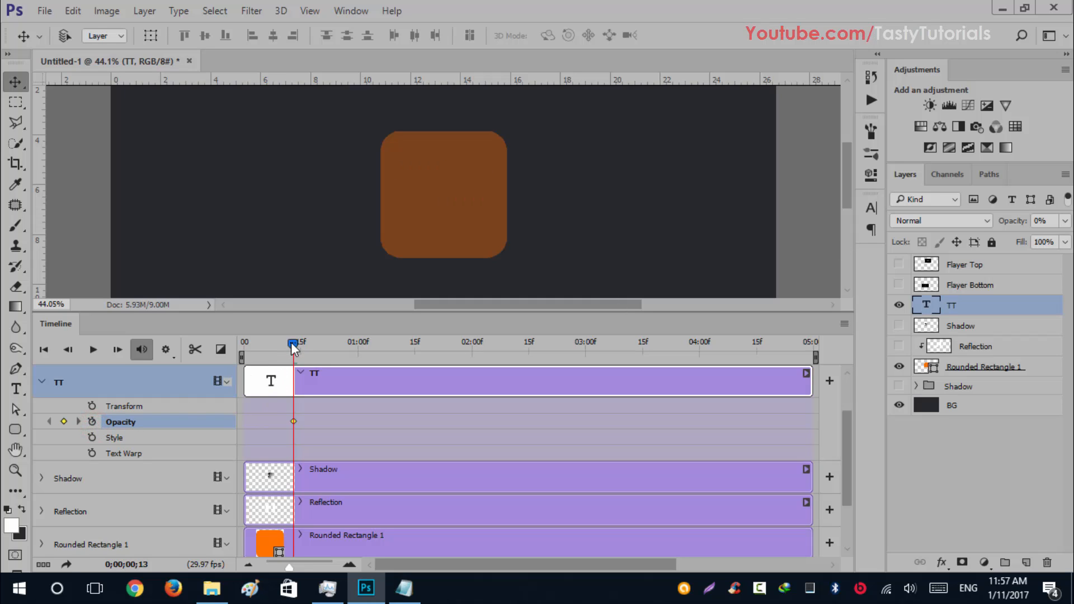
Step: Set the TT layer's opacity to 100% at 0;00;00;24 as a second opacity keyframe and preview the fade-in
left_click_drag(292, 344, 337, 356)
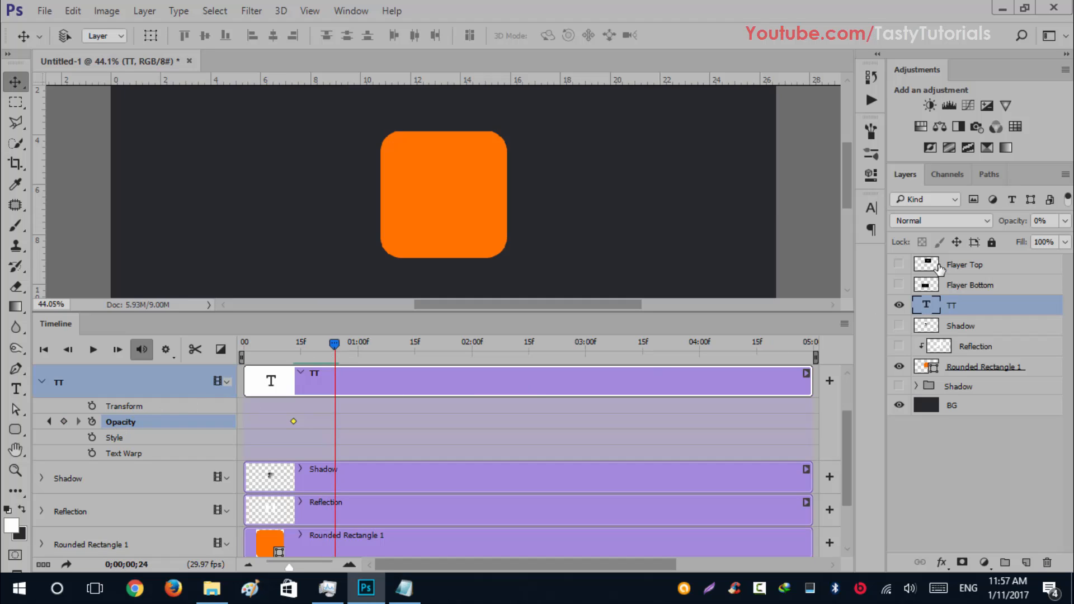
left_click_drag(1007, 223, 1072, 224)
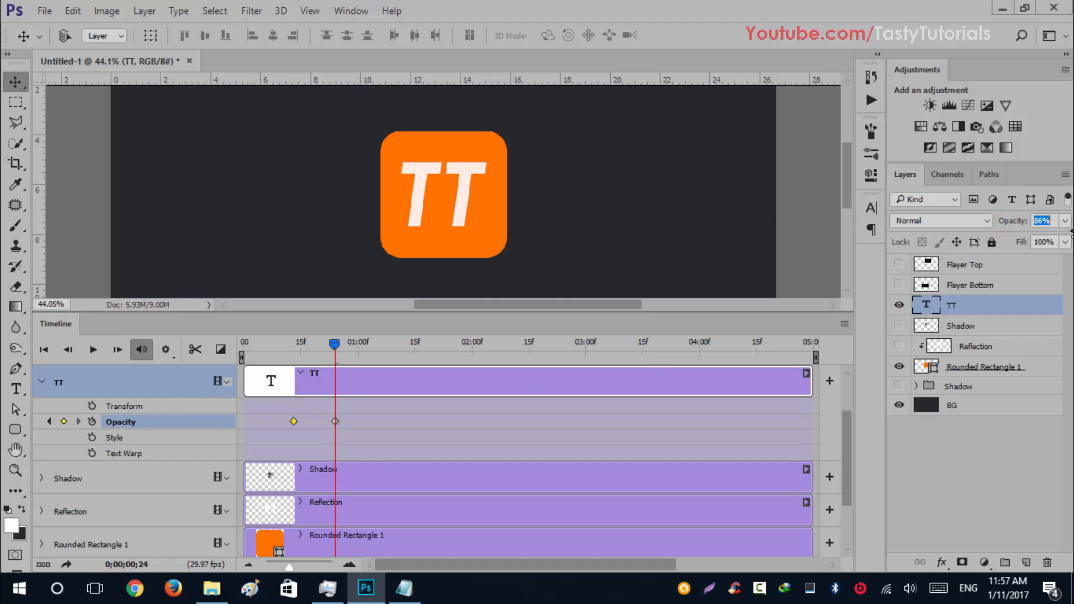
left_click_drag(1006, 220, 1034, 221)
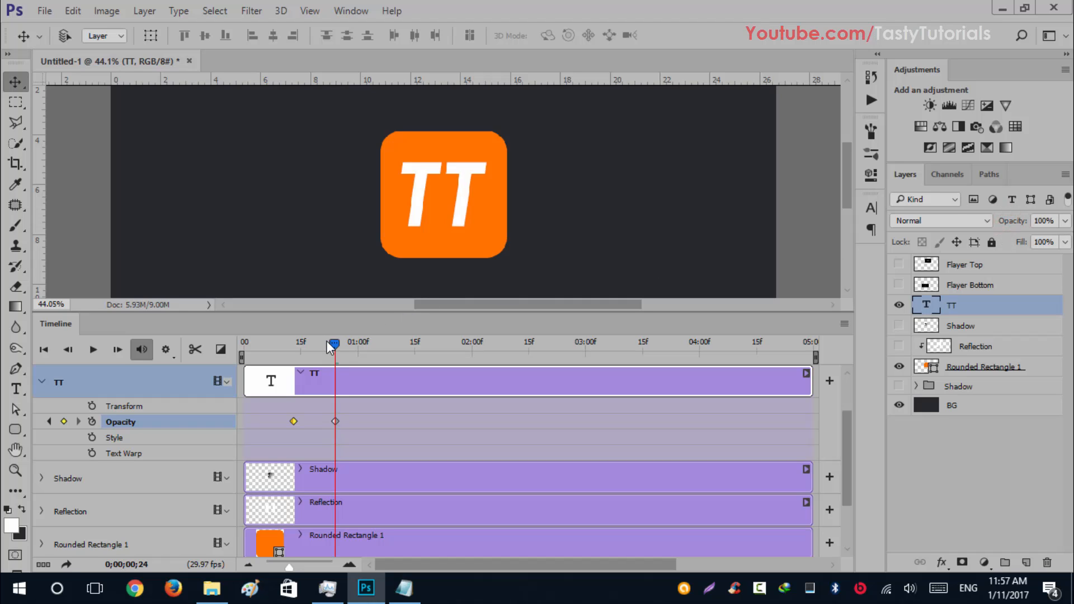
left_click_drag(334, 344, 313, 401)
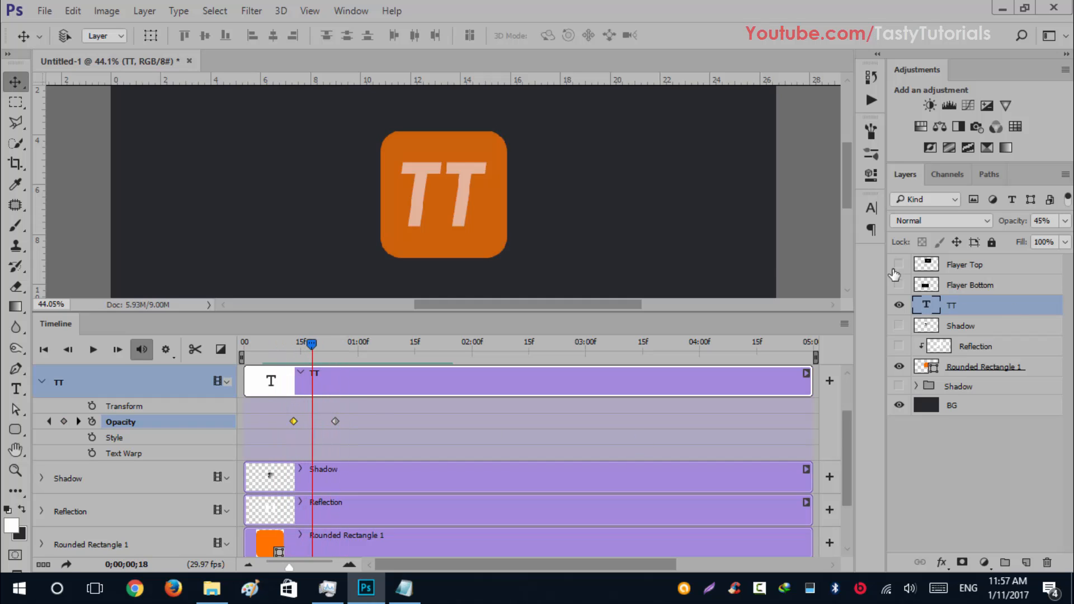
Step: Go to 0;00;01;18 in the timeline and make the Flayer Top layer visible
left_click_drag(319, 346, 393, 354)
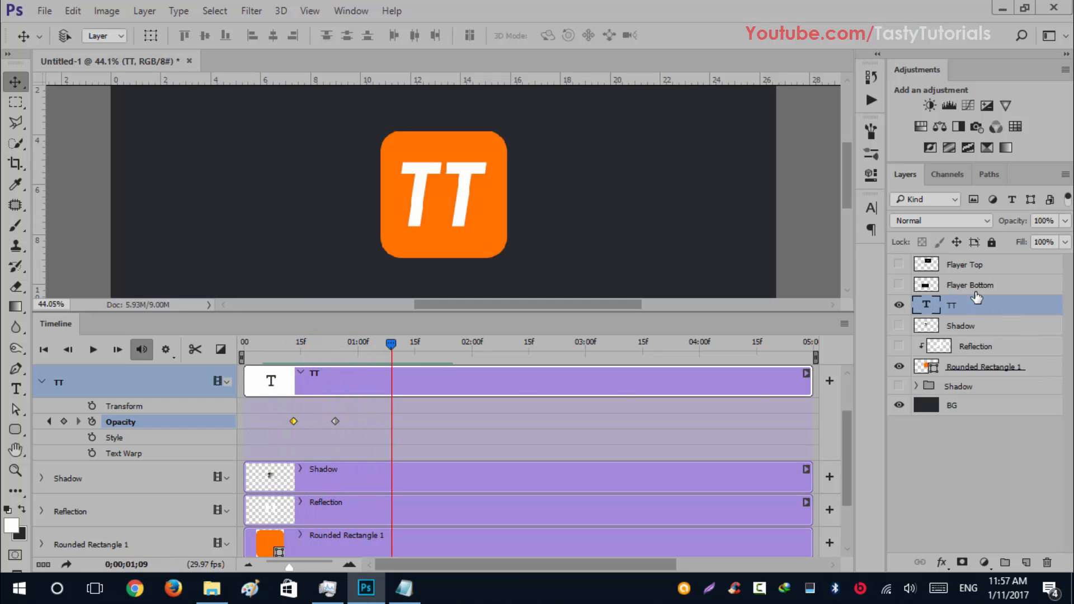
left_click_drag(391, 343, 426, 345)
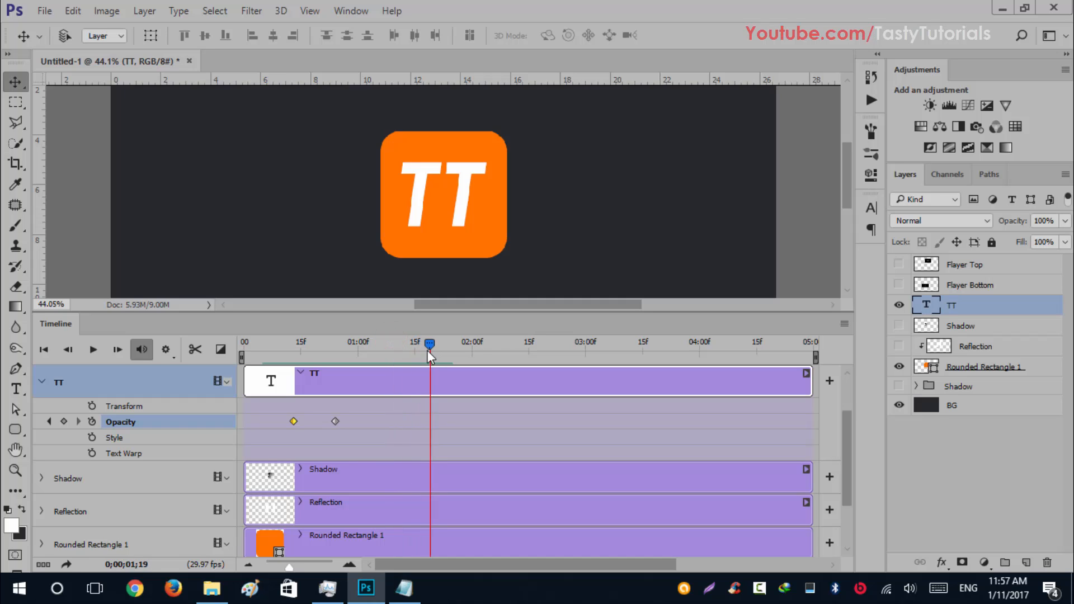
left_click(961, 284)
left_click(919, 265)
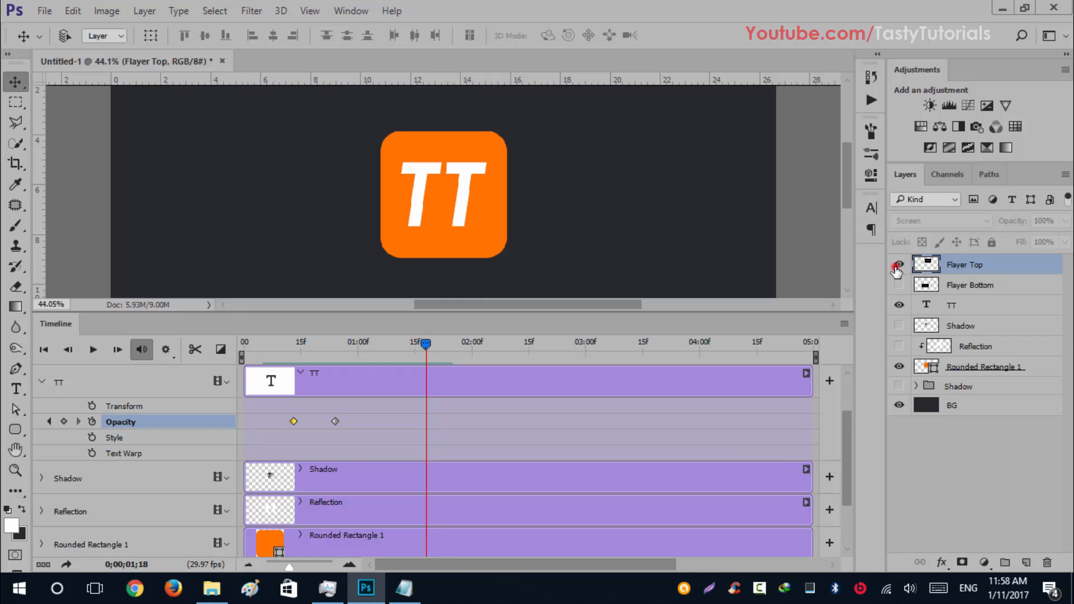
left_click(898, 264)
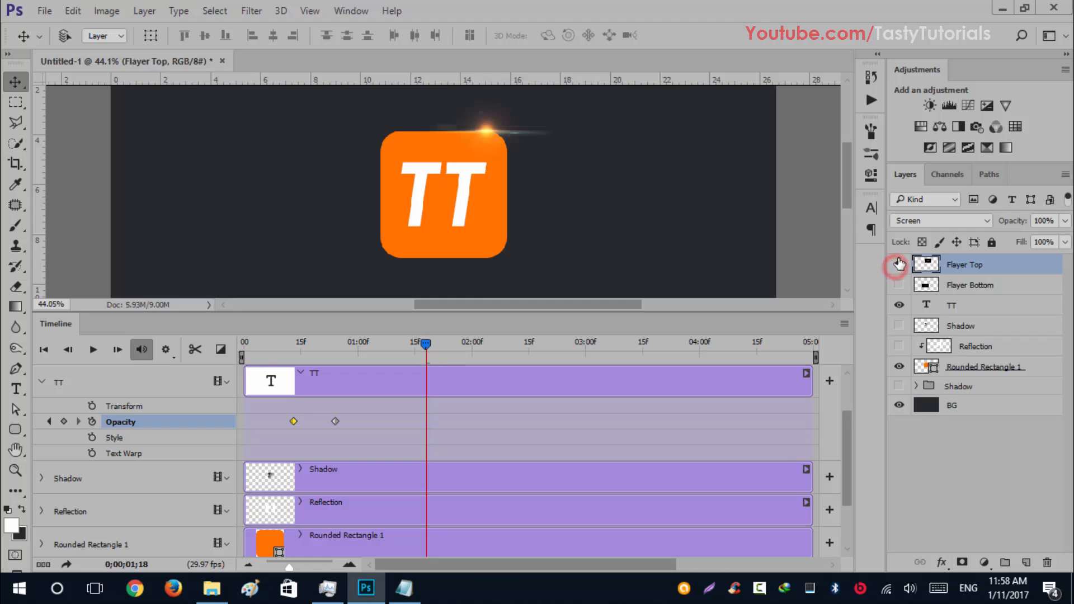
Step: Collapse the TT track, expand the Flayer Top track and start its Position keyframes at 0;00;01;17
left_click(43, 383)
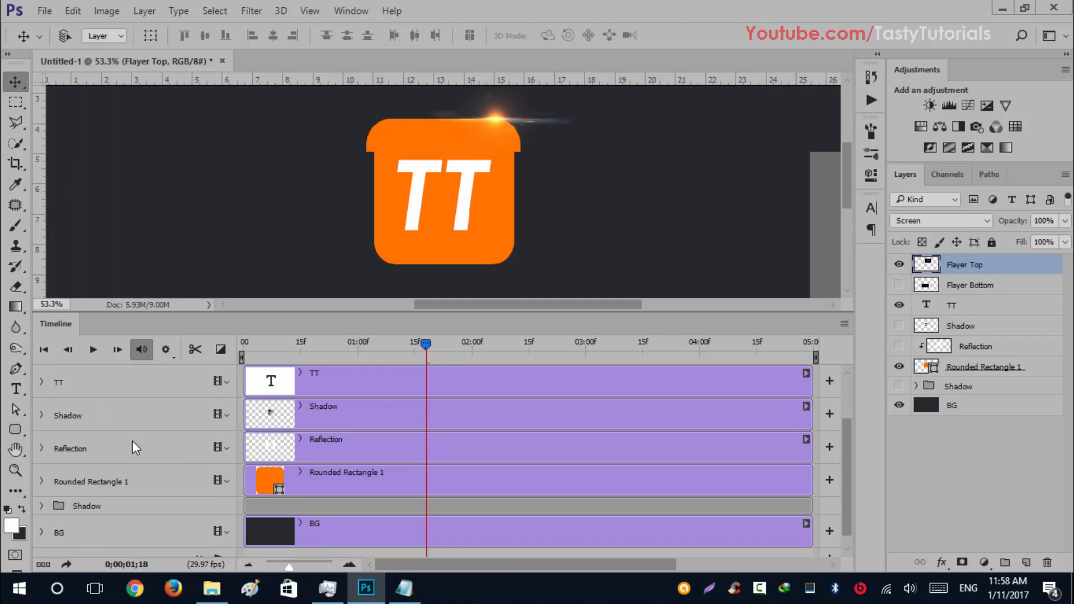
scroll(121, 430, "down", 1)
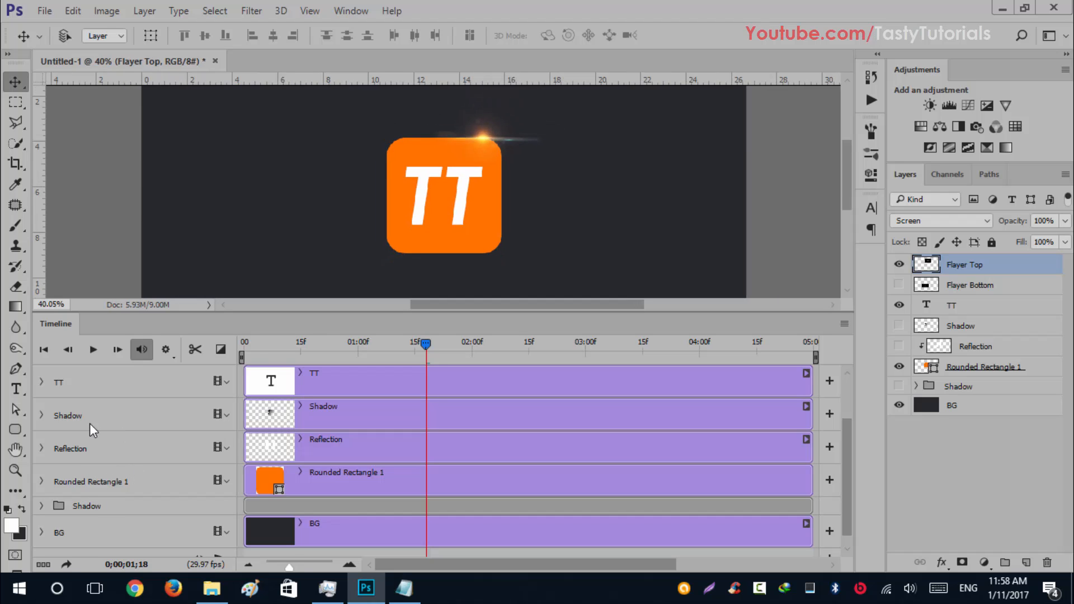
scroll(79, 376, "up", 1)
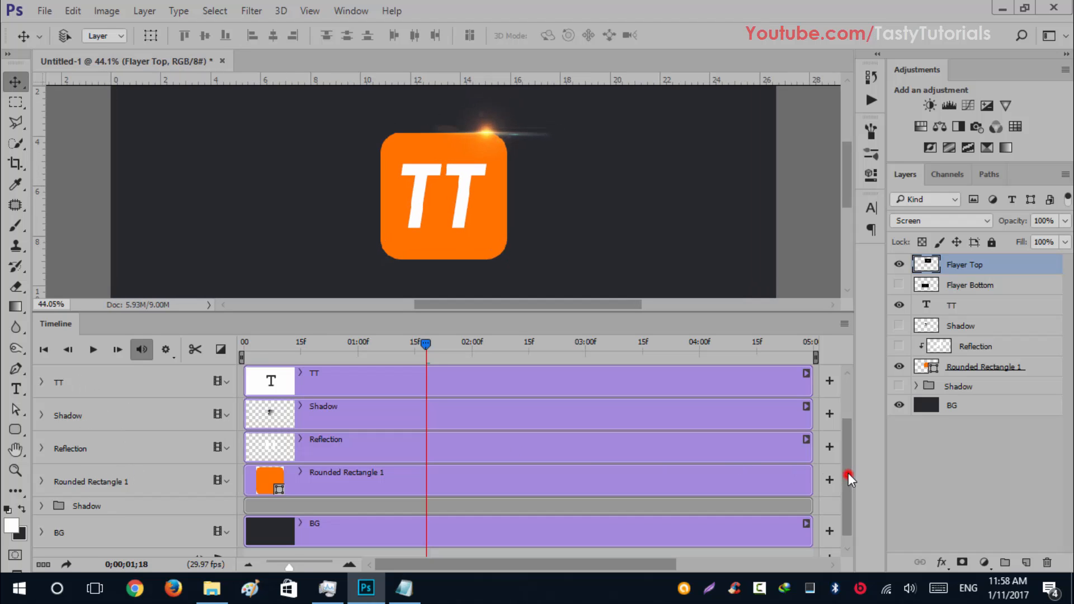
left_click_drag(847, 472, 850, 420)
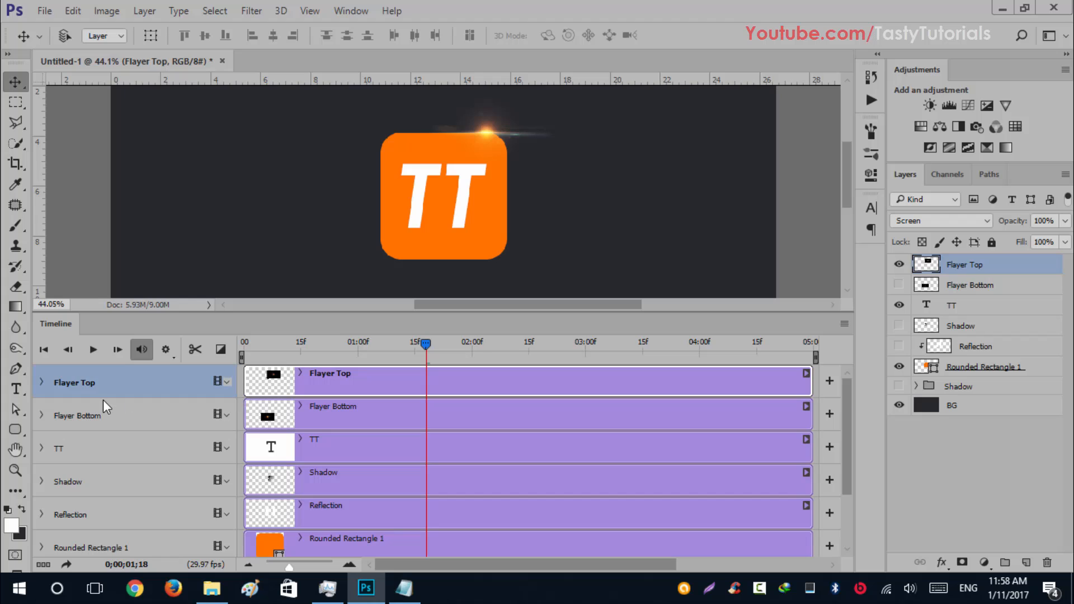
left_click(41, 382)
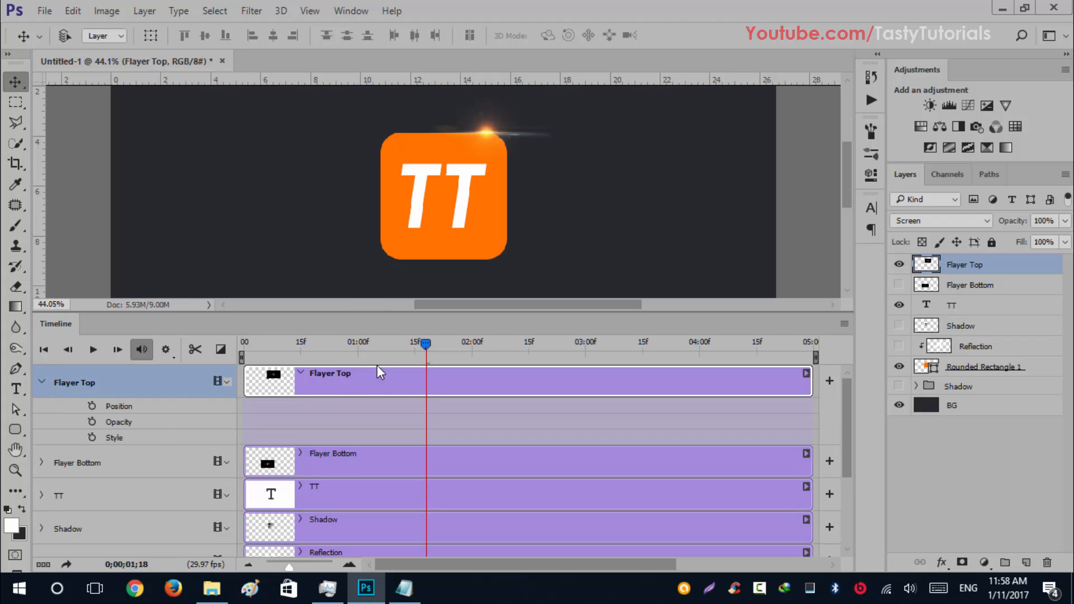
left_click(425, 346)
left_click_drag(423, 344, 421, 344)
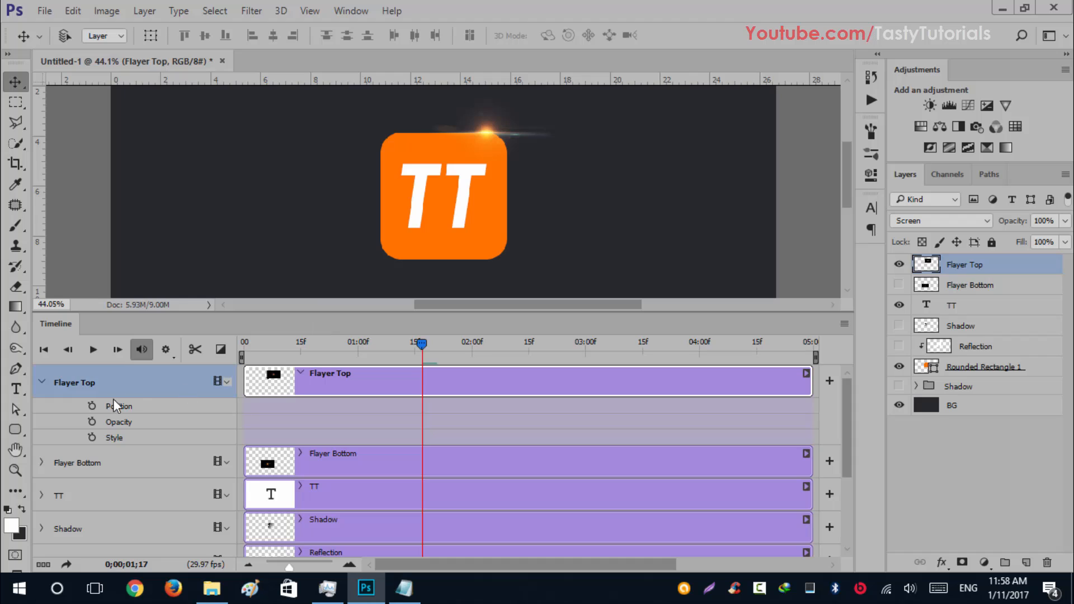
left_click(92, 406)
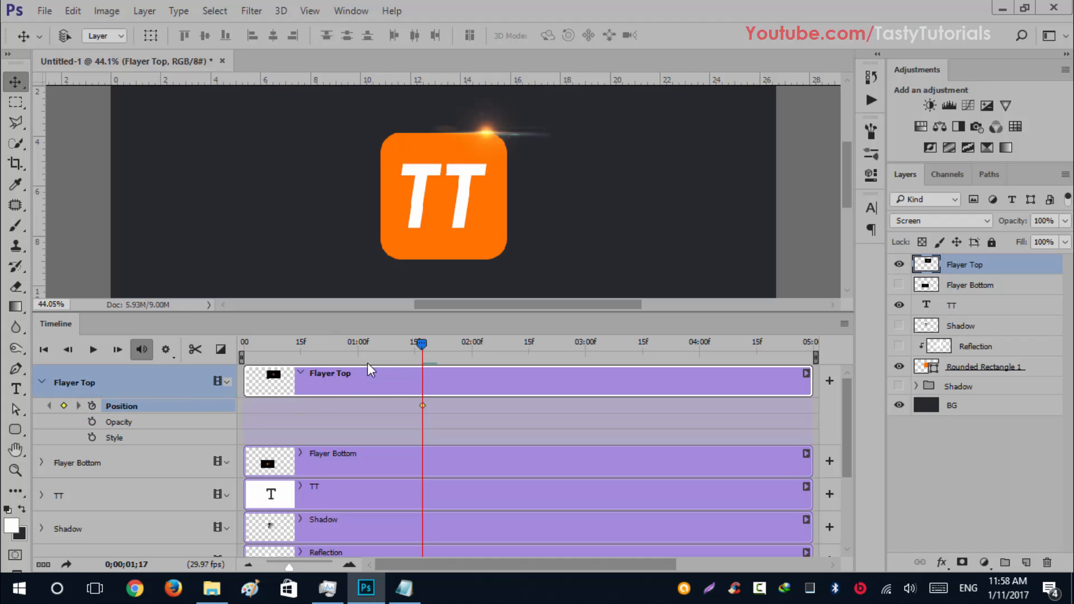
Step: At 0;00;02;11, shift the Flayer Top flare along the orange square's upper edge to its upper-left corner as a second Position keyframe
left_click_drag(427, 347, 513, 354)
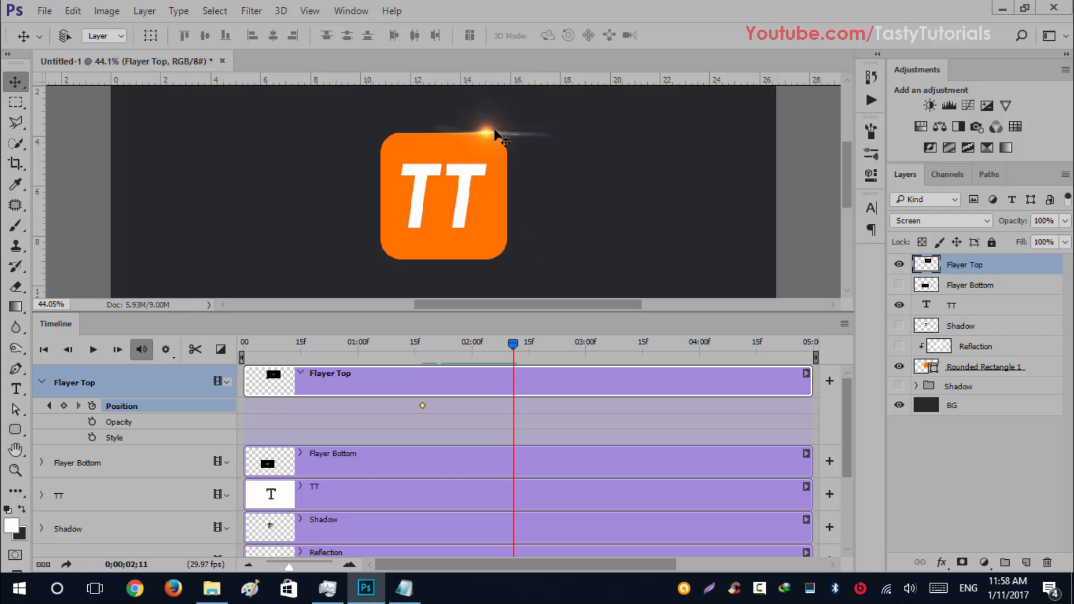
left_click_drag(515, 137, 428, 146)
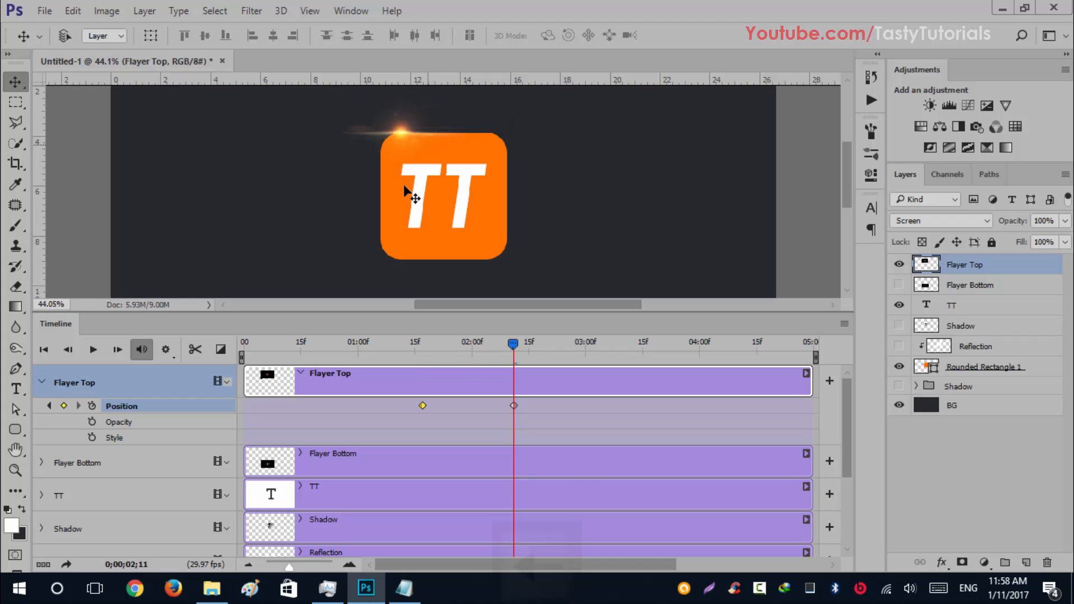
key("Left")
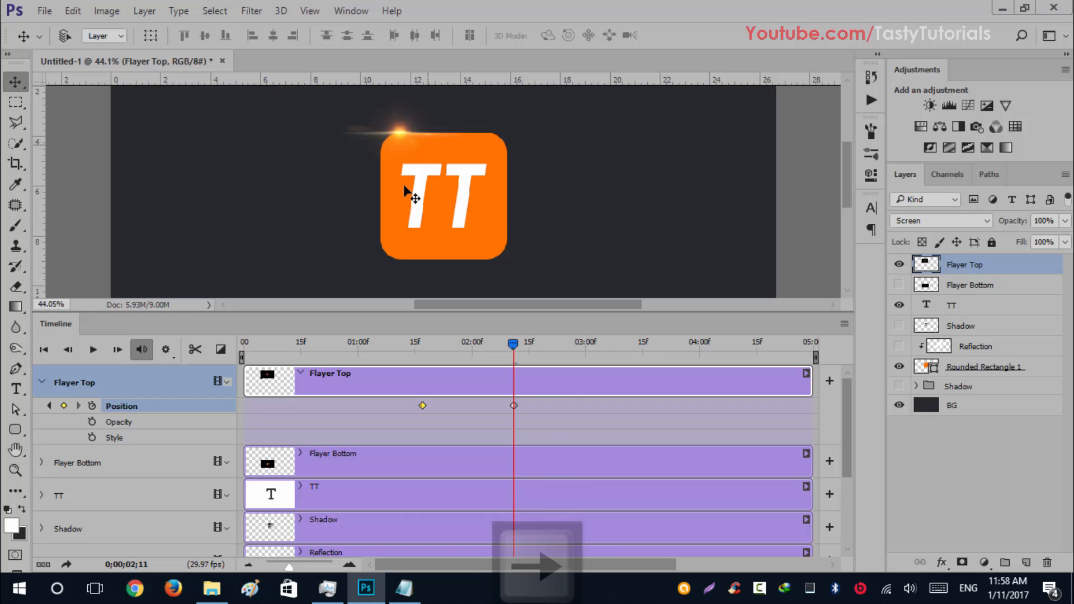
key("Right")
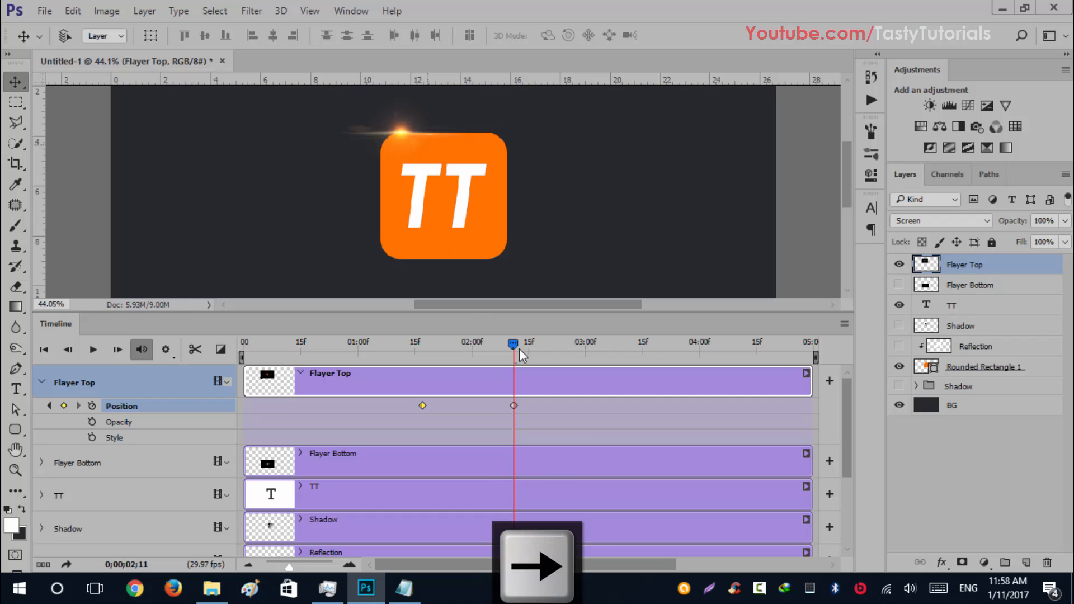
Step: Keyframe the Flayer Top opacity at 0% at 0;00;01;13 and 100% at 0;00;01;18
left_click_drag(513, 343, 408, 364)
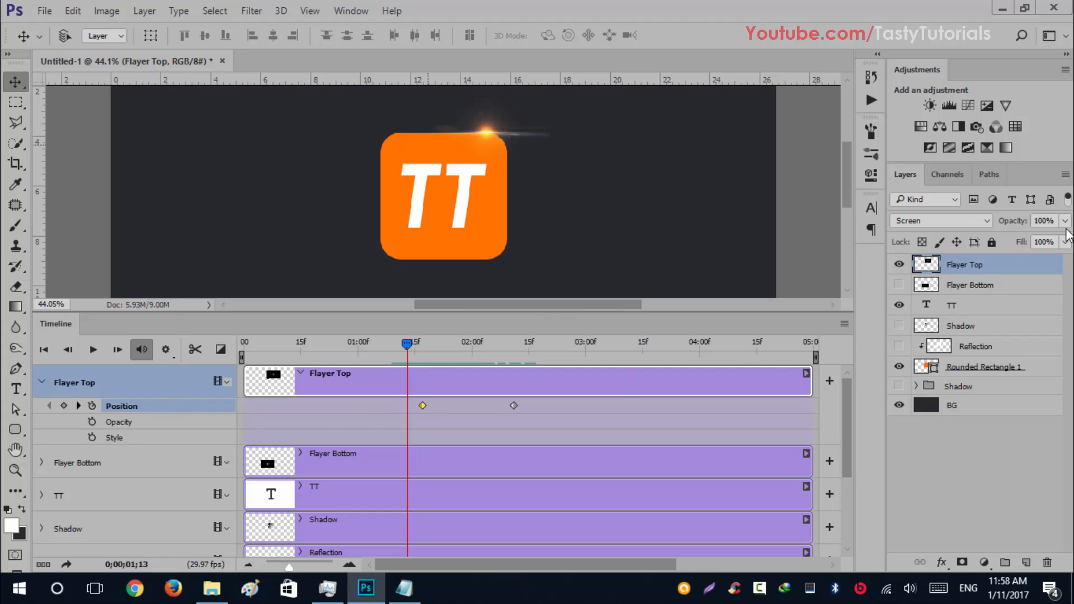
left_click_drag(1022, 219, 762, 224)
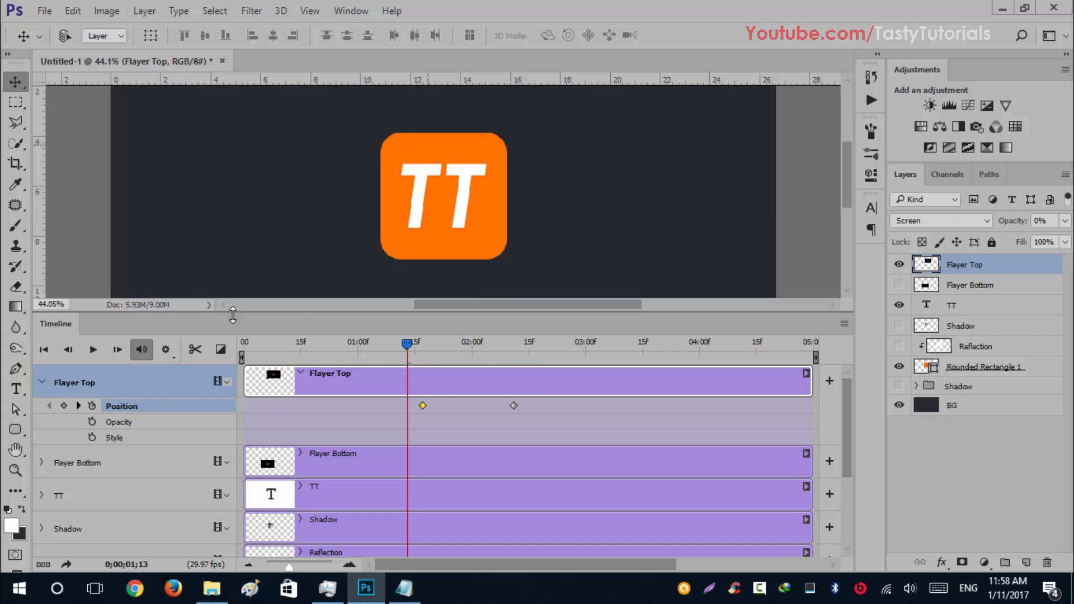
left_click(92, 421)
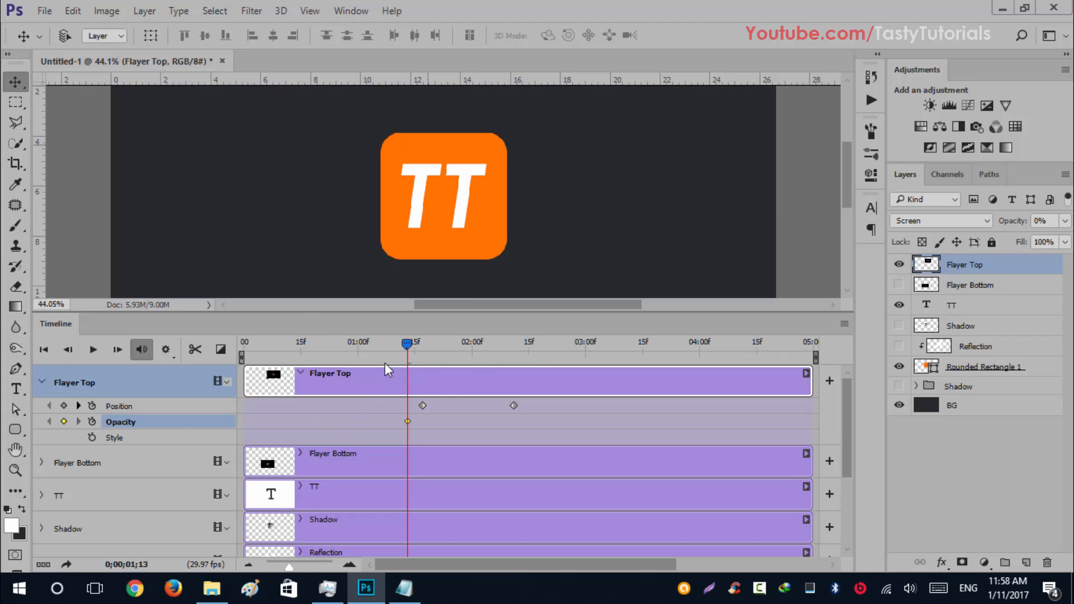
left_click_drag(407, 347, 425, 344)
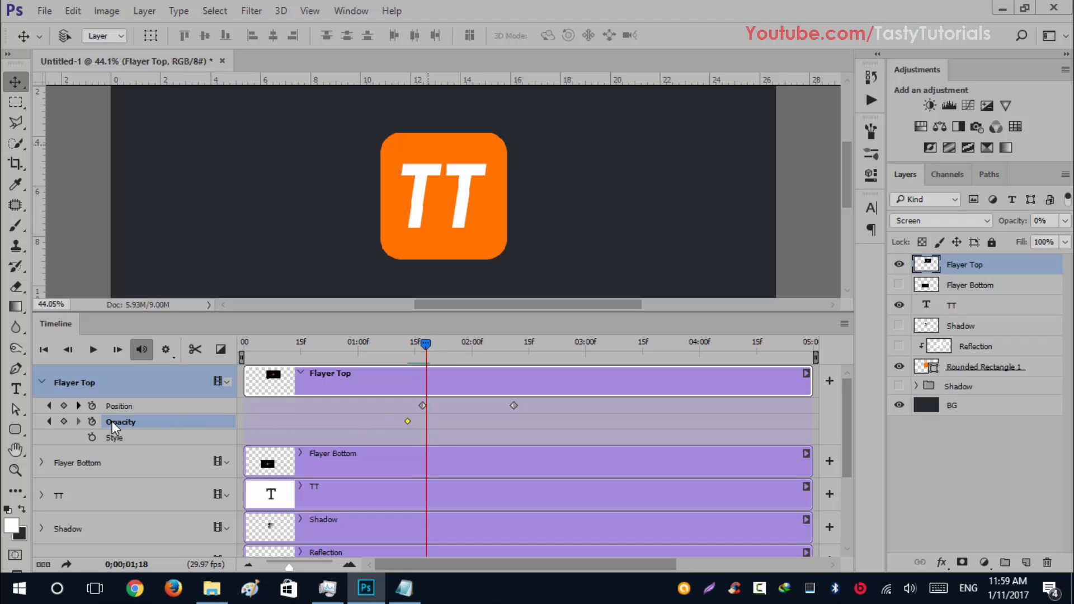
left_click_drag(1006, 223, 1072, 241)
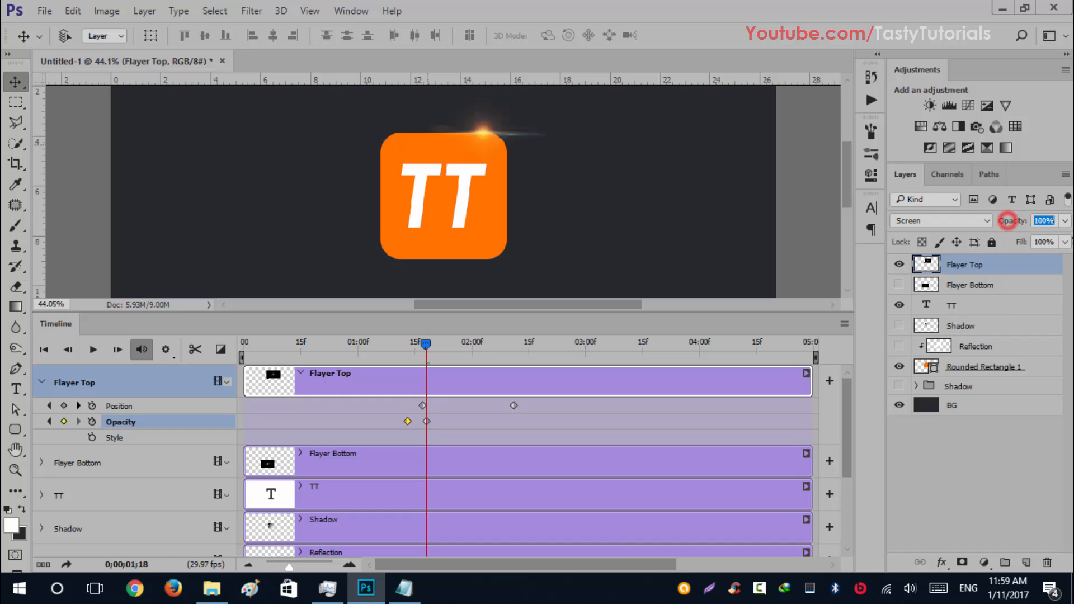
Step: Fade out Flayer Top with an opacity keyframe of 100% at 0;00;02;10 and one of 0% at 0;00;02;13
left_click_drag(425, 343, 509, 350)
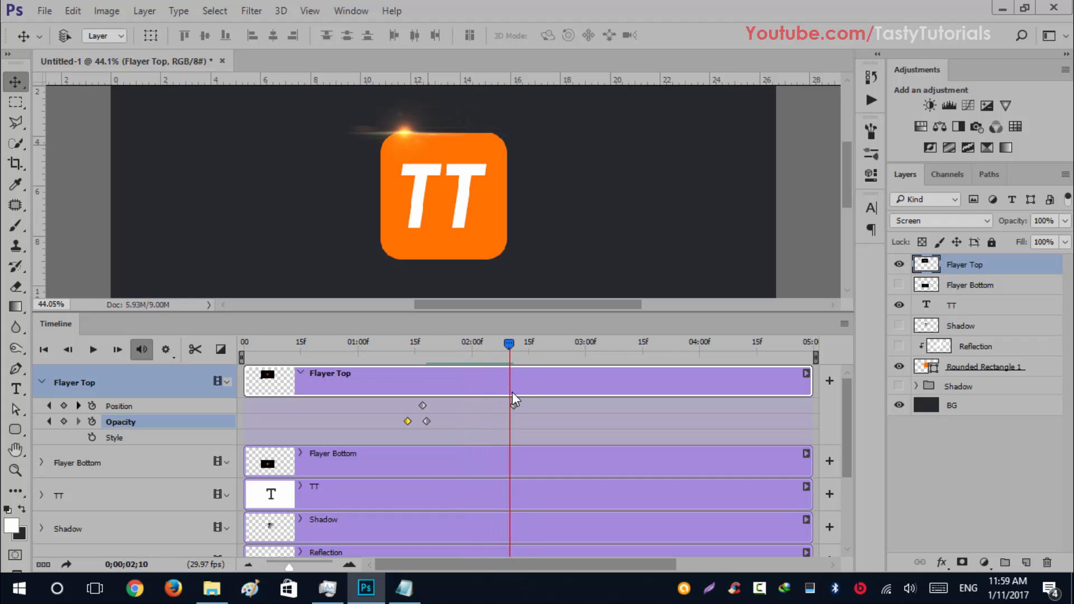
left_click(64, 421)
left_click_drag(511, 344, 521, 344)
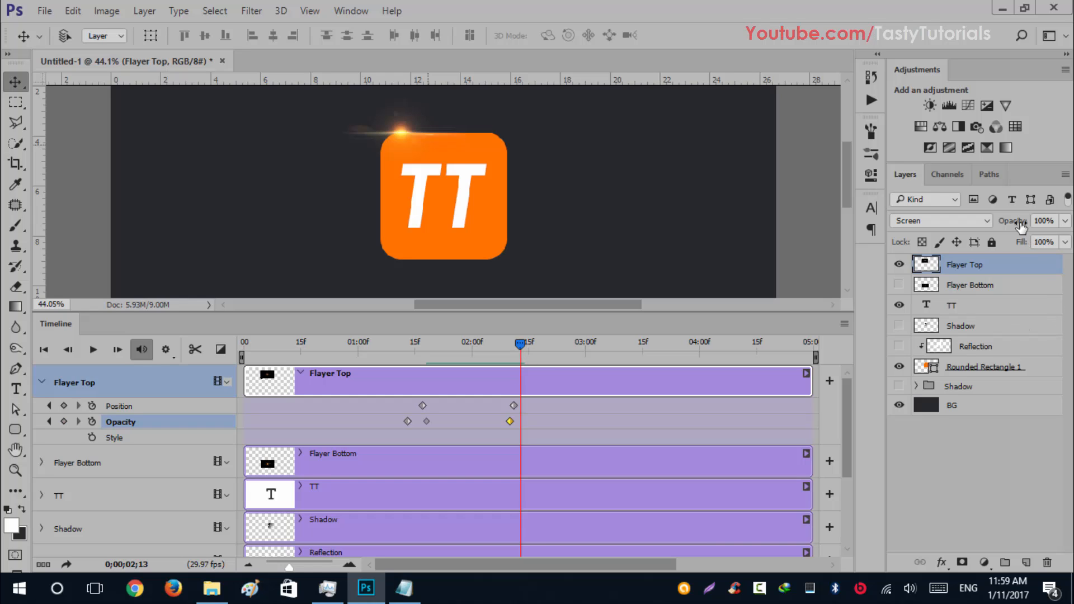
left_click_drag(1013, 221, 392, 370)
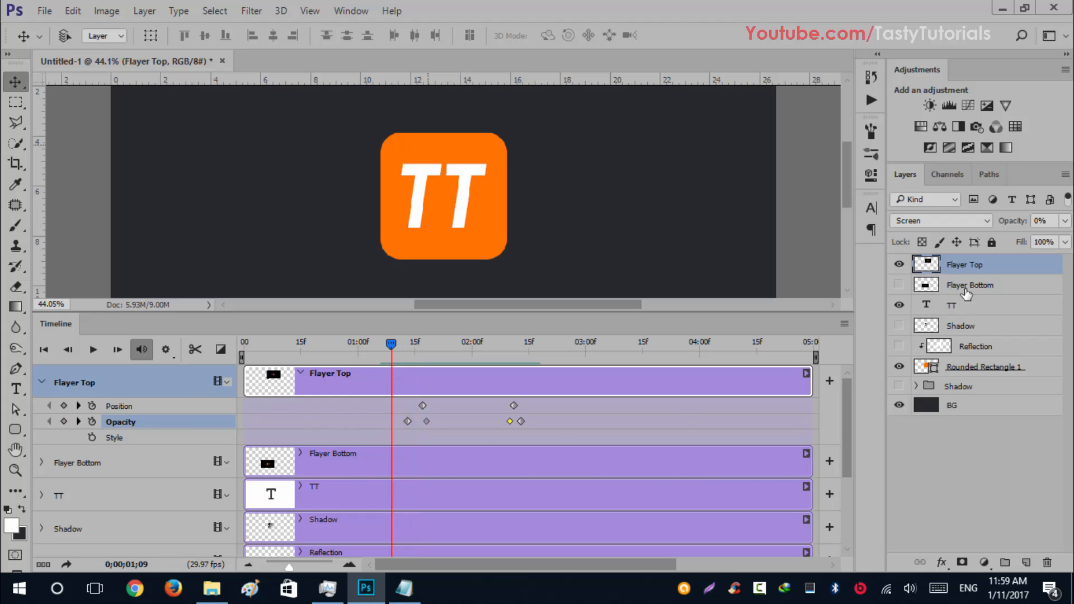
Step: Make the Flayer Bottom layer visible, expand its track and start its Position keyframes at 0;00;01;17
left_click(921, 286)
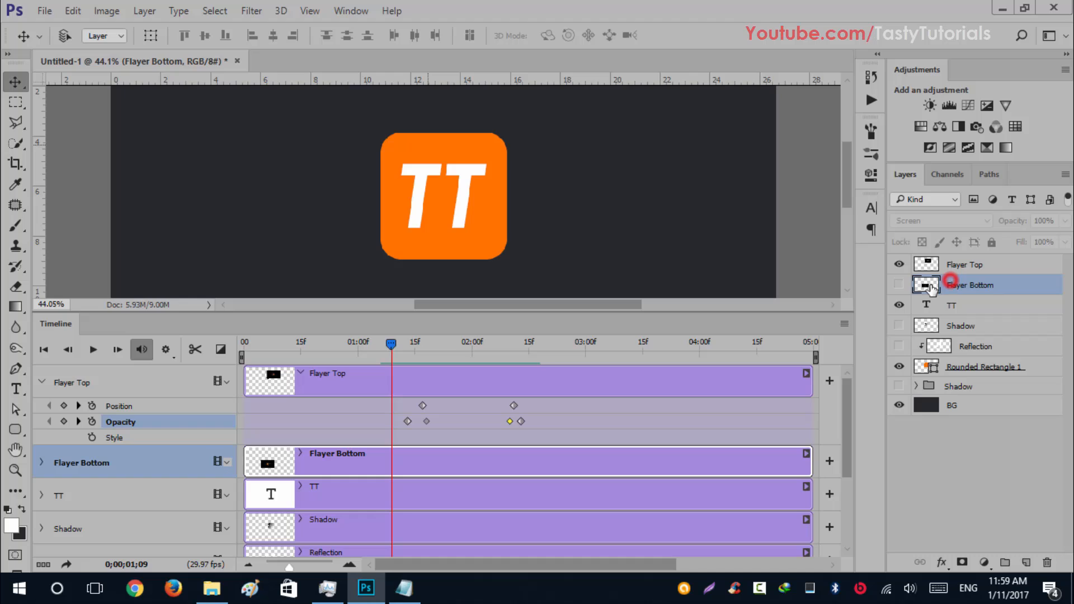
left_click(899, 285)
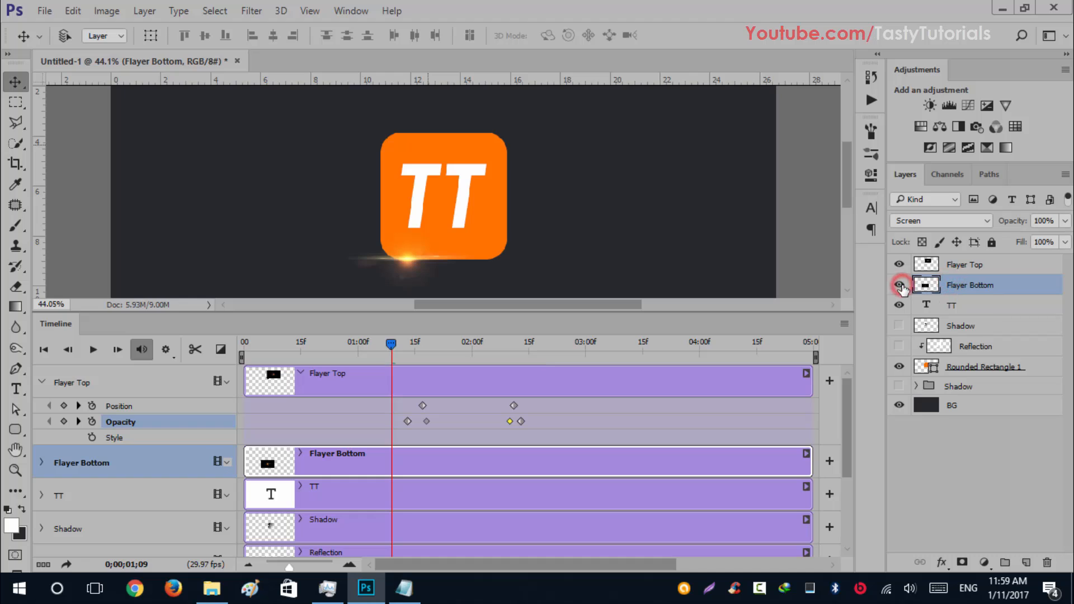
left_click(41, 463)
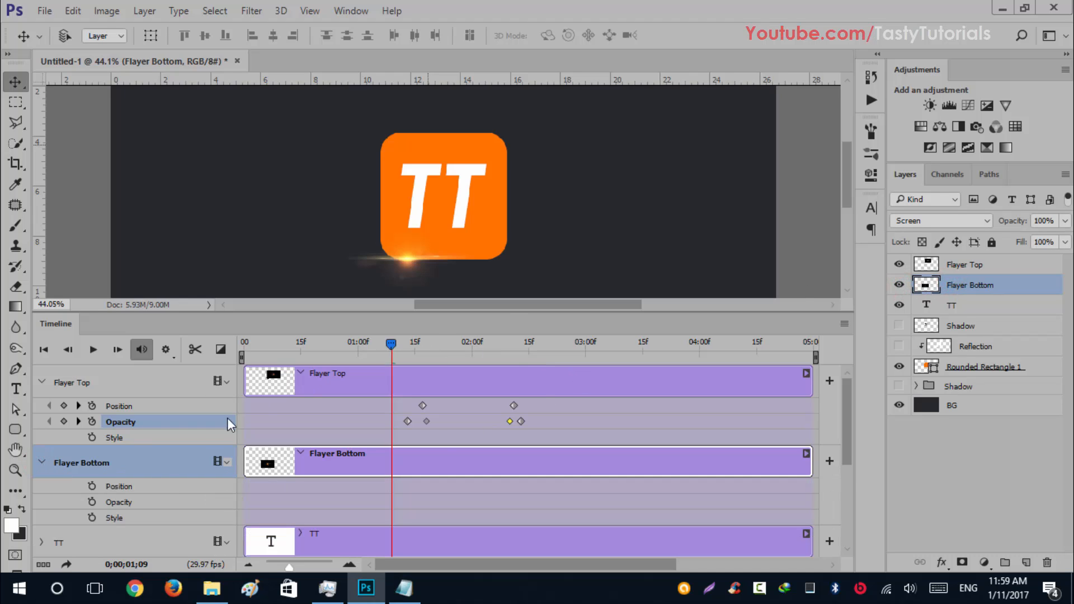
left_click_drag(395, 349, 422, 357)
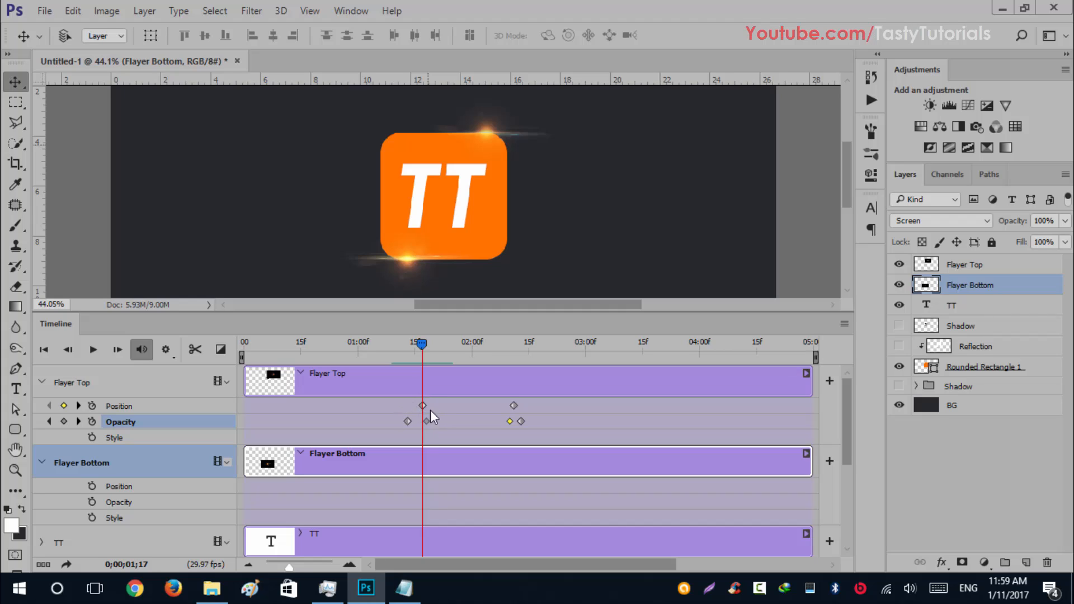
left_click(92, 486)
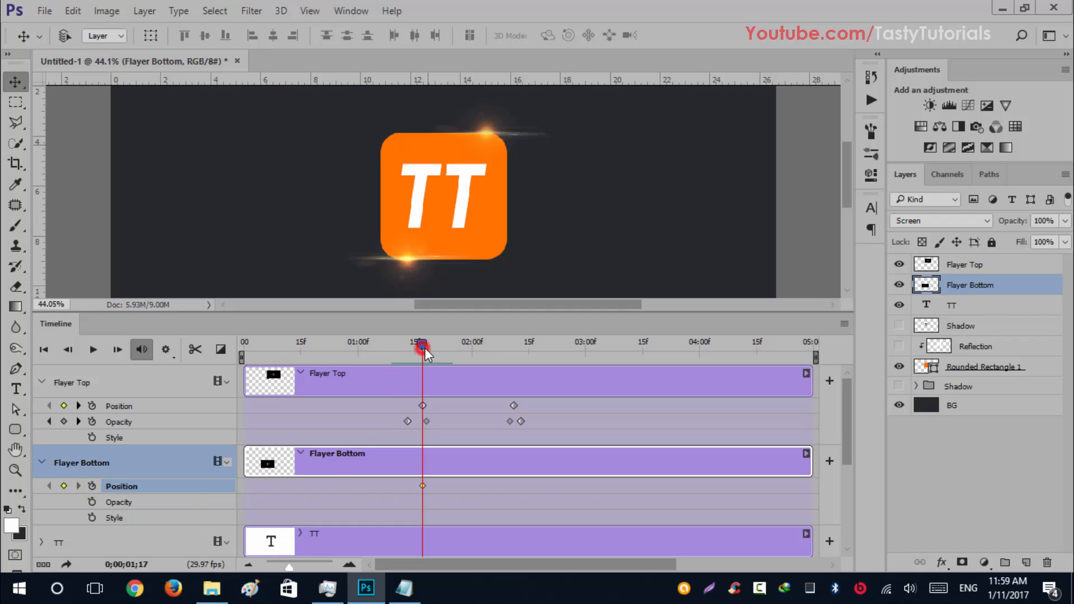
Step: At 0;00;02;11, shift the Flayer Bottom flare along the orange square's lower edge to its lower-right corner as a second Position keyframe
left_click_drag(424, 347, 512, 357)
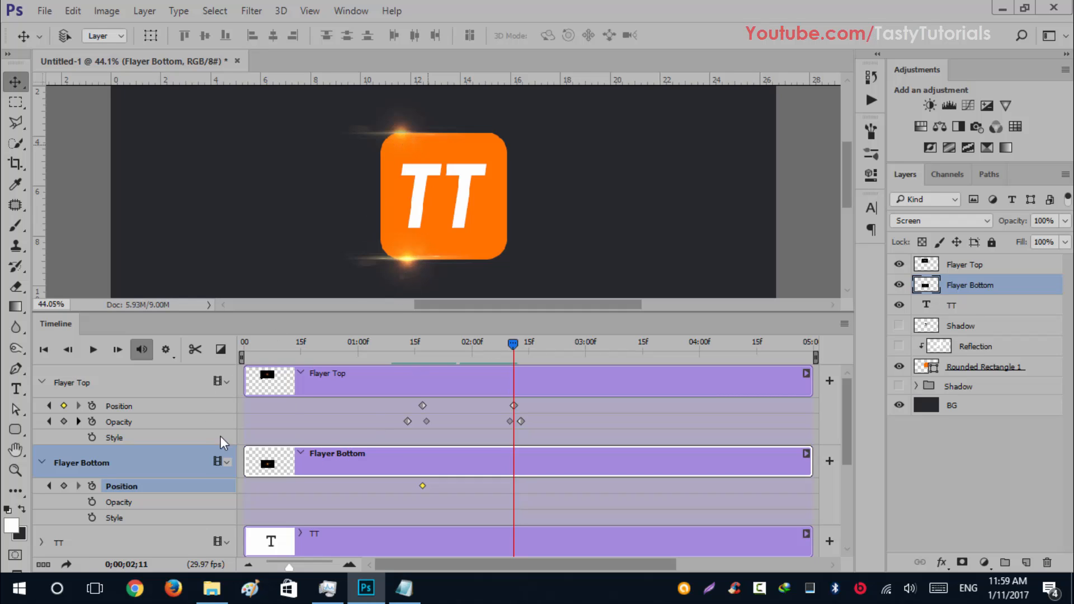
left_click_drag(407, 280, 482, 271)
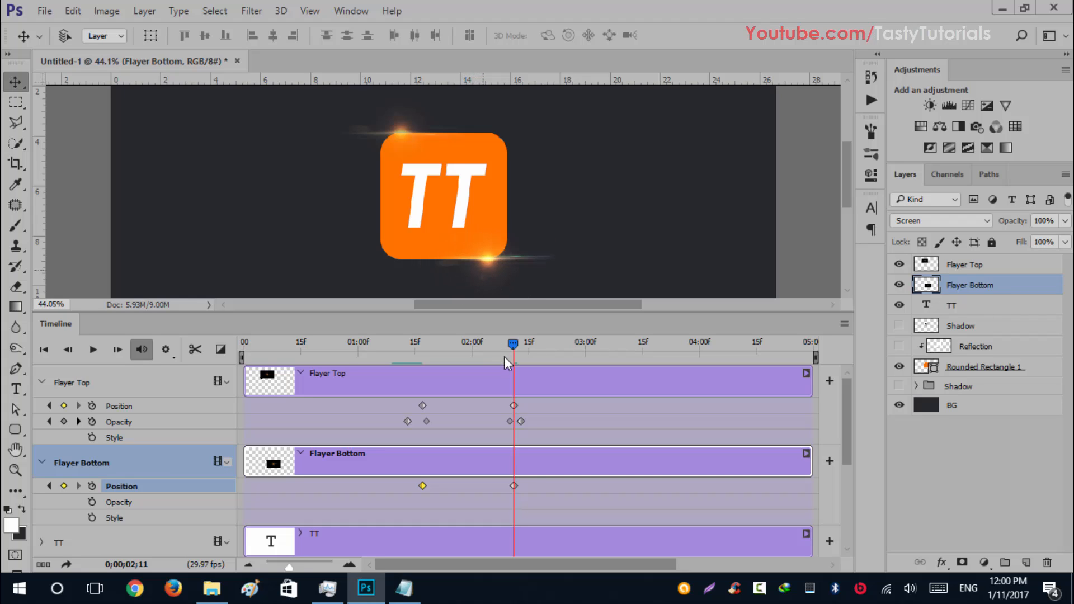
Step: Keyframe the Flayer Bottom opacity at 0% at 0;00;01;13 and 100% at 0;00;01;18
left_click_drag(524, 341, 407, 377)
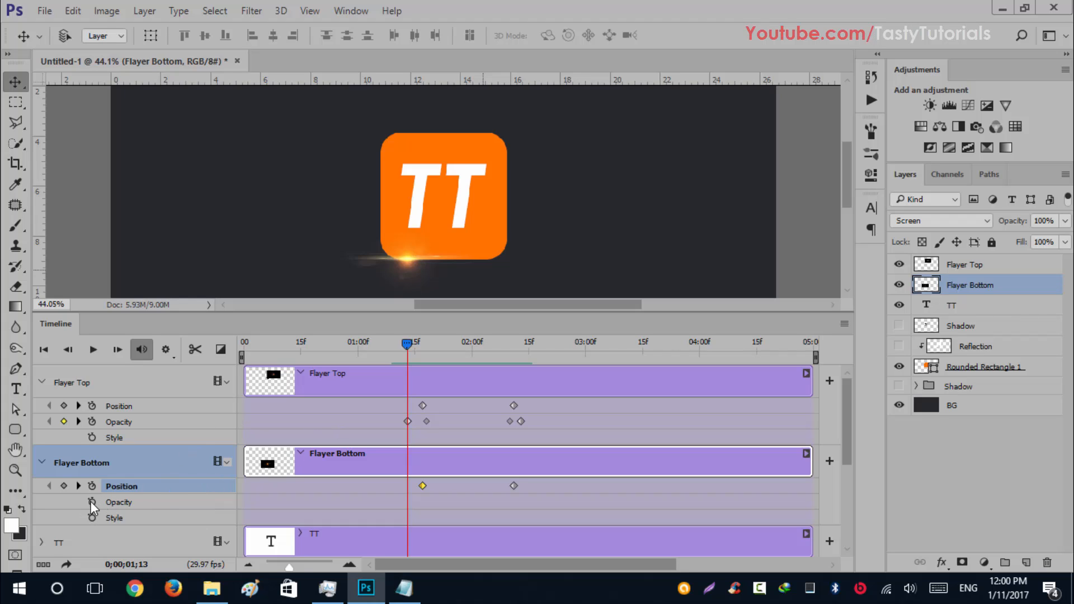
left_click_drag(1011, 220, 801, 233)
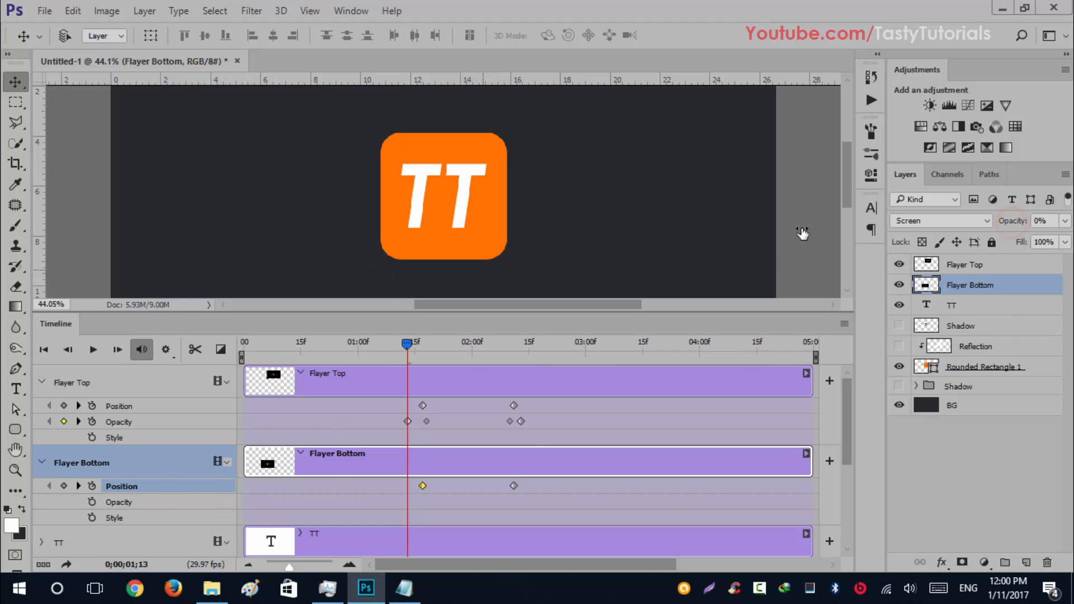
left_click(92, 502)
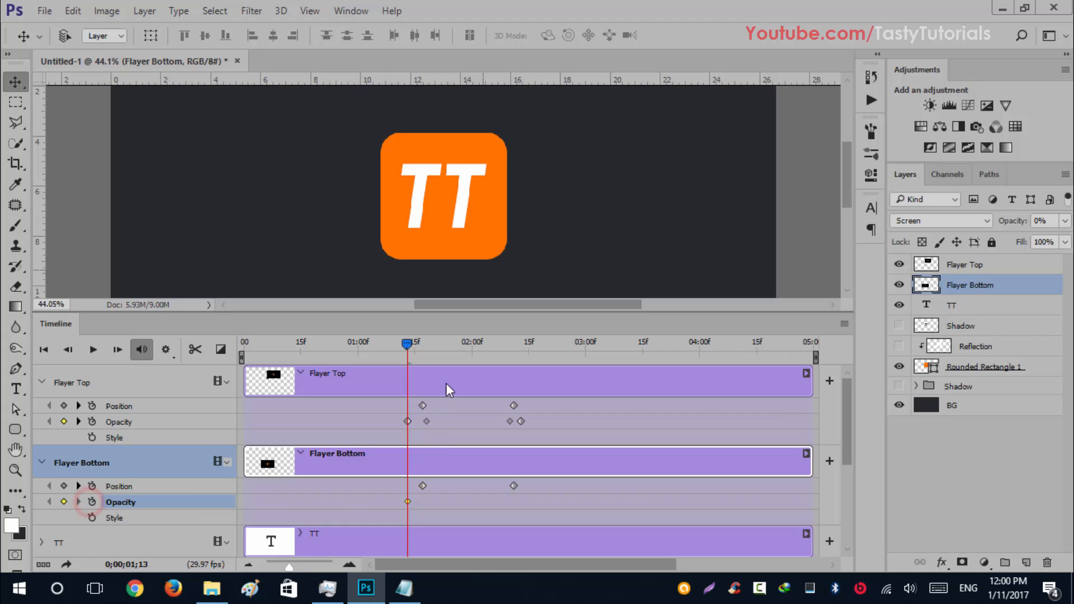
left_click(413, 341)
left_click_drag(418, 347, 428, 346)
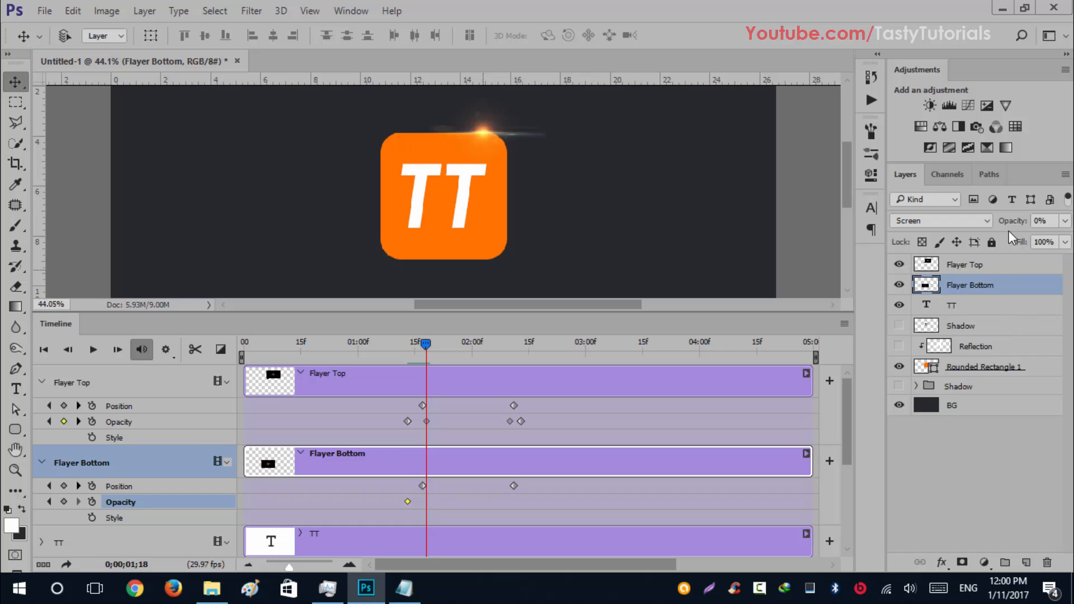
left_click_drag(1011, 222, 1070, 224)
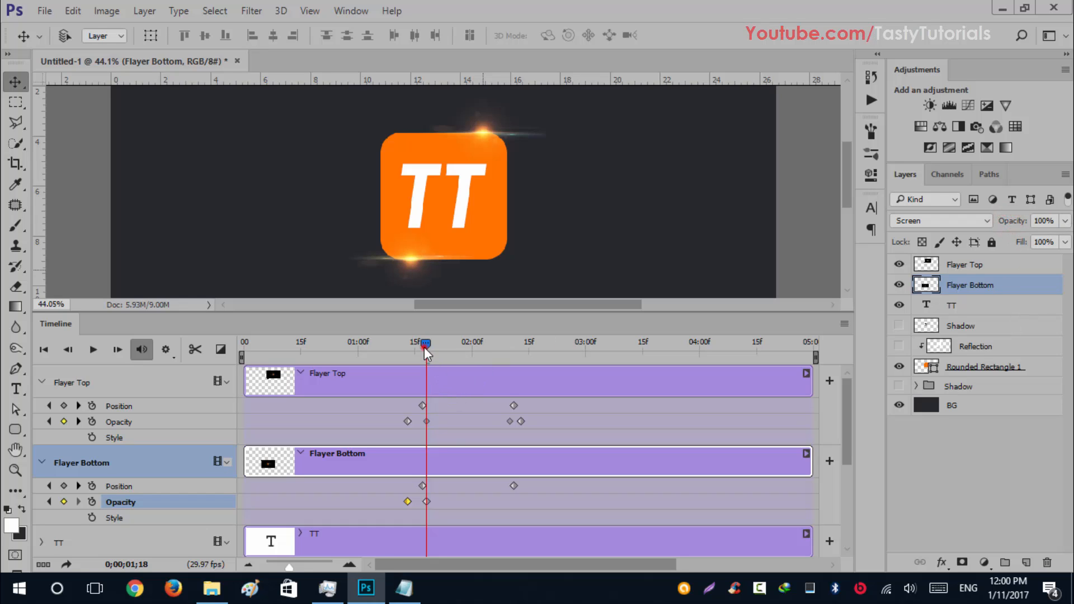
Step: Fade out Flayer Bottom with an opacity keyframe of 100% at 0;00;02;10 and one of 0% at 0;00;02;13
left_click_drag(424, 346, 509, 370)
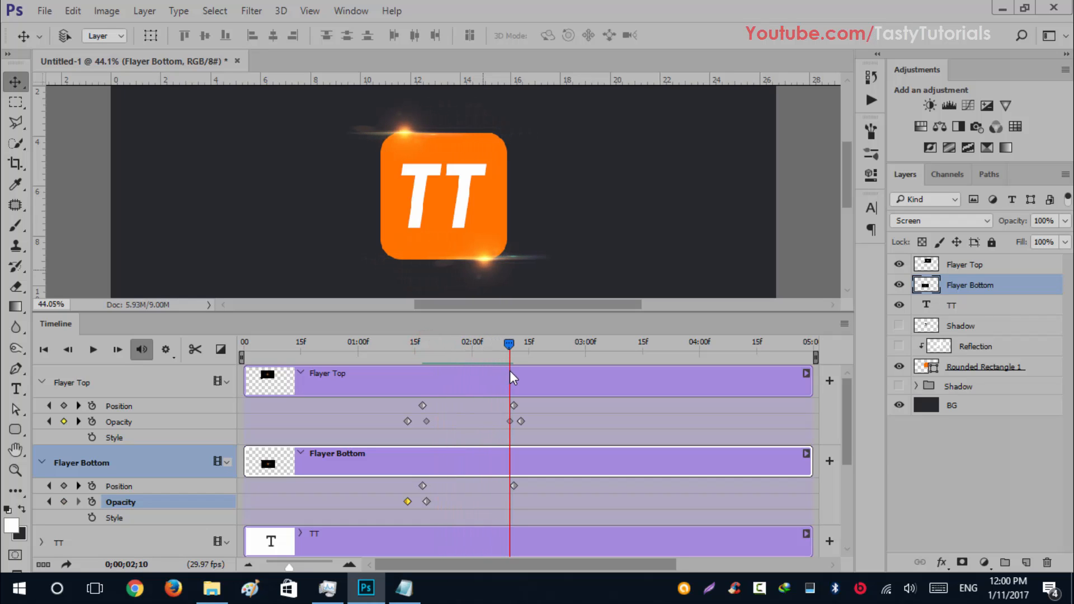
left_click(64, 502)
left_click_drag(509, 343, 519, 342)
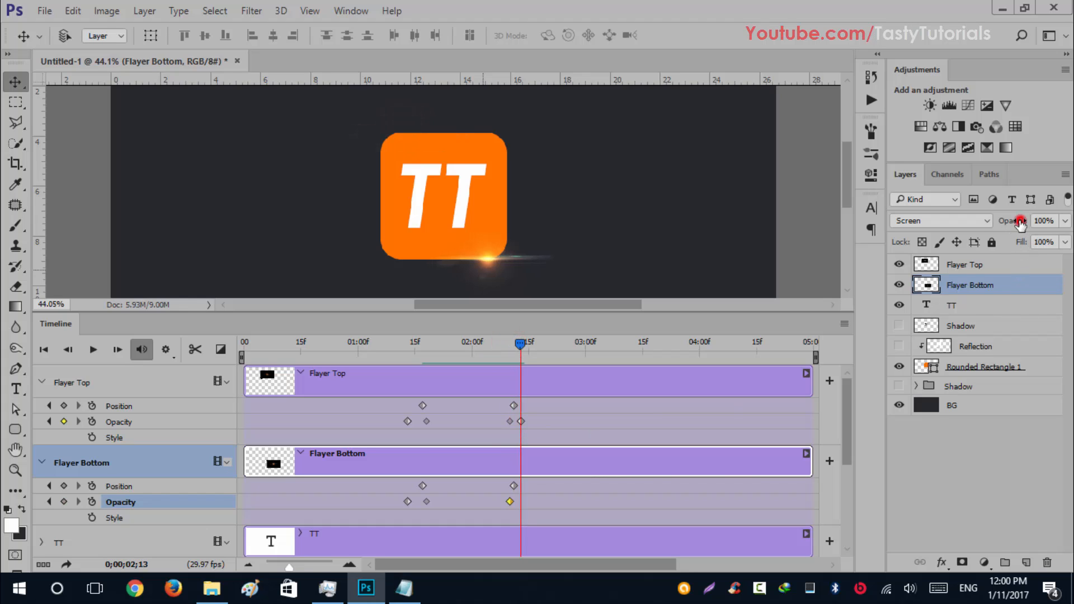
left_click_drag(1018, 223, 757, 228)
Step: Play the animation from the start to preview the sweeps and fades of both flares
left_click_drag(525, 345, 241, 373)
key("space")
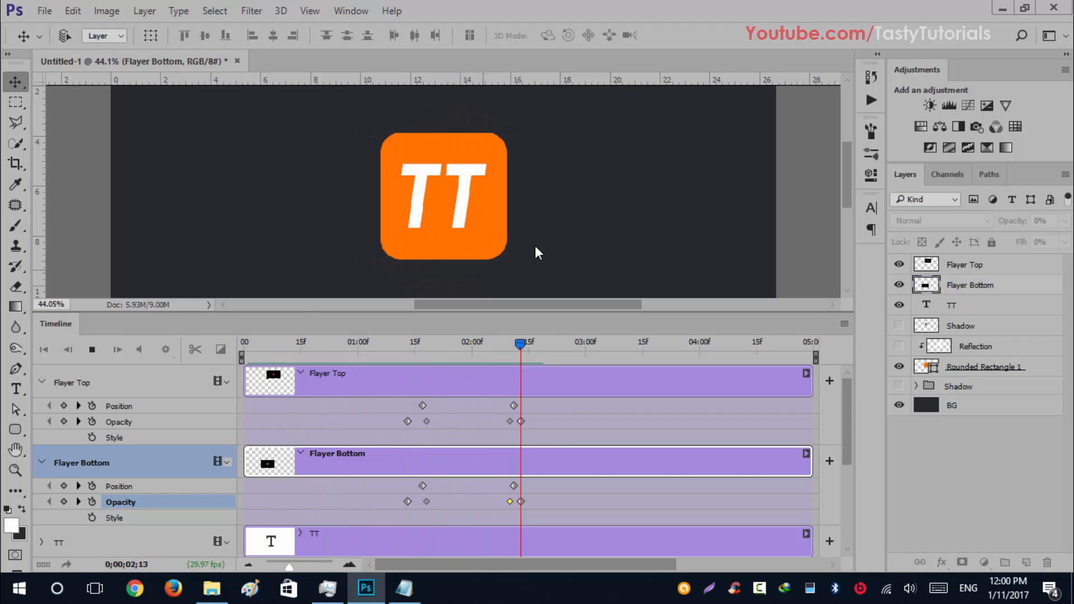
left_click_drag(567, 347, 281, 384)
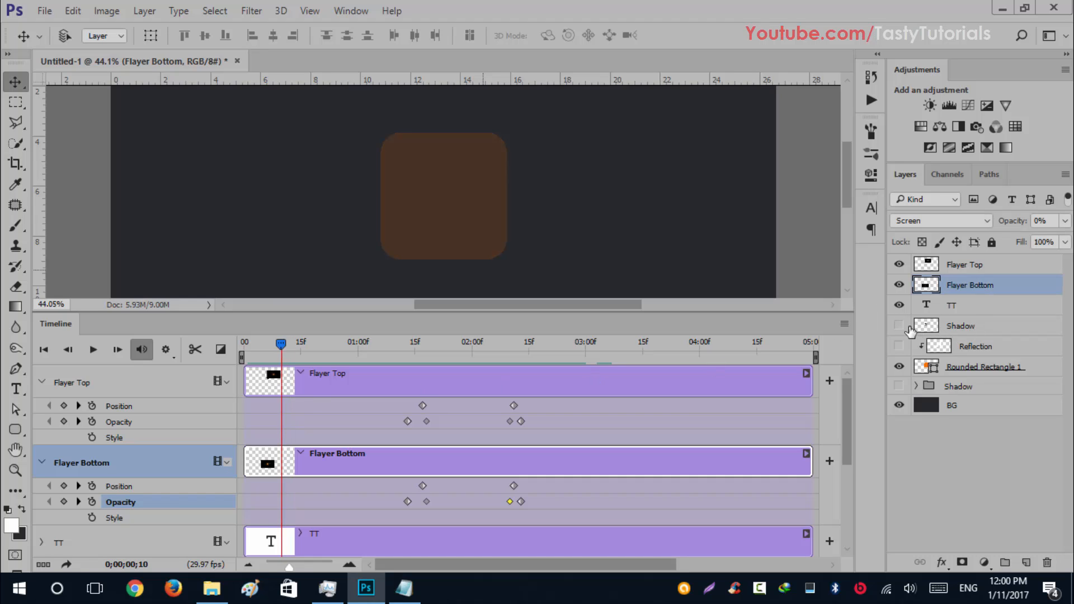
Step: Collapse the Flayer Top and Flayer Bottom tracks in the timeline
left_click_drag(281, 345, 319, 348)
left_click(41, 382)
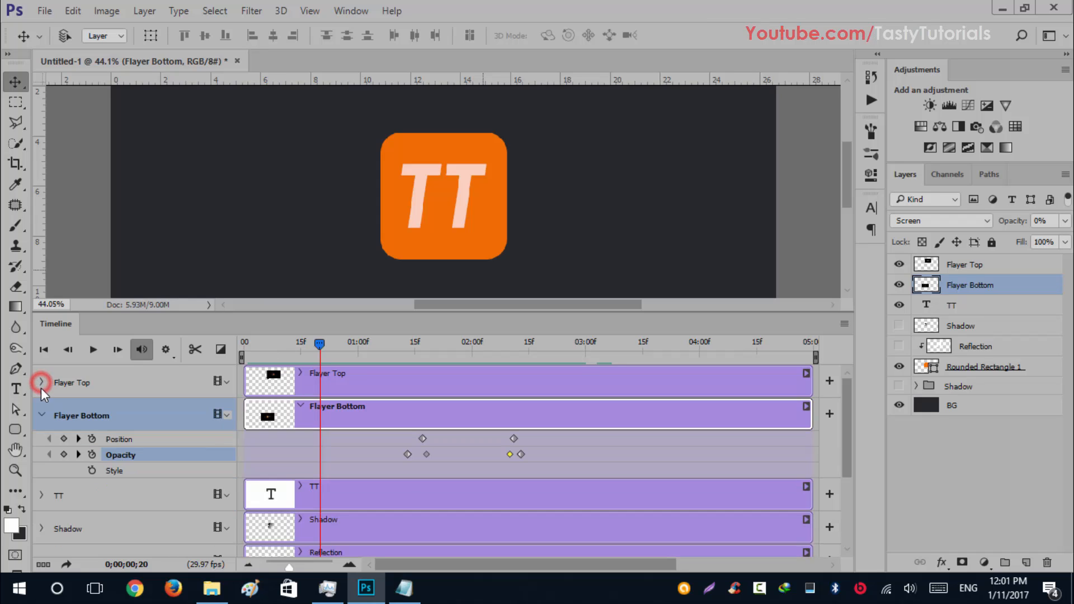
left_click(40, 414)
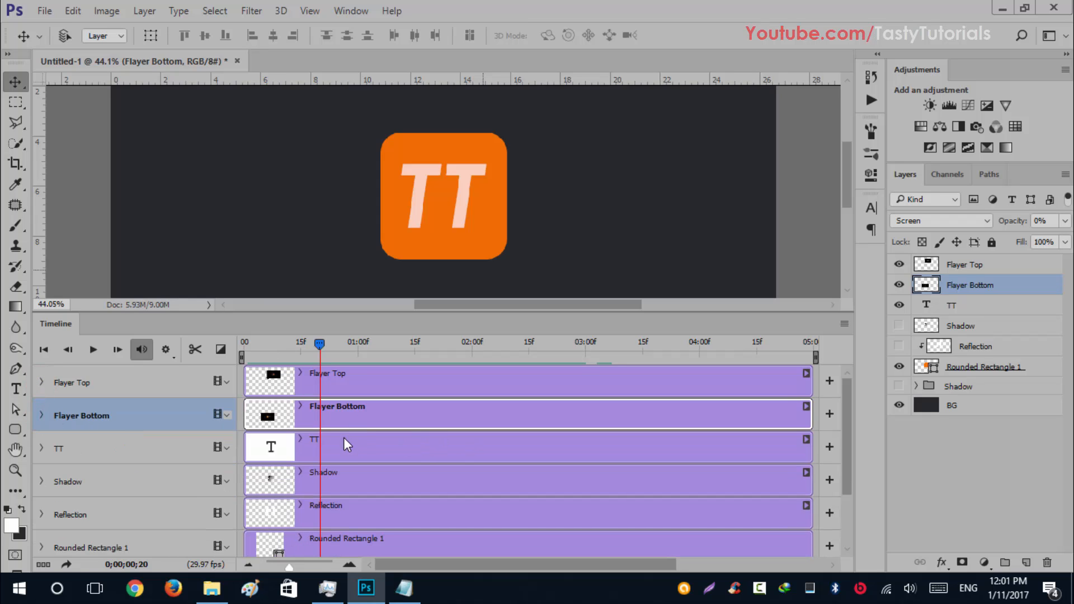
Step: Expand the TT text layer's track and place the playhead at its first Opacity keyframe, 0;00;00;13
left_click(928, 307)
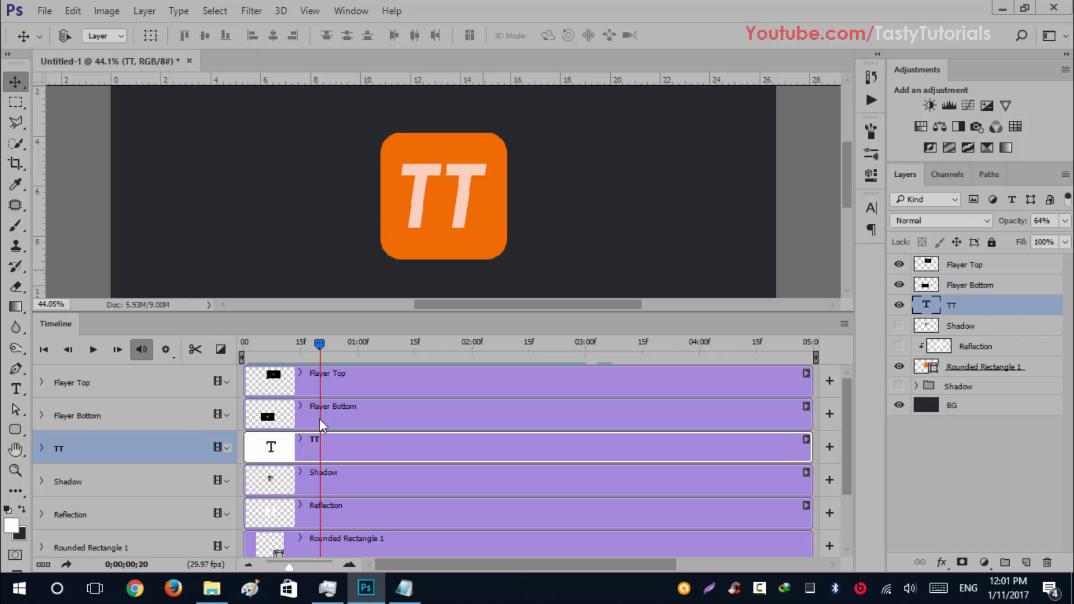
left_click(41, 448)
scroll(384, 447, "down", 1)
left_click(314, 343)
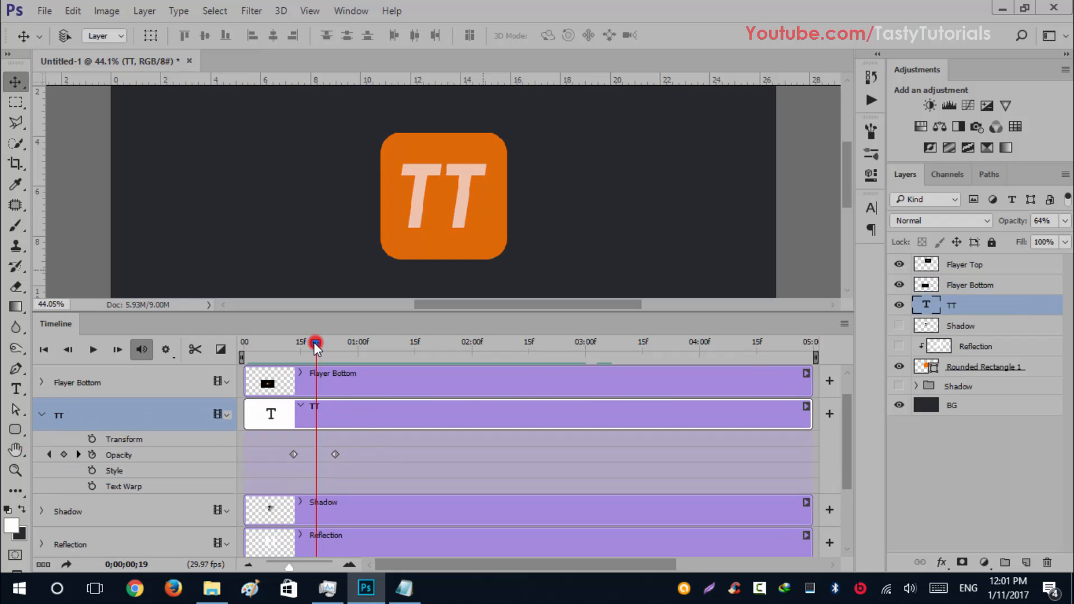
left_click_drag(314, 343, 293, 344)
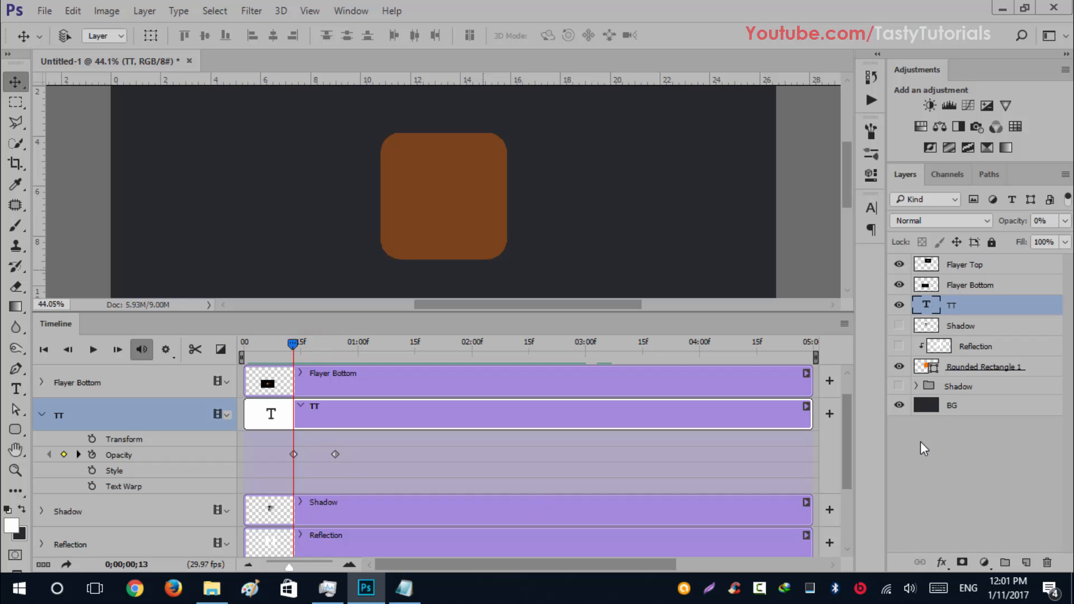
Step: Make the text's Shadow layer visible and keyframe its opacity at 0% at 0;00;00;13 and 65% at 0;00;00;24
left_click(41, 511)
scroll(368, 444, "down", 1)
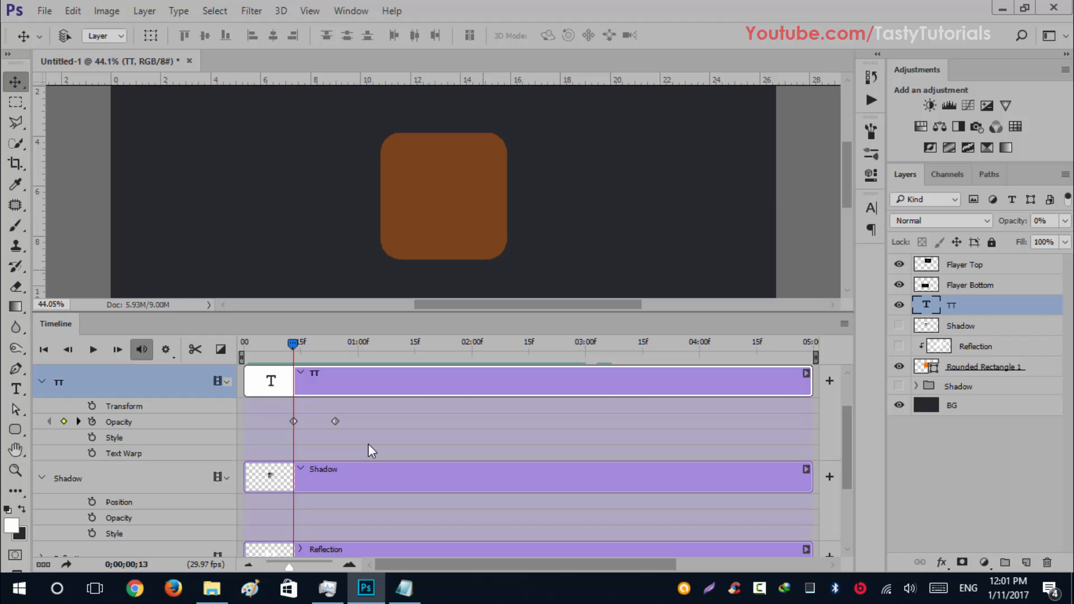
left_click(898, 327)
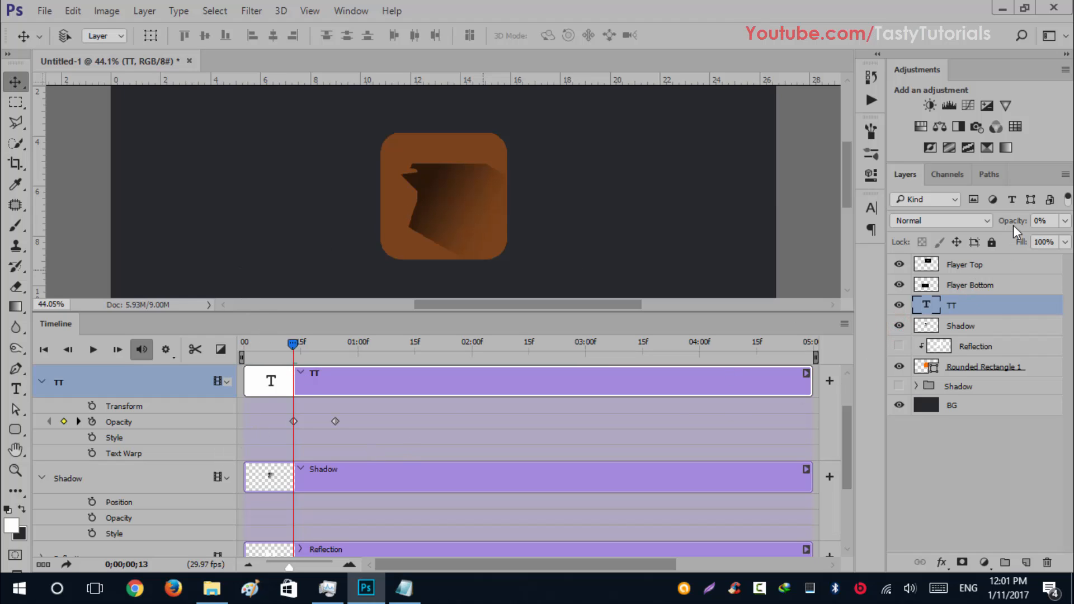
left_click(986, 321)
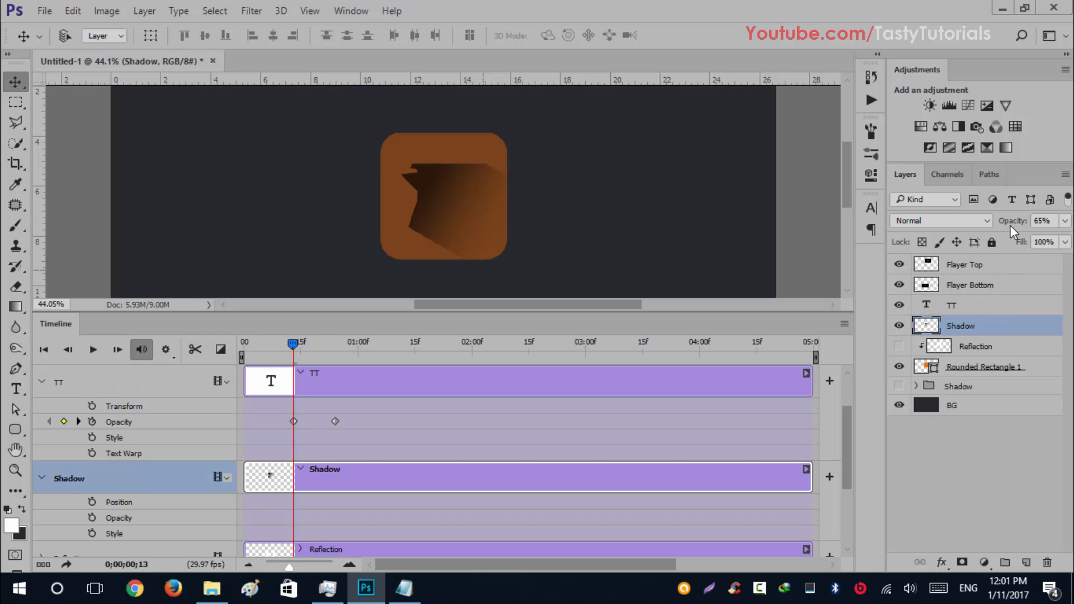
left_click_drag(1013, 233, 822, 232)
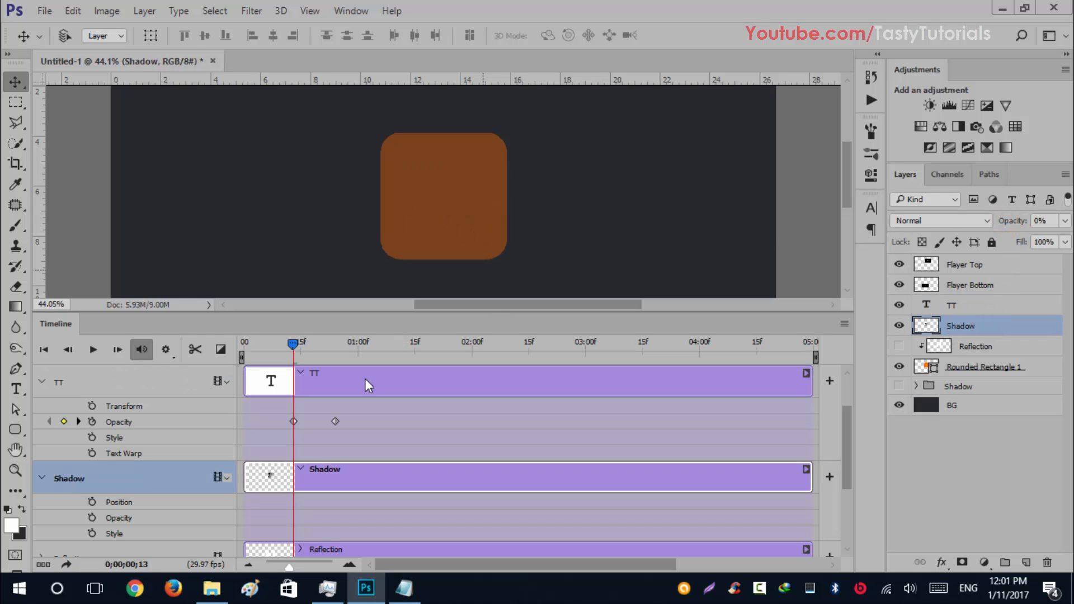
left_click(92, 516)
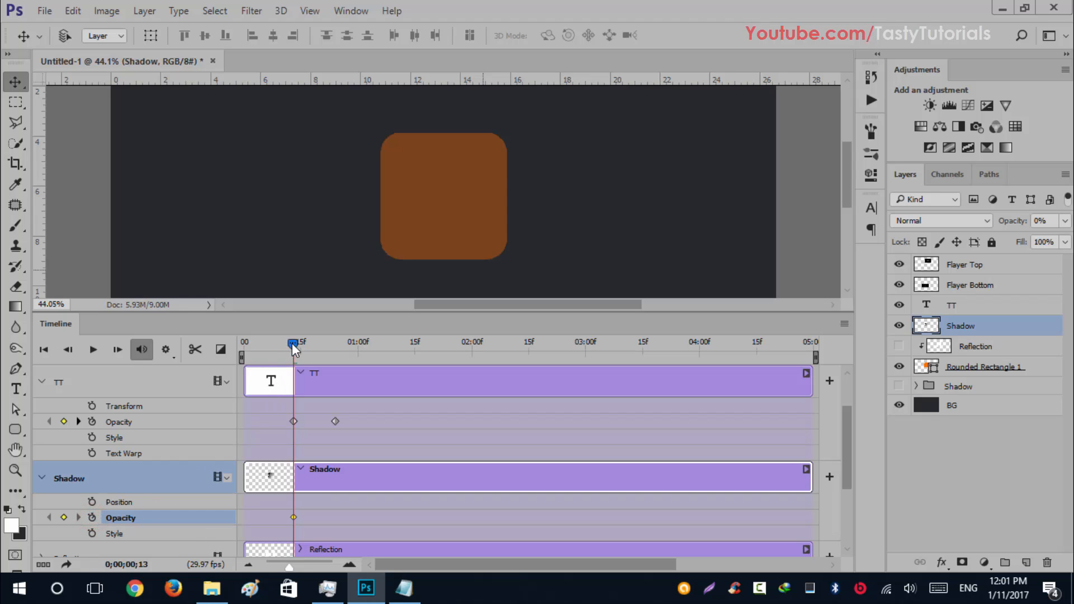
left_click_drag(296, 344, 334, 347)
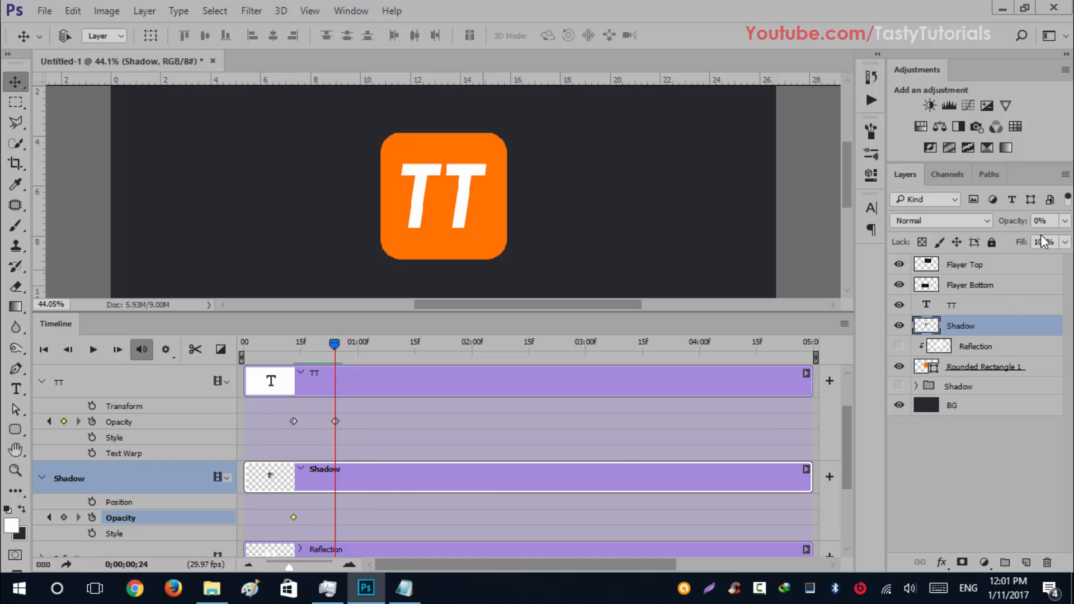
mouse_move(1015, 223)
left_mouse_down()
mouse_move(1046, 225)
mouse_move(1024, 225)
left_mouse_up()
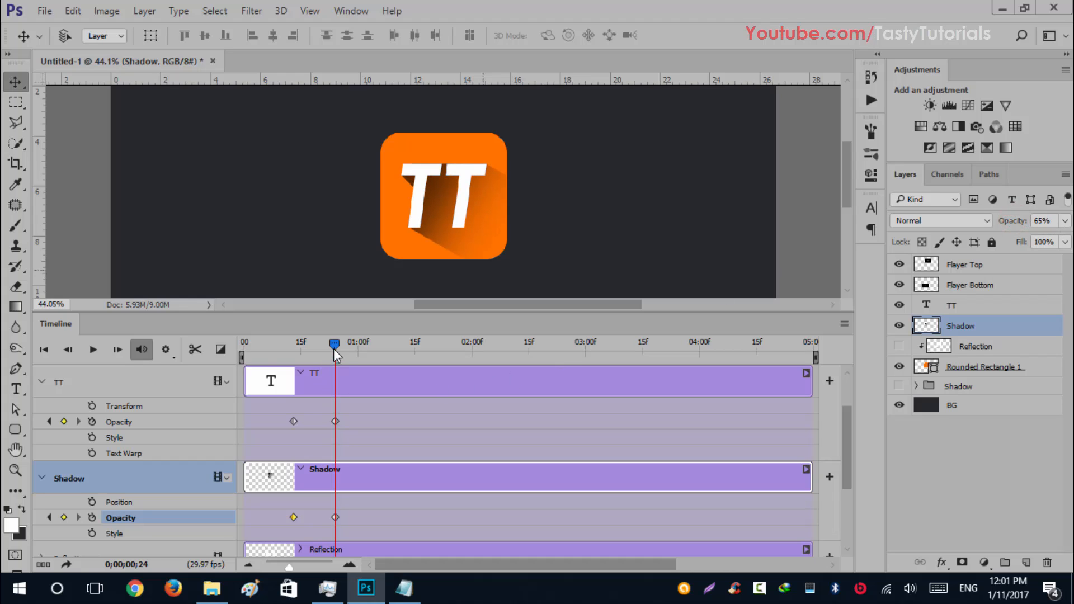
Step: Shift both Shadow opacity keyframes about four frames later so the shadow fades in just after the TT text
mouse_move(334, 348)
left_mouse_down()
mouse_move(280, 348)
mouse_move(337, 364)
left_mouse_up()
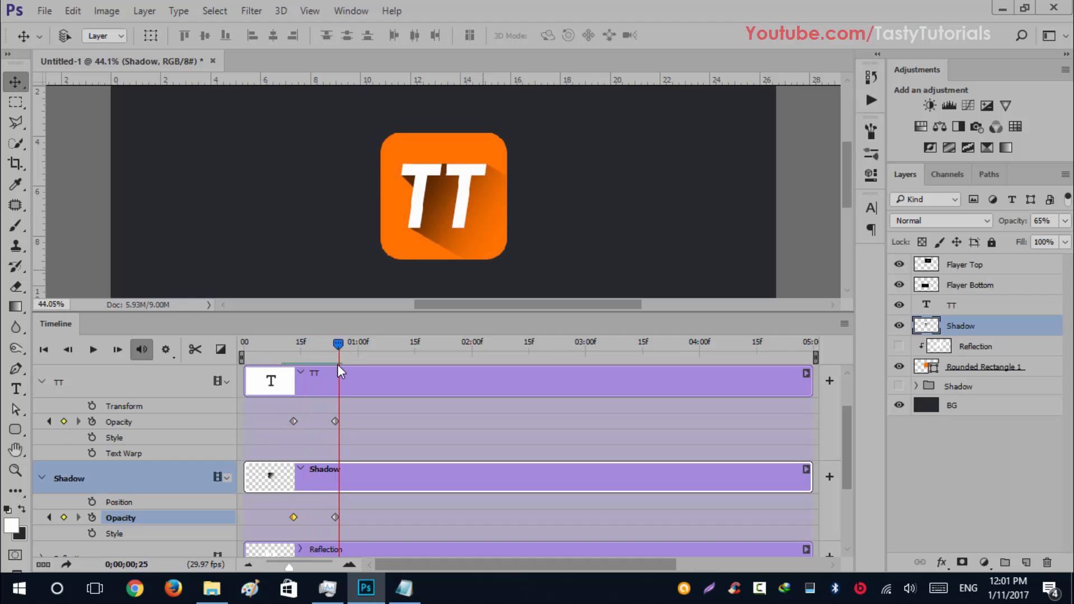
left_click(335, 516, "shift")
left_click_drag(331, 515, 352, 517)
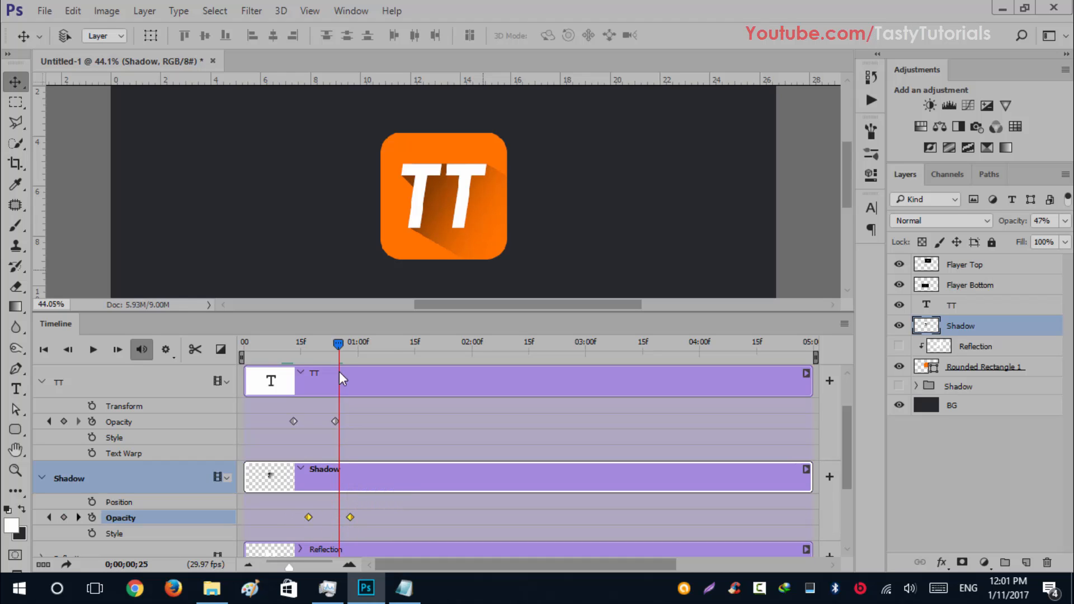
Step: Dim the Shadow layer with an opacity keyframe of 65% at 0;00;01;29 and one of 18% at 0;00;02;08
left_click_drag(331, 351, 469, 438)
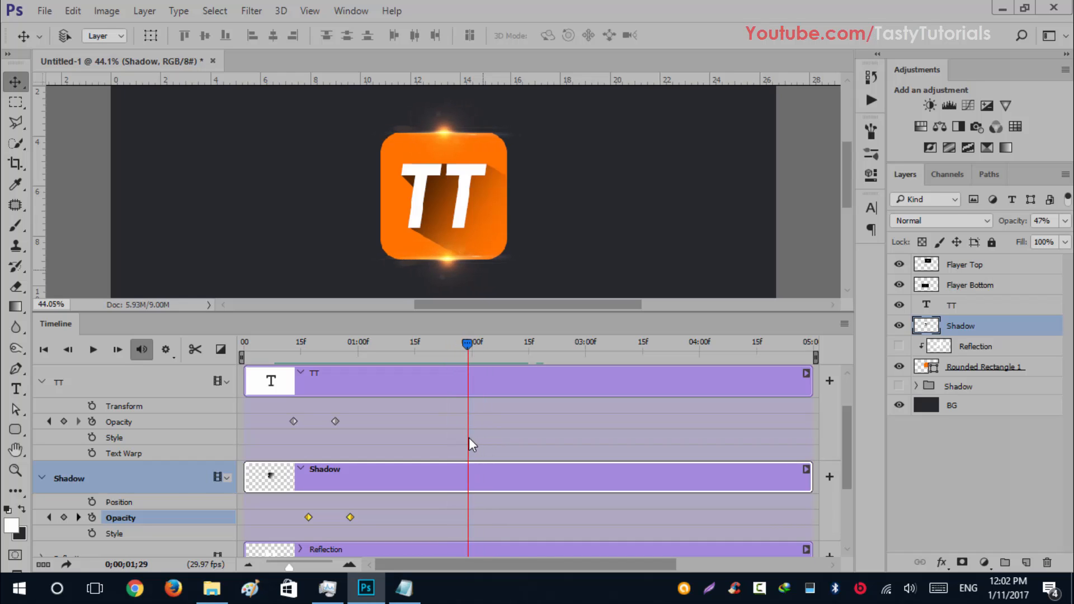
left_click(63, 516)
left_click_drag(469, 344, 502, 344)
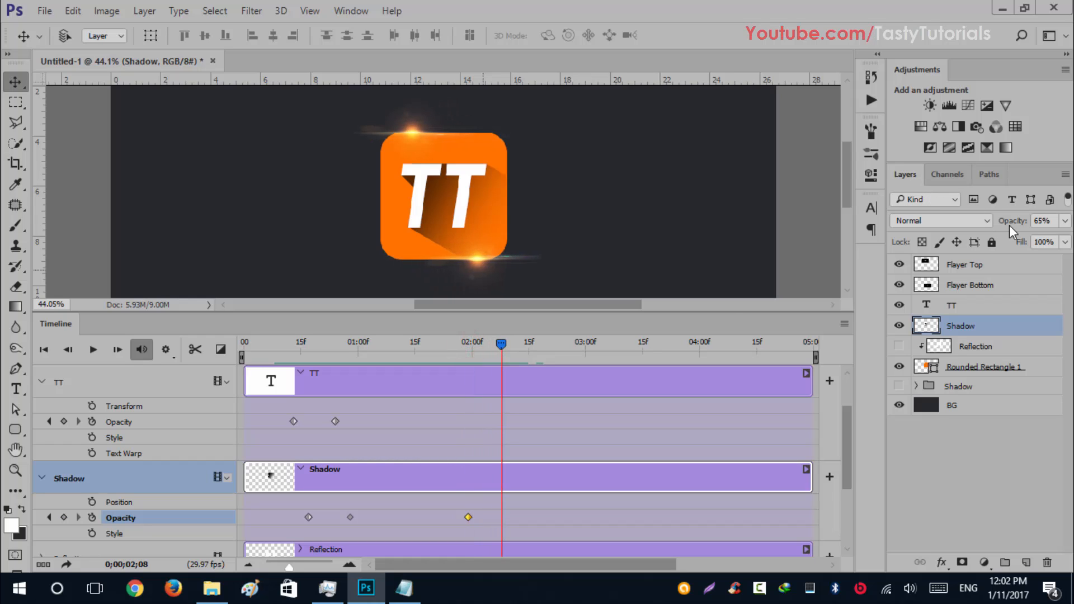
left_click_drag(1009, 224, 973, 230)
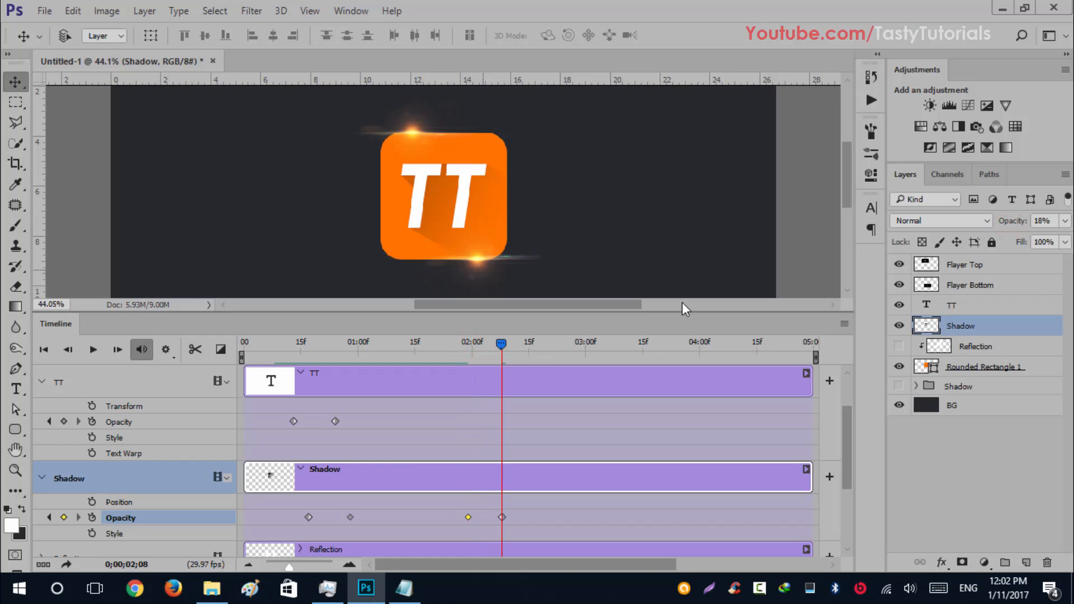
Step: Hold the Shadow opacity at 18% with a keyframe at 0;00;02;22 and raise it to 65% at 0;00;03;18
left_click_drag(507, 345, 555, 345)
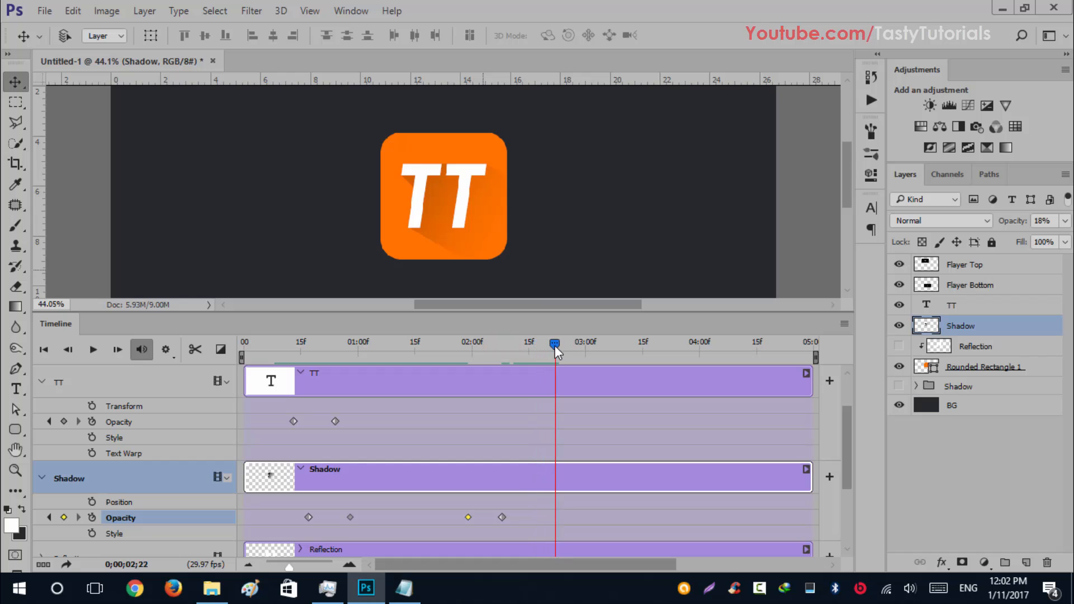
left_click(63, 517)
left_click_drag(567, 347, 693, 354)
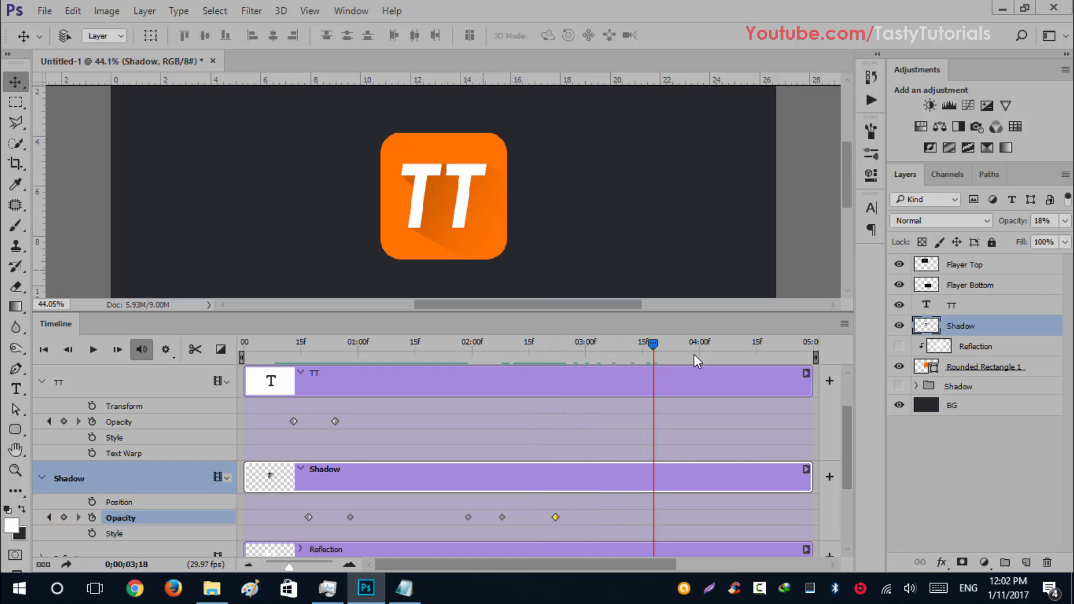
left_click(1042, 219)
type("65")
key("Return")
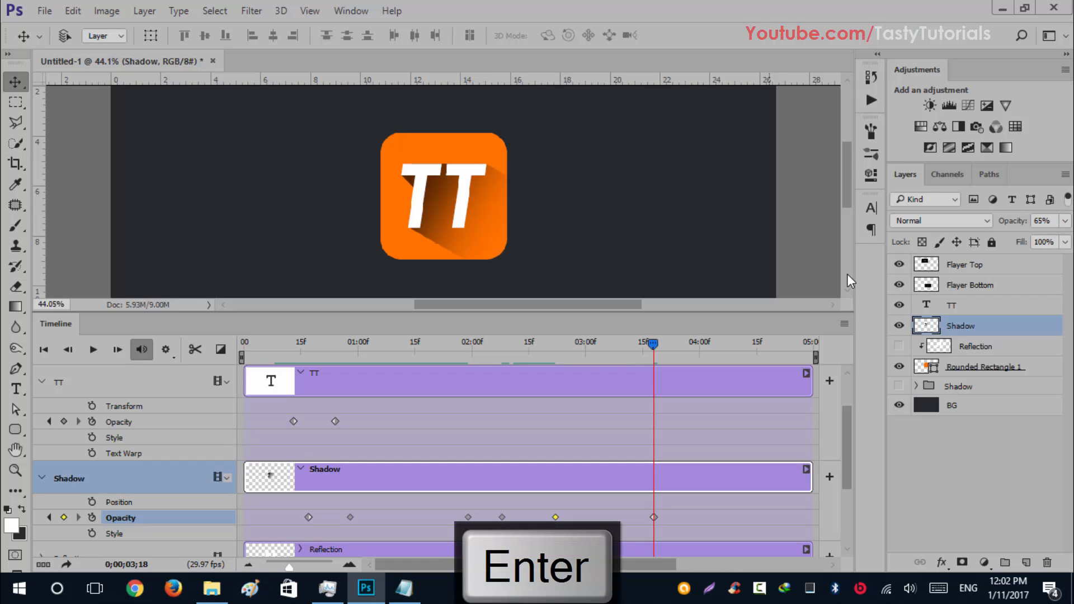
Step: Scrub through the timeline from near the start to 0;00;02;24 to review the shadow's opacity changes
left_click_drag(653, 343, 280, 510)
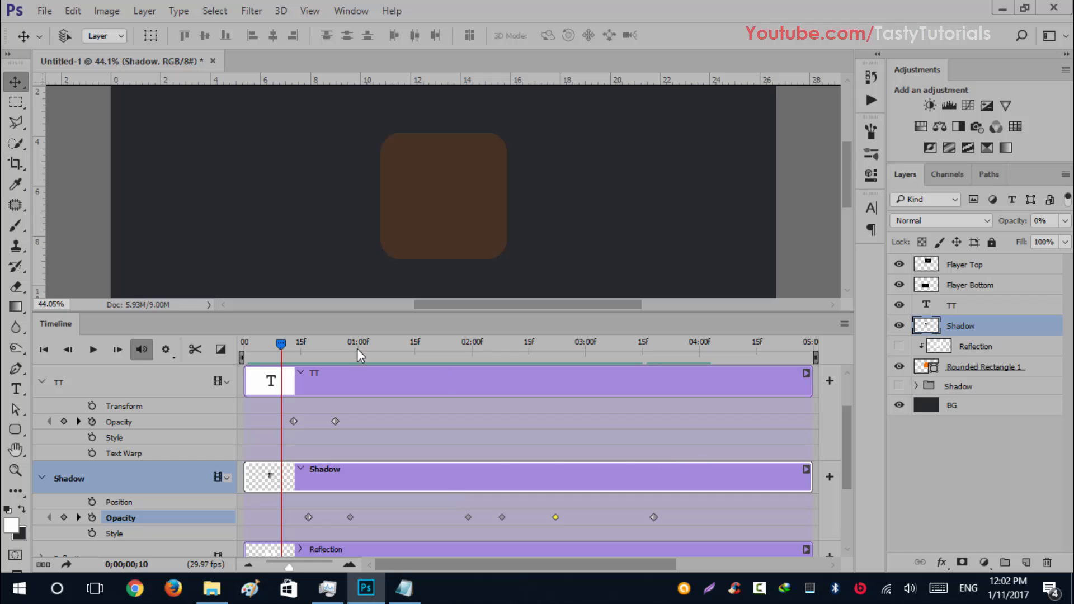
left_click_drag(279, 349, 556, 395)
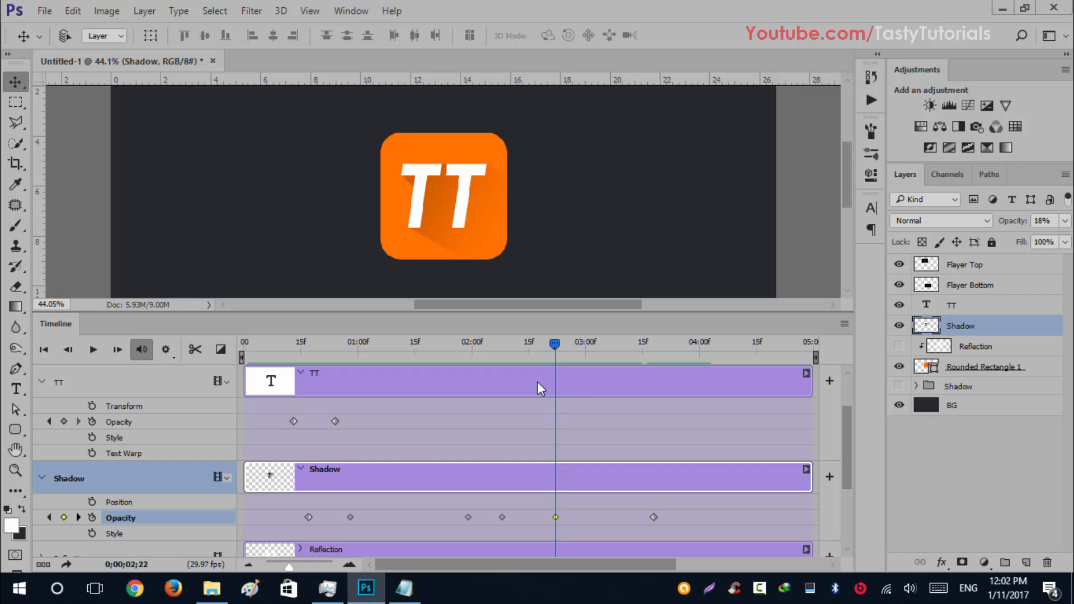
left_click_drag(558, 351, 562, 349)
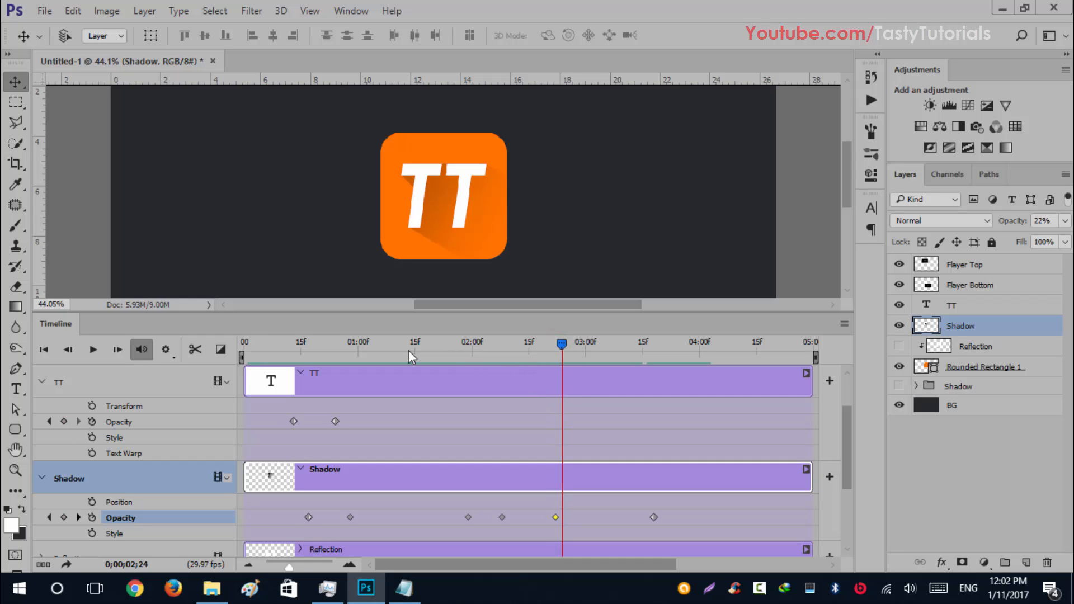
Step: Collapse the Shadow and TT tracks, then make the Reflection layer visible and select it
left_click(41, 477)
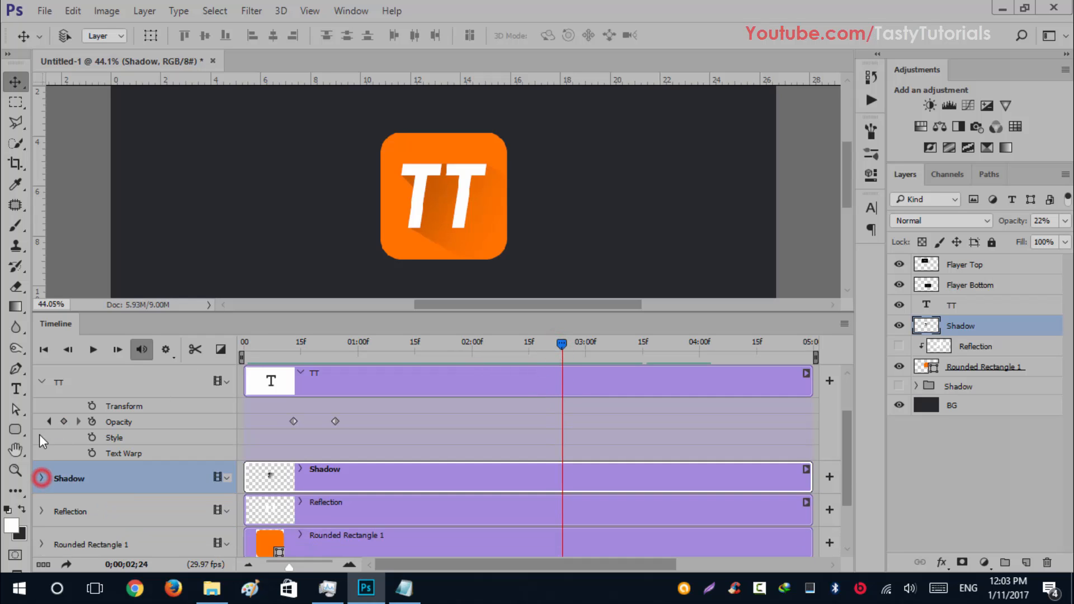
left_click(42, 381)
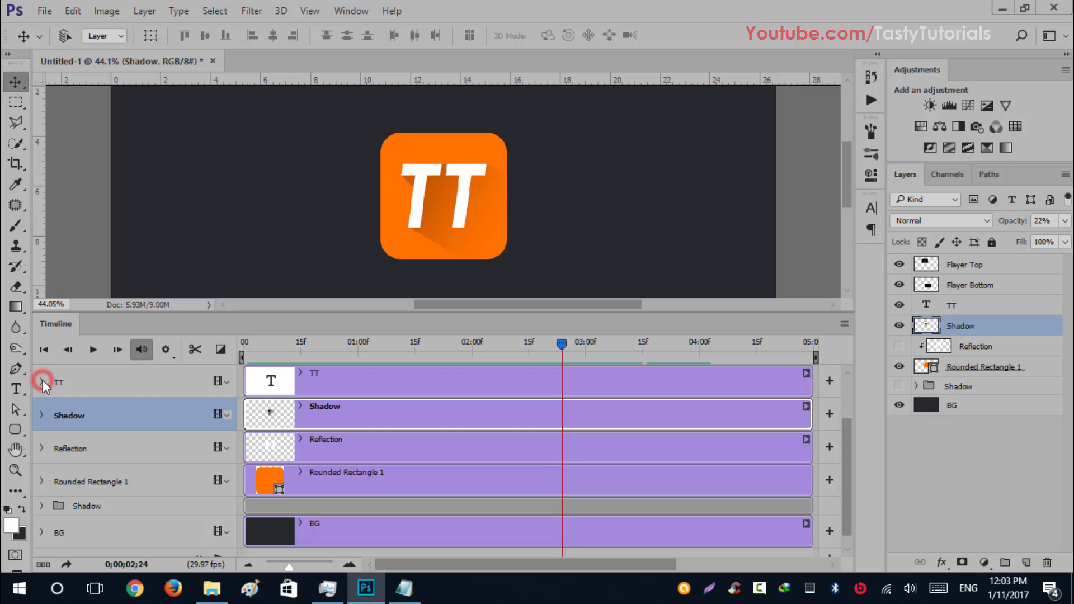
left_click(899, 346)
left_click(950, 347)
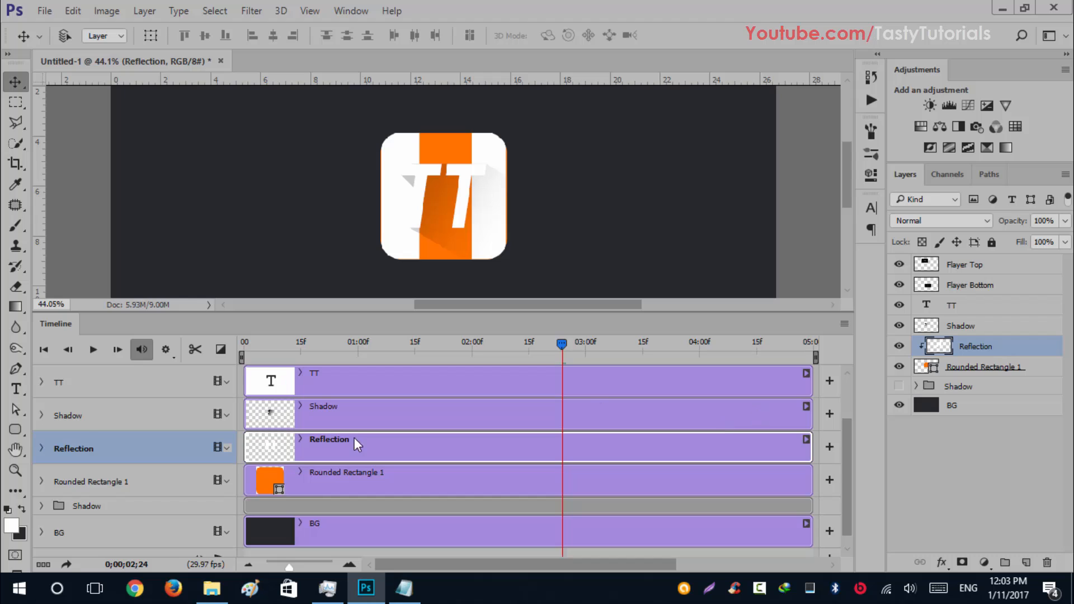
Step: Move the Reflection stripes left of the orange square, unclip the layer, and set a Position keyframe at 0;00;02;24
left_click(42, 447)
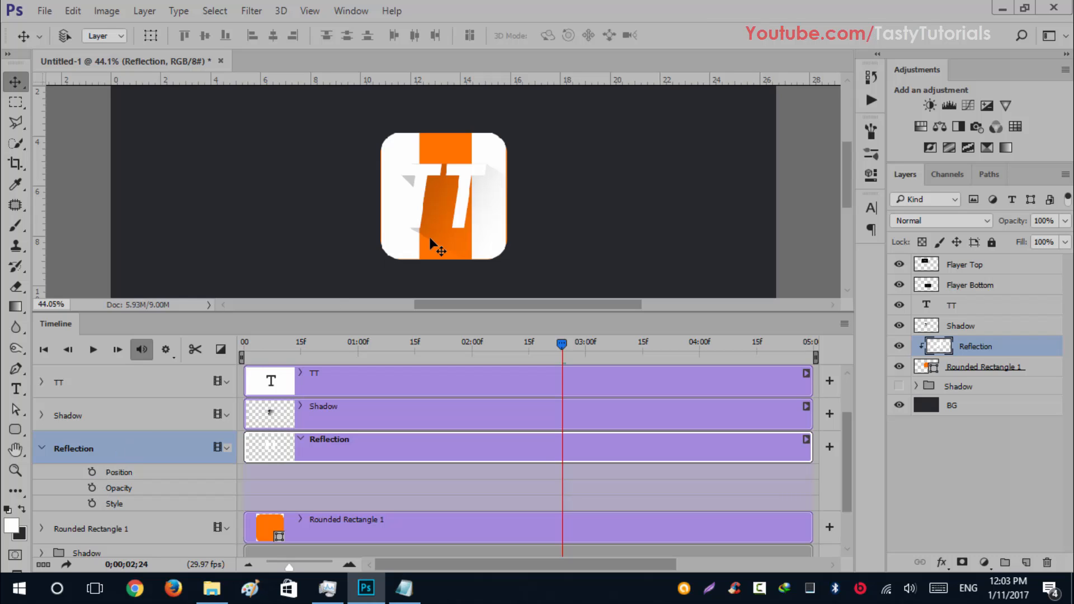
left_click_drag(495, 224, 348, 233)
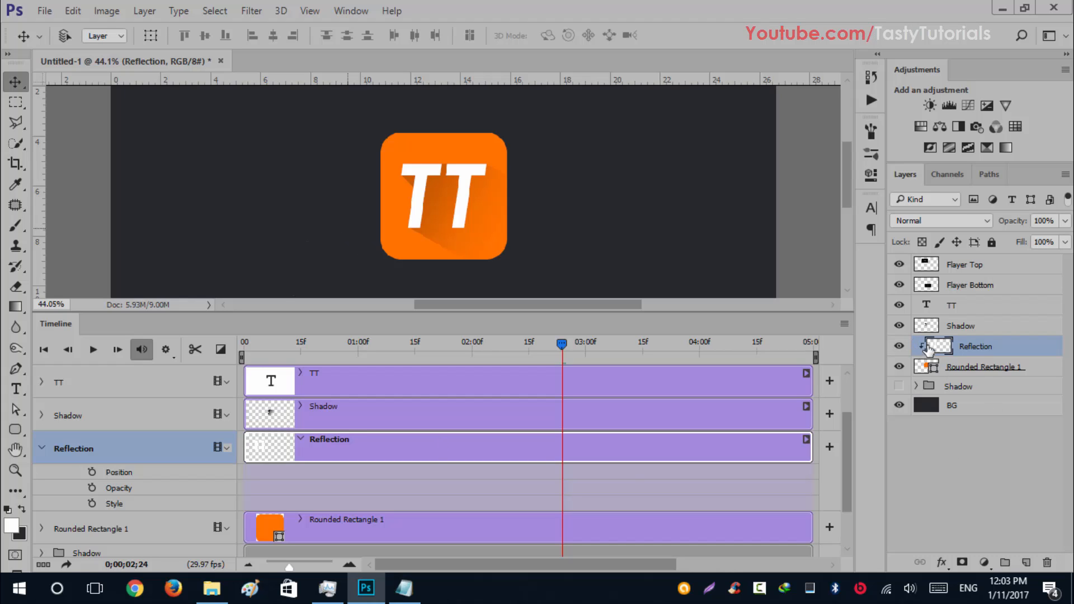
left_click(976, 350, "alt")
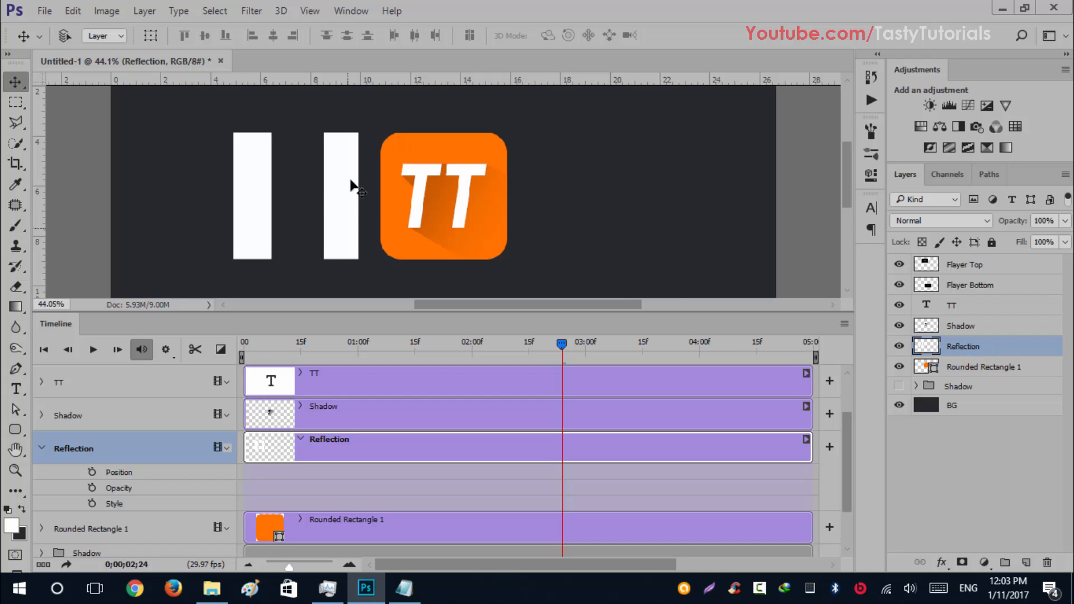
left_click(91, 471)
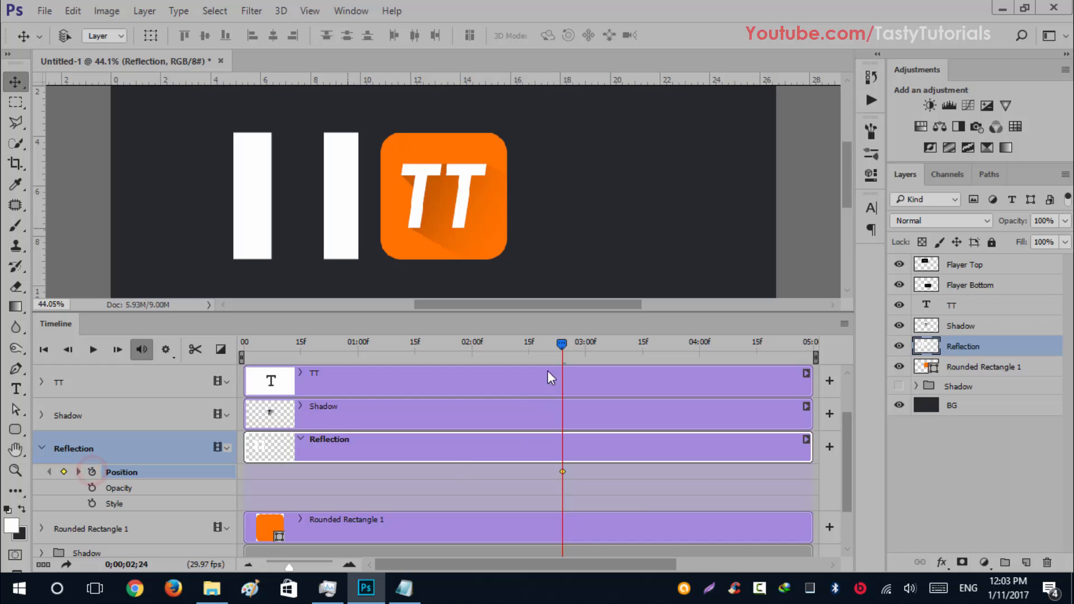
Step: At 0;00;03;14, move the Reflection stripes to the right of the orange square to set the ending Position keyframe
left_click(563, 343)
left_click_drag(572, 343, 640, 355)
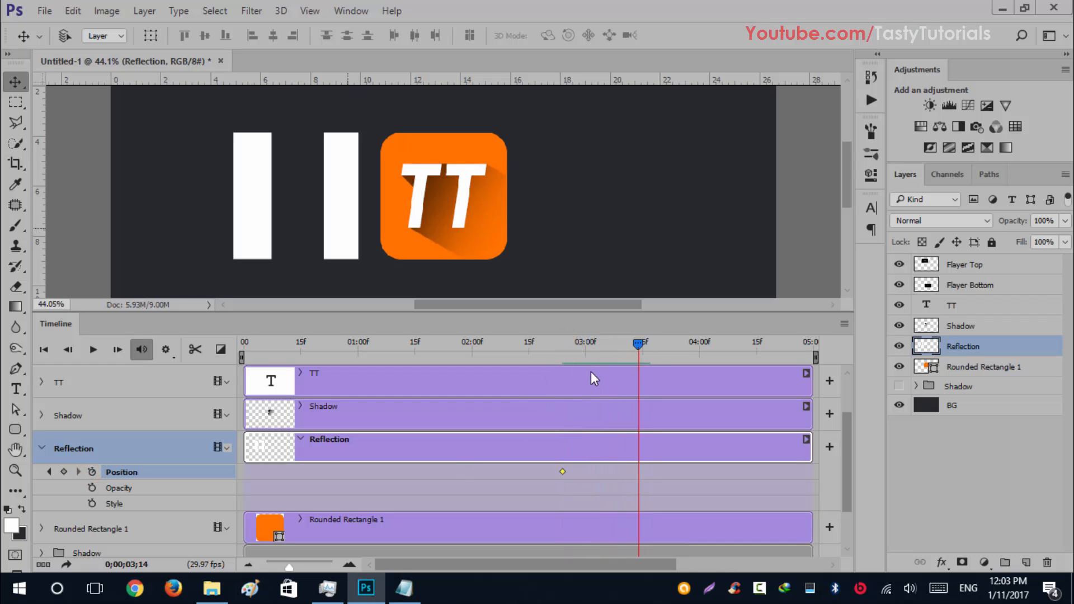
left_click_drag(343, 233, 628, 268)
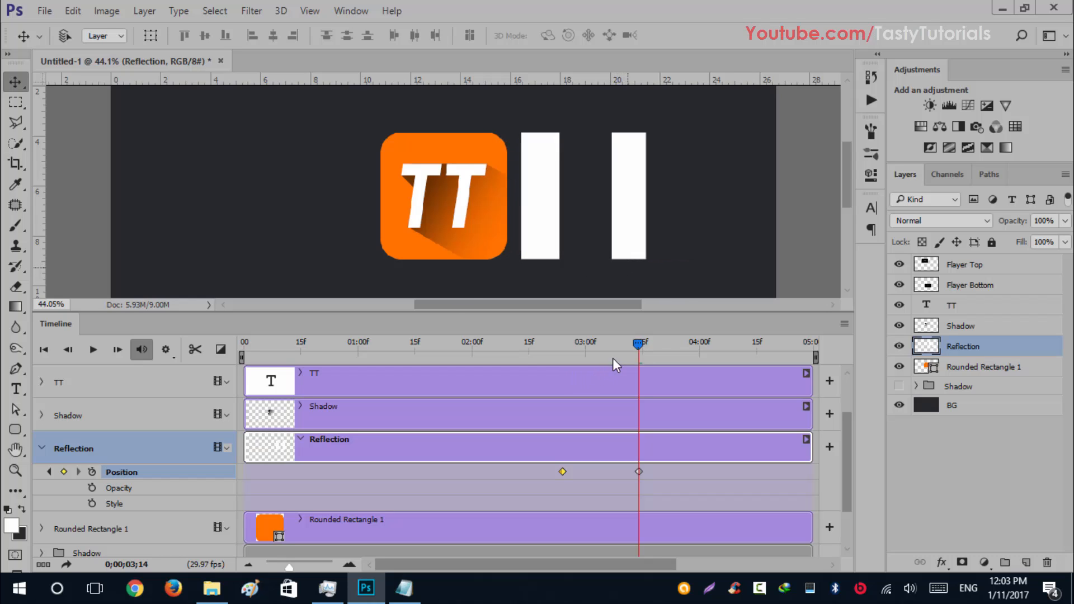
Step: Clip the Reflection layer back to Rounded Rectangle 1 and scrub to 0;00;03;02 to check the stripes' movement
mouse_move(636, 346)
left_mouse_down()
mouse_move(566, 358)
mouse_move(627, 352)
left_mouse_up()
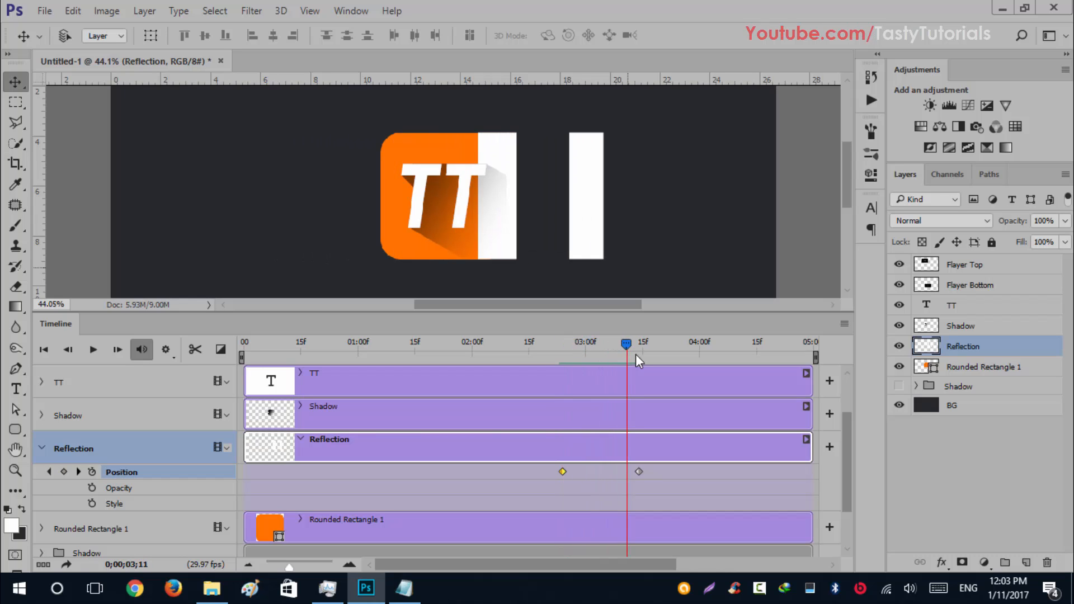
key("ctrl")
left_click(959, 352, "alt")
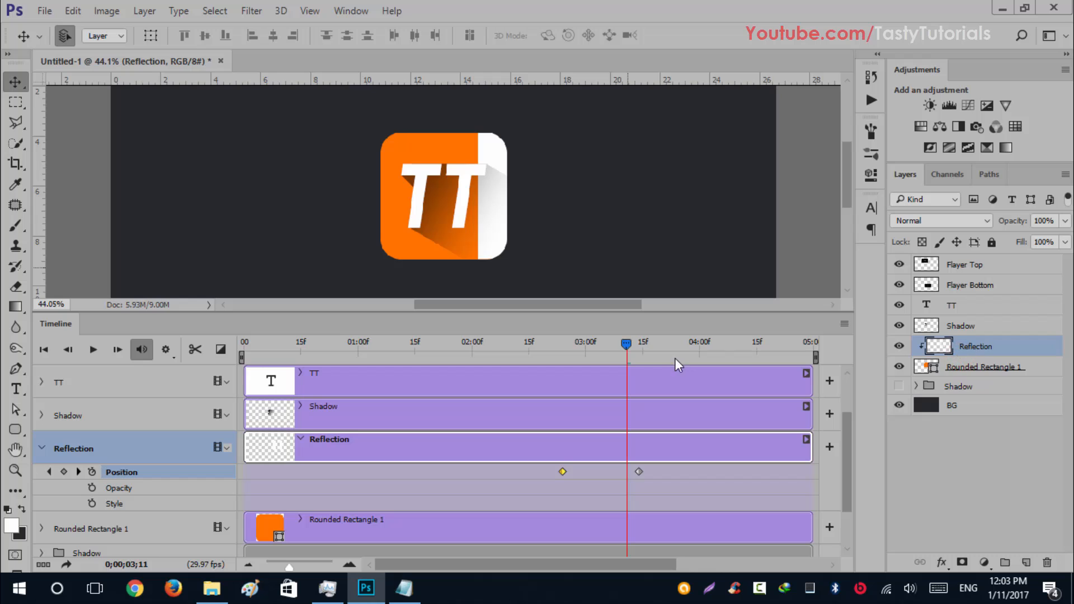
left_click_drag(630, 344, 593, 373)
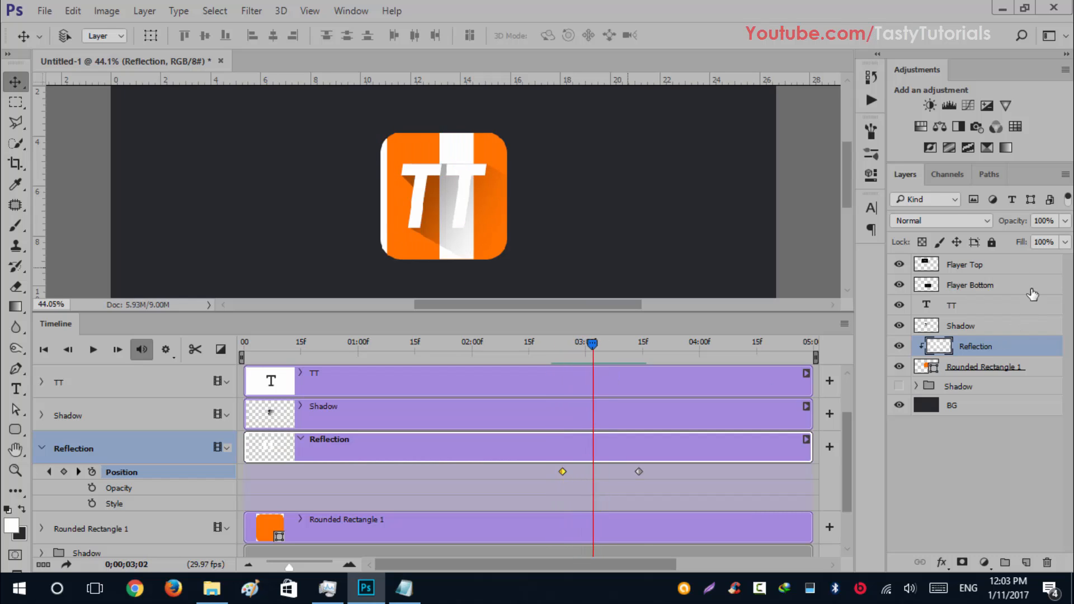
Step: Lower the Reflection layer's opacity to 26% and play back the animation from about one second
left_click_drag(1005, 223, 963, 228)
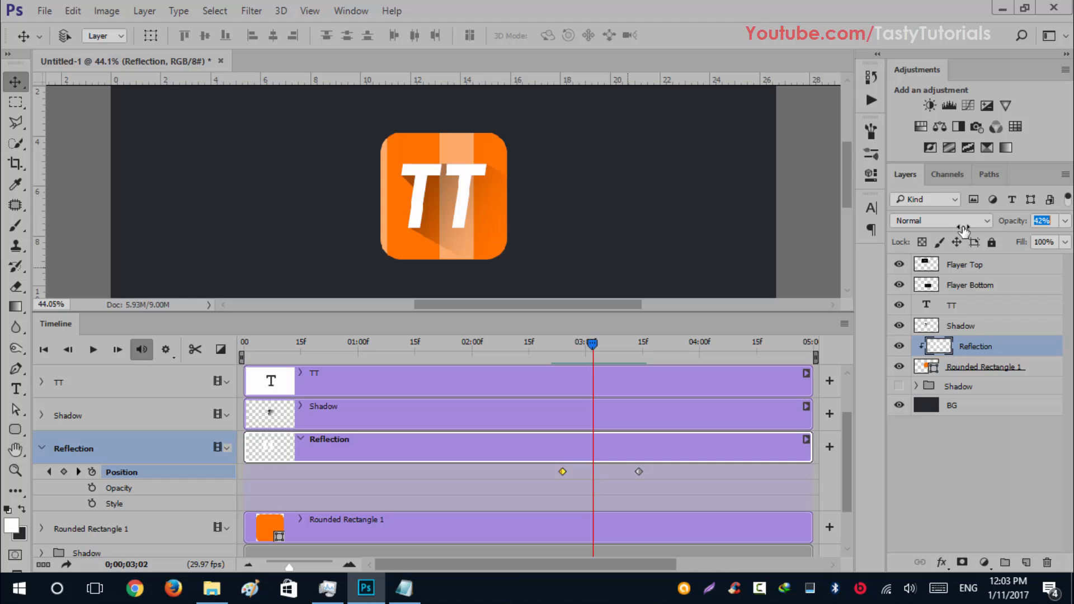
left_click_drag(963, 229, 953, 230)
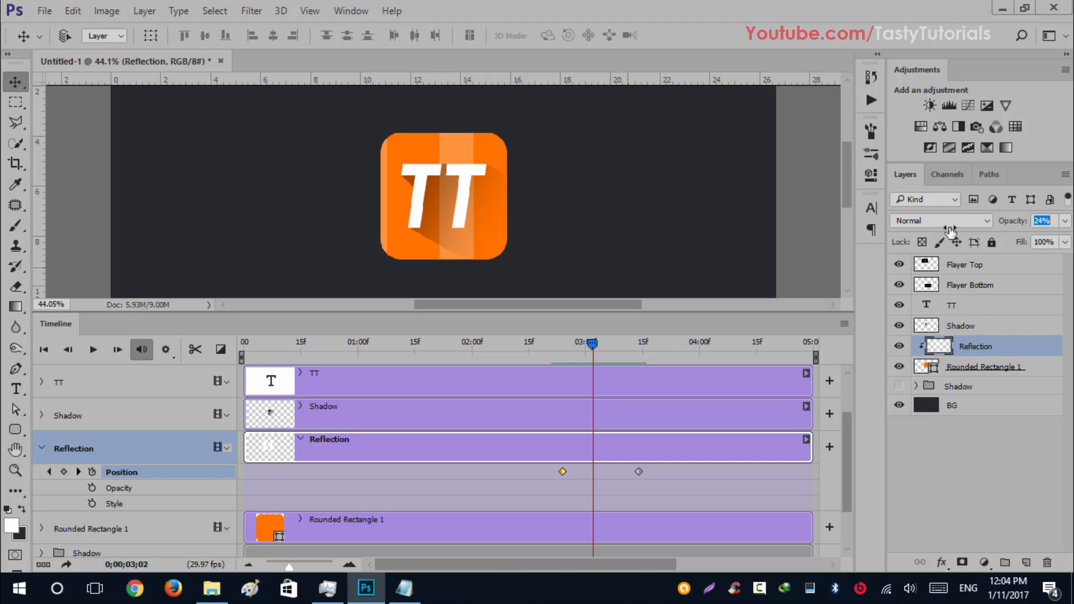
left_click_drag(951, 229, 951, 230)
left_click_drag(593, 344, 354, 442)
key("space")
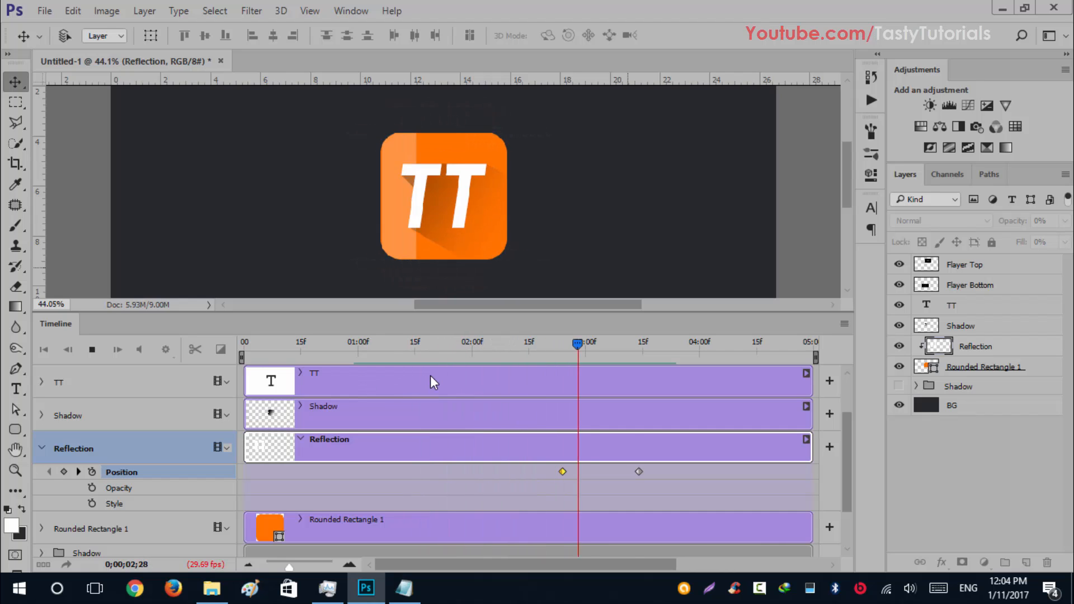
Step: Slow the reflection by moving its ending Position keyframe slightly past 04:00f, then replay the animation from 0;00;02;11
left_click(695, 343)
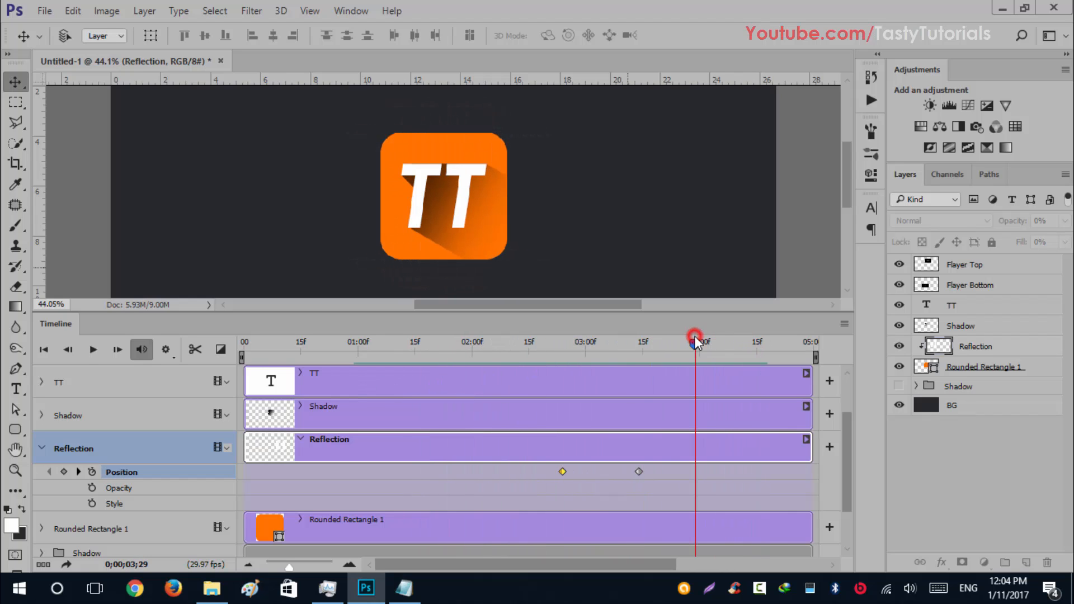
left_click_drag(638, 472, 715, 471)
left_click_drag(695, 343, 503, 366)
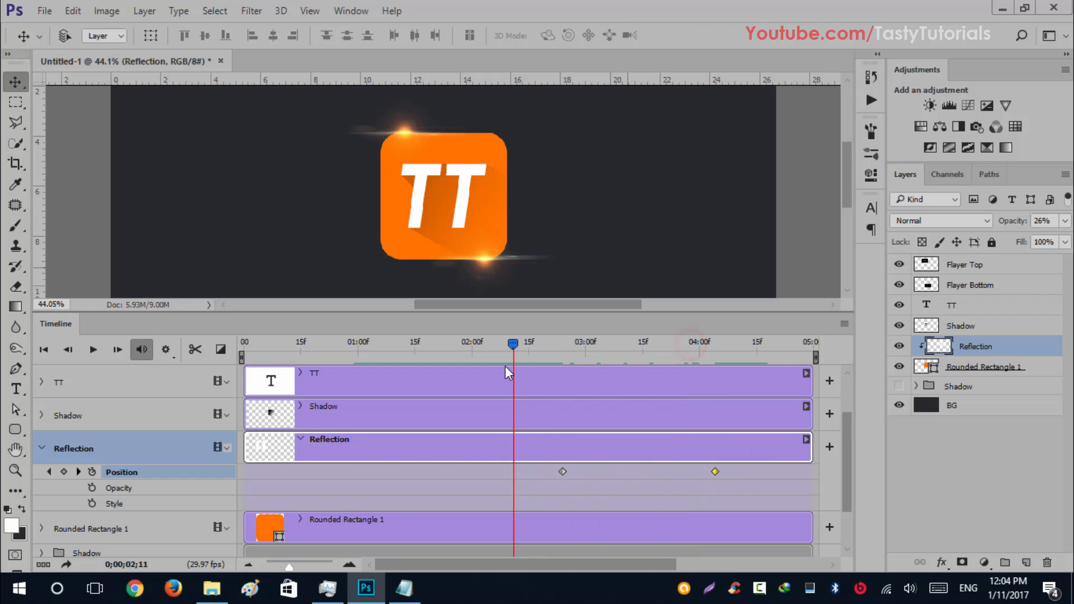
key("space")
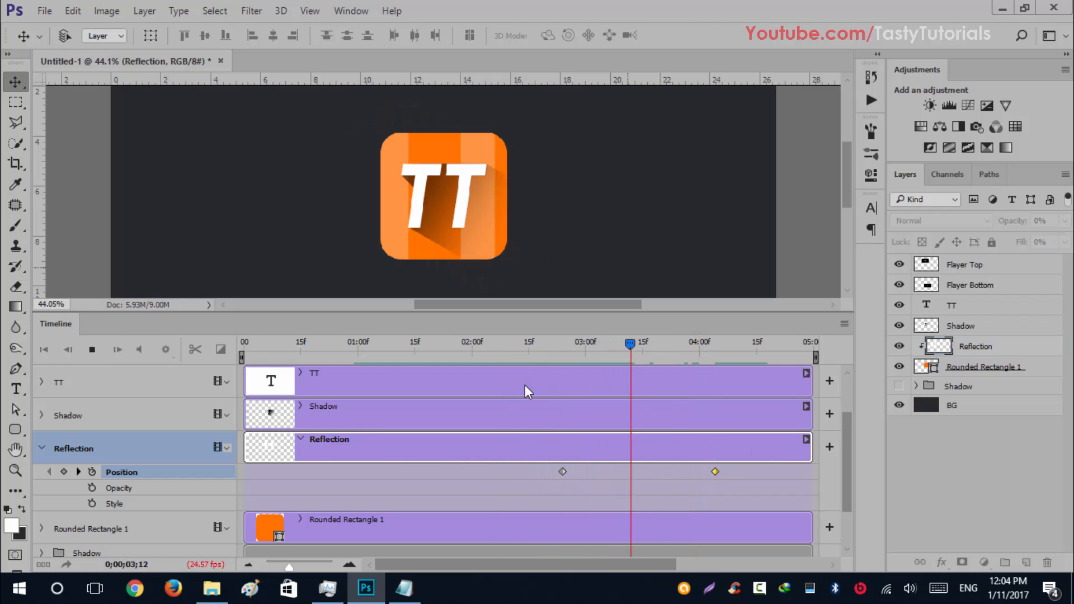
left_click(613, 342)
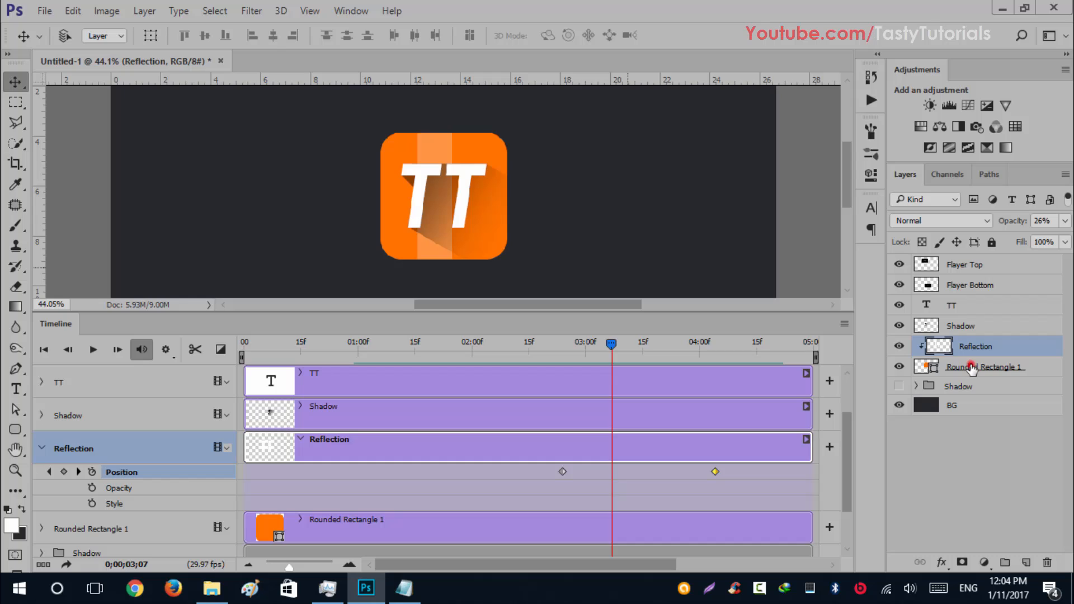
Step: Group all layers from Rounded Rectangle 1 up to Flayer Top
left_click(971, 368)
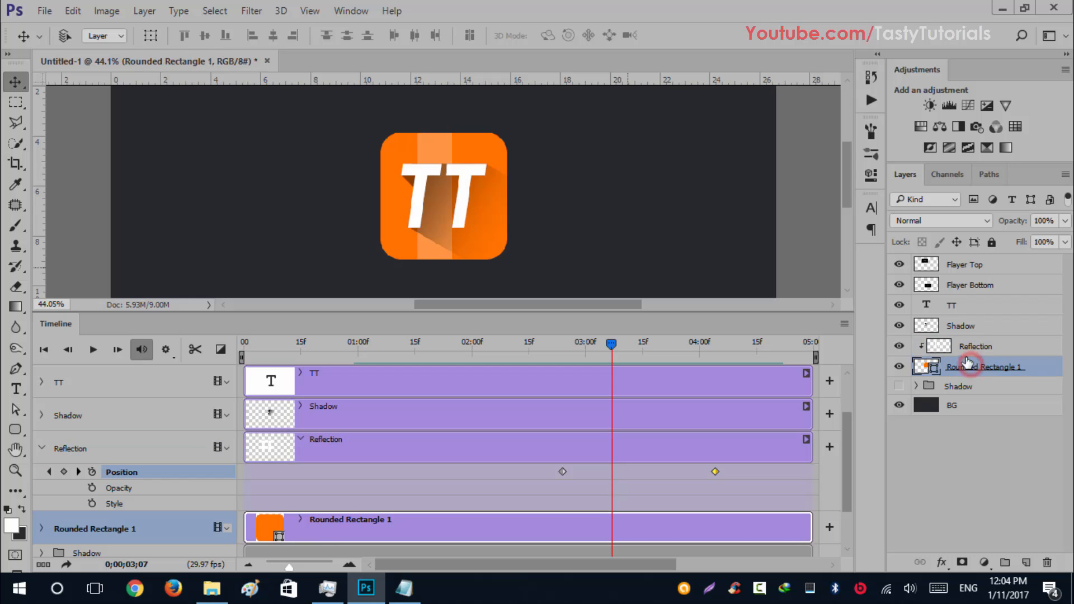
left_click(985, 265, "shift")
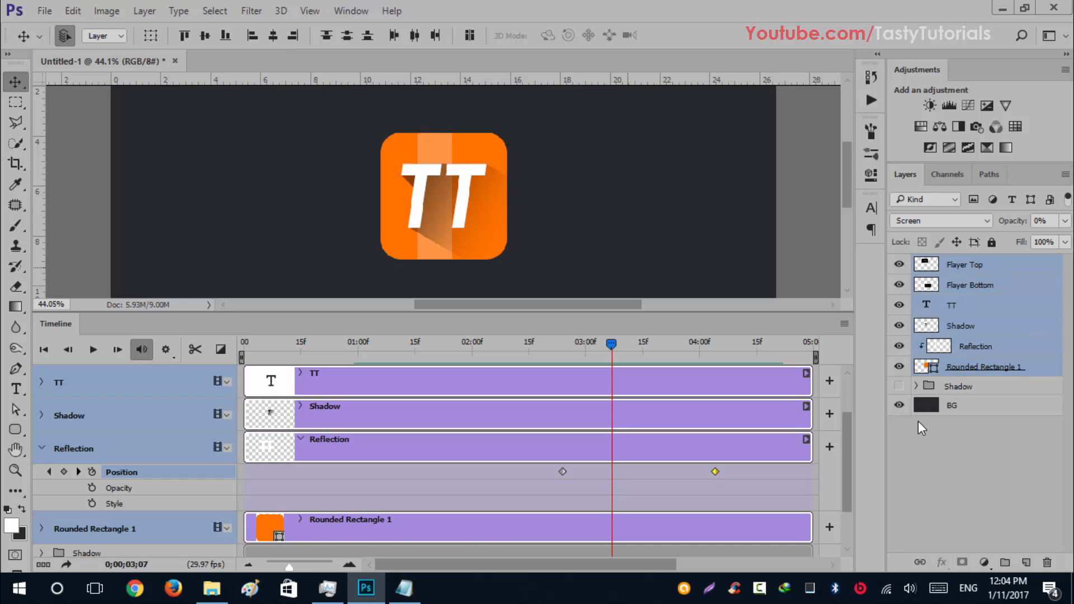
key("ctrl+g")
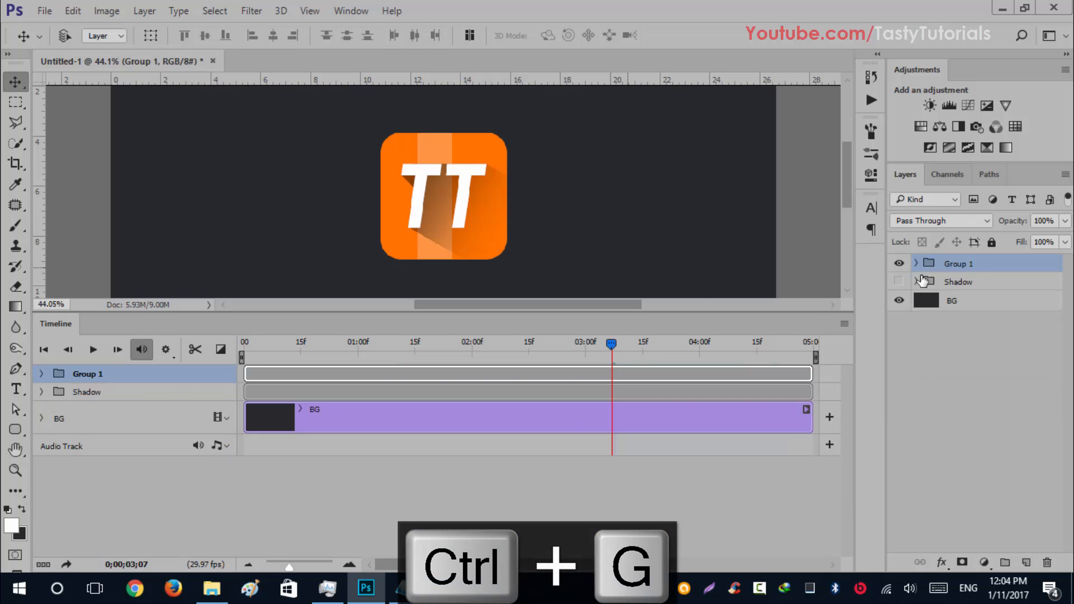
Step: Make the Shadow group with the flipped logo copies visible and ungroup its layers
left_click_drag(612, 346, 425, 397)
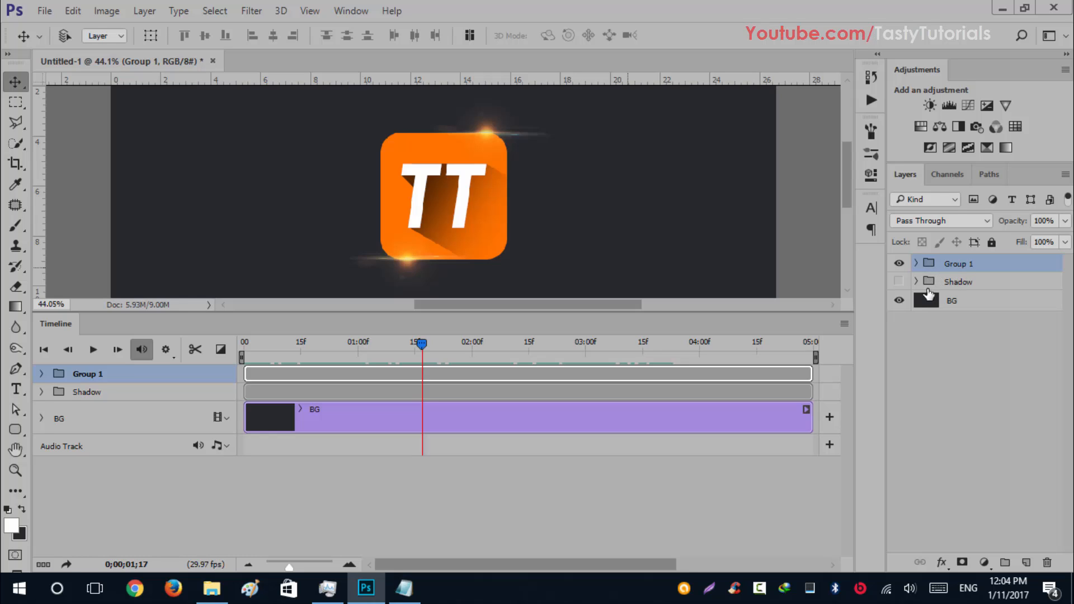
left_click(944, 283)
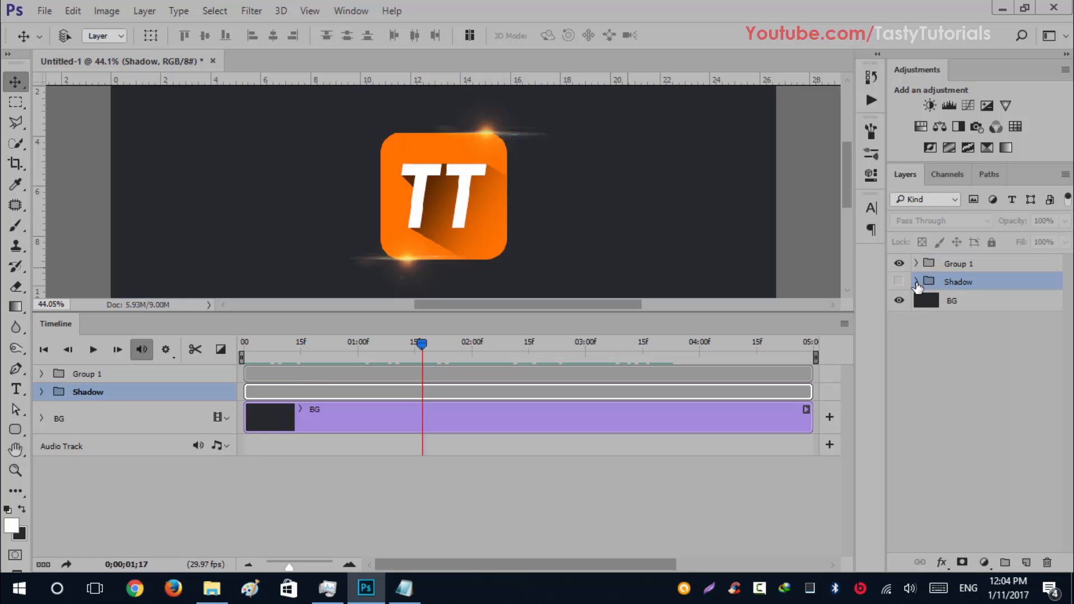
left_click(917, 283)
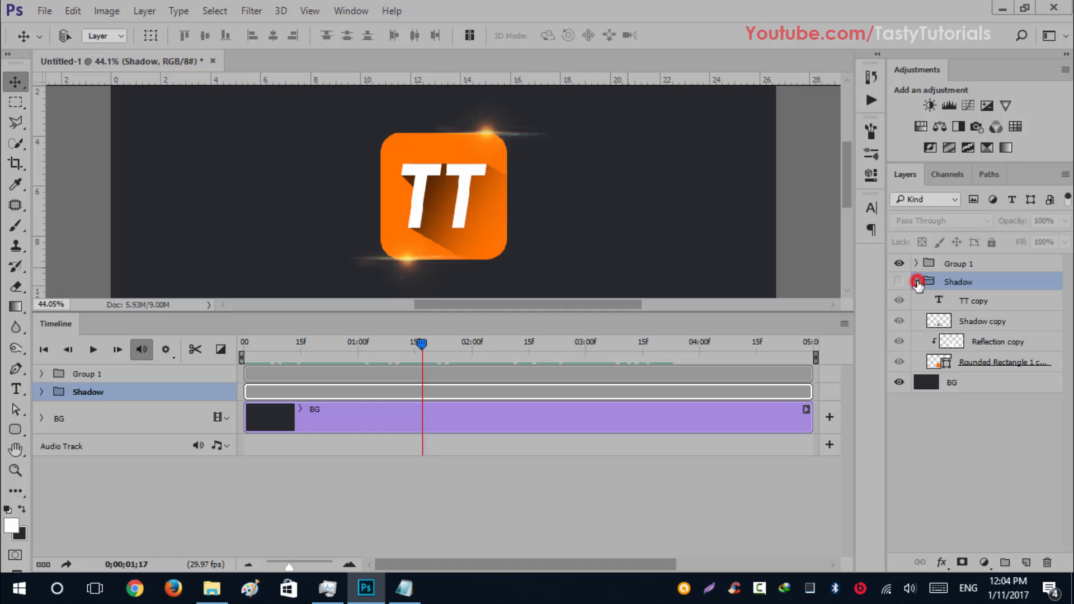
left_click(899, 284)
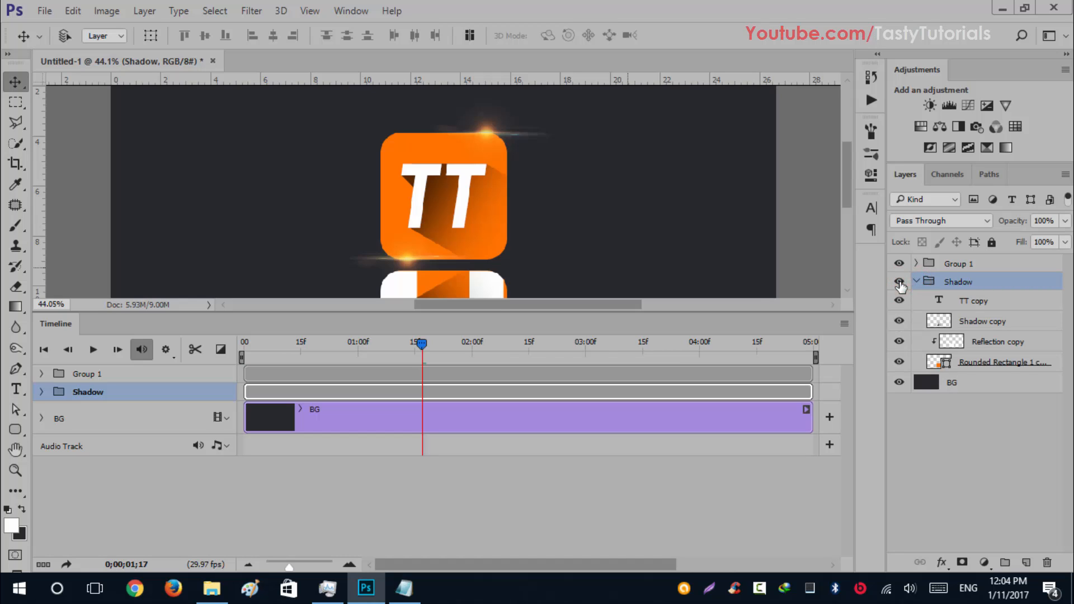
scroll(563, 209, "down", 2)
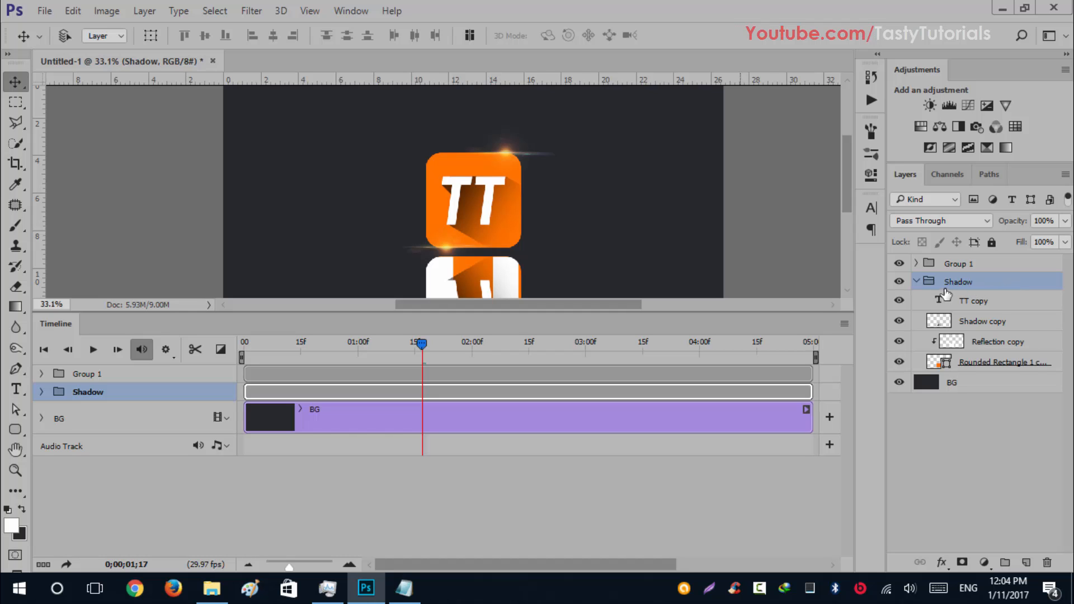
right_click(993, 283)
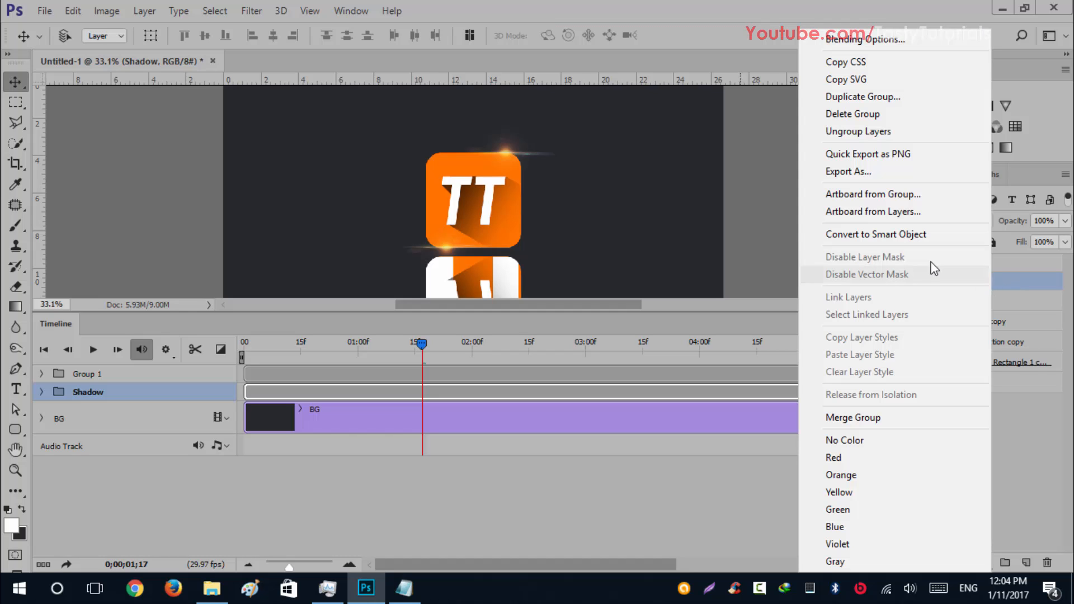
left_click(848, 132)
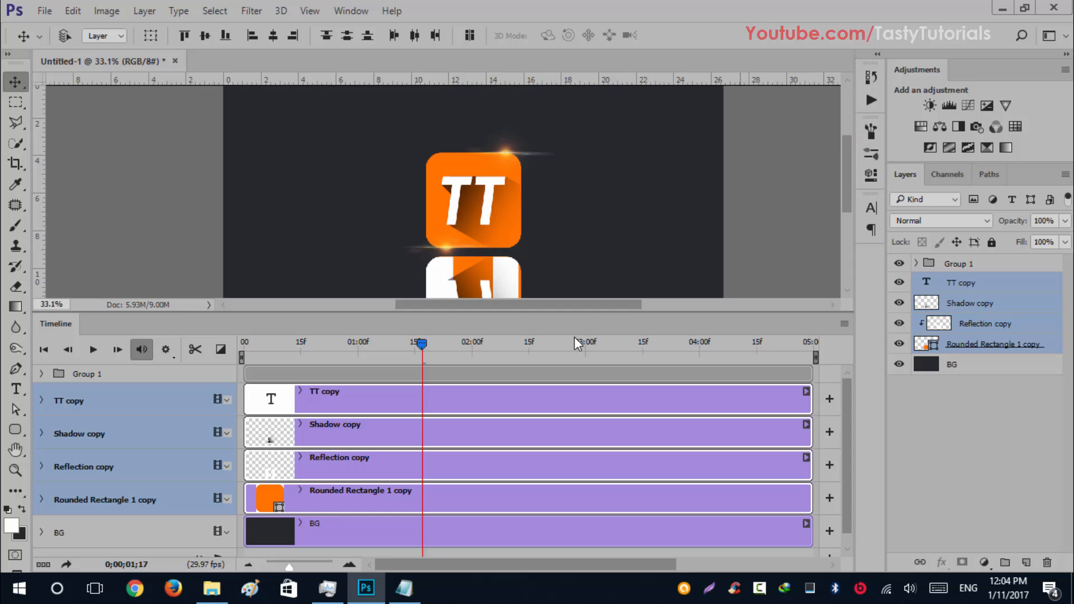
Step: Place the playhead at 0;00;00;08 and rasterize the Rounded Rectangle 1 copy layer
scroll(503, 215, "down", 1)
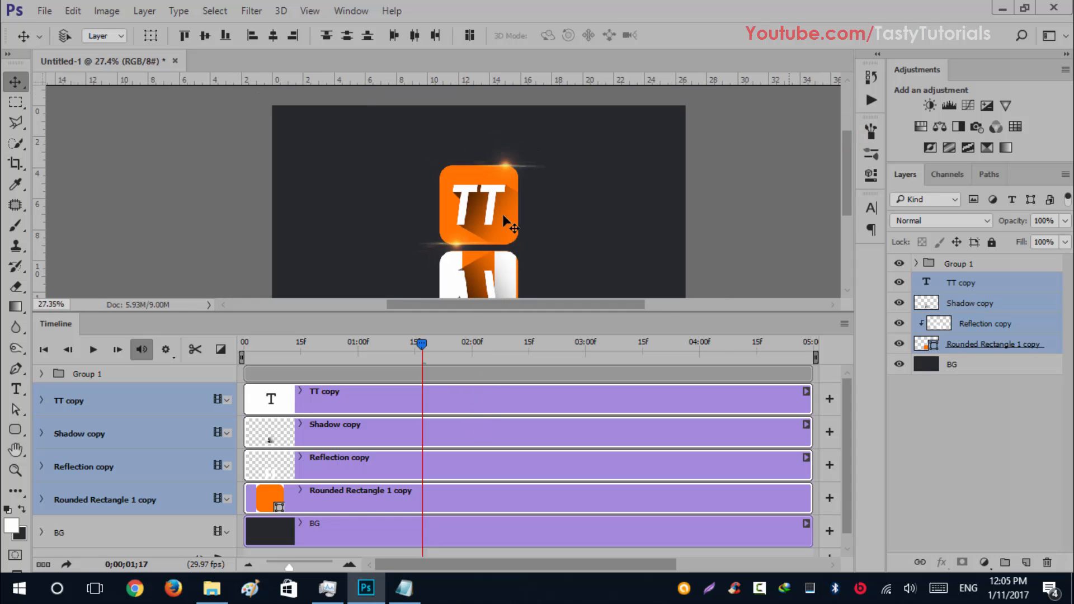
left_click_drag(847, 166, 846, 190)
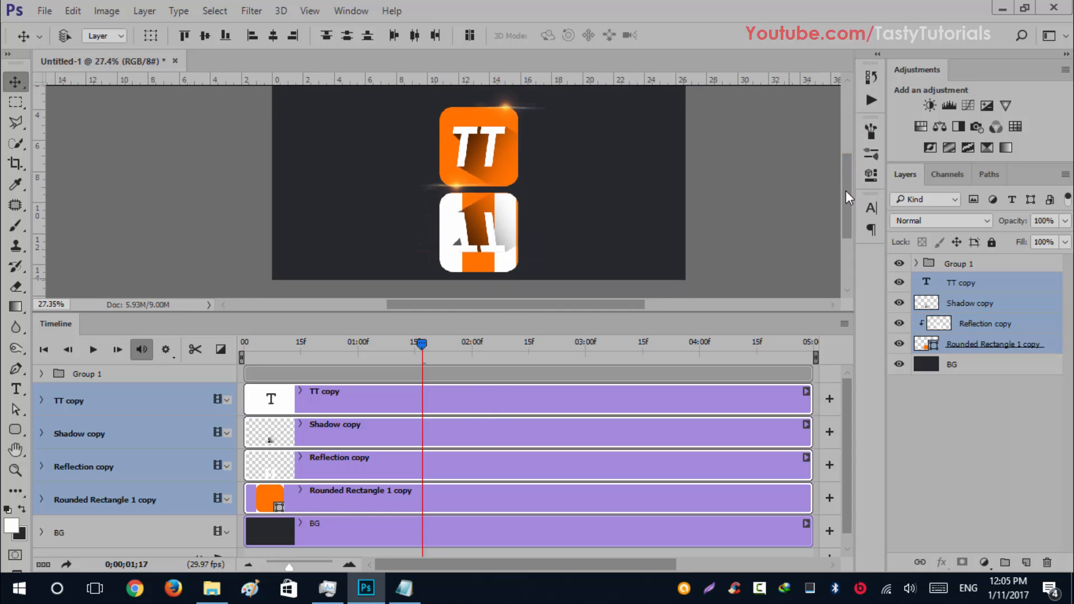
scroll(445, 271, "up", 1)
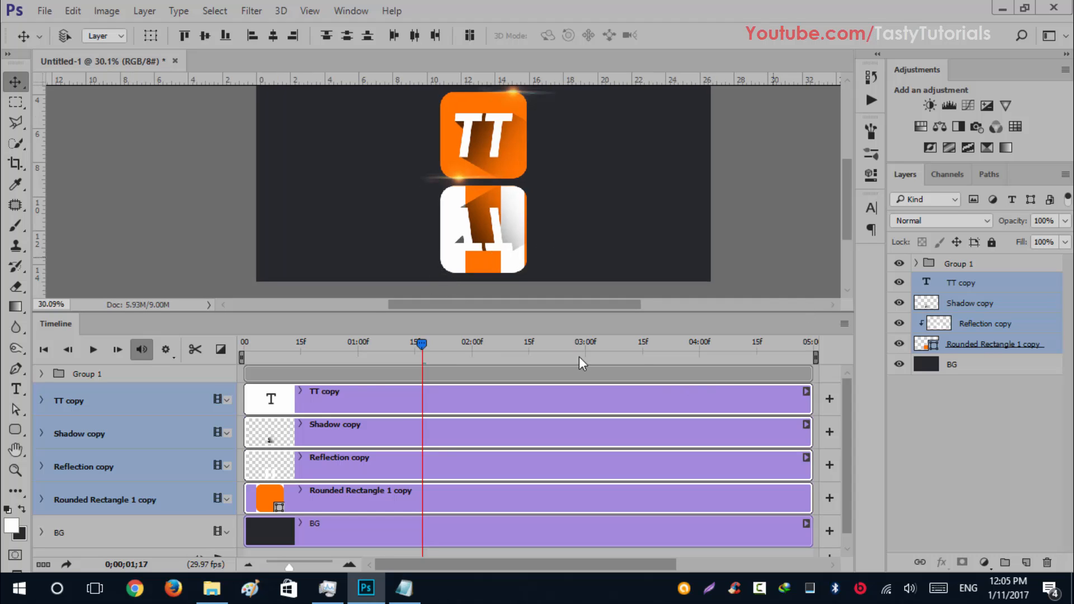
left_click_drag(428, 343, 276, 341)
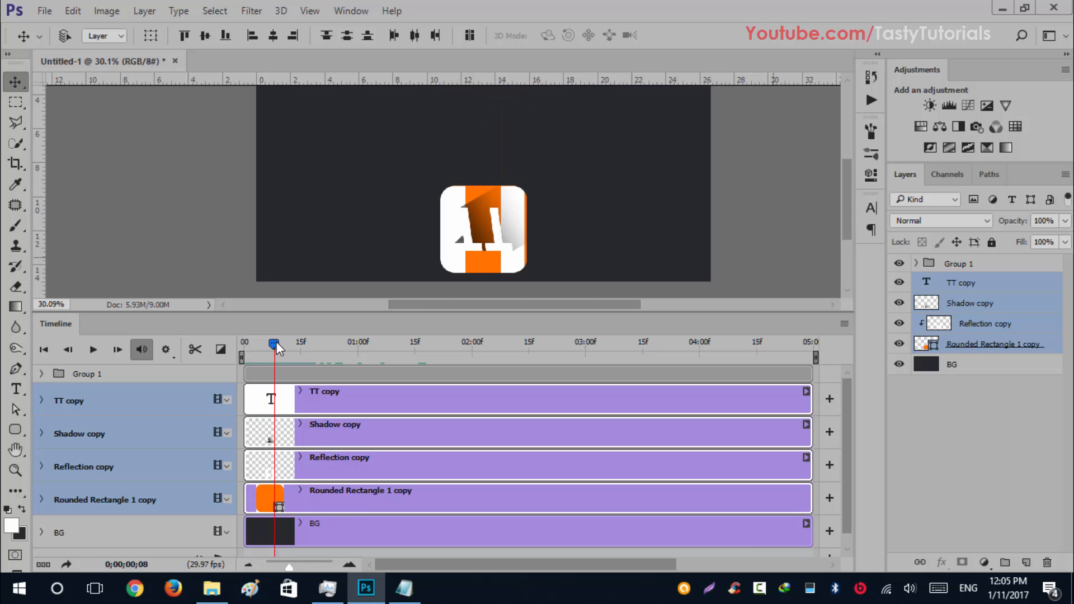
left_click(371, 499)
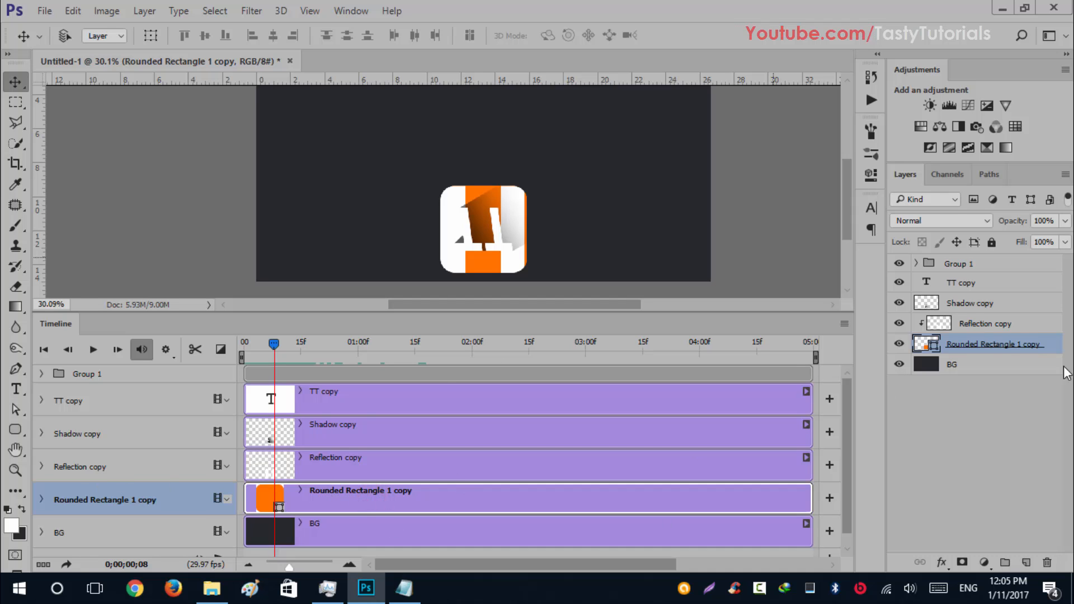
right_click(1005, 347)
left_click(695, 297)
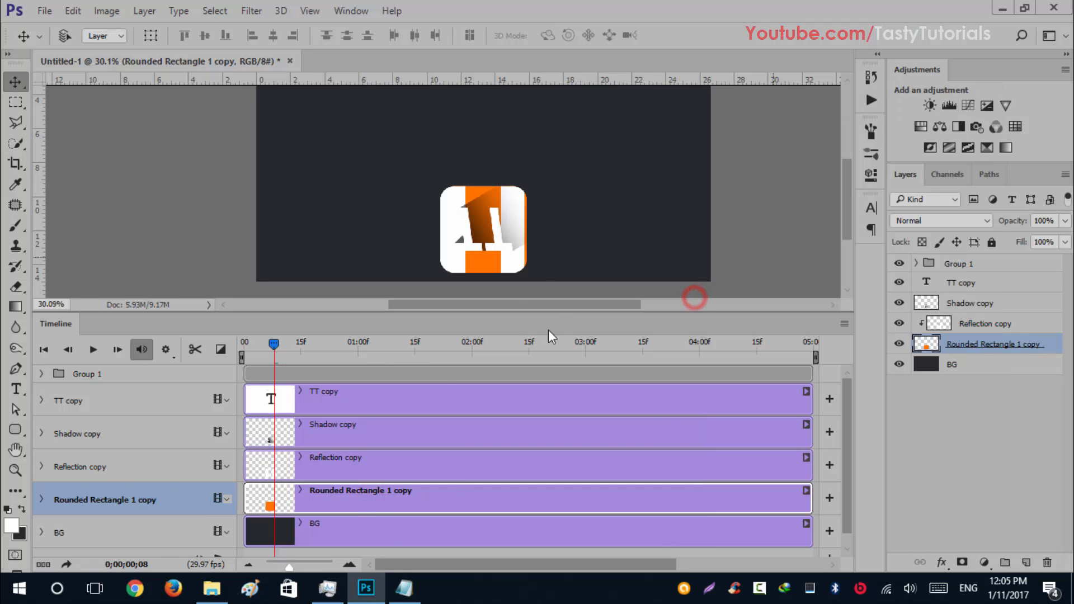
Step: Add a layer mask to Rounded Rectangle 1 copy and fade the flipped square's lower part with upward black-to-transparent linear gradients
left_click(962, 562)
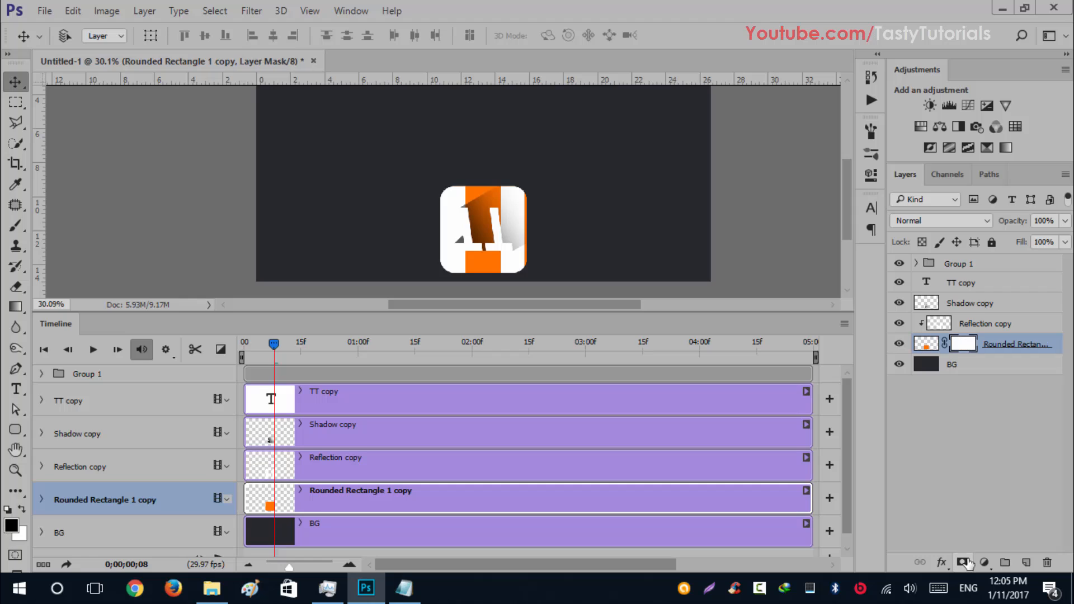
scroll(520, 214, "down", 1)
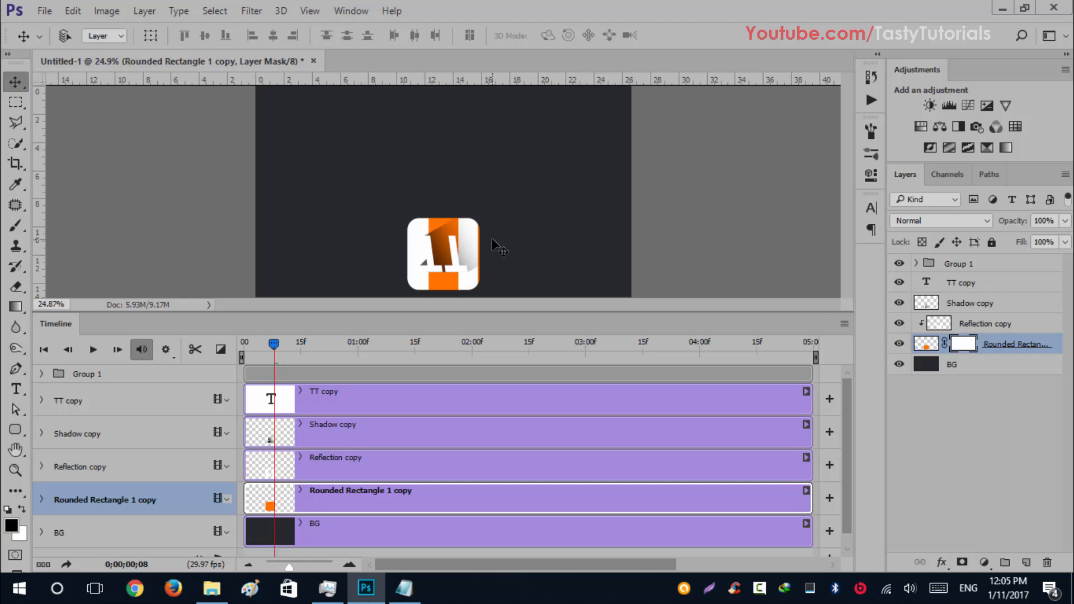
key("g")
scroll(252, 158, "down", 1)
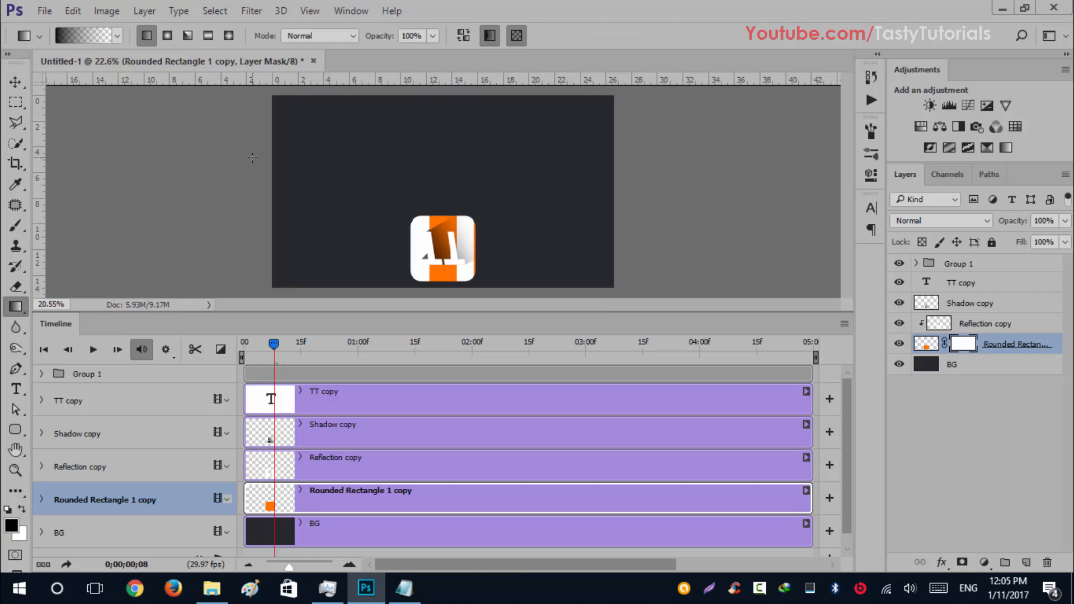
scroll(252, 157, "down", 1)
scroll(440, 278, "up", 3)
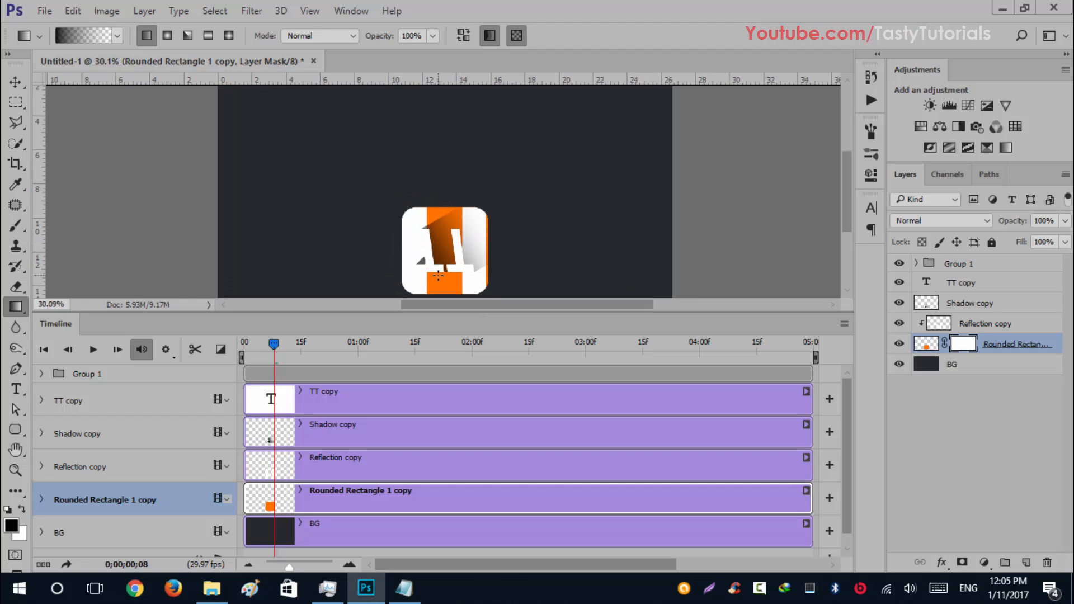
left_click_drag(439, 276, 456, 173)
scroll(446, 221, "up", 2)
left_click_drag(462, 257, 461, 174)
left_click_drag(451, 249, 446, 159)
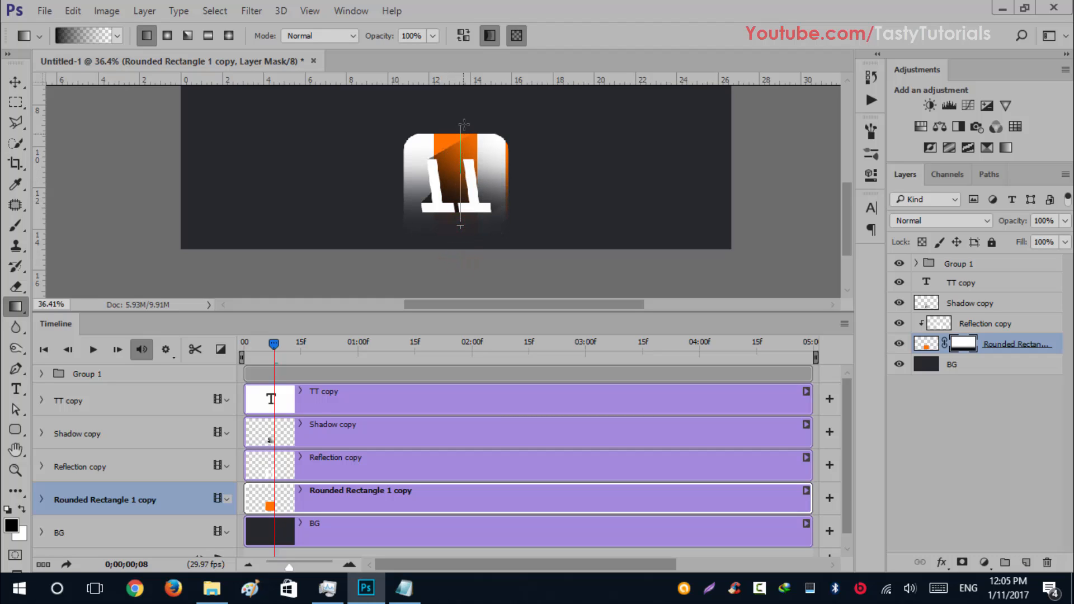
left_click_drag(464, 123, 465, 121)
left_click_drag(451, 231, 456, 105)
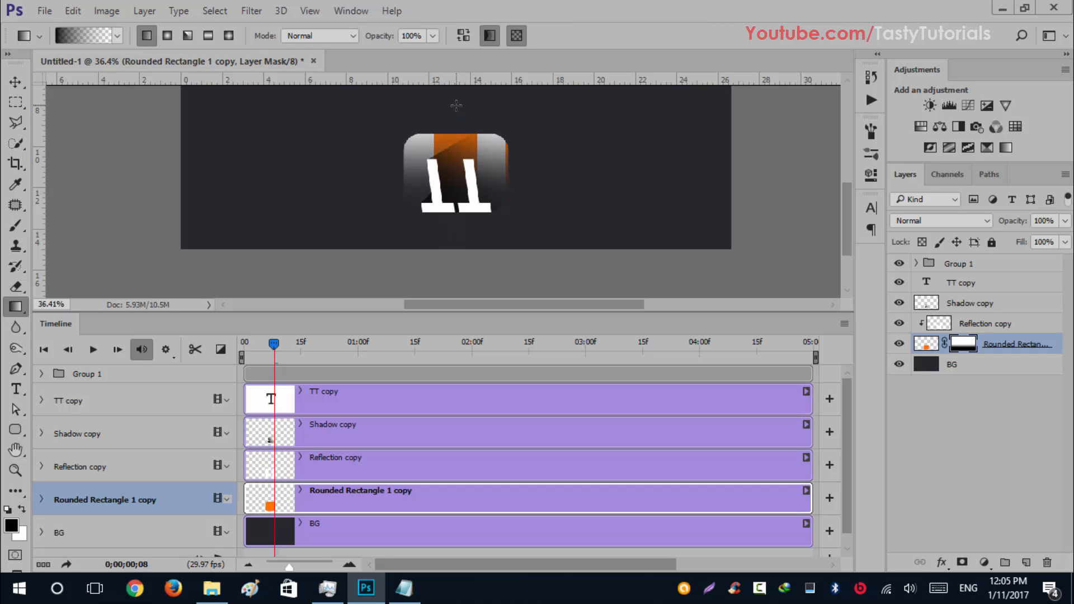
scroll(465, 226, "down", 5)
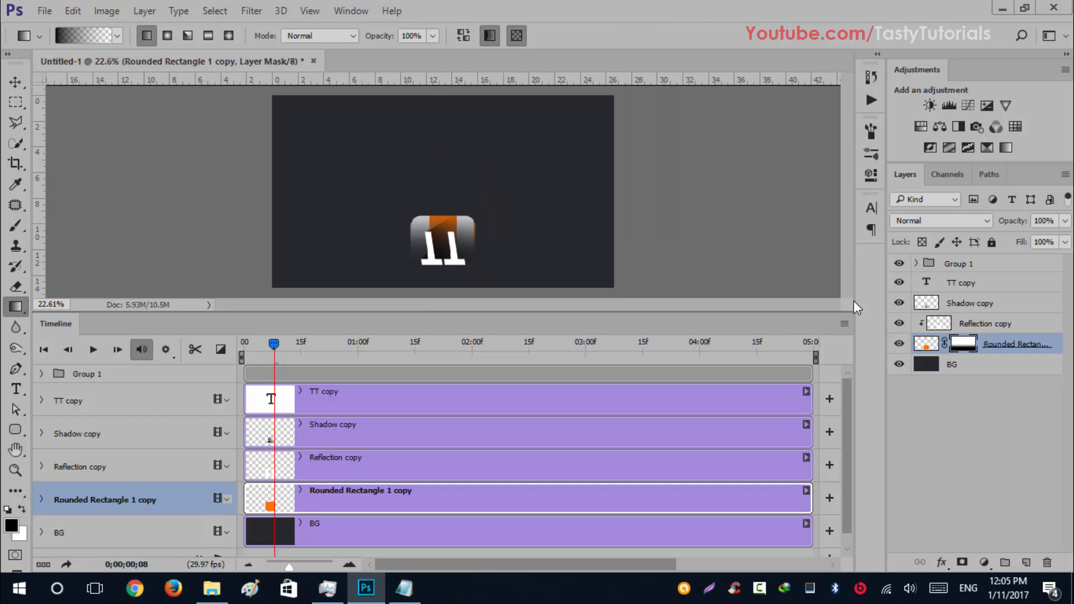
Step: Place the playhead at 0;00;00;17 and fade the flipped square further with another upward gradient on its mask
left_click_drag(274, 350, 307, 341)
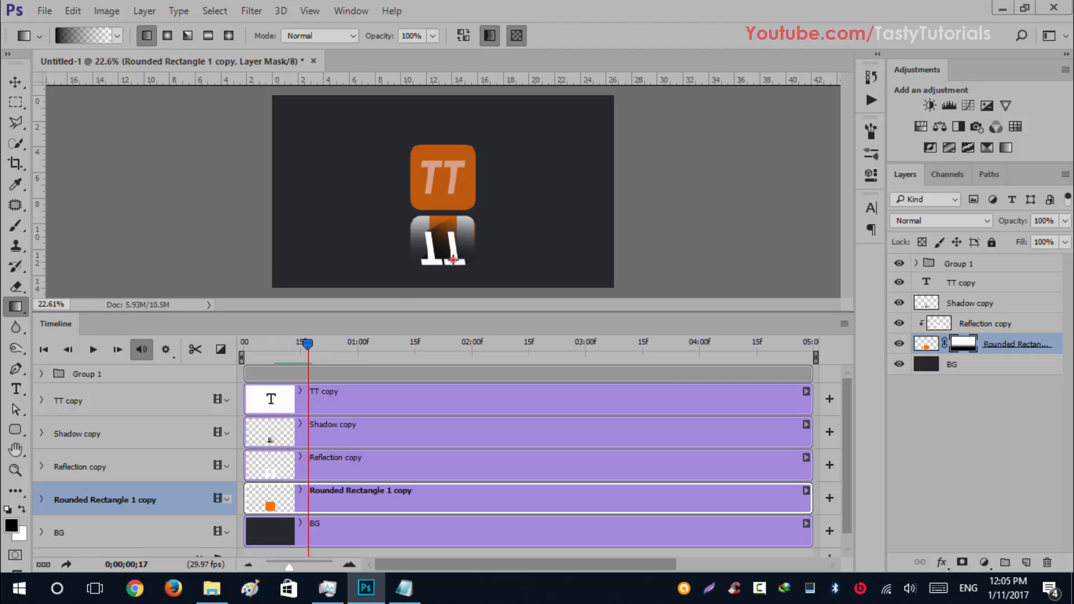
left_click_drag(453, 264, 447, 141)
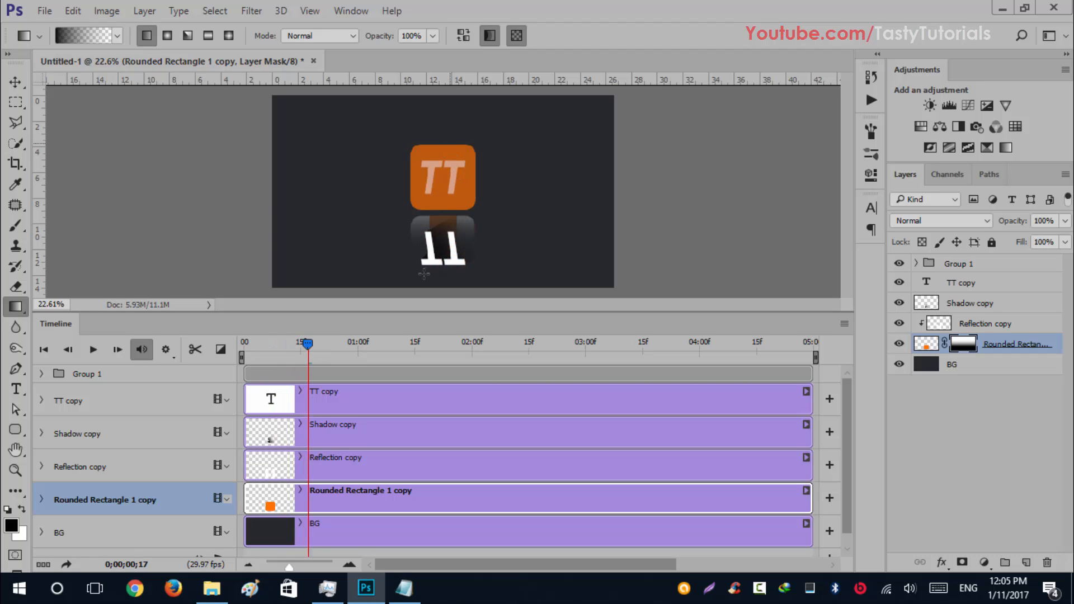
scroll(438, 256, "up", 1)
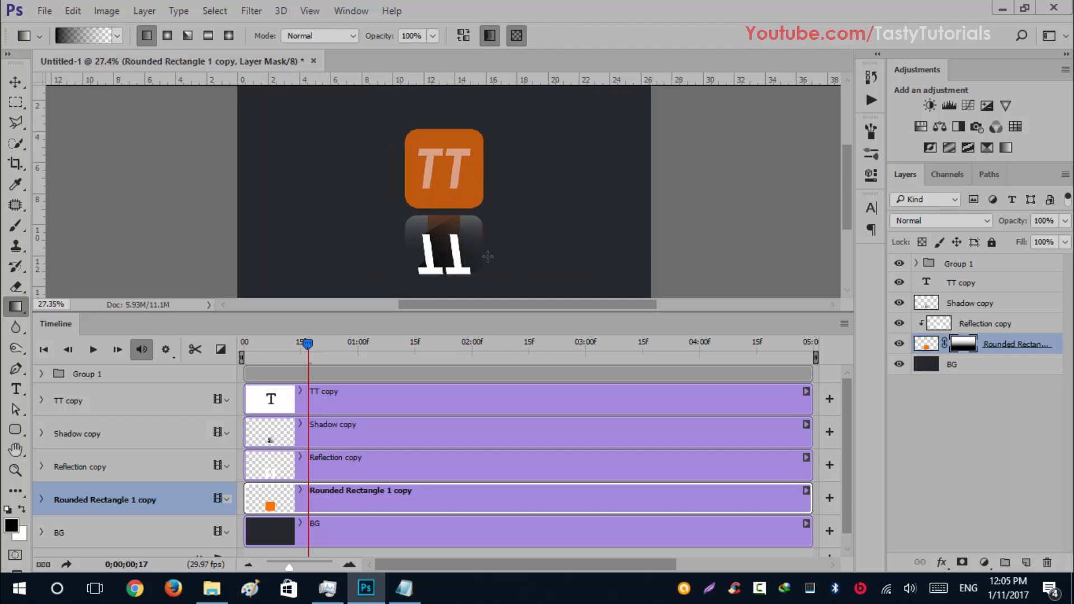
Step: At 0;00;00;18, duplicate the Rounded Rectangle 1 copy mask onto the Reflection copy, Shadow copy and TT copy layers
mouse_move(310, 340)
left_mouse_down()
mouse_move(272, 344)
mouse_move(313, 351)
left_mouse_up()
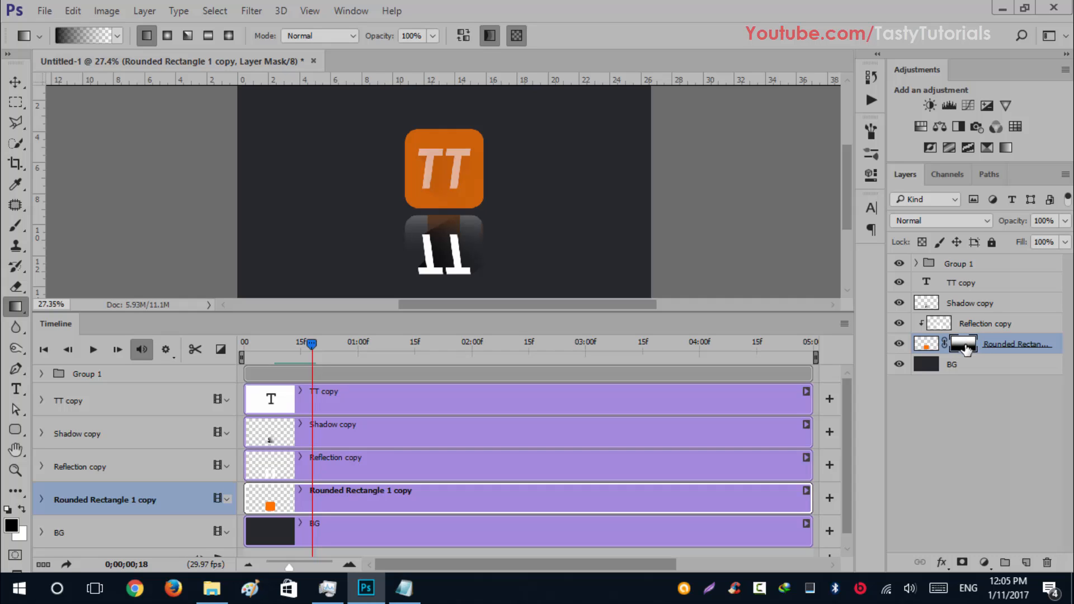
left_click_drag(966, 349, 970, 333)
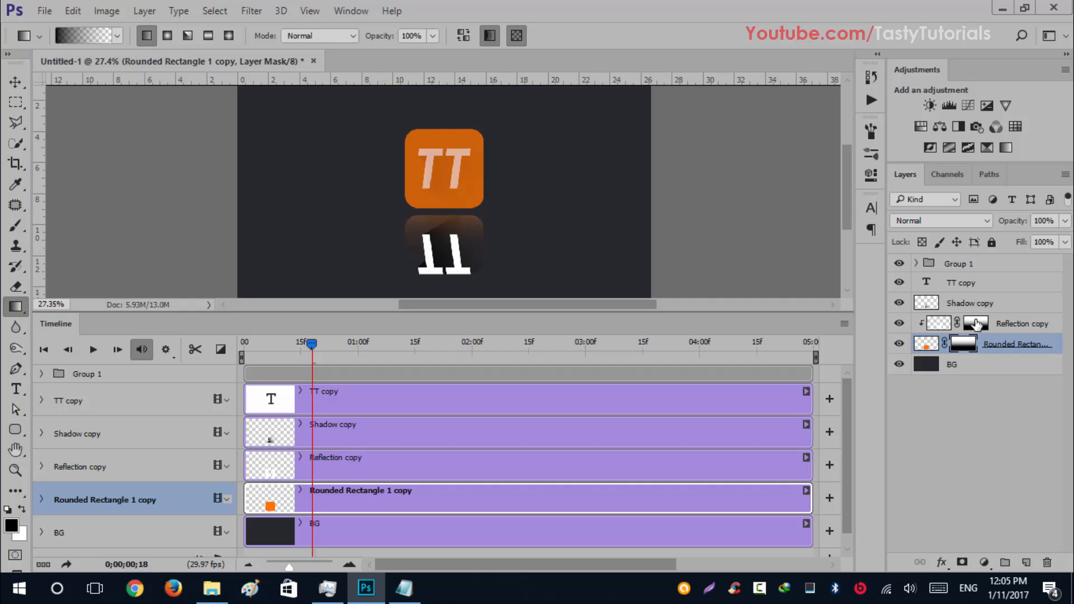
left_click_drag(977, 322, 978, 307)
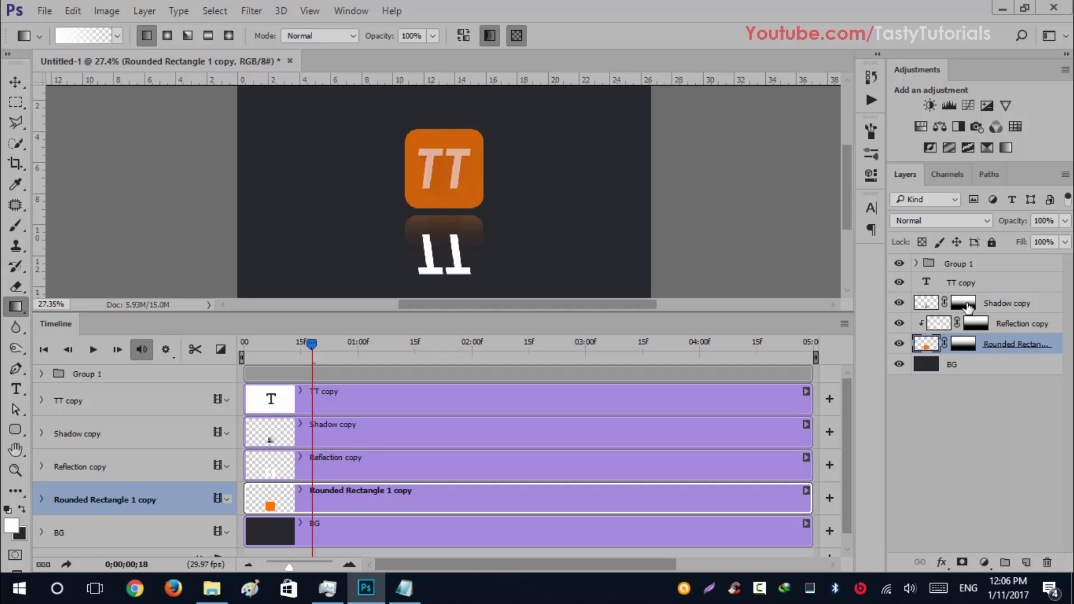
key("alt")
key("alt")
left_click_drag(964, 304, 963, 283)
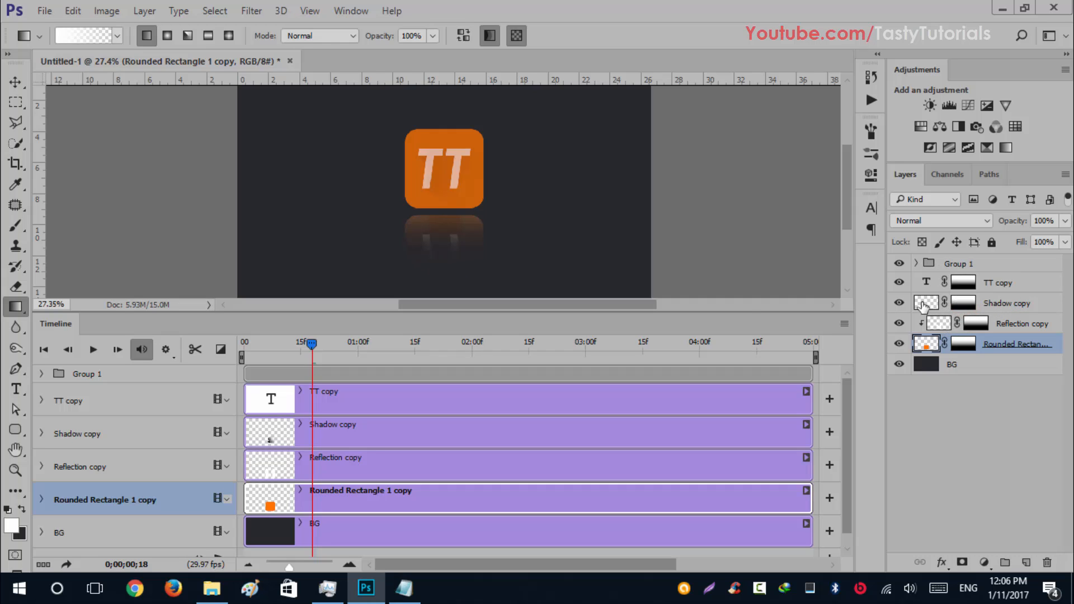
scroll(477, 219, "down", 1)
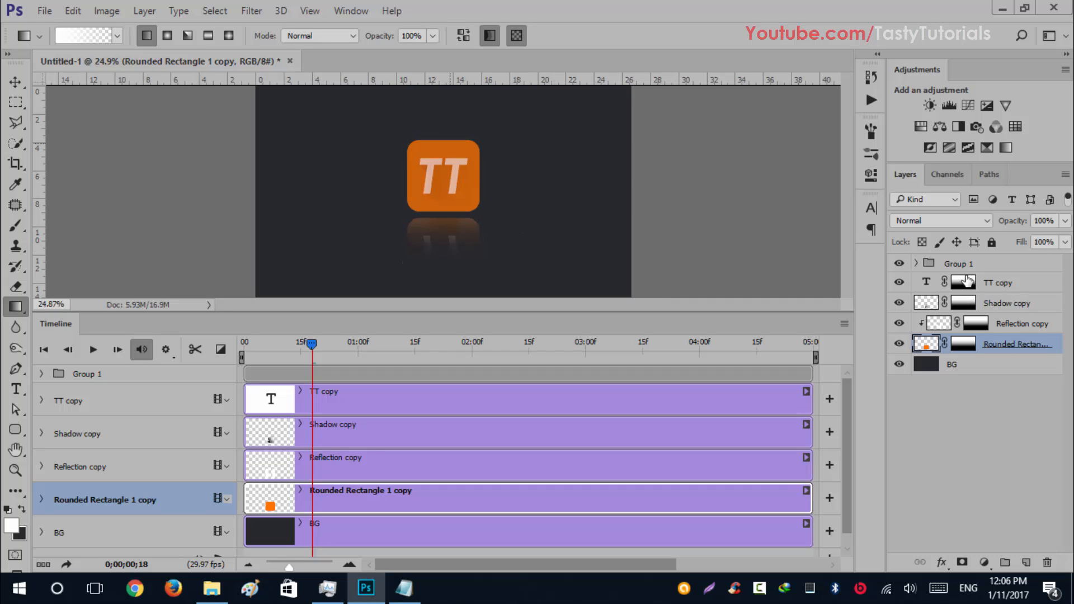
scroll(447, 245, "up", 1)
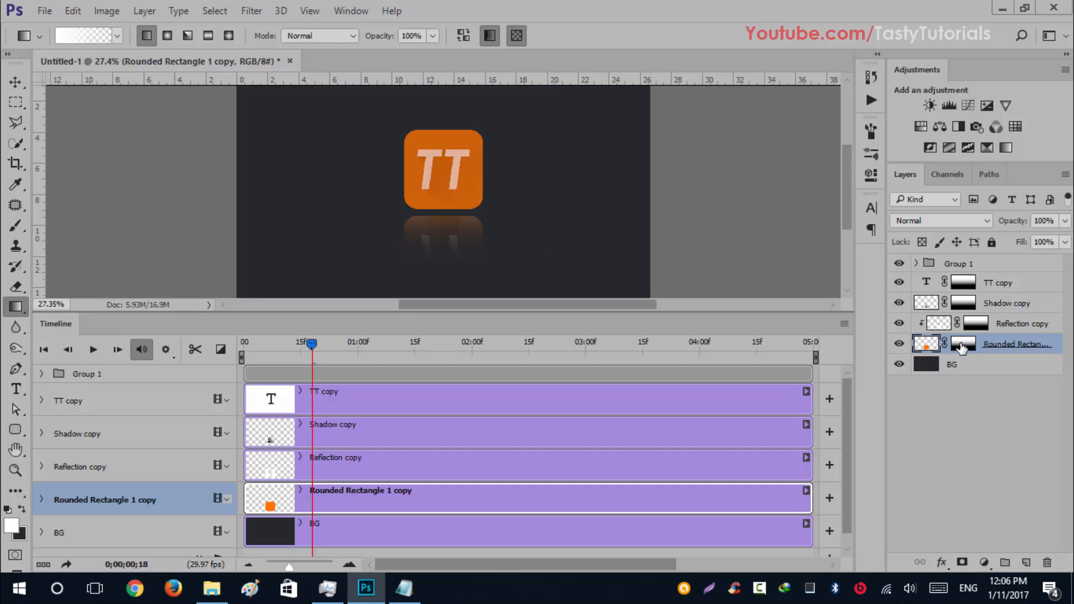
Step: Rasterize the TT copy text layer and apply its mask permanently to the layer
left_click(955, 286)
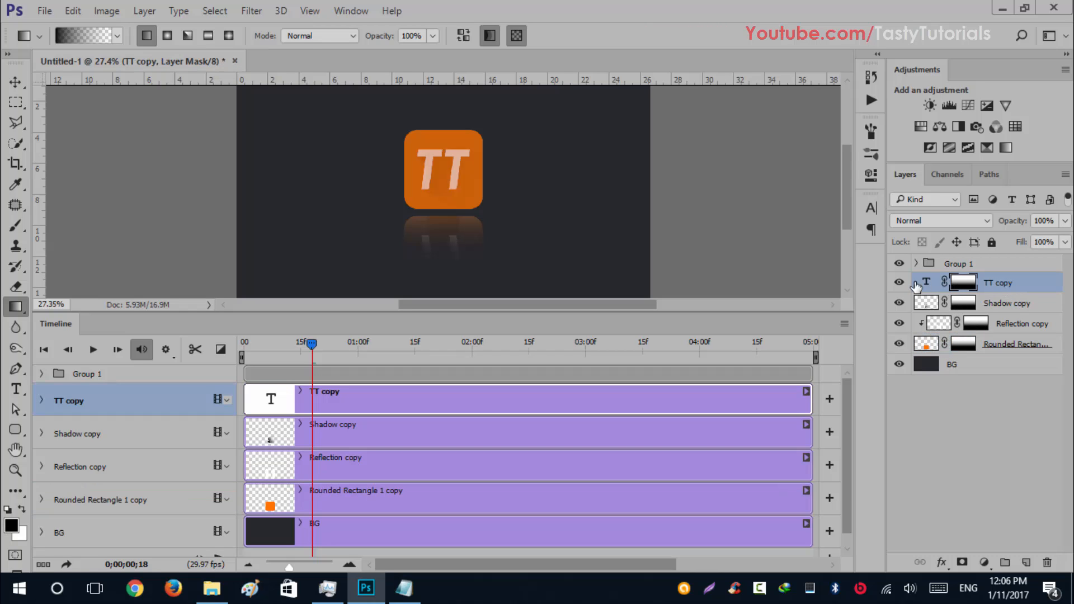
right_click(1037, 285)
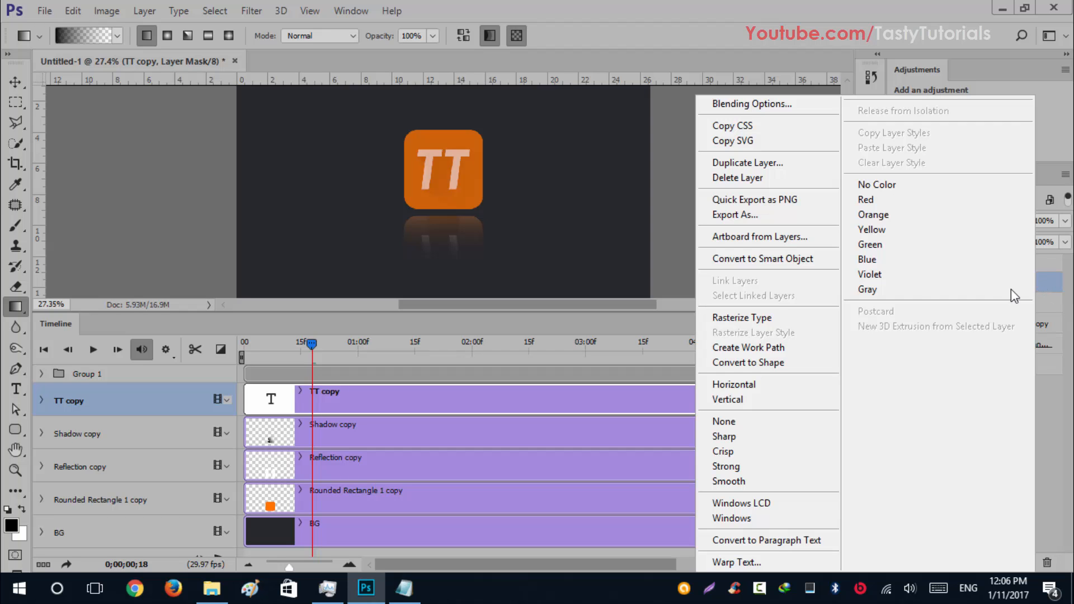
left_click(759, 311)
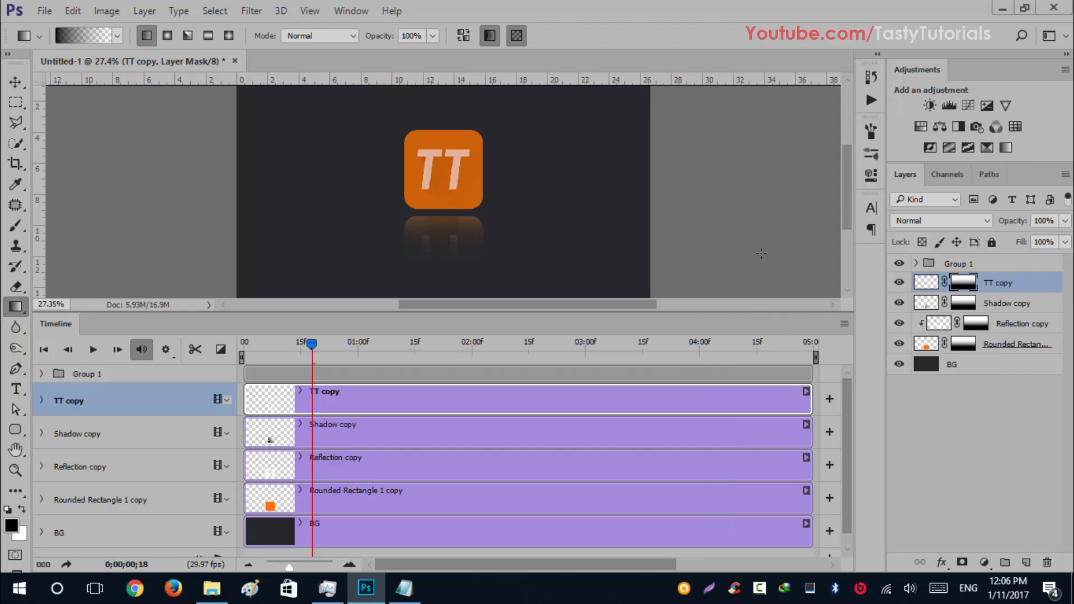
left_click_drag(968, 288, 1047, 562)
left_click(500, 225)
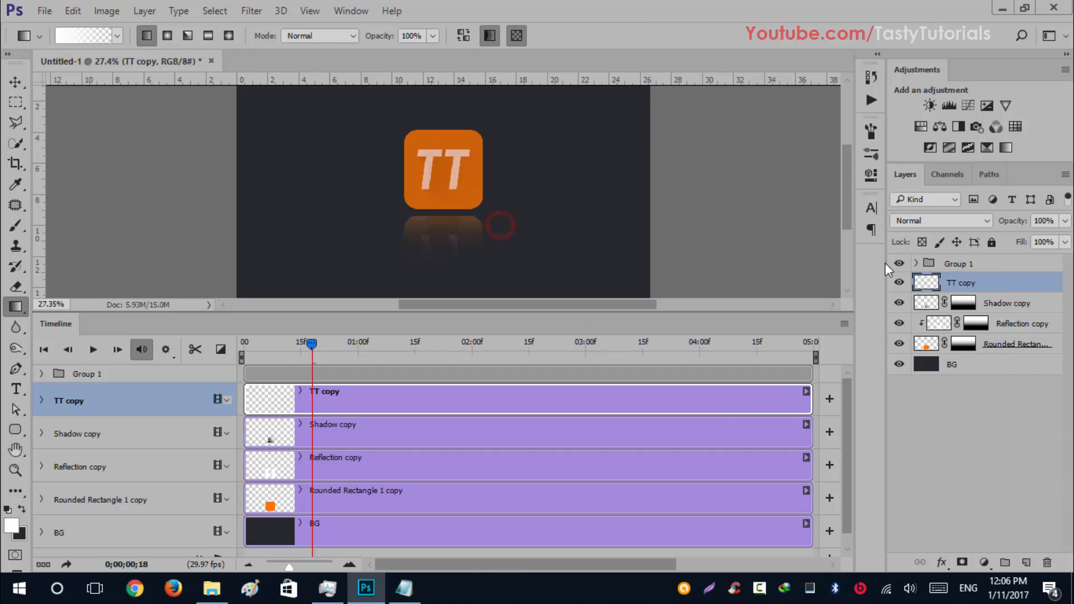
Step: Apply the masks of the Shadow copy and Reflection copy layers permanently
left_click(1003, 307)
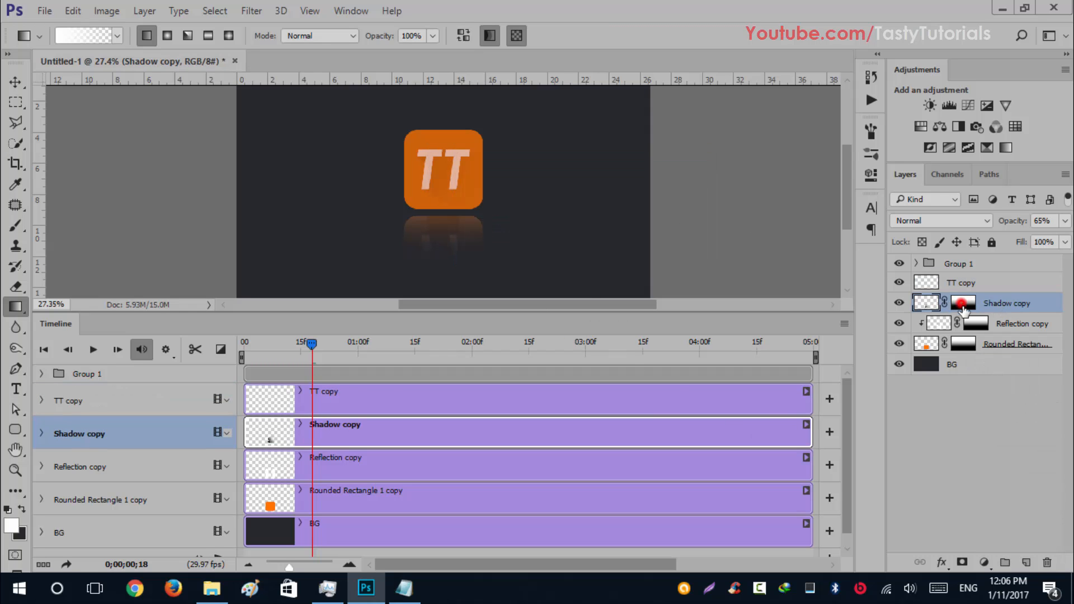
left_click_drag(963, 309, 1047, 562)
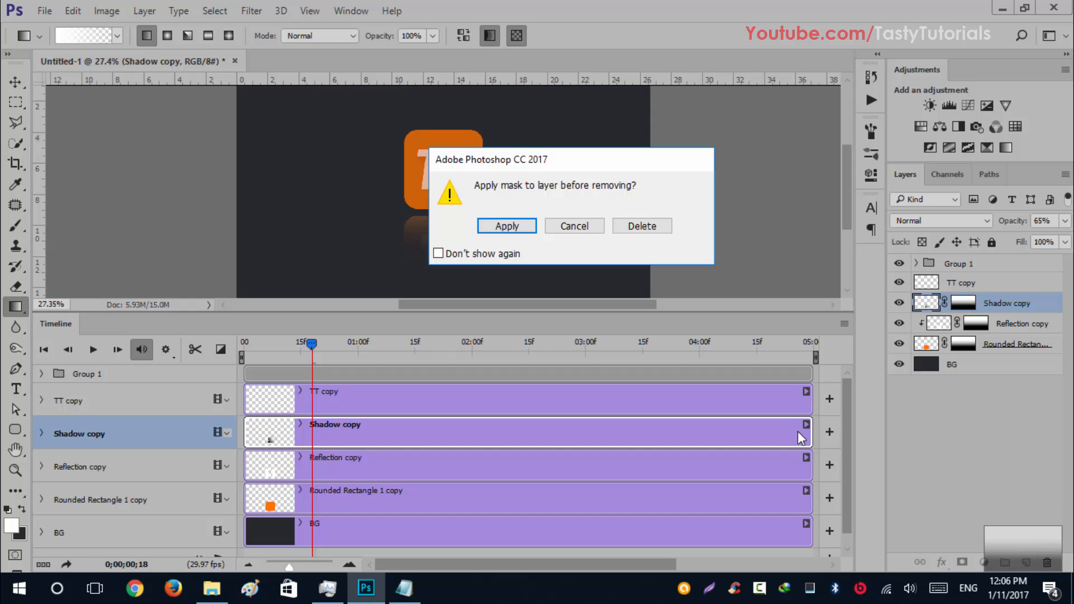
left_click(509, 226)
left_click_drag(976, 323, 1046, 563)
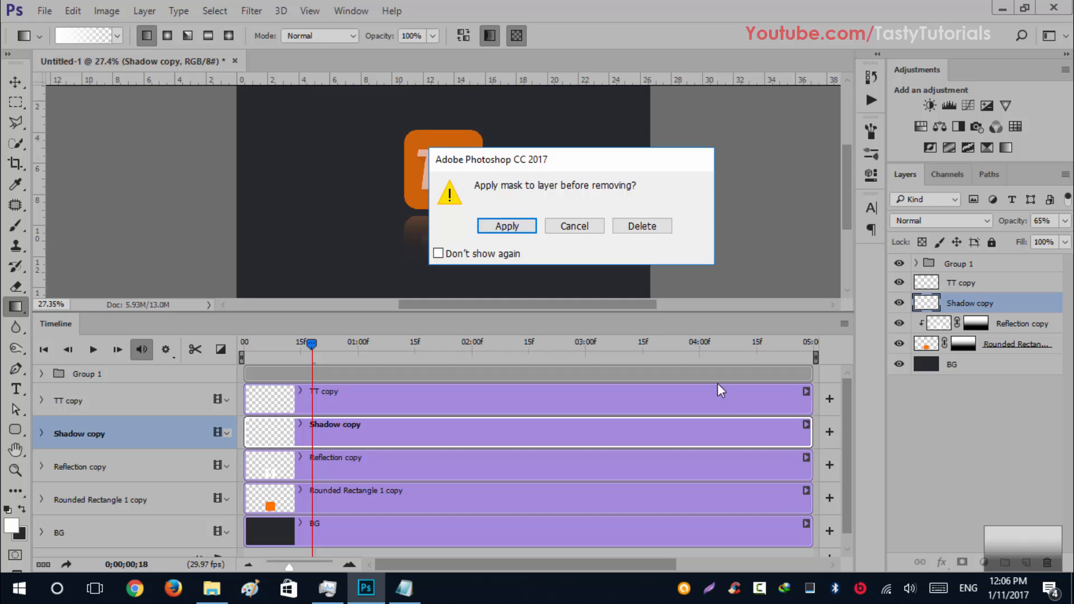
left_click(506, 226)
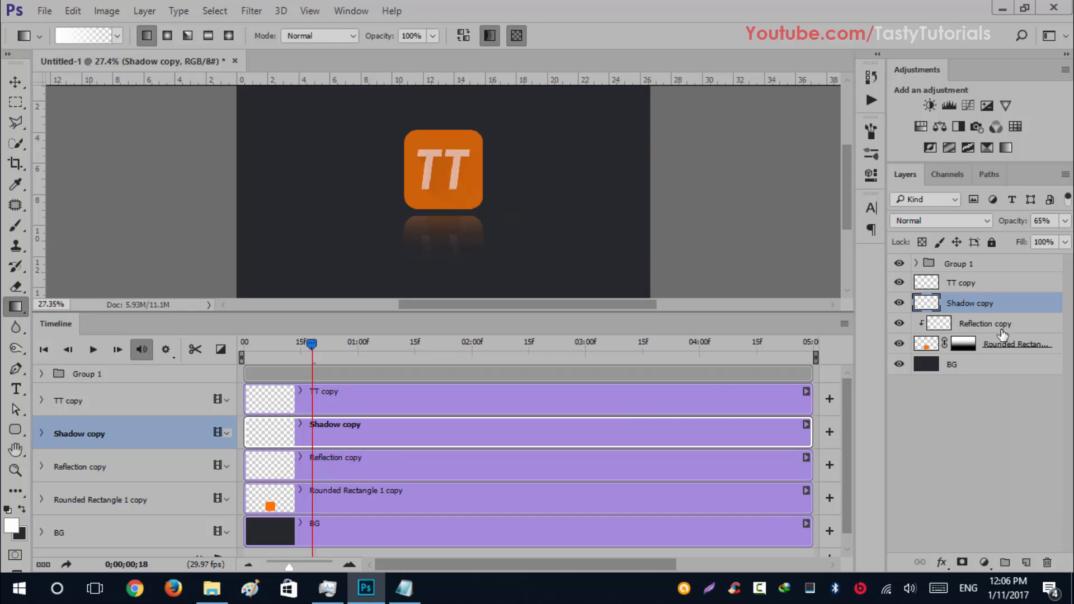
Step: Apply the mask of the Rounded Rectangle 1 copy layer permanently and check the faded reflection
left_click(1001, 342)
left_click(898, 344)
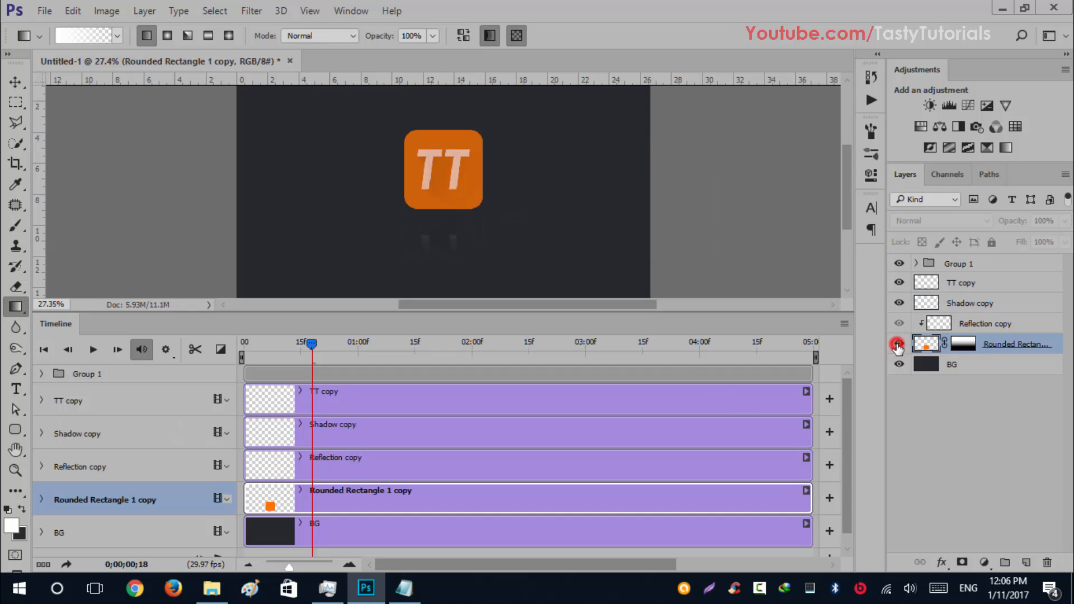
left_click(897, 343)
left_click_drag(963, 344, 1049, 555)
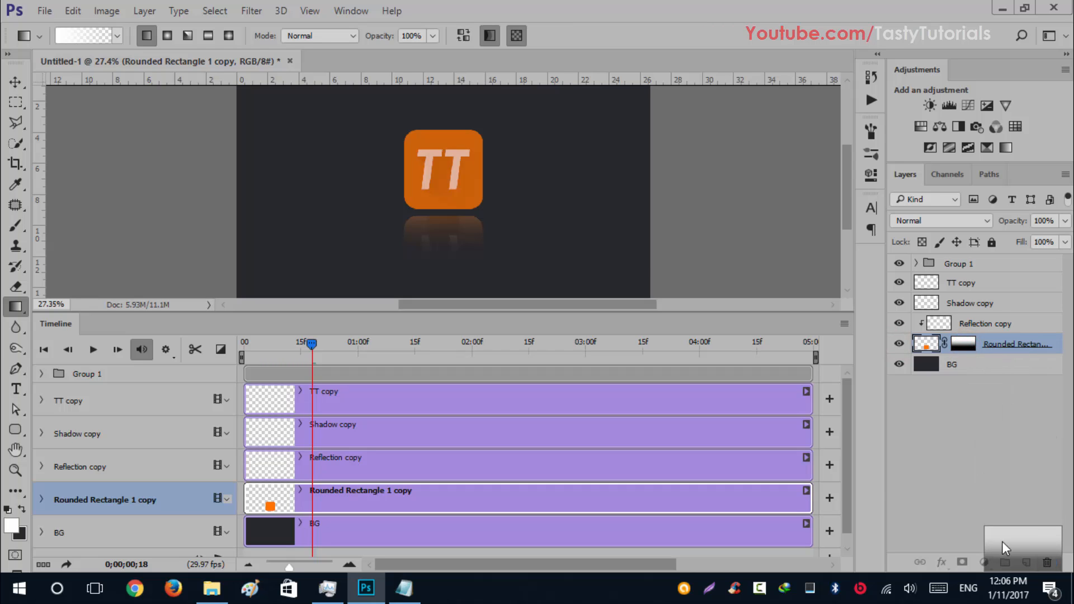
left_click(510, 229)
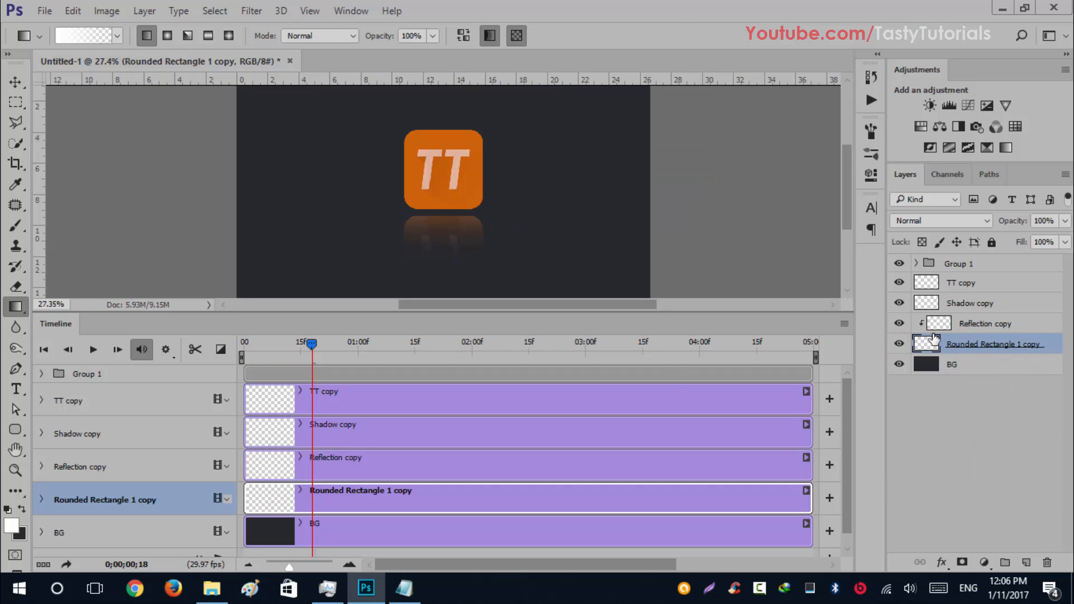
scroll(389, 233, "up", 3)
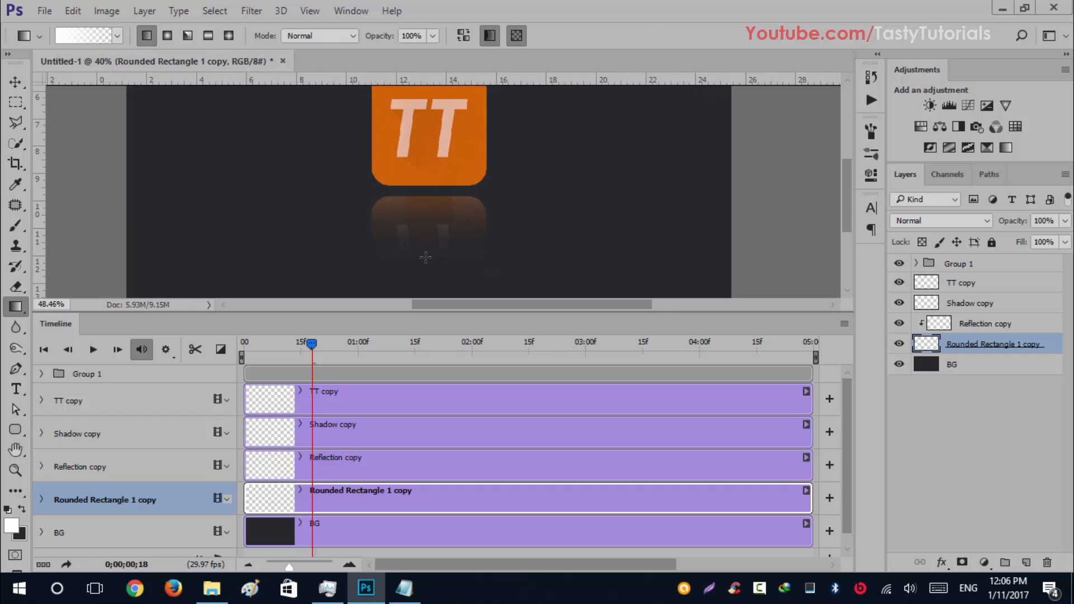
scroll(423, 251, "down", 1)
scroll(425, 254, "down", 2)
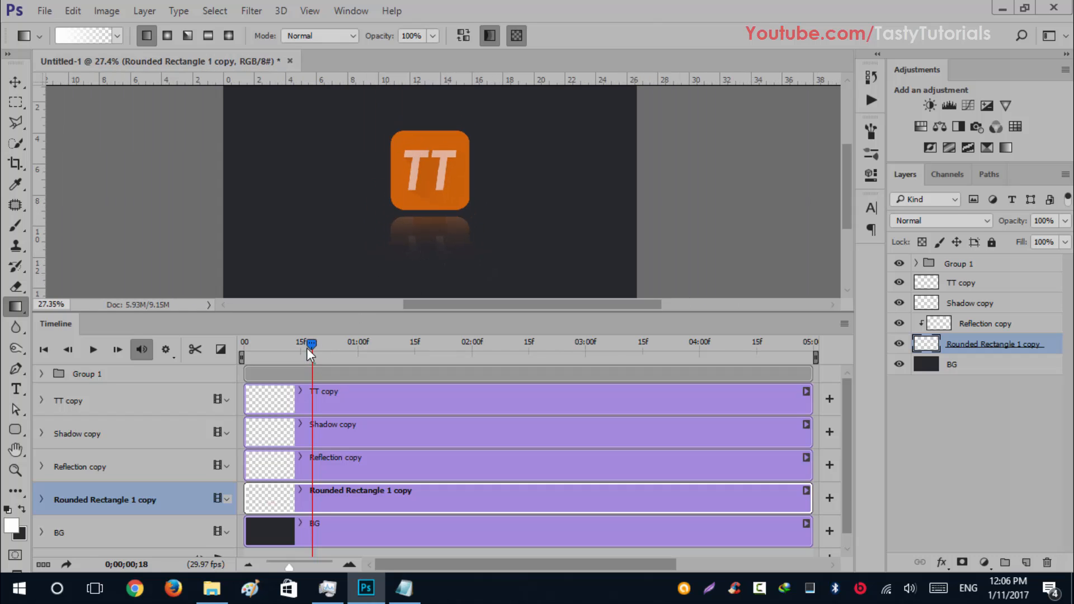
Step: At 0;00;00;08, set the Rounded Rectangle 1 copy layer's opacity to 0% and add its first Opacity keyframe
left_click_drag(307, 348, 277, 383)
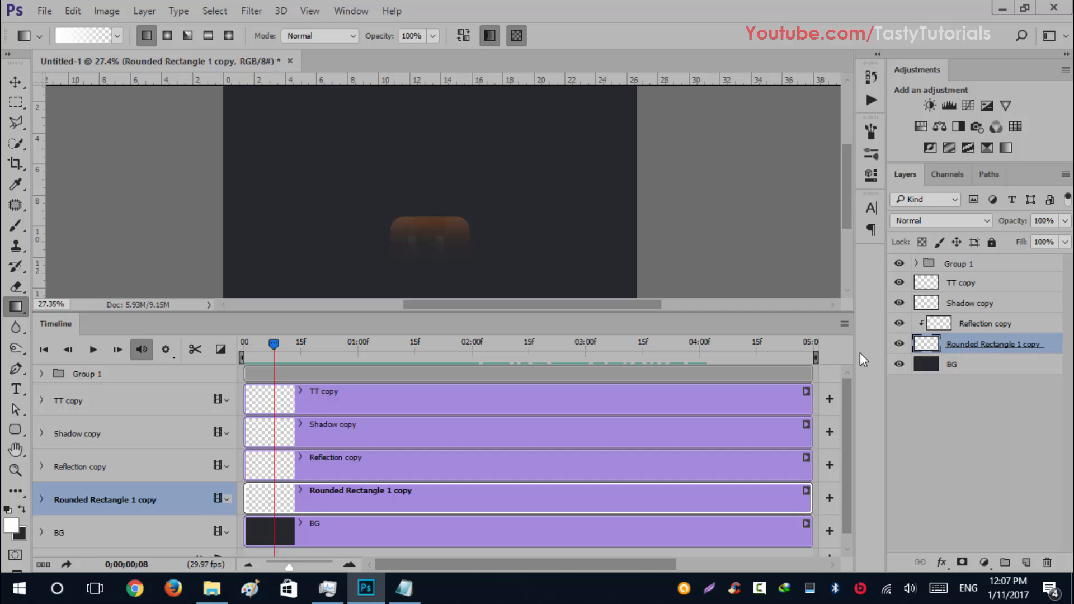
left_click(42, 499)
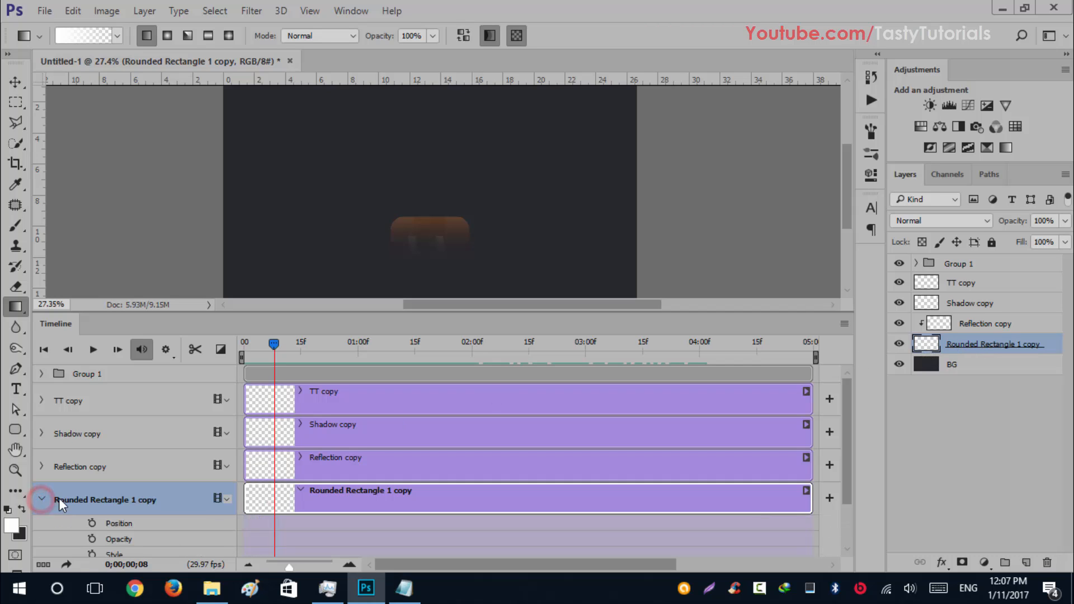
scroll(357, 522, "down", 1)
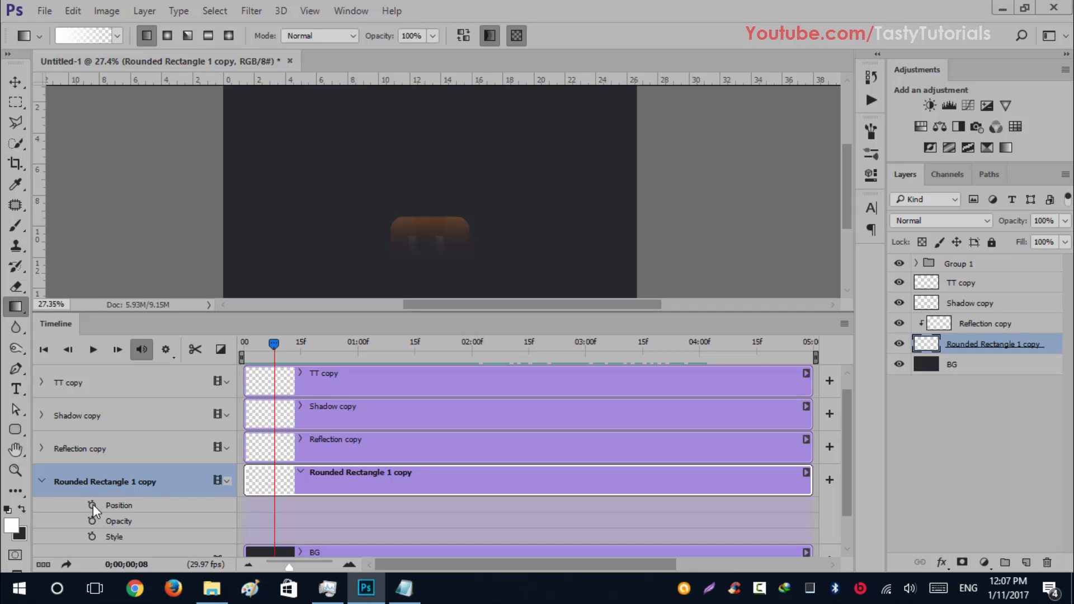
left_click_drag(1001, 222, 762, 242)
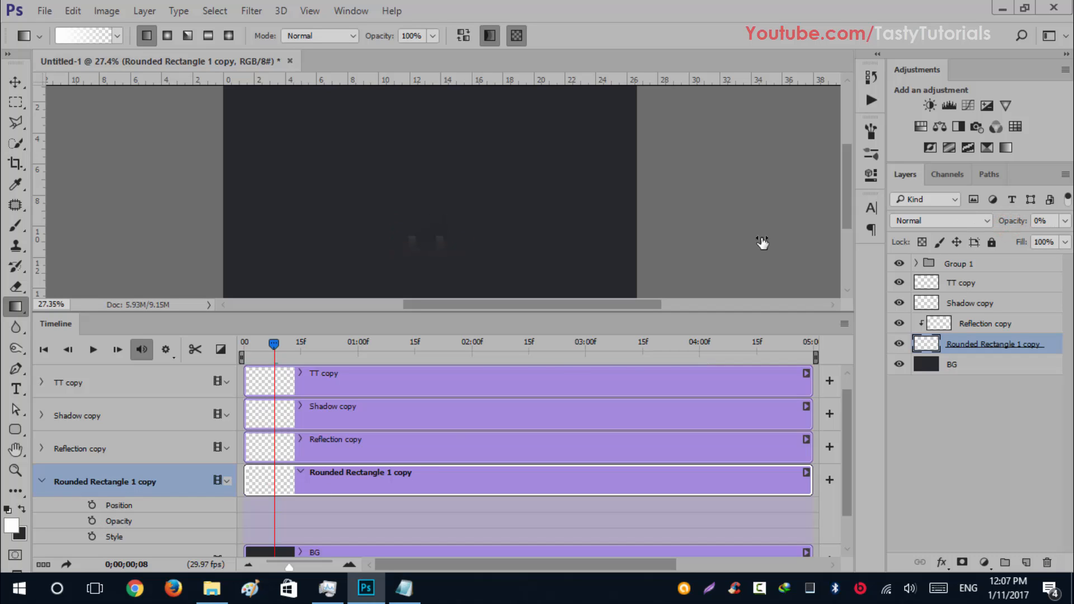
left_click(92, 520)
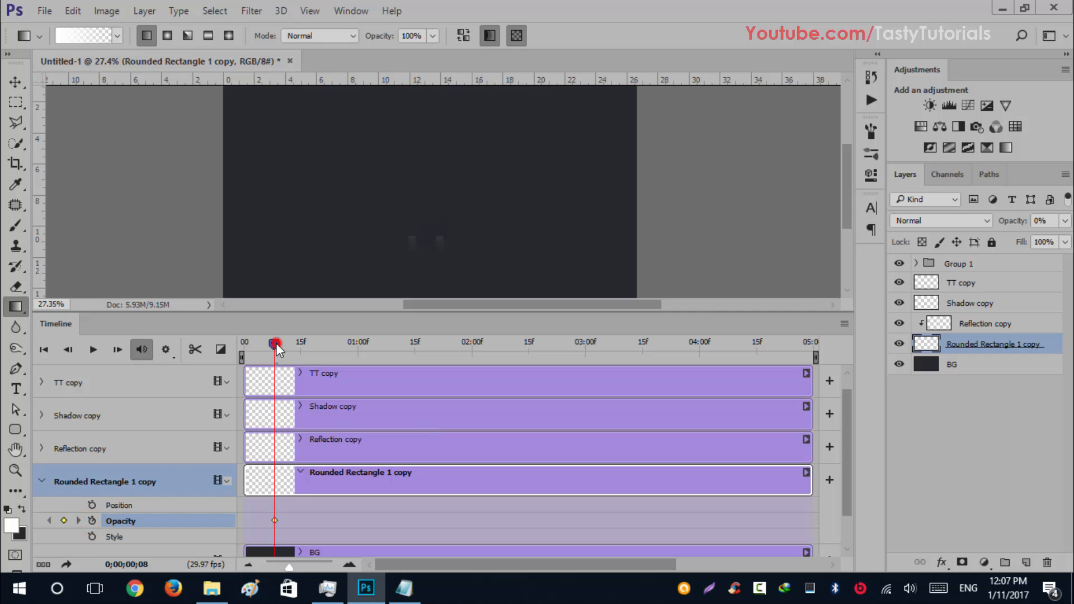
Step: At 0;00;00;22, set the Rounded Rectangle 1 copy layer's opacity to 100% as its second keyframe, check the fade-in and collapse its properties
left_click_drag(277, 345, 328, 360)
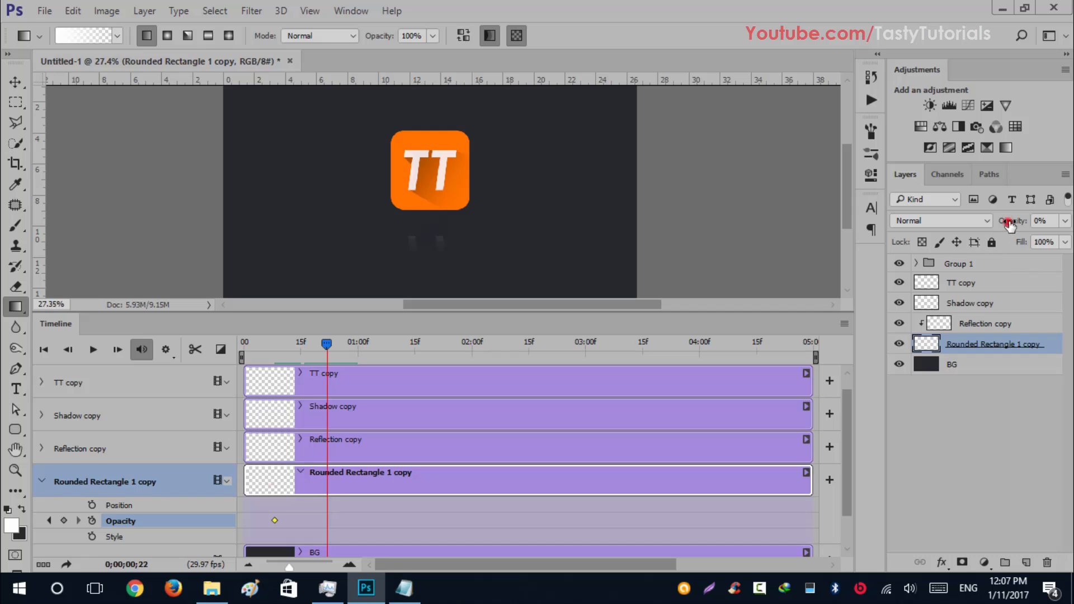
left_click_drag(1008, 223, 1062, 222)
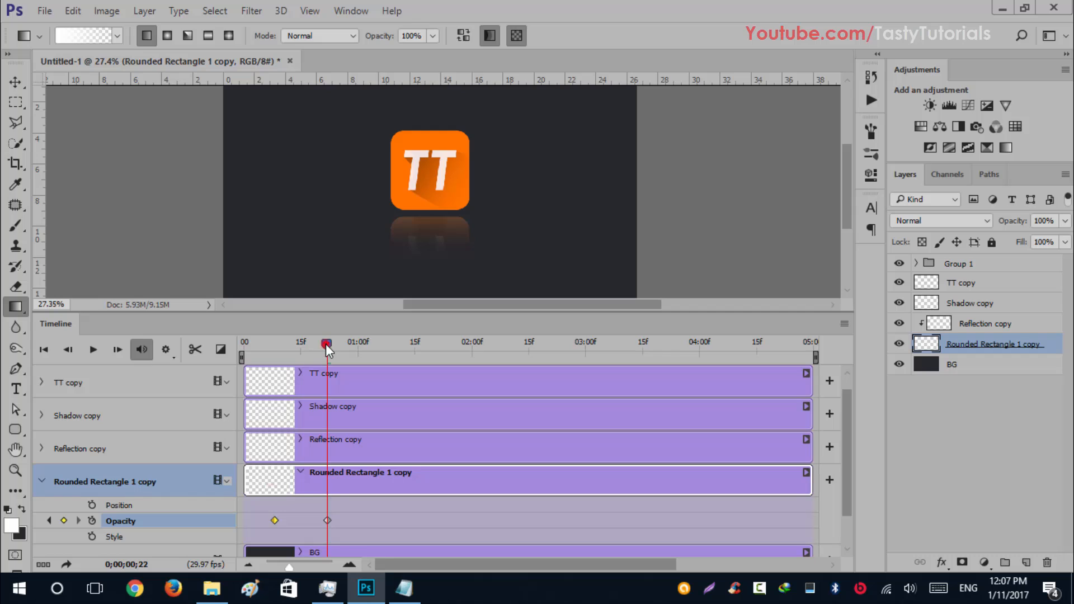
left_click_drag(325, 344, 346, 354)
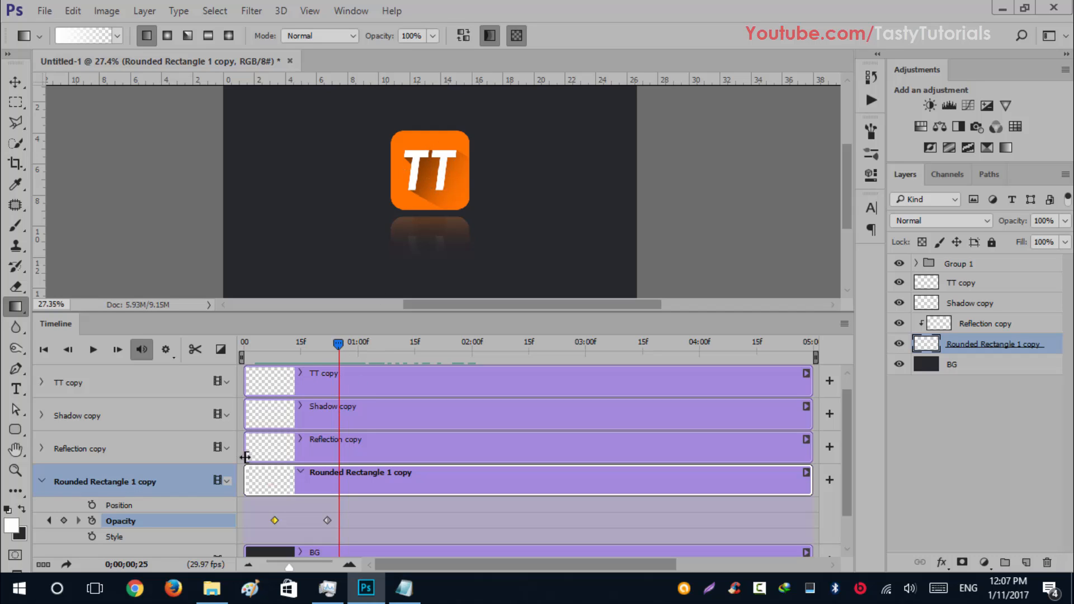
left_click(39, 479)
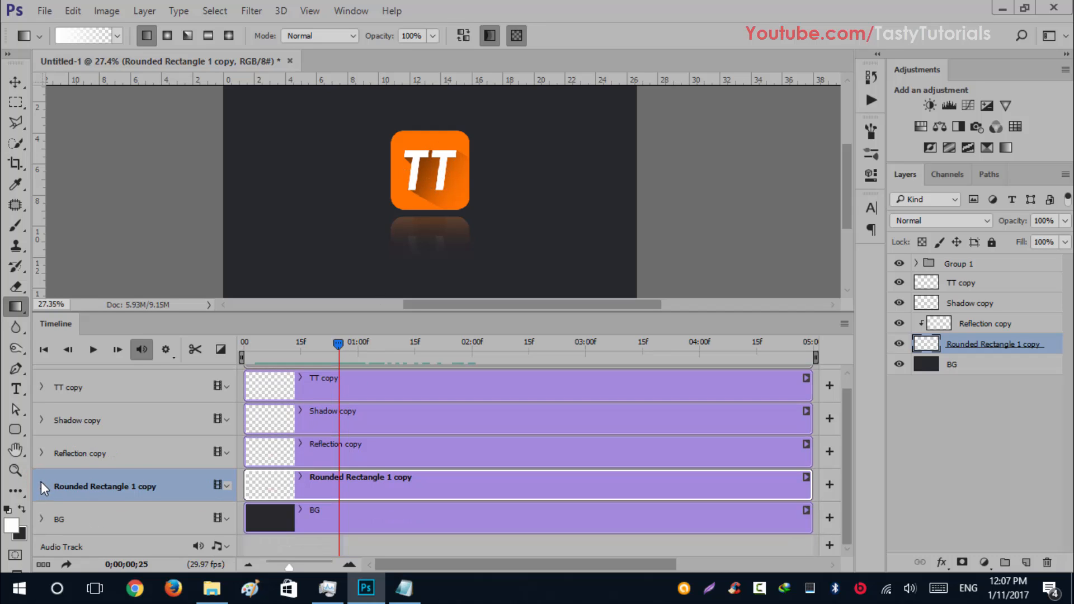
Step: At 0;00;00;13, set the TT copy layer's opacity to 0% and add its first Opacity keyframe
left_click(103, 453)
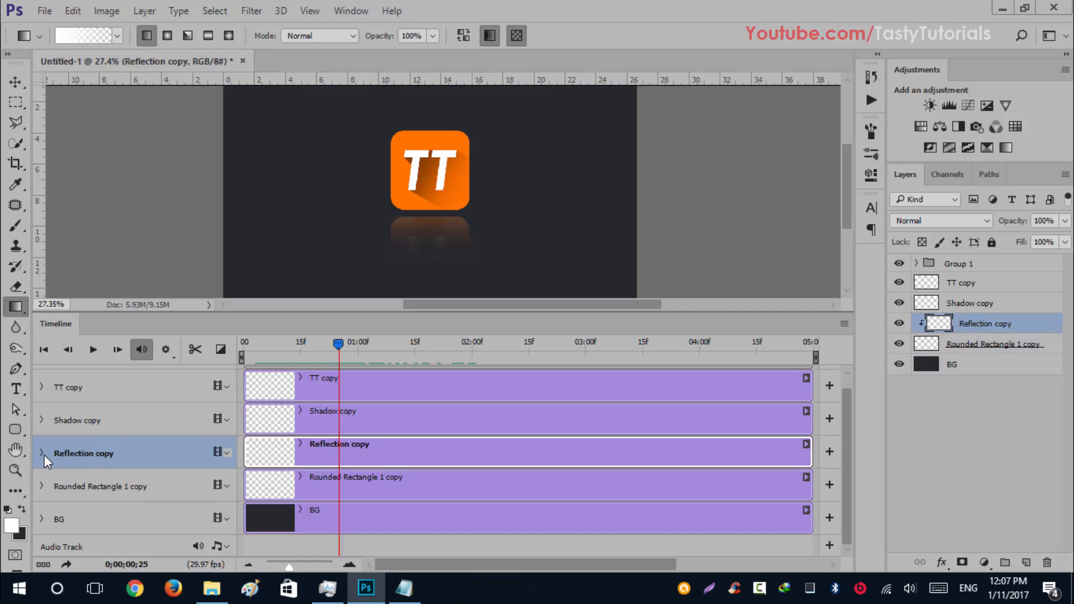
left_click(971, 286)
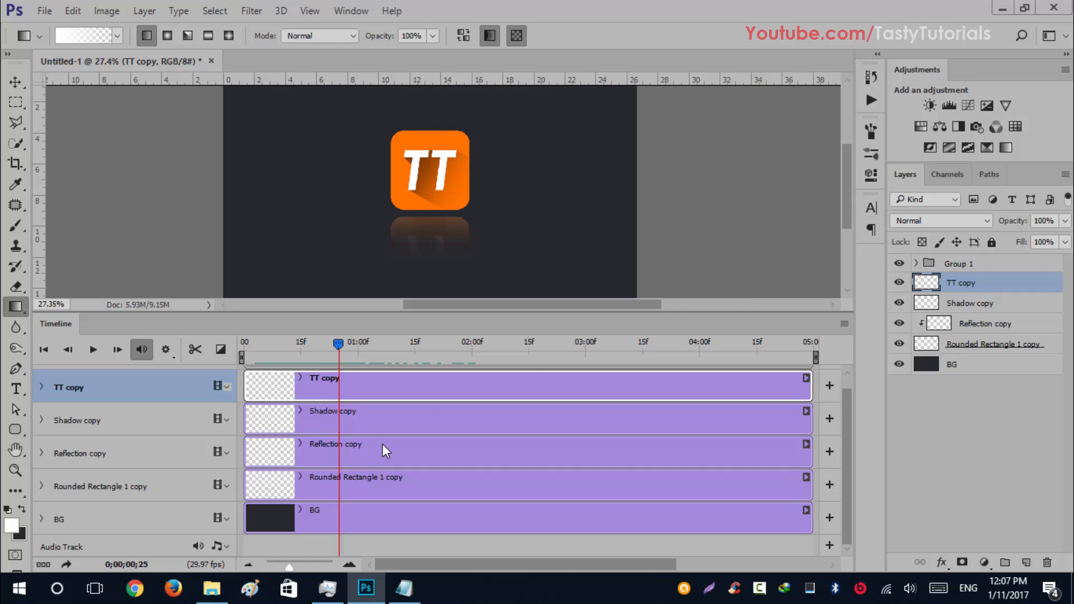
left_click_drag(341, 347, 294, 352)
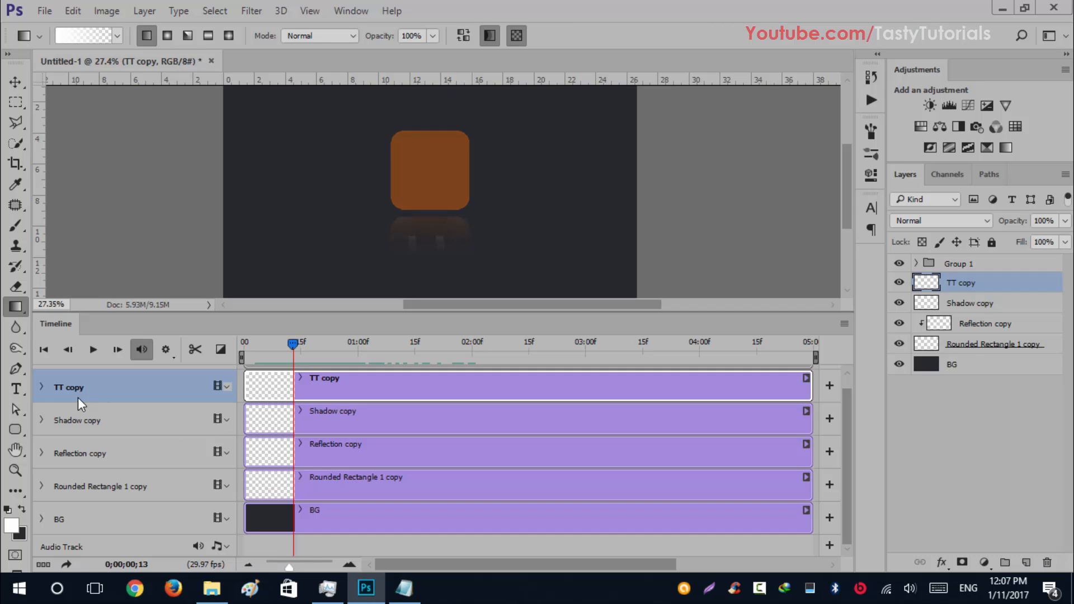
left_click(42, 387)
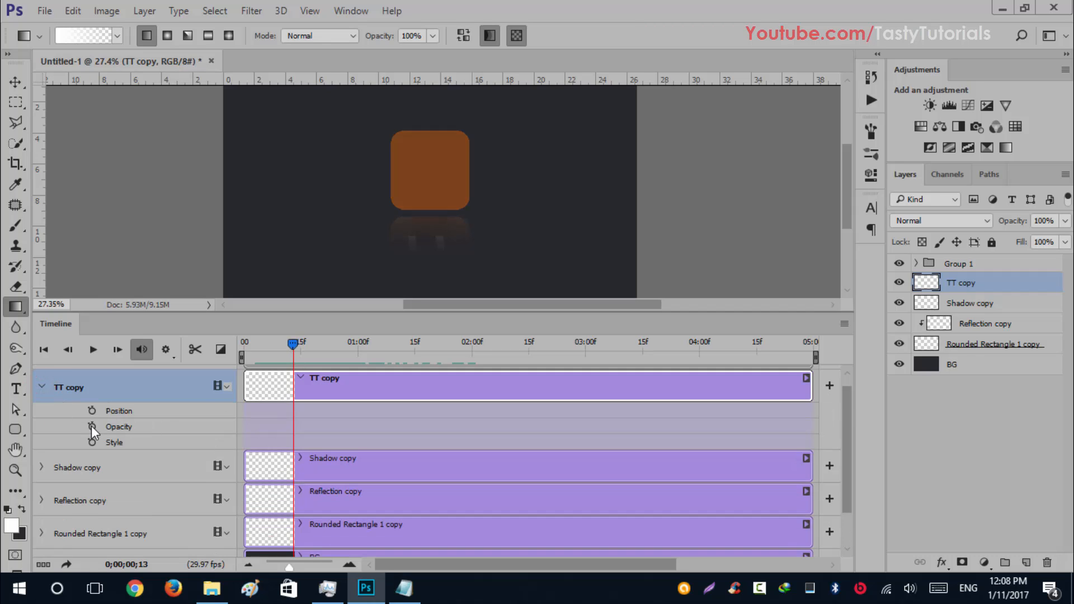
left_click_drag(1009, 220, 809, 226)
left_click(91, 426)
Step: At 0;00;00;29, set the TT copy layer's opacity to 100% as its second Opacity keyframe
left_click_drag(293, 341, 354, 368)
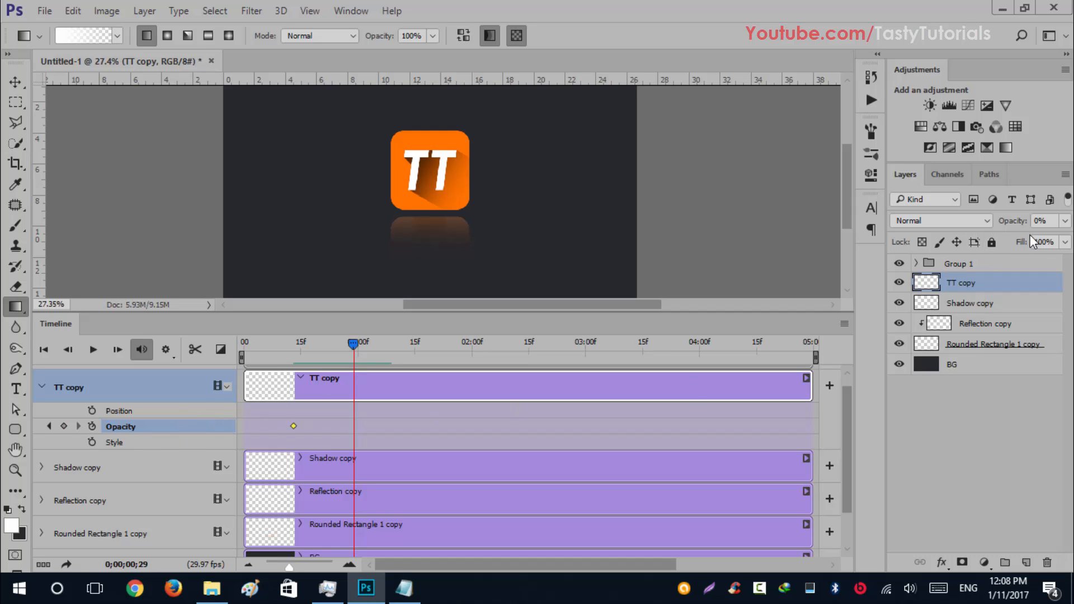
left_click_drag(1009, 223, 1070, 222)
Step: At 0;00;00;18, set the Shadow copy layer's opacity to 0% and add its first Opacity keyframe
left_click_drag(357, 345, 313, 358)
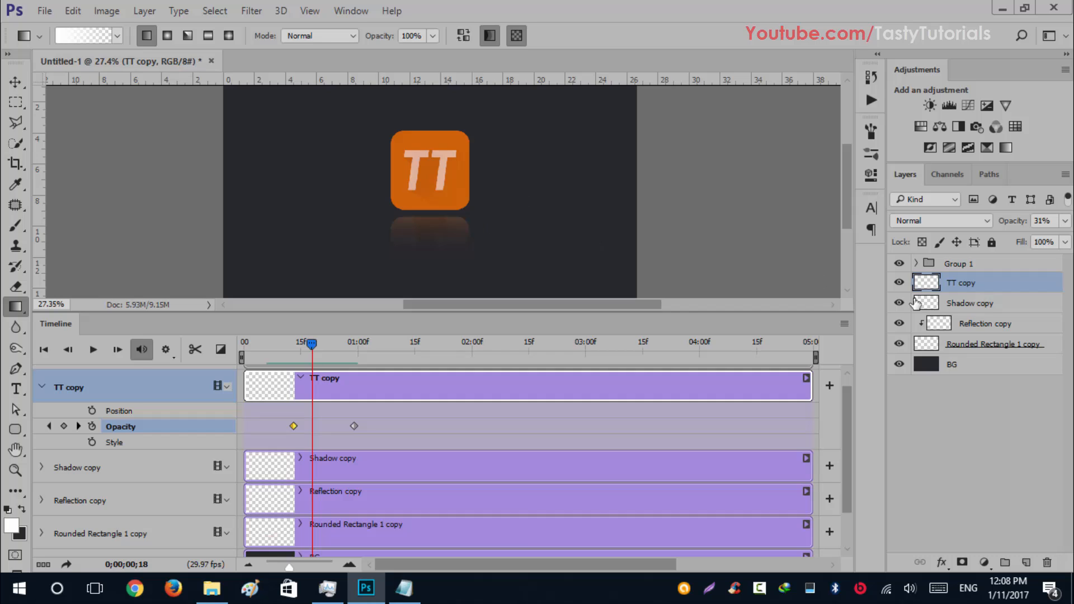
left_click(966, 310)
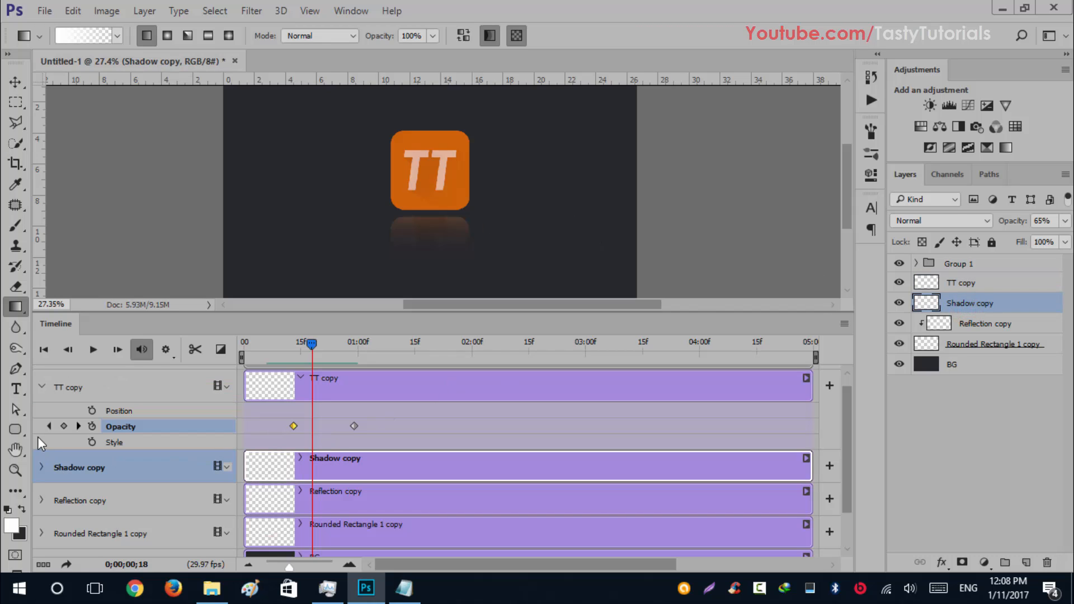
left_click(42, 386)
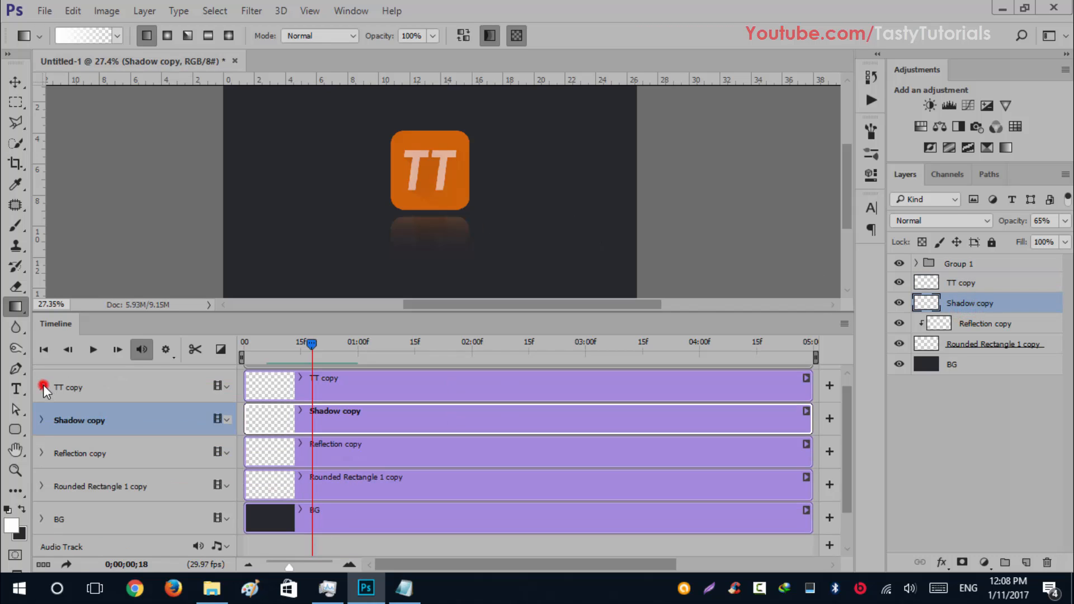
left_click(42, 419)
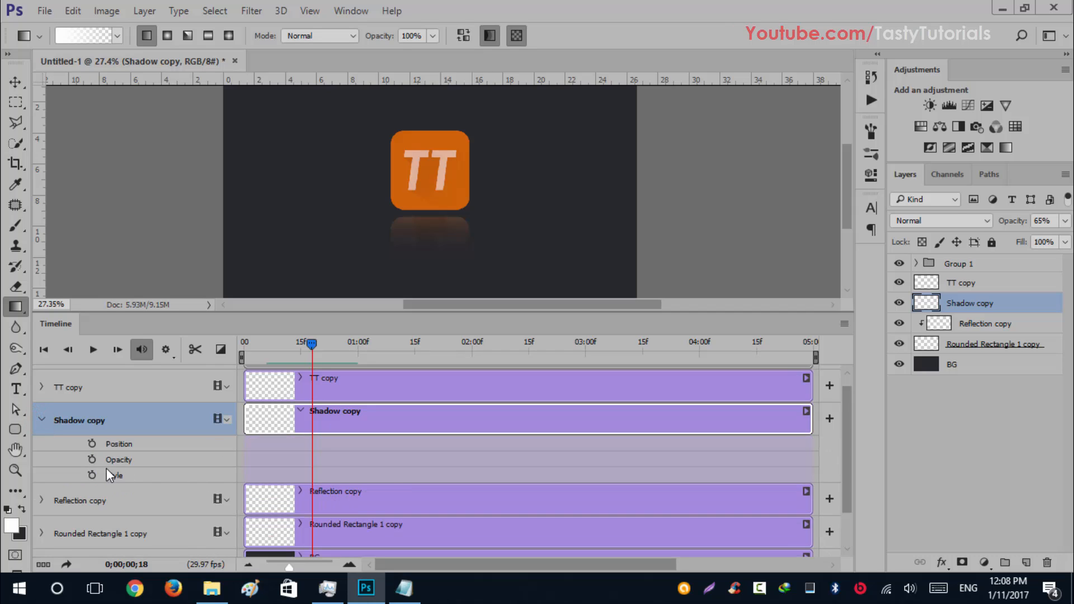
left_click_drag(987, 224, 951, 225)
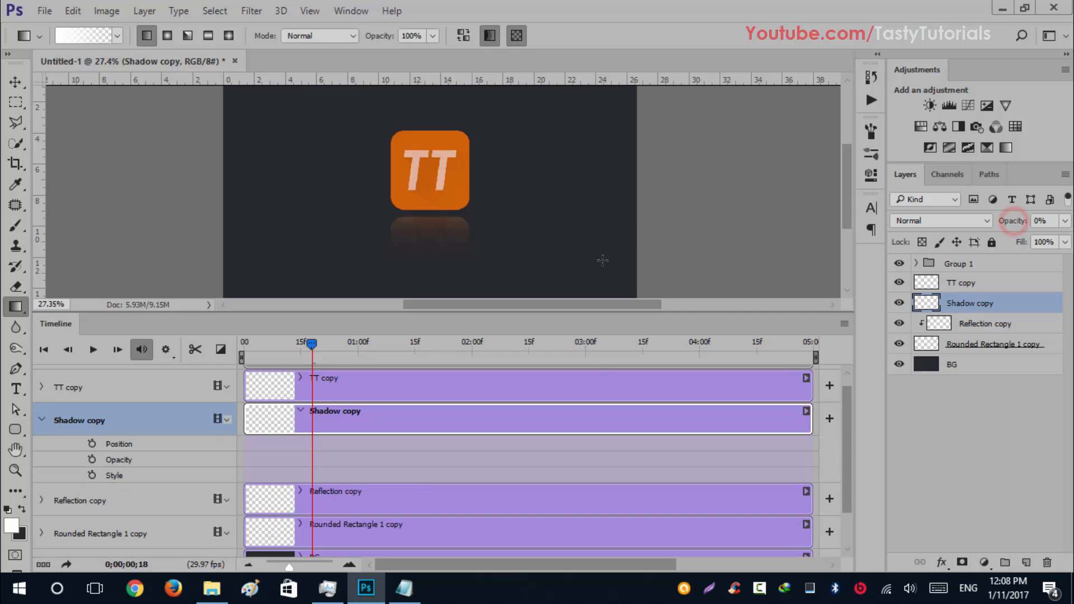
left_click(92, 460)
Step: At 0;00;01;06, set the Shadow copy layer's opacity to 65% as its second Opacity keyframe
left_click_drag(309, 346, 385, 352)
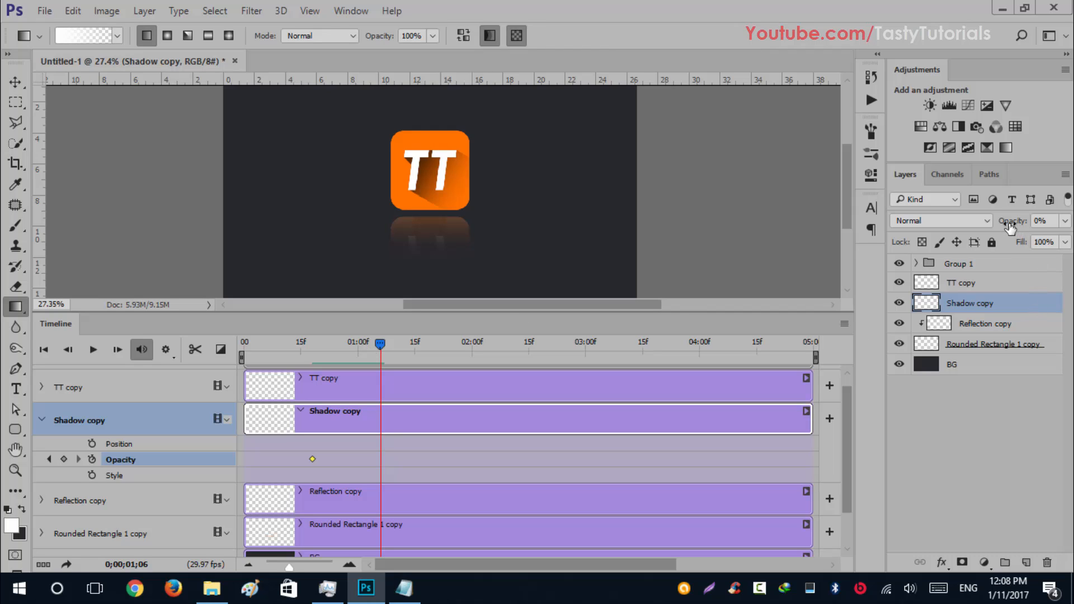
left_click_drag(1007, 224, 1069, 241)
left_click_drag(1003, 225, 1064, 225)
left_click_drag(1017, 224, 1000, 226)
left_click(1049, 228)
left_click(1040, 221)
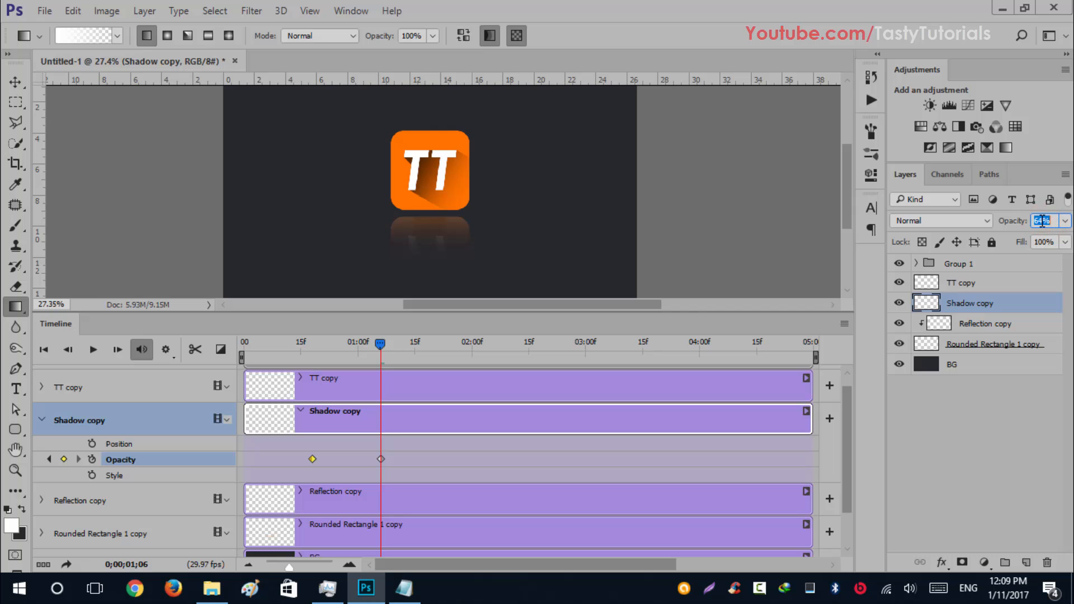
Step: Clip the Shadow copy layer to the Rounded Rectangle 1 copy layer and collapse its timeline properties
left_click_drag(379, 348, 569, 398)
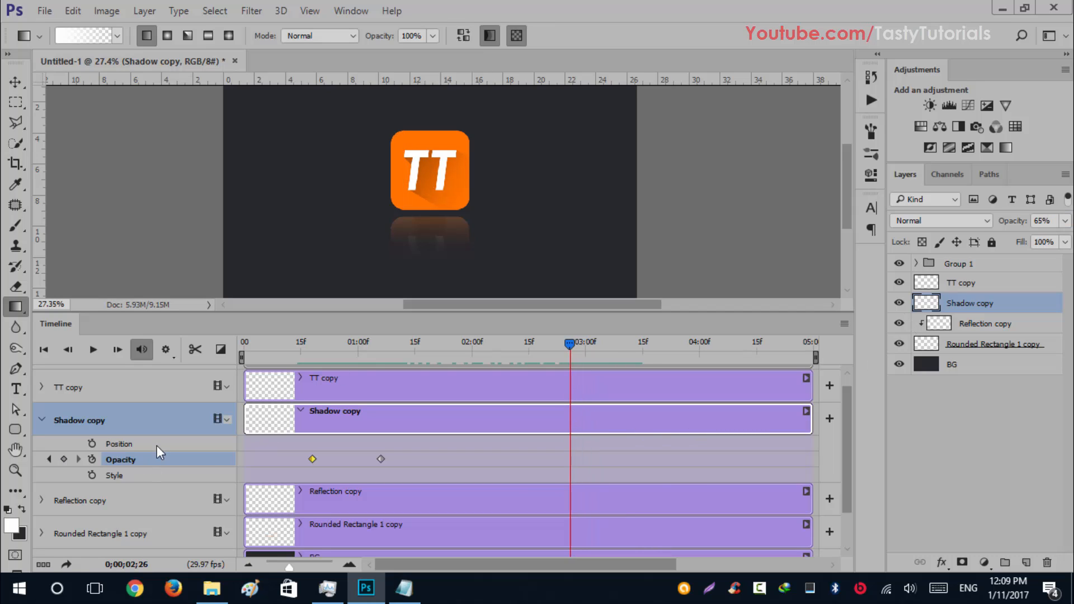
left_click(976, 313, "alt")
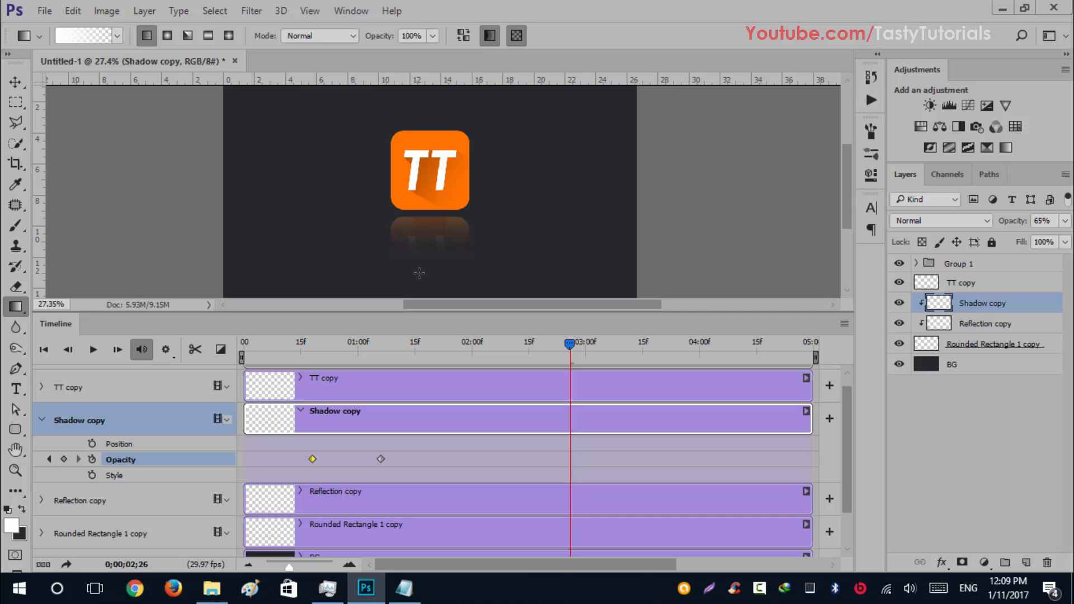
key("v")
left_click(52, 431)
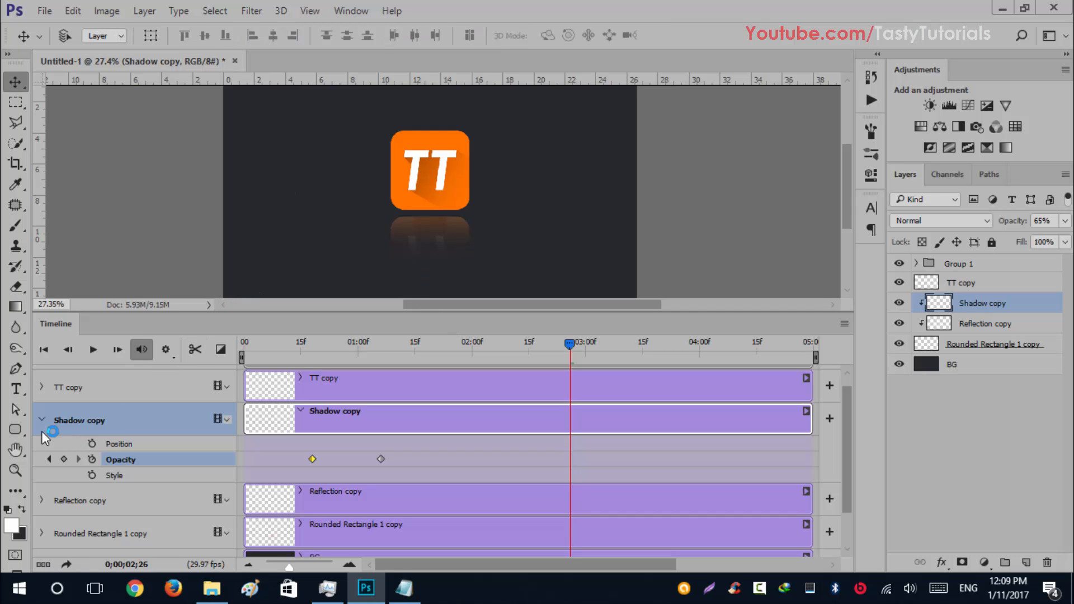
left_click(43, 418)
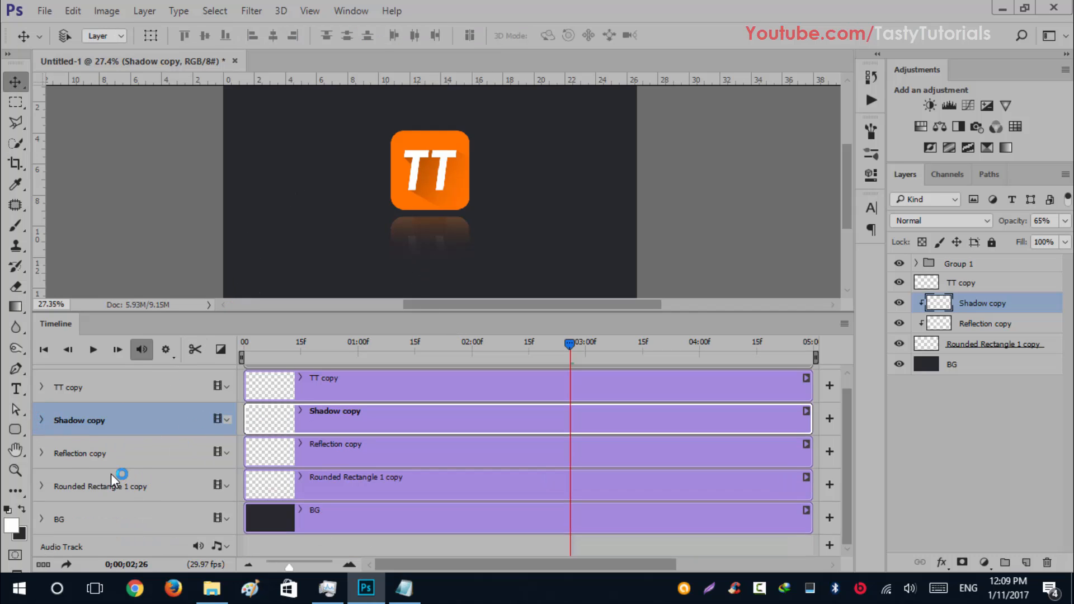
Step: At 0;00;02;26, add the first Position keyframe to the Reflection copy layer
left_click(93, 454)
left_click(42, 452)
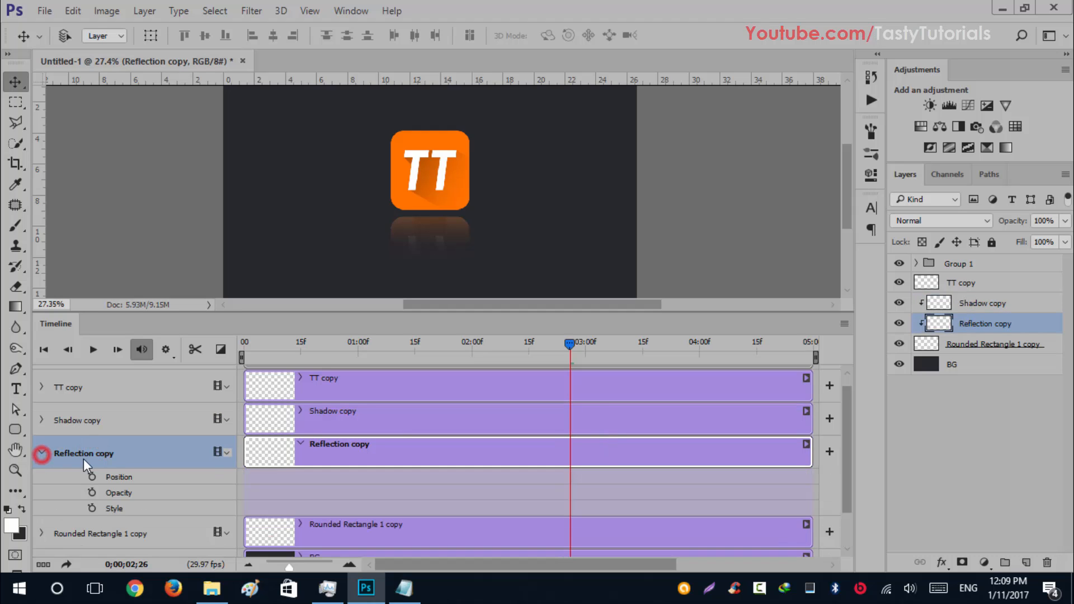
mouse_move(568, 345)
left_mouse_down()
mouse_move(549, 345)
mouse_move(606, 349)
mouse_move(570, 353)
left_mouse_up()
left_click_drag(516, 243, 428, 246)
scroll(418, 241, "up", 3)
scroll(418, 242, "up", 1)
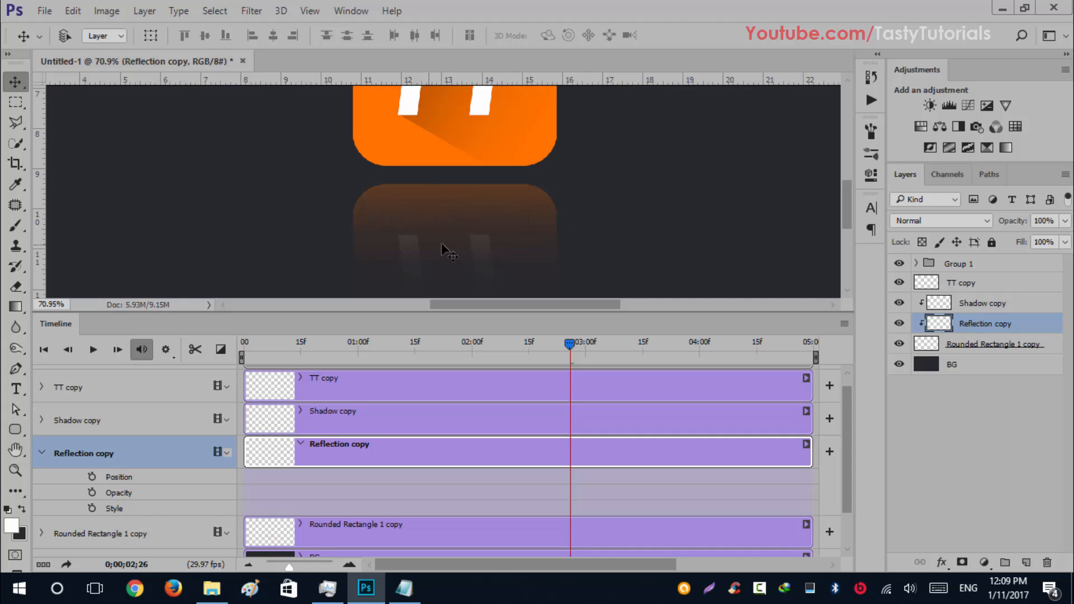
left_click(92, 476)
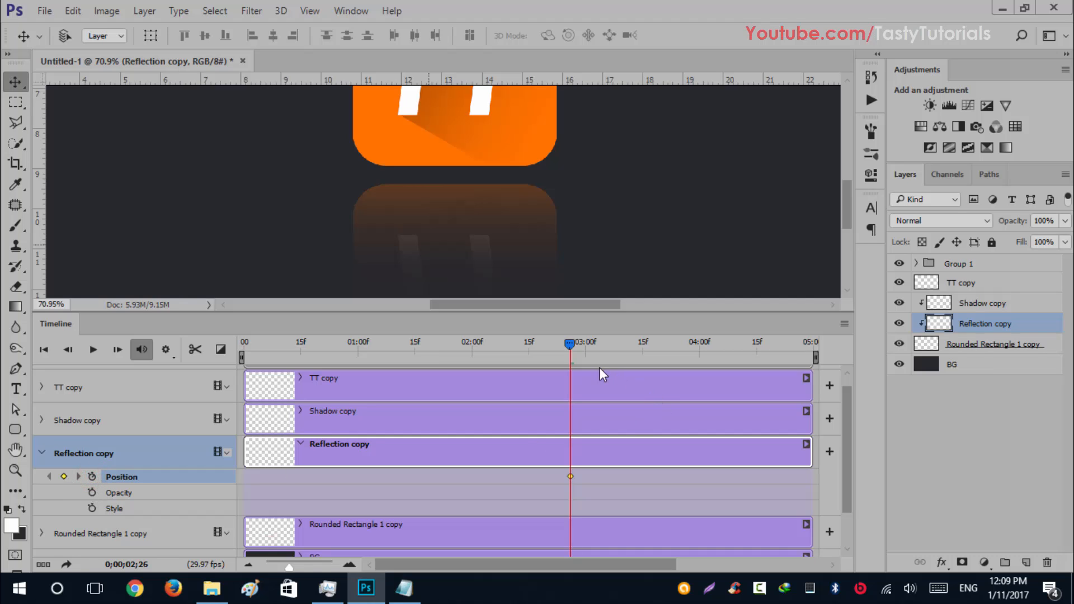
Step: At 0;00;04;04, move the Reflection copy stripes rightward across the mirrored tile to its far side as a second Position keyframe
left_click_drag(569, 348, 714, 370)
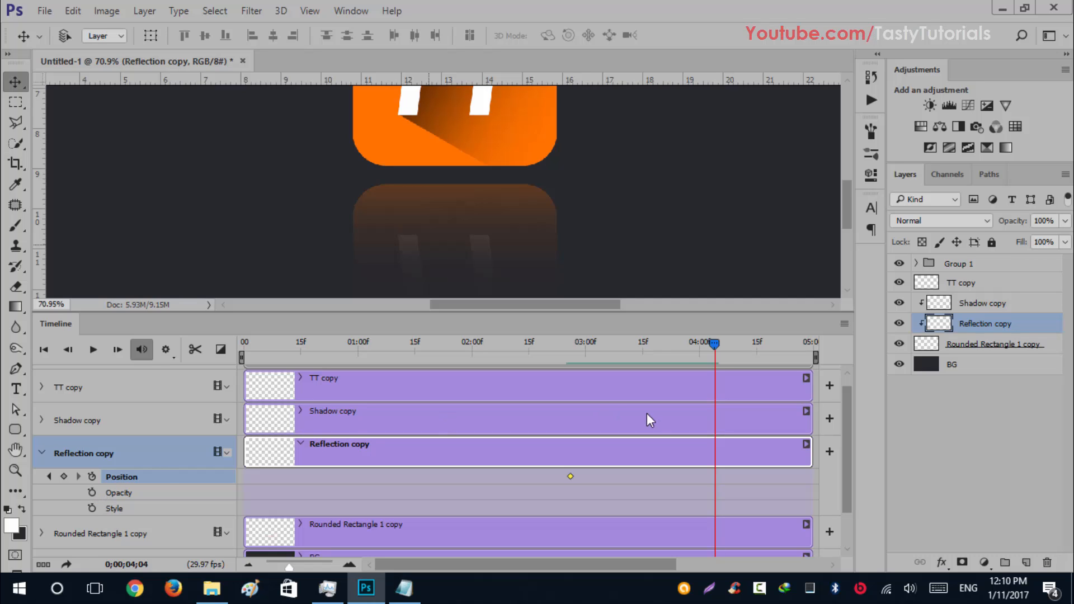
left_click_drag(290, 226, 728, 260)
left_click_drag(715, 358, 542, 360)
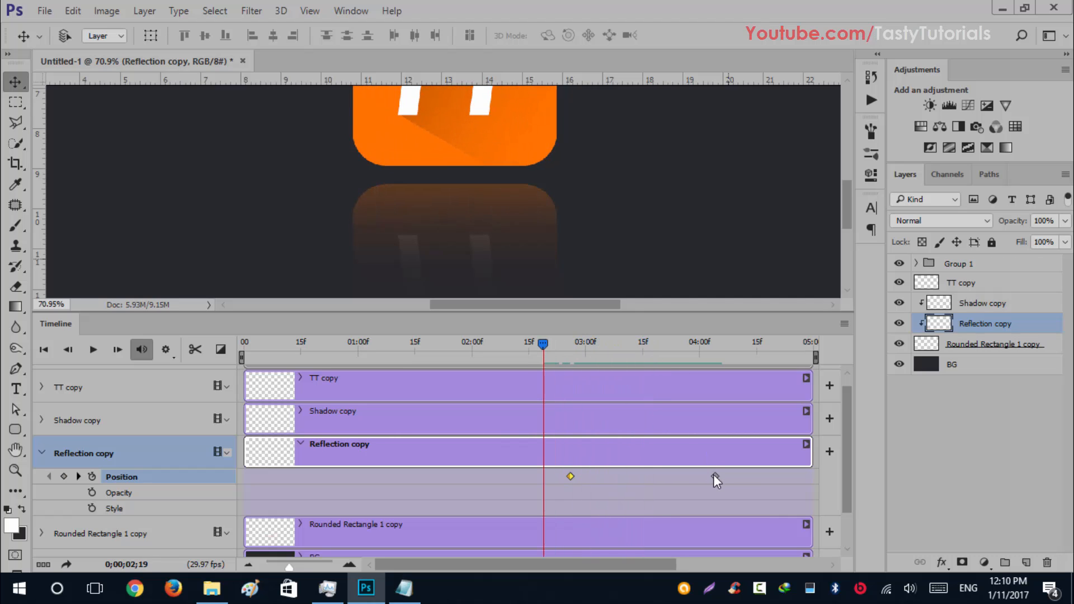
Step: Retime the Reflection copy layer's second Position keyframe to just after 04:00f so its sweep matches the original stripes, and collapse its properties
left_click_drag(715, 474, 736, 476)
left_click_drag(542, 344, 671, 362)
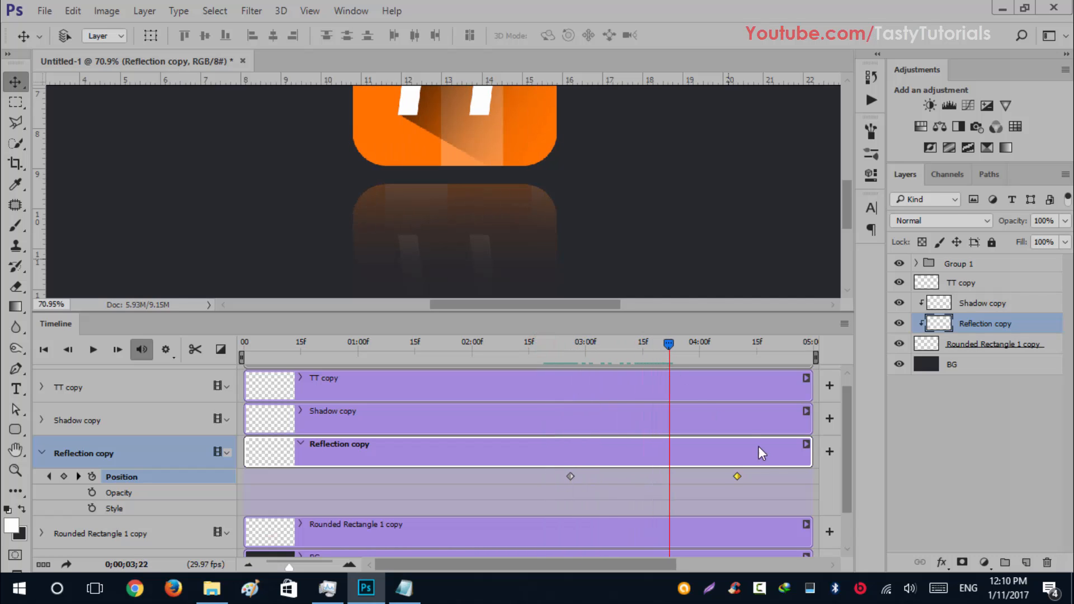
left_click_drag(737, 476, 706, 478)
left_click_drag(670, 354, 545, 381)
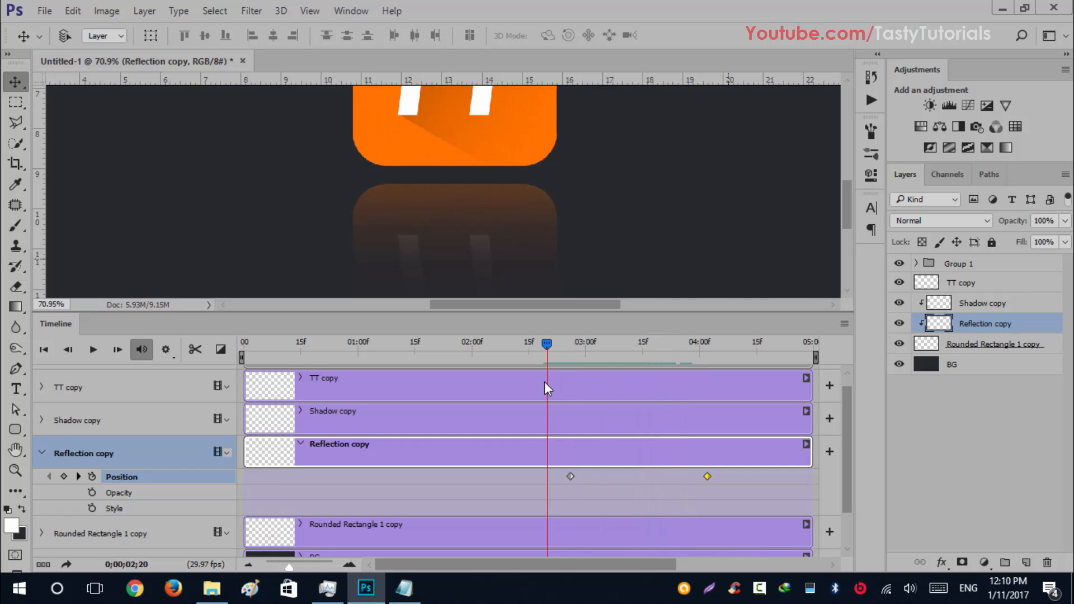
left_click(43, 453)
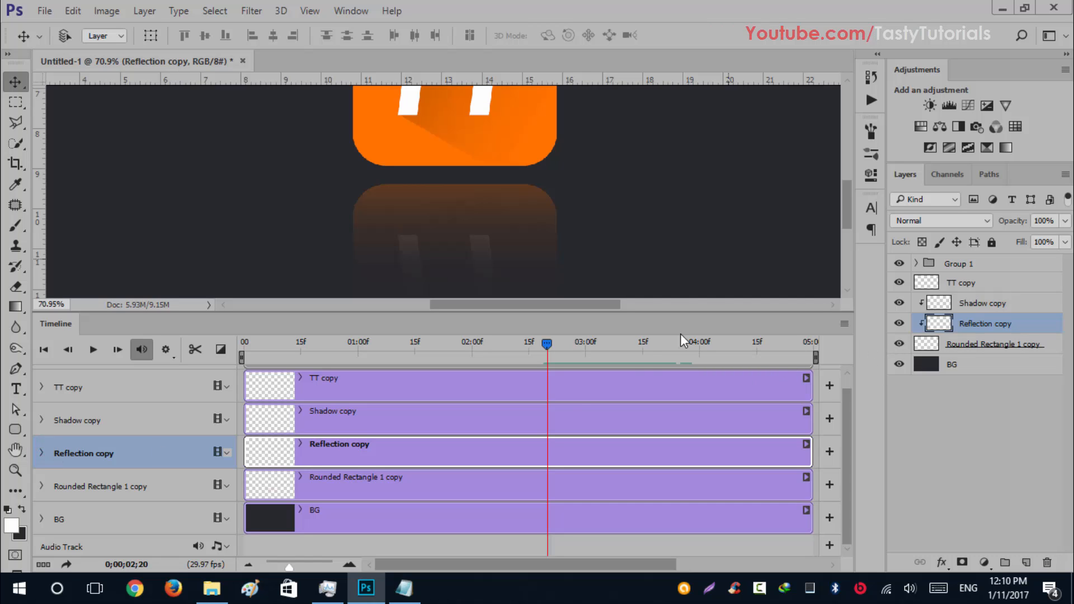
Step: Play the whole logo animation from the start and review the mirrored copy's fade-in and stripe sweep
scroll(490, 218, "down", 5)
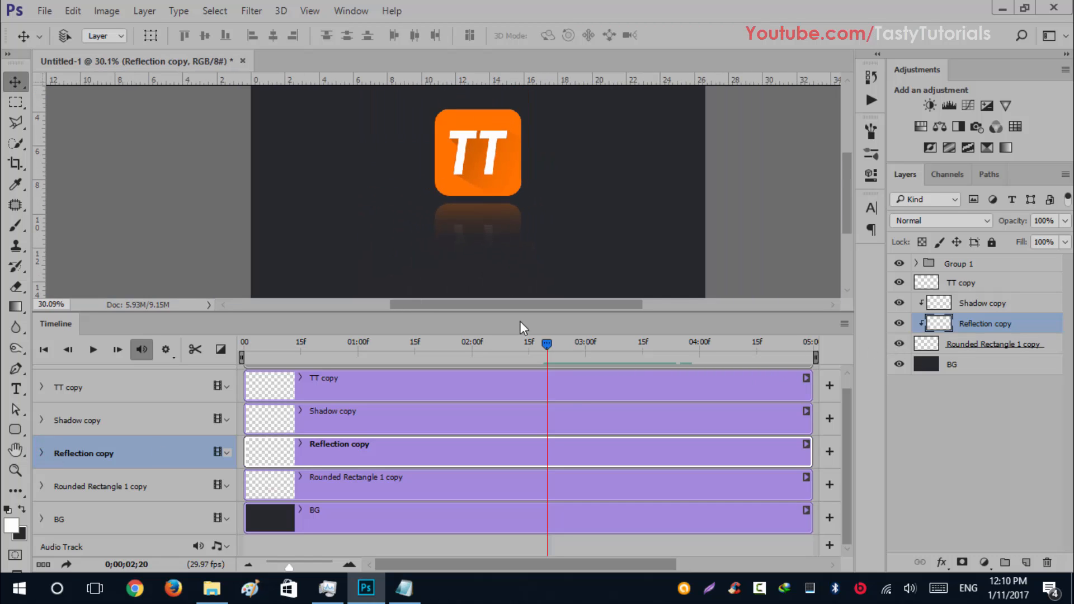
scroll(482, 203, "down", 3)
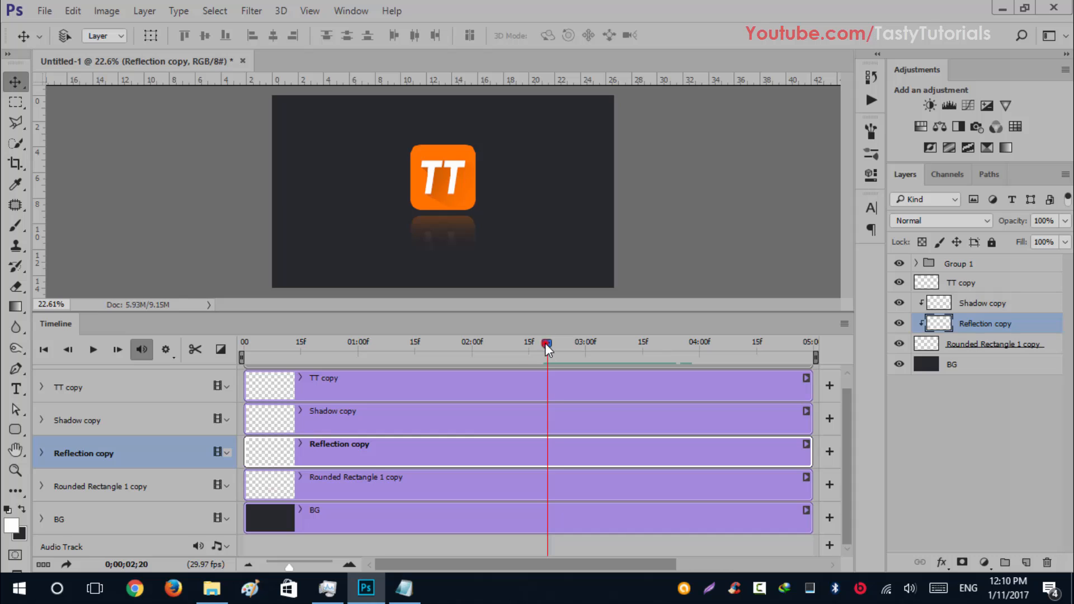
left_click_drag(546, 346, 243, 351)
key("space")
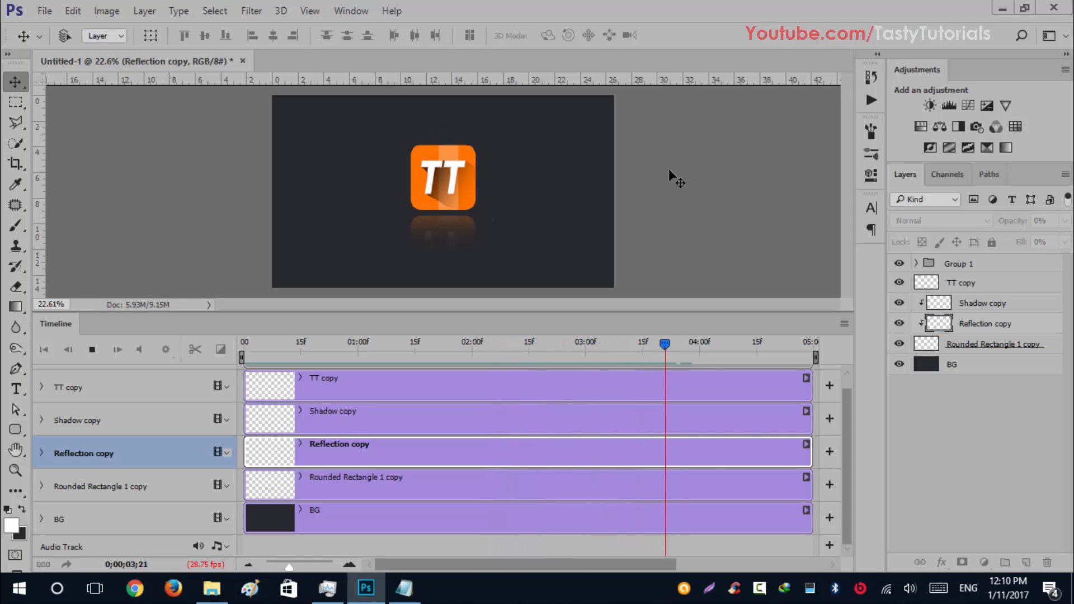
left_click(604, 339)
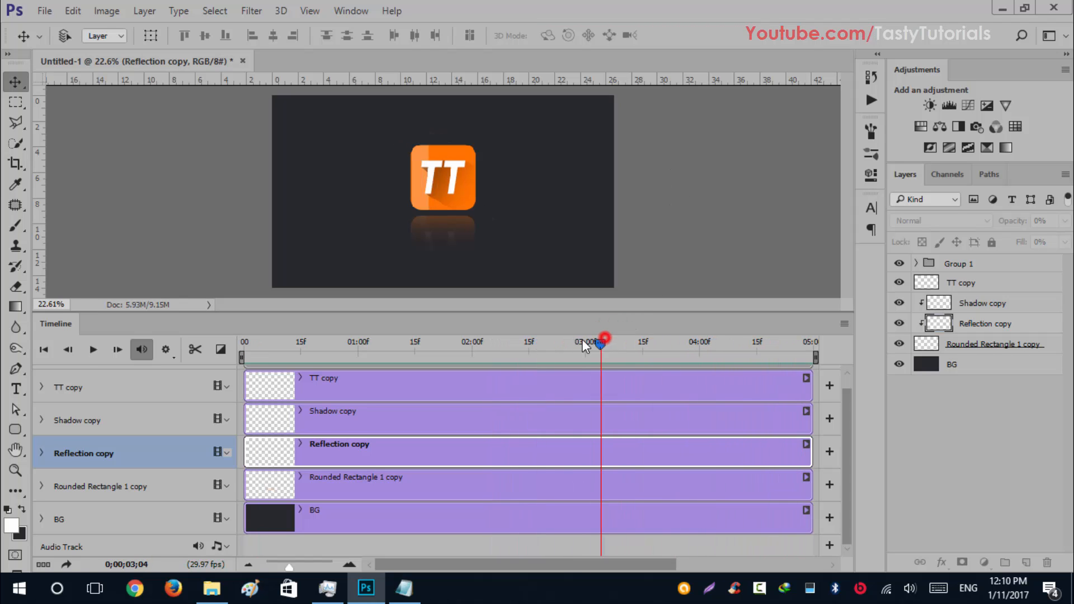
left_click_drag(582, 340, 338, 334)
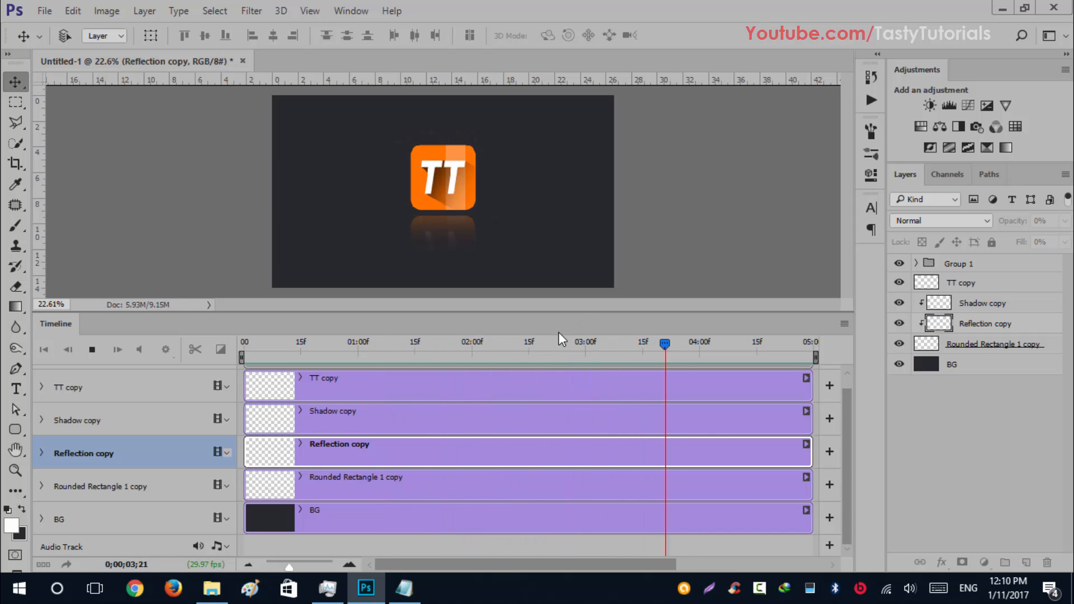
left_click_drag(562, 344, 460, 350)
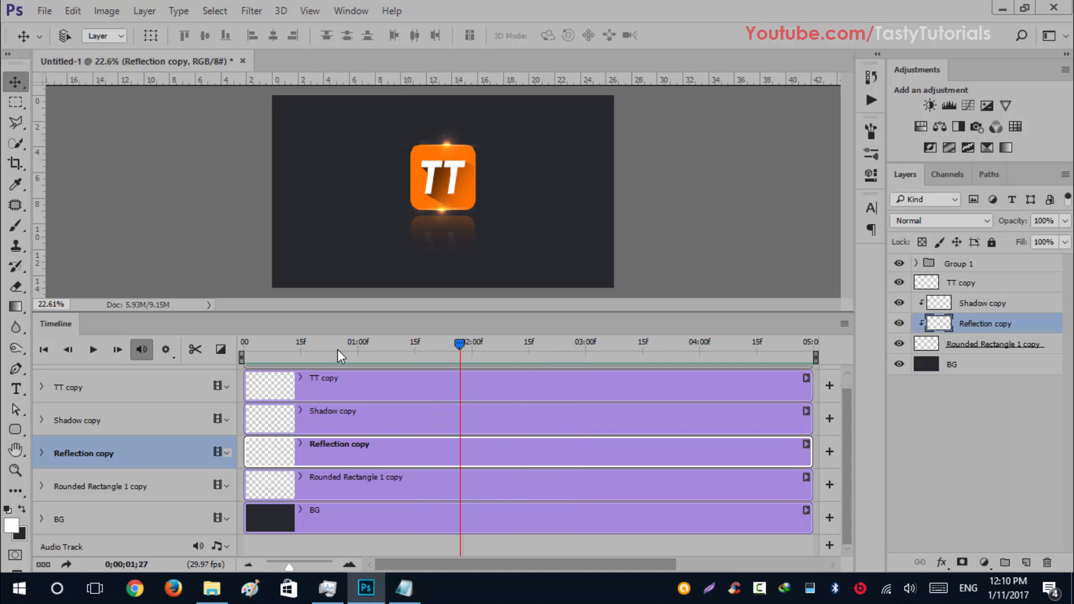
Step: Group the TT copy, Shadow copy, Reflection copy and Rounded Rectangle 1 copy layers together
left_click(970, 284)
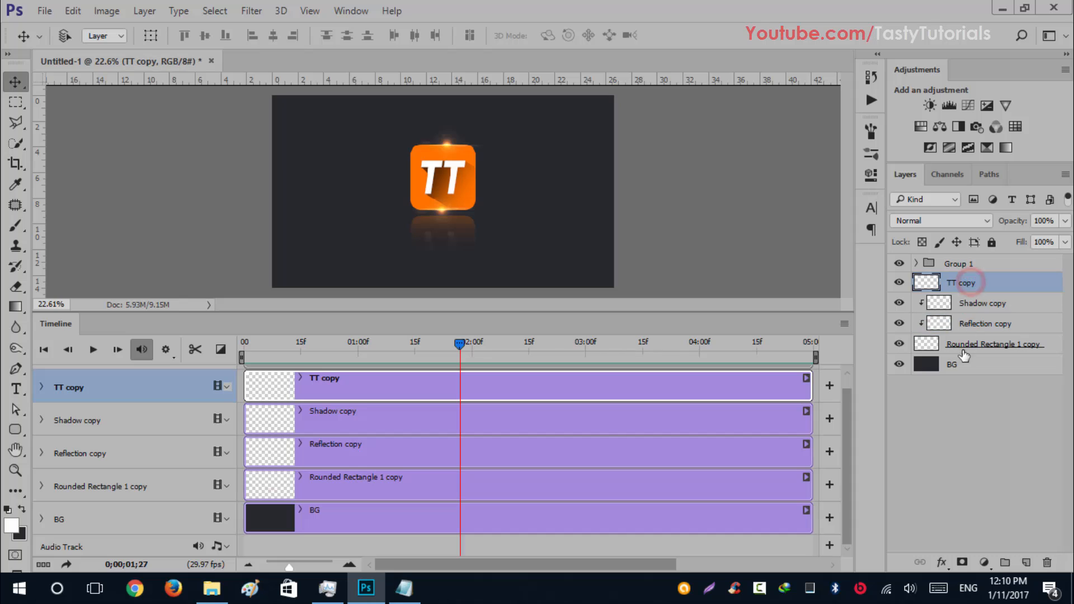
left_click(987, 344, "shift")
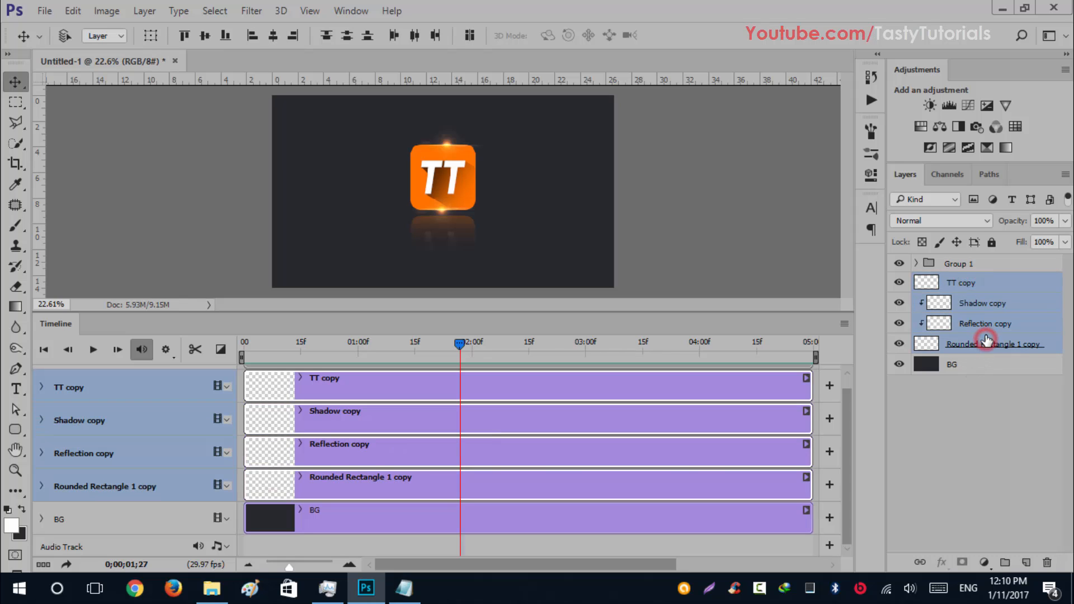
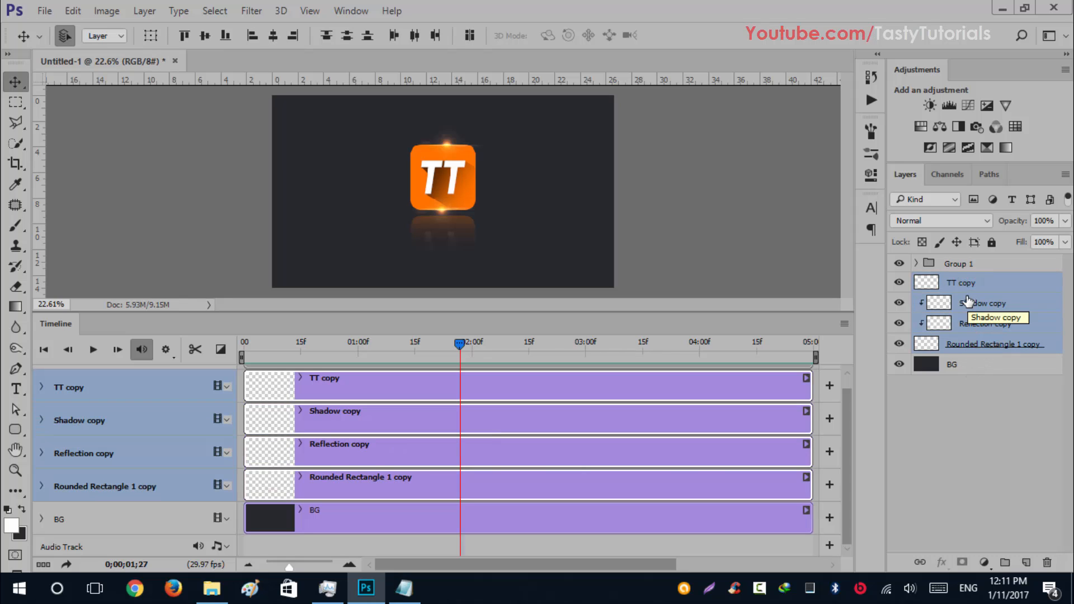
key("ctrl+g")
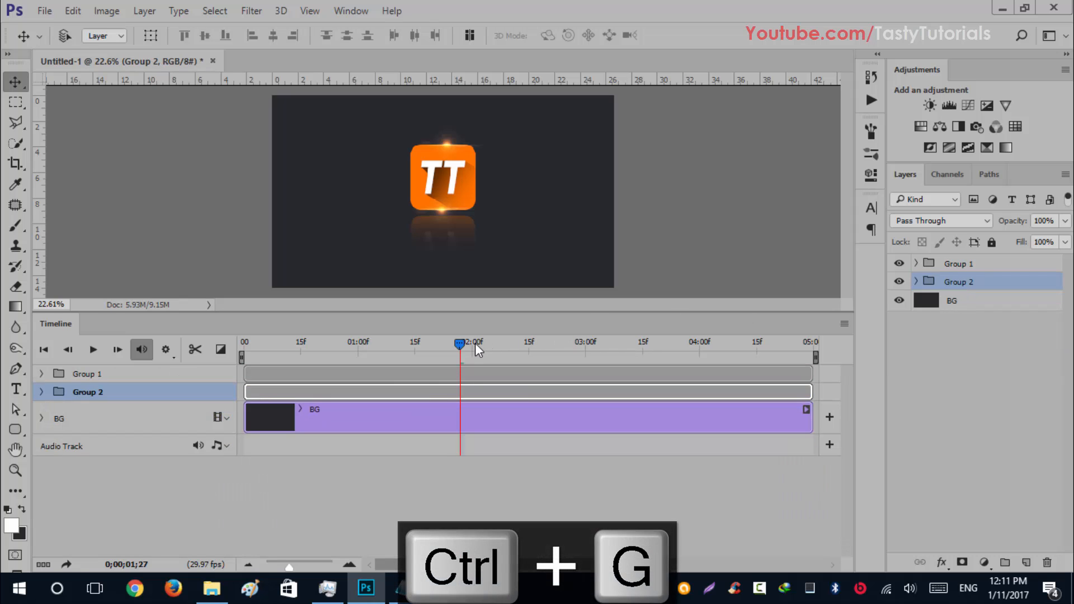
Step: Rename the group of mirrored copy layers as Shadow and the original logo group as Logo
mouse_move(475, 344)
left_mouse_down()
mouse_move(628, 364)
mouse_move(345, 351)
mouse_move(276, 360)
mouse_move(427, 366)
left_mouse_up()
left_click(957, 283)
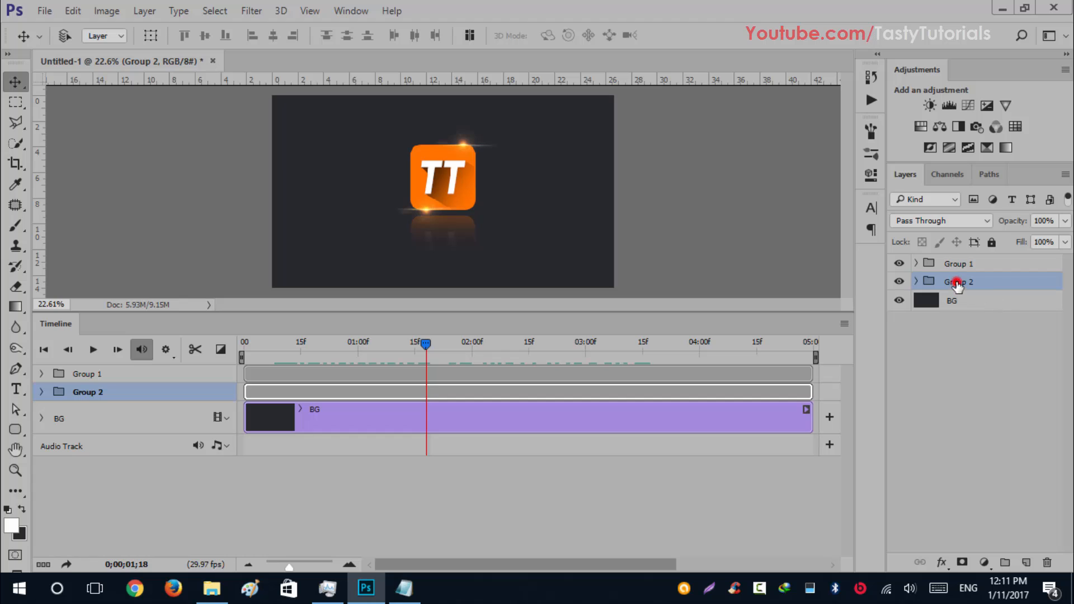
double_click(958, 284)
type("Shadow")
key("Return")
double_click(958, 264)
type("Logo")
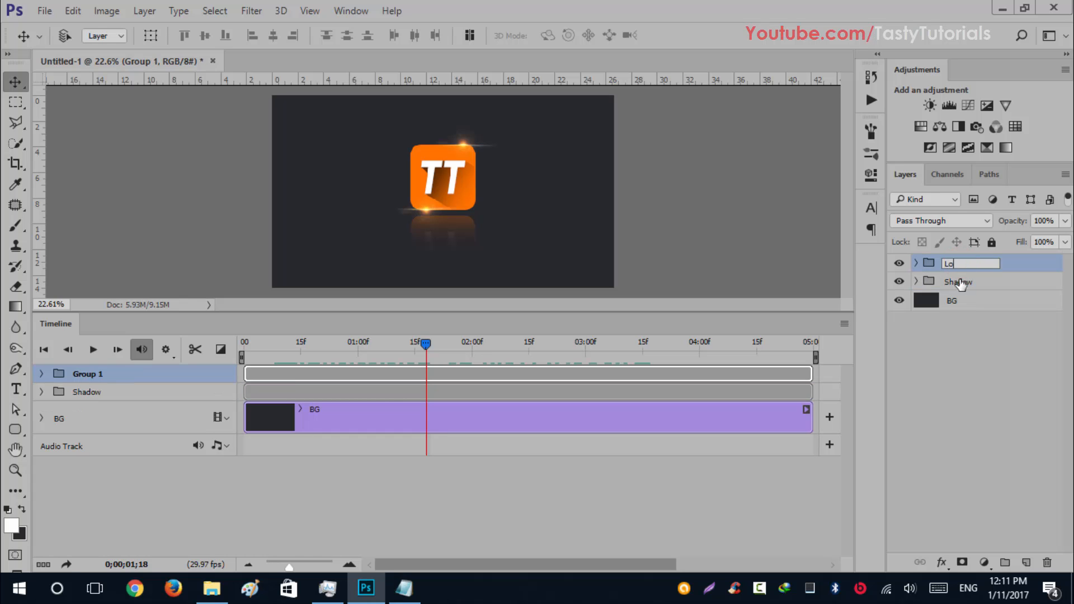
key("Return")
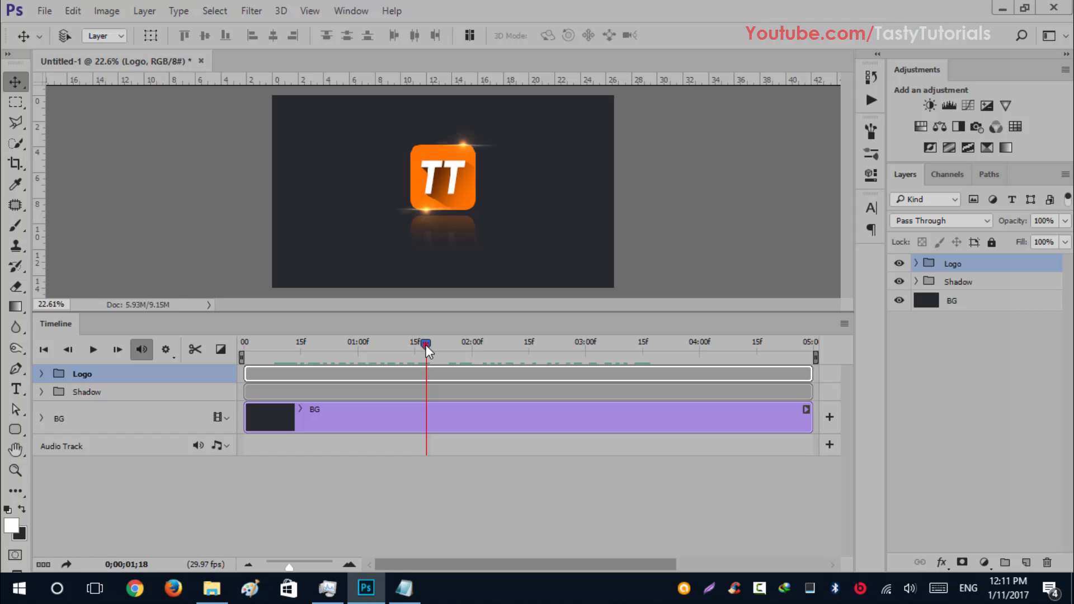
Step: At 0;00;01;13, add a layer above the Shadow group and place the Optical-3-psdbox flare image there, centred below the tile
mouse_move(425, 344)
left_mouse_down()
mouse_move(274, 335)
mouse_move(545, 365)
mouse_move(387, 373)
mouse_move(416, 374)
mouse_move(407, 347)
left_mouse_up()
left_click(961, 282)
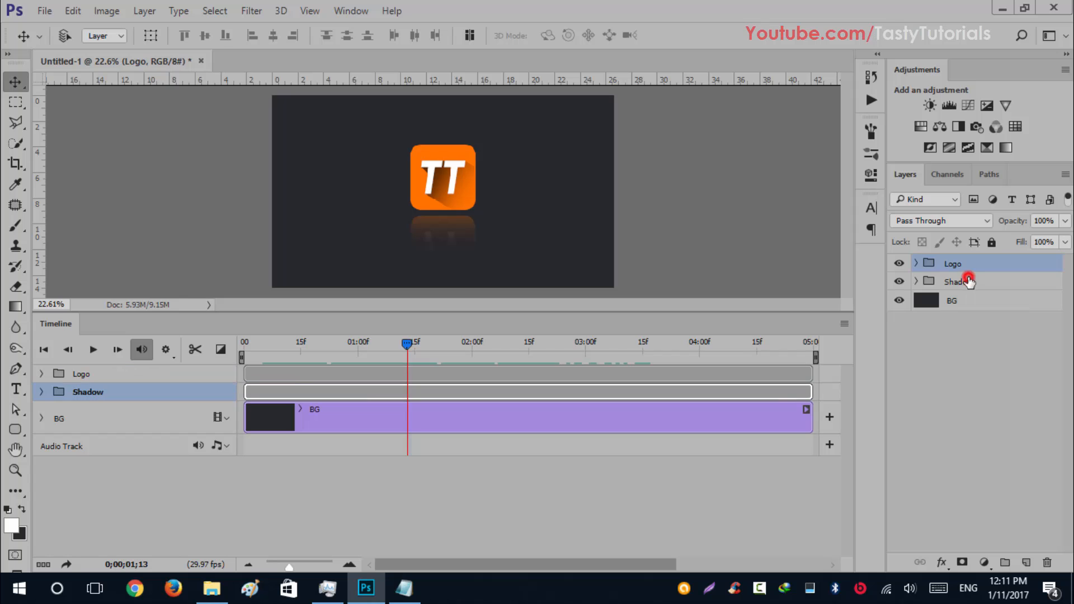
left_click(1026, 561)
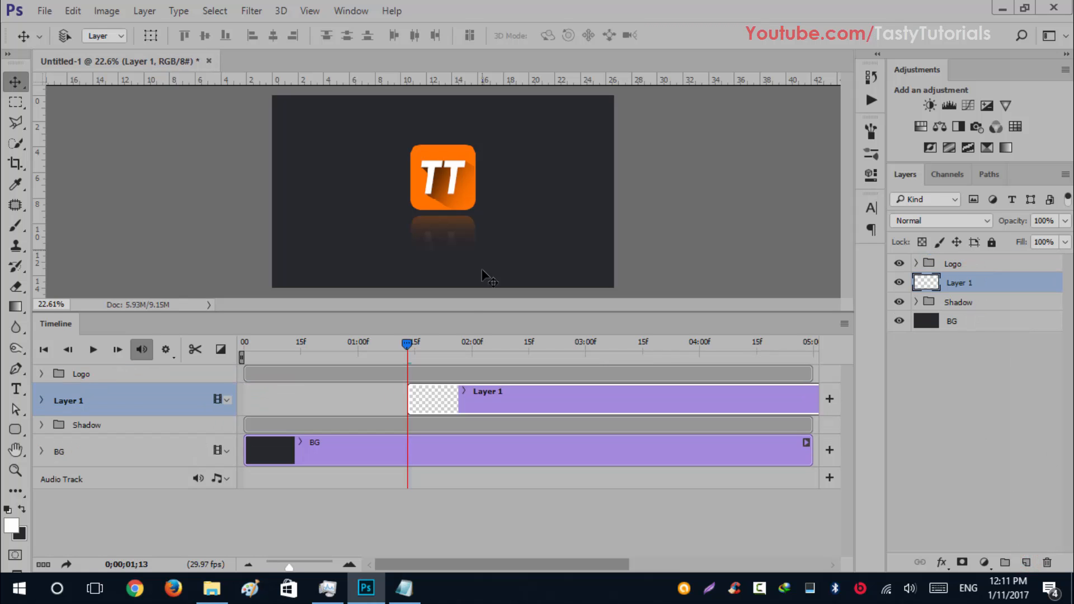
left_click(212, 588)
left_click_drag(435, 192, 457, 256)
scroll(452, 223, "up", 3)
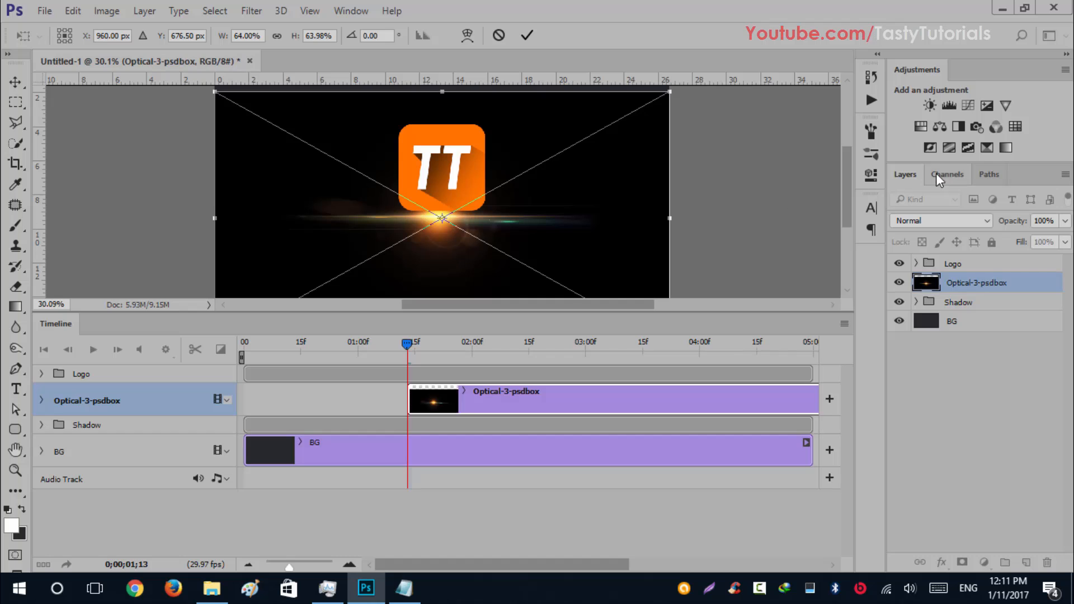
Step: Set the placed flare's blend mode to Screen and scale it down to roughly the tile's width
left_click(936, 219)
left_click(903, 328)
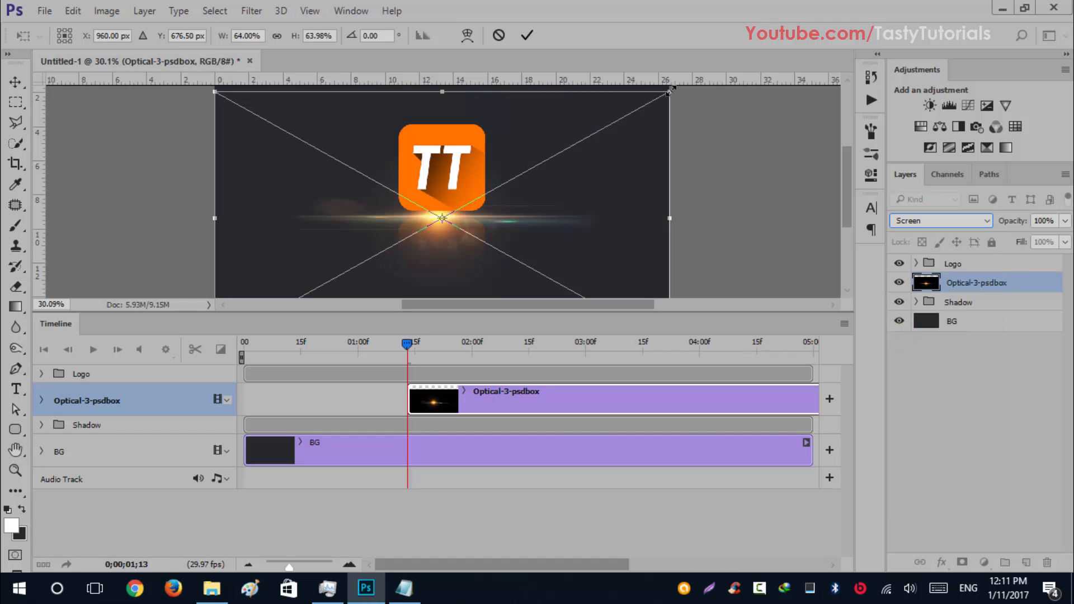
left_click_drag(670, 90, 510, 179)
key("Return")
scroll(450, 230, "up", 3)
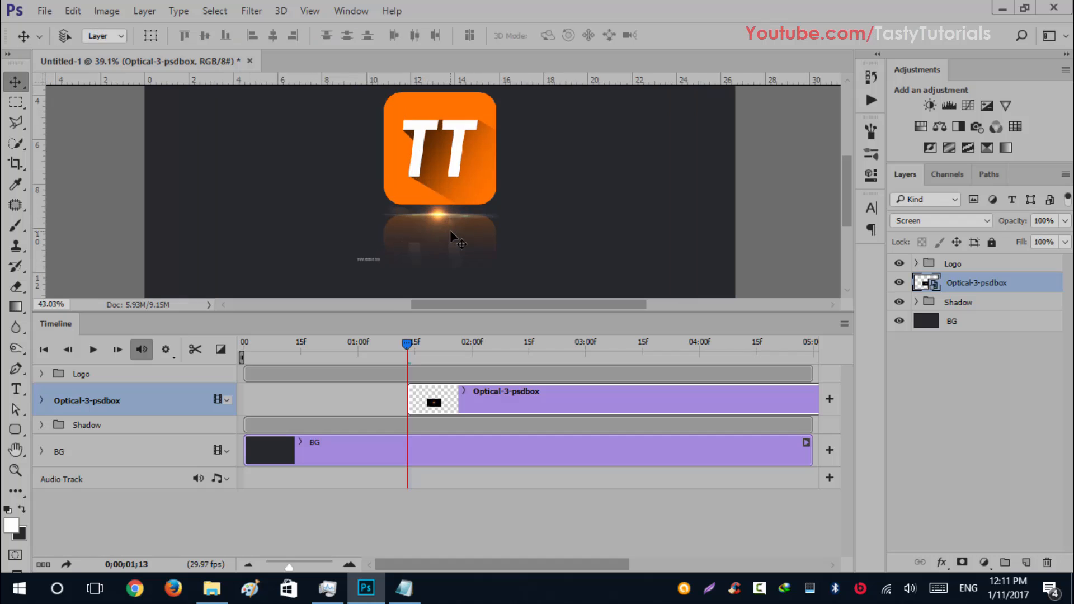
Step: Rasterize the Optical-3-psdbox layer and paint out its small watermark text with the Brush in black
right_click(984, 286)
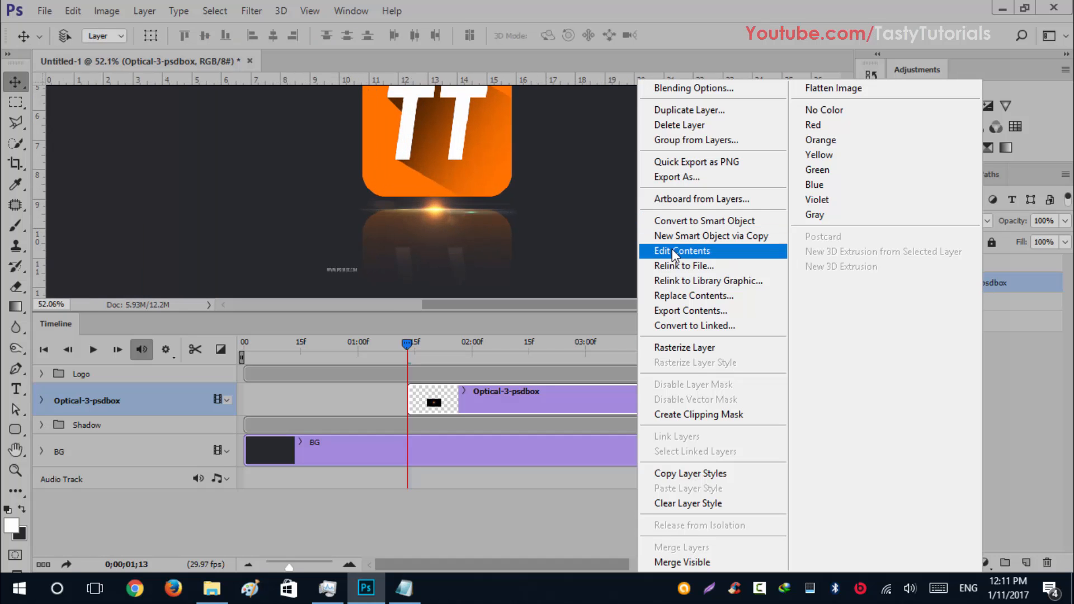
left_click(684, 348)
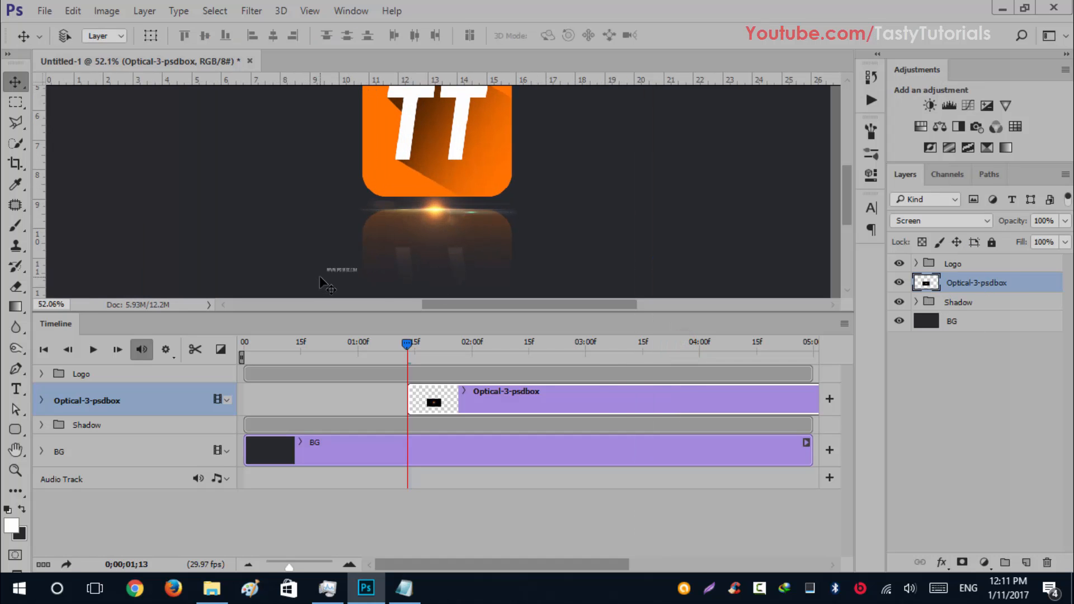
key("b")
mouse_move(364, 272)
left_mouse_down()
mouse_move(333, 266)
mouse_move(355, 269)
left_mouse_up()
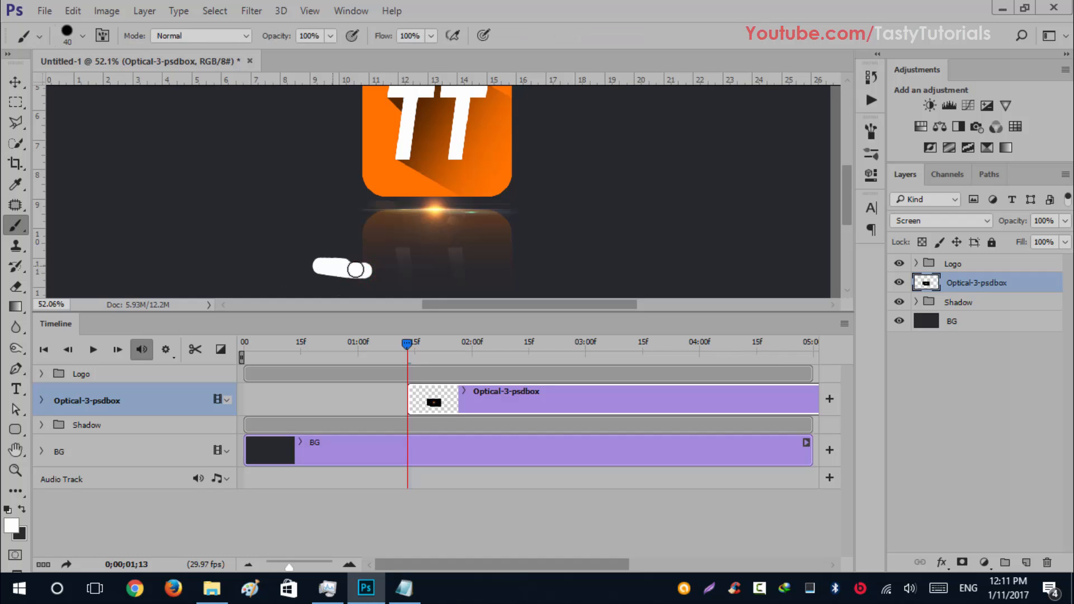
key("ctrl+alt+z")
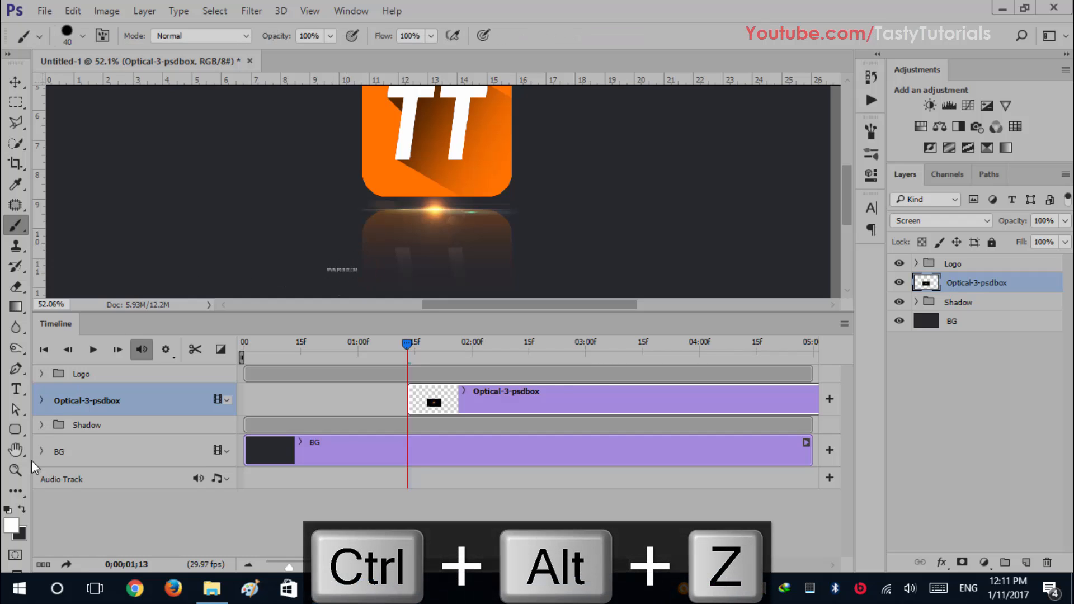
left_click(7, 508)
left_click_drag(354, 275, 342, 267)
left_click(15, 81)
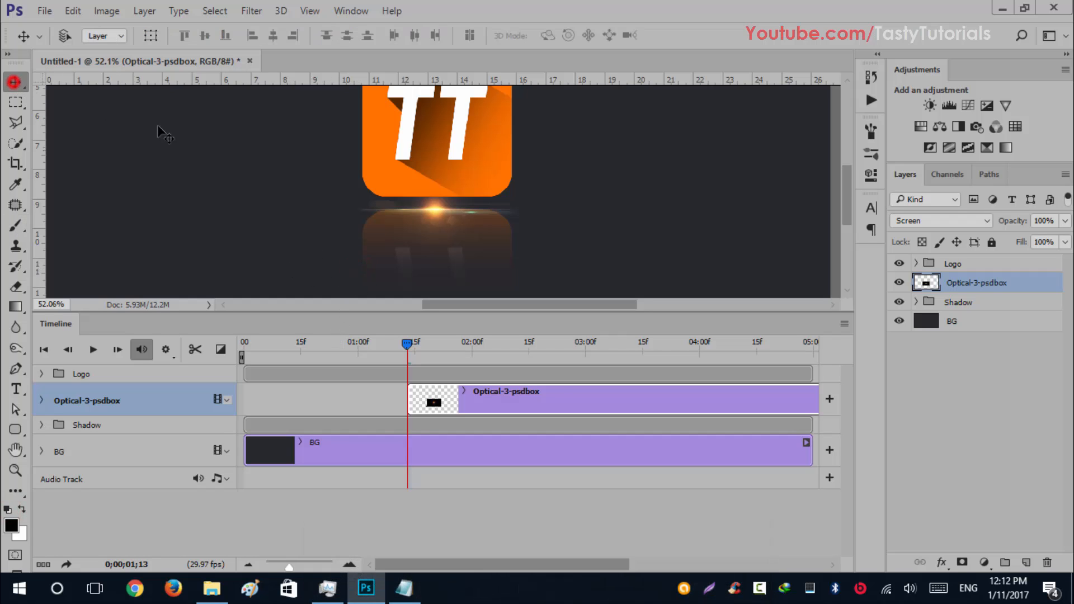
Step: Apply a Gaussian Blur with a 5.2 pixel radius to the Optical-3-psdbox flare layer
scroll(444, 202, "down", 1)
scroll(454, 208, "up", 2)
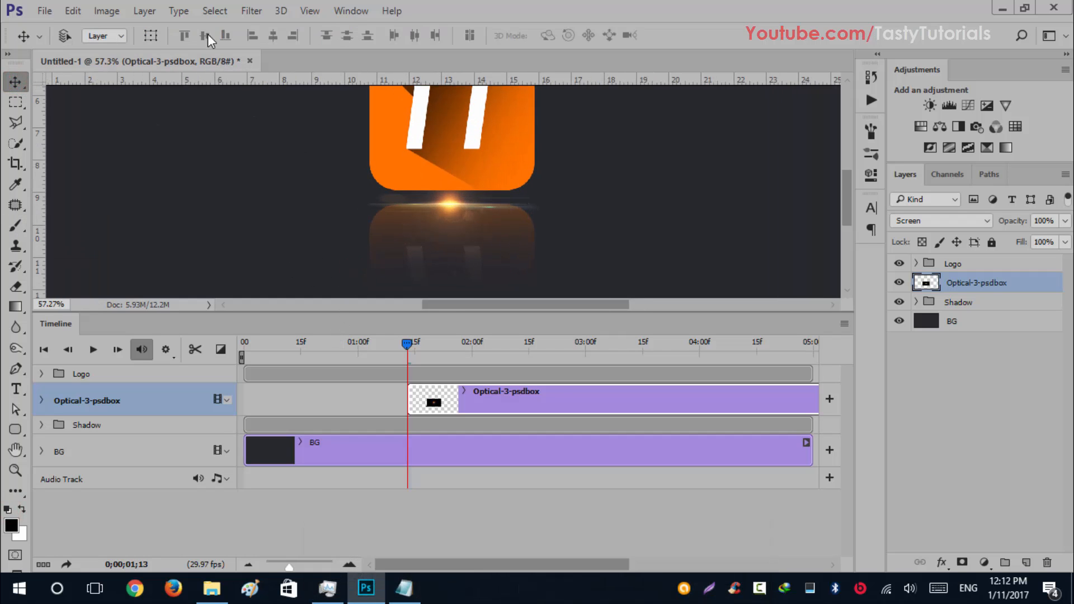
left_click(243, 10)
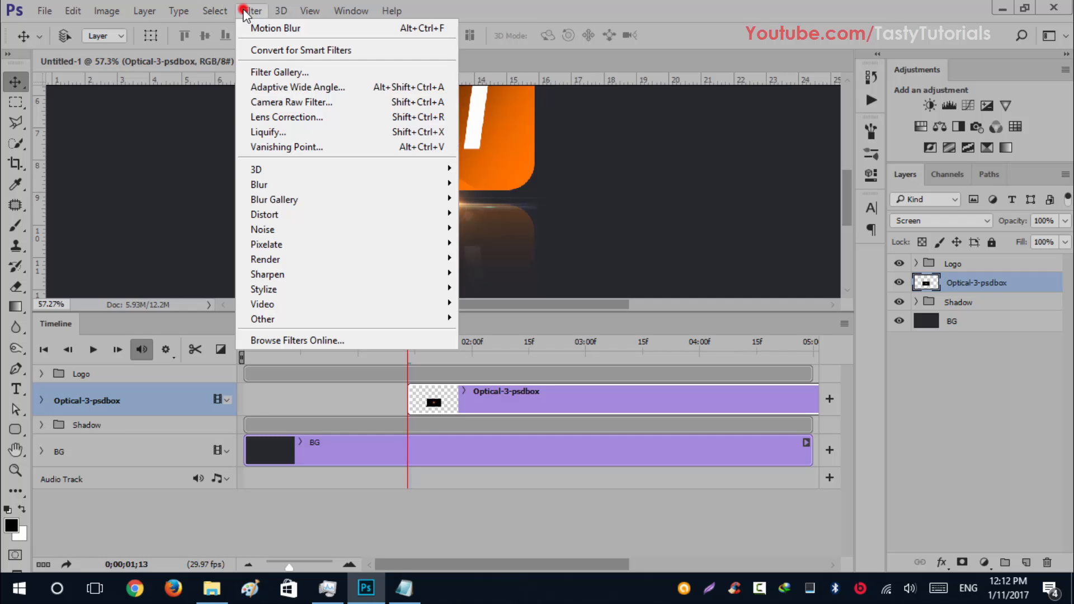
left_click(284, 180)
left_click(188, 241)
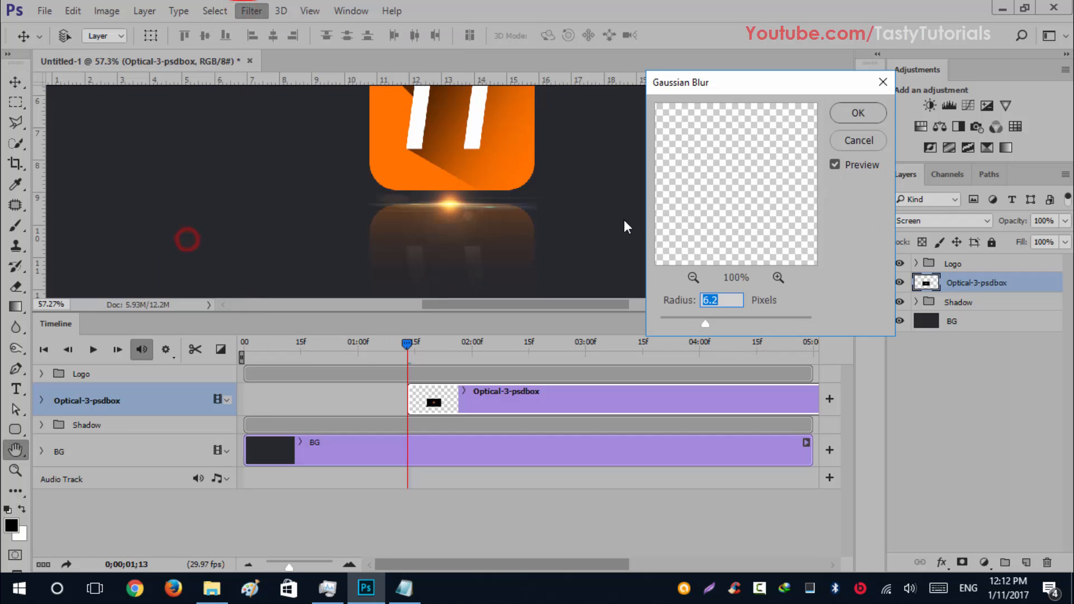
mouse_move(696, 321)
left_mouse_down()
mouse_move(683, 324)
mouse_move(702, 325)
left_mouse_up()
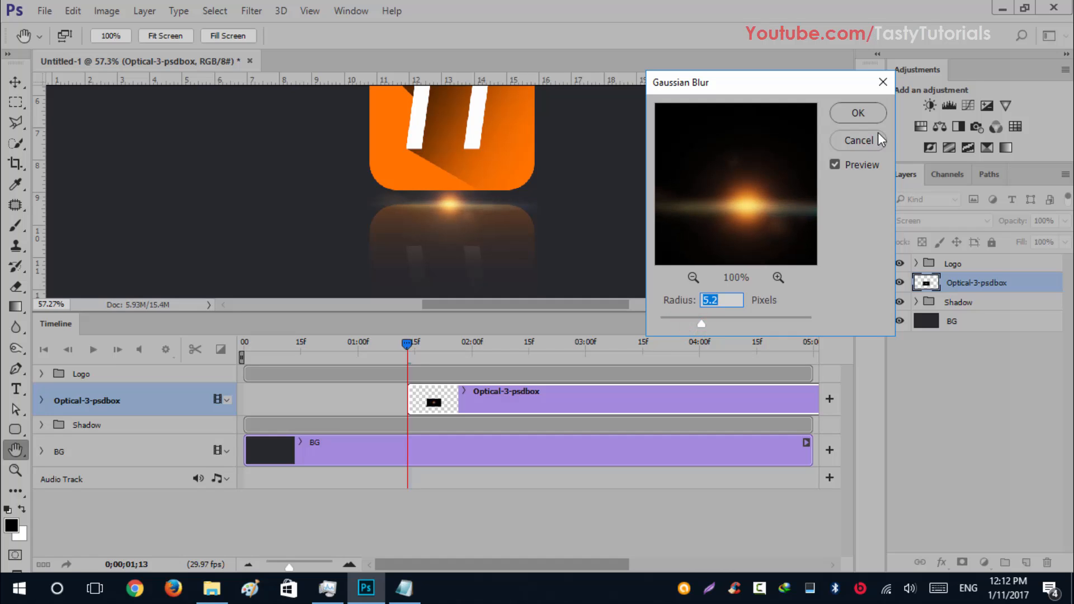
left_click(16, 82)
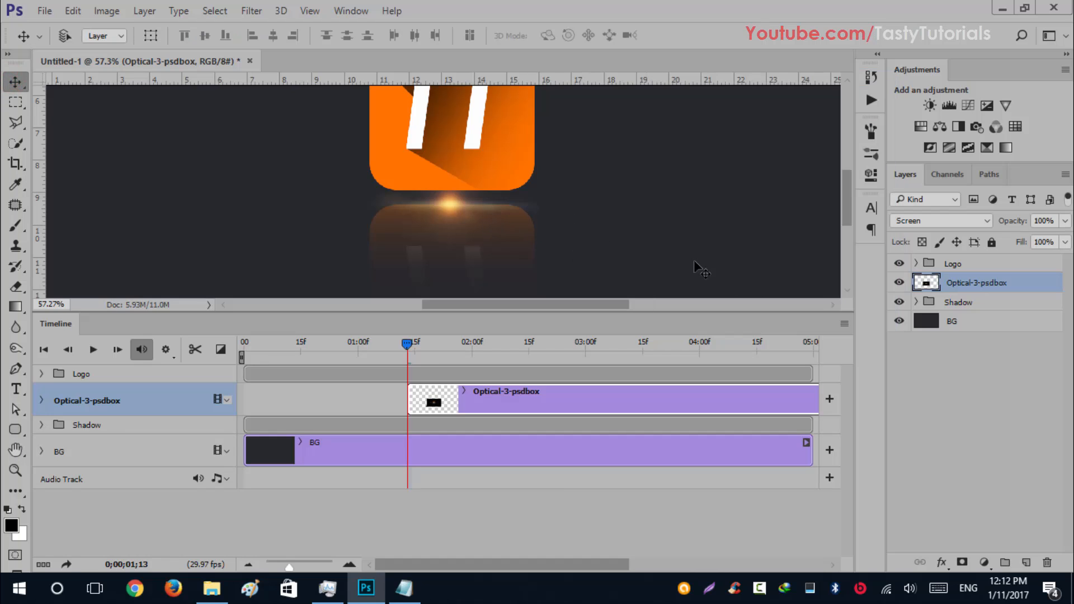
Step: At 0;00;01;15, move the blurred flare left along the top of the mirrored tile, directly beneath the logo's lower edge flare
left_click(899, 282)
left_click(899, 281)
mouse_move(400, 344)
left_mouse_down()
mouse_move(364, 347)
mouse_move(427, 354)
mouse_move(415, 358)
left_mouse_up()
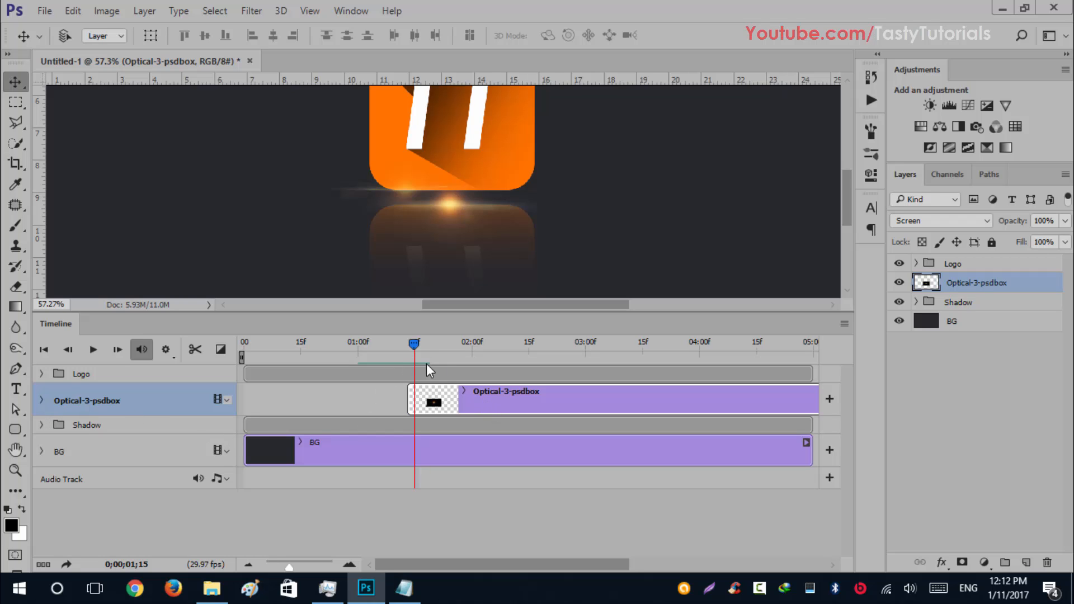
left_click_drag(467, 211, 427, 213)
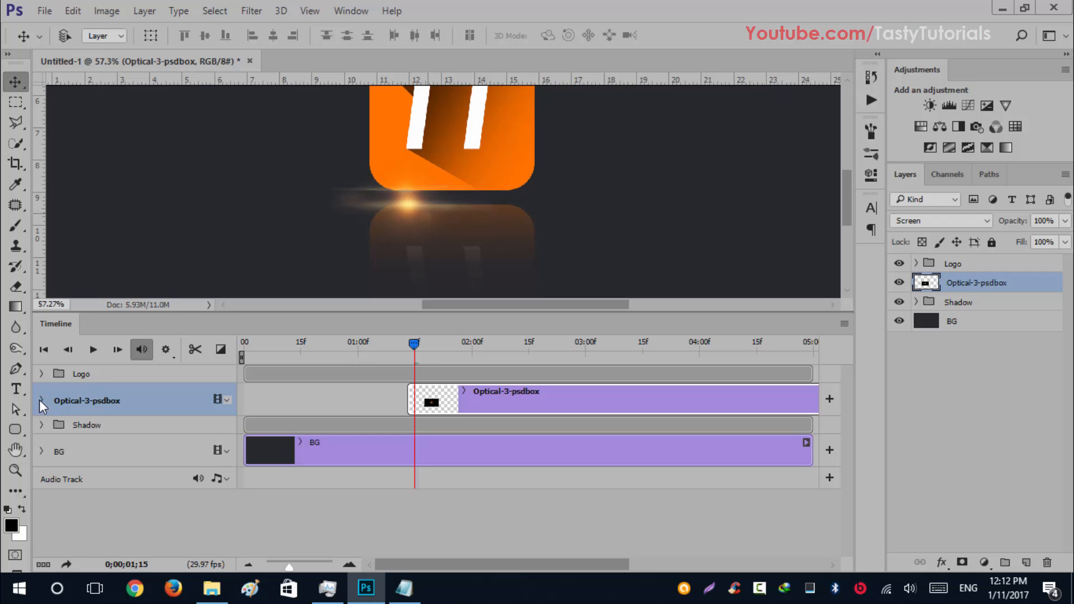
Step: Rename the Optical-3-psdbox layer as Center Flayer
double_click(973, 283)
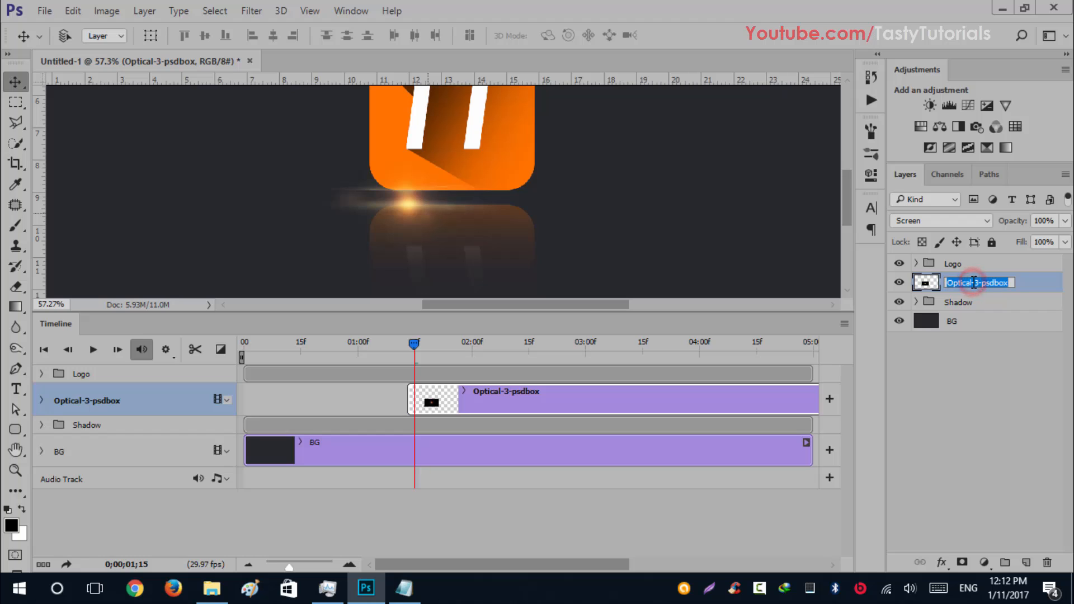
type("Center")
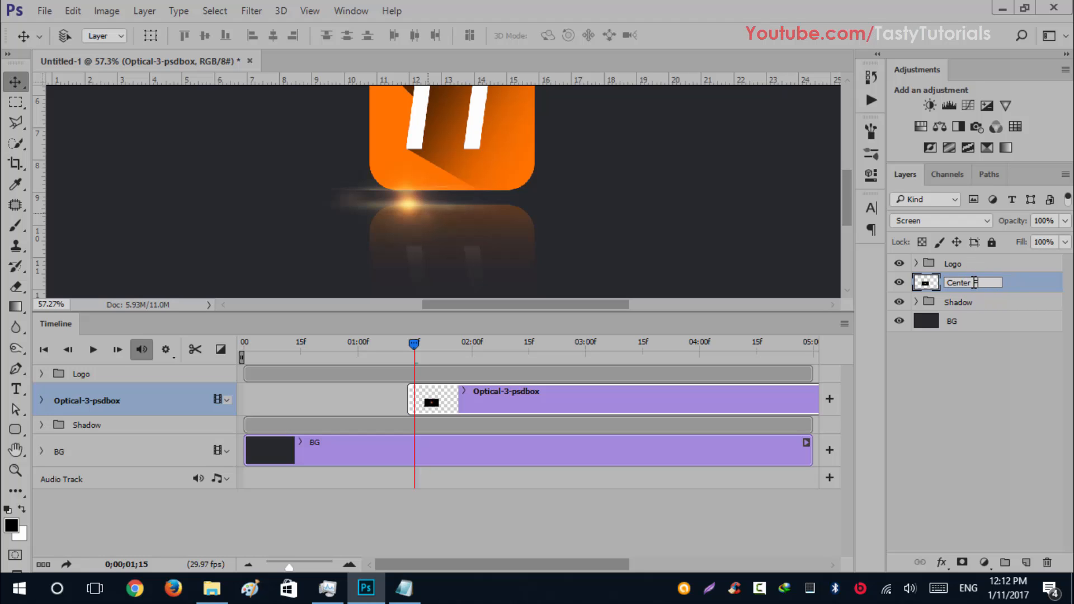
type(" Flayer")
key("Return")
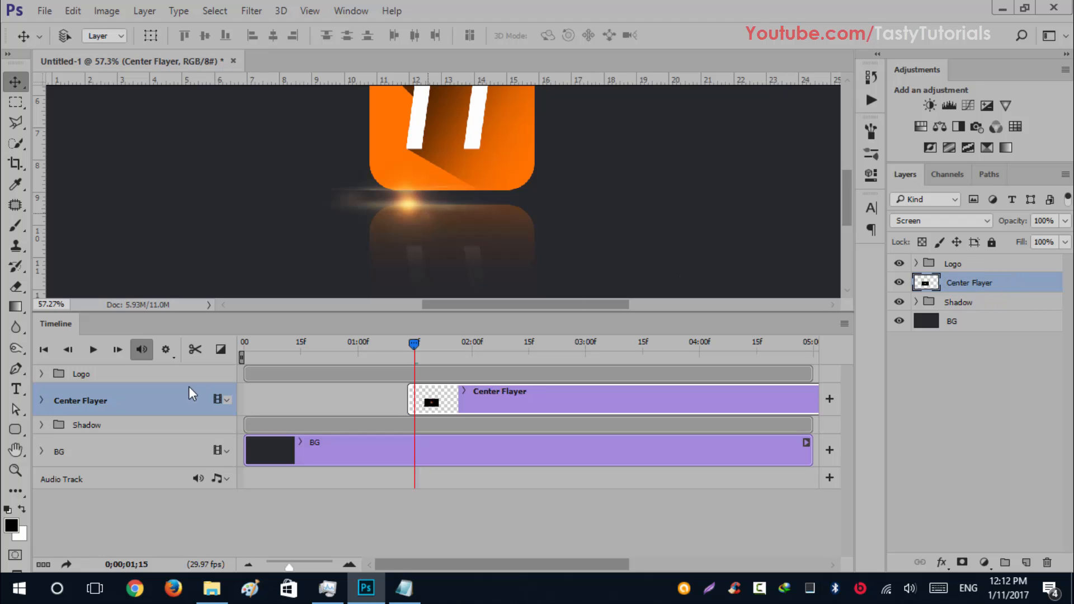
Step: Shift the Center Flayer clip slightly earlier in the timeline and add its first Position keyframe at 0;00;01;13
left_click(42, 400)
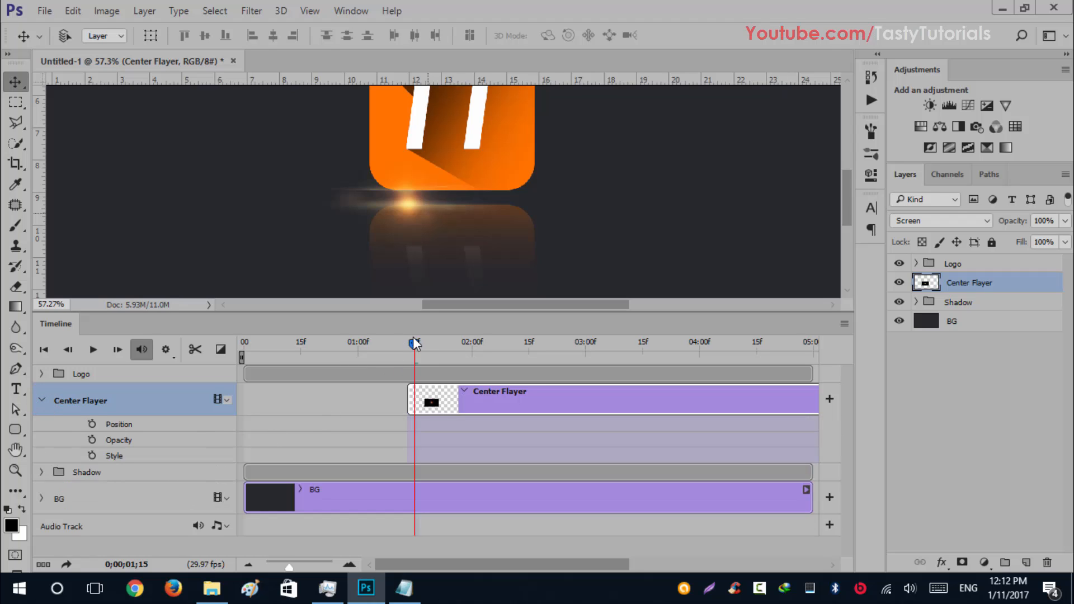
mouse_move(417, 344)
left_mouse_down()
mouse_move(436, 344)
mouse_move(408, 352)
left_mouse_up()
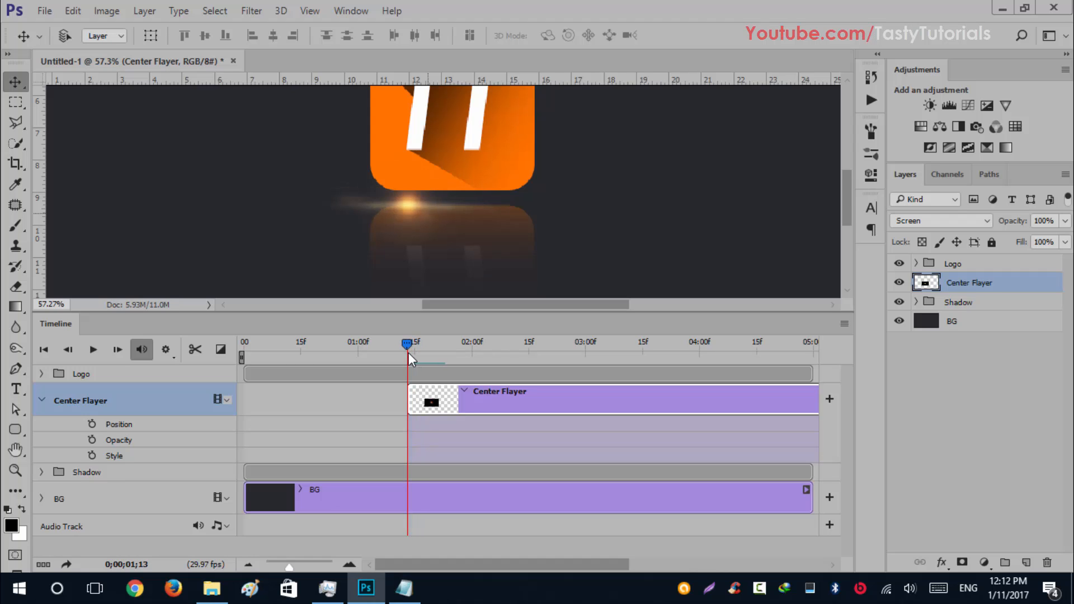
left_click_drag(487, 401, 474, 400)
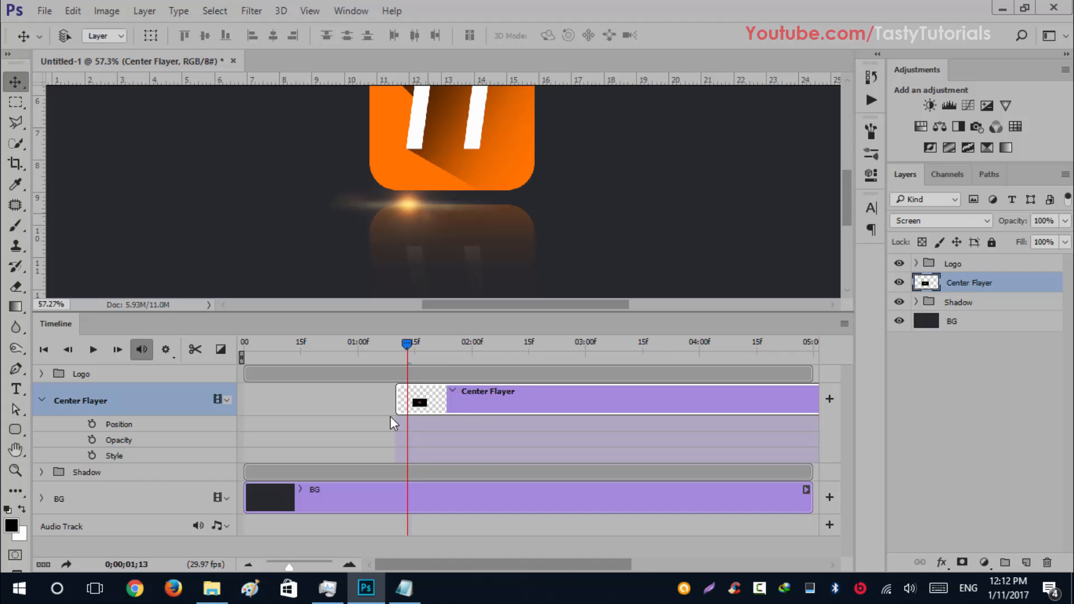
left_click(93, 424)
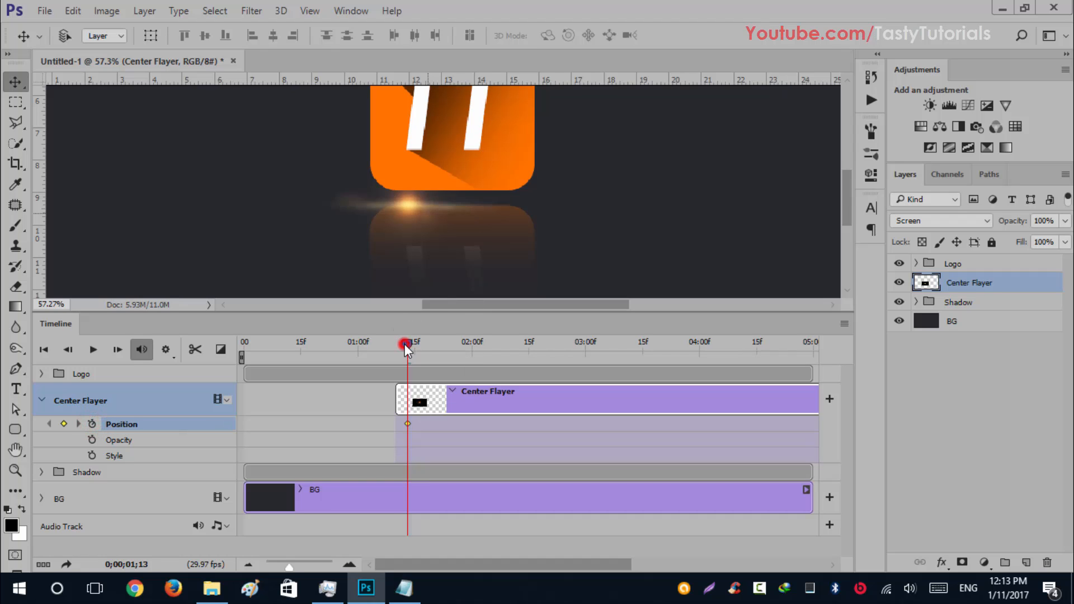
Step: At 0;00;02;12, move the Center Flayer flare right along the mirrored tile's top edge, directly beneath the logo's lower edge flare
left_click_drag(404, 343, 517, 360)
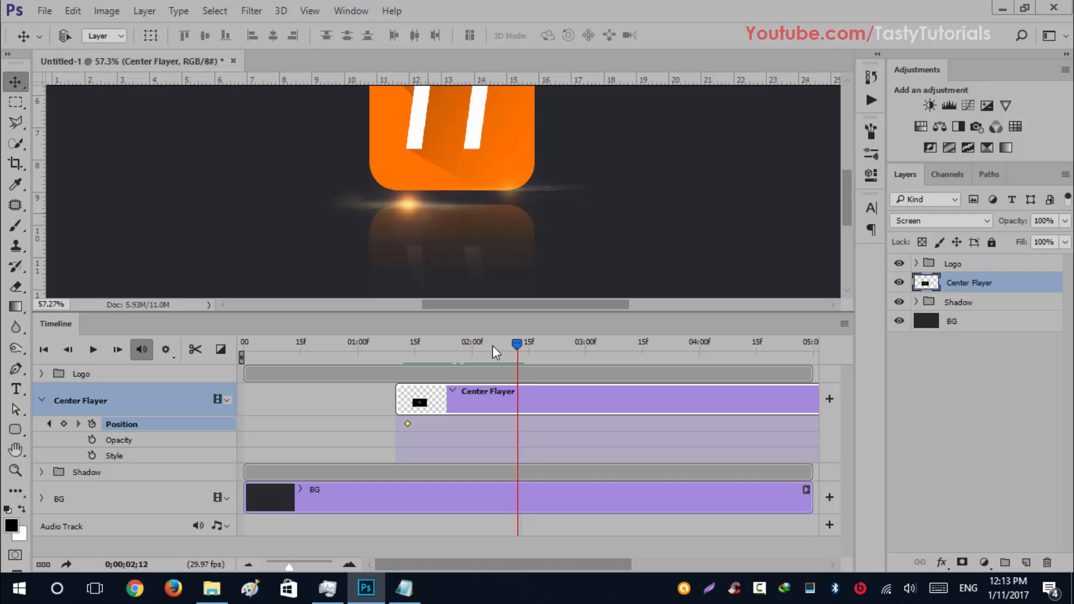
left_click_drag(410, 220, 508, 234)
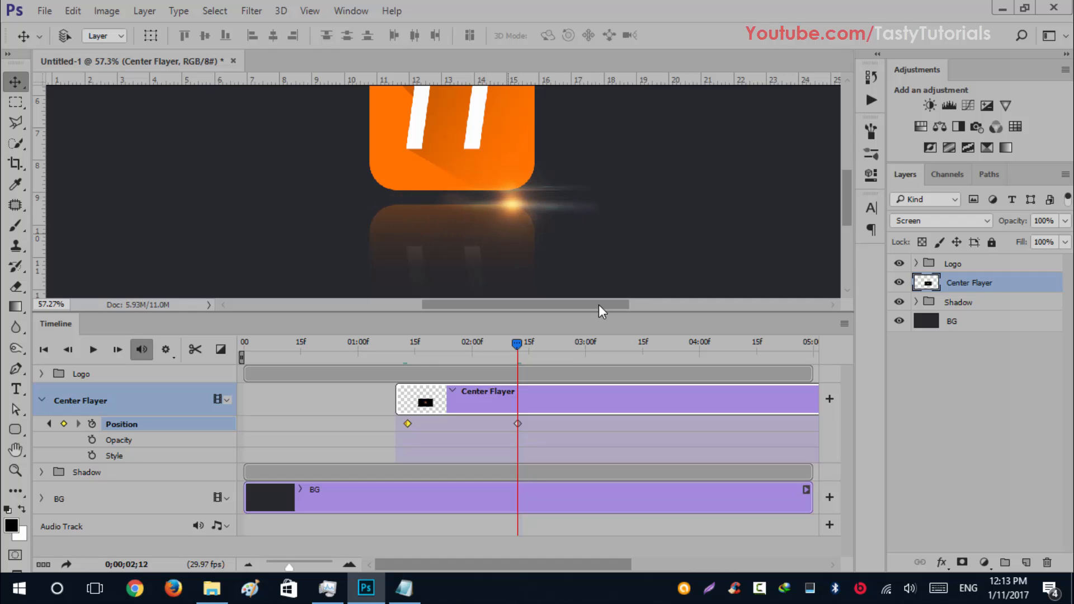
left_click_drag(522, 343, 488, 355)
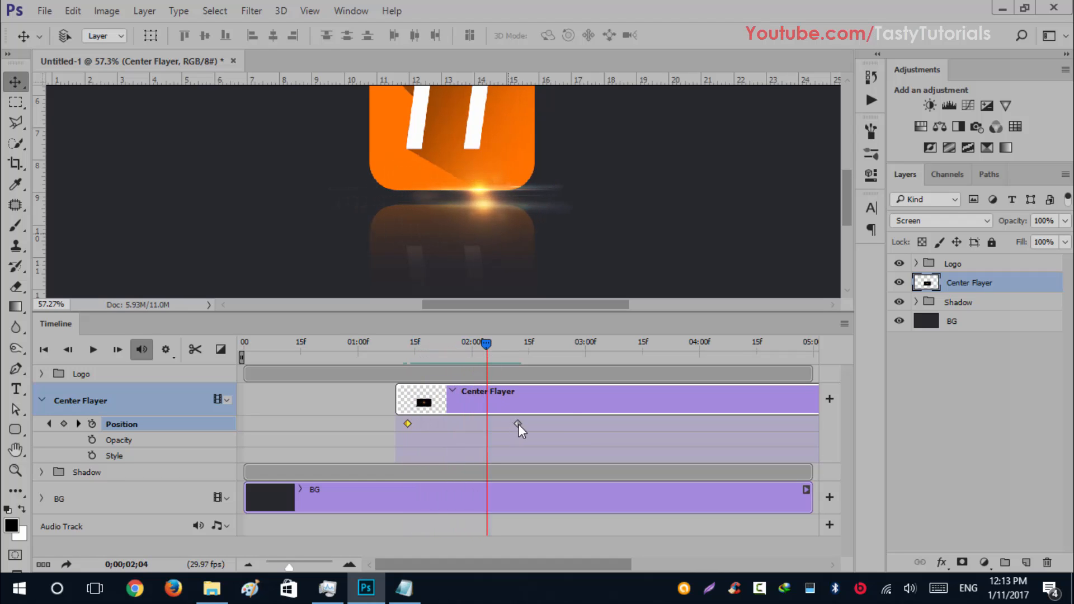
Step: Retime the Center Flayer Position keyframes, placing the first at 0;00;01;16 and shifting the second earlier
mouse_move(518, 424)
left_mouse_down()
mouse_move(506, 424)
mouse_move(519, 421)
left_mouse_up()
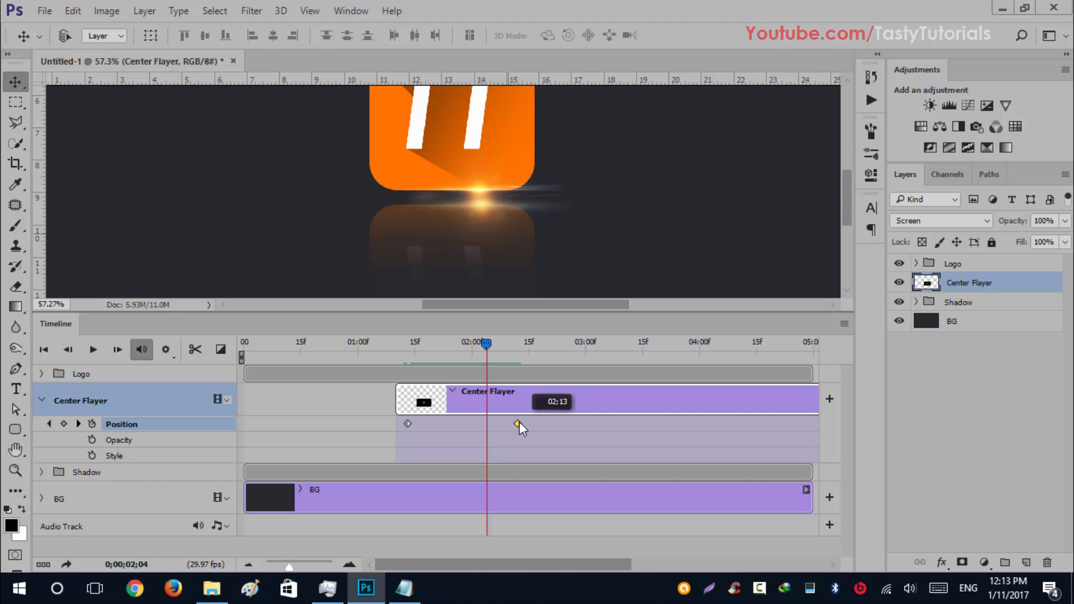
left_click_drag(485, 345, 418, 362)
left_click(520, 423)
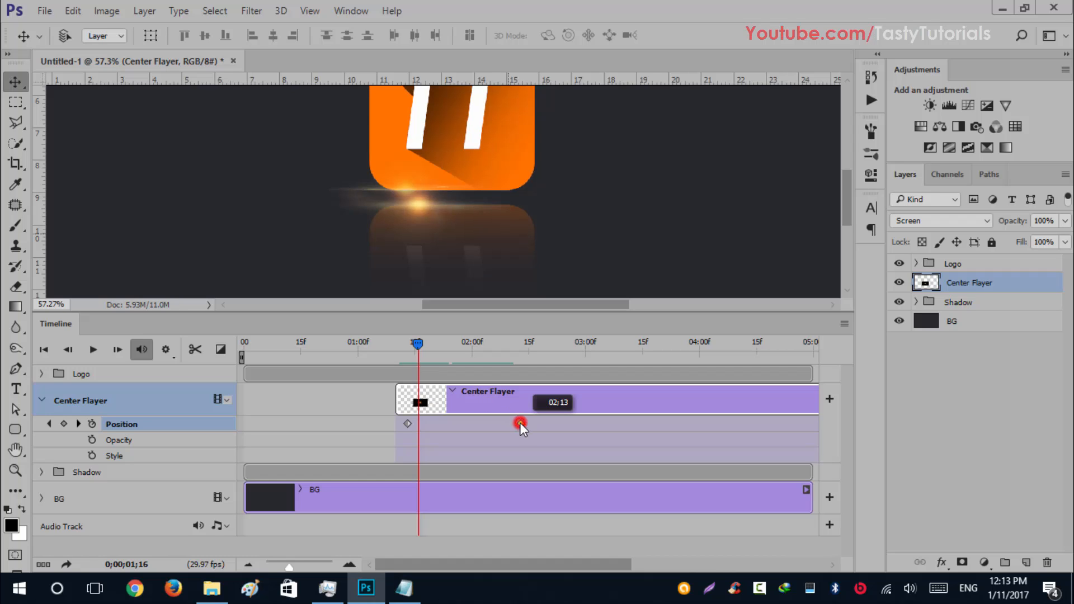
left_click_drag(520, 423, 678, 428)
left_click_drag(787, 435, 406, 431)
mouse_move(490, 424)
left_mouse_down()
mouse_move(479, 426)
mouse_move(498, 425)
left_mouse_up()
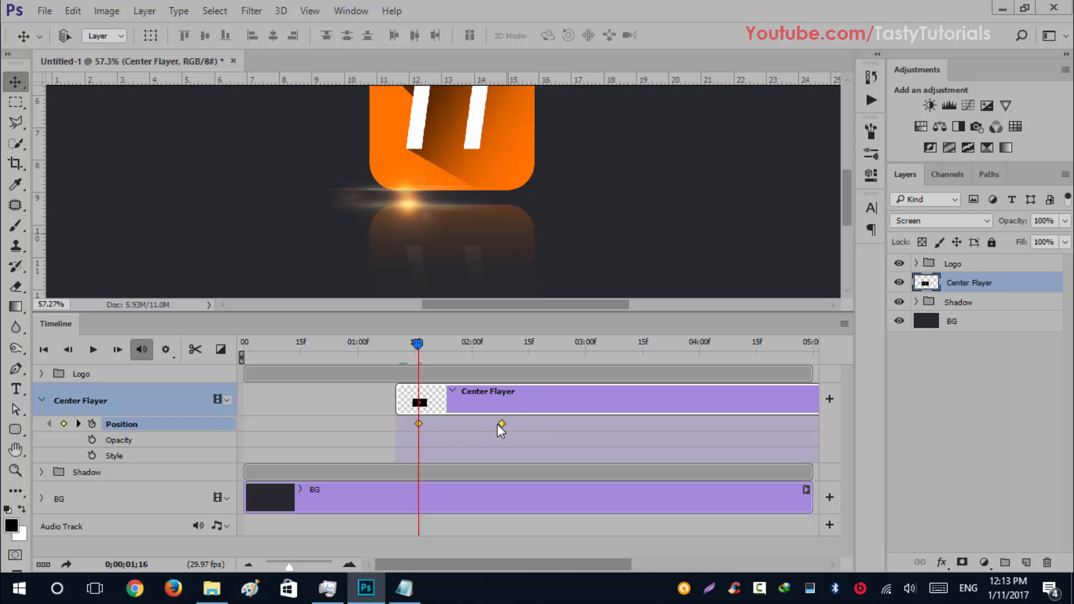
Step: Move the second Position keyframe later, to just before the 2-second 15-frame mark, so both flares travel together
left_click_drag(420, 357, 475, 352)
left_click_drag(502, 423, 511, 423)
key("ctrl+z")
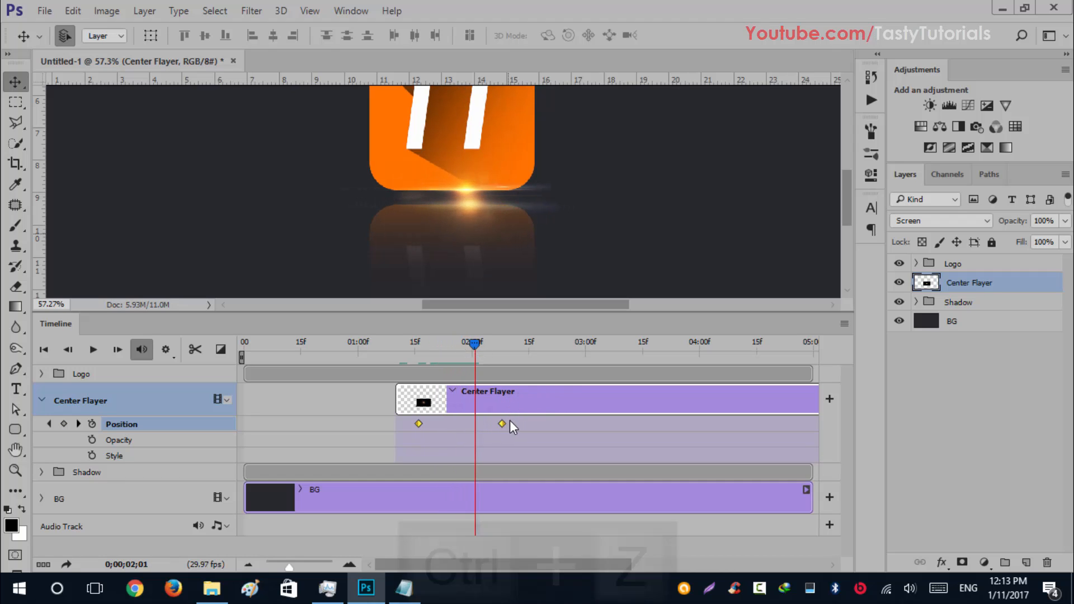
left_click_drag(502, 424, 513, 424)
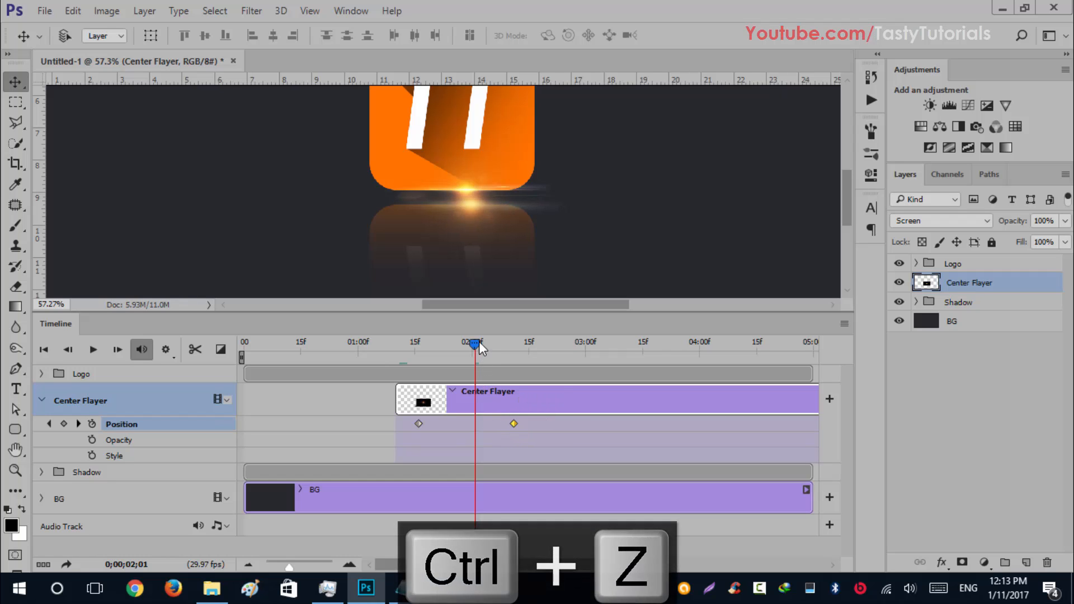
left_click_drag(479, 341, 454, 382)
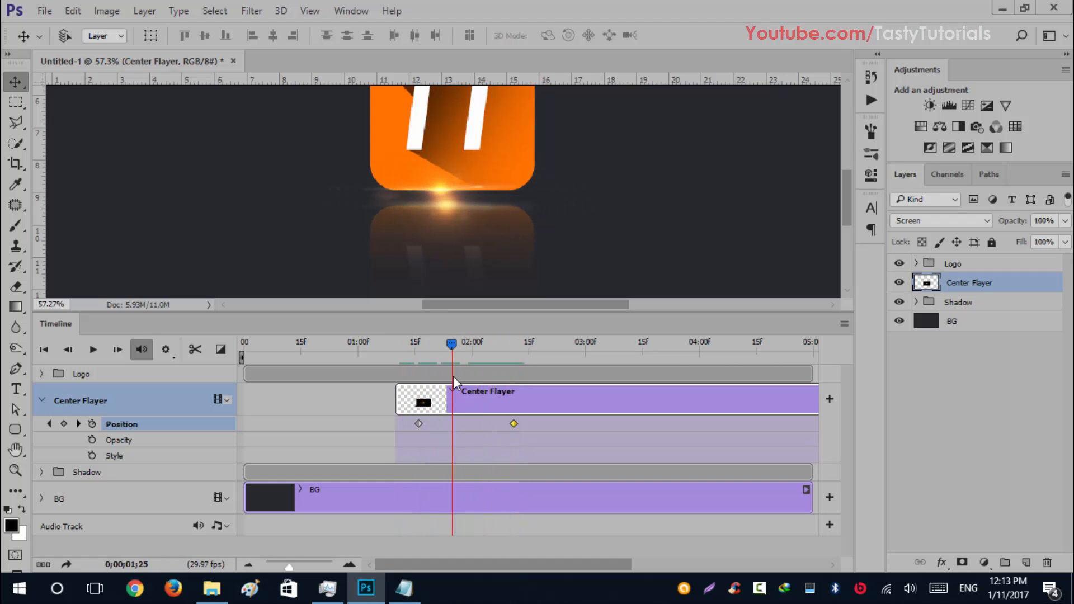
left_click_drag(514, 426, 525, 423)
Step: Fade in Center Flayer with Opacity keyframes of 0% at 0;00;01;14 and 100% at 0;00;01;18
left_click_drag(454, 344, 411, 392)
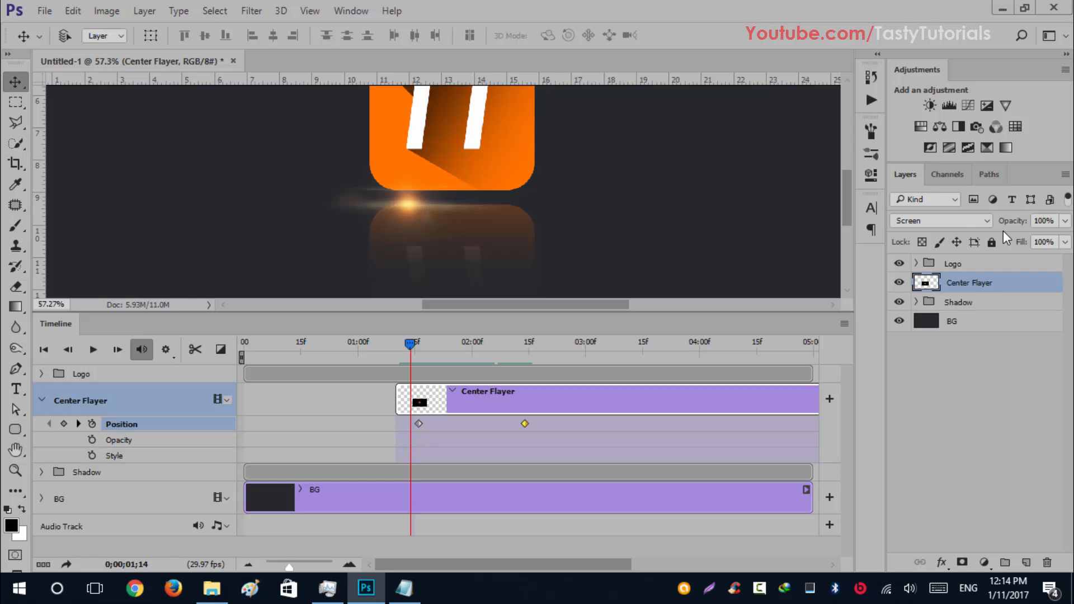
left_click_drag(1005, 224, 827, 246)
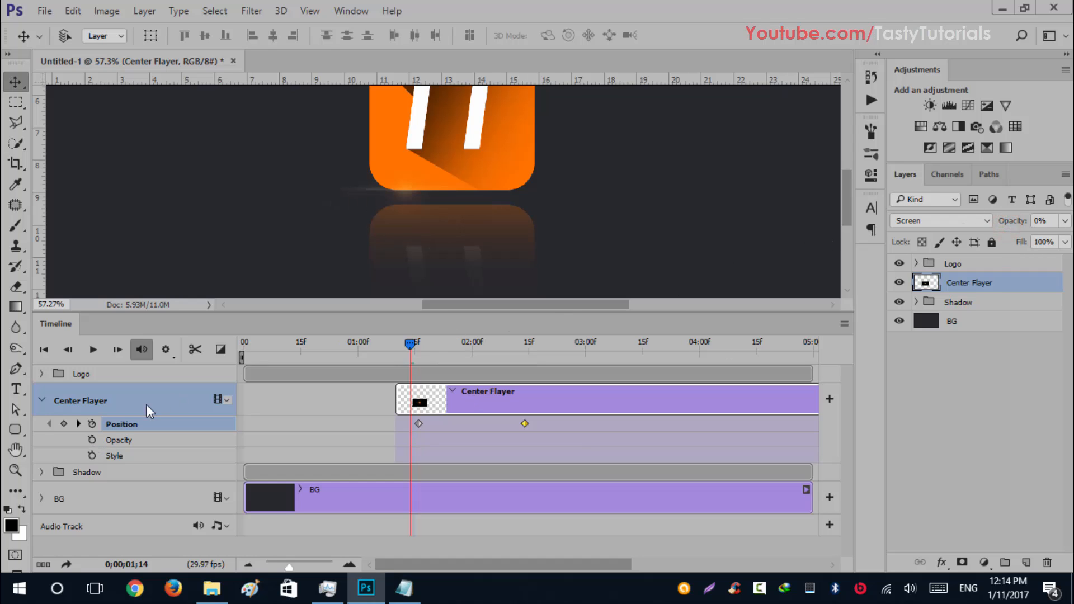
left_click(92, 440)
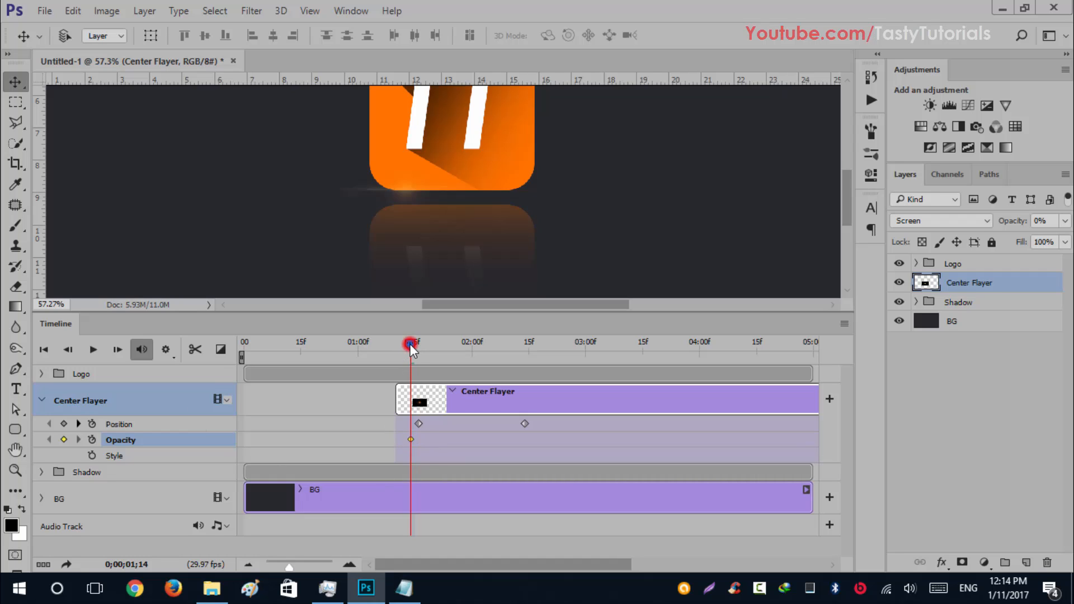
left_click_drag(410, 344, 428, 349)
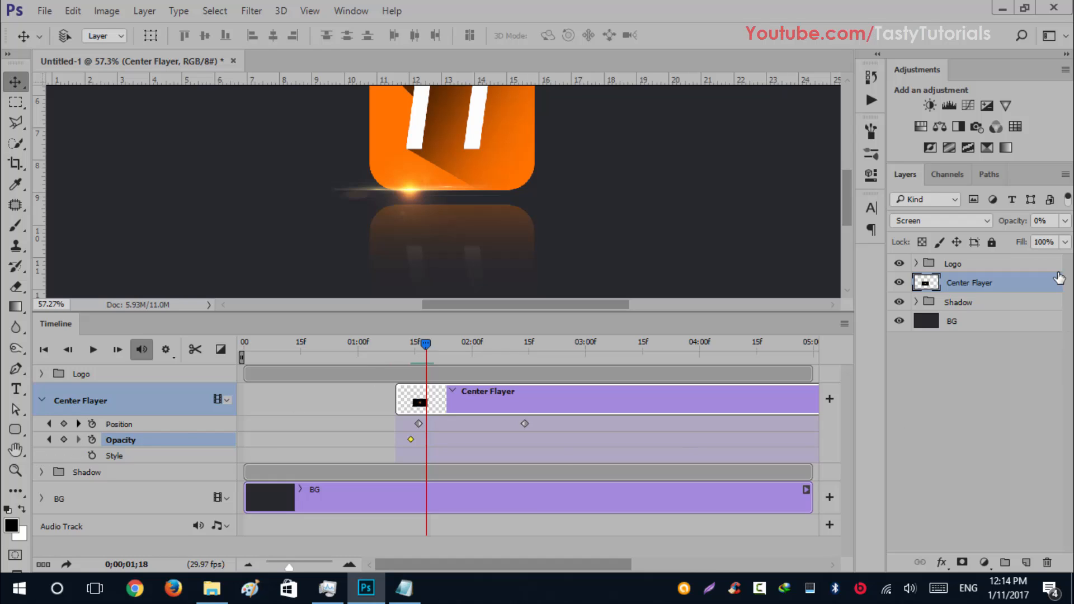
left_click_drag(1011, 222, 1049, 226)
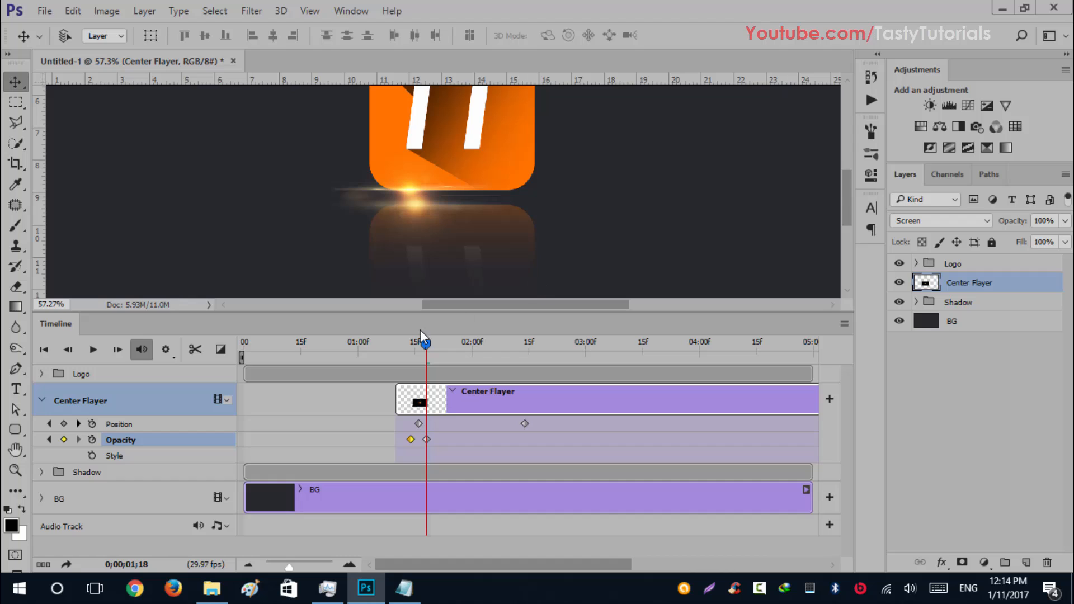
Step: Fade out Center Flayer with Opacity keyframes of 100% at 0;00;02;12 and 0% at 0;00;02;15
left_click_drag(428, 348, 518, 365)
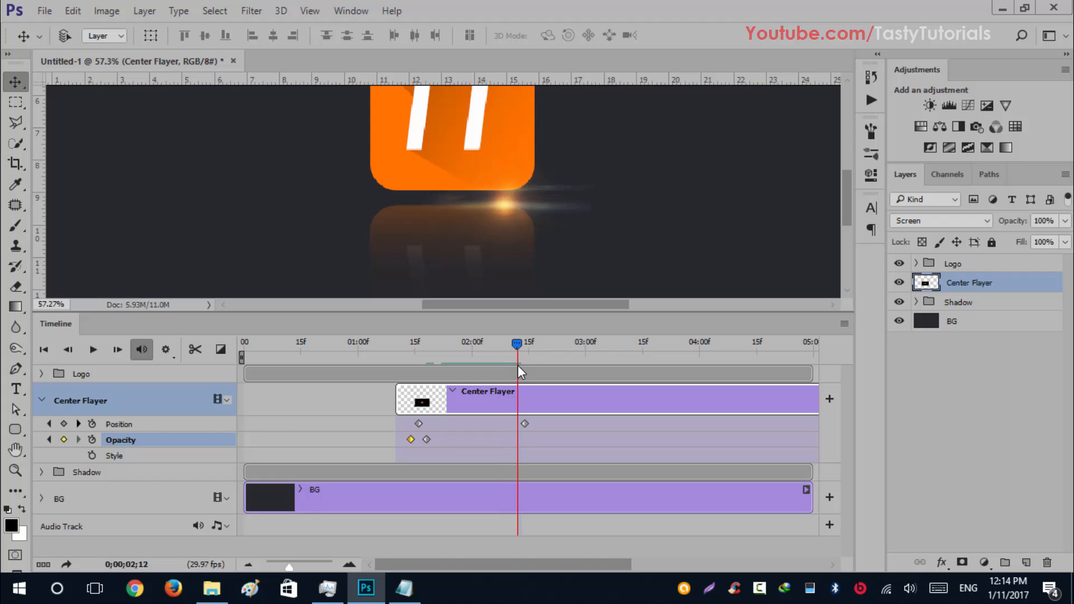
left_click(64, 440)
left_click_drag(1013, 223, 1009, 222)
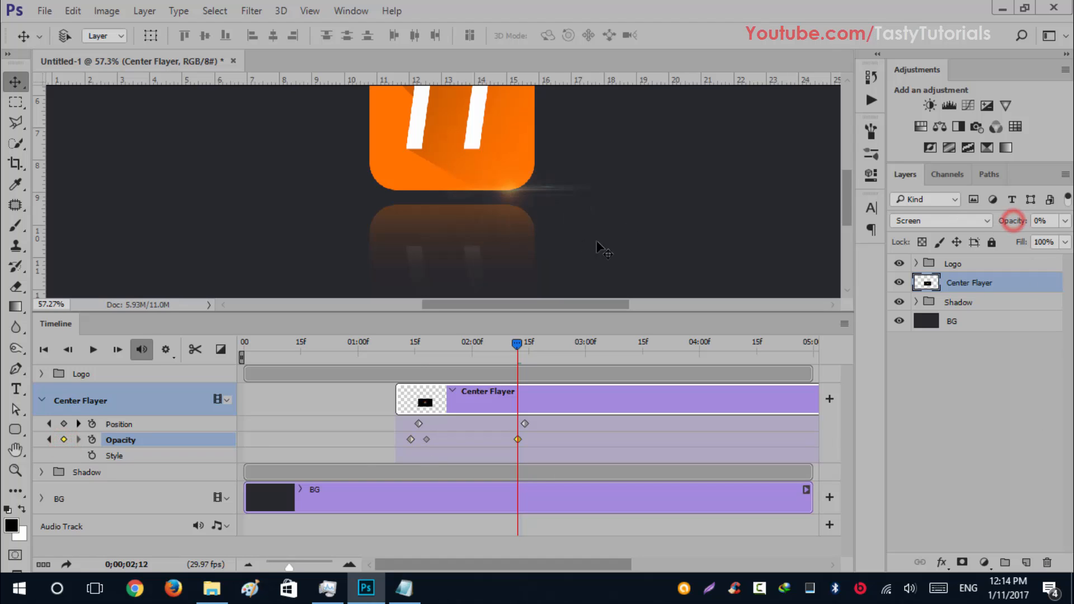
key("ctrl+z")
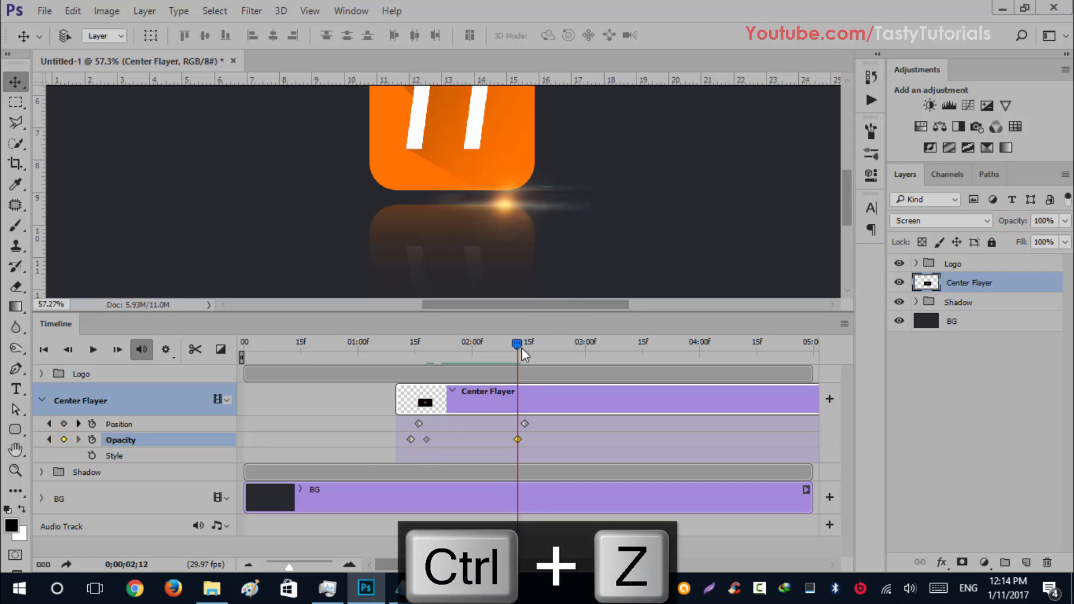
left_click_drag(519, 347, 528, 347)
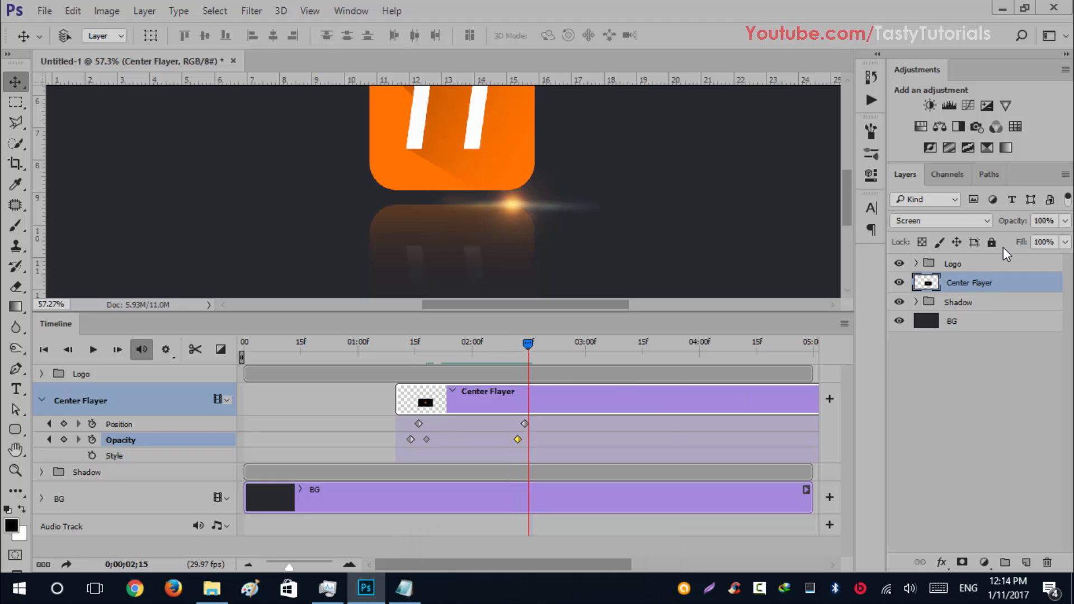
left_click_drag(1016, 219, 827, 235)
left_click_drag(529, 440, 538, 440)
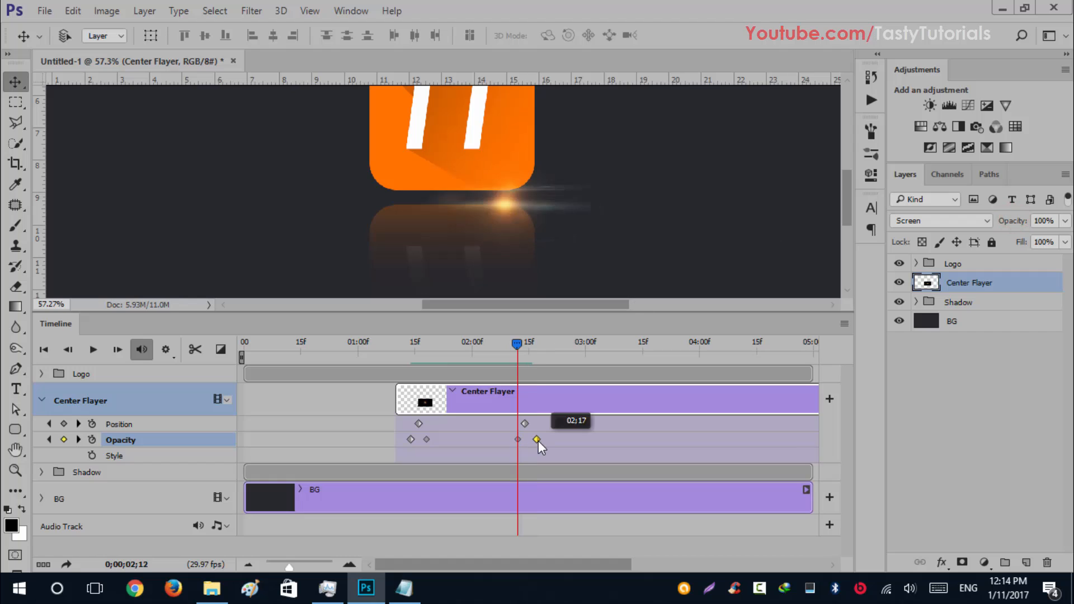
left_click_drag(521, 342, 524, 344)
mouse_move(496, 382)
left_mouse_down()
mouse_move(522, 383)
mouse_move(481, 382)
left_mouse_up()
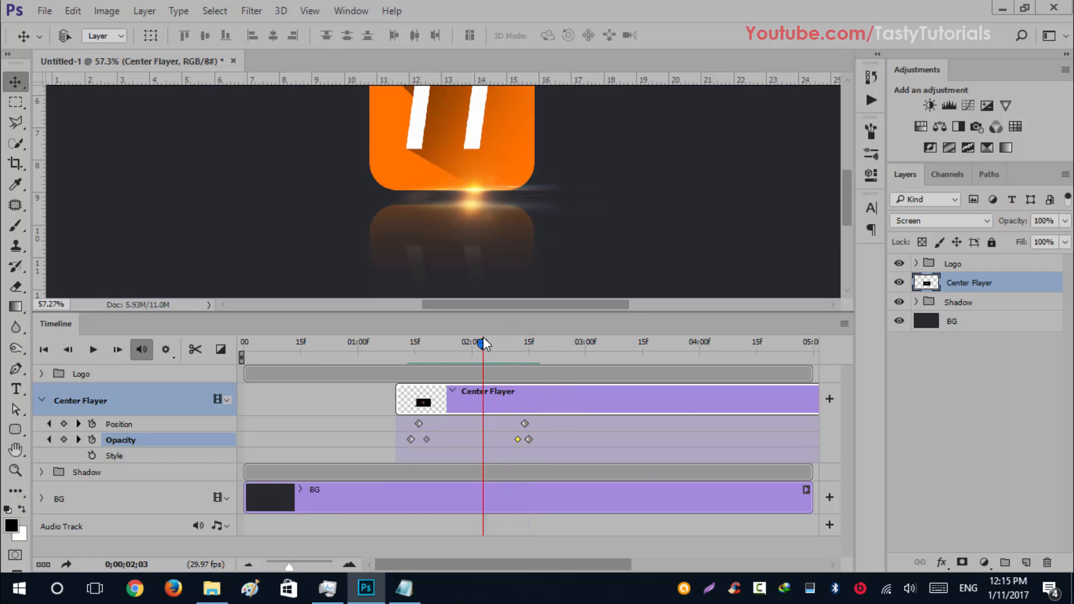
Step: Soften the Center Flayer layer with an additional Gaussian Blur at a 15.3 pixel radius
left_click_drag(485, 342, 463, 391)
left_click(931, 285)
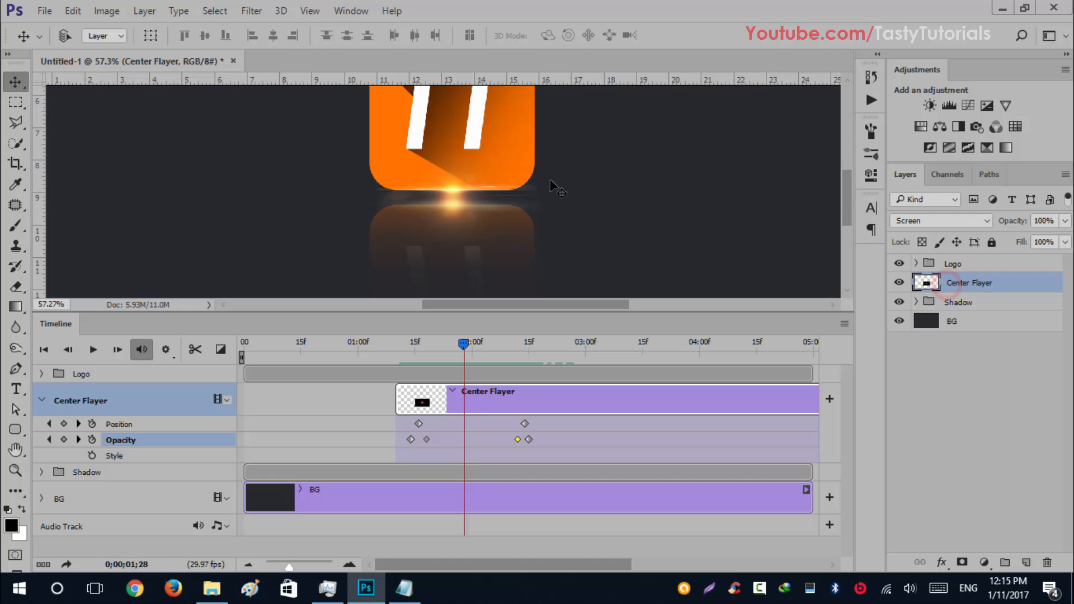
left_click(246, 10)
mouse_move(285, 175)
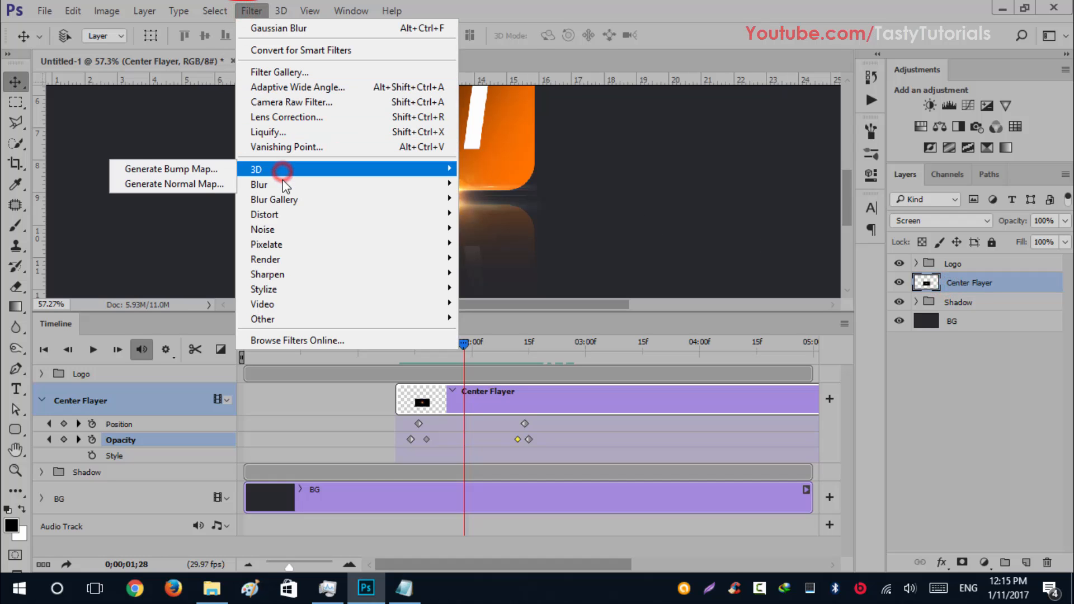
left_click(187, 244)
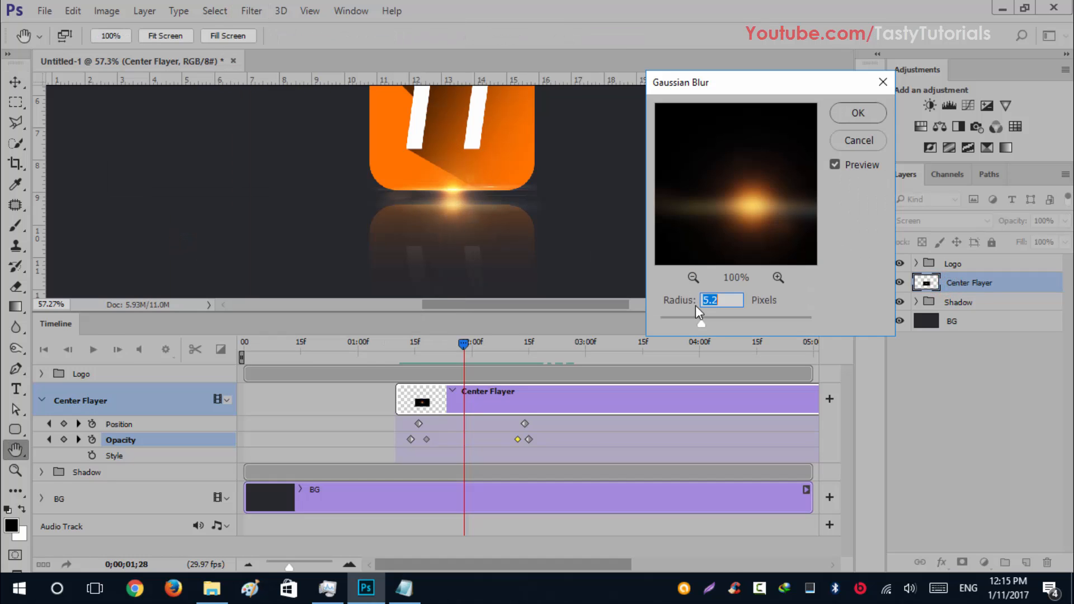
left_click_drag(723, 324, 731, 328)
left_click(873, 114)
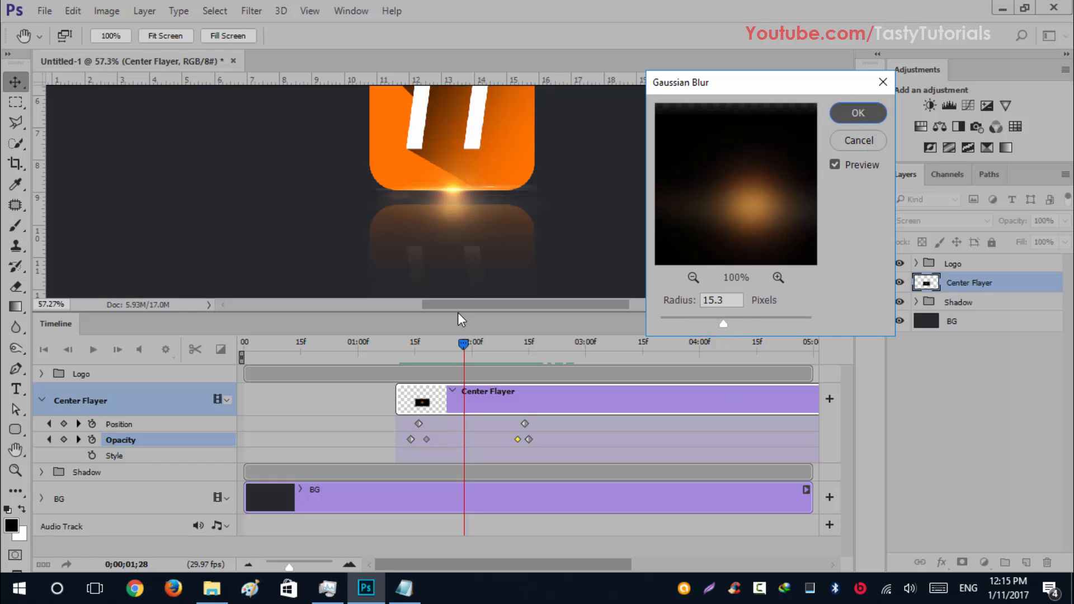
Step: Trim the end of the Center Flayer clip to 05:00f, level with the end of the BG clip
left_click_drag(459, 345, 781, 458)
scroll(633, 431, "right", 1)
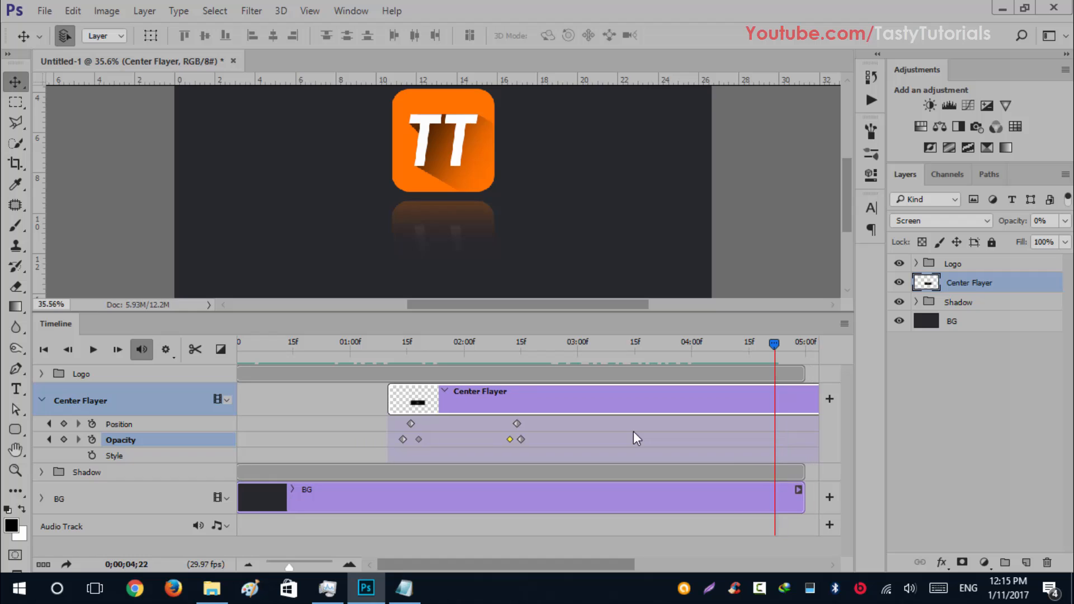
left_click_drag(599, 563, 674, 565)
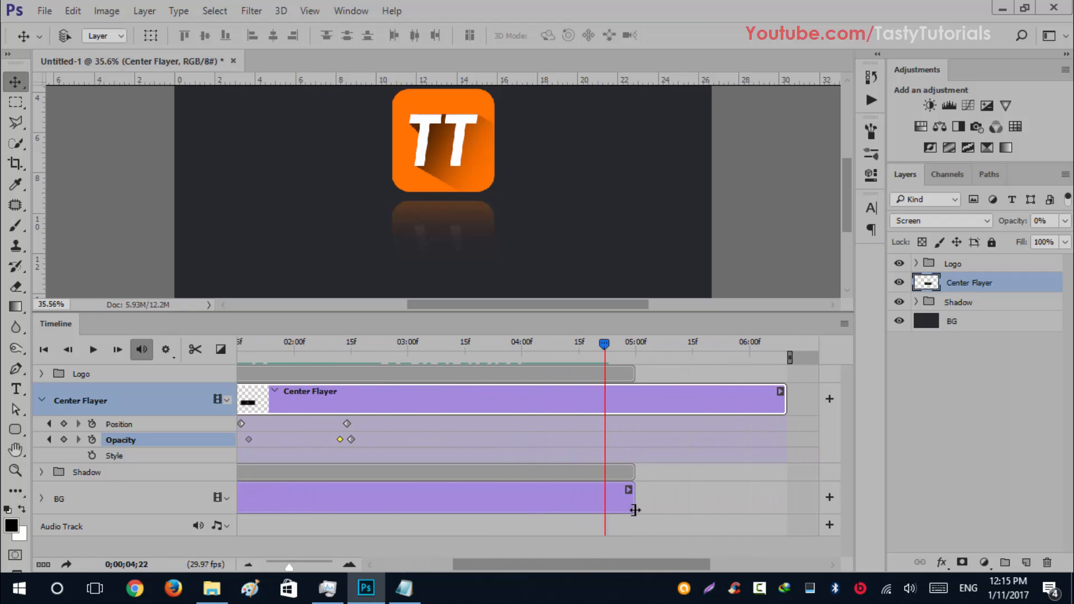
left_click_drag(786, 399, 635, 400)
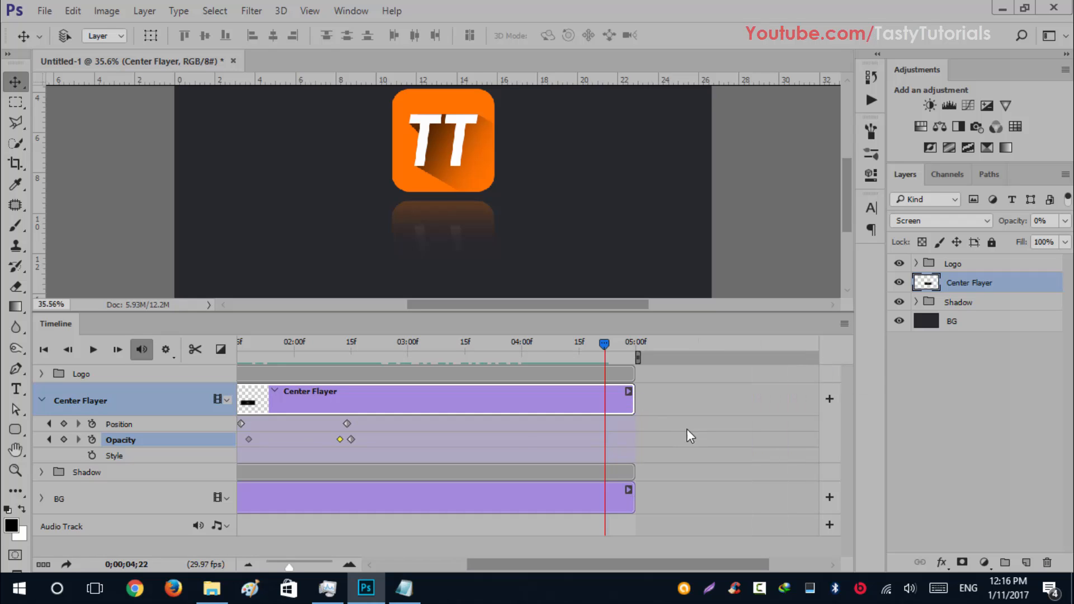
left_click_drag(581, 565, 662, 570)
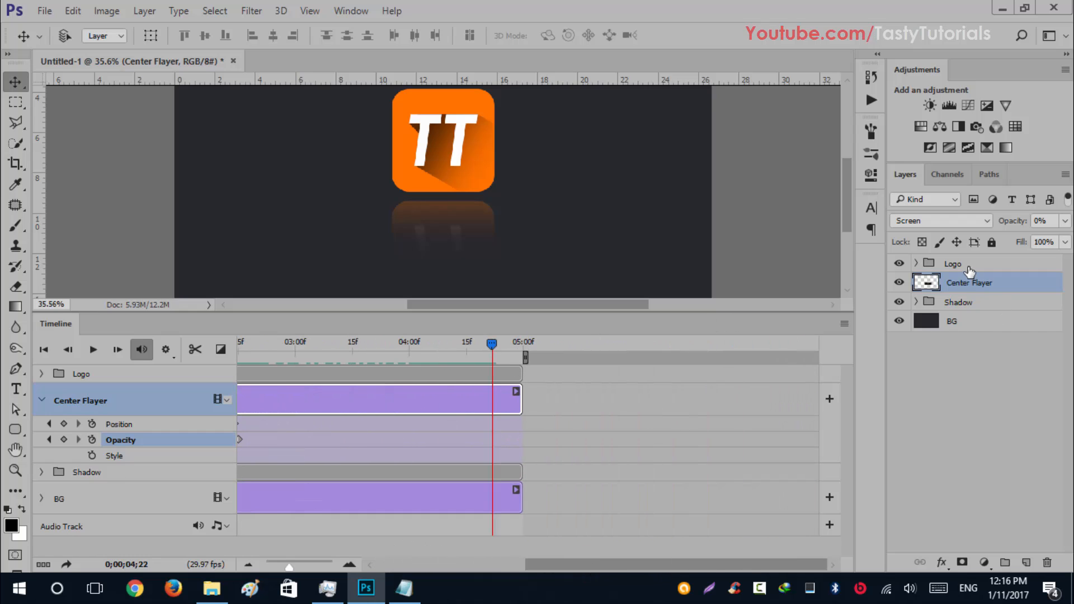
Step: Put the Center Flayer layer into a new group named Ref light and collapse the group
right_click(981, 283)
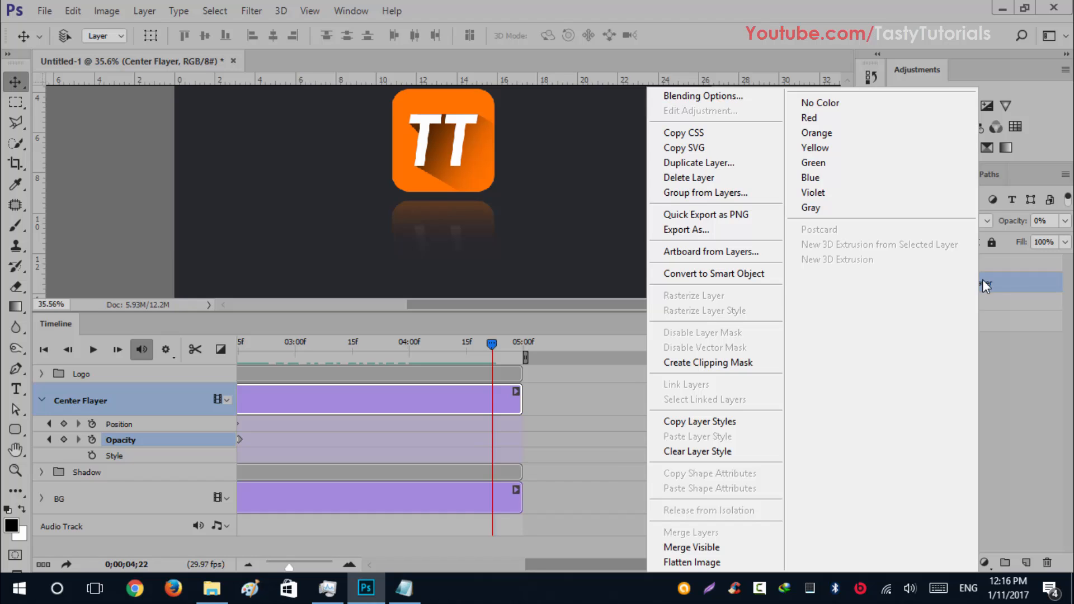
left_click(1011, 282)
key("ctrl+g")
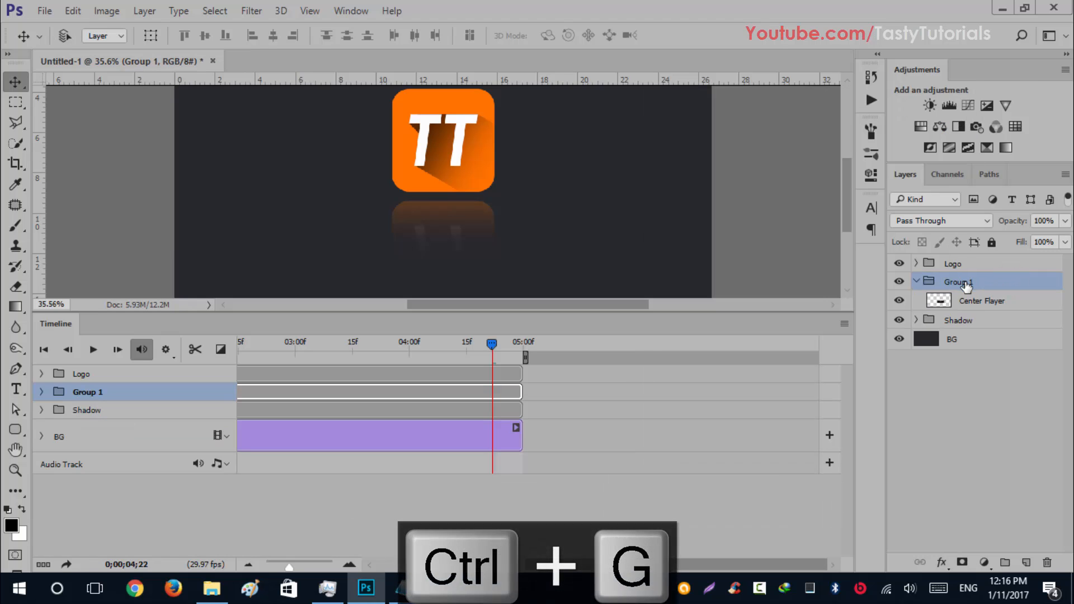
double_click(955, 282)
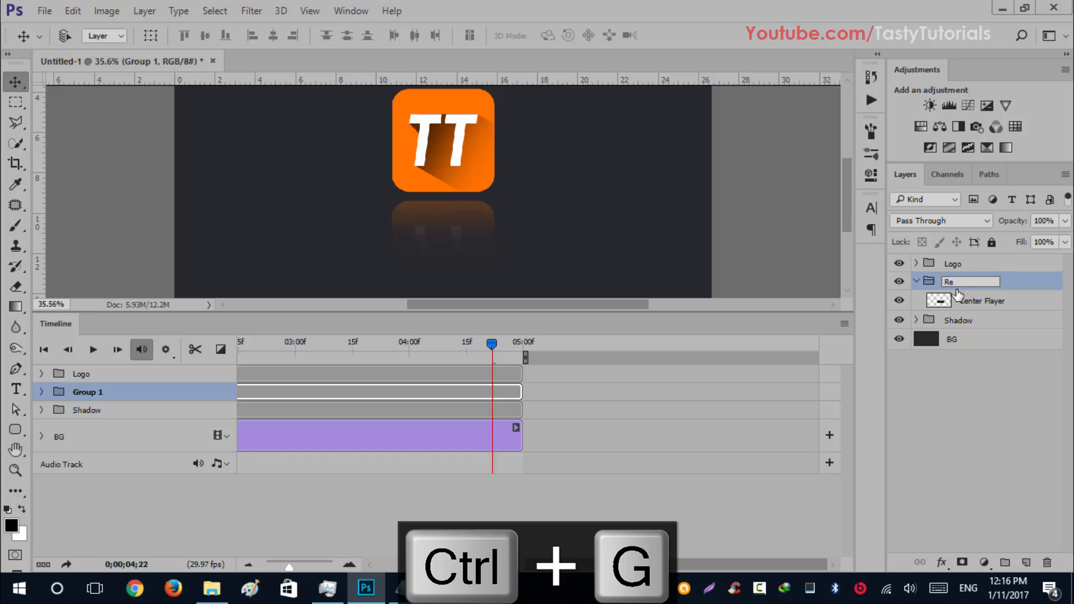
type("Ref light")
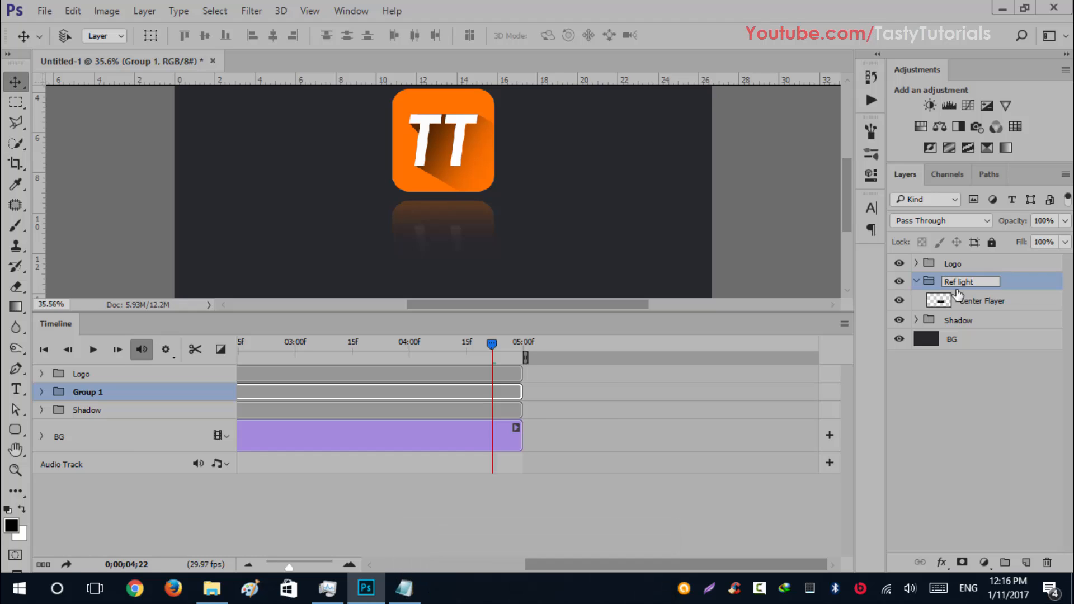
key("Return")
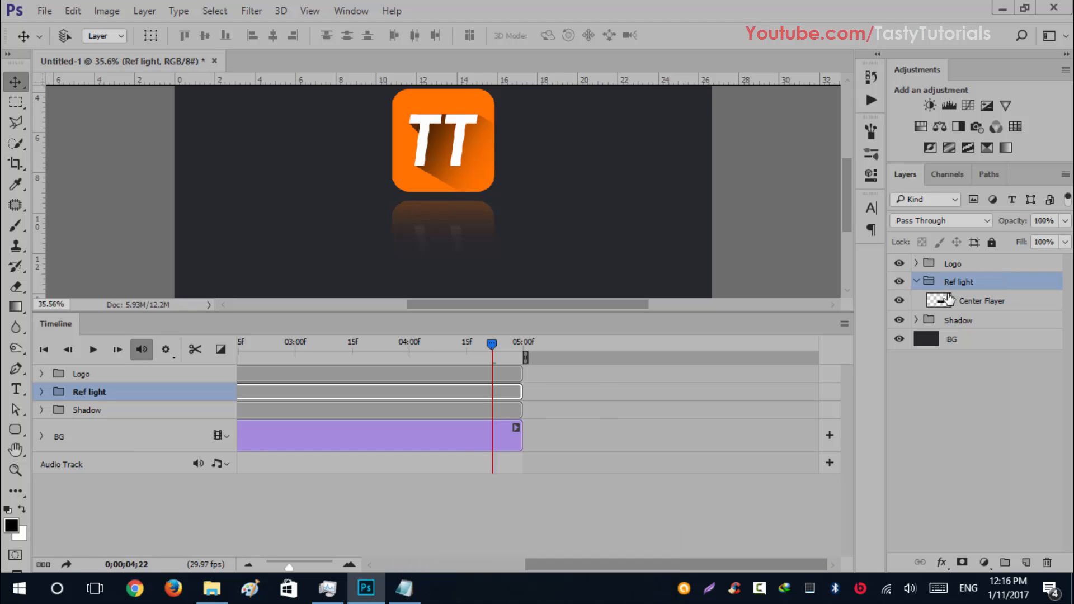
left_click(915, 282)
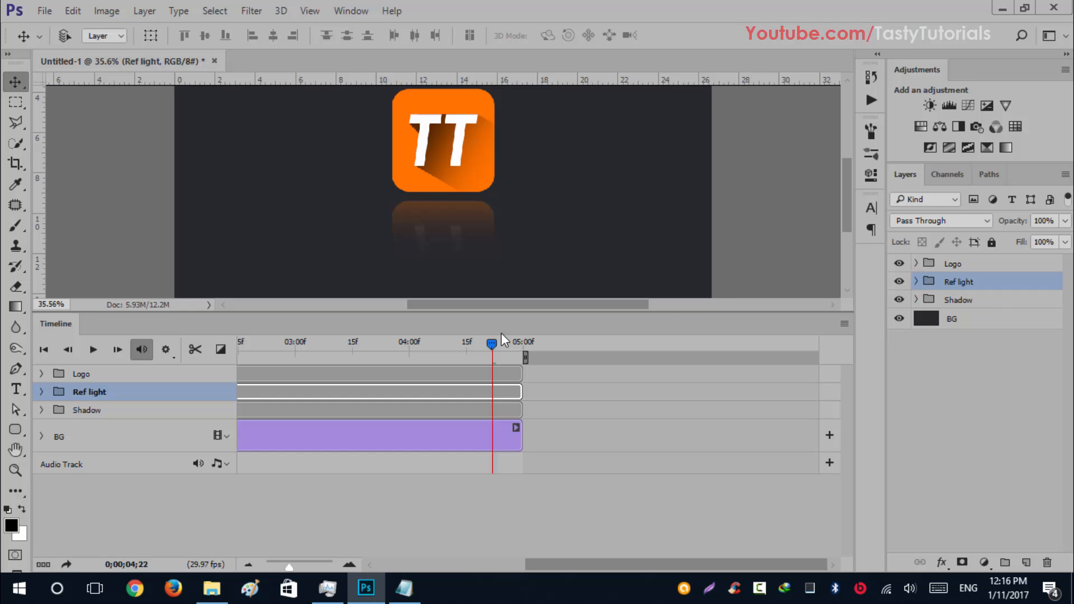
left_click_drag(493, 351, 562, 404)
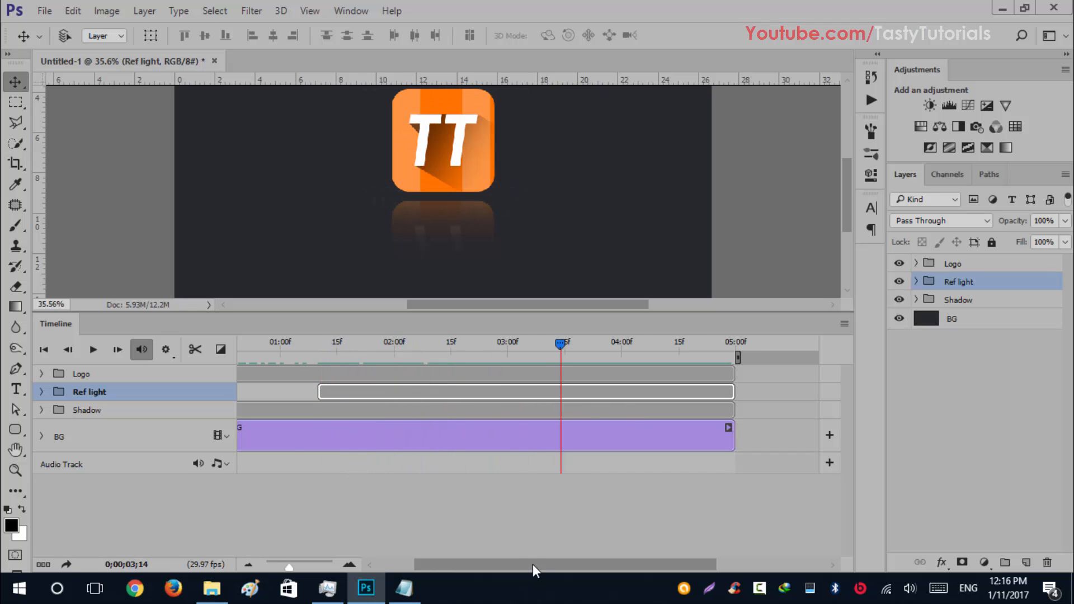
Step: Try to extend the ends of the BG and Shadow clips to 07:00f in the timeline
left_click_drag(533, 564, 410, 561)
left_click_drag(480, 564, 646, 572)
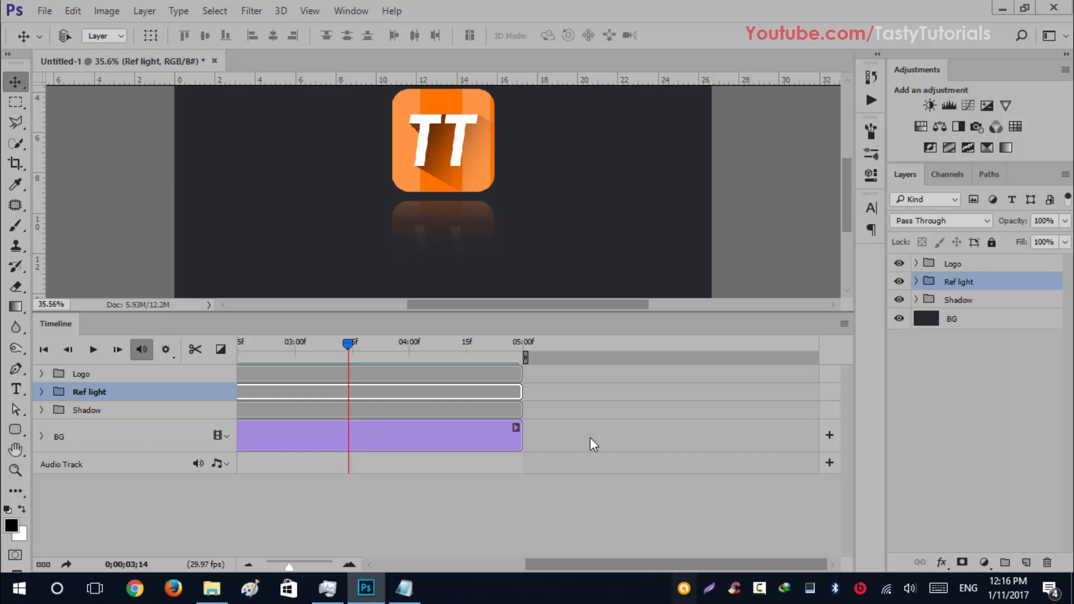
left_click(523, 431)
left_click(517, 429)
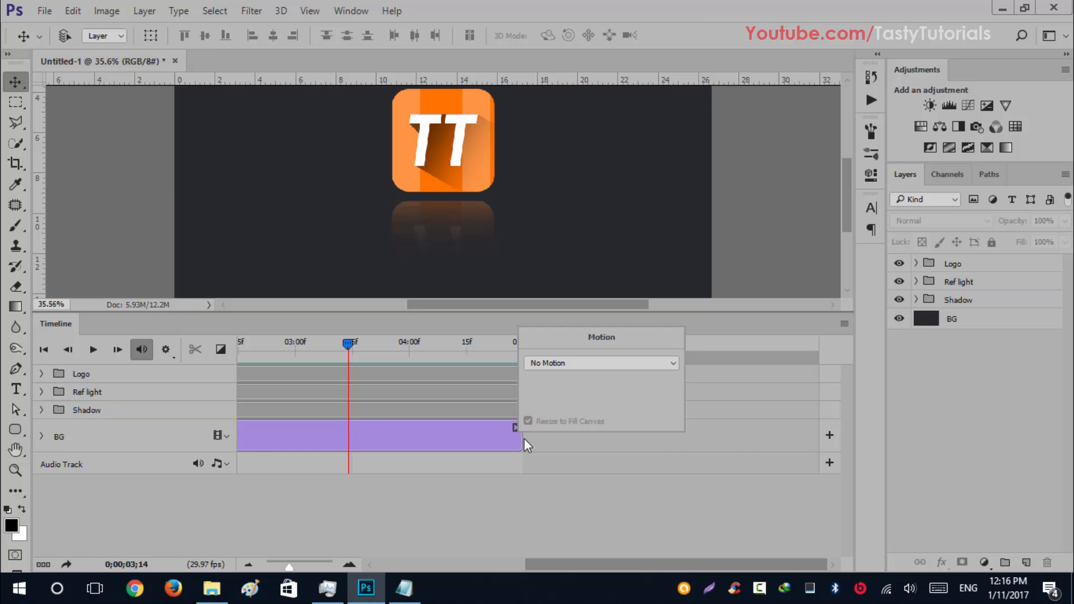
left_click(958, 382)
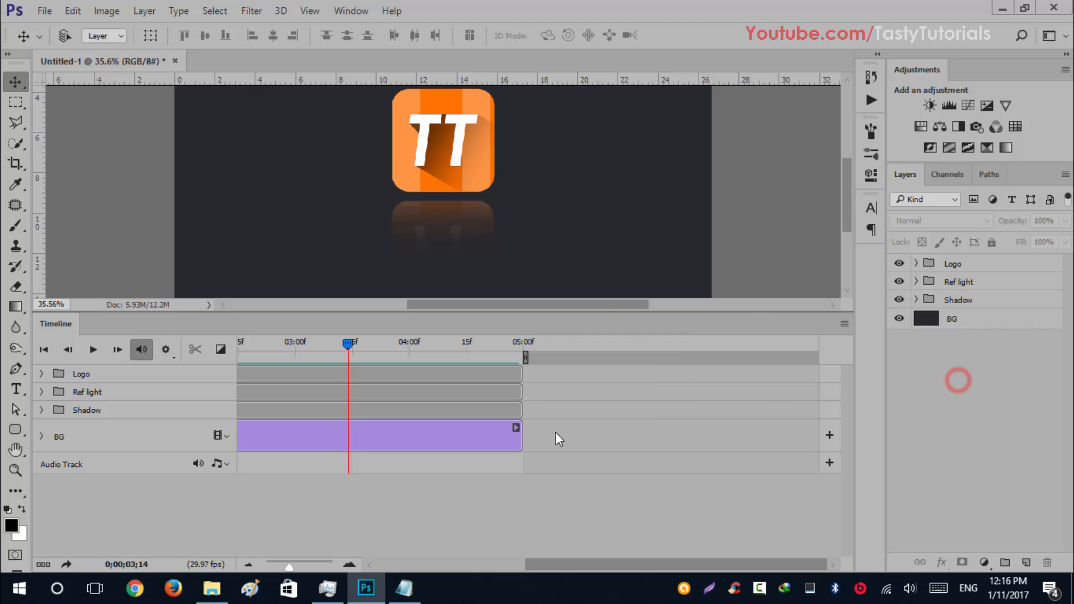
left_click_drag(522, 430, 749, 437)
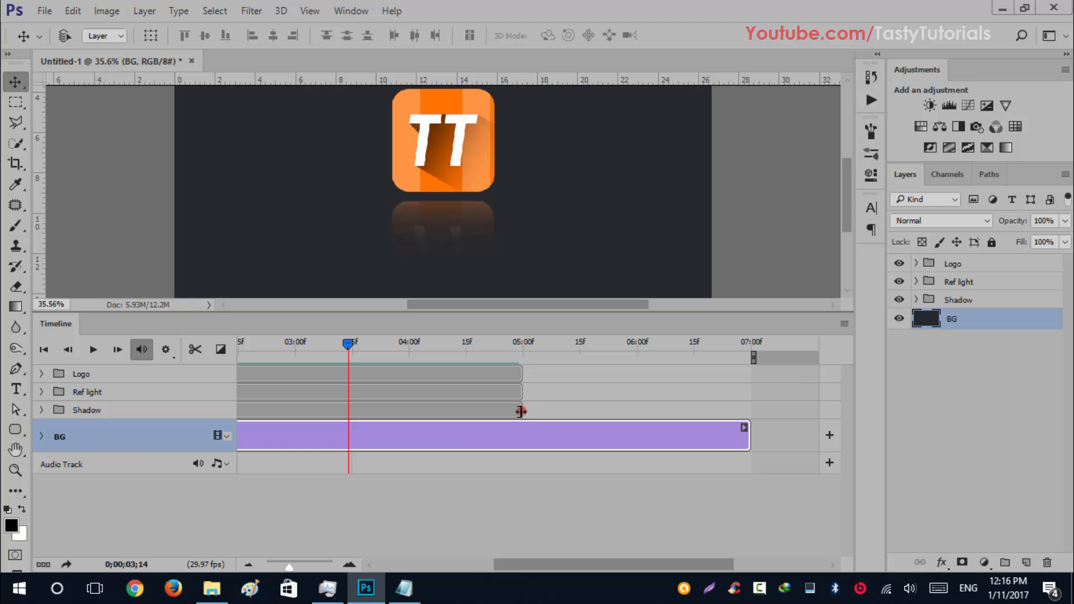
left_click_drag(520, 411, 752, 413)
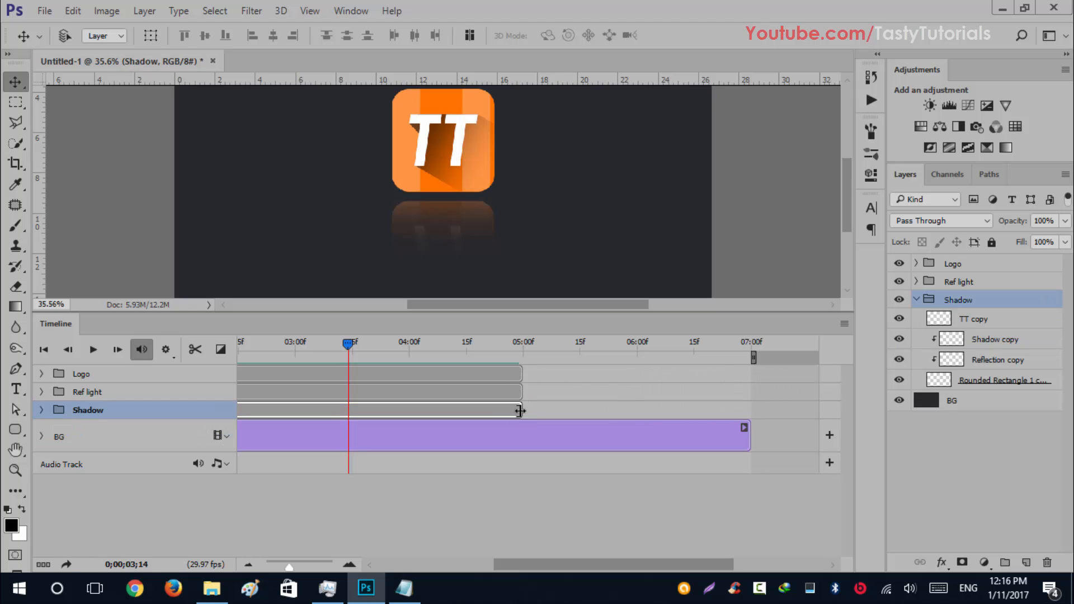
left_click_drag(520, 411, 743, 409)
mouse_move(524, 394)
left_mouse_down()
mouse_move(747, 394)
mouse_move(653, 427)
mouse_move(520, 430)
left_mouse_up()
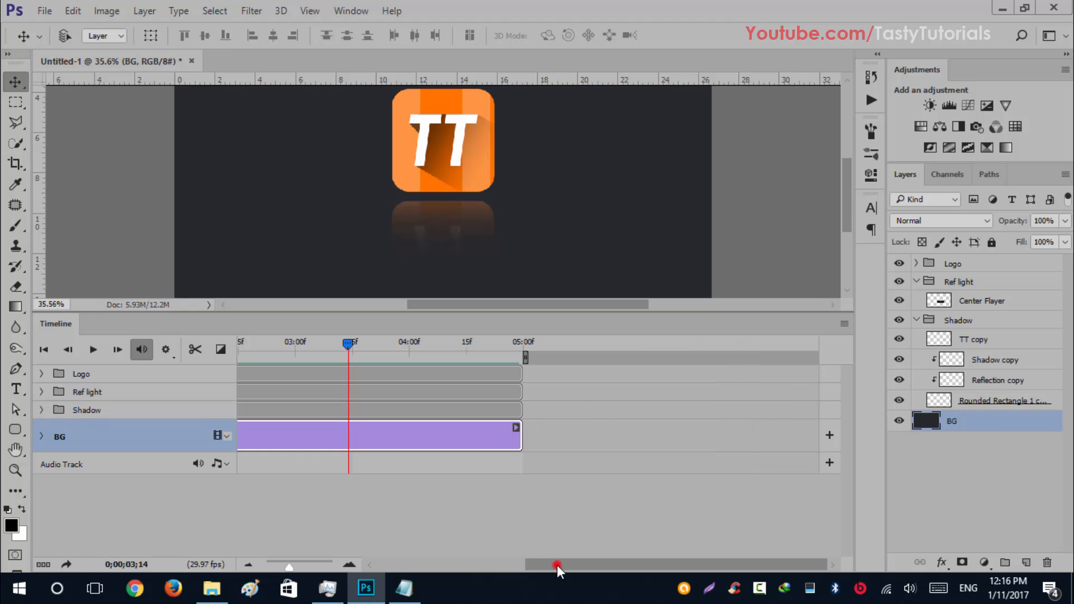
Step: Play the whole animation from its first frame with the full canvas in view, ending with the playhead at 0;00;01;00
left_click_drag(556, 564, 389, 572)
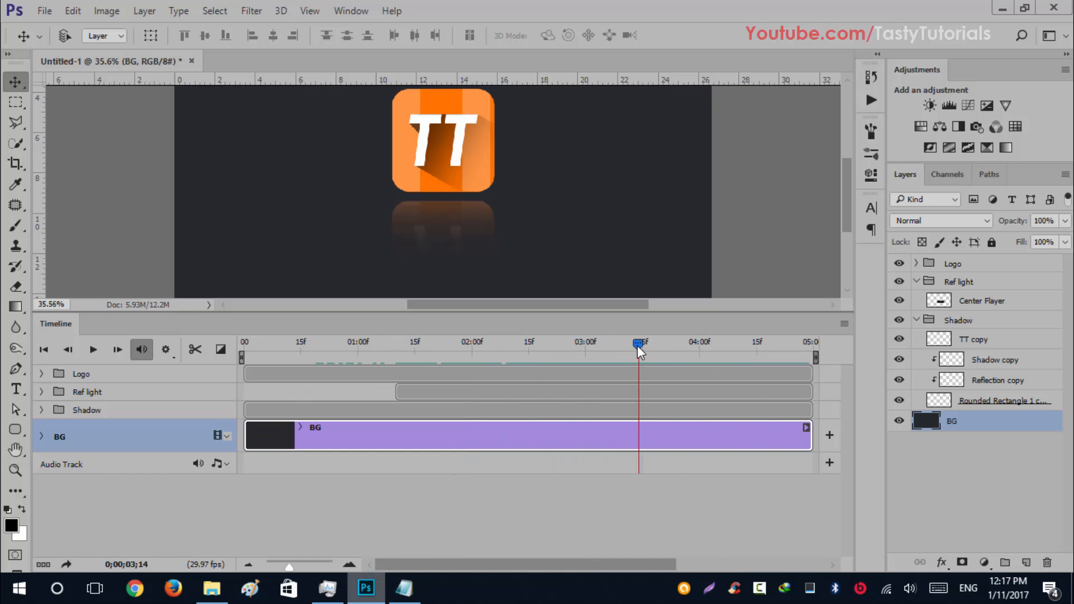
left_click_drag(637, 344, 243, 344)
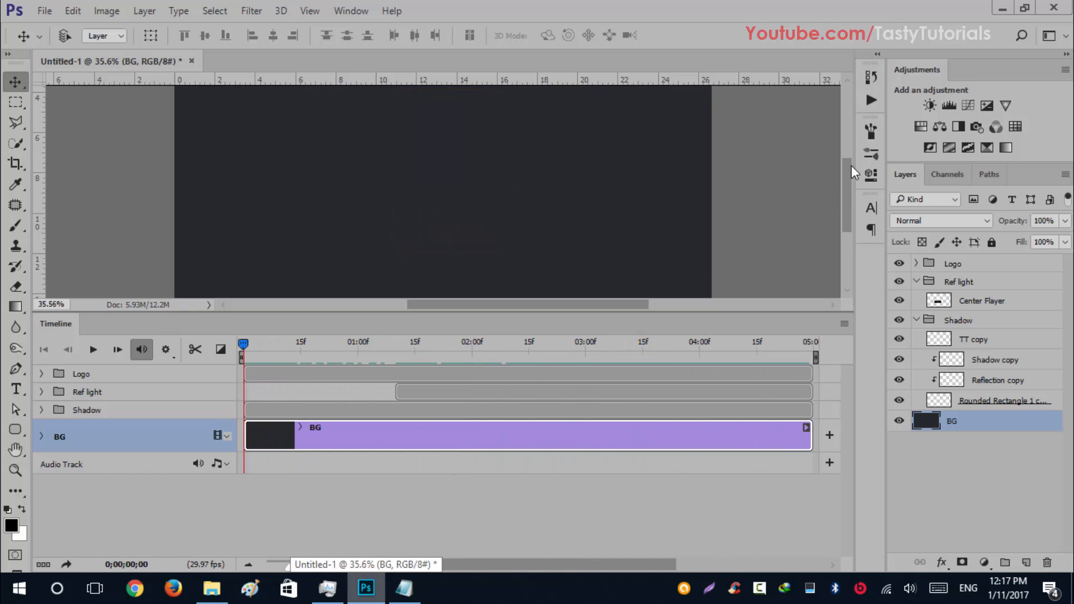
left_click_drag(844, 182, 841, 162)
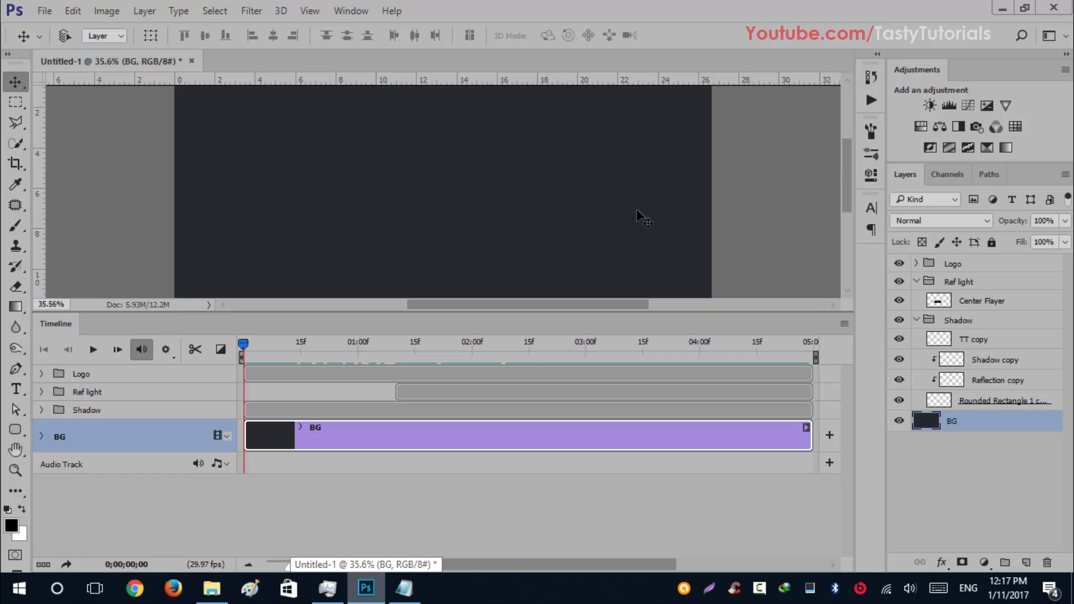
scroll(637, 217, "down", 1)
scroll(637, 211, "down", 1)
key("space")
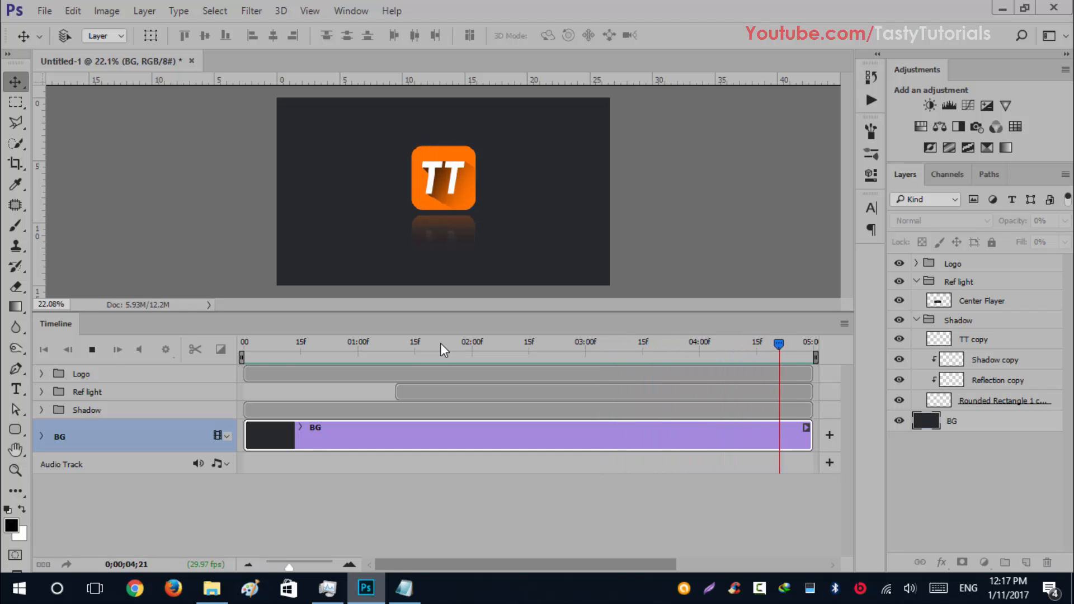
left_click(411, 342)
left_click_drag(406, 346, 356, 356)
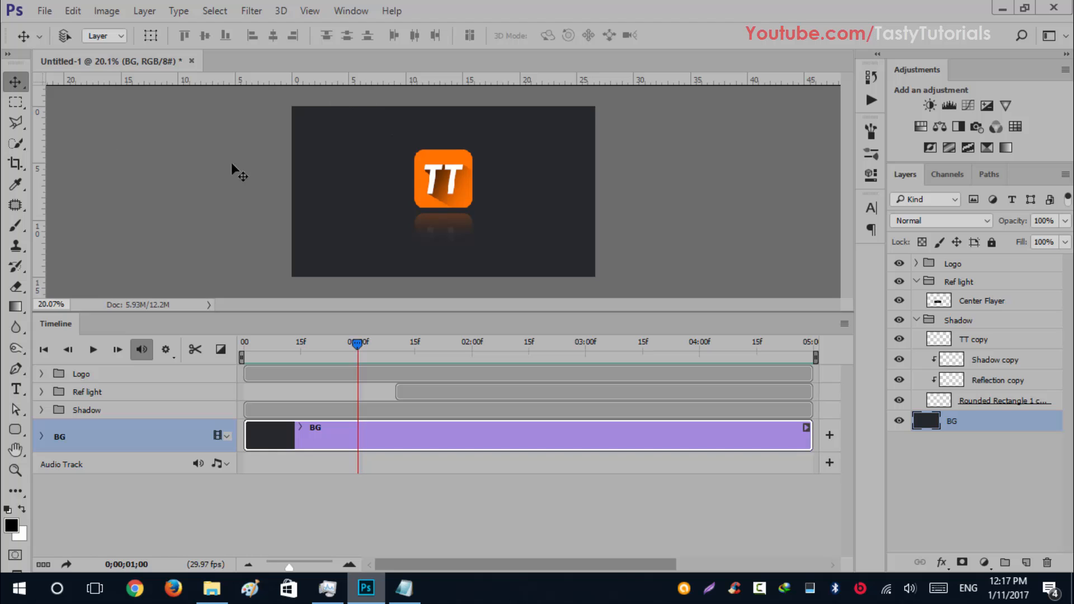
Step: Render all frames as an H.264 High Quality video named Intro 5 at 1920 x 1080 into E:\Animation
left_click(843, 325)
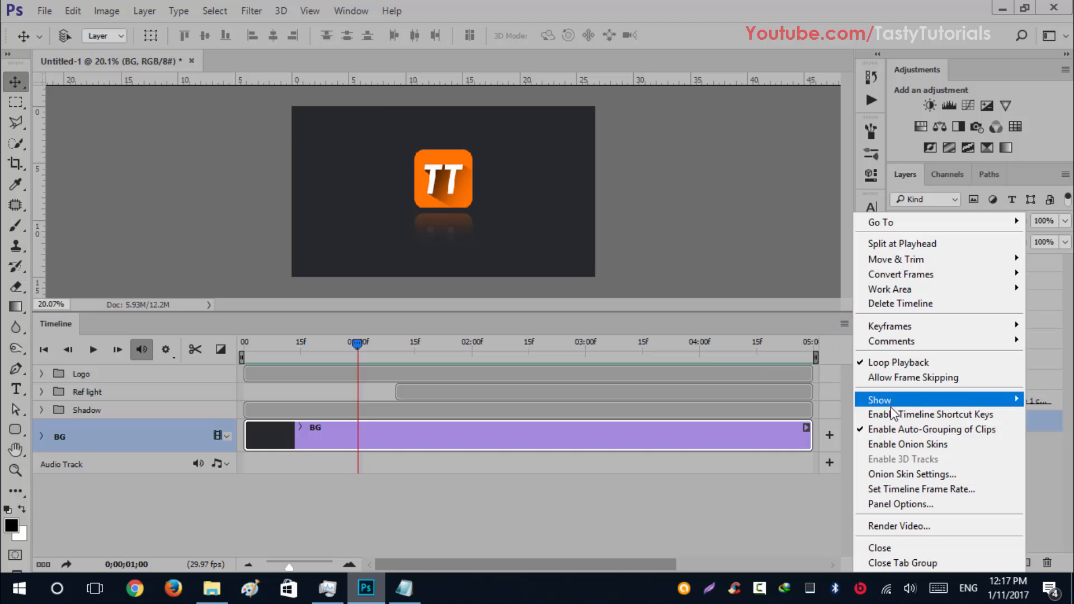
left_click(897, 528)
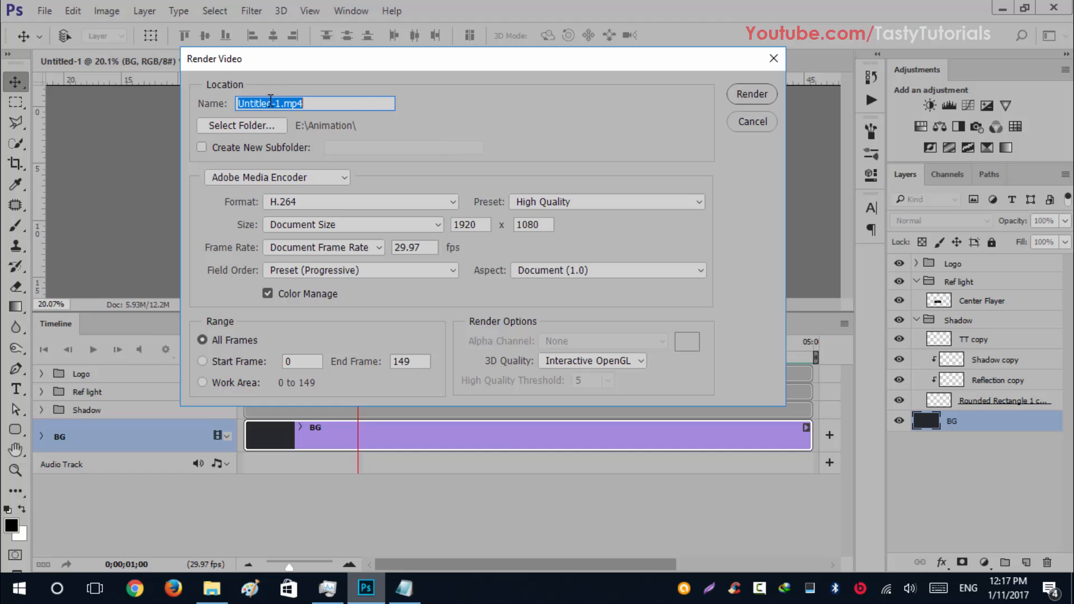
left_click(279, 103)
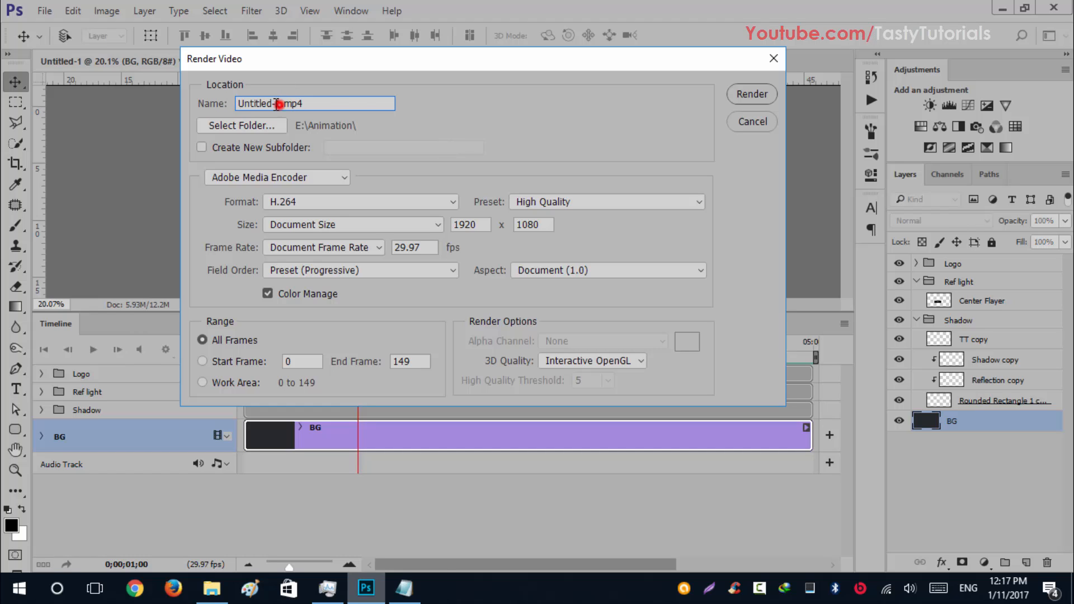
double_click(278, 103)
type("Intro 5")
left_click(743, 93)
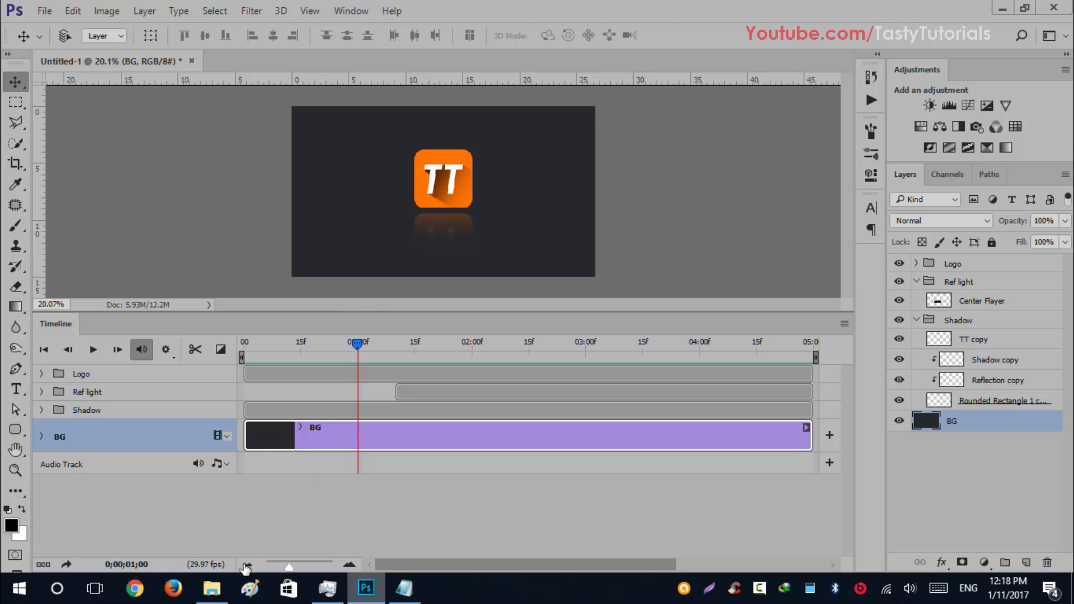
Step: Switch to File Explorer, play the rendered Intro 5 video from E:\Animation, and close the player
left_click(211, 589)
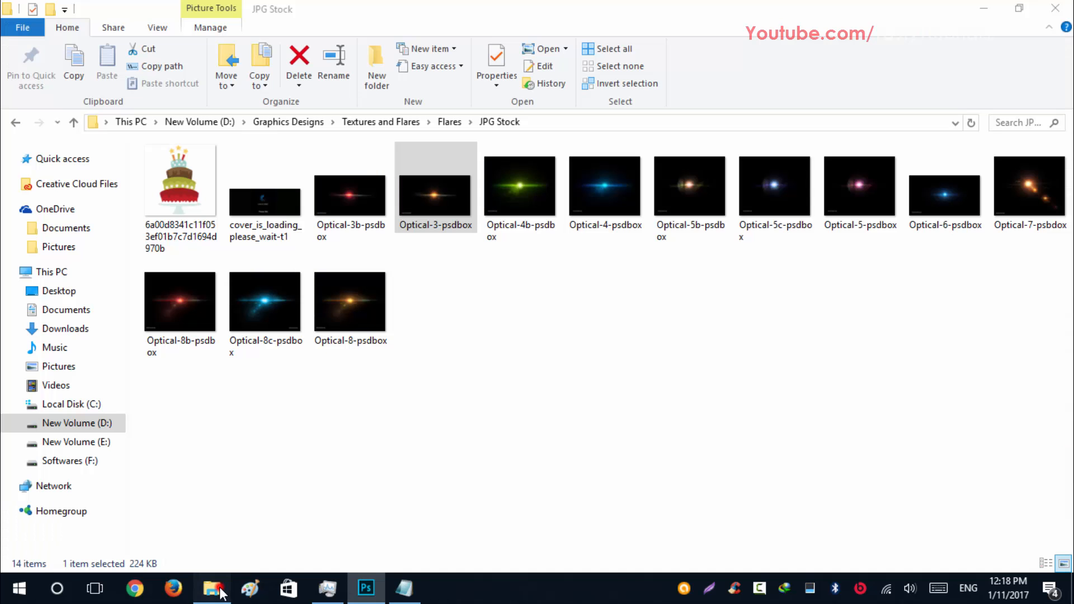
left_click(82, 444)
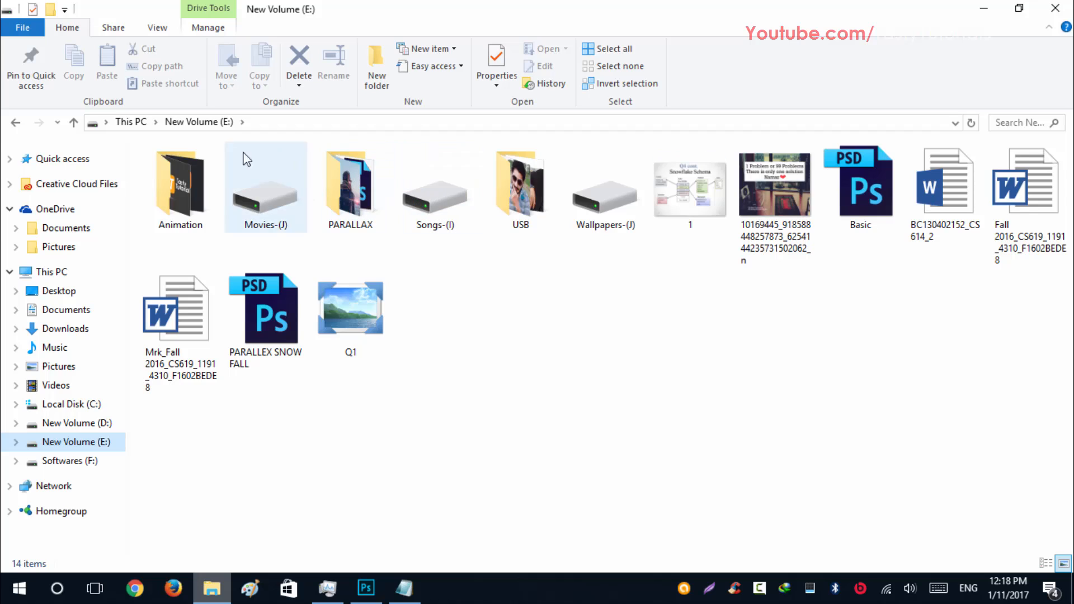
double_click(193, 170)
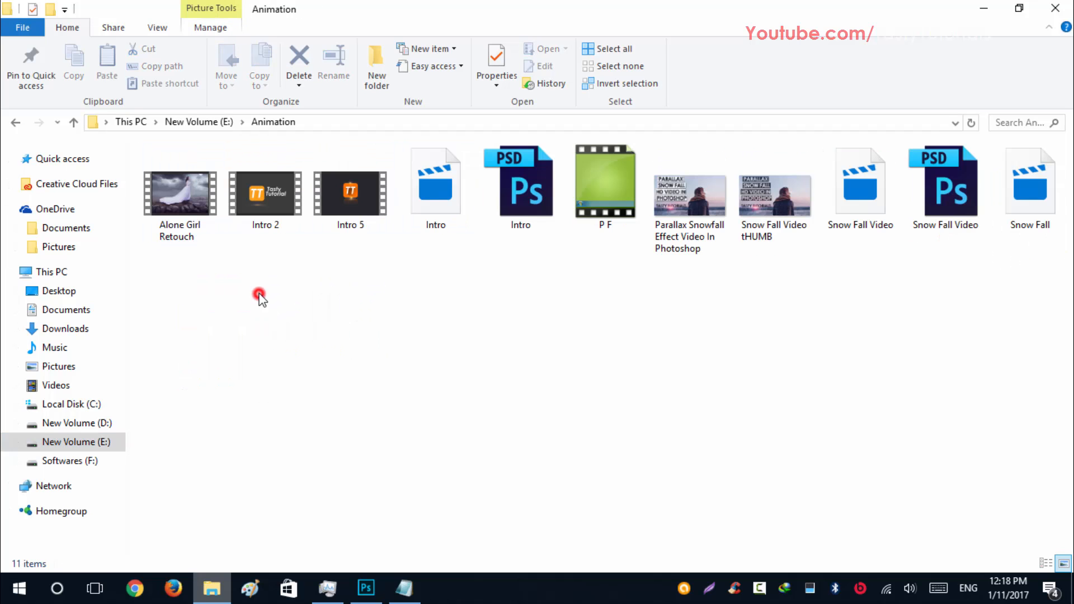
left_click(338, 179)
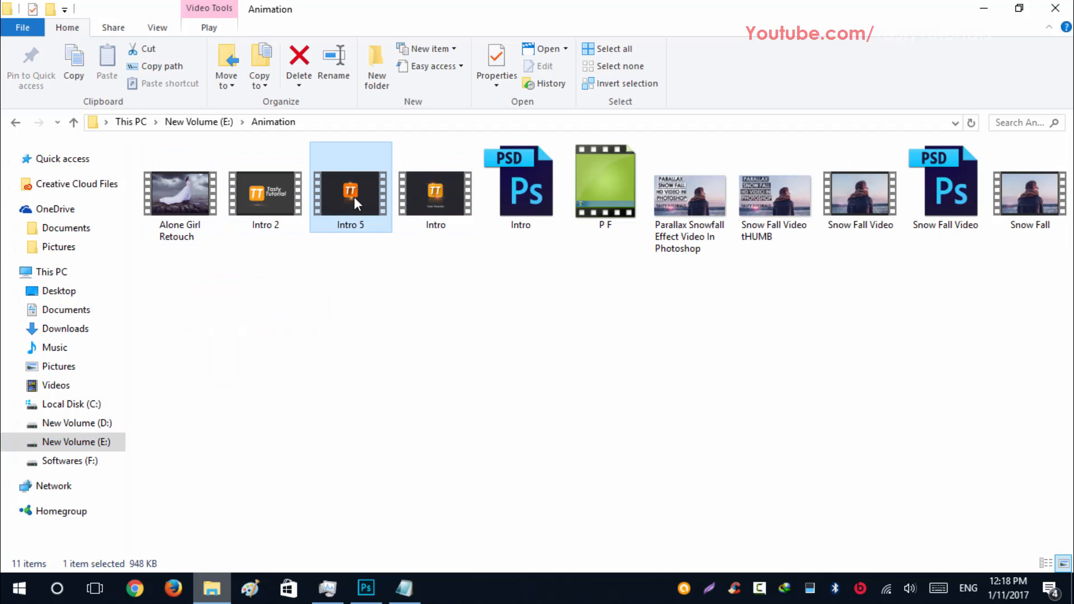
right_click(354, 195)
left_click(272, 215)
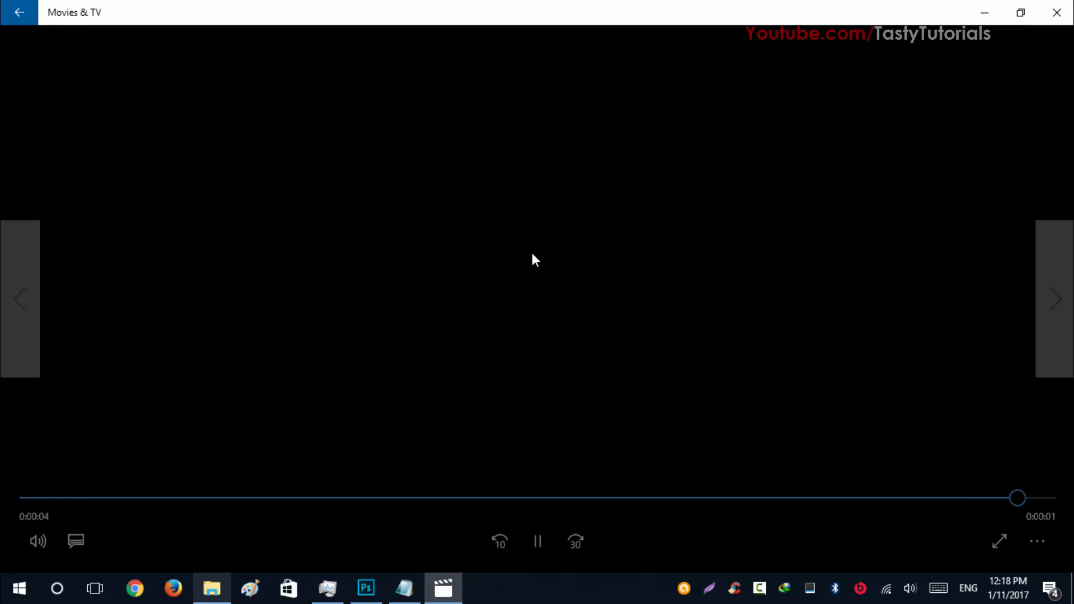
left_click(1057, 13)
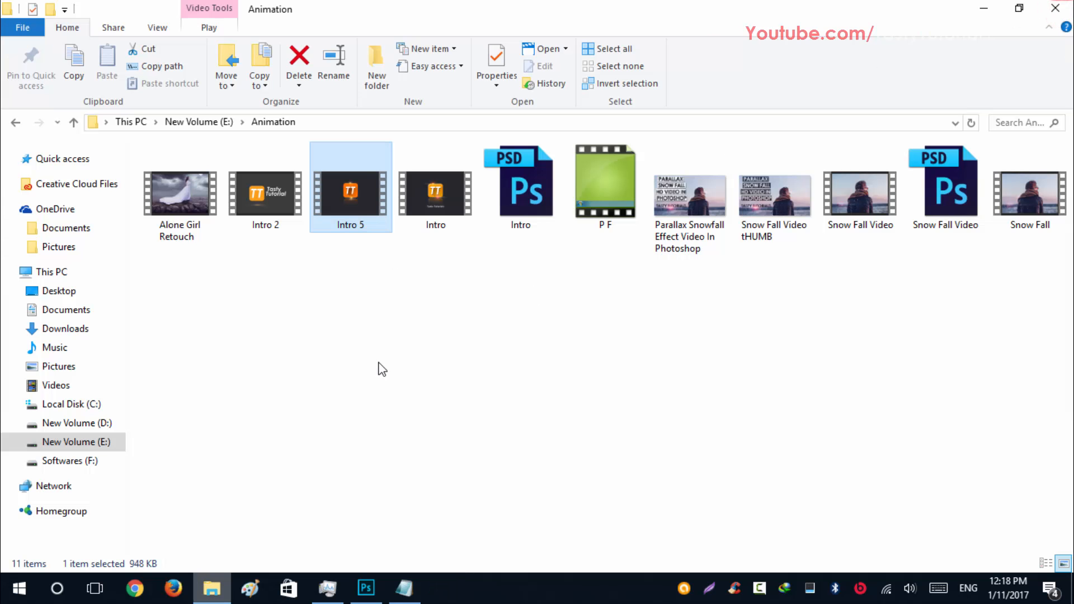
Step: Return to Photoshop and open the file selection for adding audio to the timeline's audio track
left_click(372, 586)
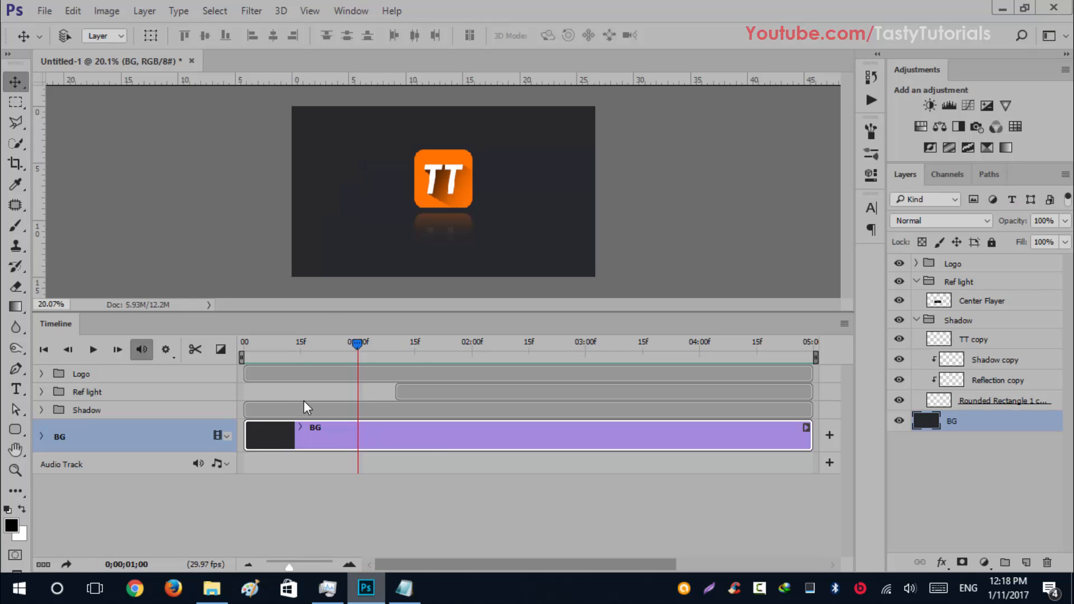
left_click(219, 463)
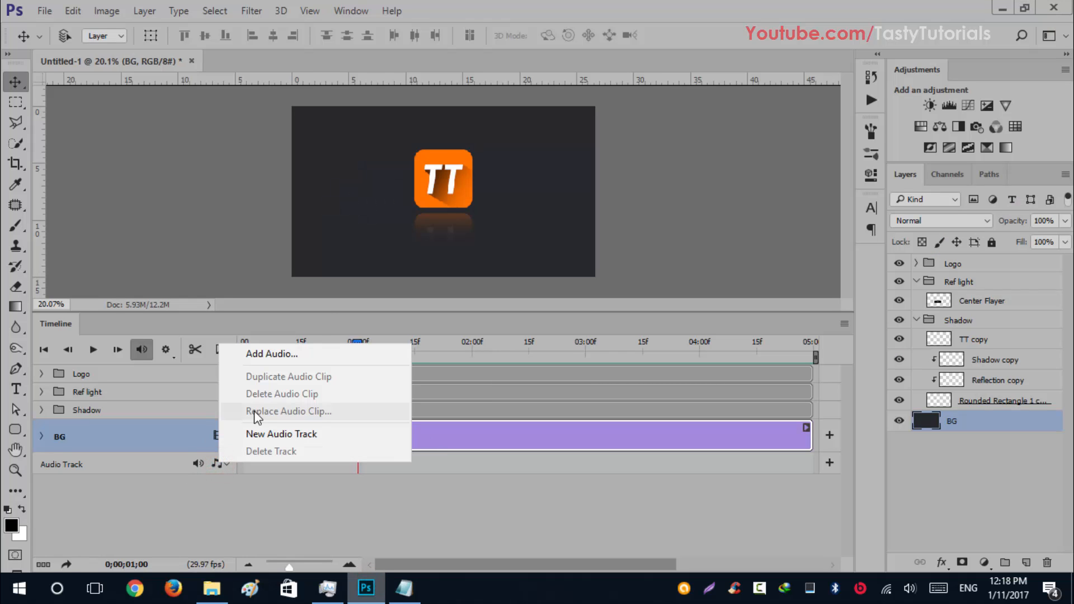
left_click(263, 357)
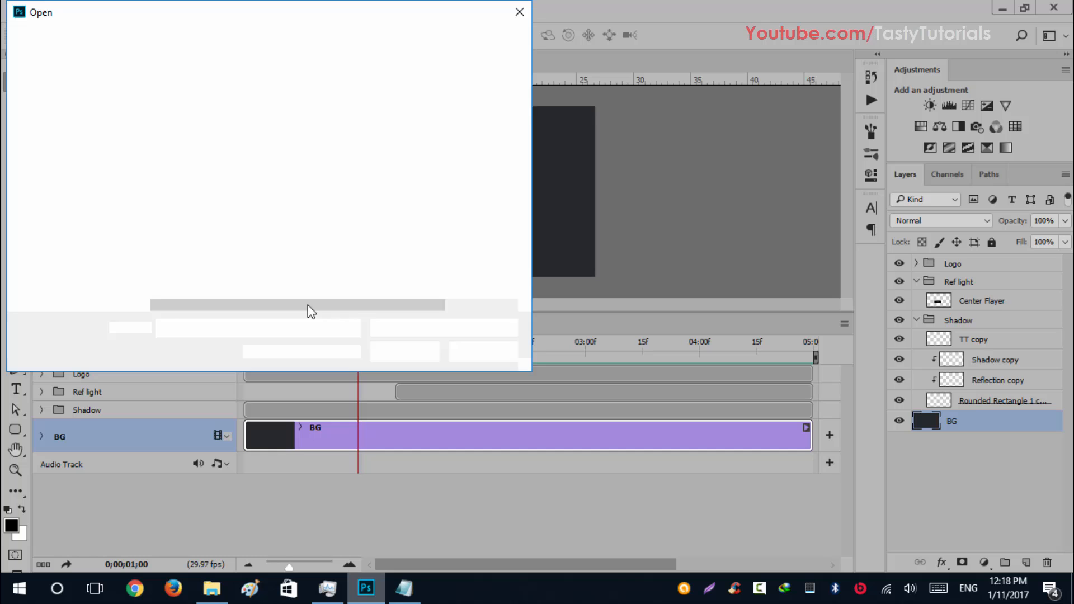
Step: Listen to the Faith and Take_You_Home_Tonight files from the Music folder, closing the player after each
left_click(206, 140)
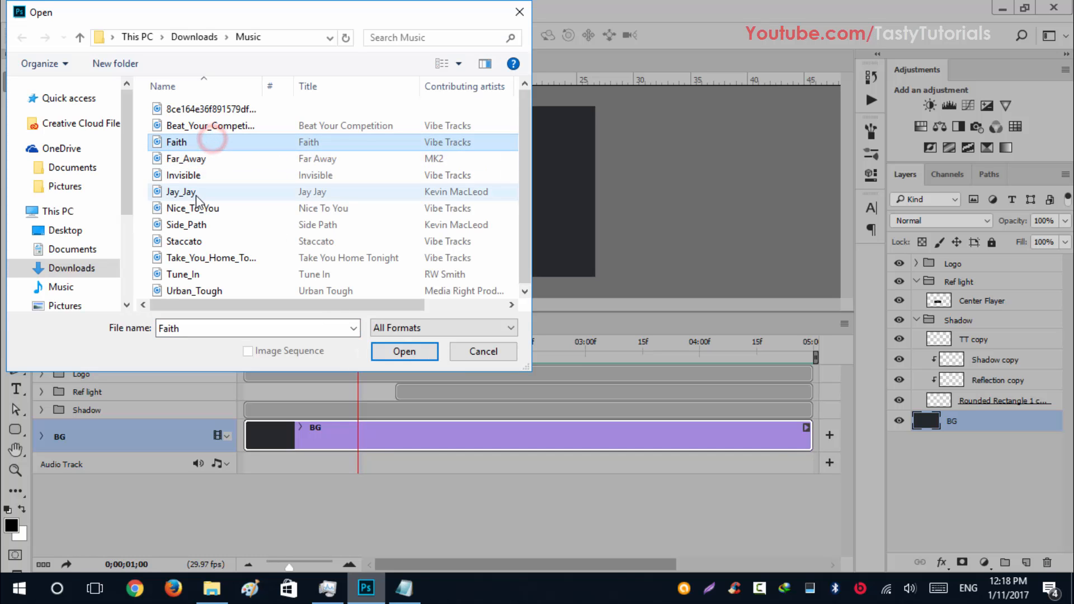
right_click(213, 143)
left_click(95, 179)
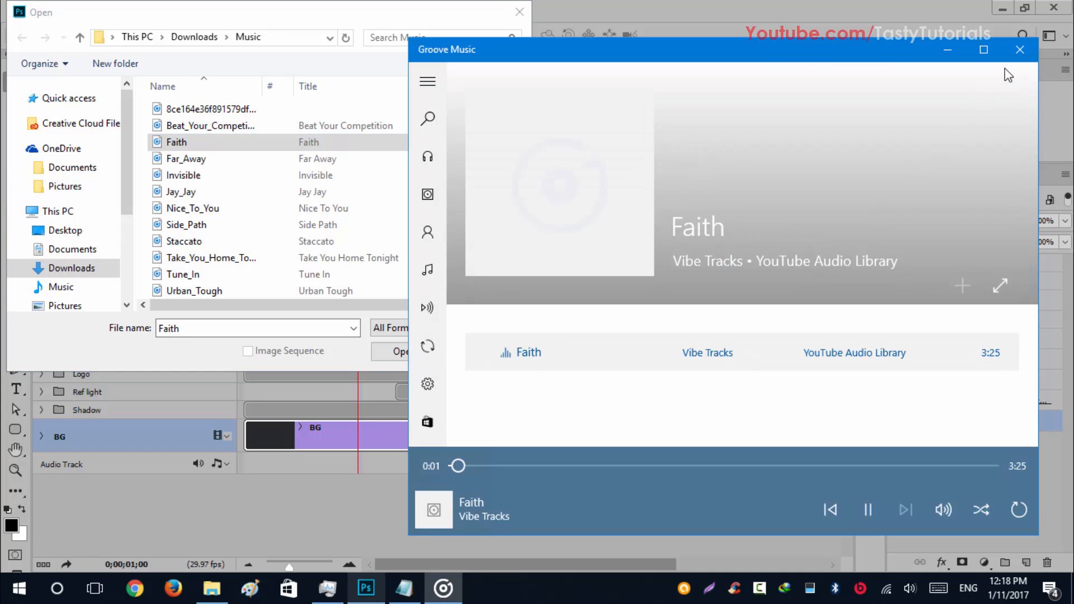
left_click(1019, 50)
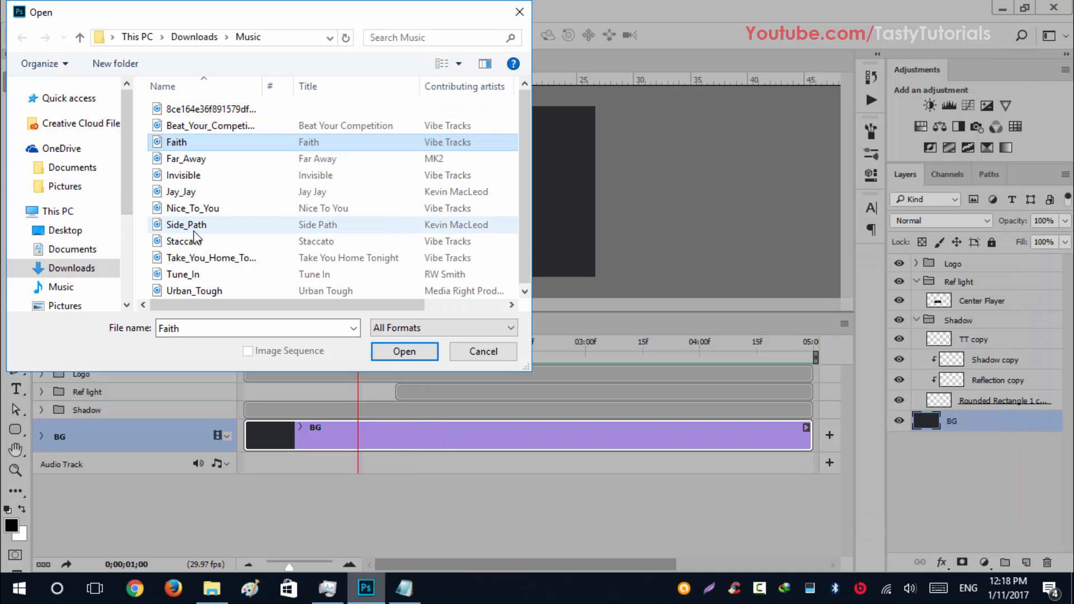
right_click(197, 257)
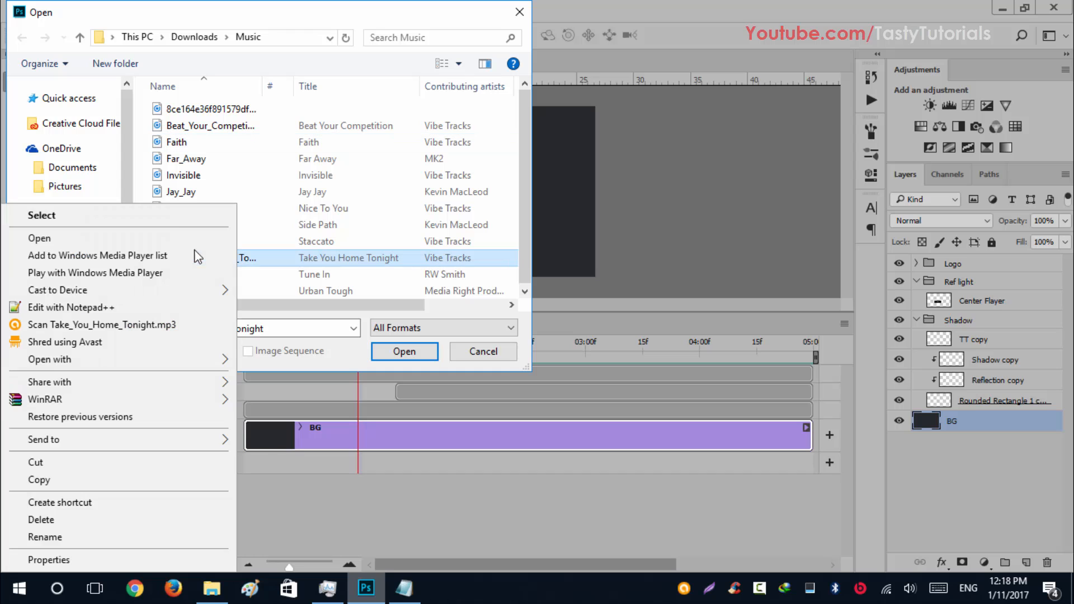
left_click(67, 238)
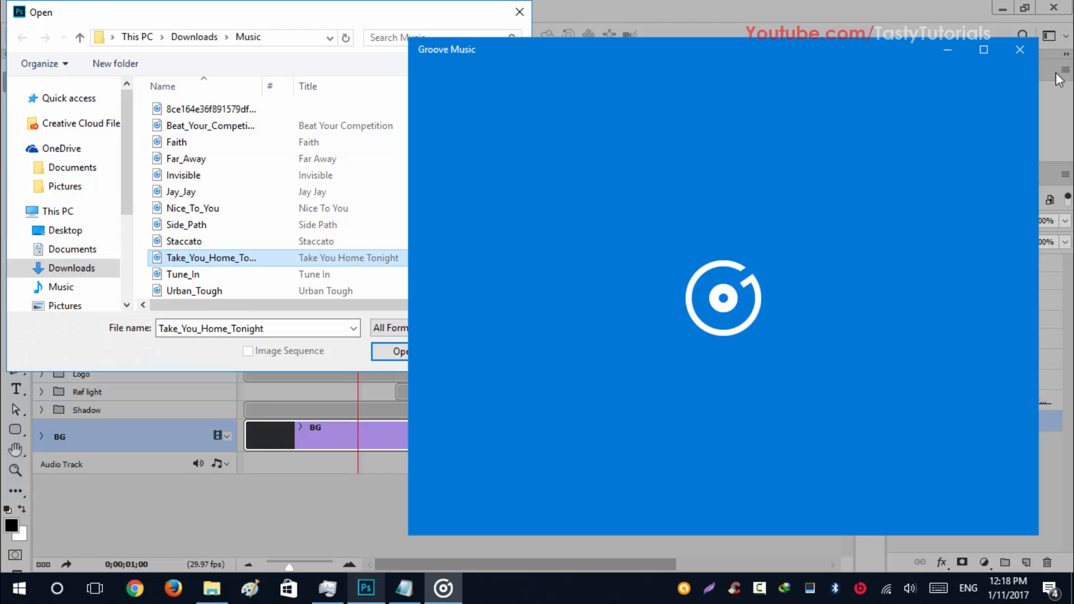
left_click(1020, 50)
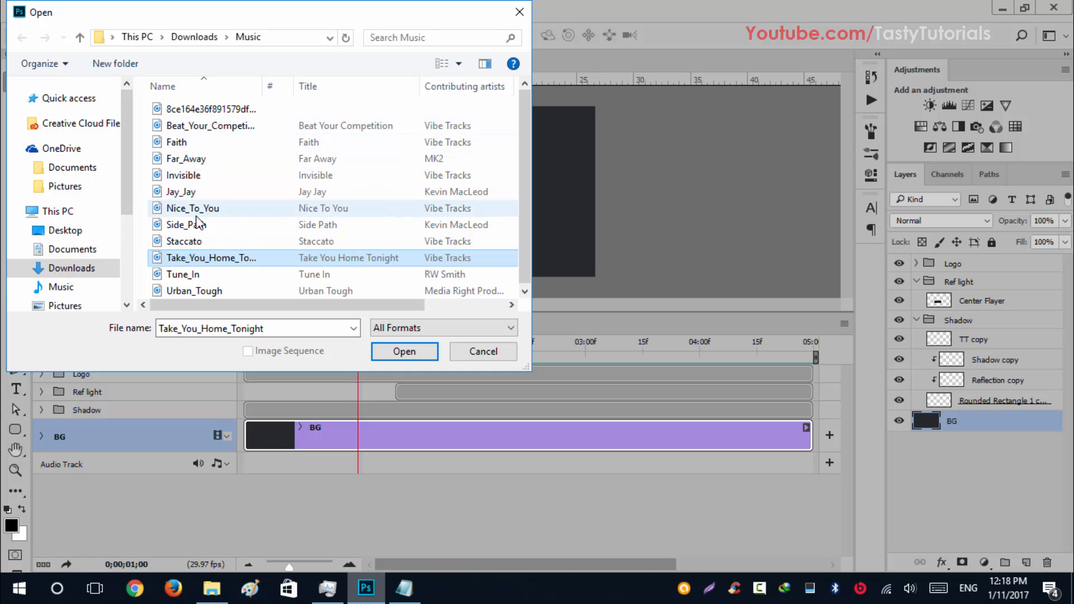
Step: Listen to the Nice_To_You, Jay_Jay and Invisible files from the Music folder, closing the player after each
right_click(204, 209)
left_click(68, 237)
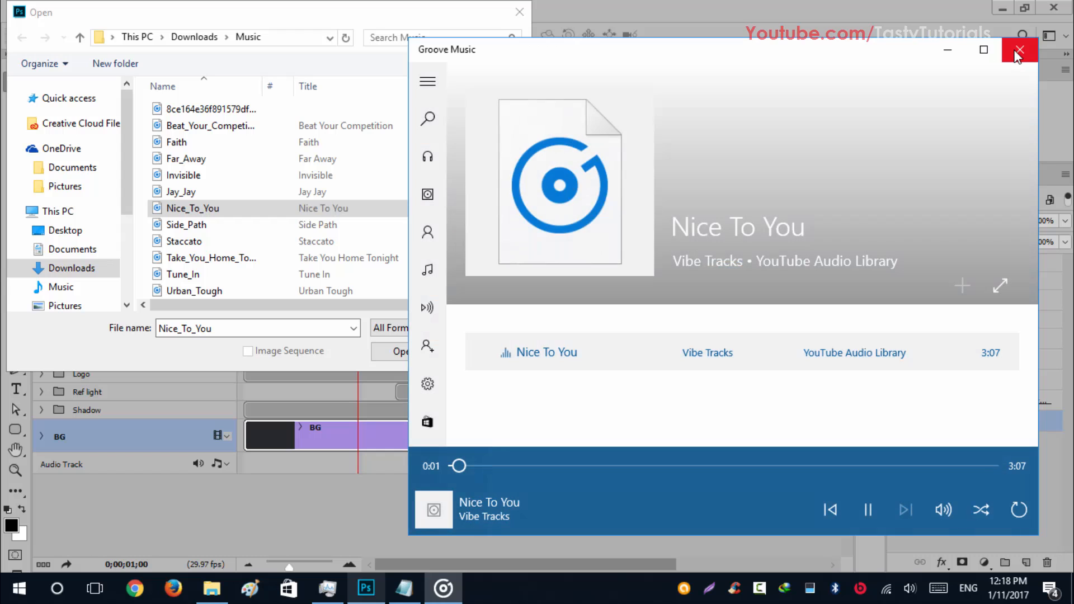
left_click(1018, 52)
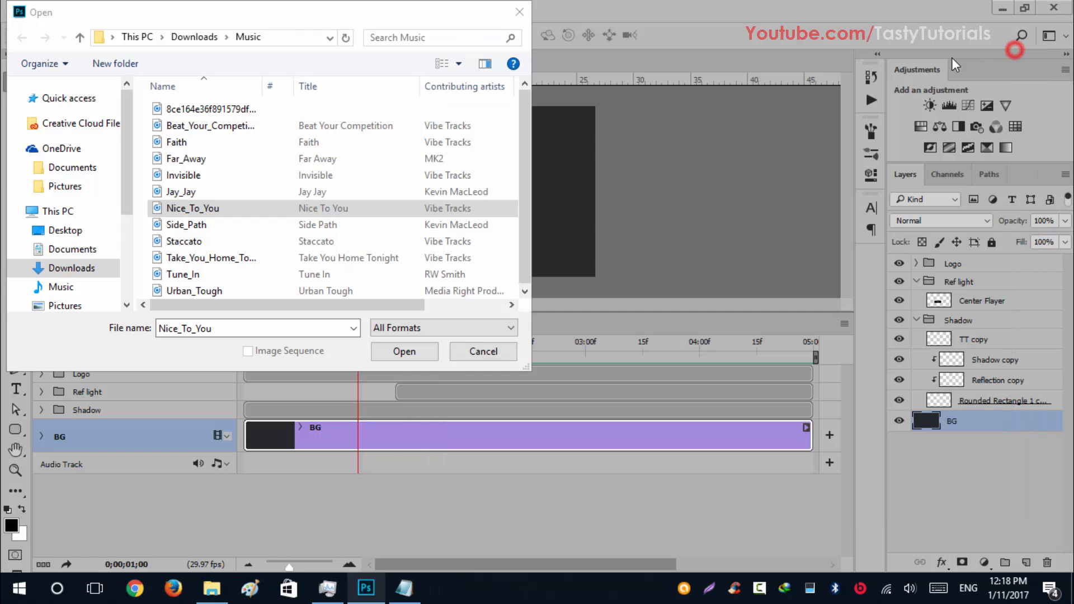
right_click(171, 192)
left_click(89, 231)
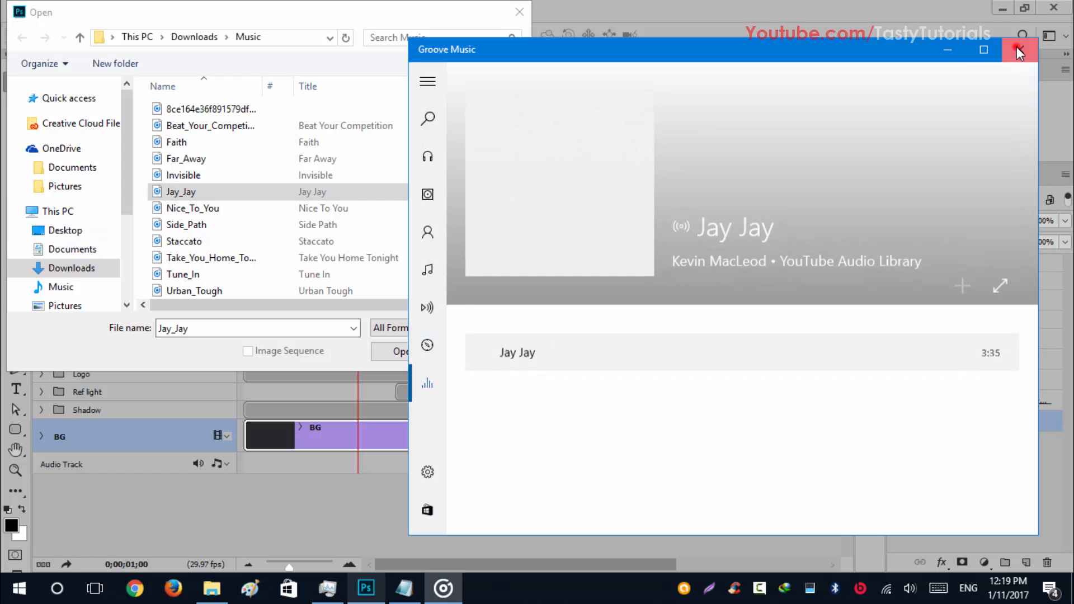
left_click(1019, 50)
left_click(175, 176)
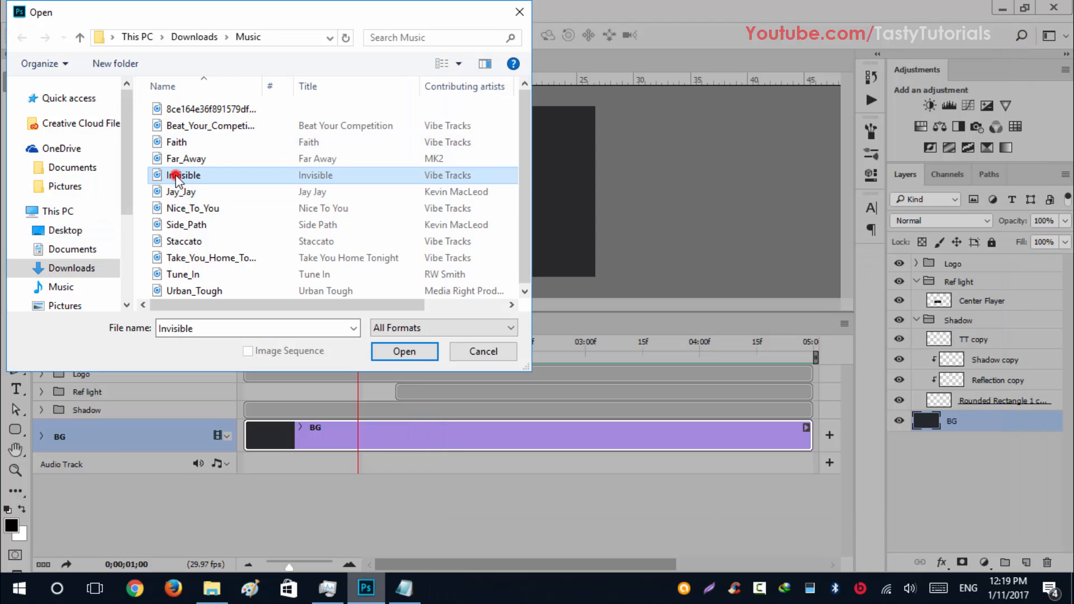
right_click(175, 177)
left_click(84, 214)
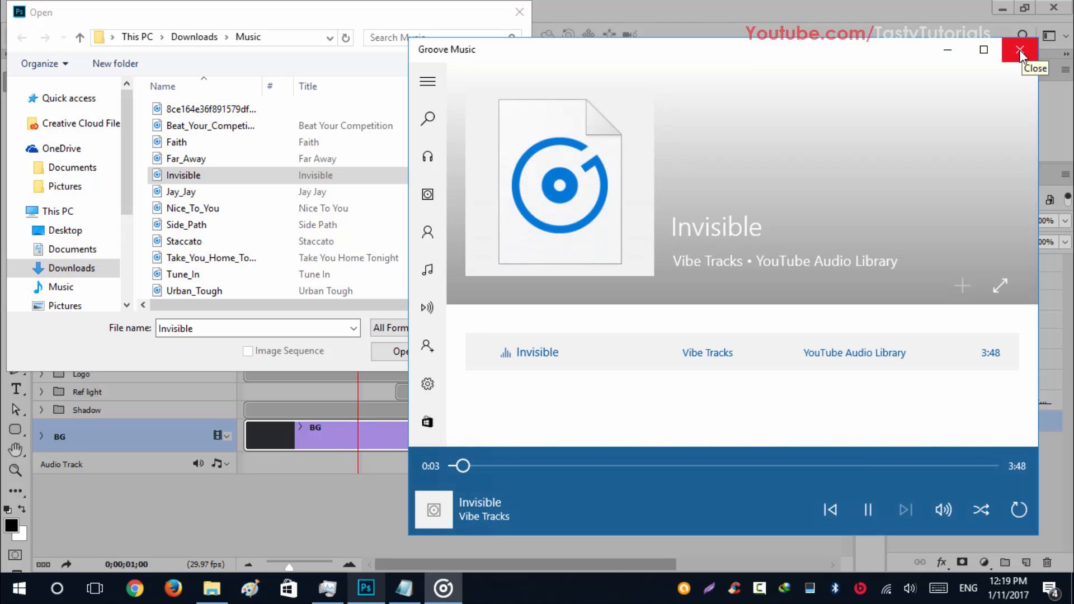
left_click(1019, 50)
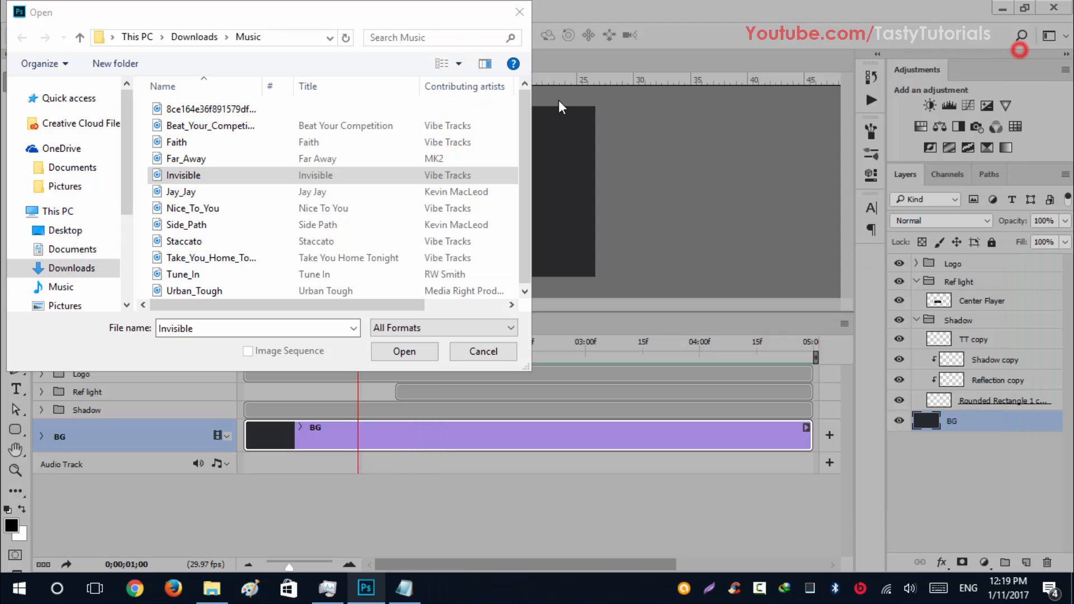
Step: Preview the Faith file once more, close the player, and add Faith to the timeline's audio track
right_click(194, 143)
left_click(188, 142)
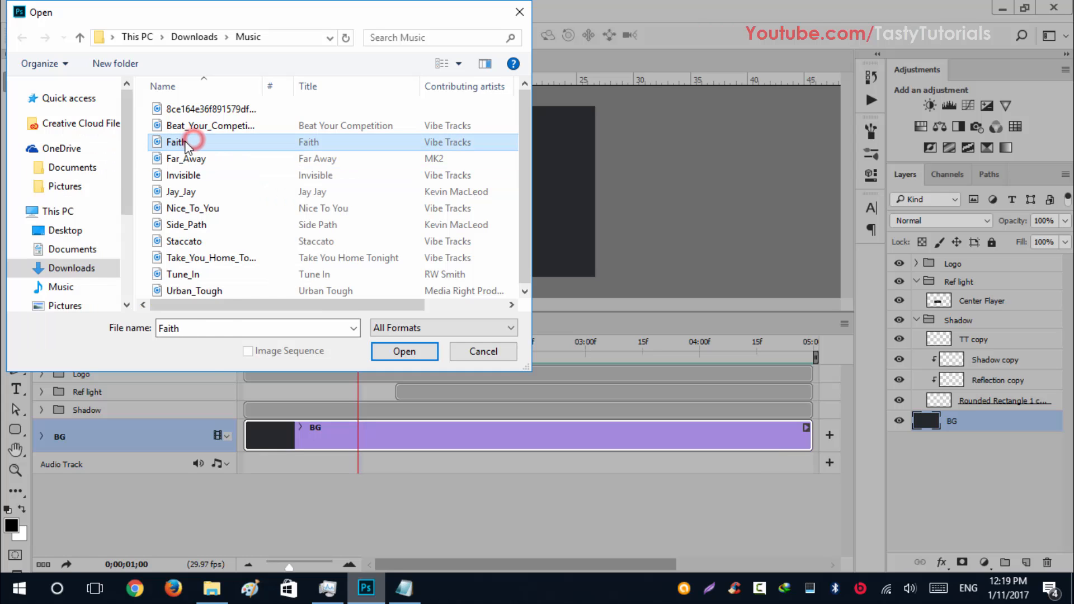
right_click(187, 142)
left_click(94, 180)
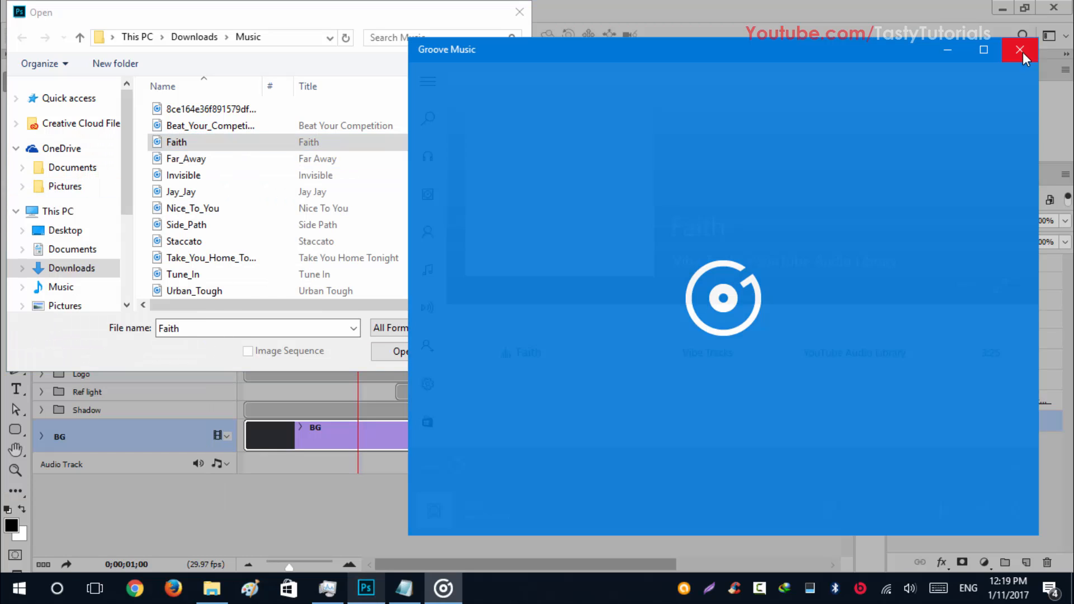
left_click(1019, 50)
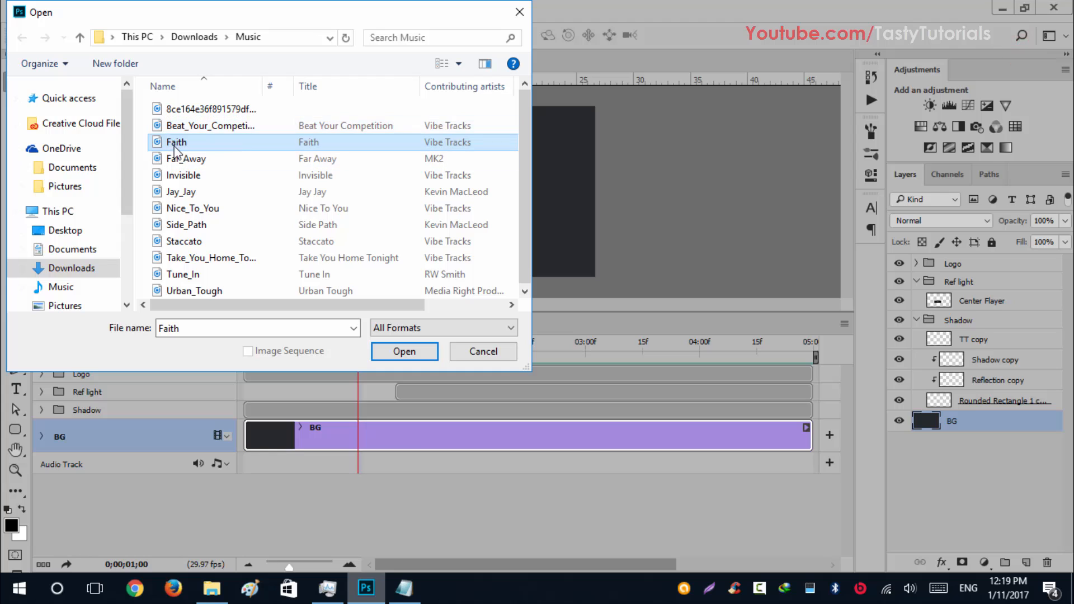
left_click(388, 347)
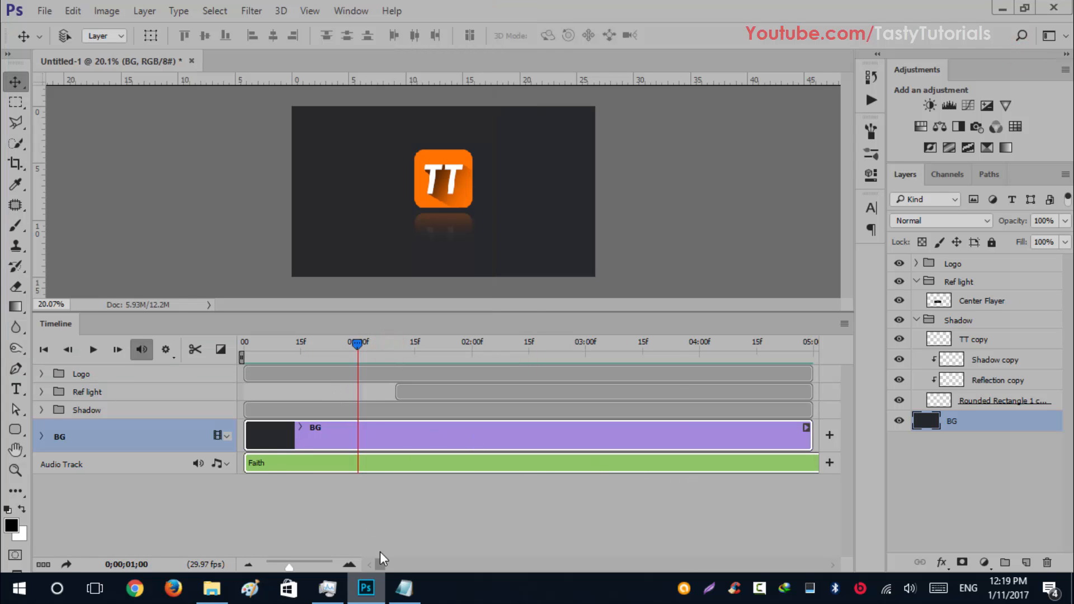
Step: Trim the end of the Faith audio clip to match the end of the BG clip at 05:00f
left_click_drag(380, 563, 268, 569)
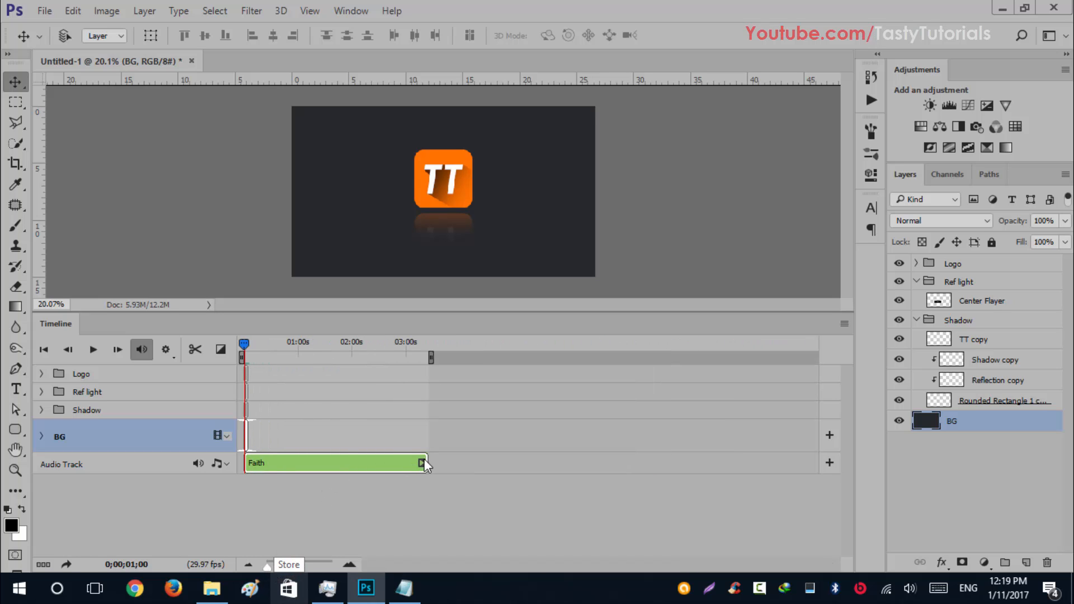
left_click_drag(420, 460, 257, 460)
left_click_drag(267, 567, 273, 567)
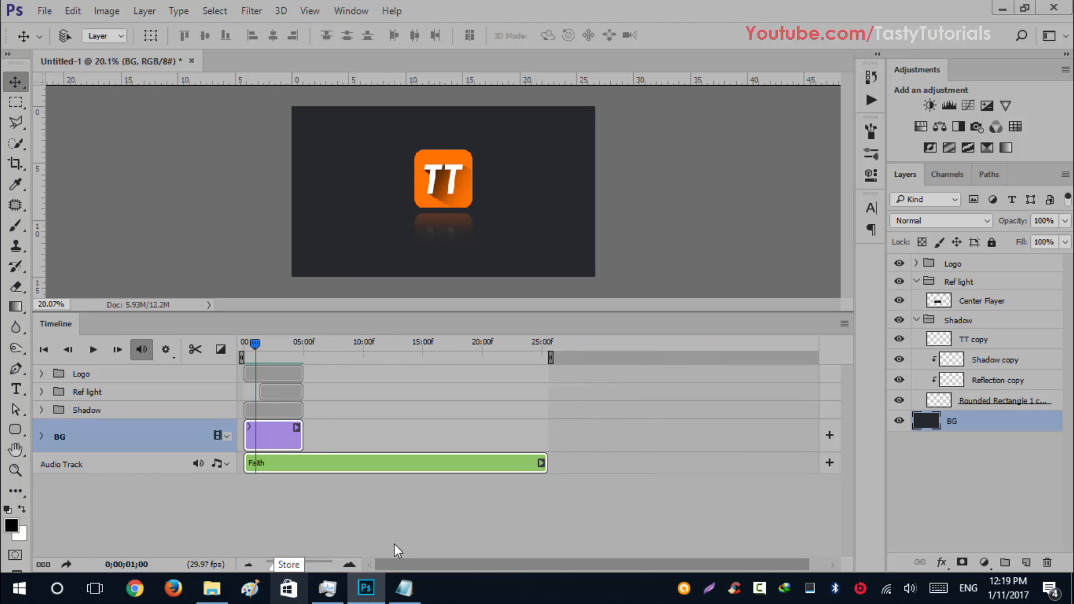
left_click(542, 461)
left_click(544, 463)
left_click_drag(545, 464, 307, 464)
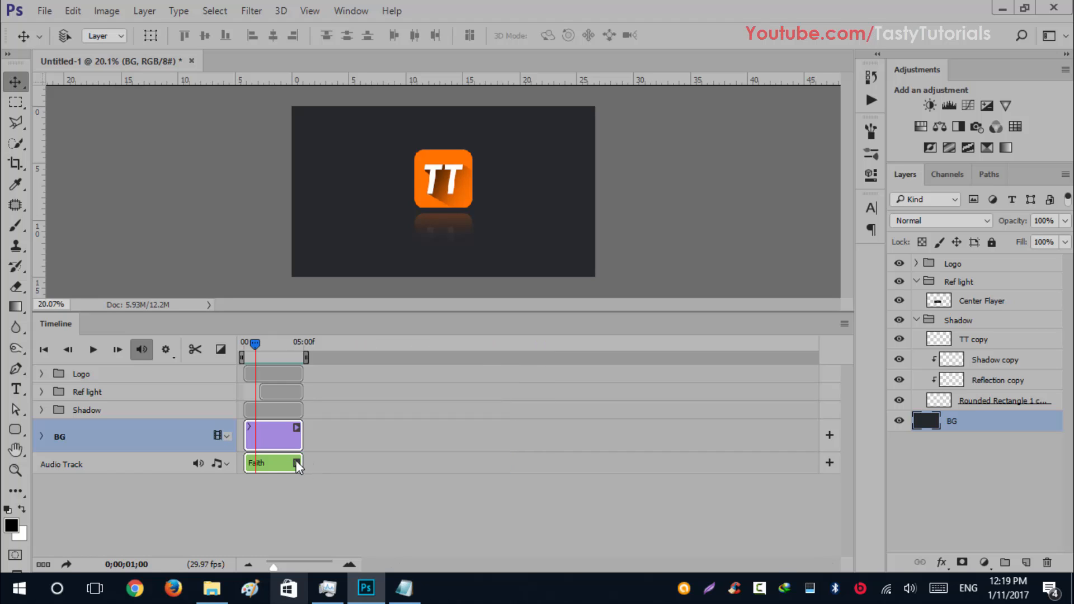
Step: Set the Faith audio clip's fade in to 0.05 s and its fade out to 0.07 s
left_click(297, 463)
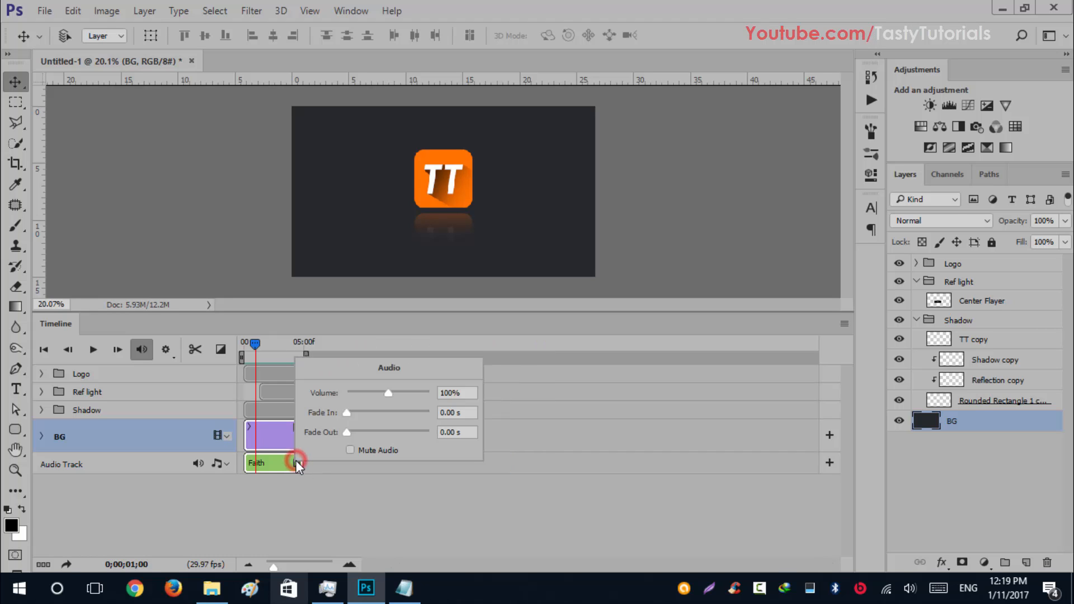
left_click(347, 414)
left_click_drag(350, 414, 347, 414)
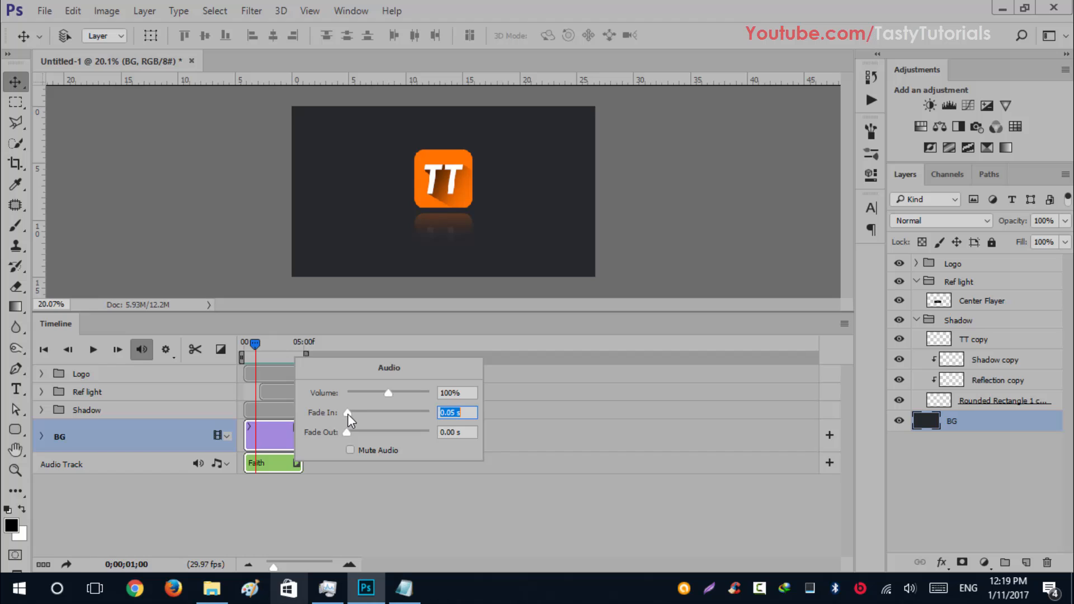
left_click(456, 412)
key("Up")
left_click(456, 433)
key("Up")
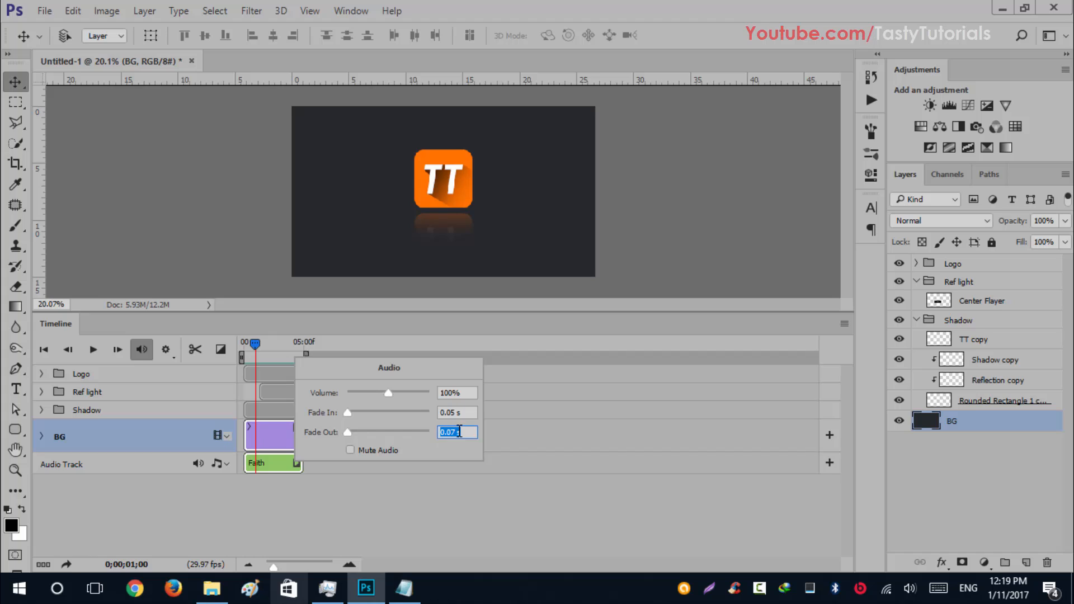
key("Up")
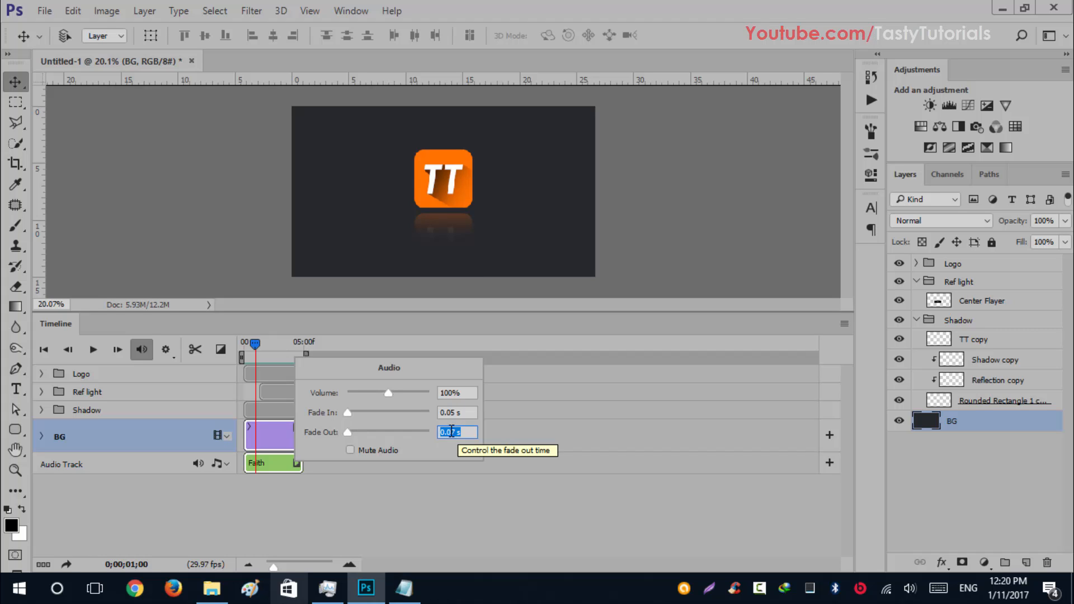
left_click(378, 488)
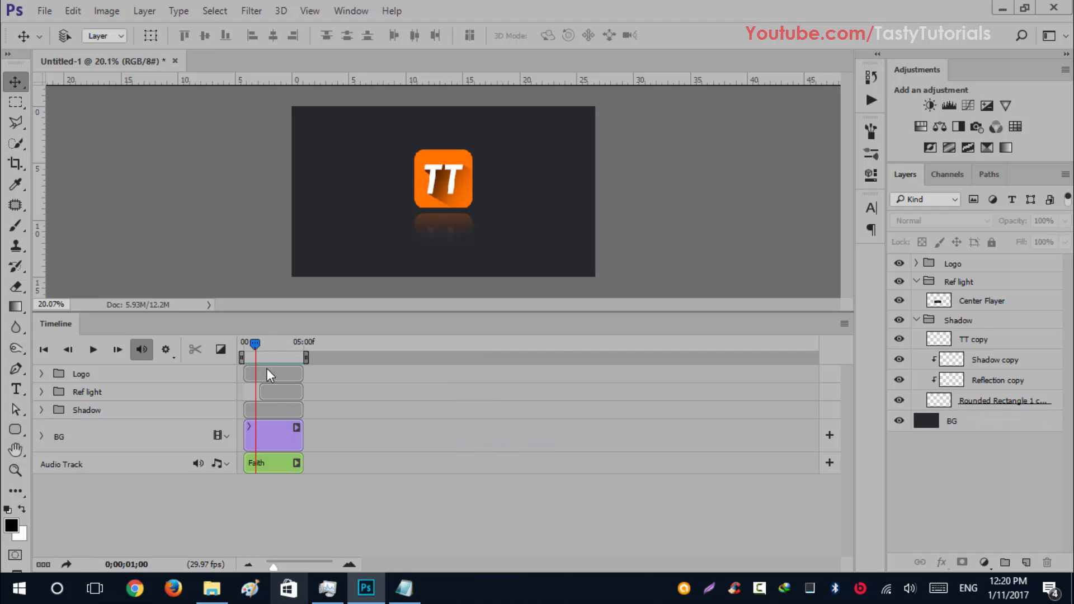
Step: Play the animation with its soundtrack twice from the first frame and return the playhead to 0;00;01;00
left_click_drag(254, 343, 240, 344)
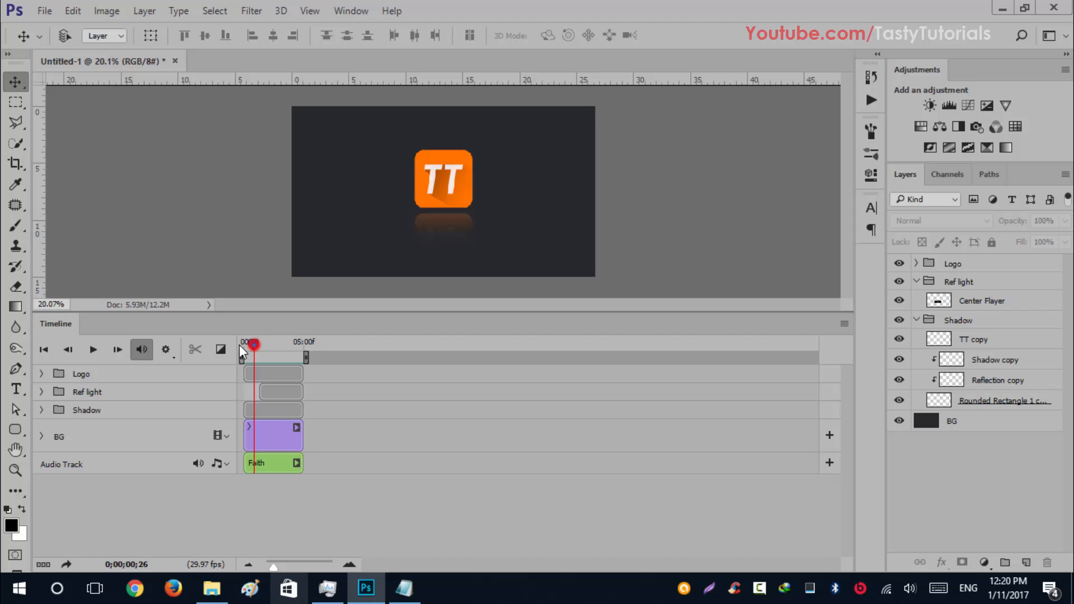
left_click(93, 349)
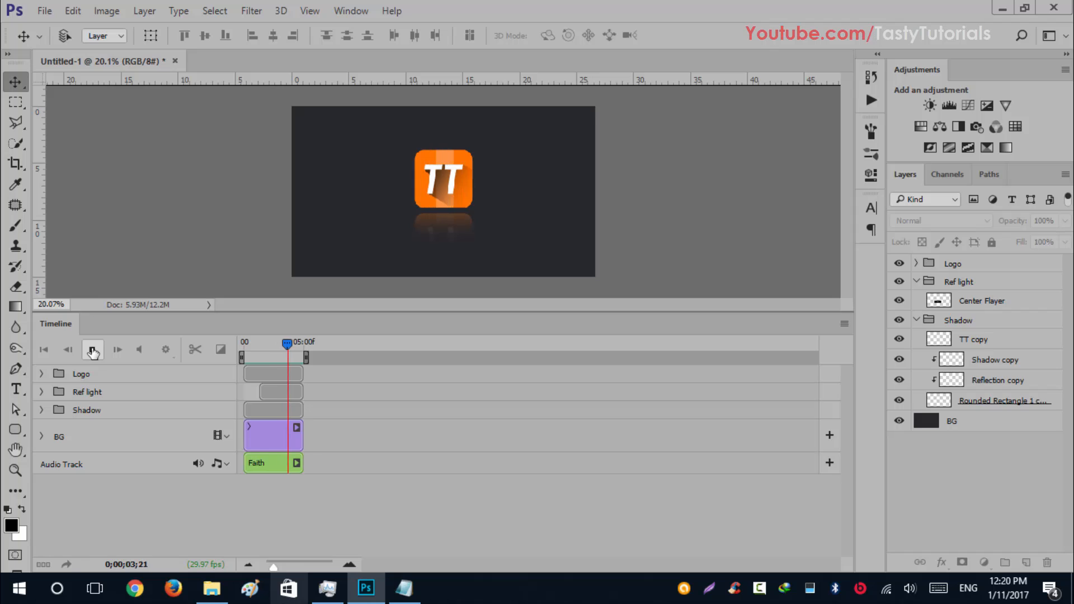
left_click(93, 350)
left_click_drag(291, 343, 237, 347)
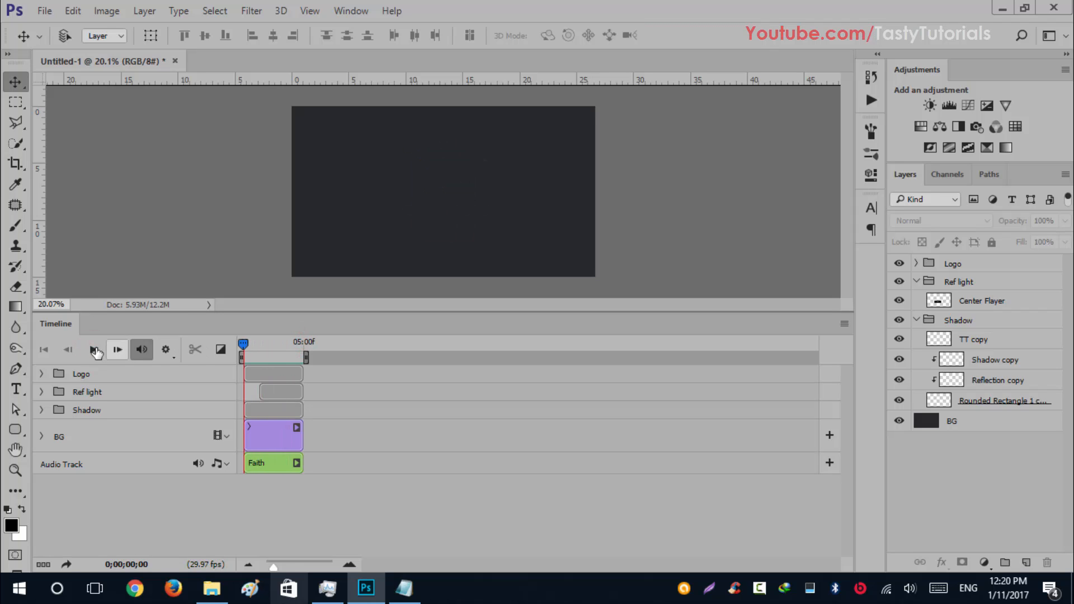
left_click(93, 350)
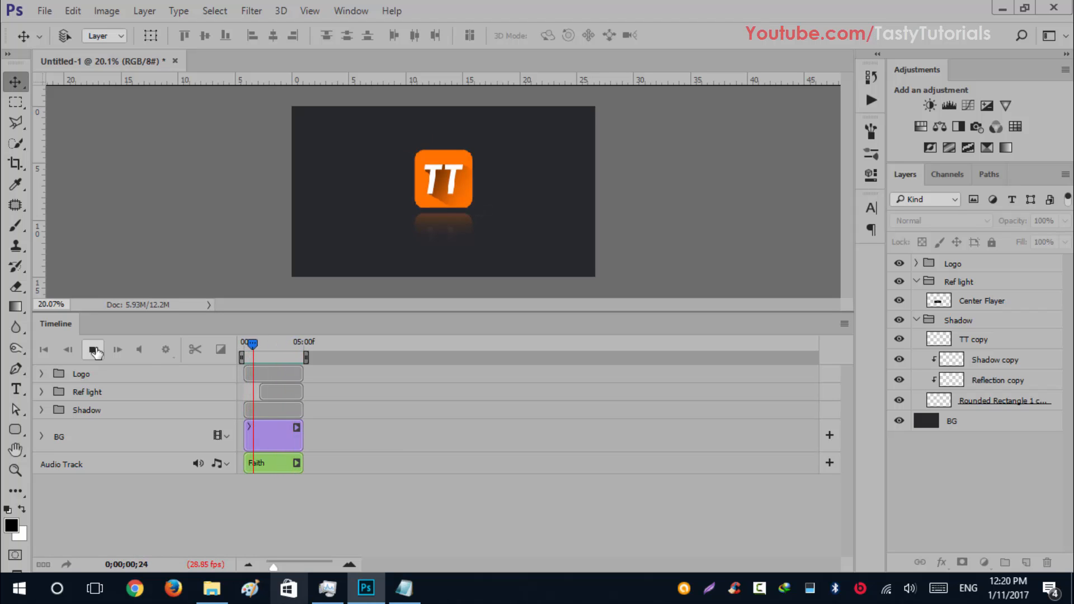
left_click(93, 349)
left_click(254, 347)
mouse_move(249, 344)
left_mouse_down()
mouse_move(283, 344)
mouse_move(259, 346)
left_mouse_up()
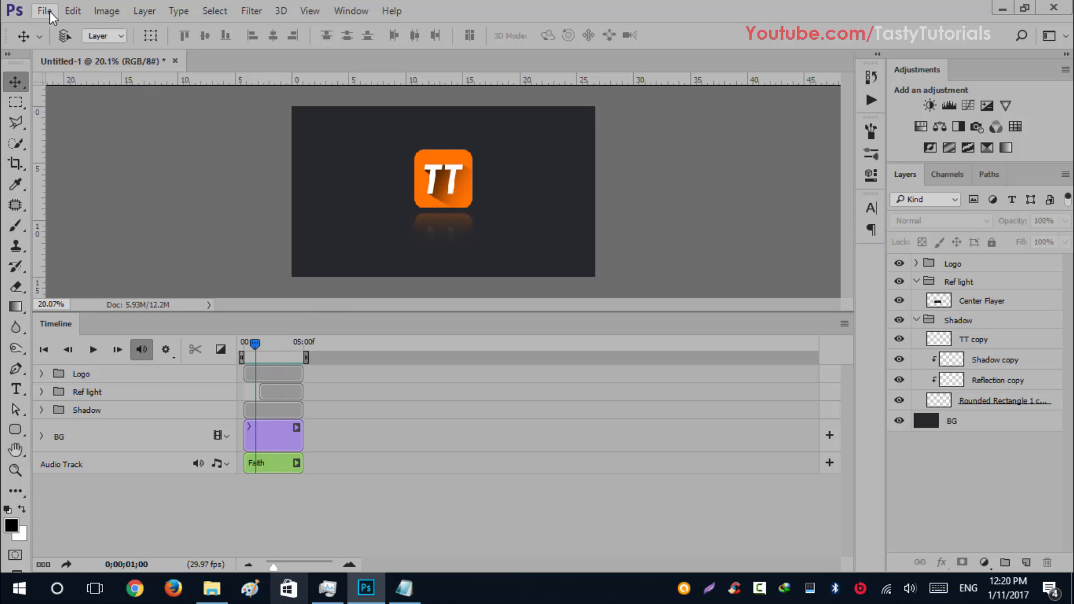
Step: Render all frames as an H.264 High Quality video named Intro 6 at 1920 x 1080 into E:\Animation
left_click(844, 323)
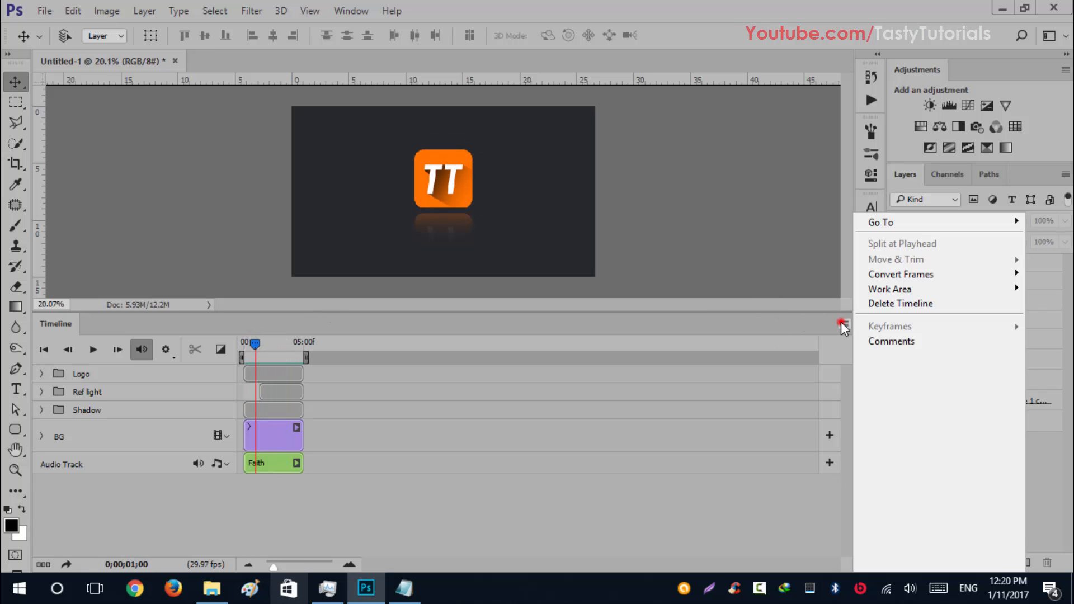
left_click(896, 525)
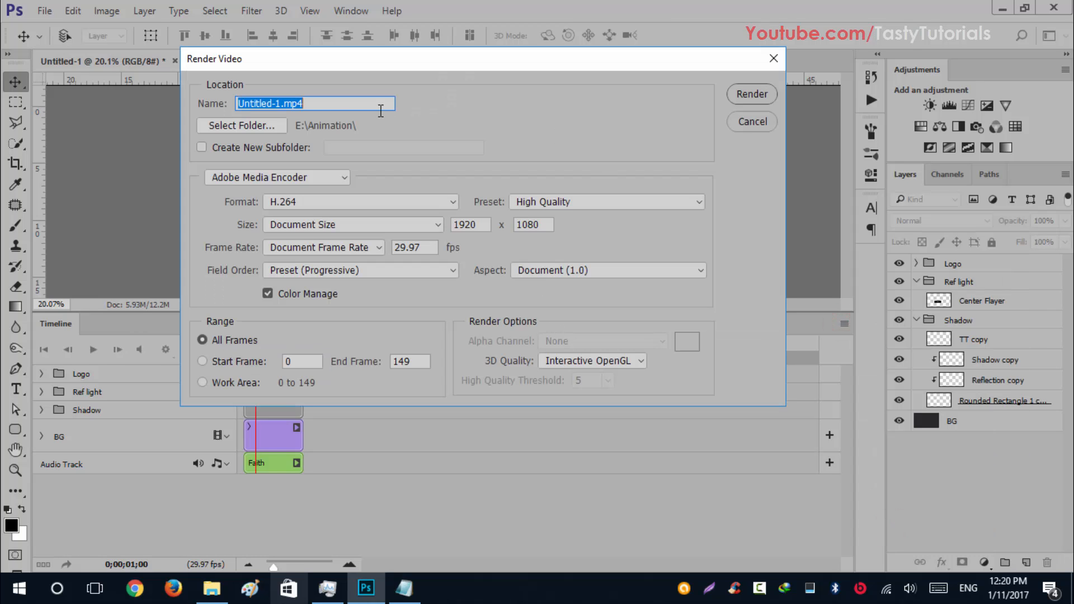
left_click_drag(280, 104, 231, 99)
key("BackSpace")
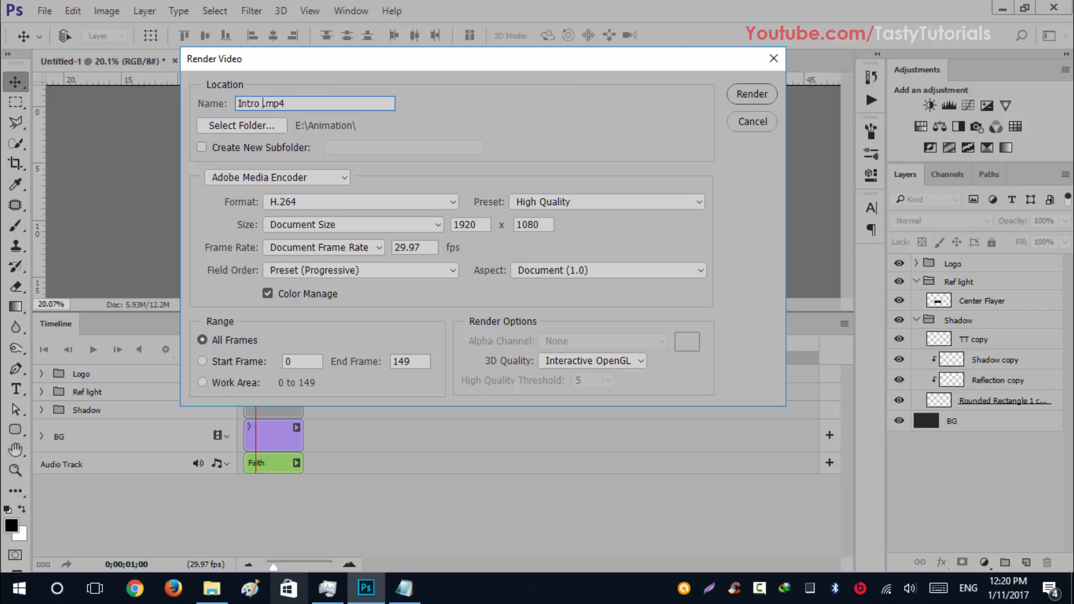
left_click(752, 94)
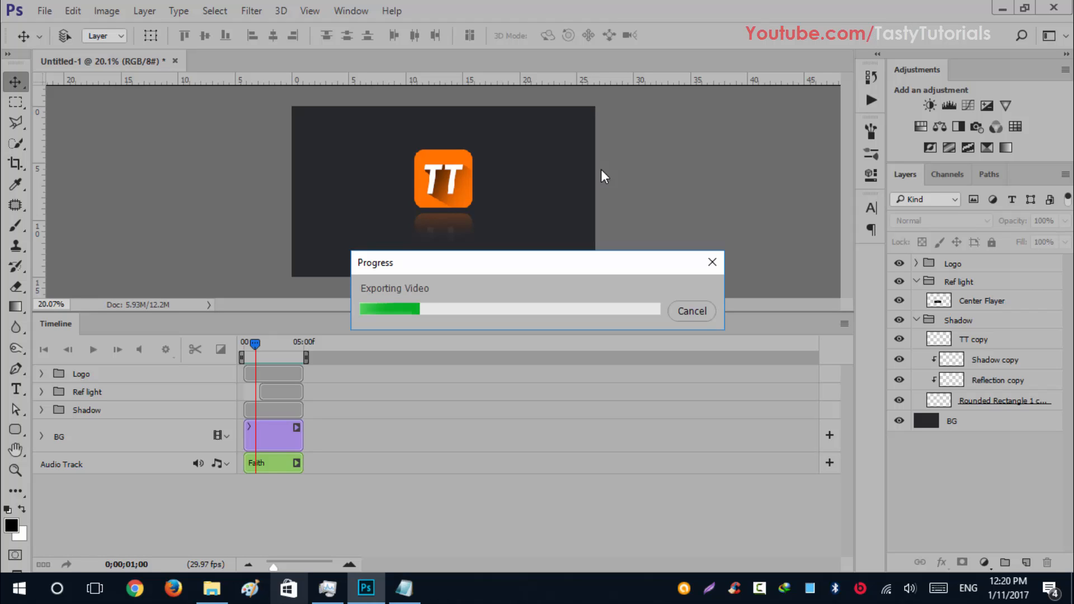
Step: Switch to File Explorer, play the rendered Intro 6 video from E:\Animation, and close the player
left_click(211, 589)
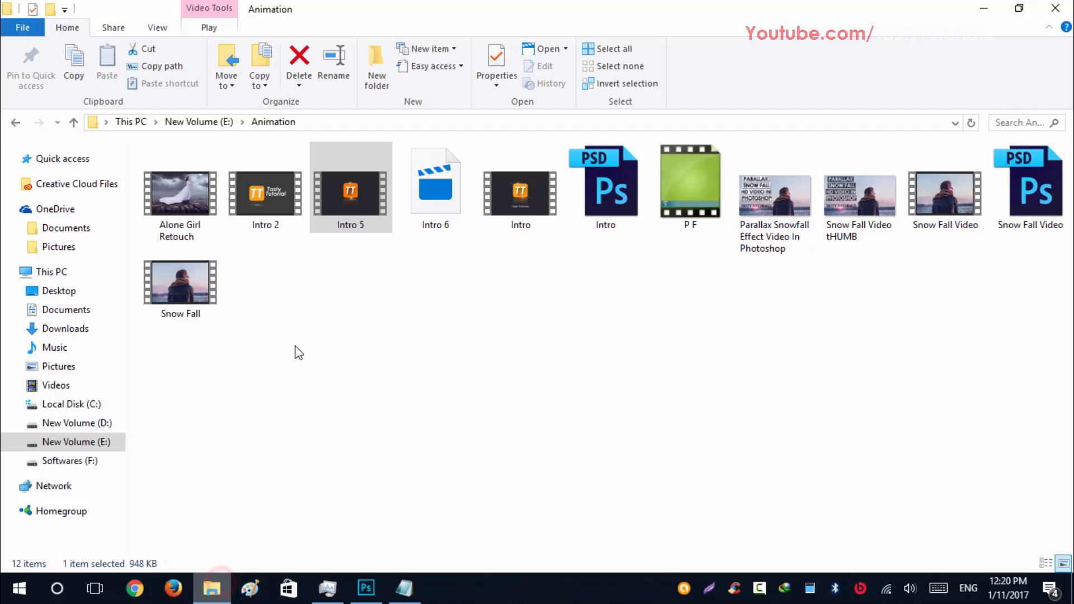
left_click(417, 190)
right_click(422, 190)
left_click(353, 206)
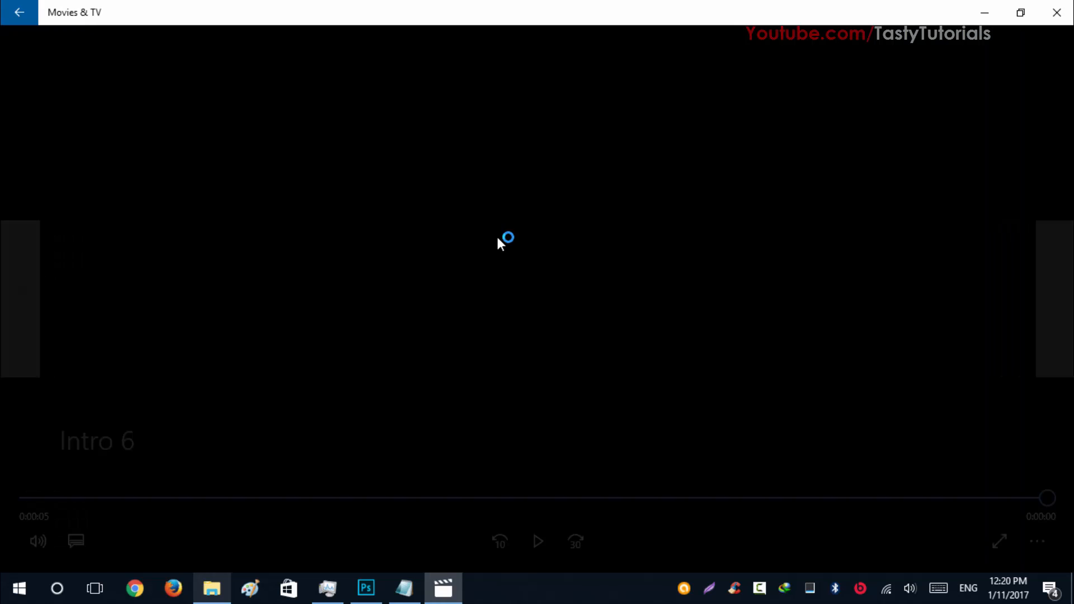
left_click(1056, 12)
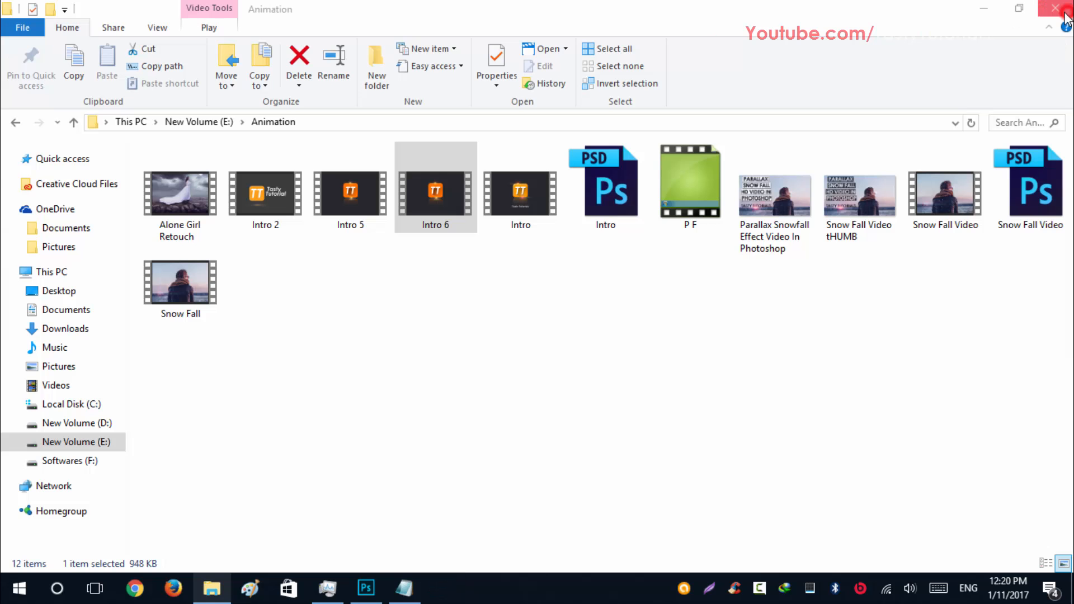
Step: Play the Intro 2 and Intro videos from the Animation folder for comparison, closing the player after each
double_click(255, 204)
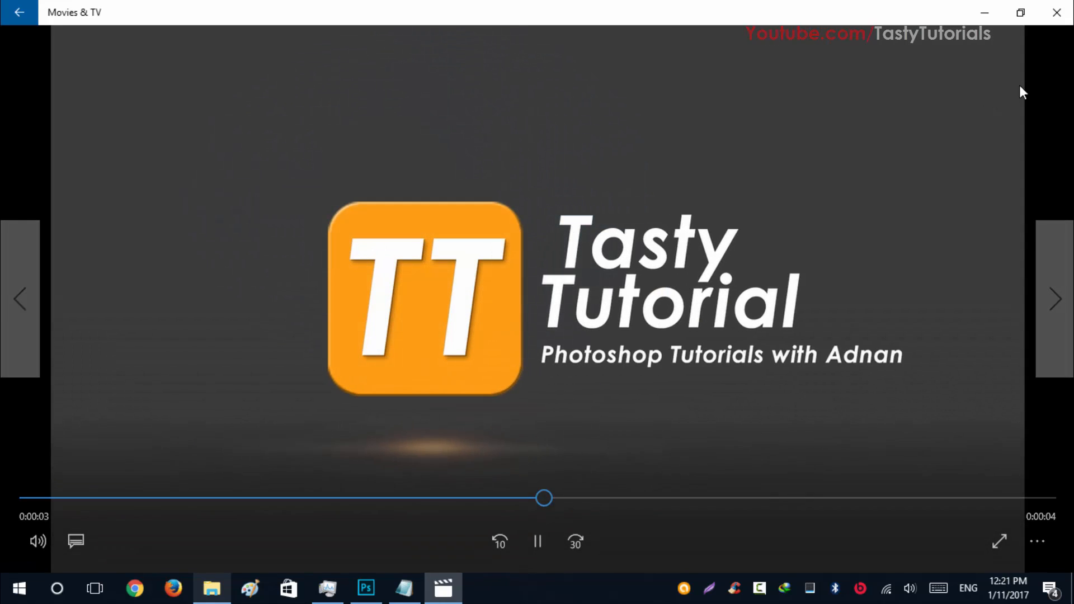
left_click(1056, 12)
left_click(513, 207)
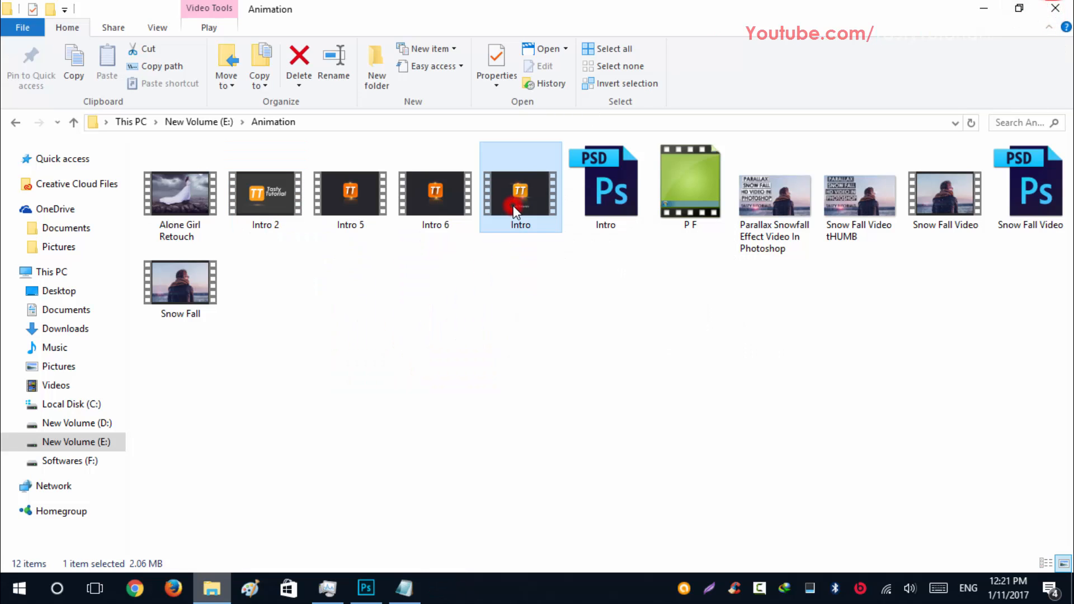
double_click(513, 207)
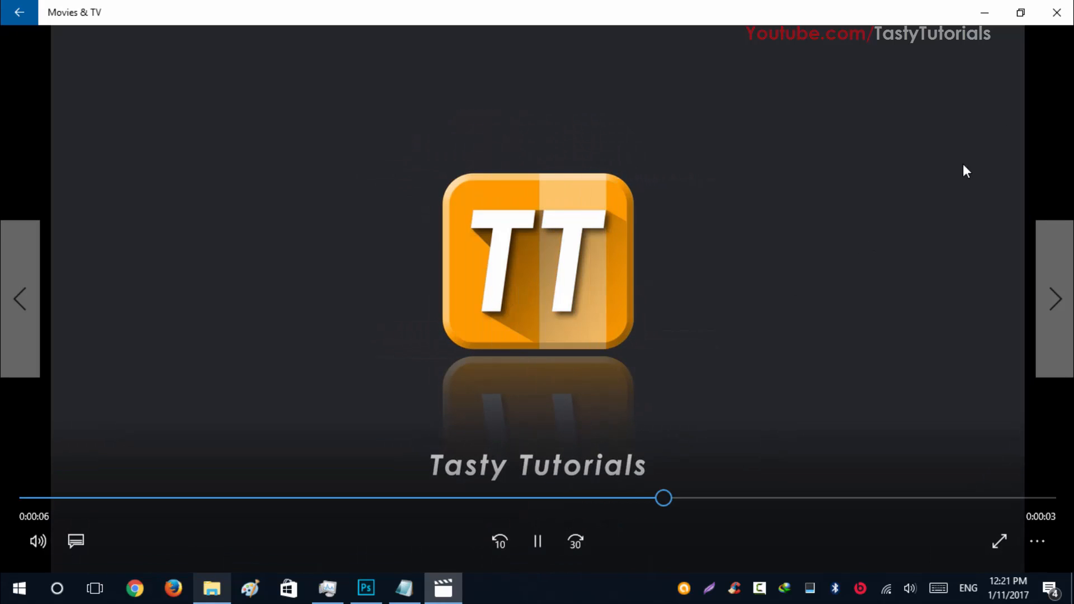
left_click(1055, 16)
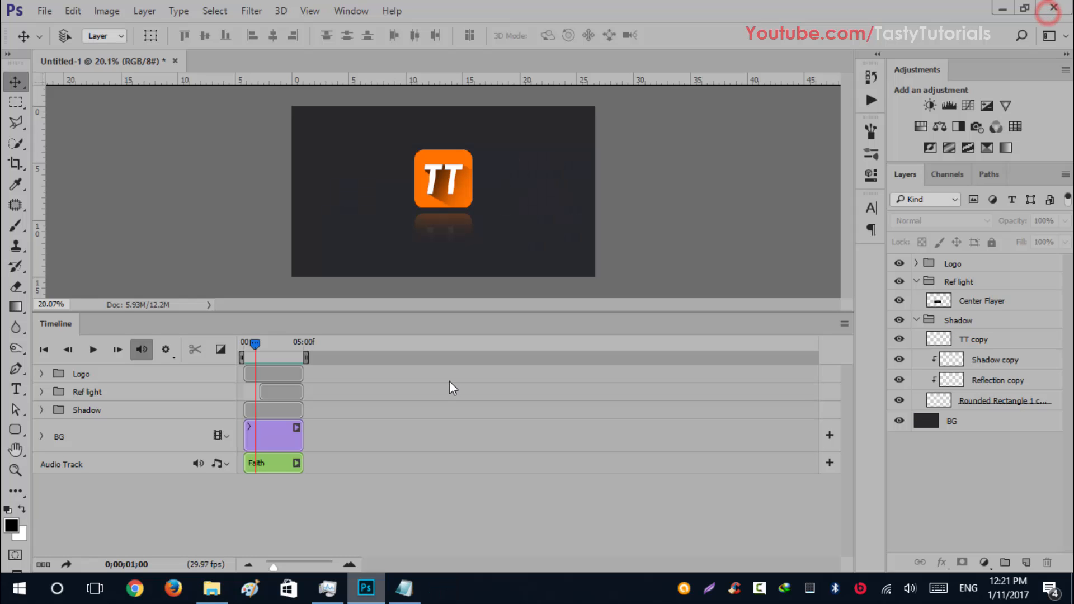